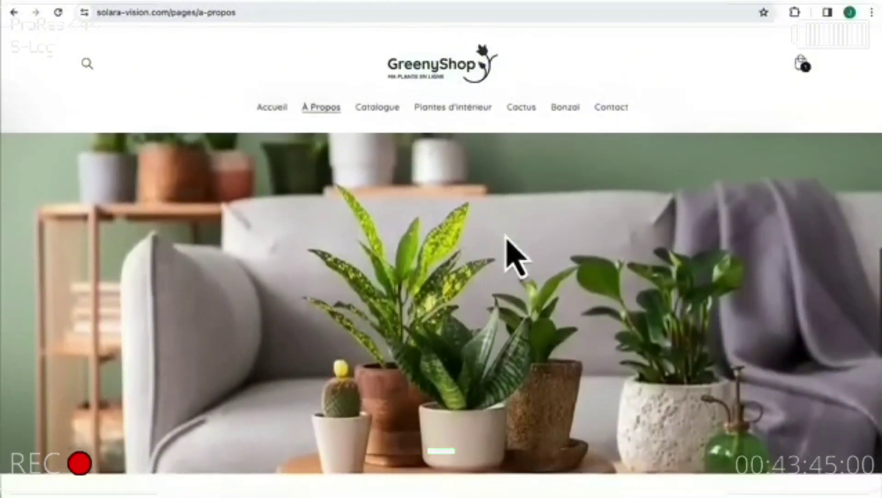
scroll(508, 246, down, 5)
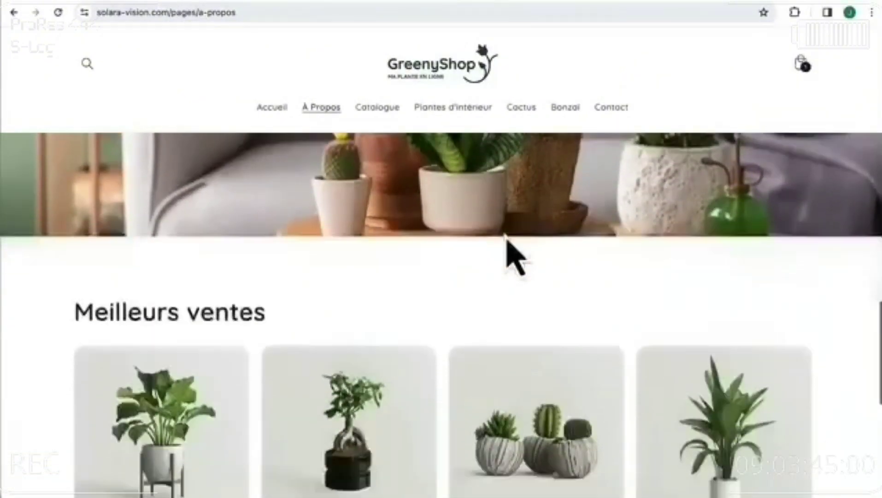
- Browse GreenyShop: view the Plante Fleur d'Émeraude product, then the Contact page, then Accueil
click(191, 270)
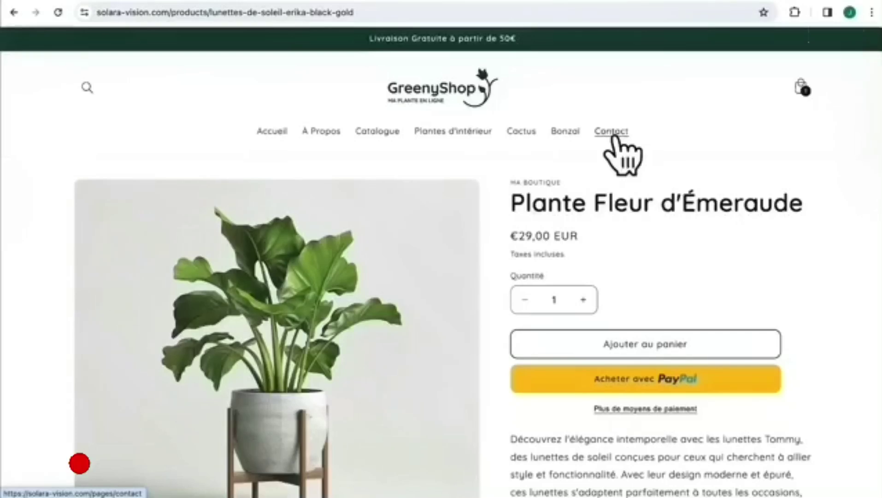
click(613, 134)
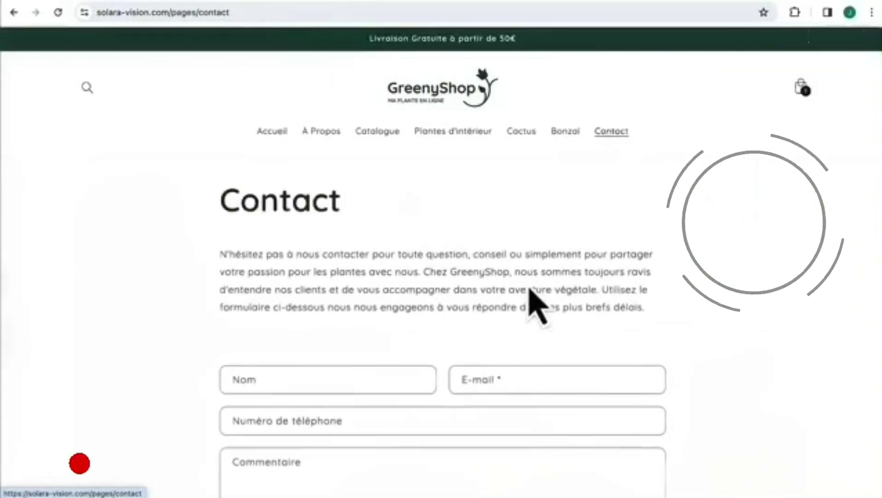
scroll(531, 295, down, 3)
scroll(535, 304, up, 3)
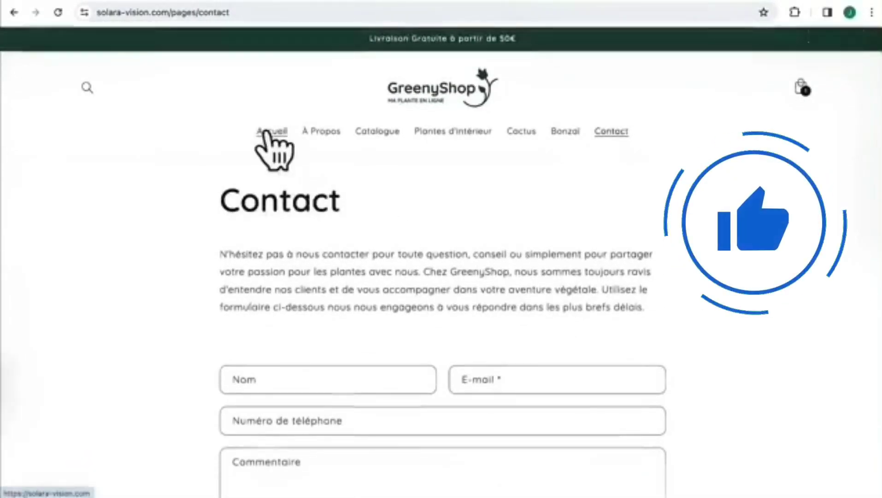
click(266, 132)
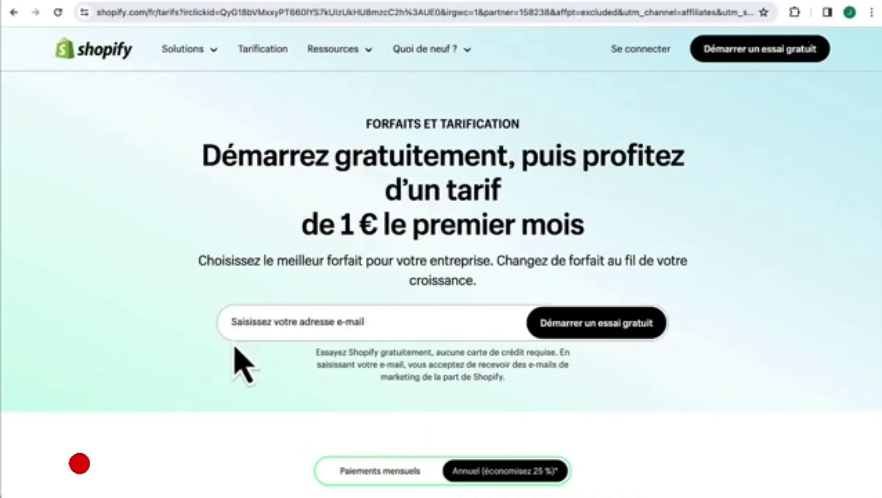
- Start a free trial with your email address and create the Shopify account with a password
click(269, 319)
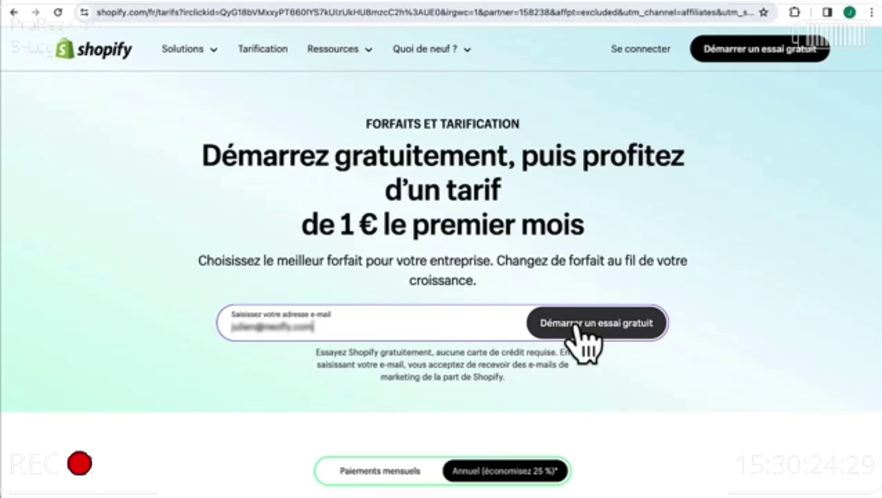
click(576, 327)
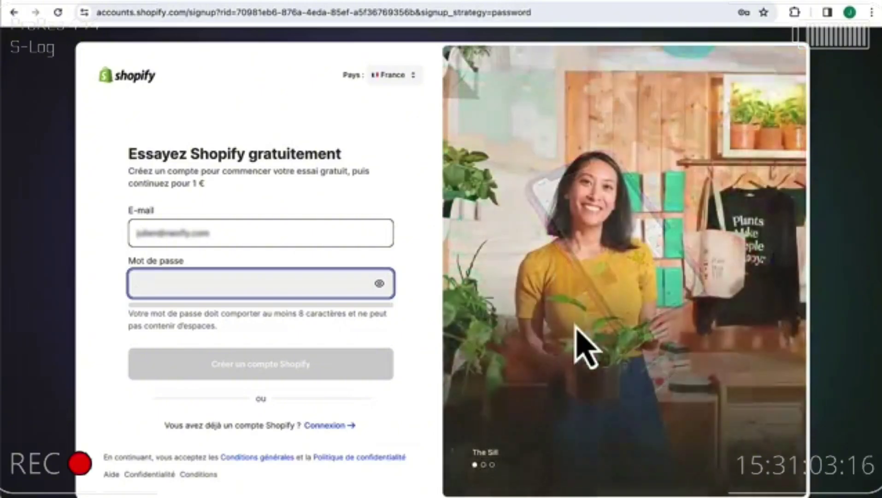
text(•••••••)
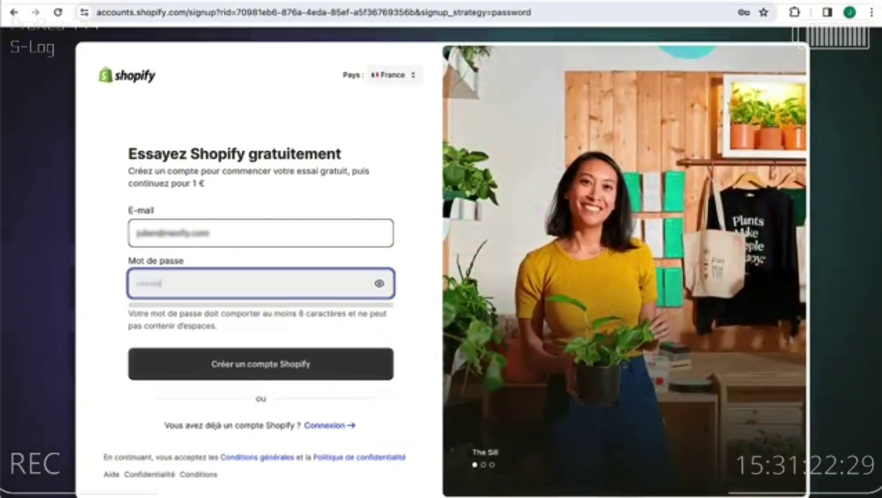
text(•••)
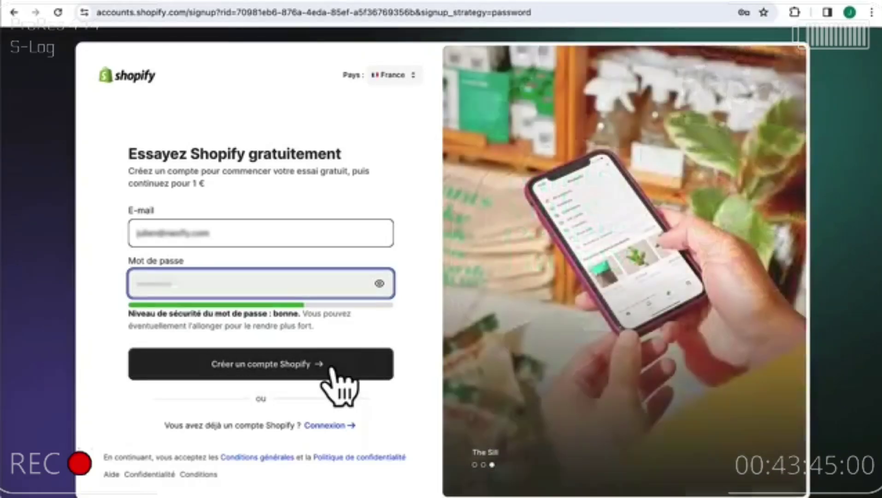
click(332, 368)
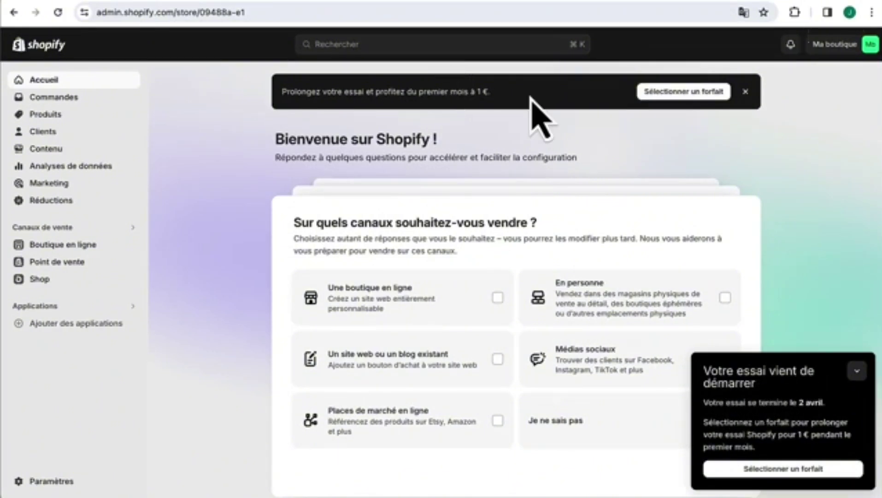
- Clear the stray banner text selection and collapse the trial-started notice
drag(491, 91, 412, 91)
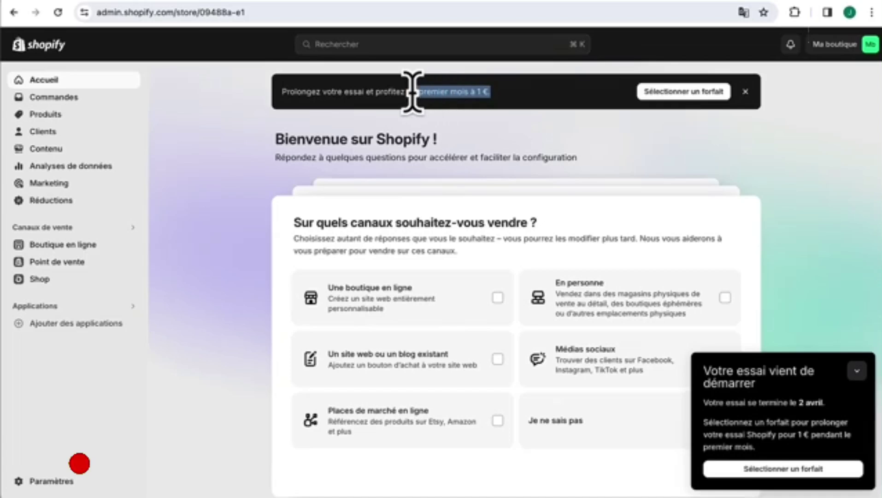
click(413, 92)
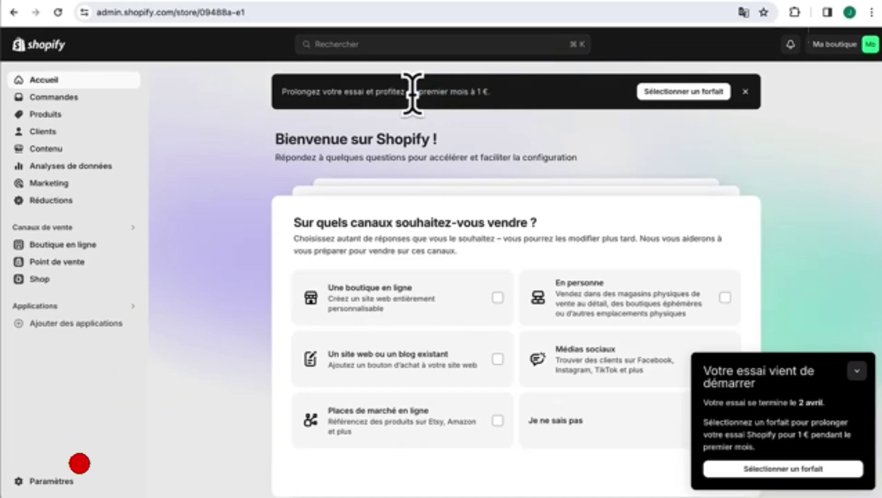
click(857, 372)
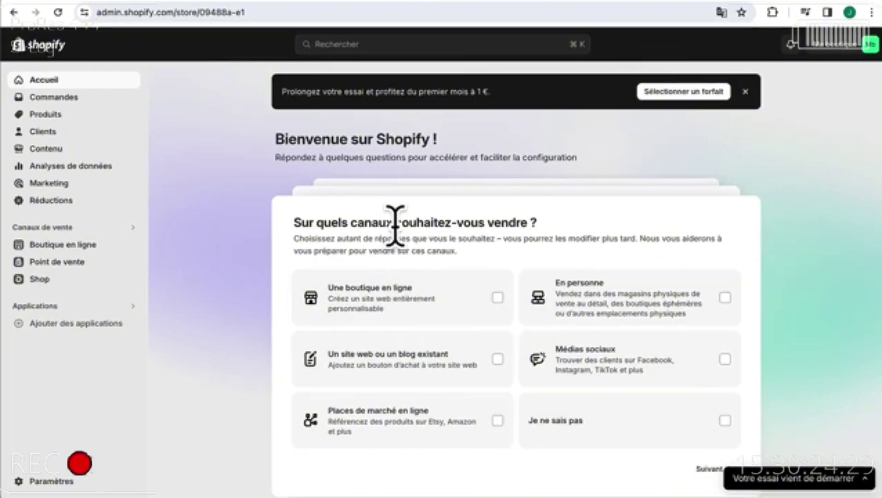
- Answer onboarding: Une boutique en ligne, Je viens de commencer, products bought or self-made, then Démarrer
click(405, 301)
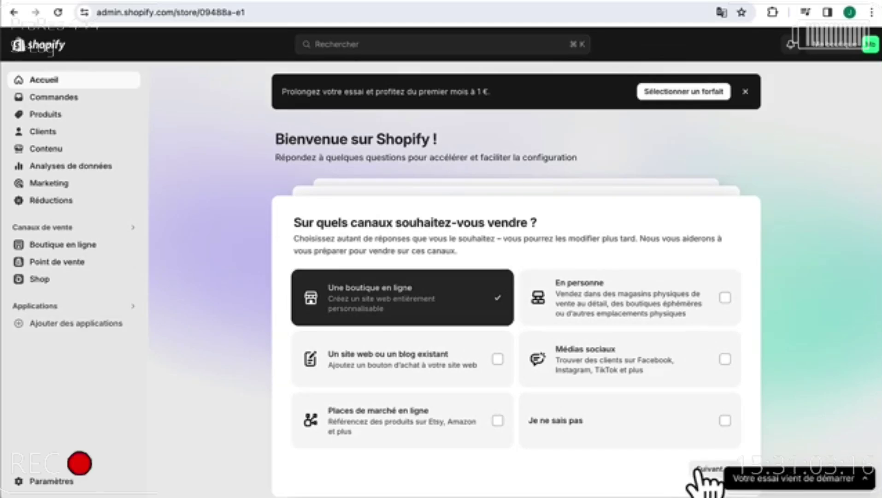
click(701, 469)
click(396, 272)
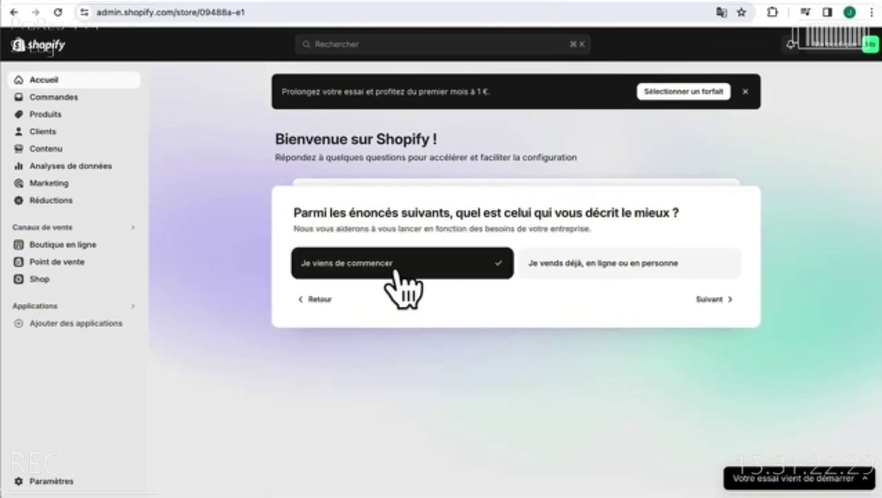
click(717, 300)
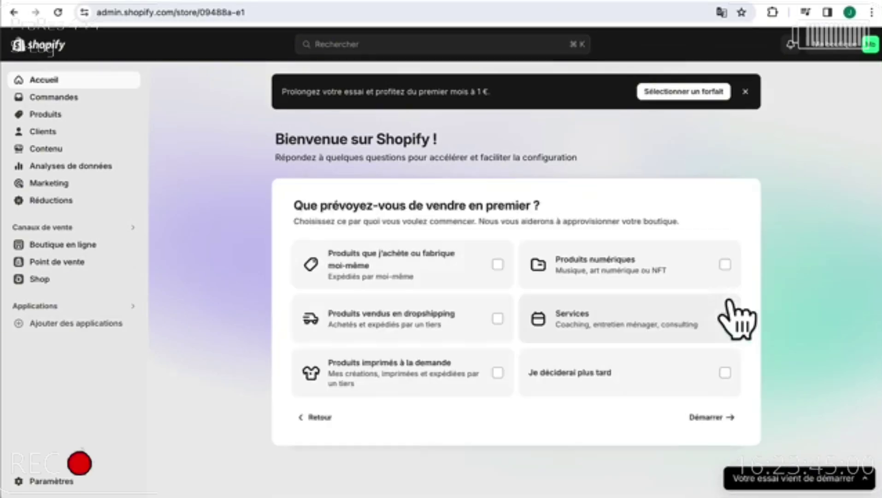
click(472, 259)
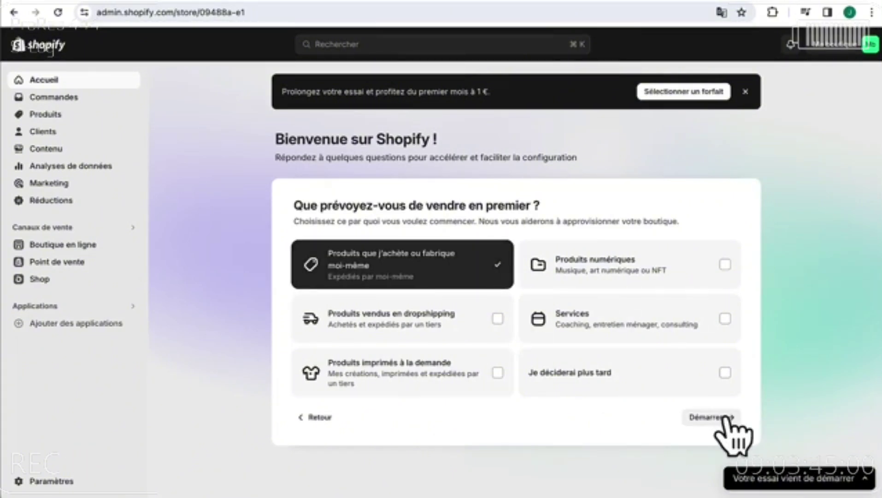
click(712, 418)
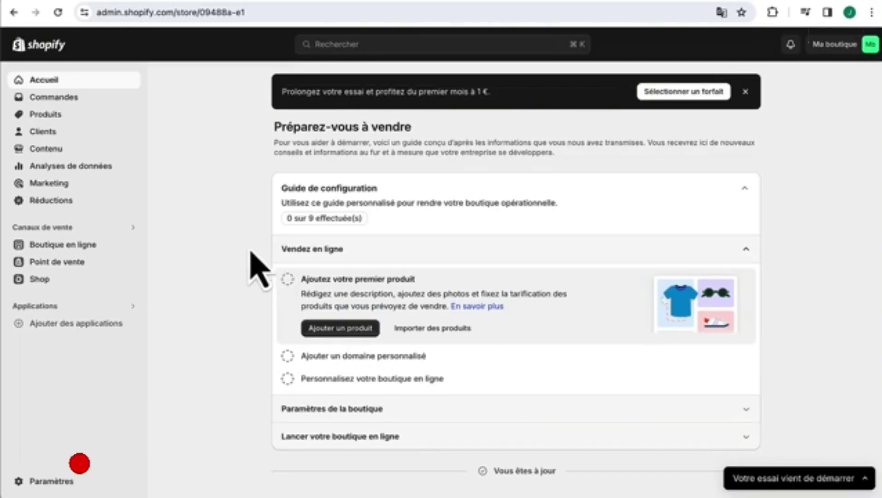
- From the Thèmes page, open the Shopify theme store via Ajouter un thème > Visiter la boutique des thèmes
click(71, 249)
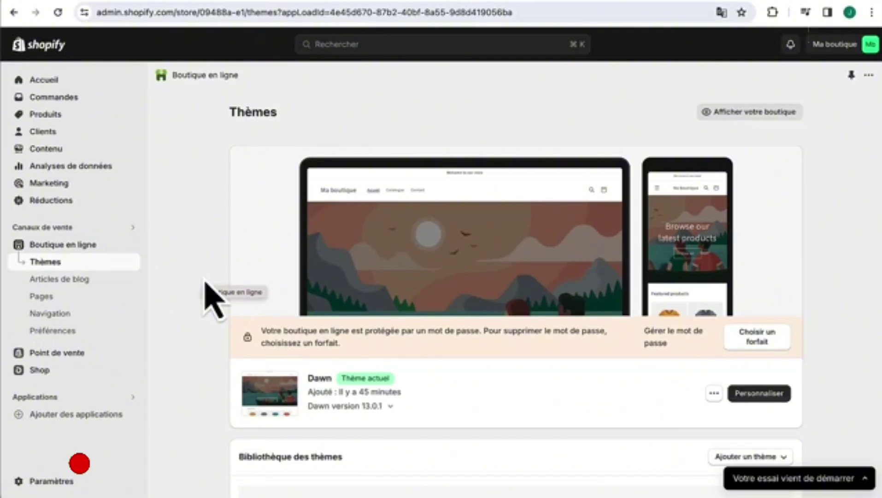
scroll(436, 360, down, 5)
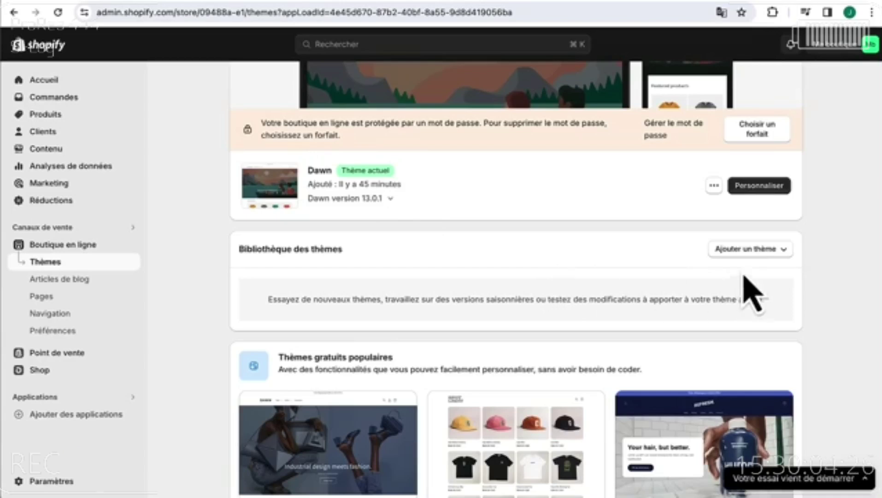
click(784, 252)
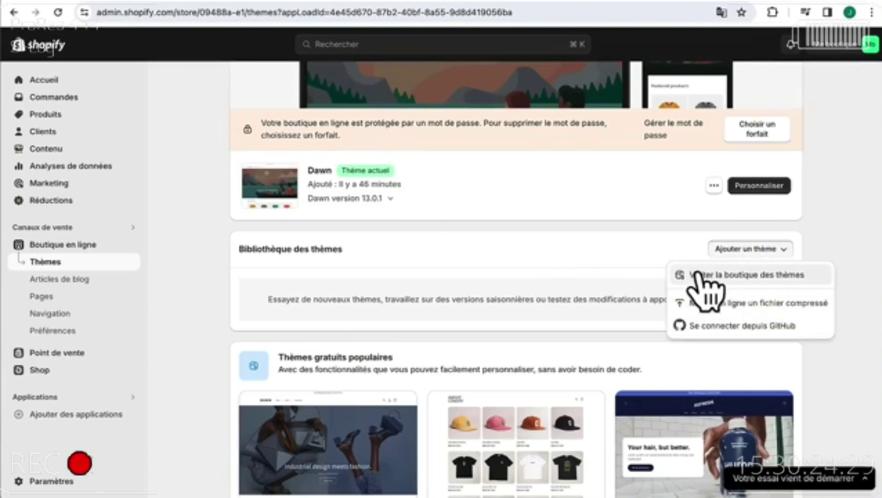
click(725, 277)
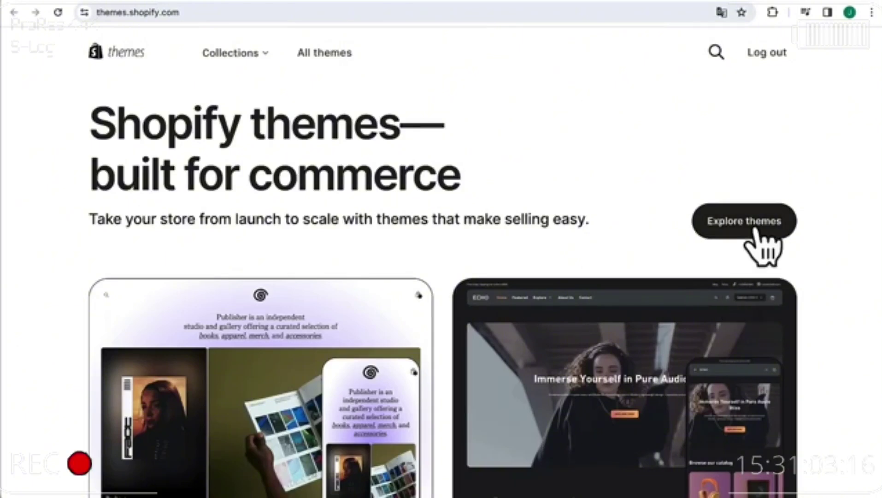
- Browse the full theme catalogue and filter it to Free themes only, clearing the Paid filter
click(752, 232)
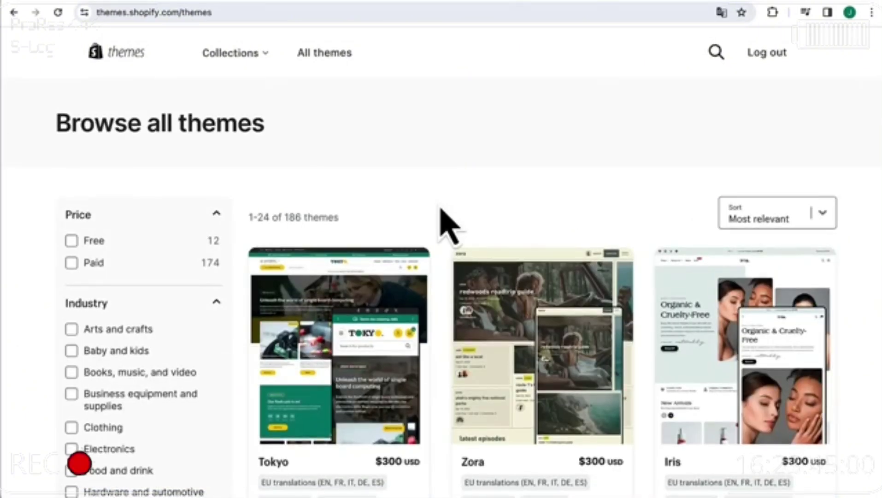
scroll(449, 226, down, 14)
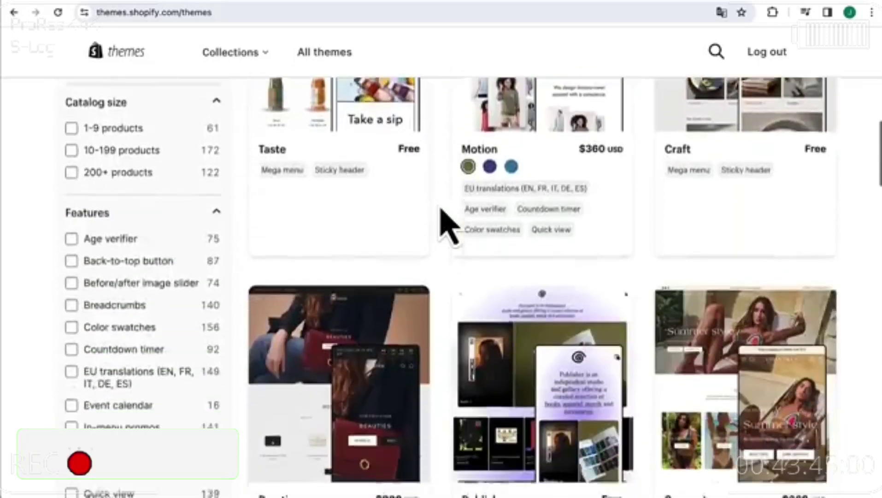
scroll(450, 226, down, 12)
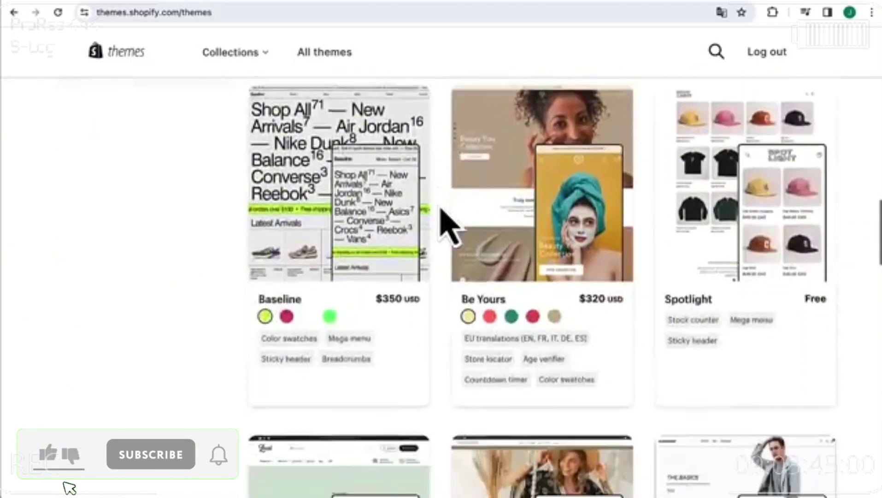
scroll(450, 226, down, 10)
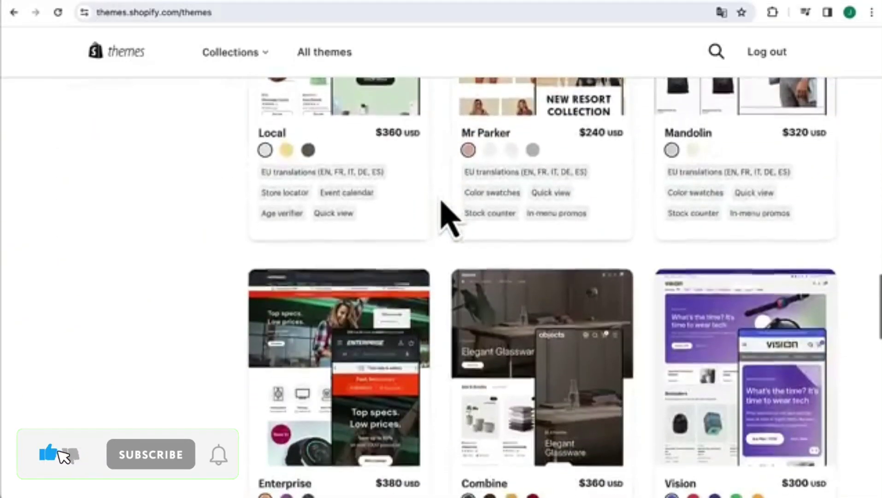
scroll(450, 221, up, 10)
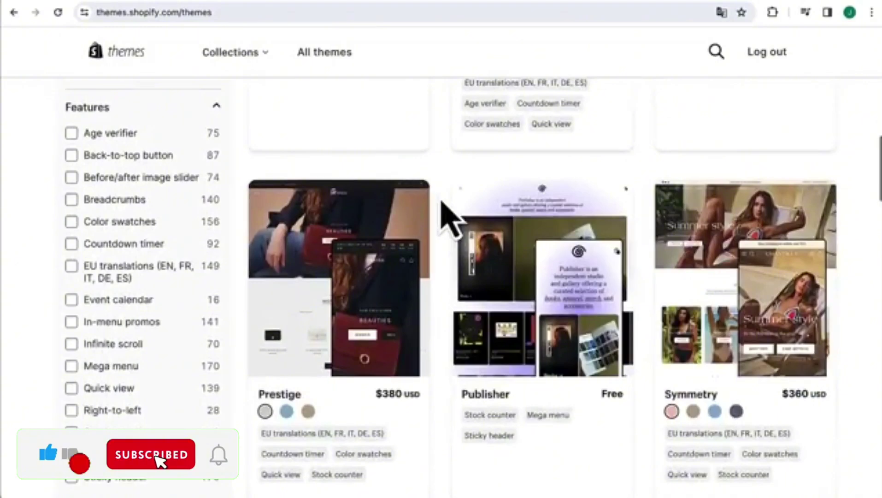
scroll(443, 202, up, 12)
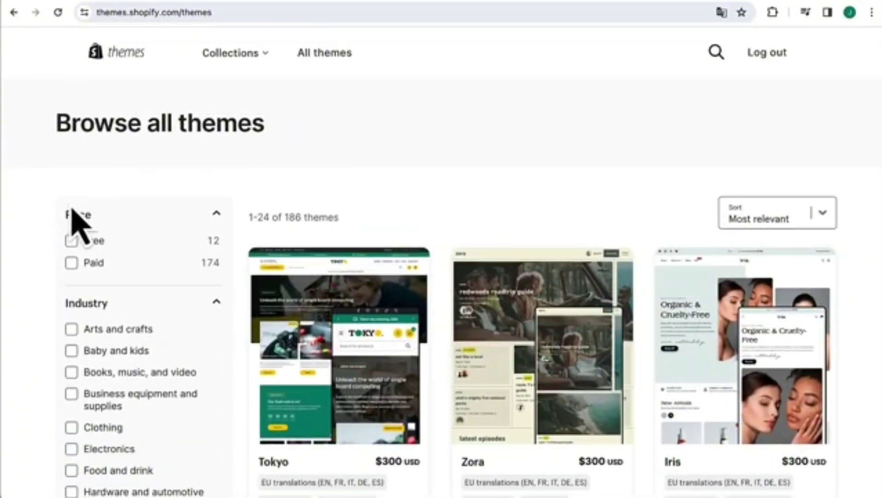
click(72, 263)
scroll(414, 374, down, 5)
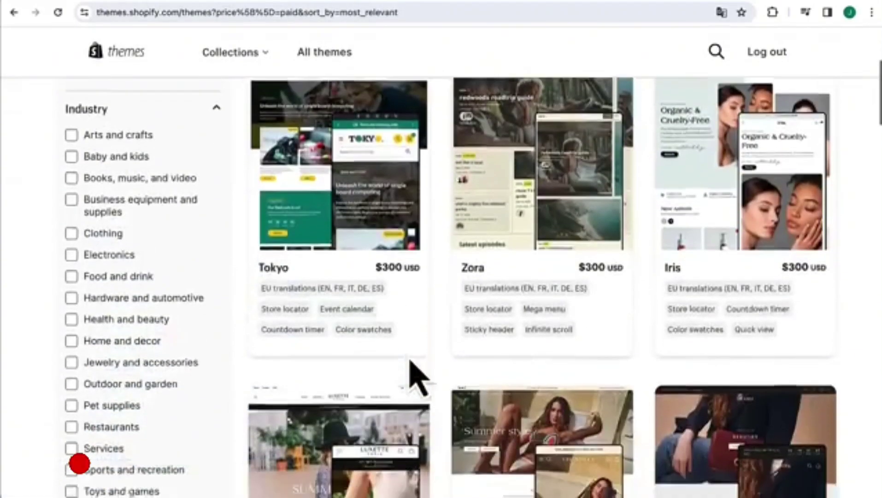
scroll(416, 376, down, 2)
scroll(414, 373, up, 6)
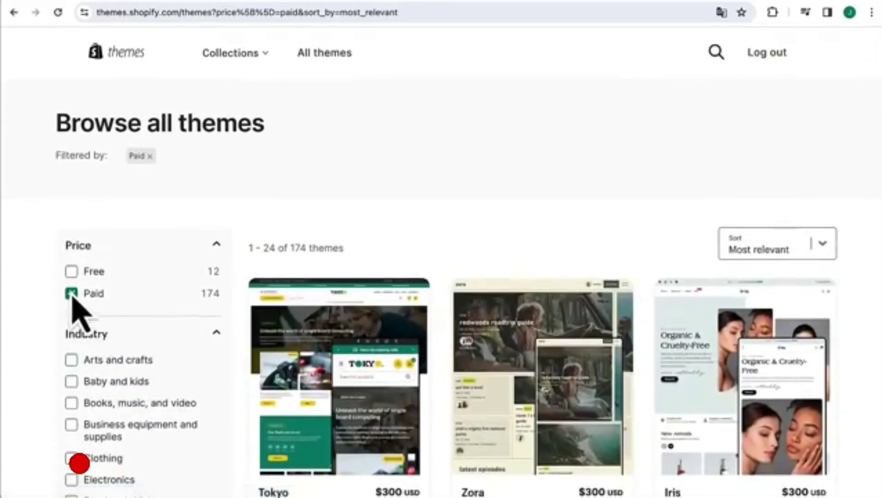
click(71, 294)
click(73, 243)
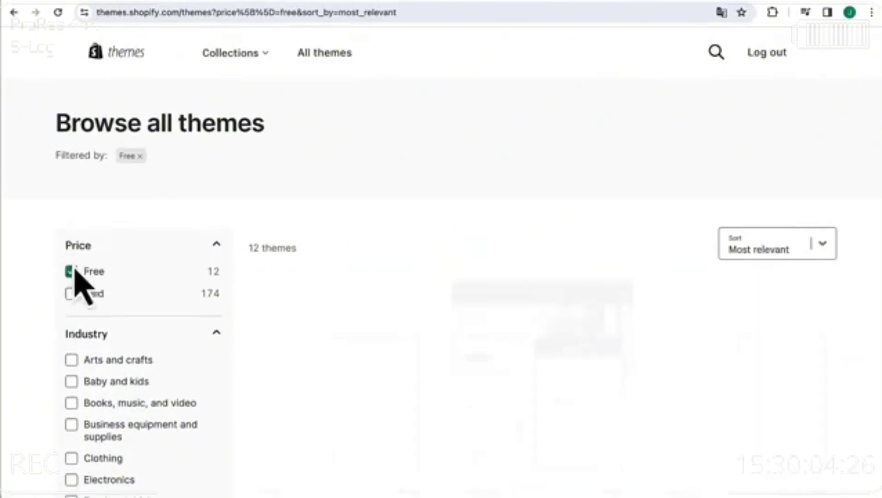
- Find Dawn among the free themes and install it into the store
scroll(468, 323, down, 4)
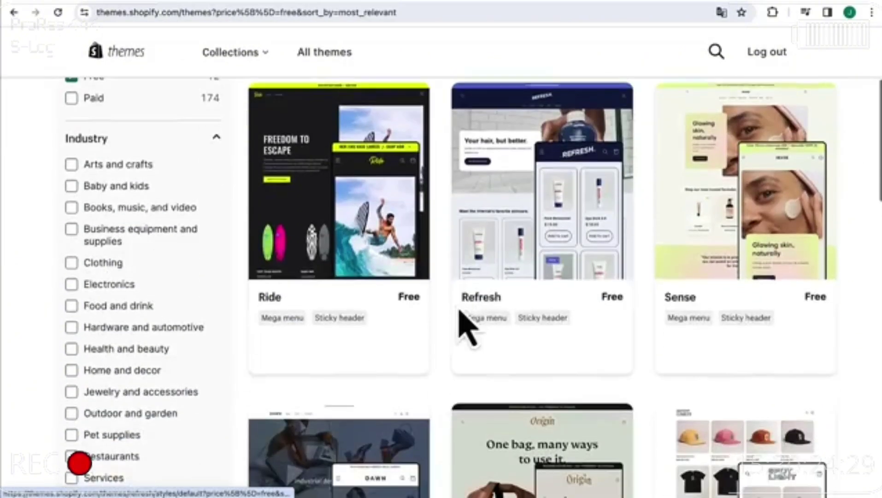
scroll(509, 193, down, 1)
scroll(516, 205, down, 15)
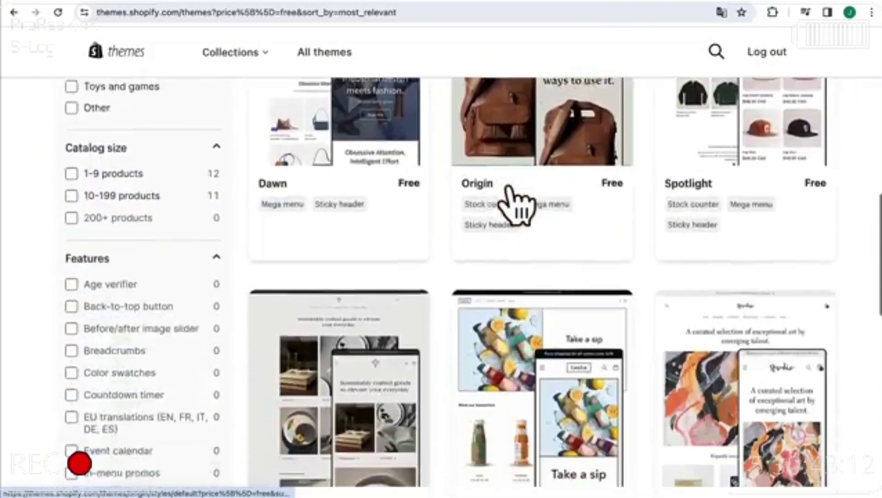
scroll(516, 206, down, 6)
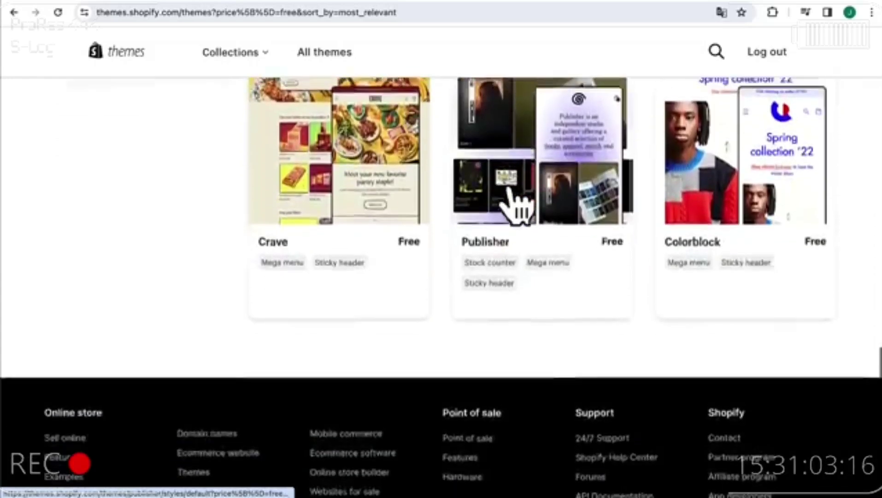
scroll(516, 203, up, 20)
scroll(516, 205, down, 7)
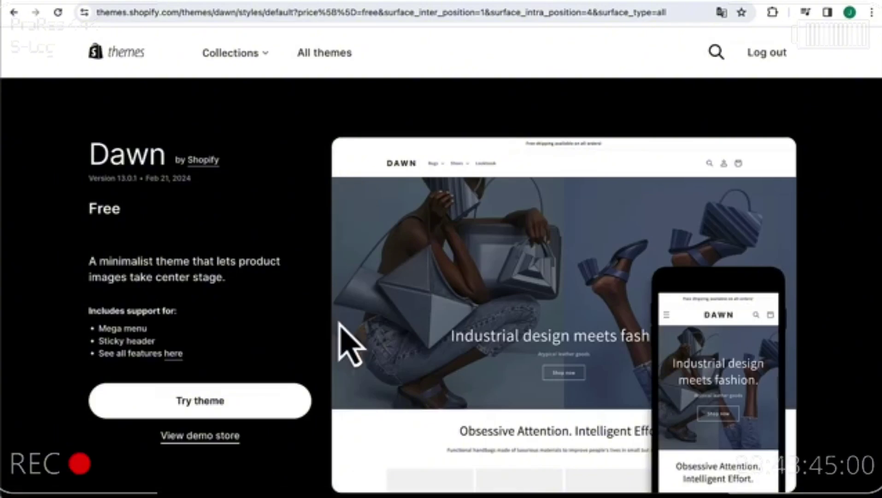
scroll(339, 323, up, 1)
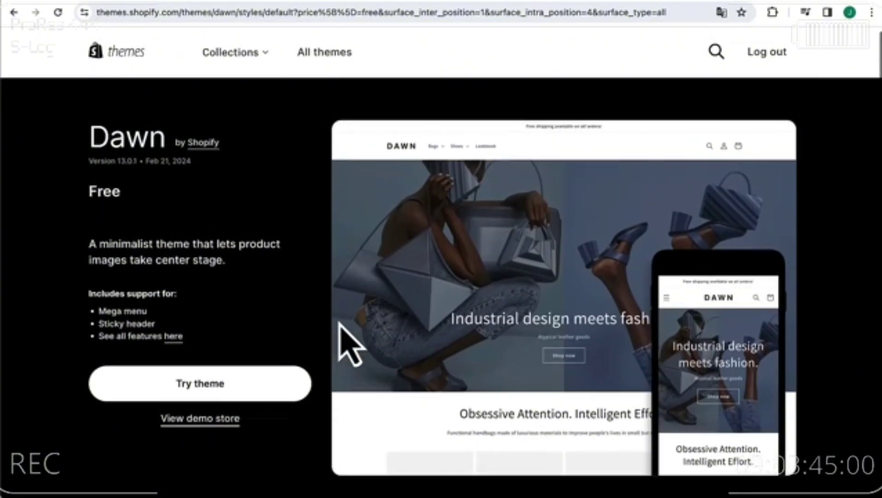
click(201, 388)
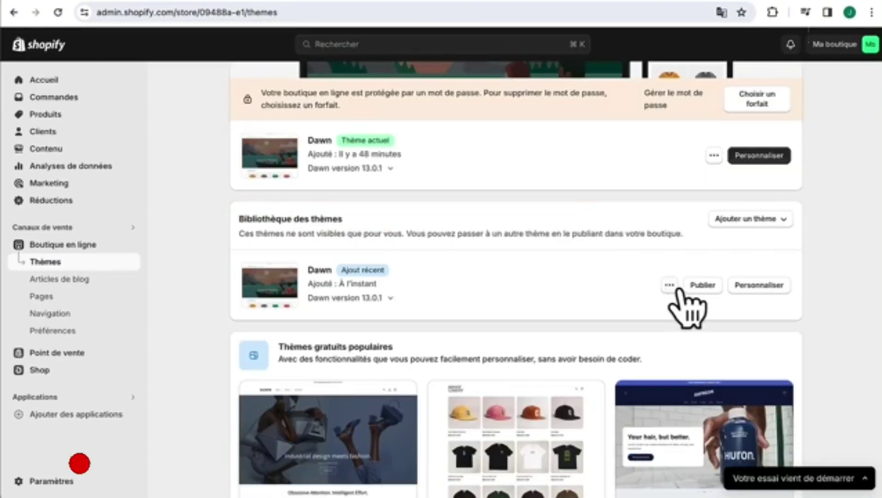
- Publish the newly added Dawn, remove the older Dawn copy via ••• > Retirer, then Personnaliser
click(704, 286)
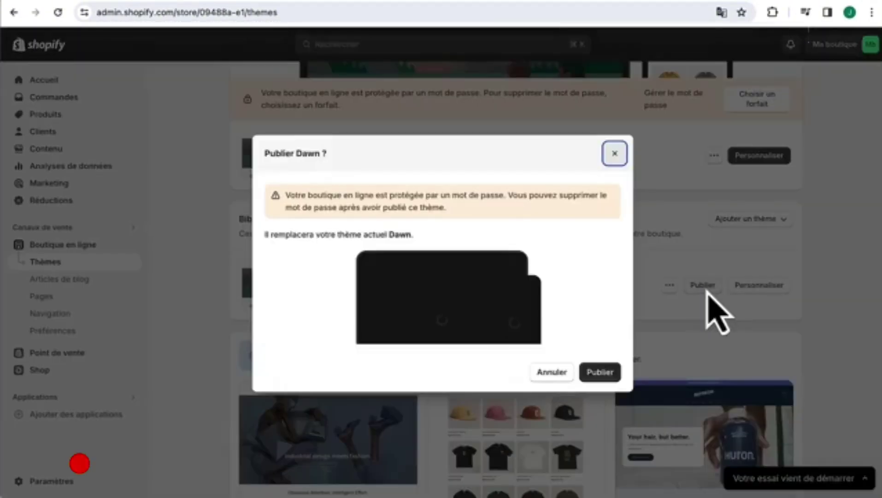
click(601, 372)
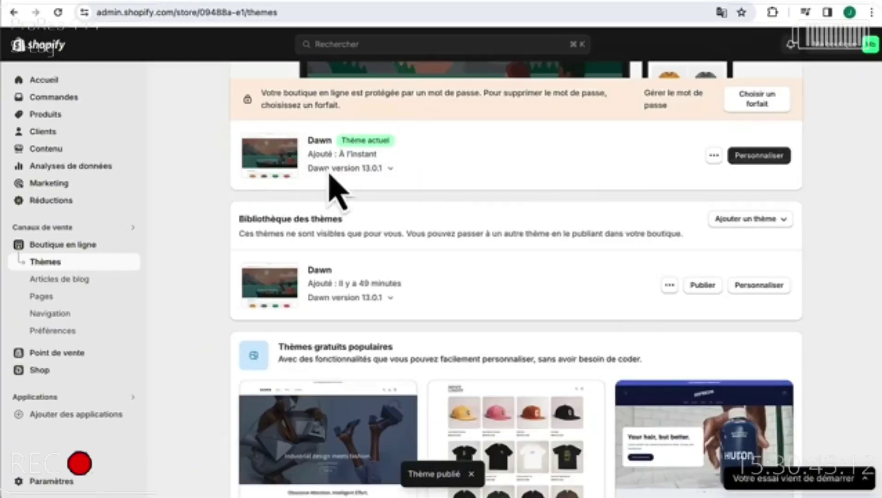
click(670, 285)
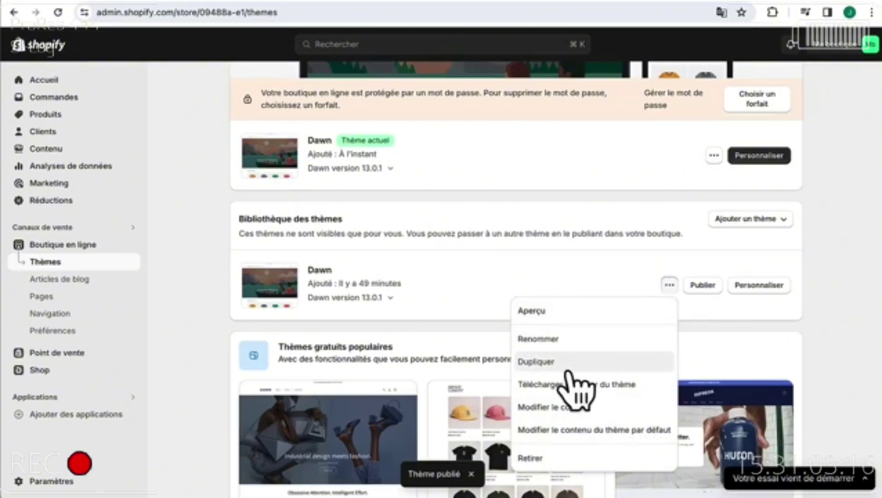
click(547, 458)
click(600, 302)
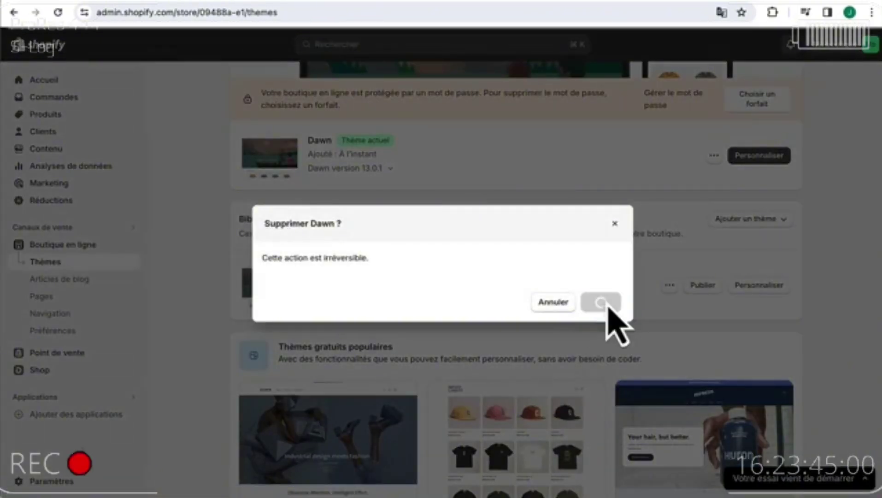
scroll(298, 244, up, 2)
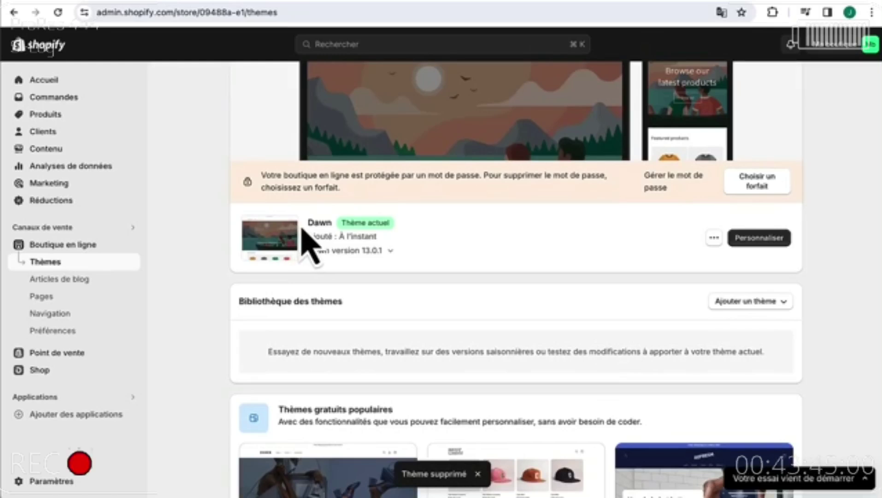
click(773, 241)
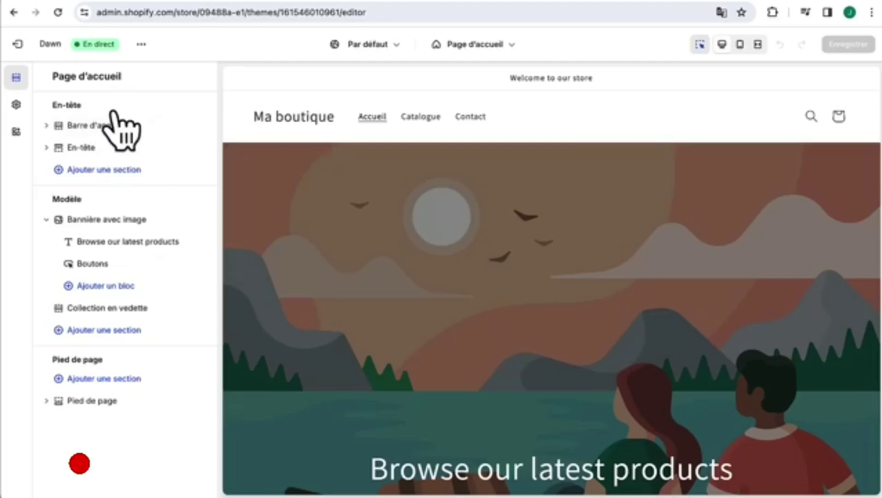
click(93, 126)
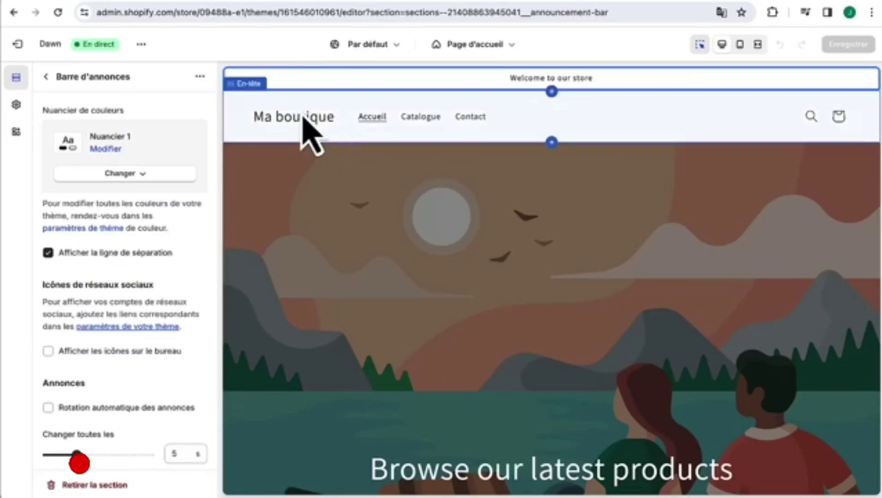
click(46, 77)
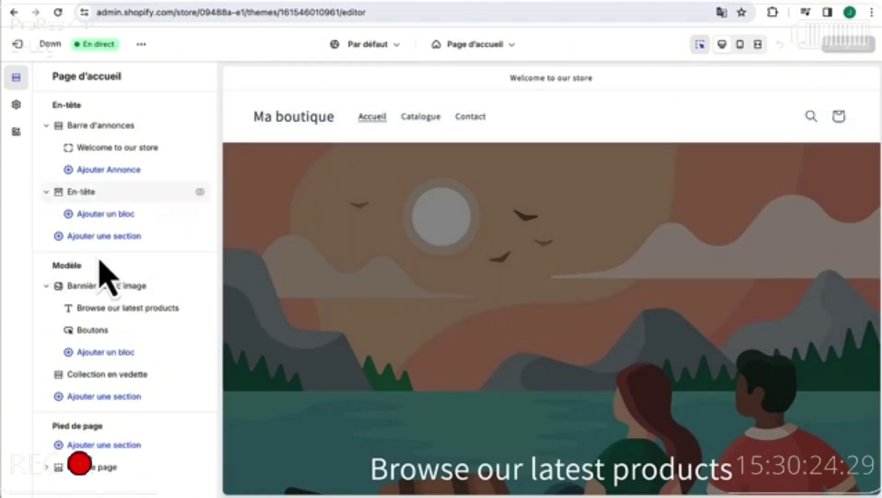
scroll(330, 251, down, 3)
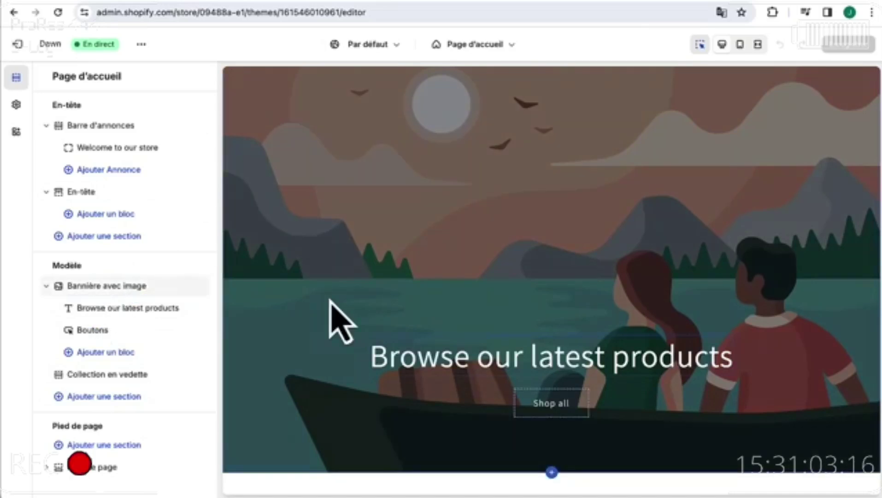
scroll(339, 318, down, 7)
click(79, 287)
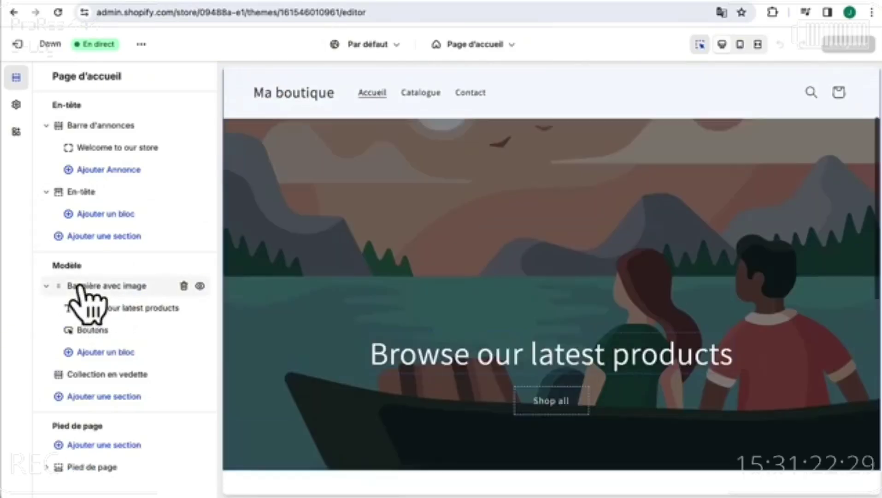
scroll(368, 349, down, 7)
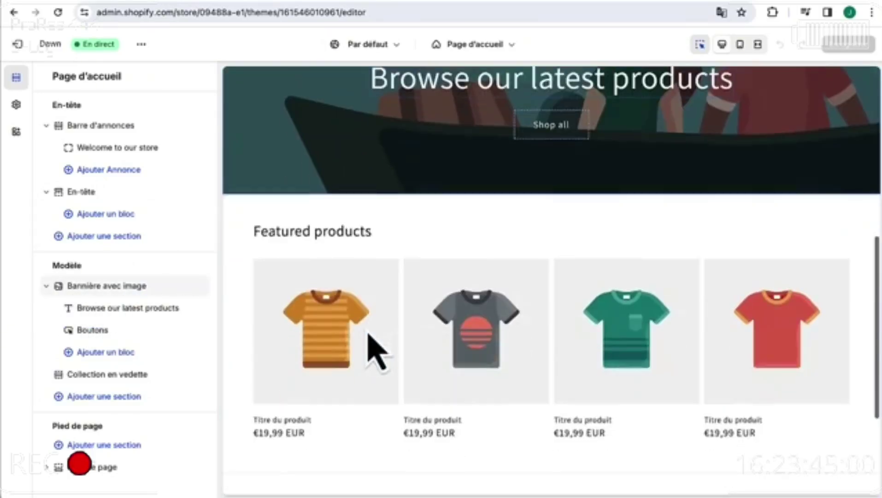
click(92, 397)
scroll(300, 371, down, 3)
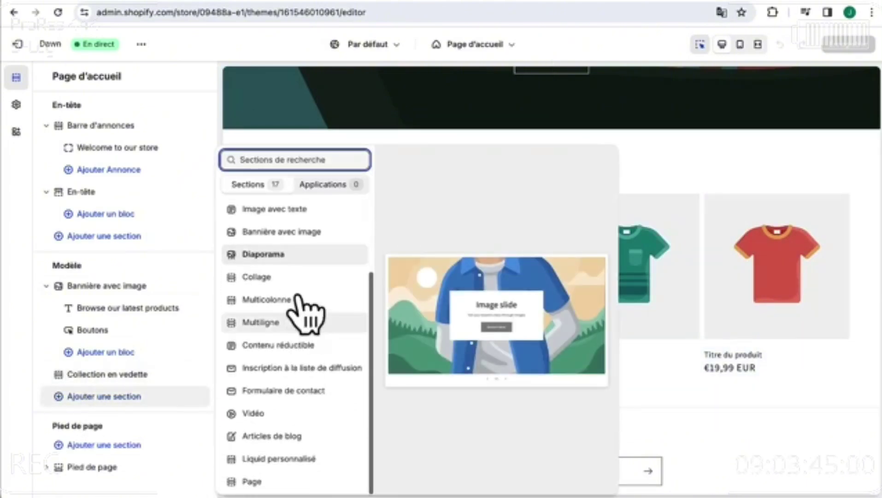
scroll(308, 288, up, 3)
scroll(302, 283, up, 1)
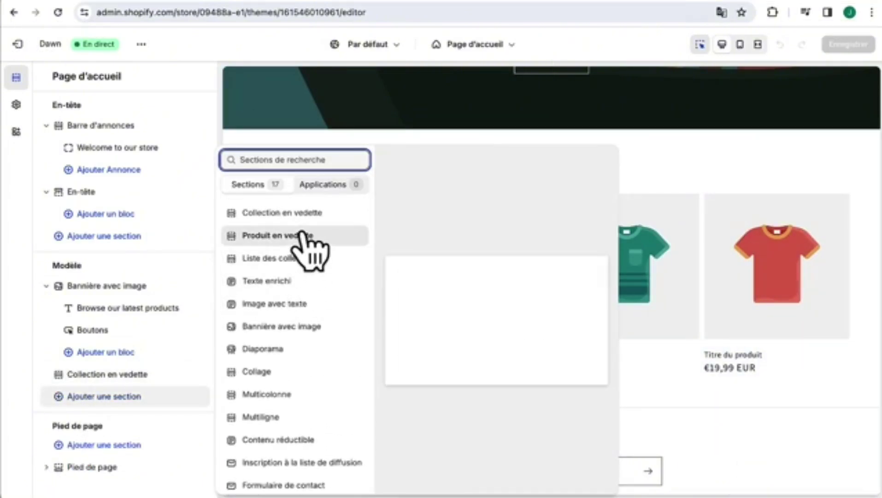
click(359, 134)
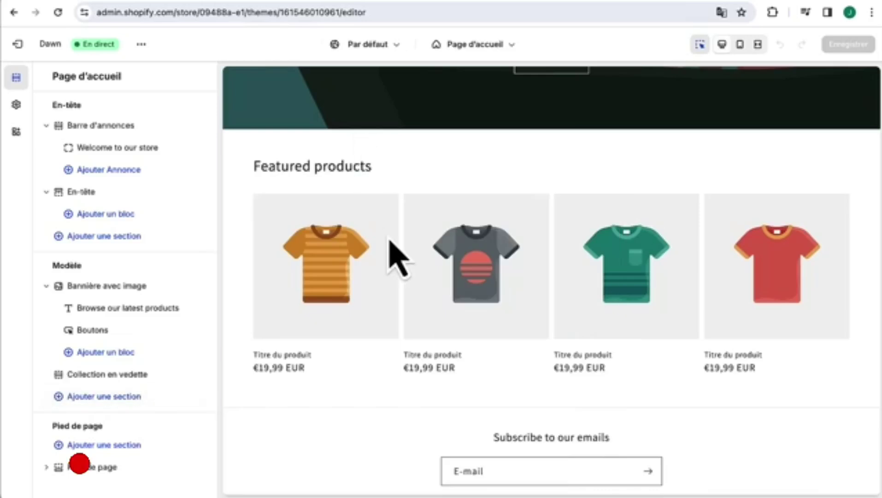
scroll(389, 240, down, 1)
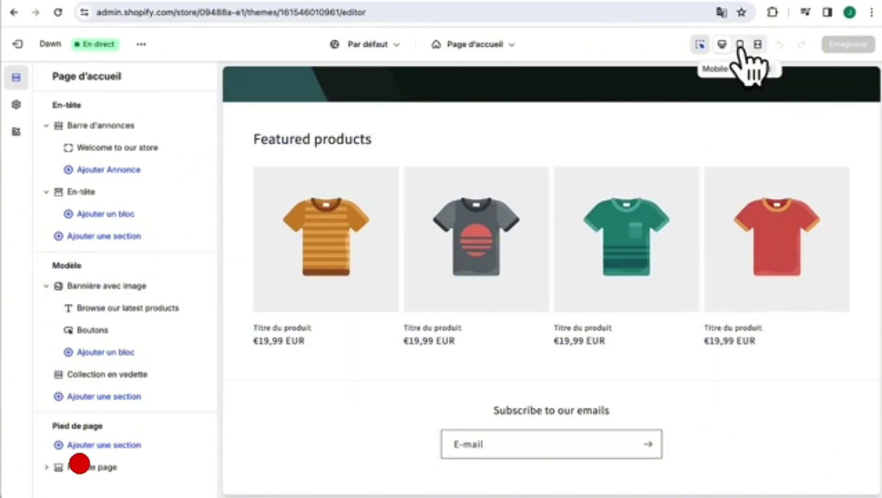
click(740, 43)
scroll(515, 282, up, 10)
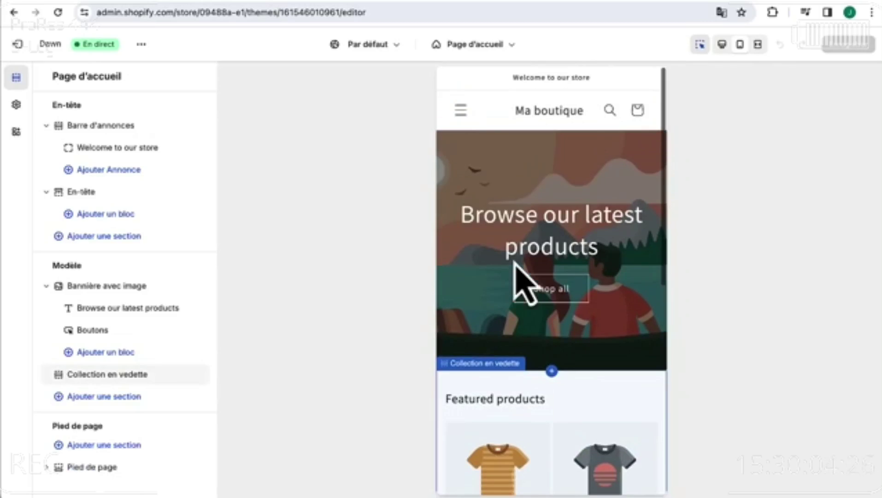
click(757, 45)
scroll(650, 257, down, 15)
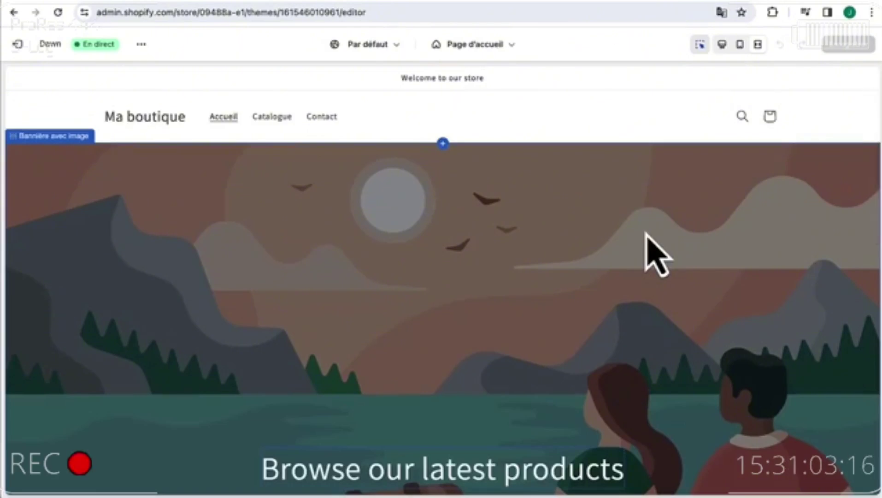
click(722, 44)
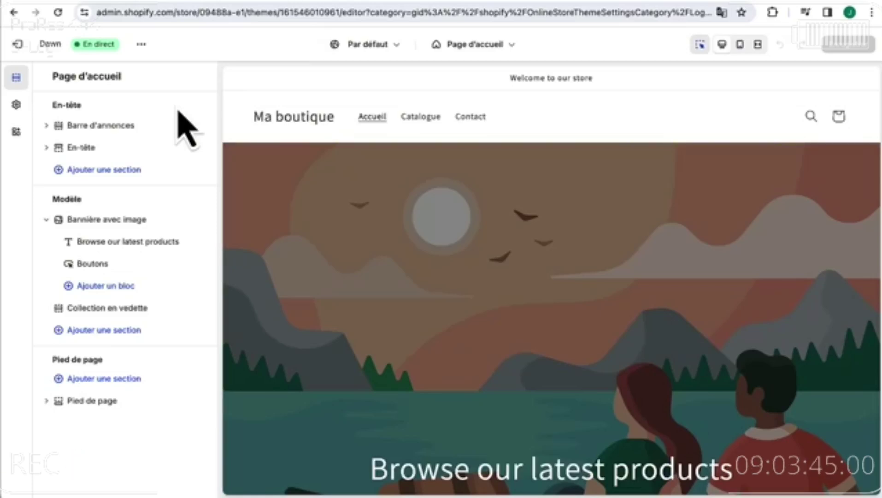
- Set Bannière avec image height to Moyenne and content position to Centré au milieu
scroll(354, 236, down, 3)
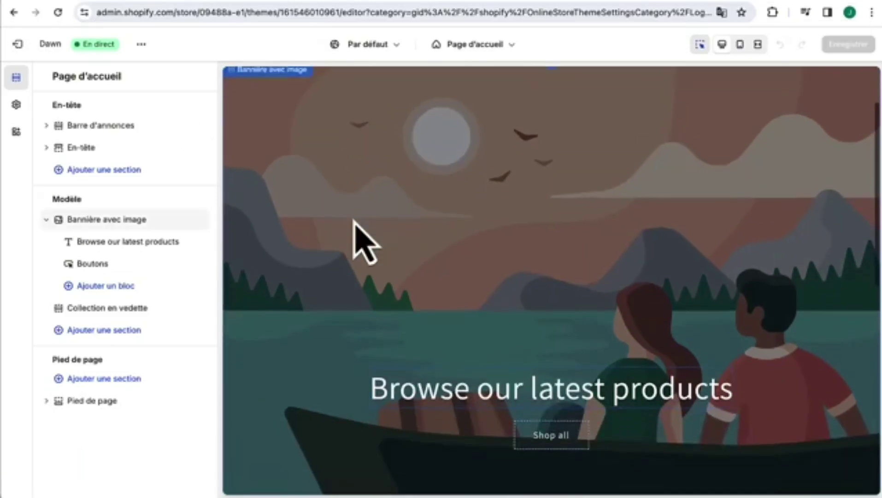
scroll(507, 244, up, 1)
scroll(471, 272, up, 1)
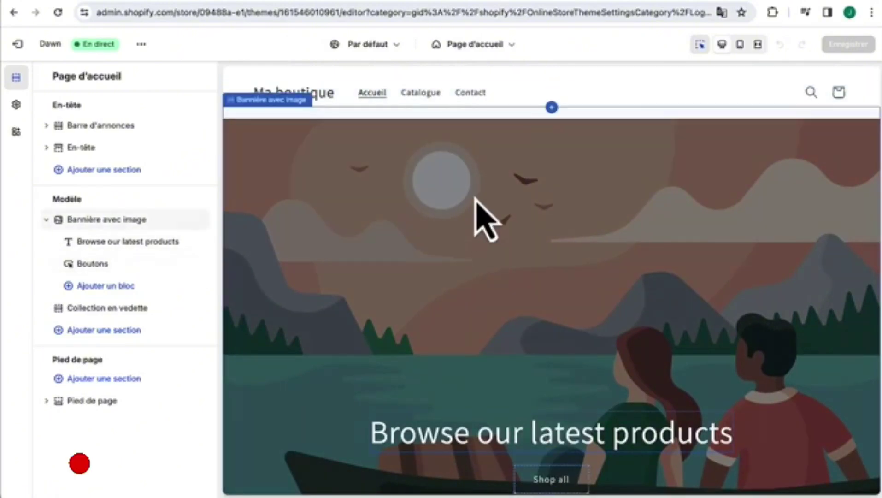
click(475, 193)
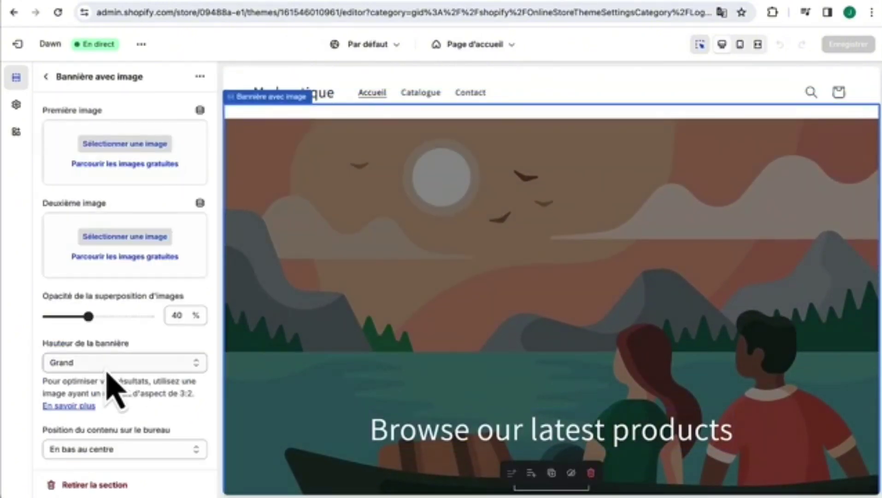
click(105, 366)
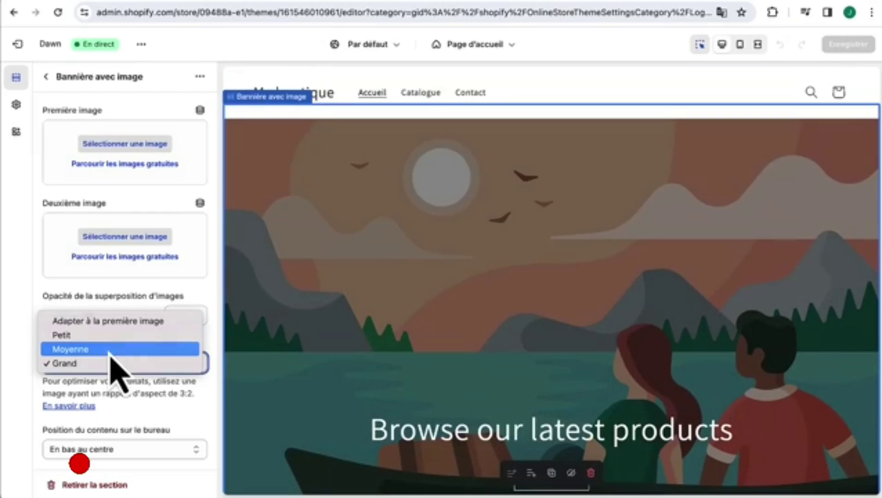
click(109, 353)
click(107, 450)
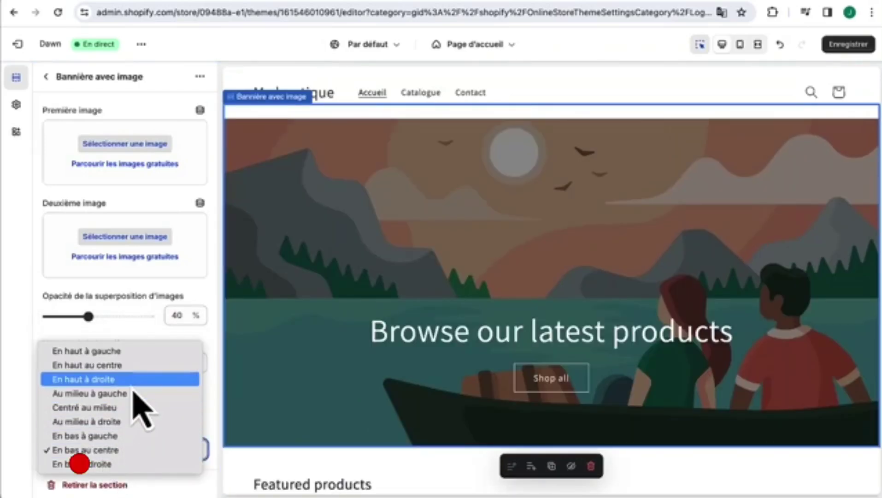
click(118, 408)
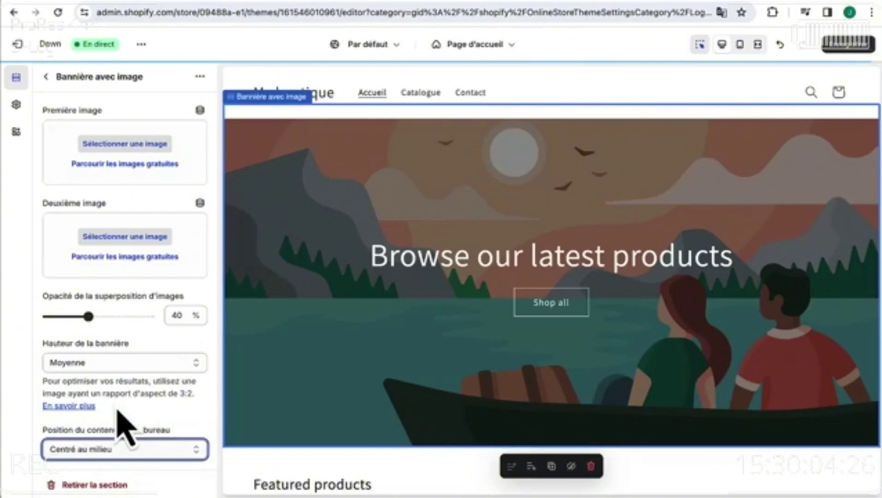
scroll(314, 394, down, 5)
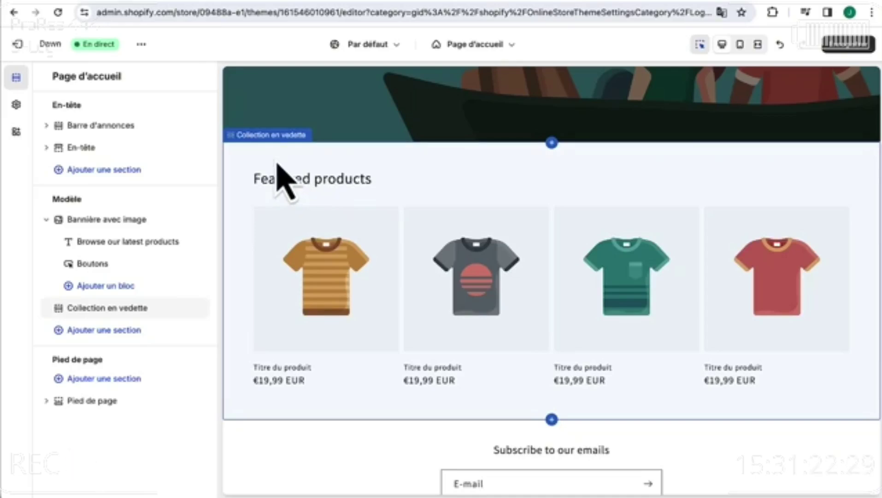
- Give Collection en vedette a Moyenne title size, 3 desktop columns and at most 6 products
click(278, 165)
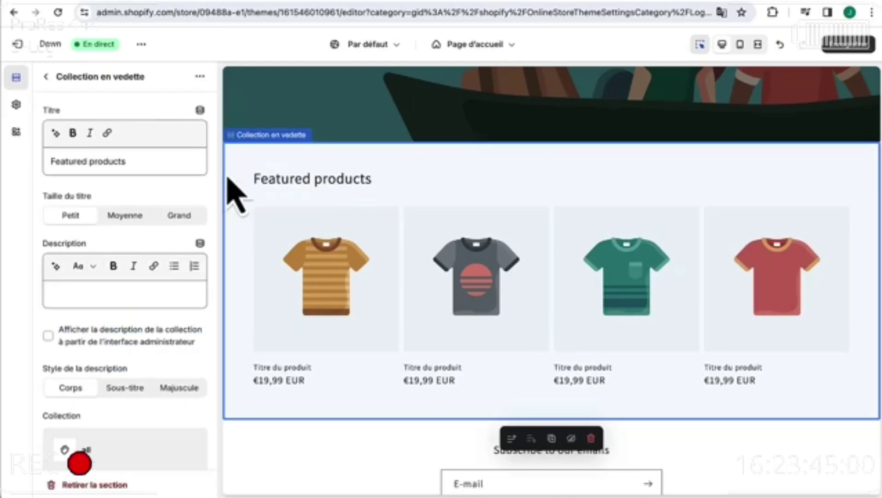
click(125, 217)
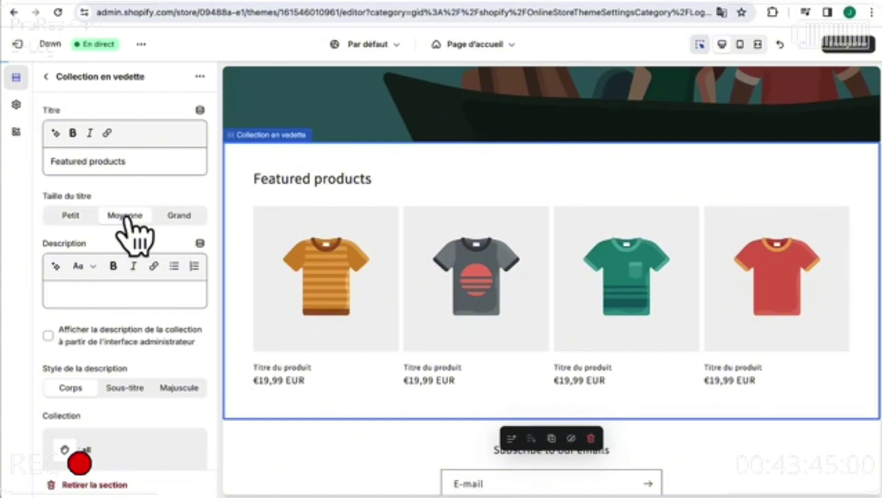
scroll(134, 239, down, 5)
scroll(130, 226, down, 2)
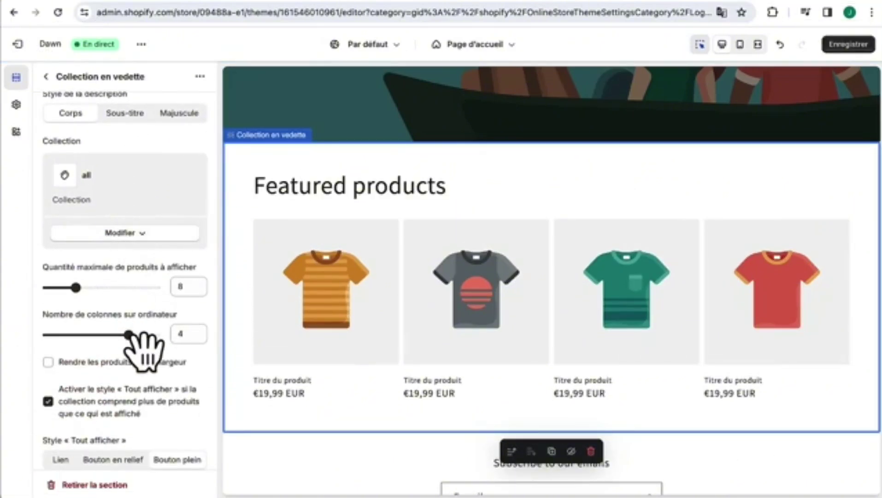
drag(131, 334, 95, 328)
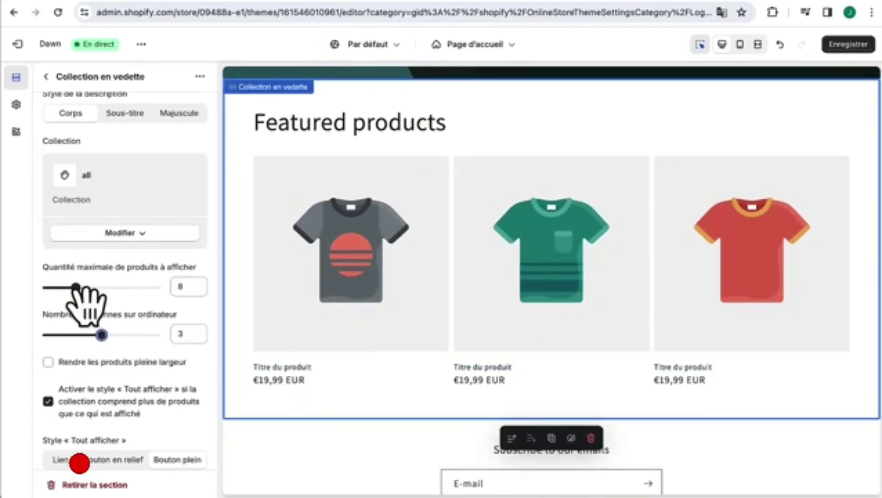
drag(76, 287, 66, 287)
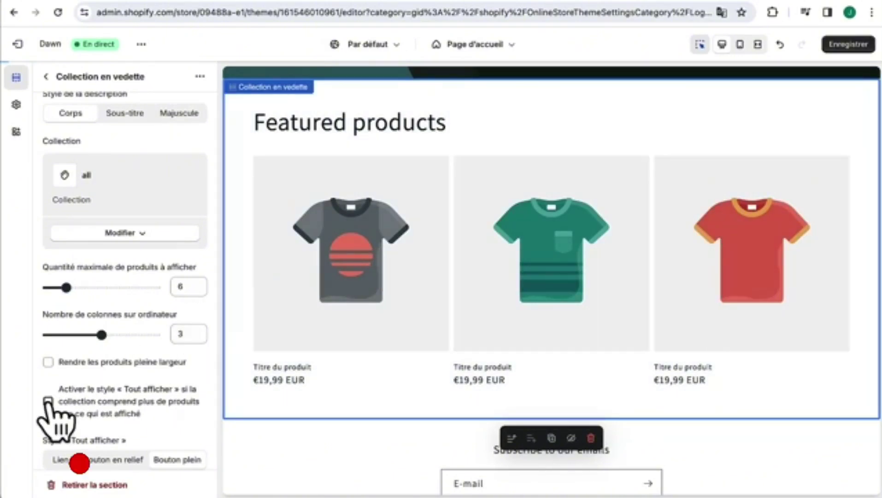
click(46, 77)
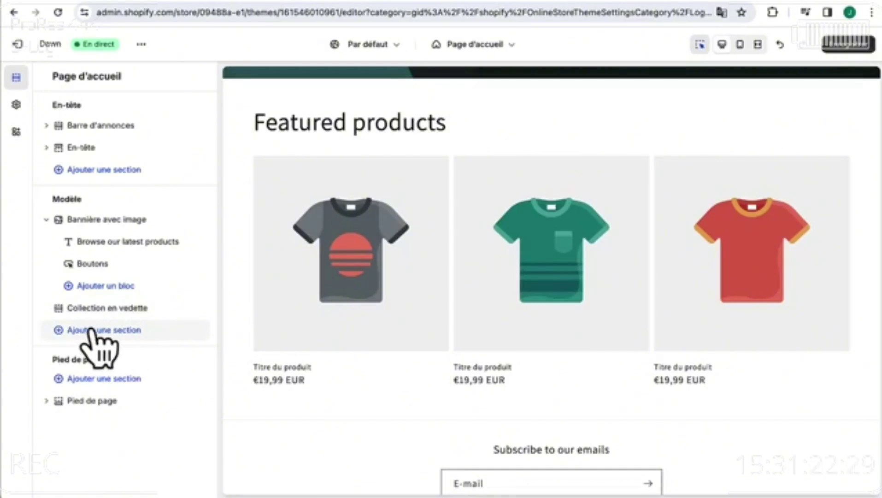
- Add a Multicolonne section to the home page and delete its heading
click(90, 330)
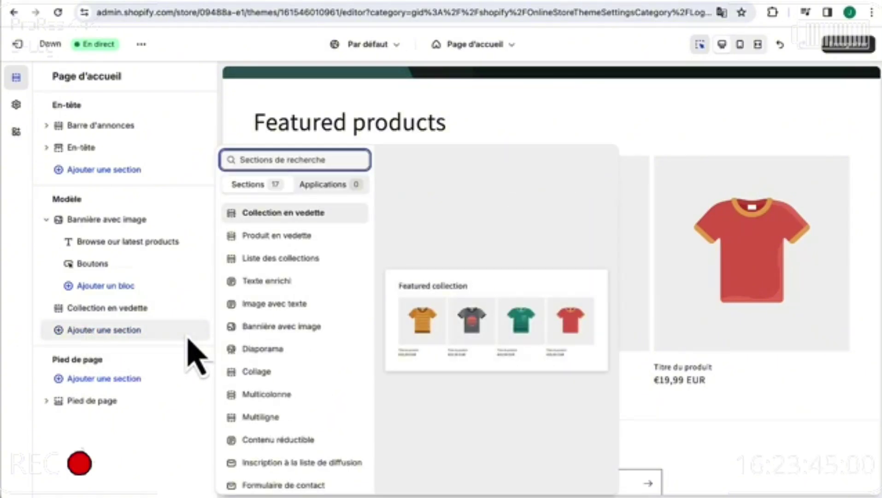
click(258, 394)
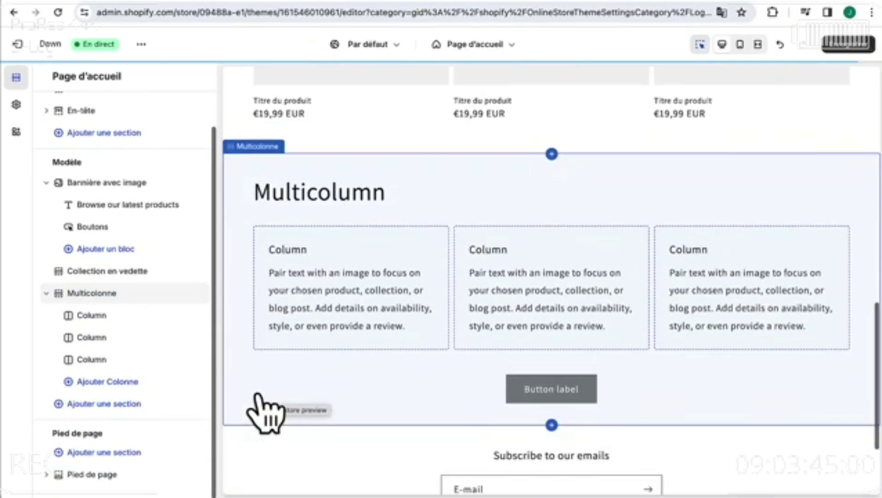
click(304, 170)
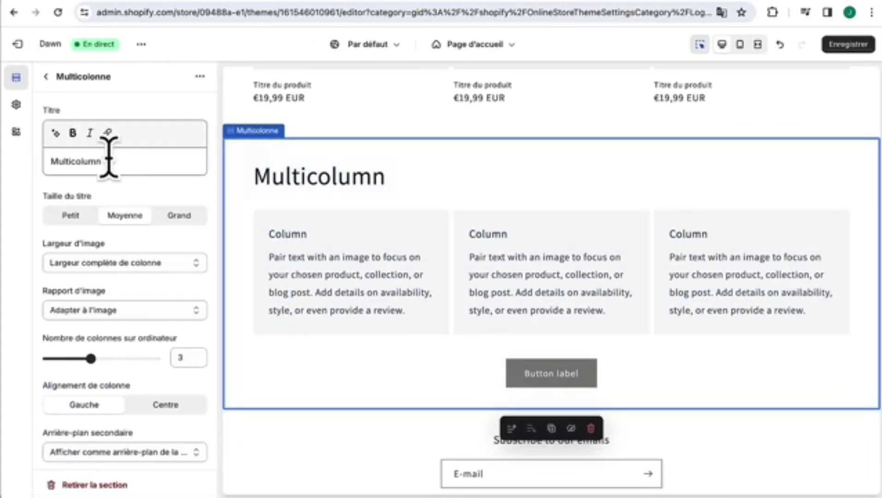
double_click(108, 153)
key(BackSpace)
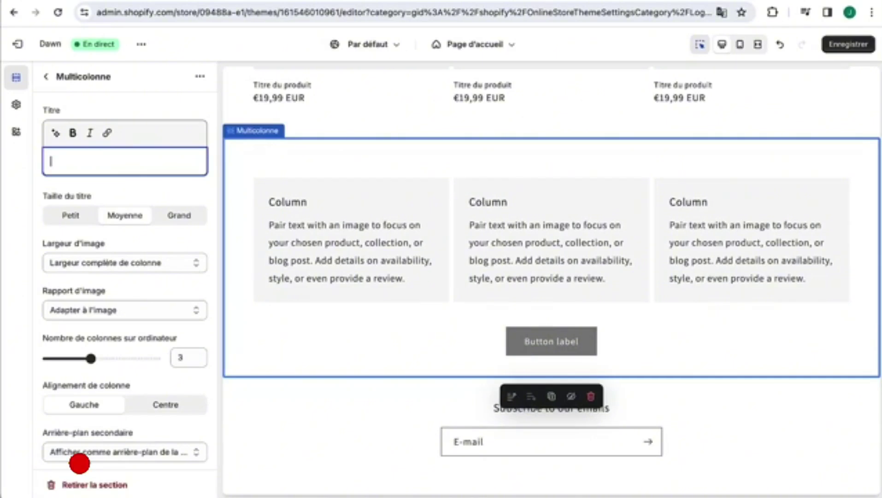
- Clear the multicolumn button label, then return to the section list to add another section
scroll(138, 318, down, 3)
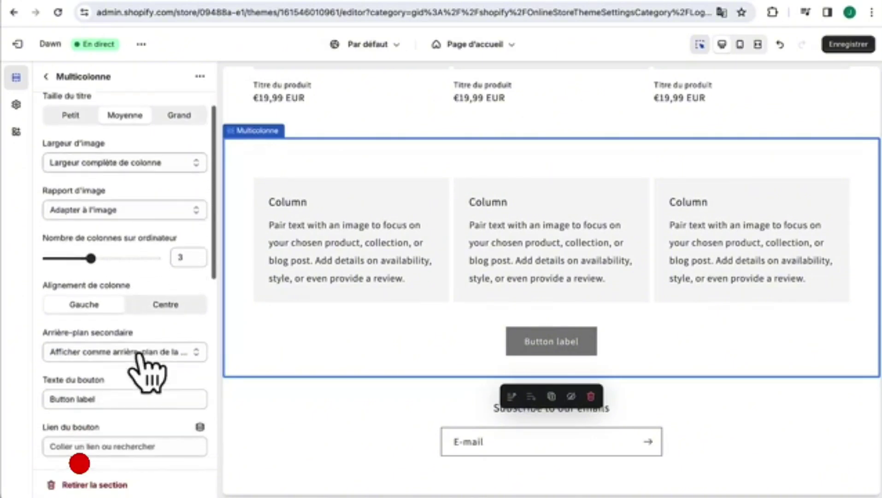
click(139, 344)
key(ctrl+a)
key(BackSpace)
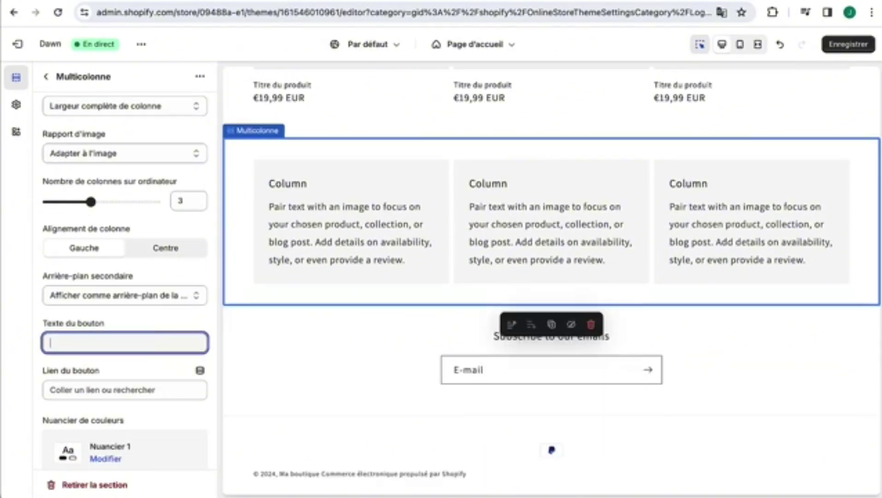
click(46, 76)
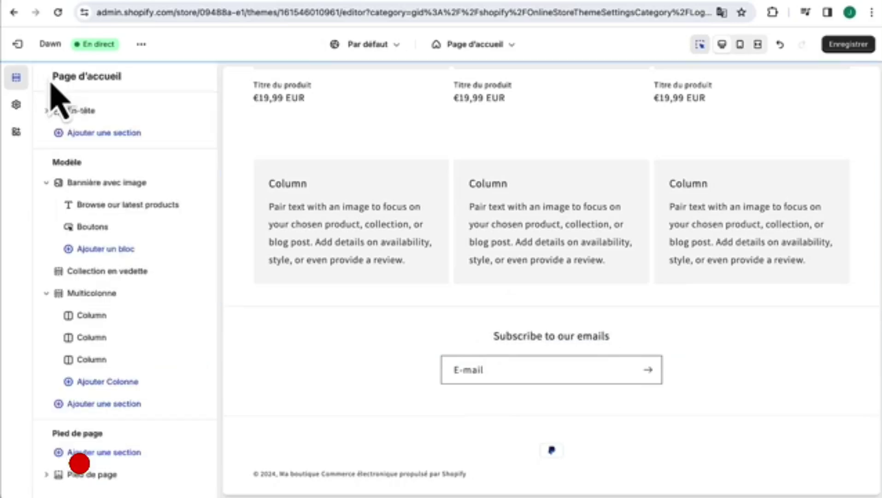
click(104, 404)
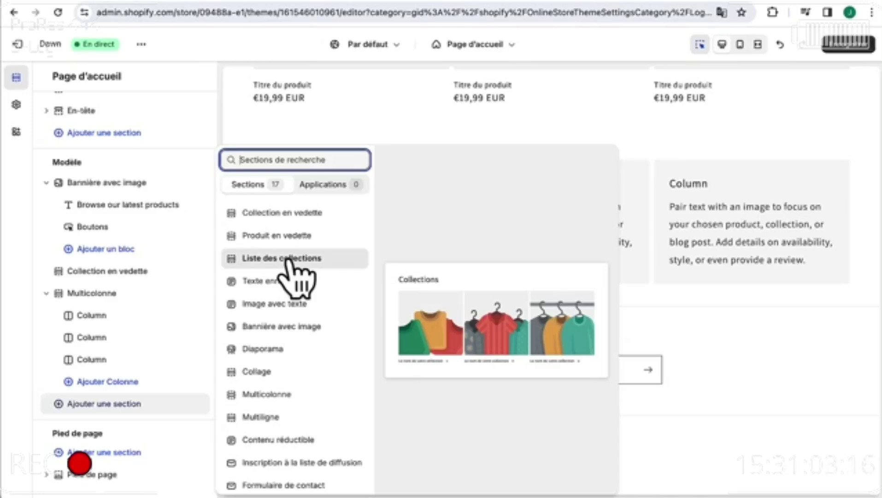
- Add a Liste des collections section, then a Vidéo section, to the home page
click(288, 260)
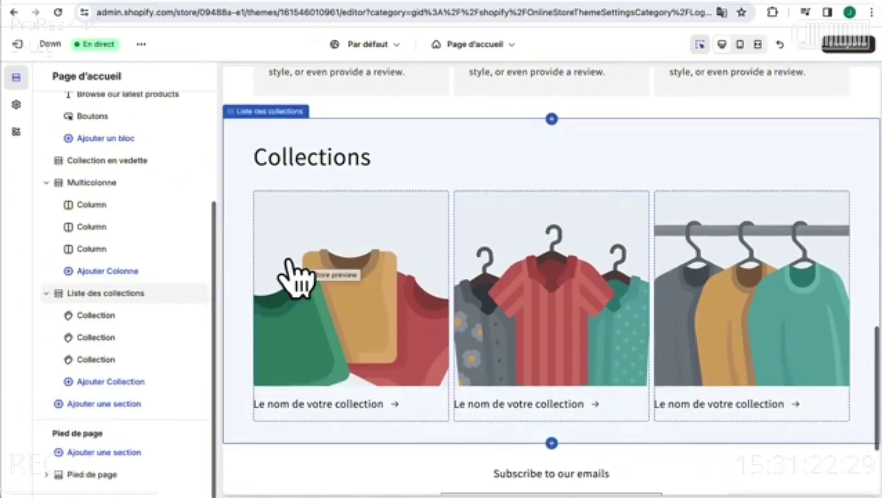
click(120, 403)
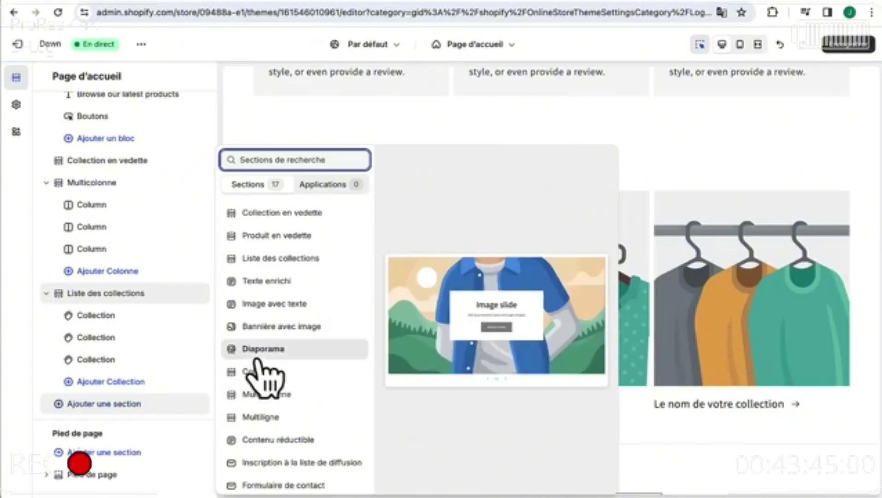
scroll(267, 417, down, 2)
click(265, 421)
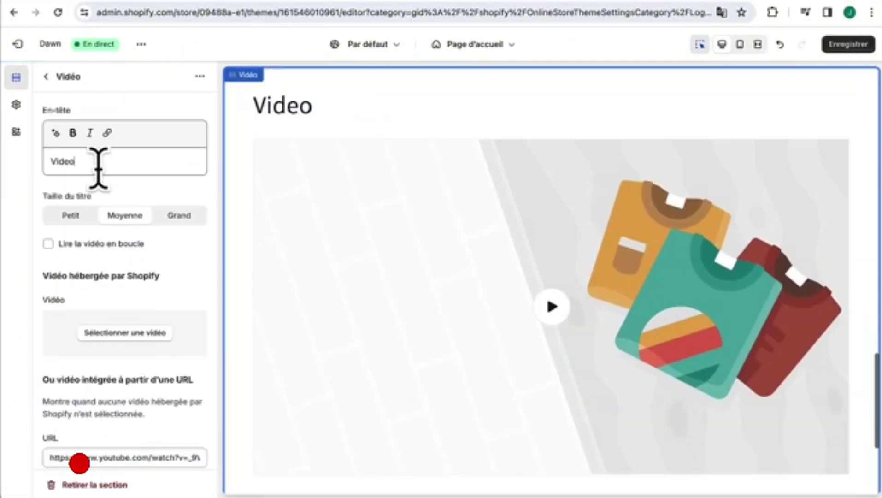
- Clear the Vidéo section's En-tête and make the section full width
double_click(95, 163)
key(BackSpace)
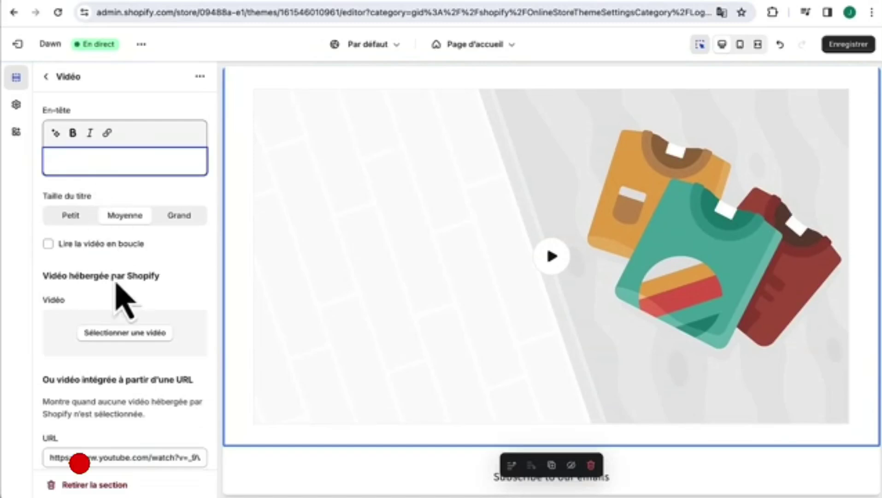
scroll(110, 360, down, 1)
scroll(106, 347, down, 10)
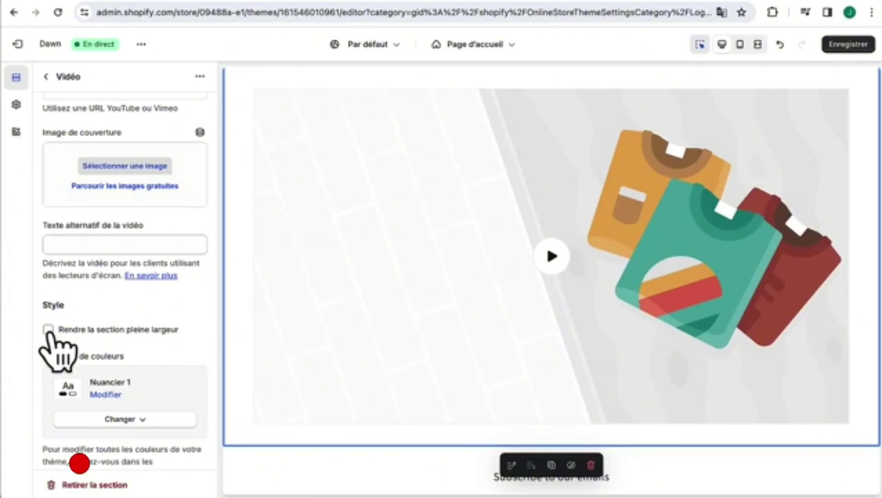
click(48, 329)
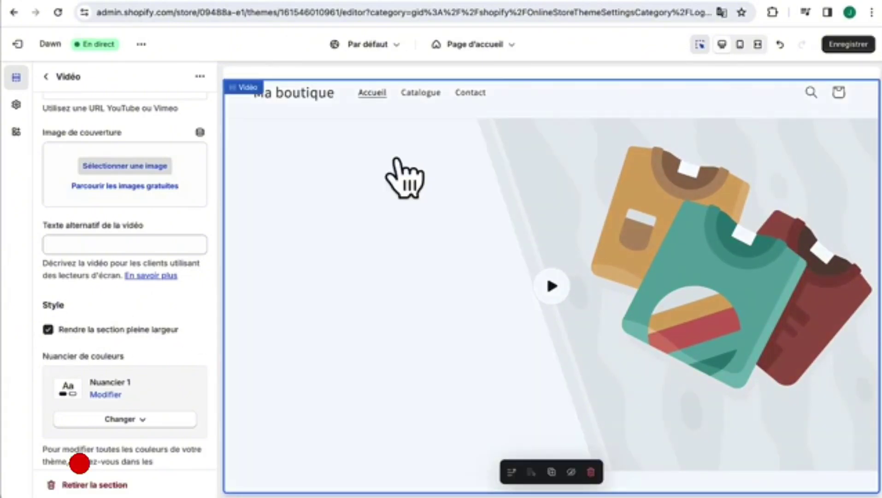
click(46, 76)
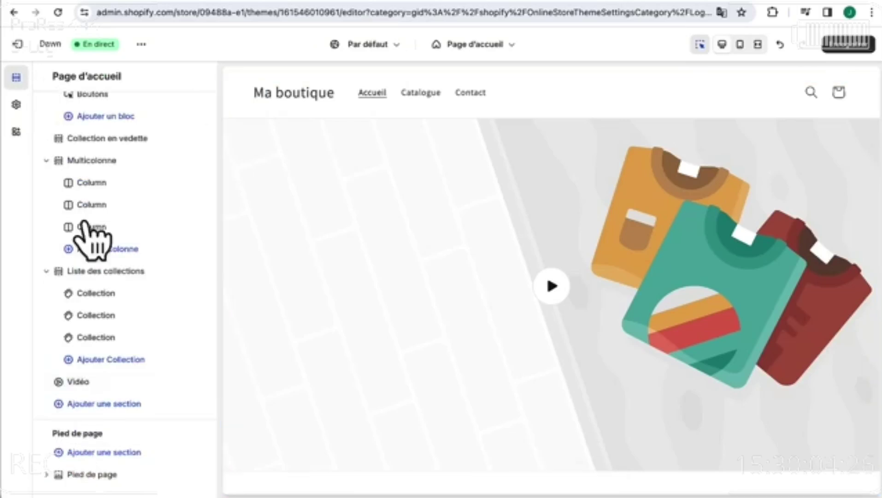
- Add a second Featured collection section and set it to five products per row on desktop
click(113, 404)
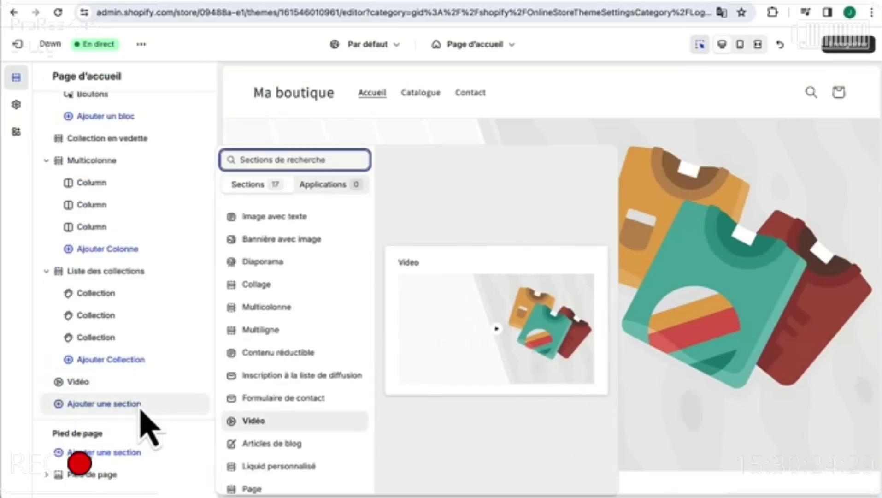
scroll(304, 270, up, 3)
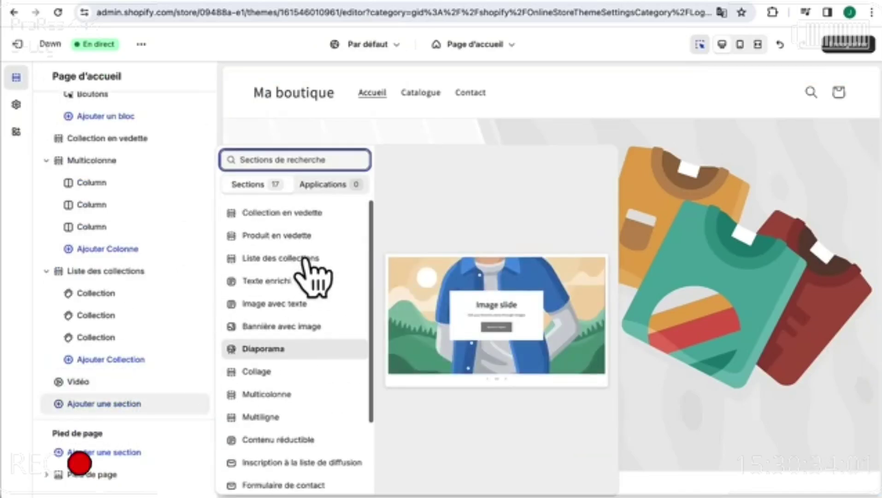
click(307, 214)
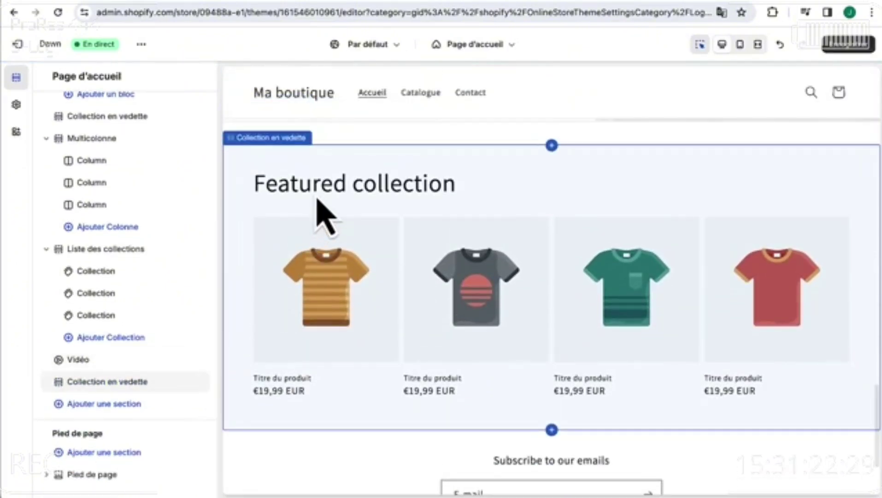
click(317, 199)
scroll(158, 344, down, 5)
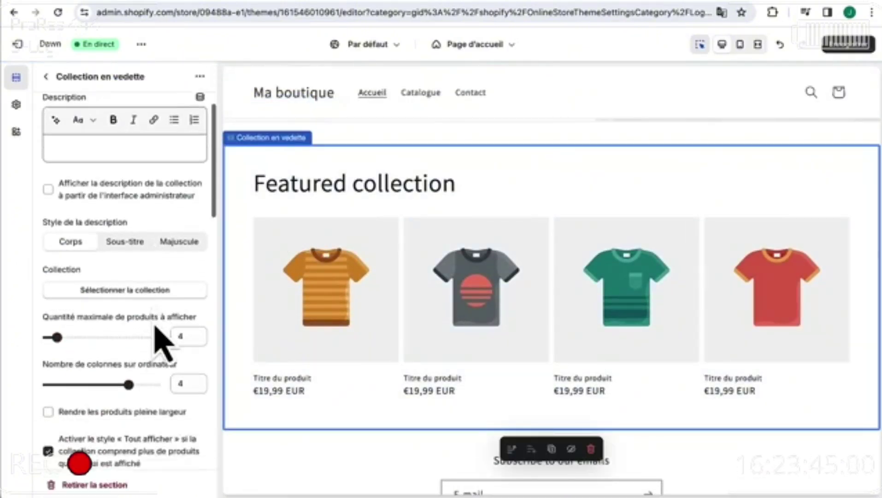
drag(129, 281, 156, 281)
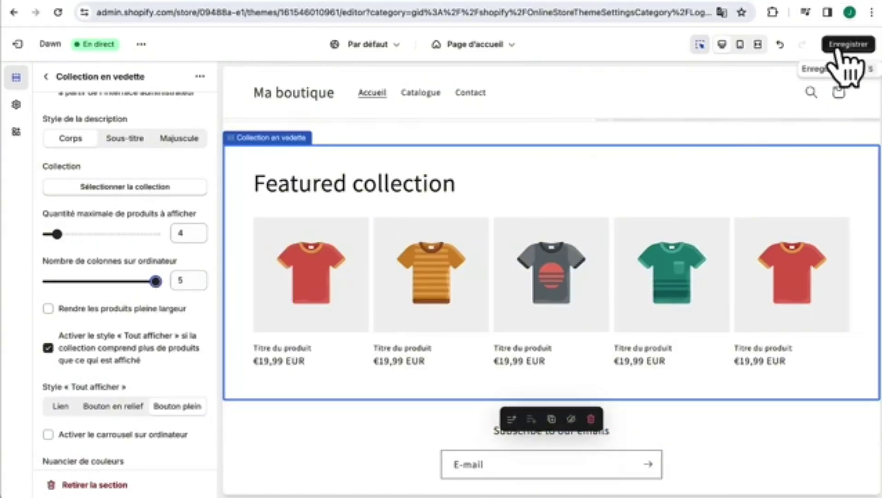
- Save the theme and view the home page in full-screen preview
click(839, 44)
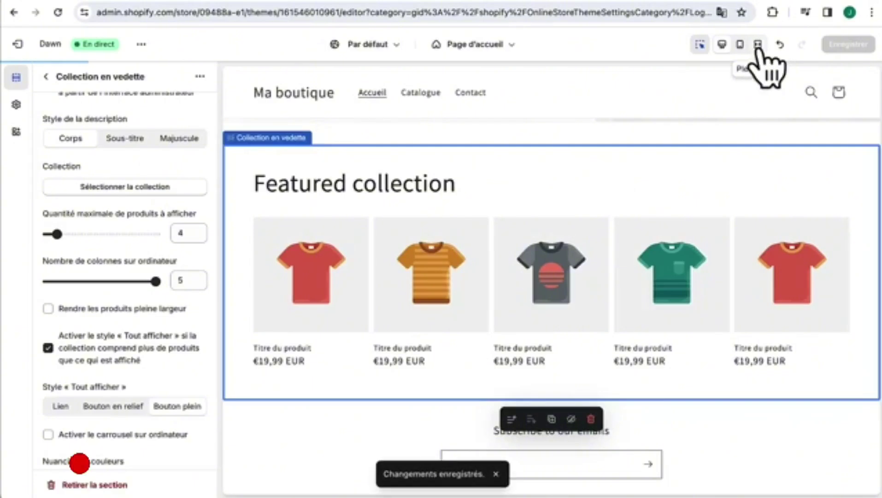
click(758, 44)
scroll(701, 175, down, 10)
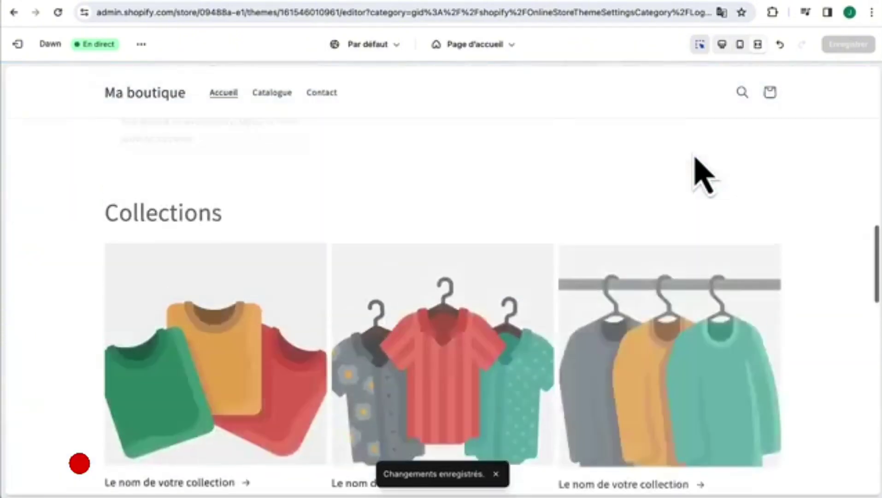
- Exit the theme editor back to the admin Thèmes page, with Dawn as current theme
scroll(696, 159, up, 10)
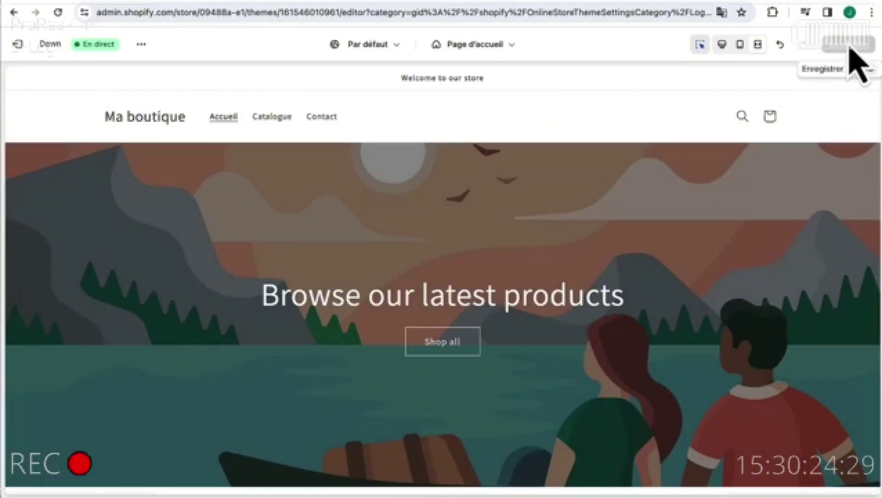
click(22, 45)
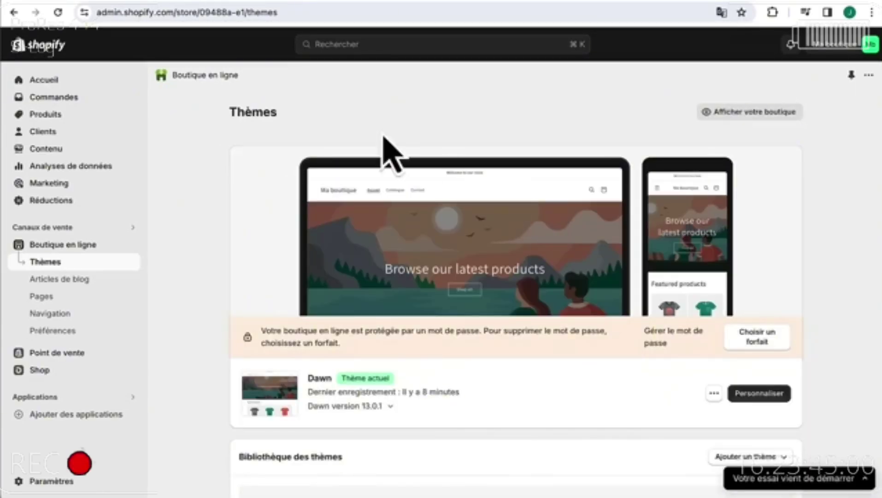
- From the Produits list, start a new empty product with Ajouter un produit
click(47, 117)
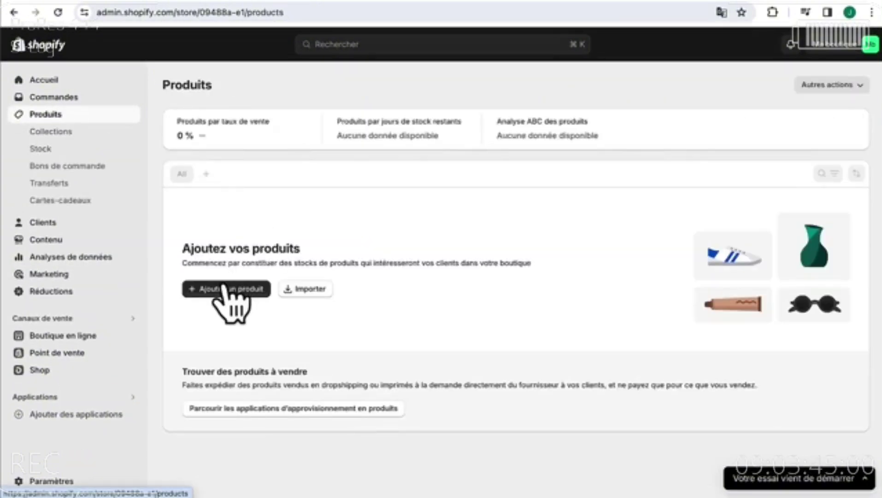
click(225, 290)
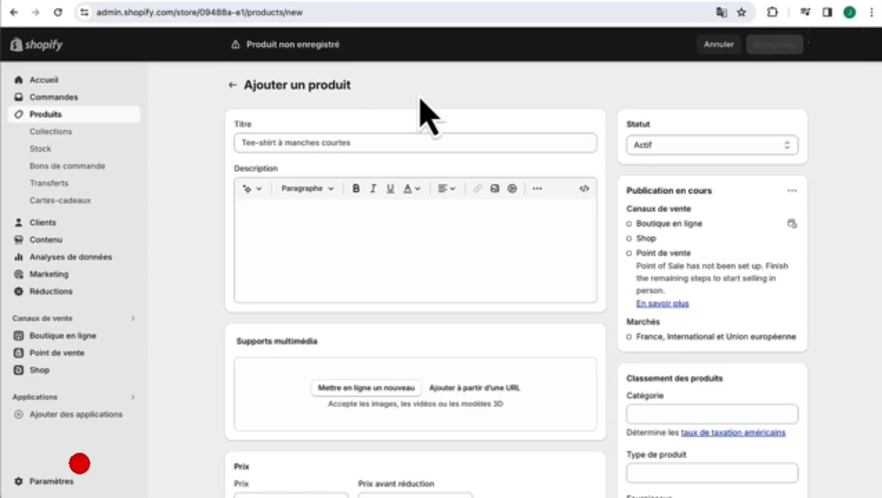
scroll(373, 276, down, 10)
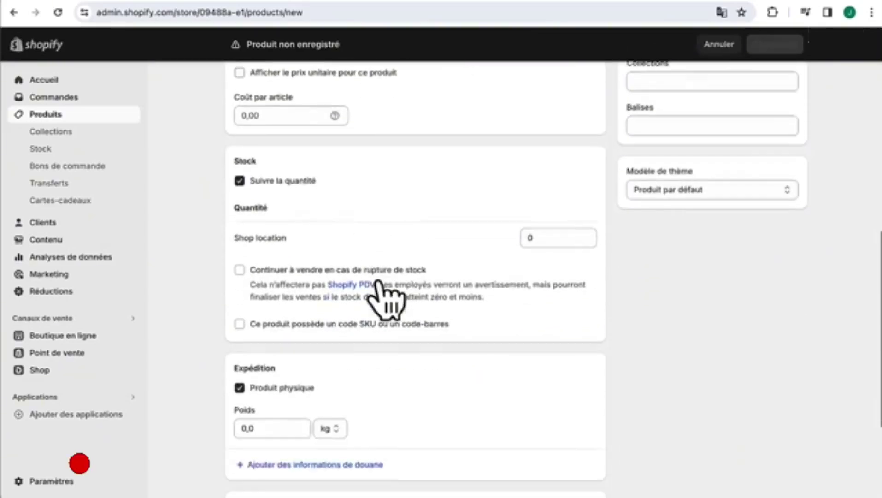
scroll(385, 297, down, 4)
scroll(386, 302, up, 15)
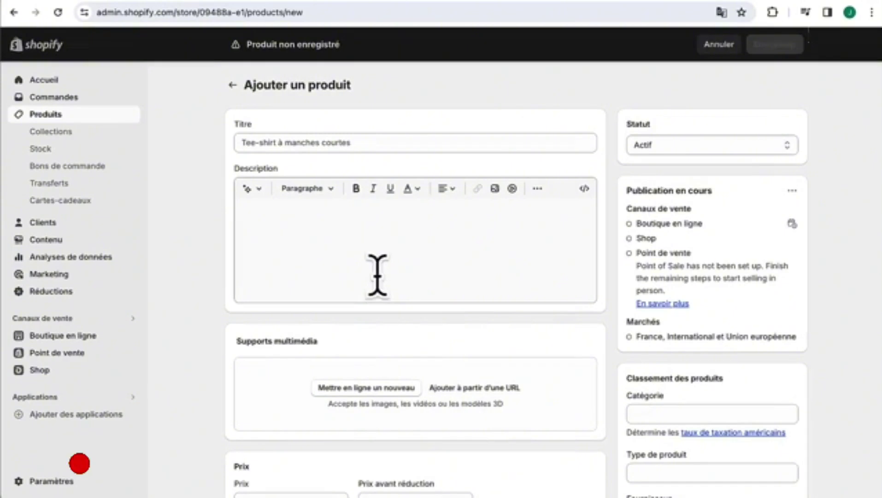
- Paste the title 'Plante Souffle d'Émeraude' and the formatted description with its Caractéristiques list
click(388, 143)
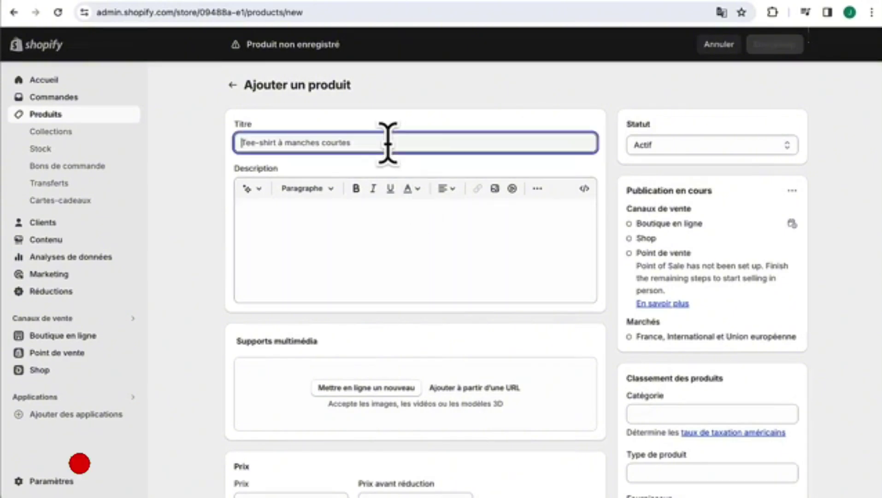
text(Plante Souffle d'Émeraude)
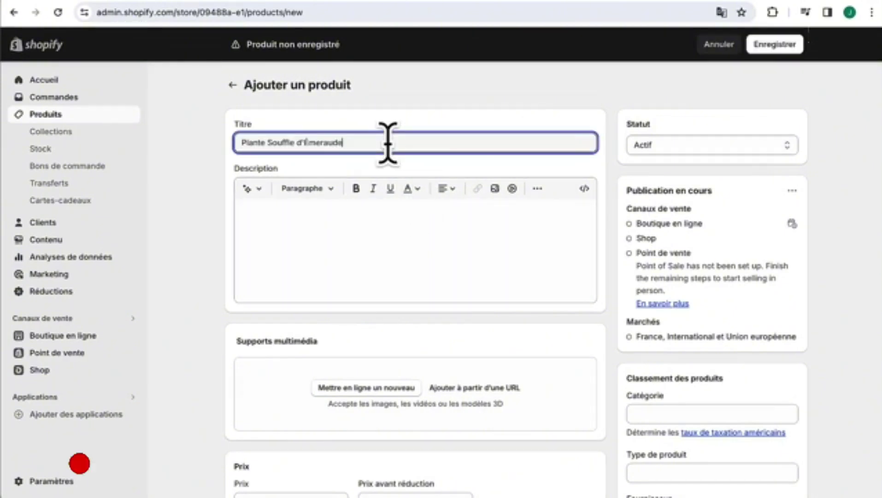
click(333, 231)
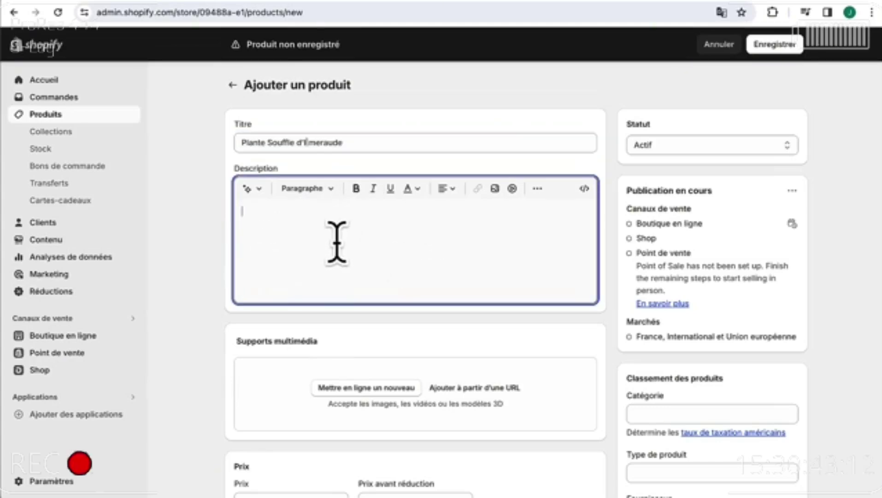
text(Description : La Plante "Souffle d'Émeraude" est une variété exceptionnelle, célèbre pour ses feuilles d'un vert éclatant qui semblent capturer la lumière et la vie elle-même. Originaire des forêts tropicales lointaines, cette plante apporte une touche d'exotisme et de fraîcheur à tout espace de vie. Facile à entretenir, elle est parfaite pour les amateurs de plantes comme pour les collectionneurs aguerris. Caractéristiques : Type : Plante d'intérieur Exposition : Lumière indirecte Arrosage : Modéré, une fois par semaine Température idéale : 18-25°C Taille : Peut atteindre jusqu'à 50 cm de hauteur)
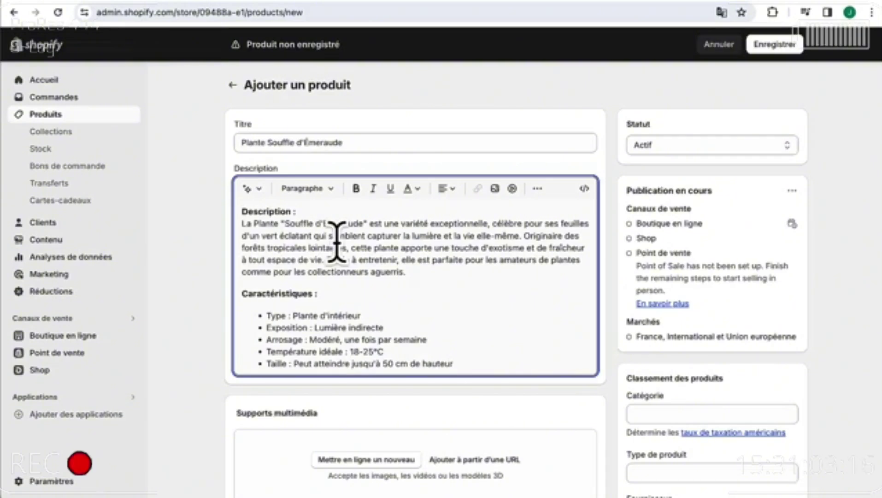
scroll(337, 241, down, 5)
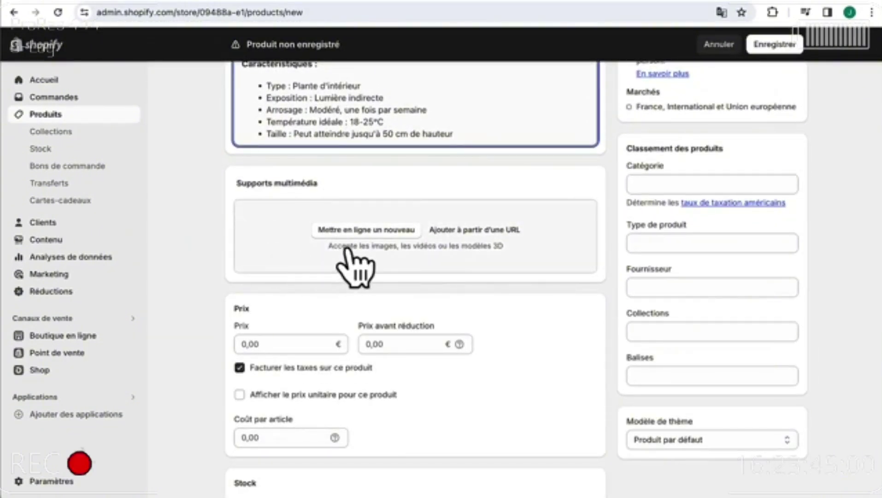
- Upload the potted-plant photo from the Plantes folder to the product's media
click(359, 232)
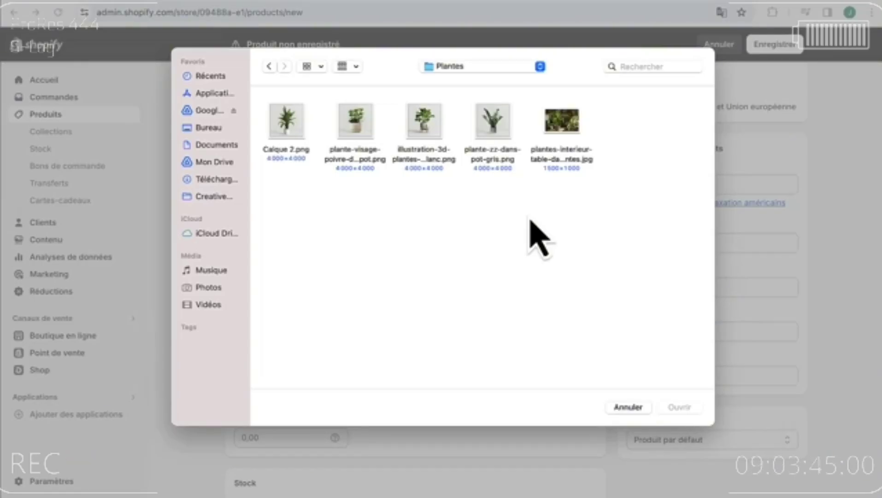
click(366, 133)
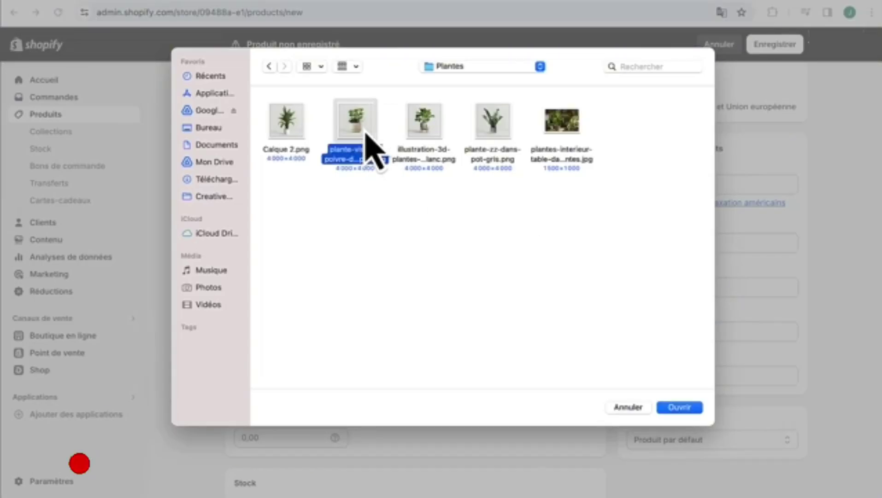
click(681, 407)
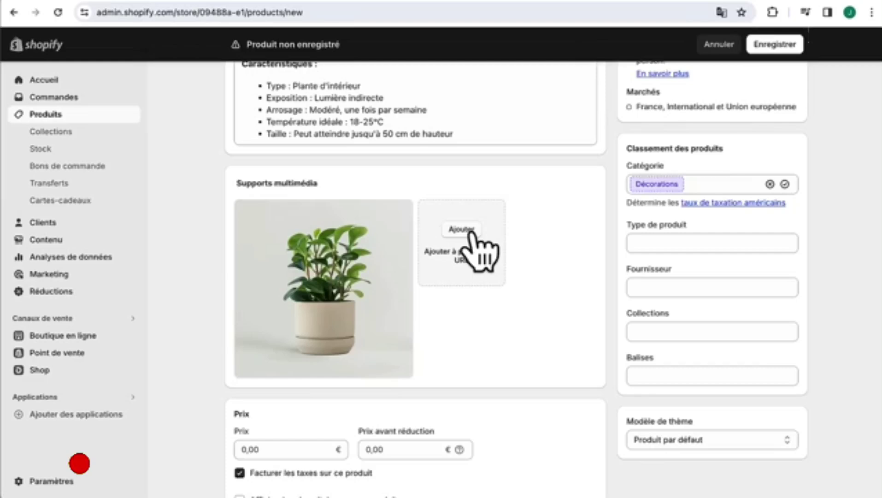
scroll(413, 325, down, 4)
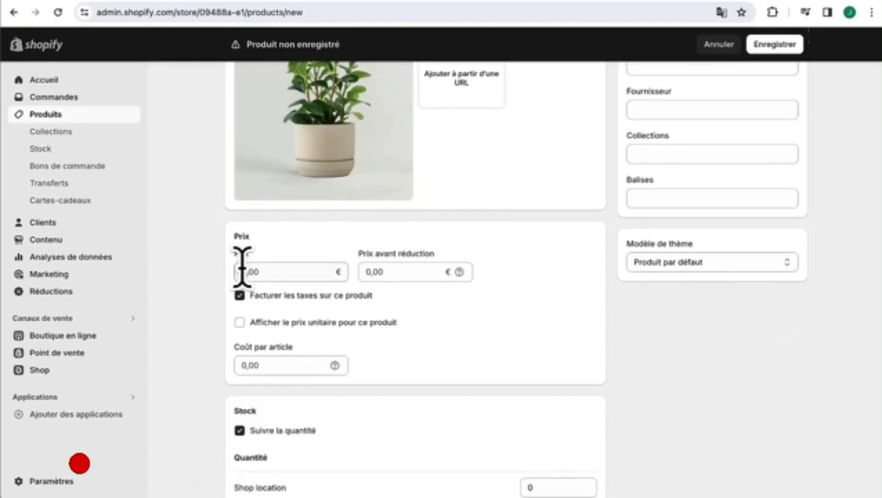
- Set the price to 29,90 €, leaving taxes charged and unit price display off
click(242, 267)
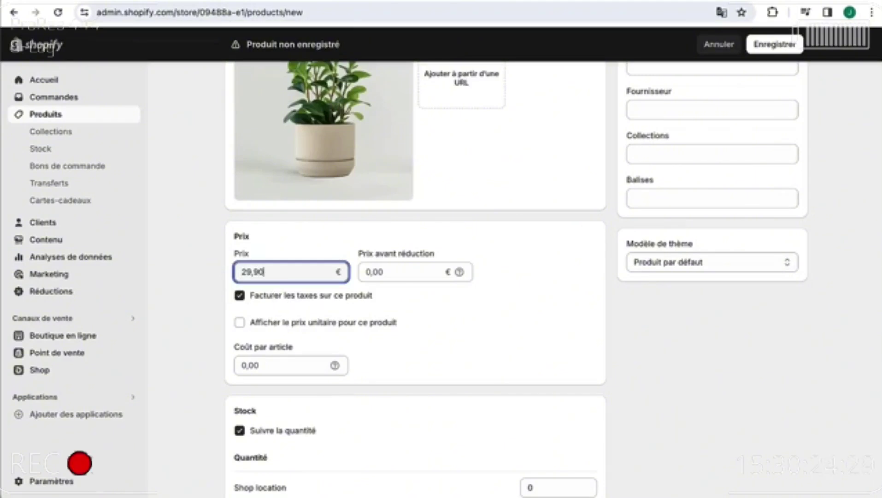
click(407, 302)
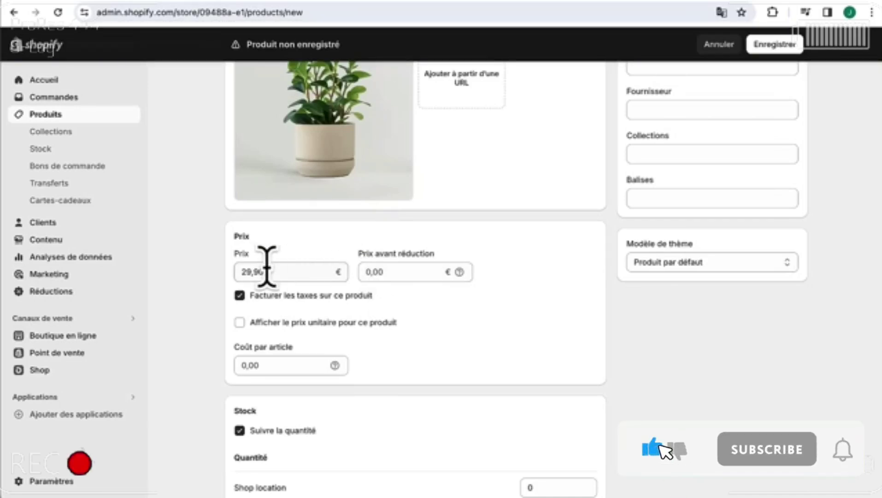
scroll(415, 338, down, 1)
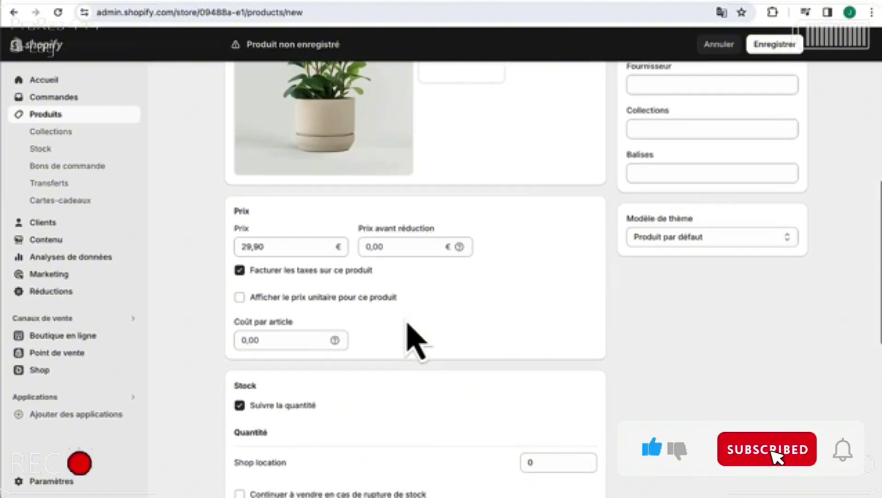
click(240, 271)
click(240, 271)
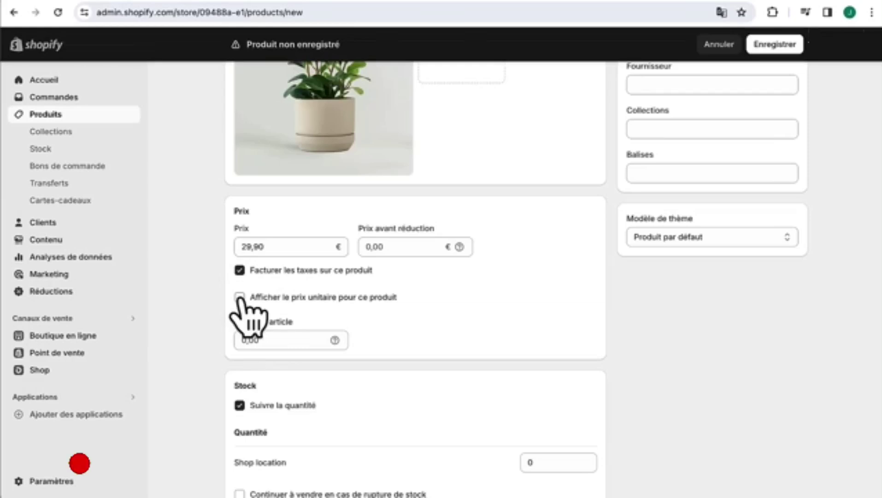
click(240, 297)
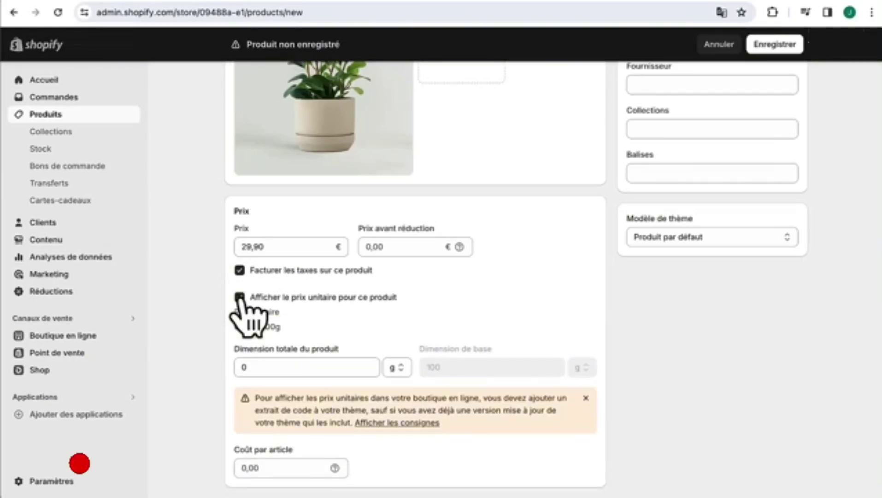
click(240, 297)
scroll(242, 304, down, 3)
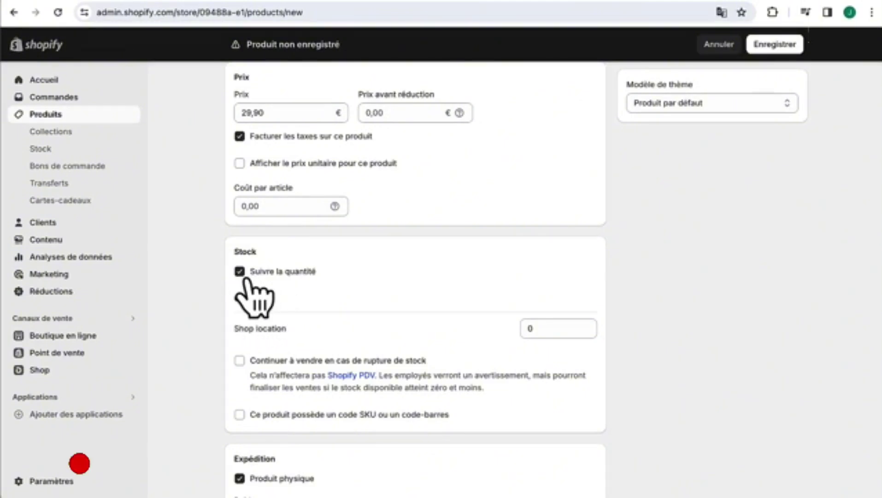
- Keep stock tracking on and set the Shop location quantity to 80
click(239, 272)
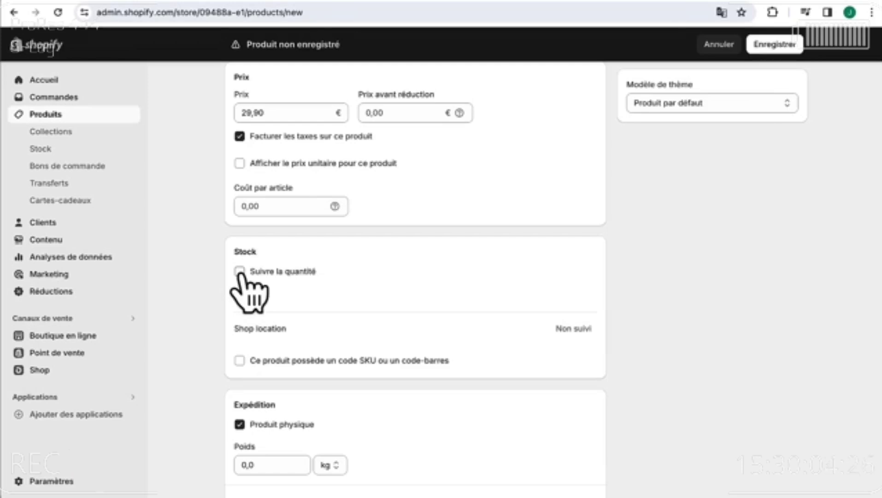
click(239, 272)
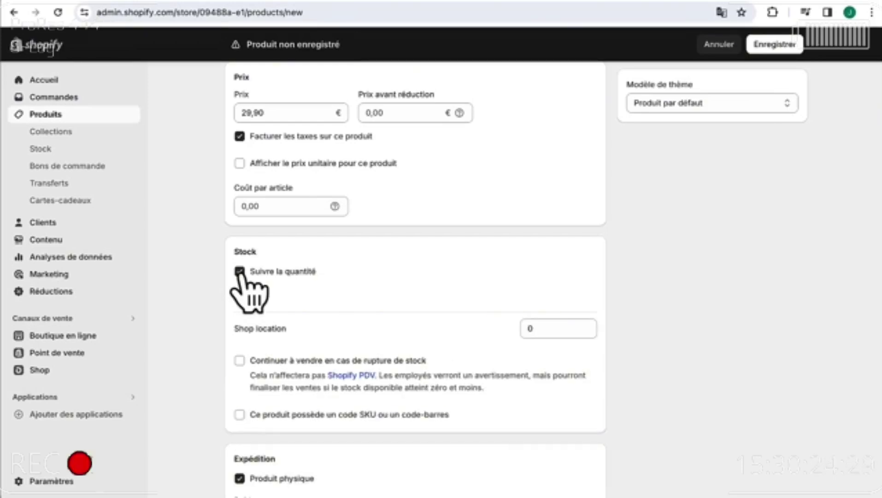
click(526, 329)
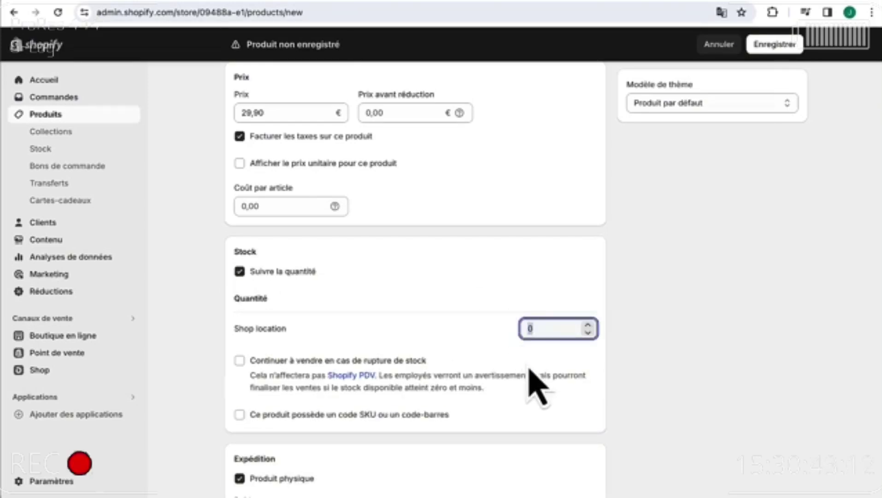
text(8)
click(491, 332)
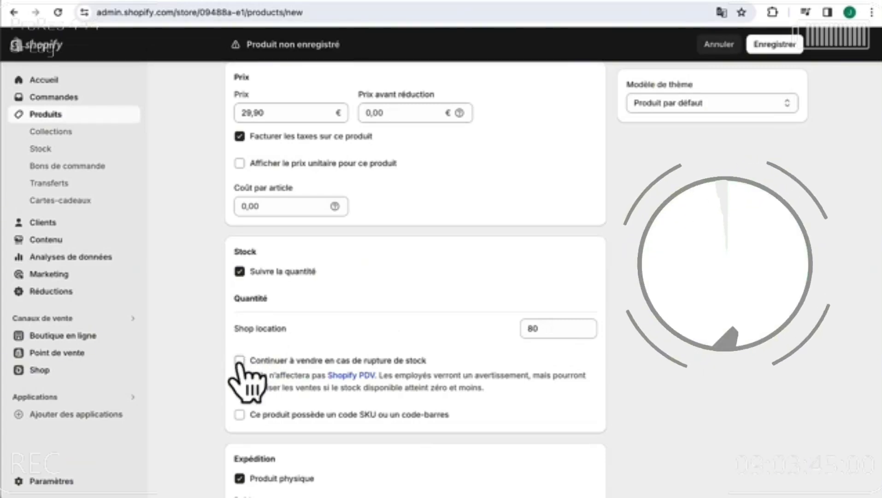
- Turn off 'Continuer à vendre en cas de rupture de stock' for the product
click(239, 360)
click(240, 361)
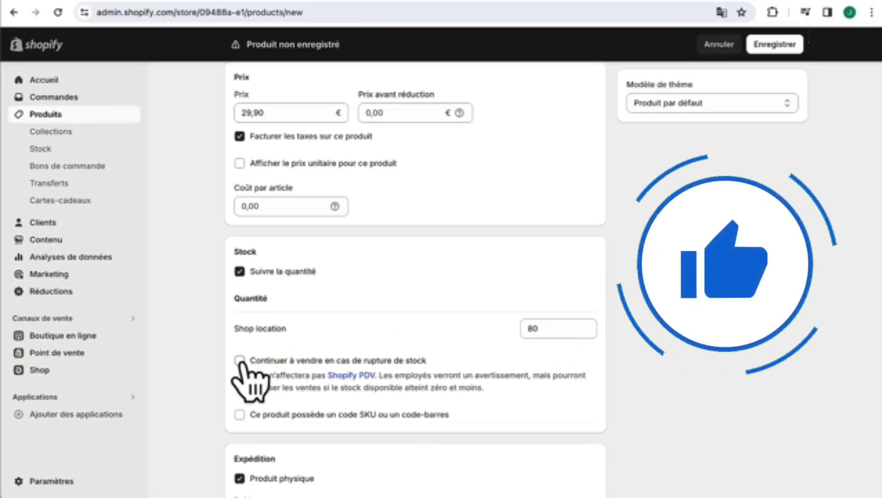
scroll(256, 400, down, 3)
scroll(256, 400, down, 5)
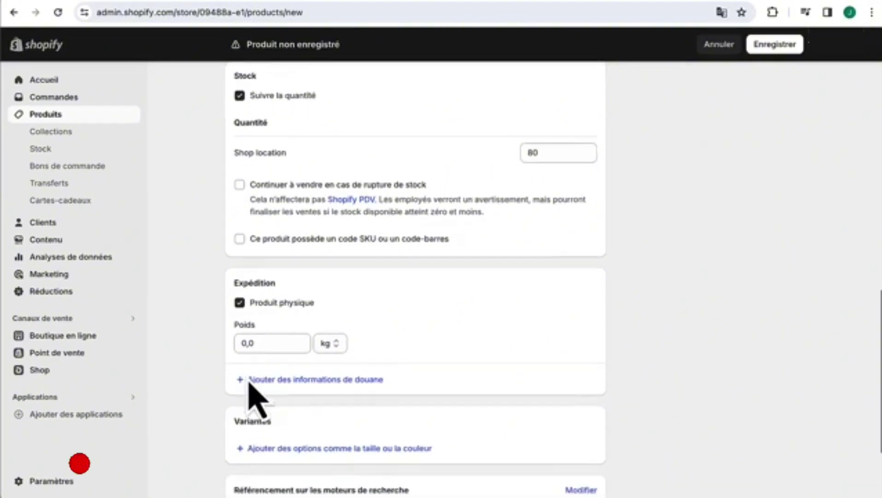
- Set the product's shipping weight to 1,2 kg
click(244, 281)
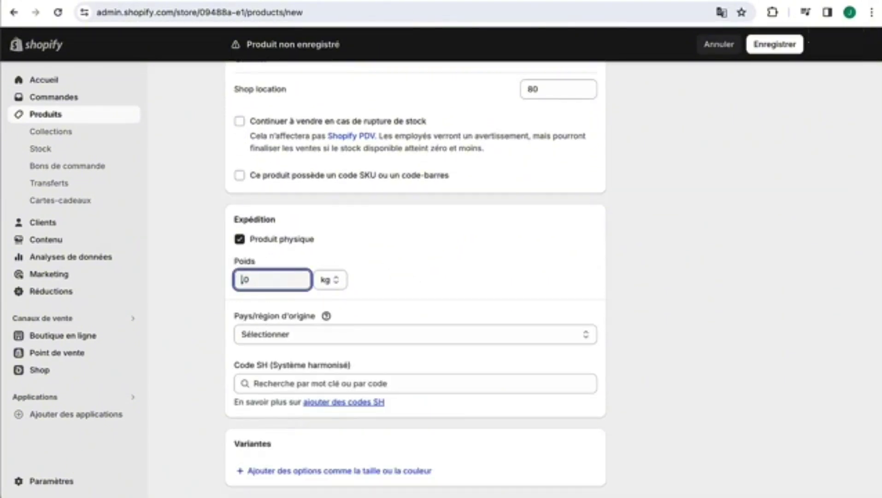
text(1,0)
key(BackSpace)
text(2)
click(417, 240)
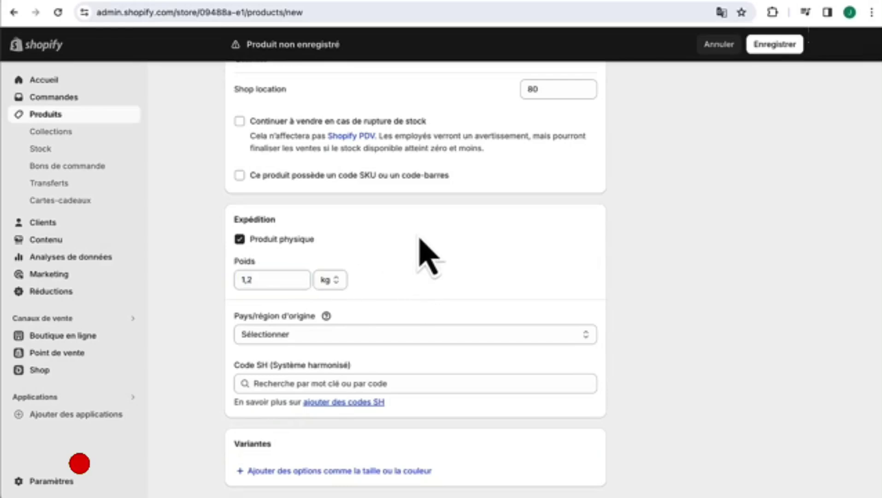
- Choose France as the country/region of origin
click(291, 340)
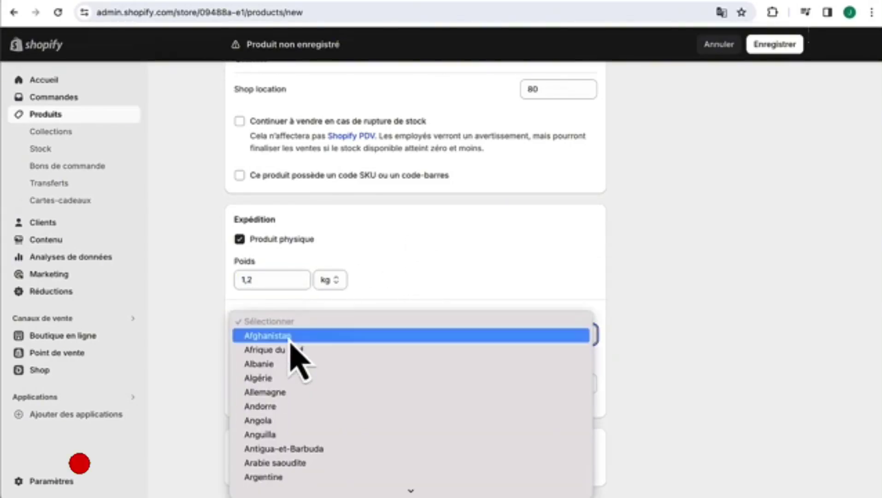
scroll(291, 342, down, 10)
scroll(291, 341, down, 15)
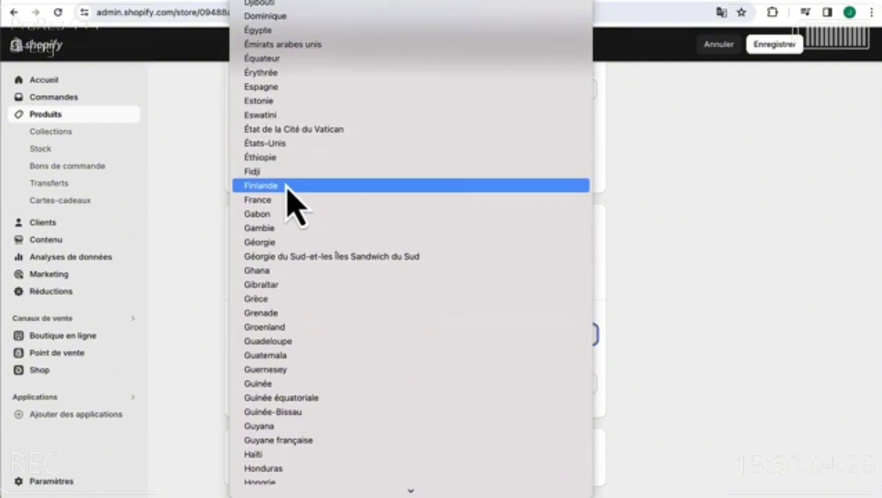
click(286, 201)
click(158, 304)
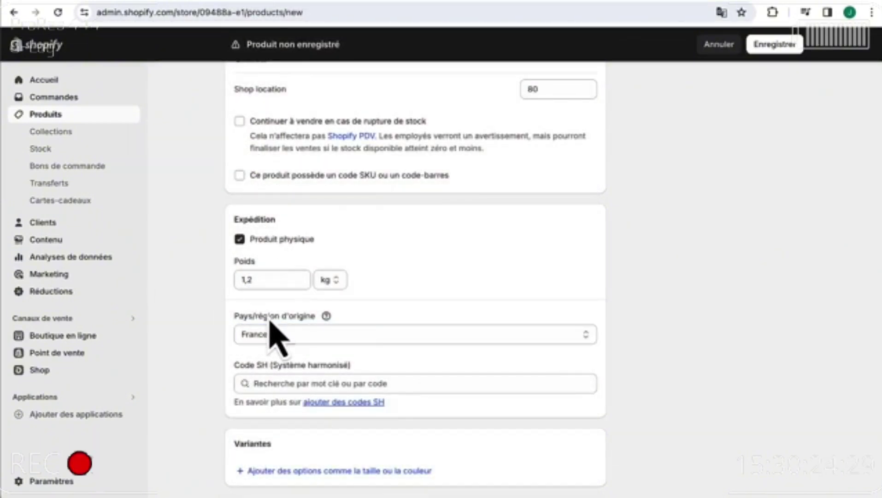
scroll(276, 333, down, 4)
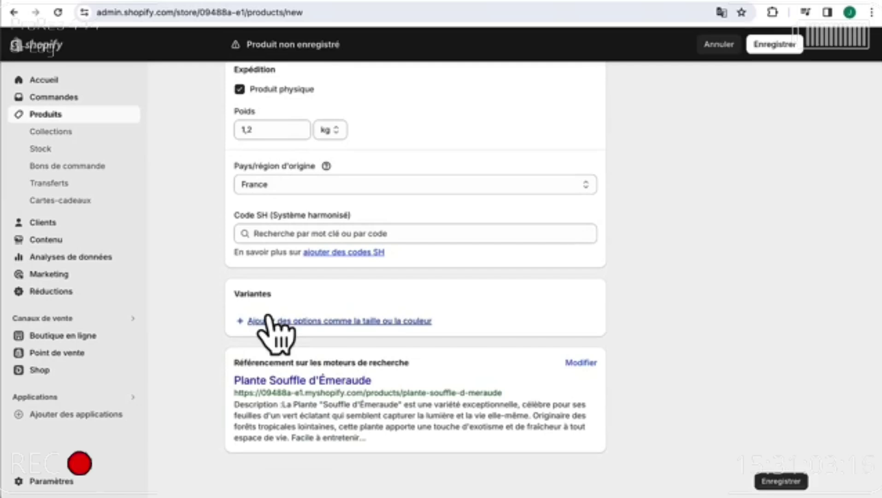
- Create a Taille option with sizes 18-20cm, 30-35cm and 50-55cm, giving three variants
click(314, 320)
click(302, 375)
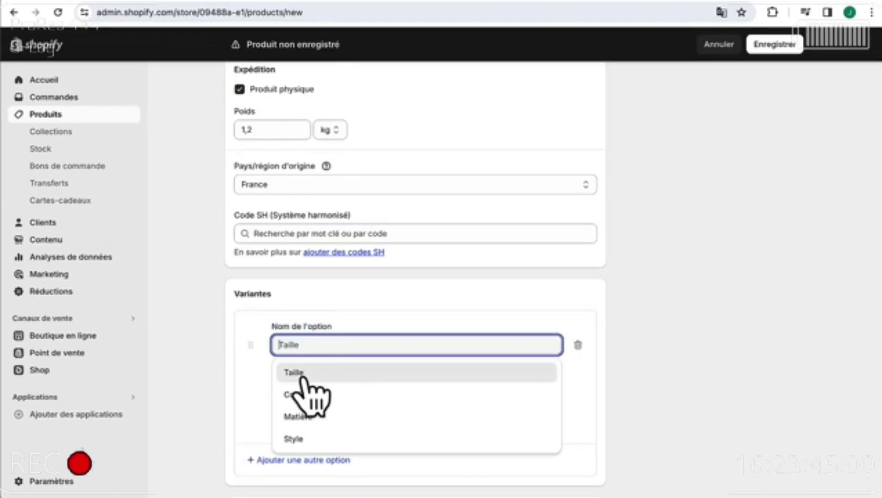
click(302, 376)
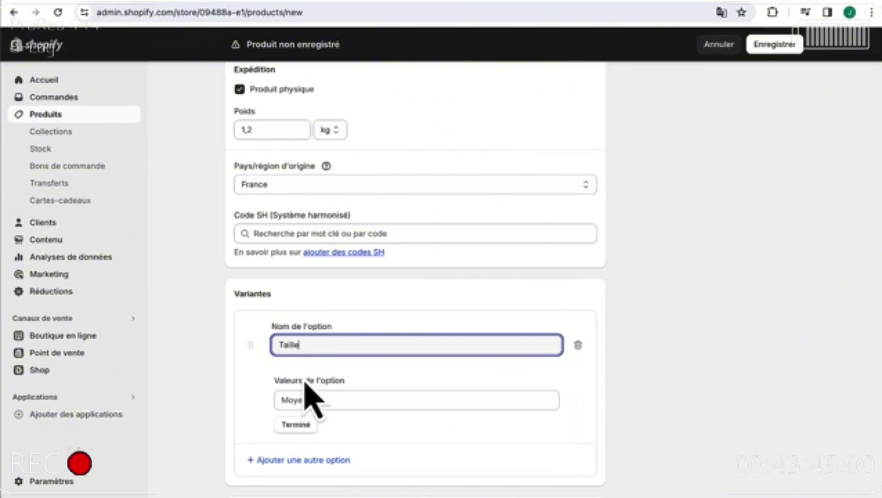
scroll(308, 405, down, 1)
click(303, 363)
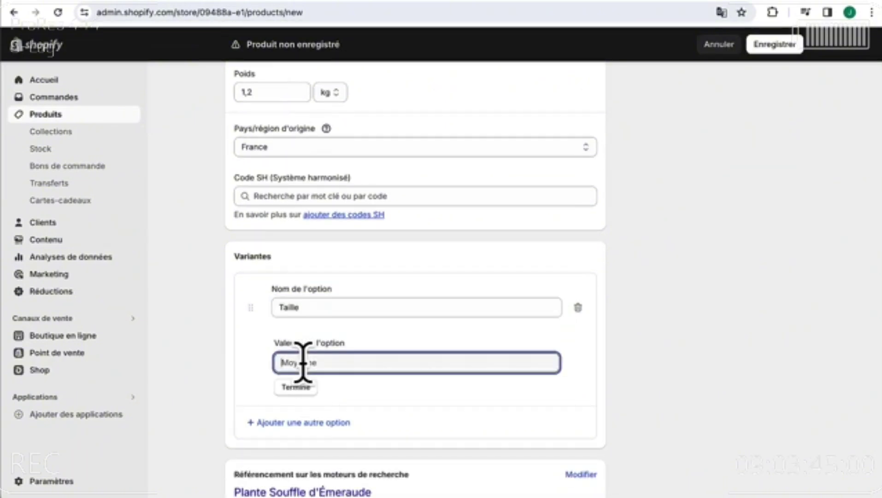
text(18-)
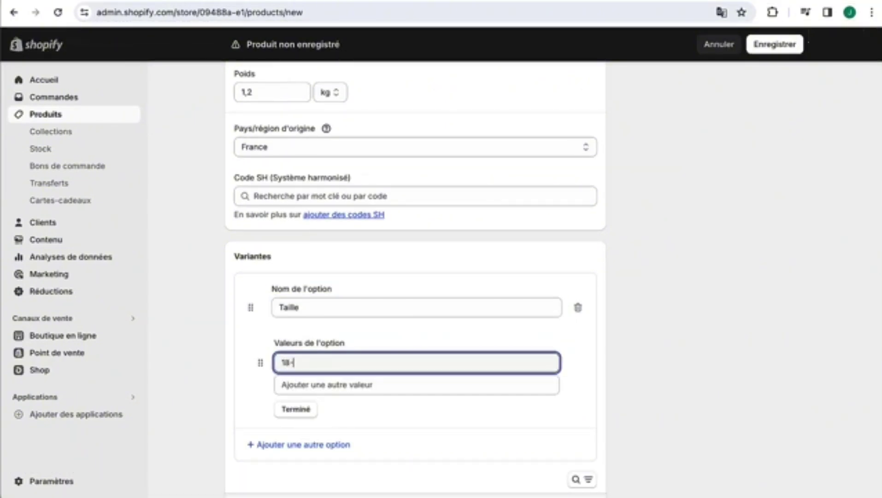
text(20cm)
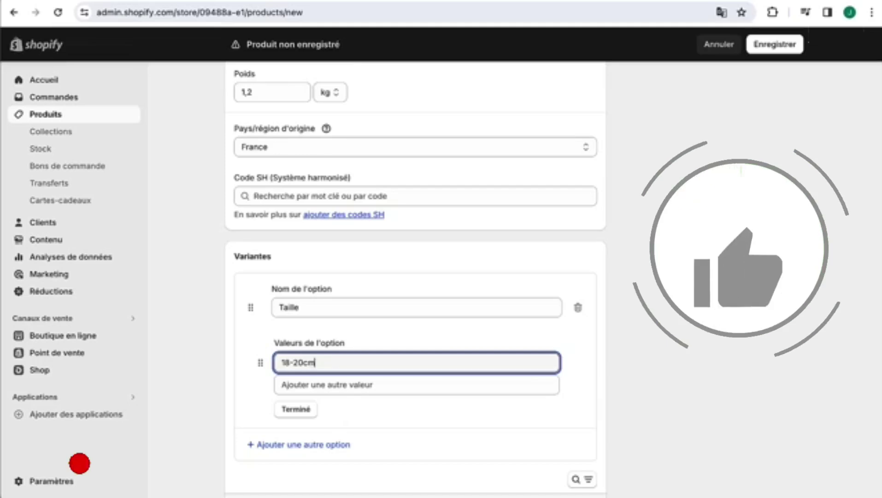
click(363, 386)
text(3)
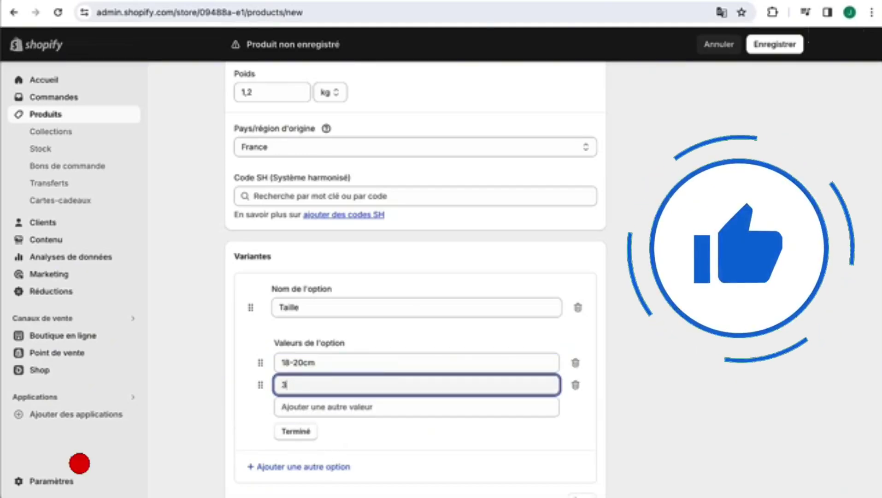
text(0-35cm)
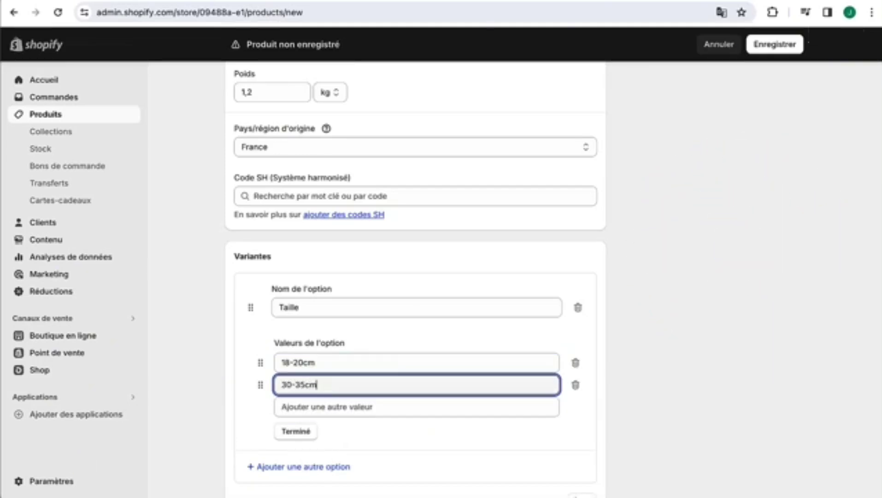
click(344, 408)
text(50-55)
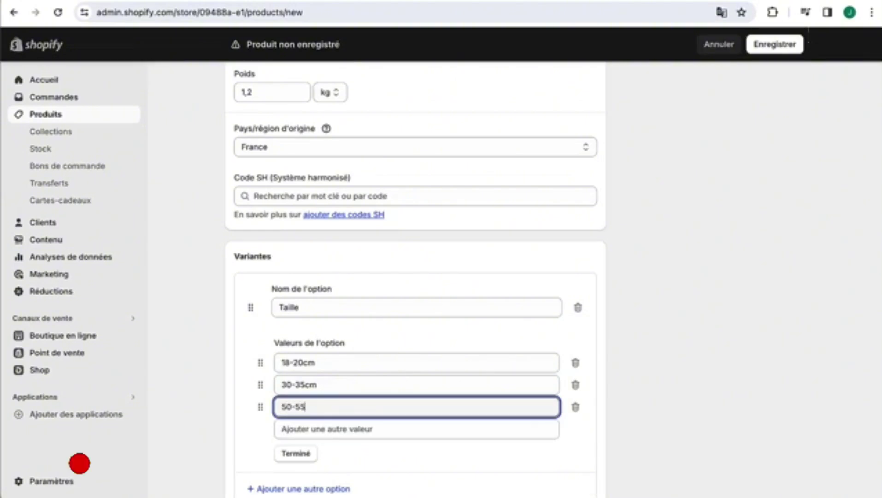
click(245, 360)
scroll(245, 360, up, 1)
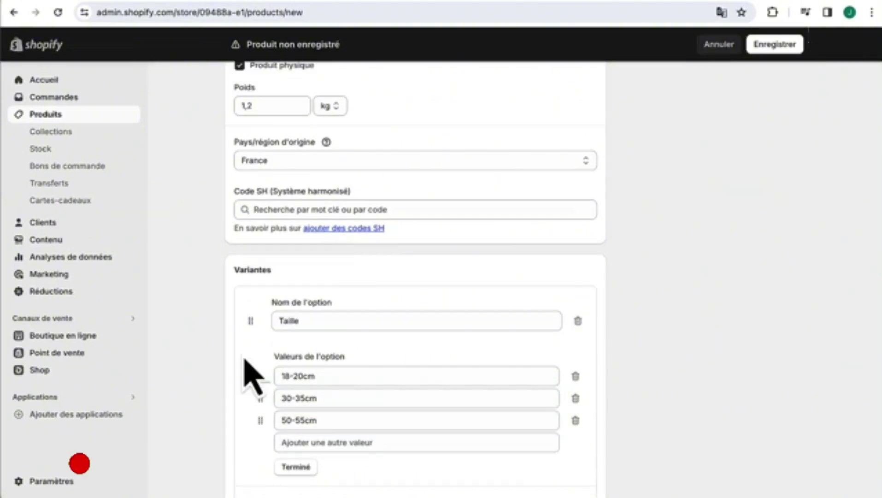
scroll(247, 369, down, 10)
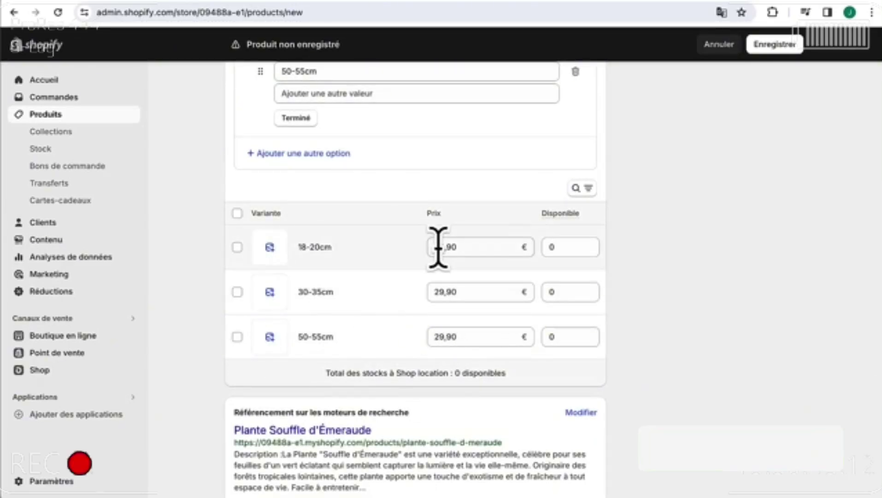
- Price the 30-35cm variant at 39,90 and the 50-55cm variant at 59,90
double_click(439, 291)
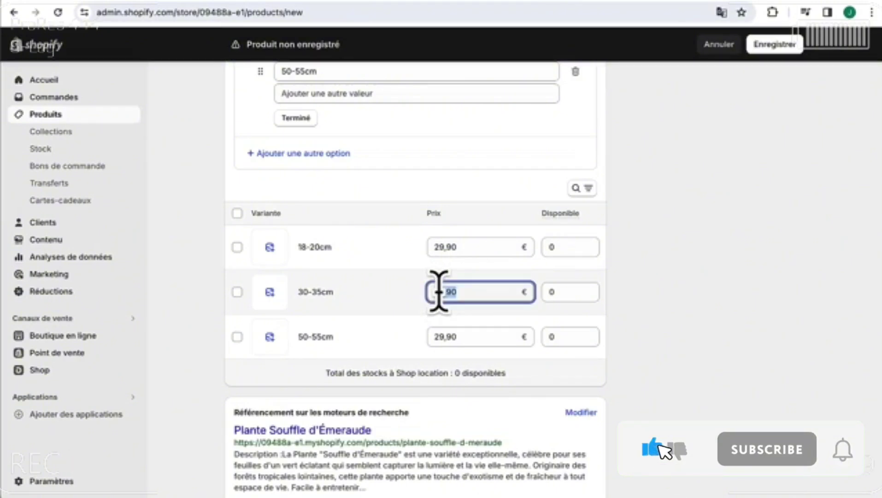
text(39,90)
double_click(438, 337)
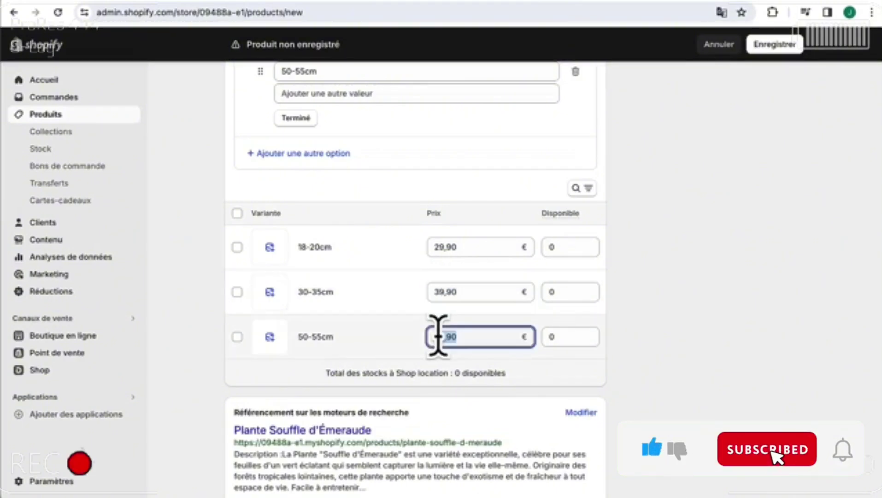
key(Left)
key(Right)
key(BackSpace)
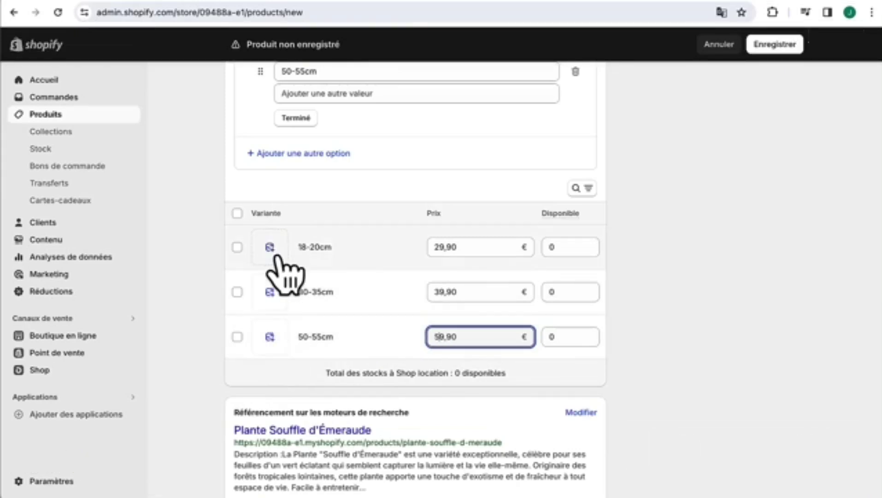
- Close the variant image picker unused and delete the Taille option with its variants
click(269, 248)
click(728, 79)
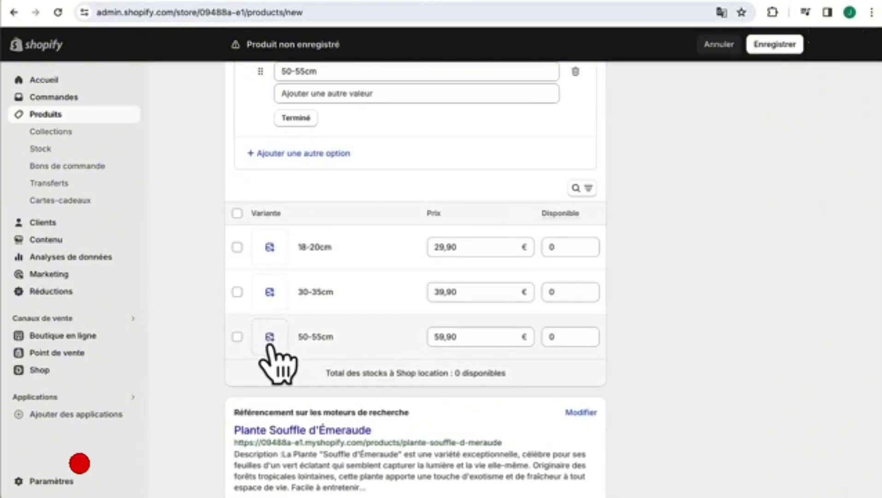
scroll(417, 265, up, 4)
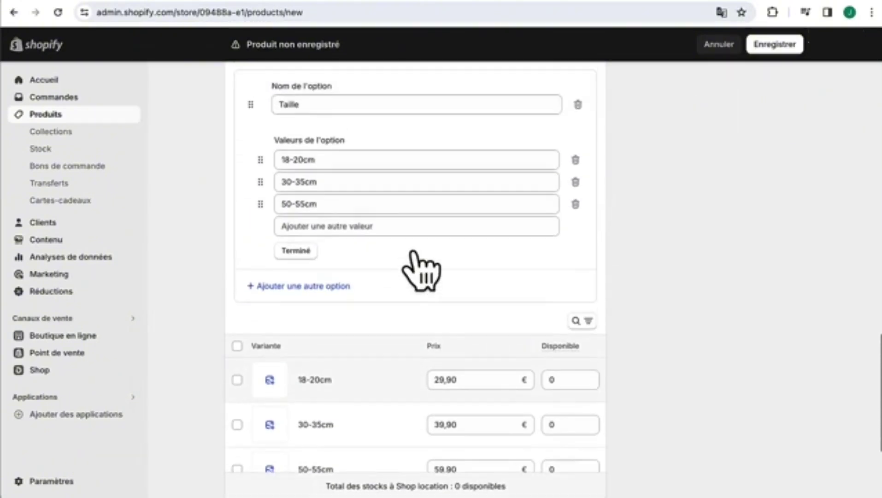
scroll(411, 248, up, 1)
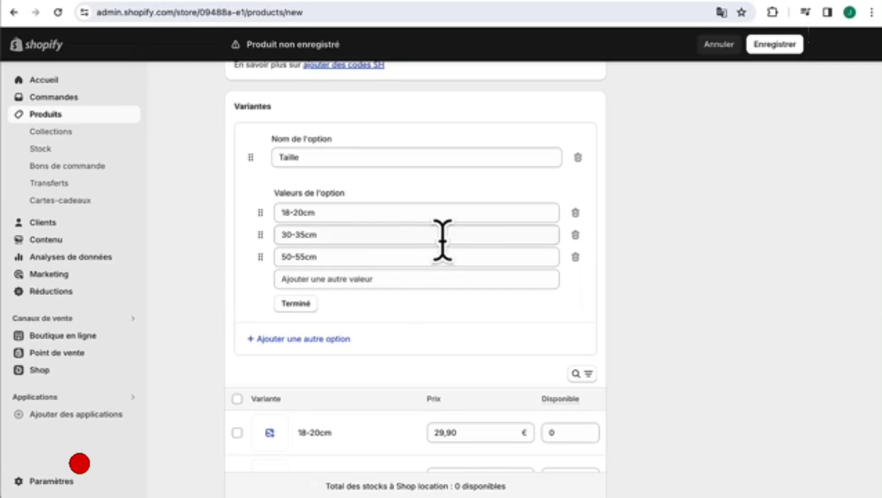
scroll(485, 231, down, 1)
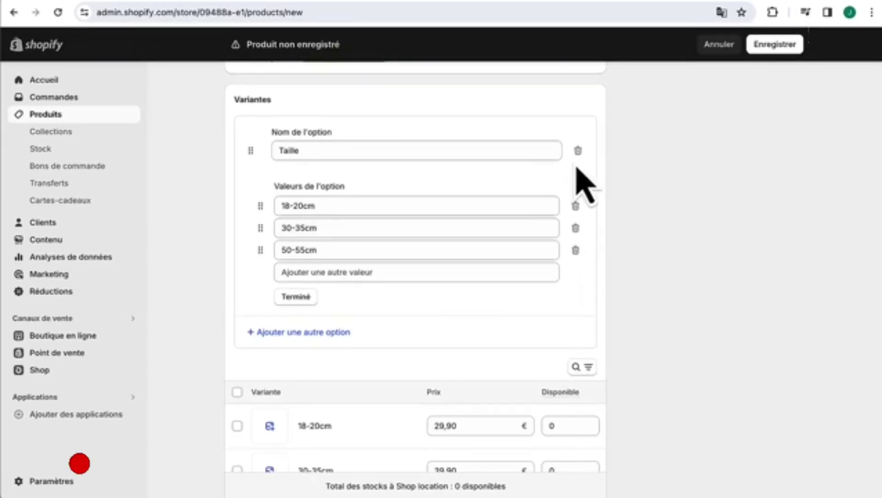
click(578, 153)
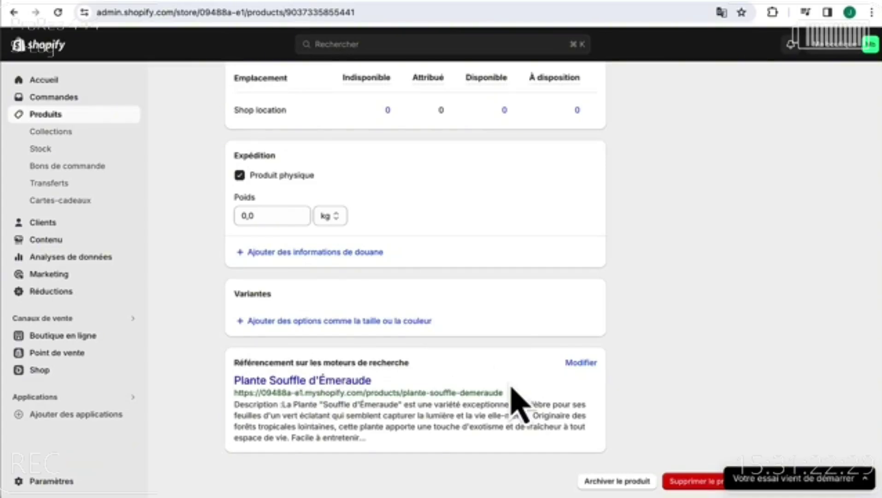
- Prefix the product's search-listing meta title with 'GreenyShop -'
click(580, 365)
scroll(347, 437, down, 2)
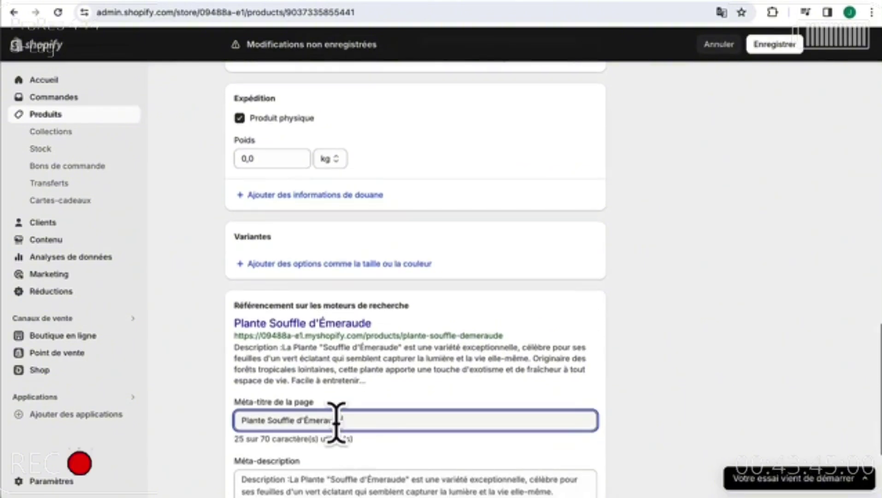
click(239, 419)
text(Greeny)
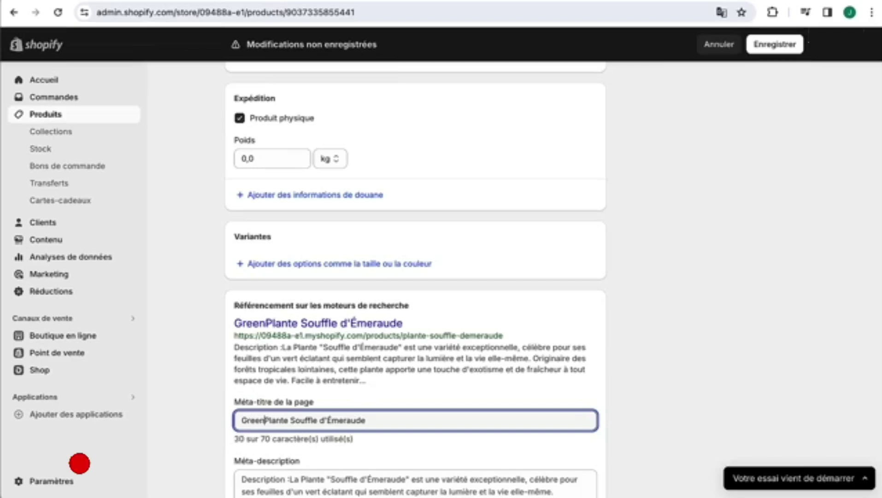
text(Shop -)
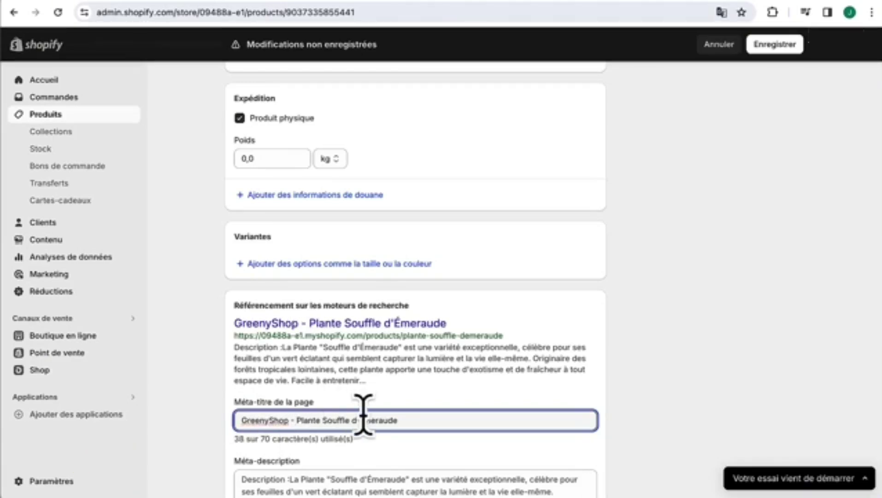
scroll(368, 452, down, 3)
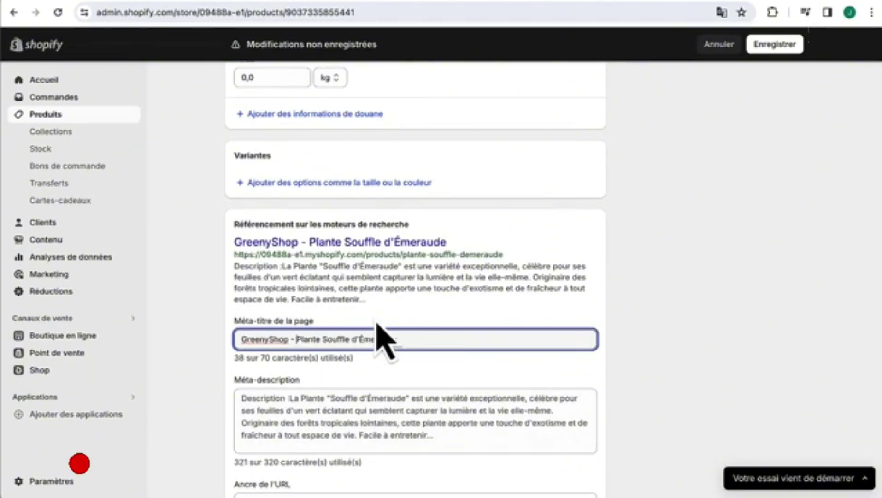
- Replace the meta description with the shorter 204-character summary and save the product
click(327, 405)
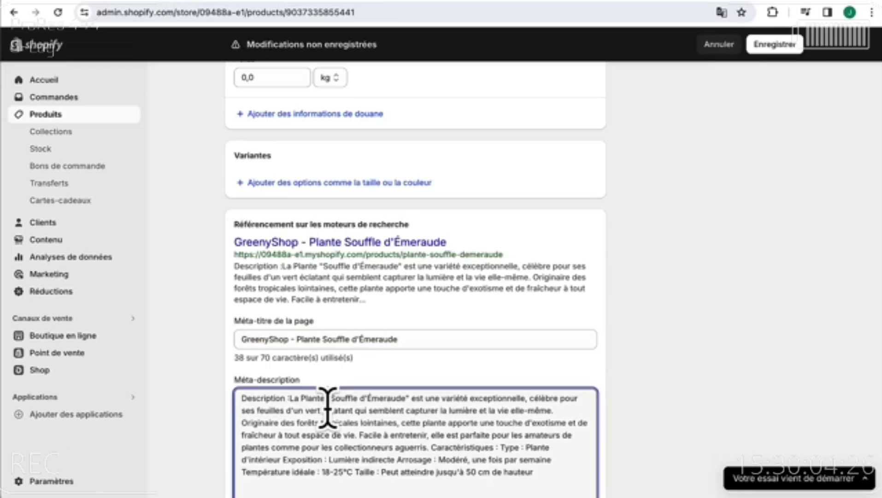
key(super+a)
text(La Plante Souffle d'Émeraude est une variété exceptionnelle originaire des forêts tropicales lointaines, célèbre pour ses feuilles d'un vert éclatant qui semblent capturer la lumière et la vie elle-même.)
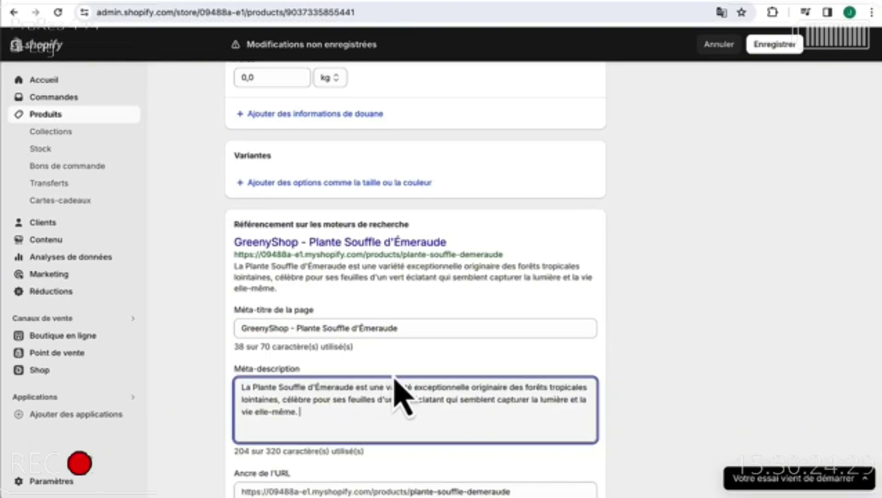
scroll(415, 382, down, 2)
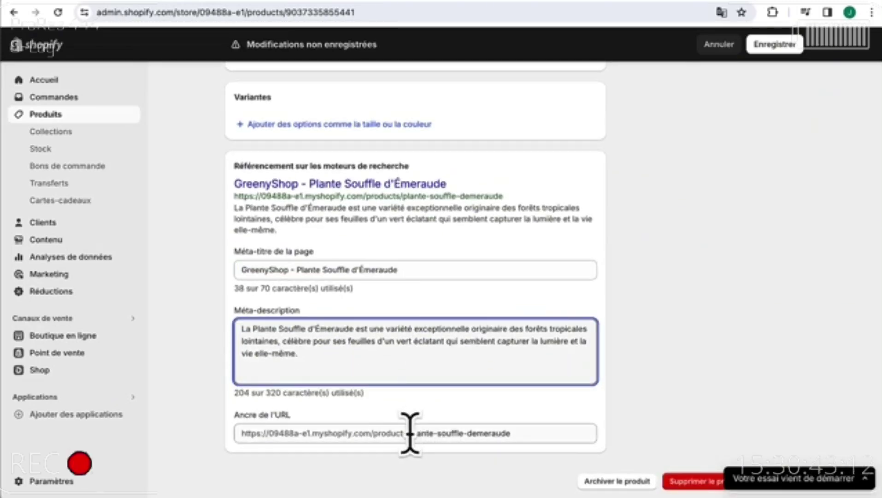
drag(519, 431, 411, 433)
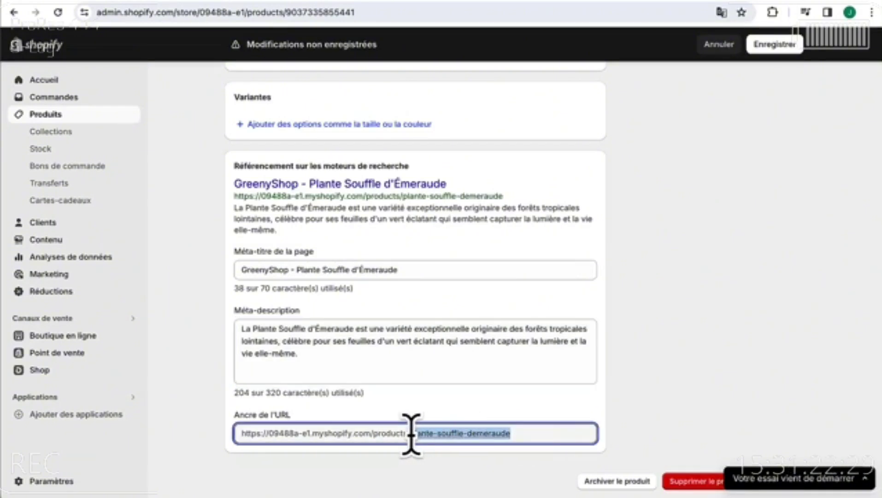
click(451, 415)
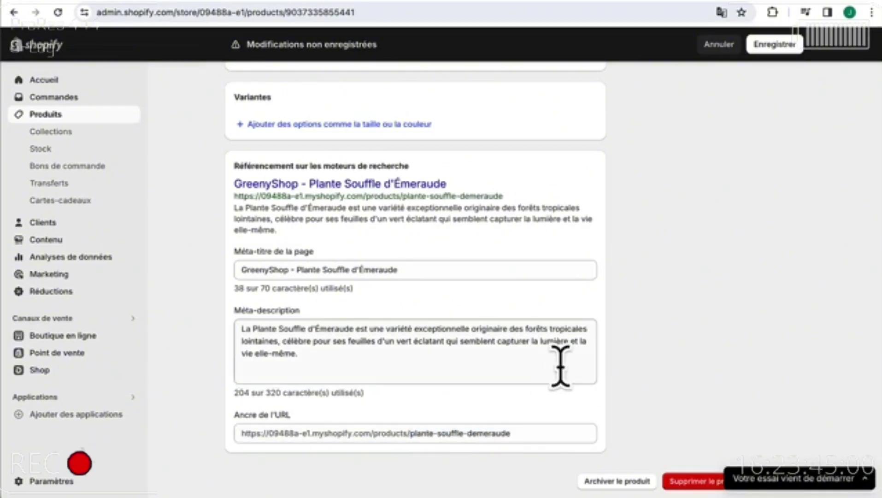
scroll(561, 366, up, 1)
scroll(561, 367, down, 1)
click(784, 493)
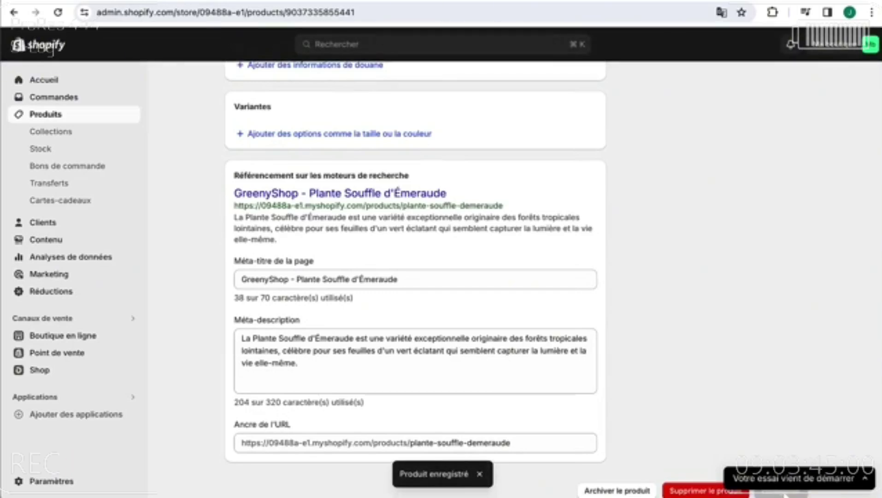
- Add a new product titled 'Cactus du Lumina' and paste its description with the Caractéristiques list
click(46, 115)
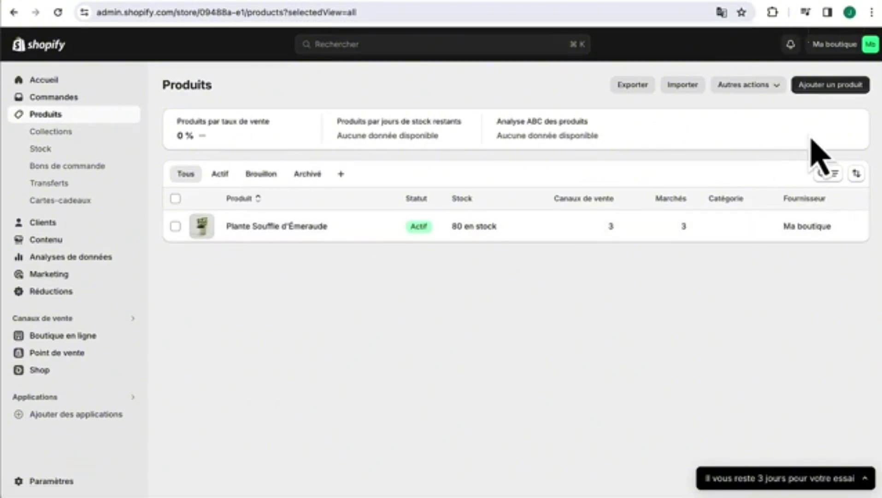
click(837, 92)
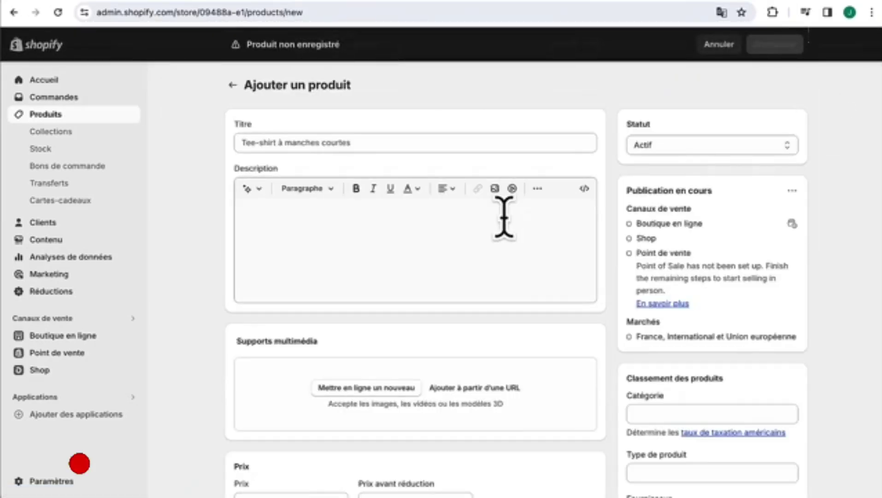
click(361, 139)
text(Cactus du Lumina)
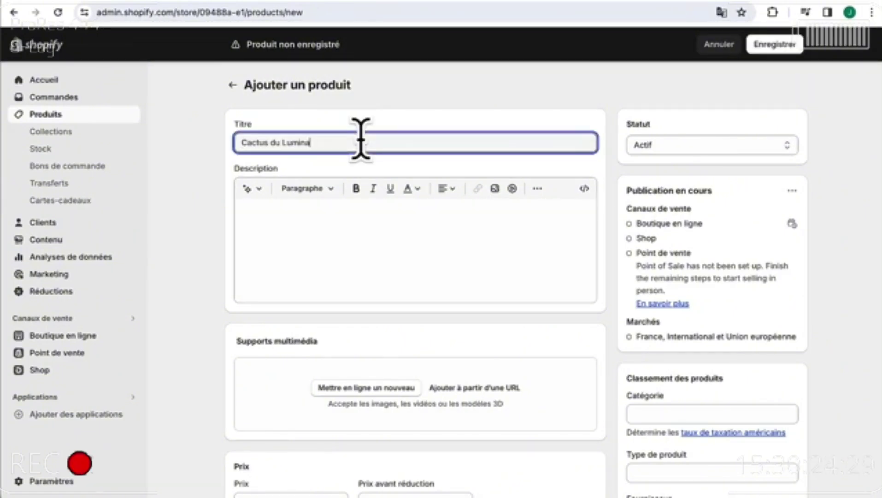
click(369, 248)
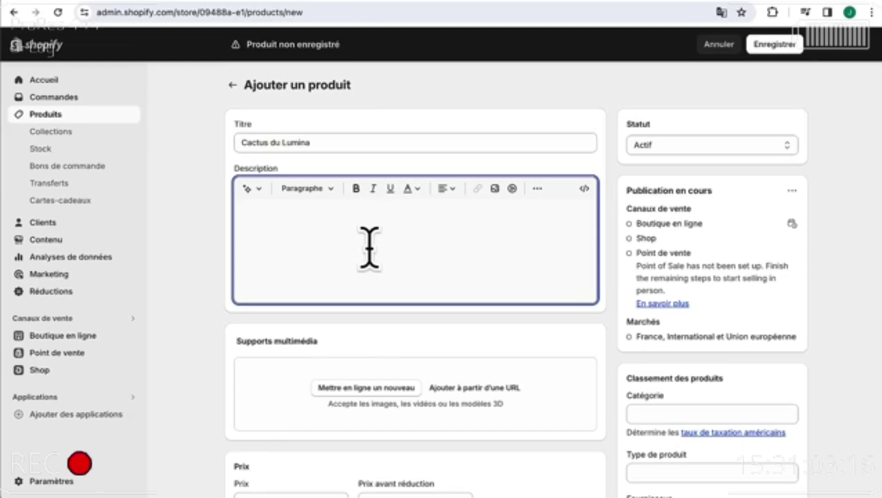
key(ctrl+v)
scroll(370, 249, down, 5)
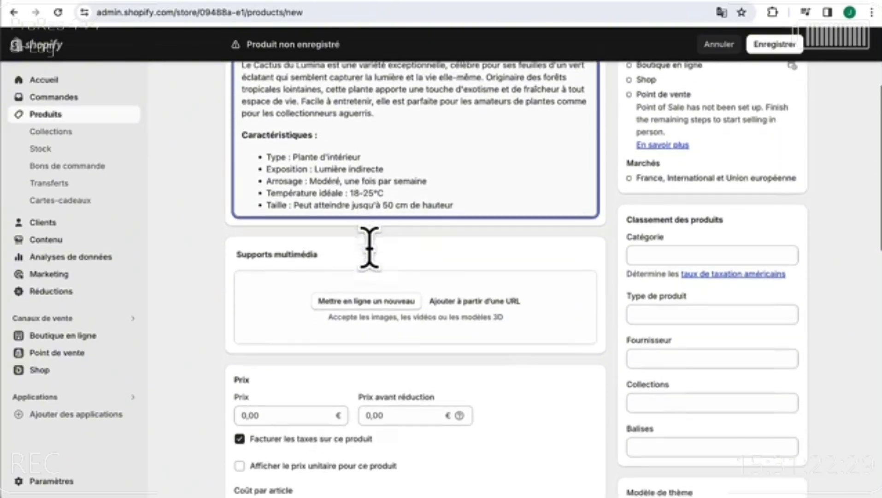
- Upload the Niveaux 1.jpg potted cactus photo from the Cactus folder as product media
click(385, 305)
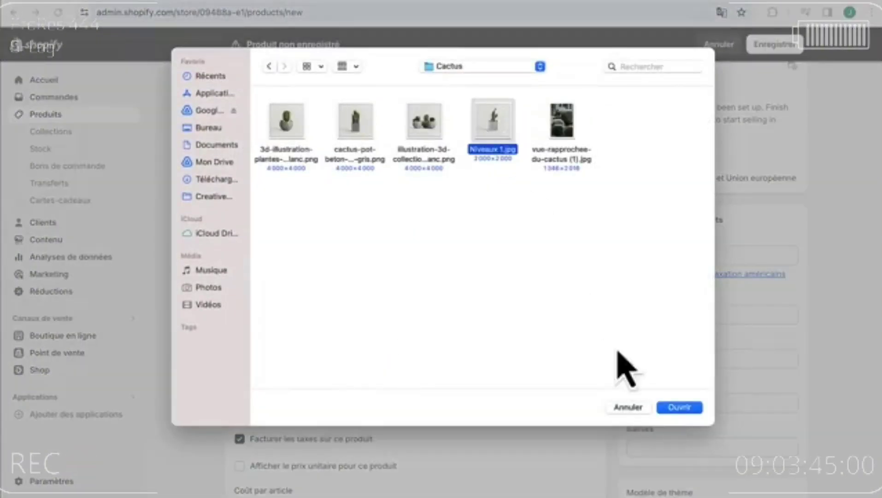
click(680, 408)
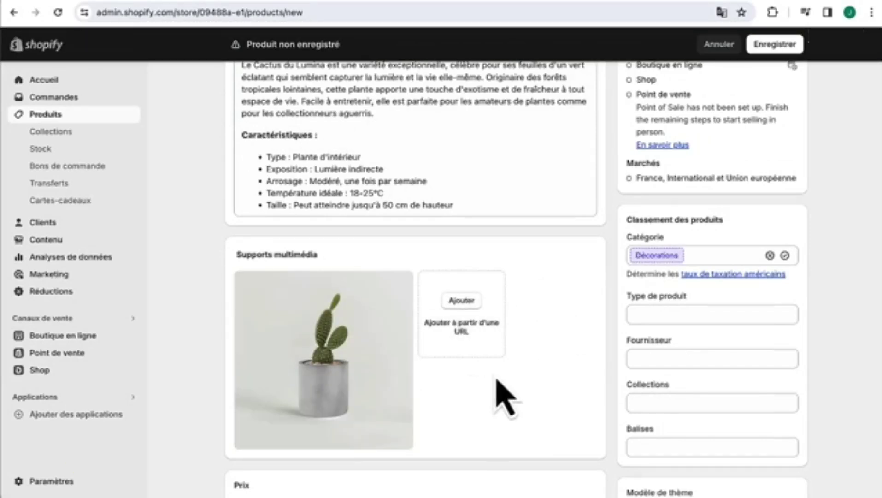
click(461, 301)
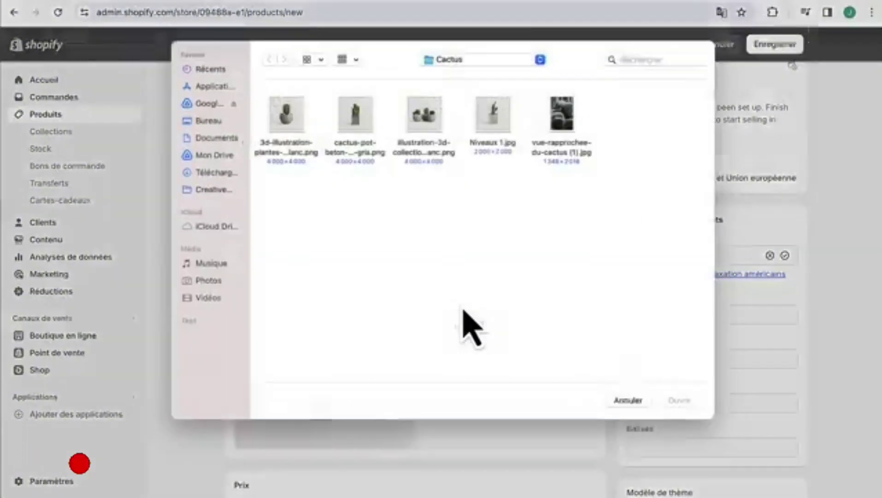
click(628, 407)
scroll(489, 415, down, 5)
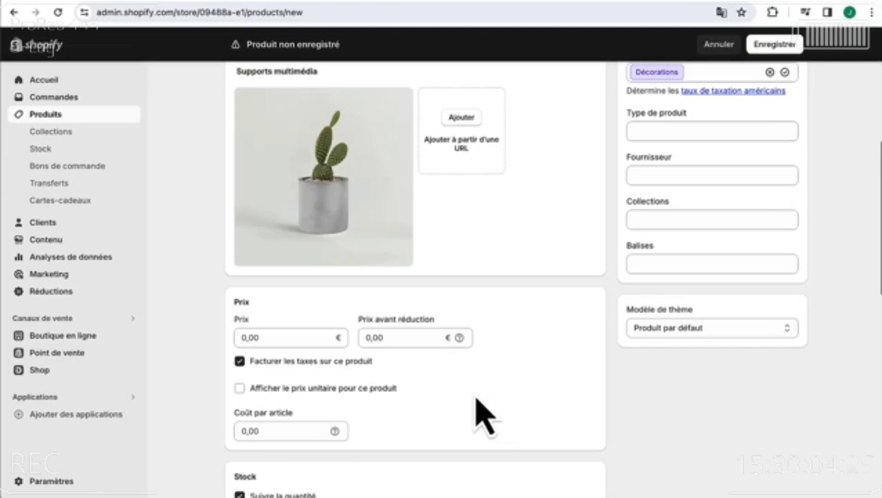
- Set the price to 29,90 € and the Shop location stock quantity to 80
click(241, 337)
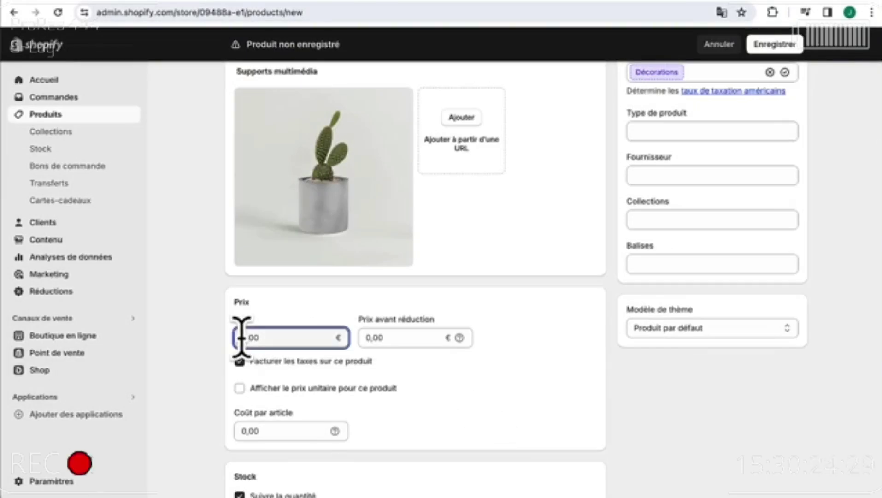
text(29,90)
click(519, 355)
scroll(521, 359, down, 4)
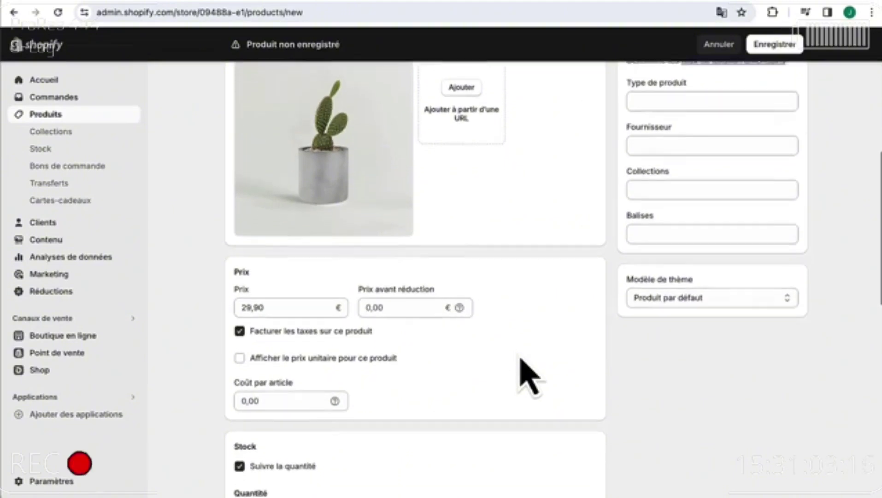
scroll(529, 376, down, 2)
click(525, 322)
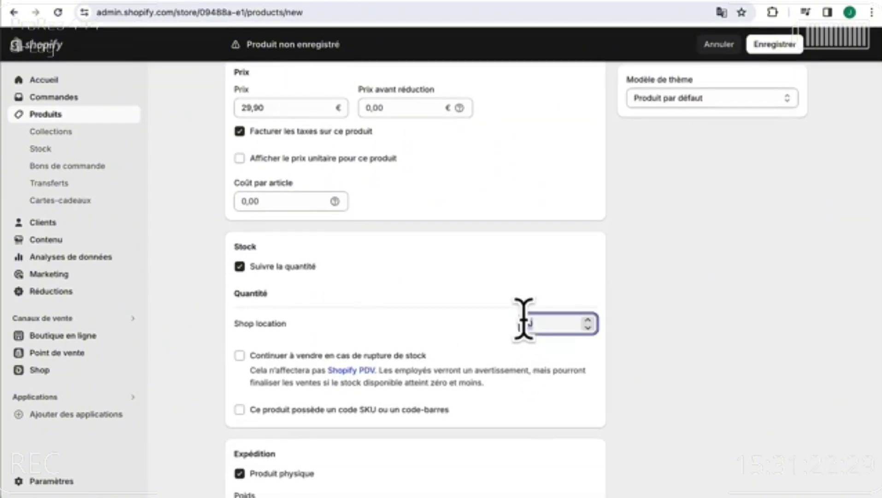
text(80)
click(495, 325)
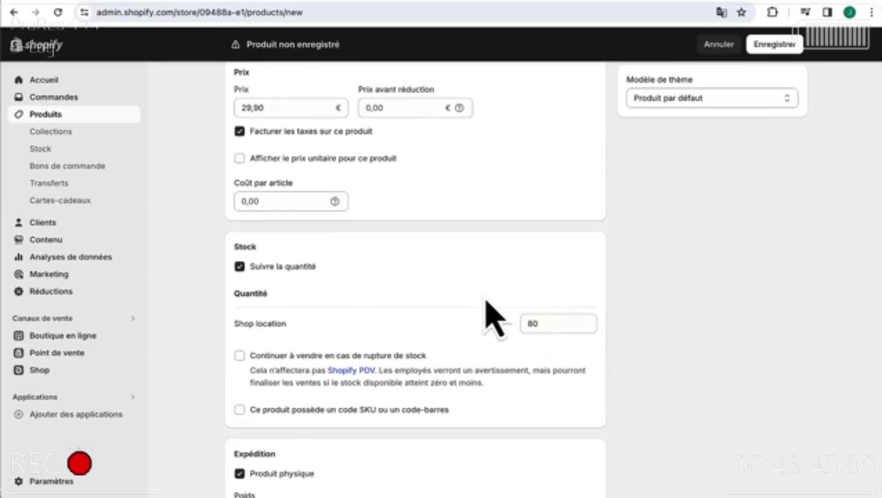
- Choose France as the country/region of origin
scroll(487, 302, down, 5)
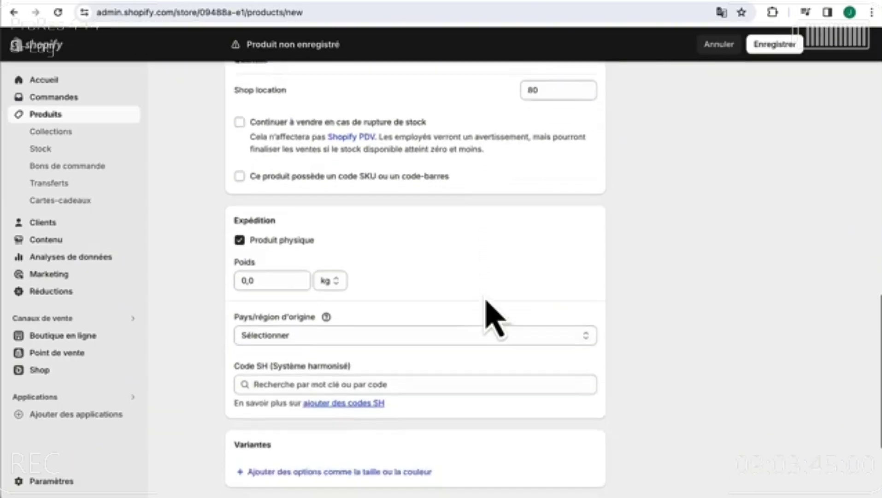
scroll(494, 318, down, 1)
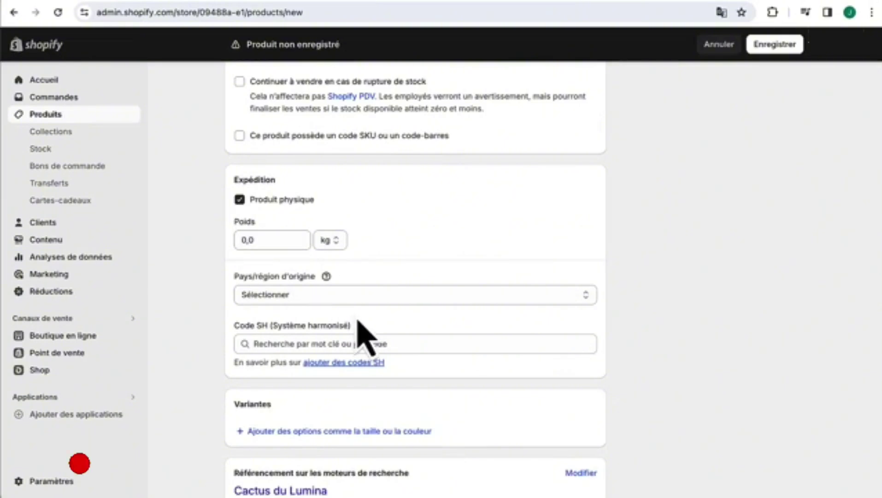
click(356, 300)
scroll(365, 406, down, 10)
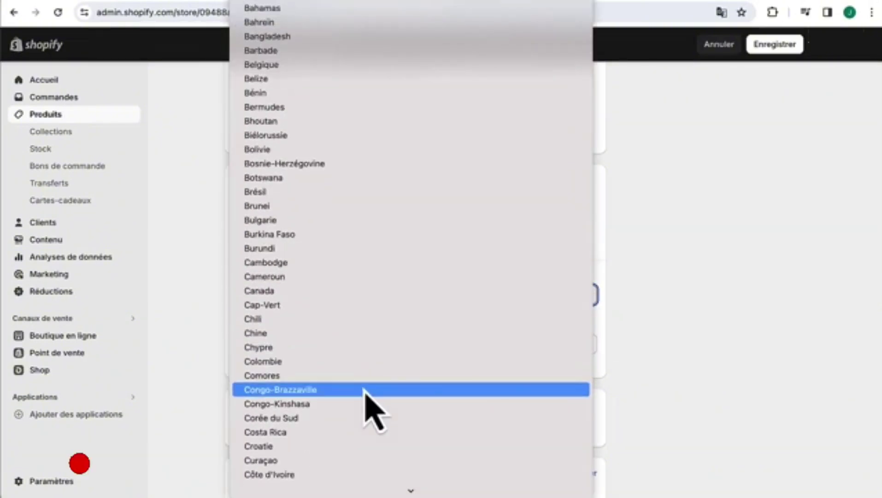
scroll(356, 447, down, 8)
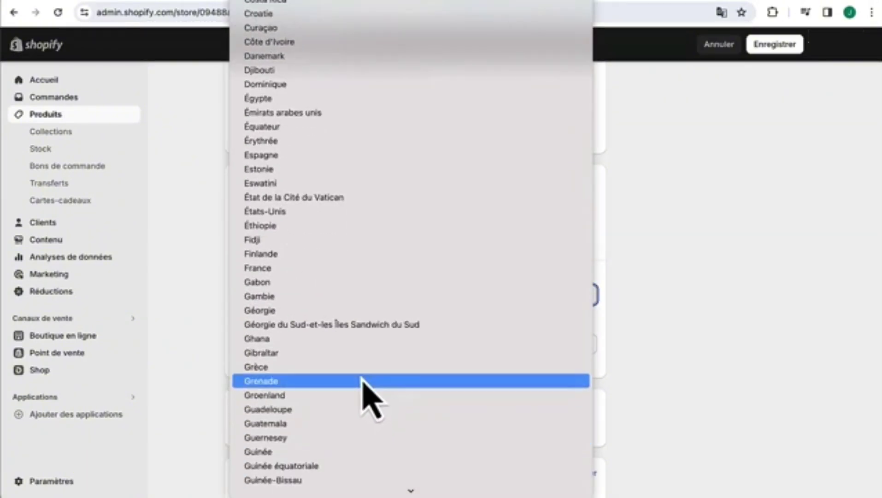
click(377, 268)
scroll(413, 399, down, 3)
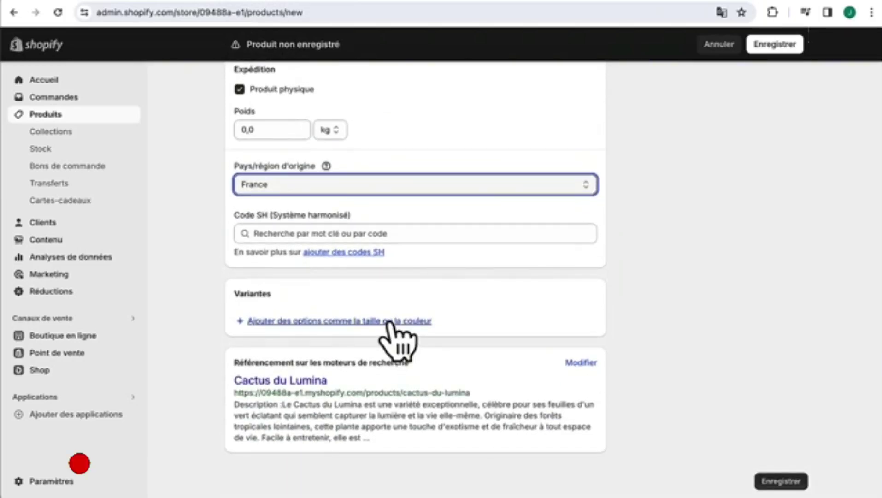
- Prefix the search-listing meta title with 'GreenyShop -' to read 'GreenyShop - Cactus du Lumina'
click(582, 363)
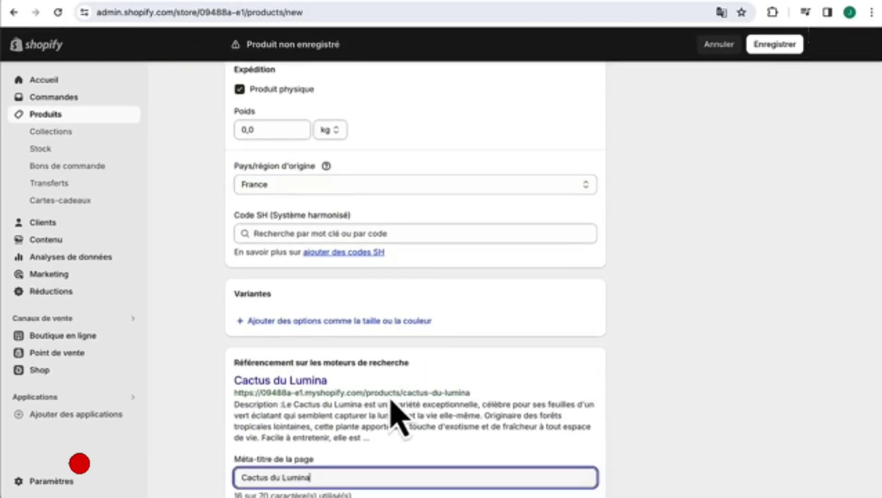
scroll(394, 414, down, 5)
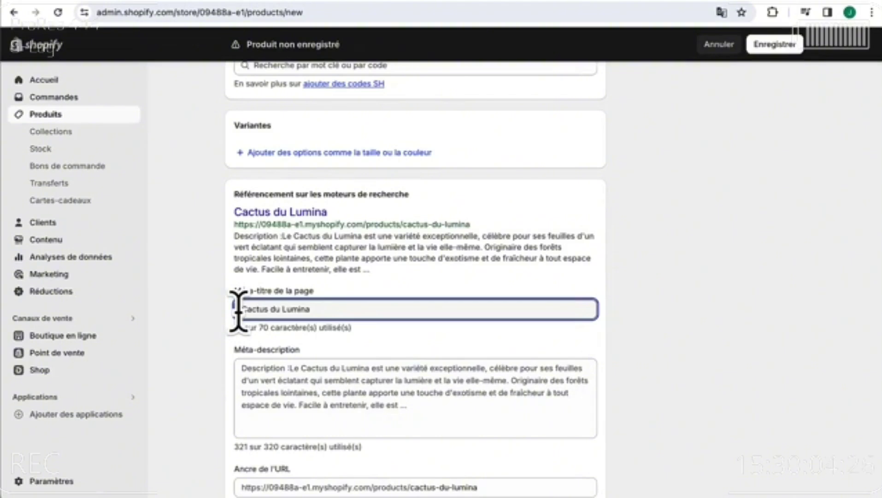
click(238, 309)
text(Greenys)
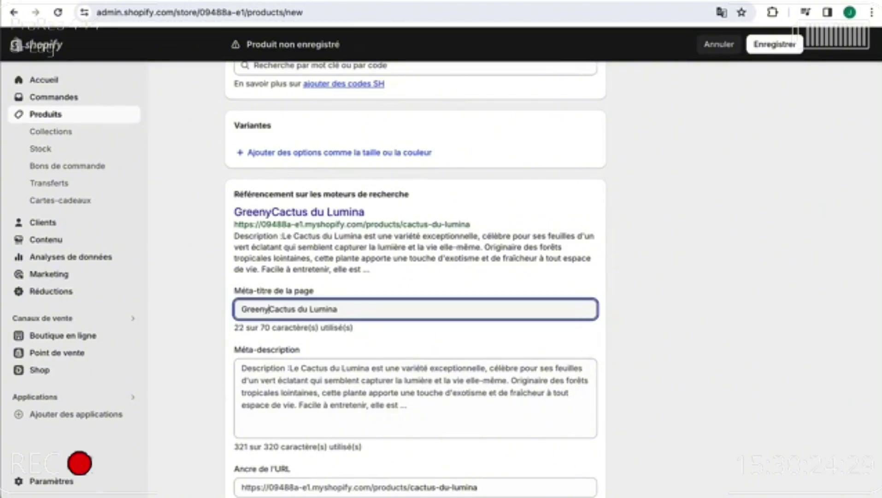
text(h)
key(BackSpace)
key(BackSpace)
text(Shop)
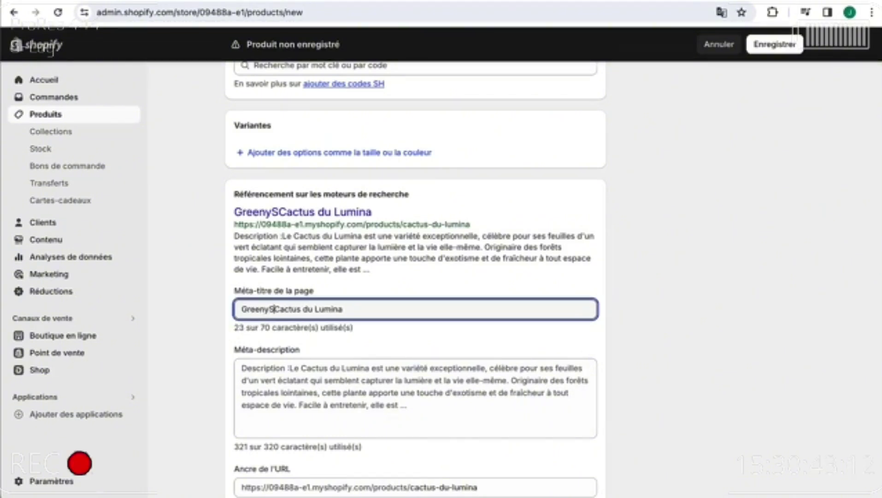
text( -)
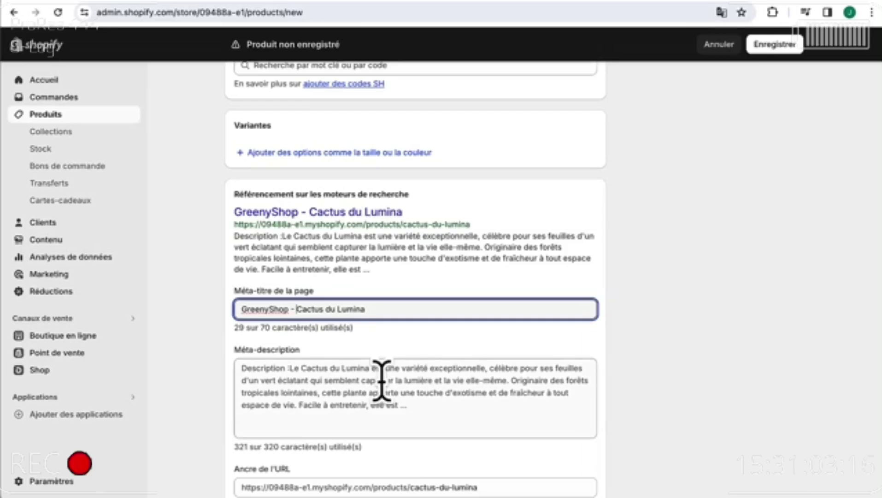
- Fill the meta description with the shorter 176-character Mexican desert cactus summary
click(366, 383)
text(parfaite pour les amateurs de plantes comme pour les collectionneurs aguerris. Caractéristiques : Type : Plante d'intérieur Exposition : Lumière indirecte Arrosage : Modéré, une fois par semaine Température idéale : 18-25°C Taille : Peut atteindre jusqu'à 50 cm de hauteur)
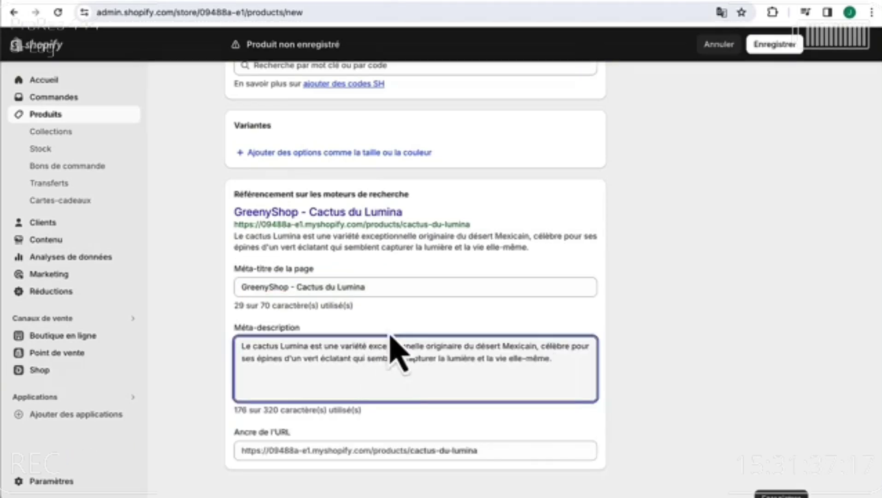
click(397, 323)
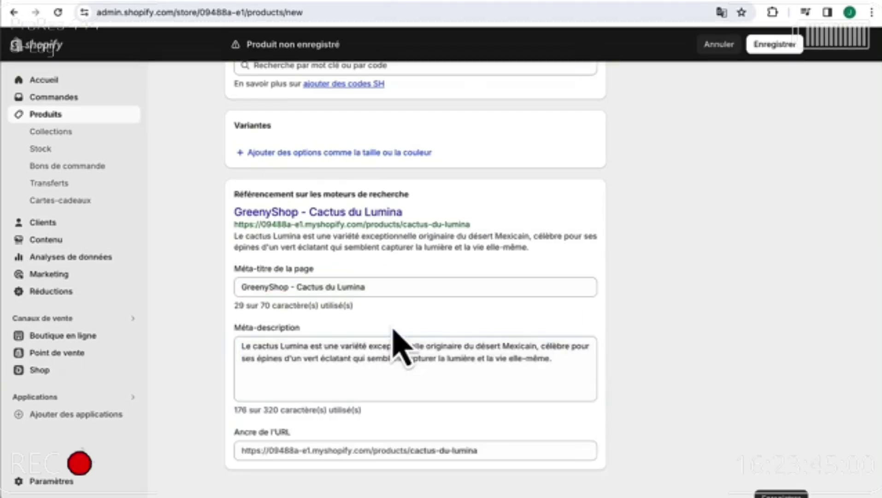
- Save Cactus du Lumina and go back to the Produits list to check it
click(777, 45)
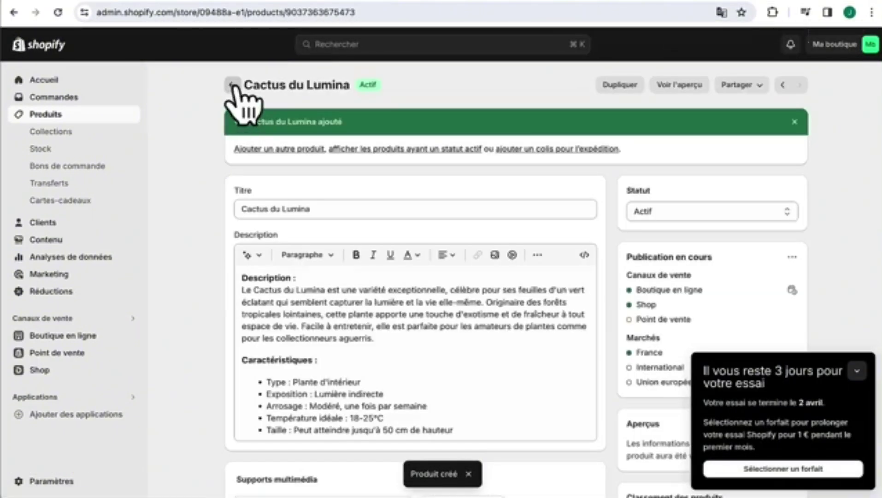
click(235, 87)
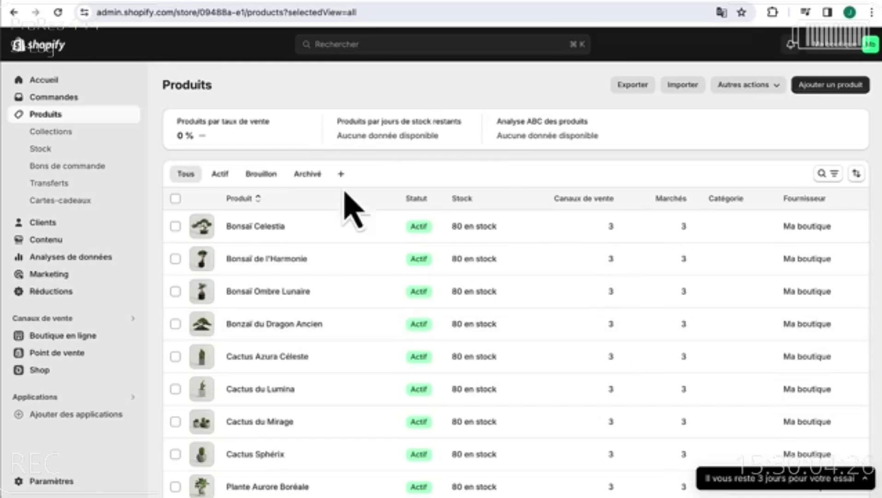
scroll(389, 385, down, 2)
scroll(388, 385, up, 2)
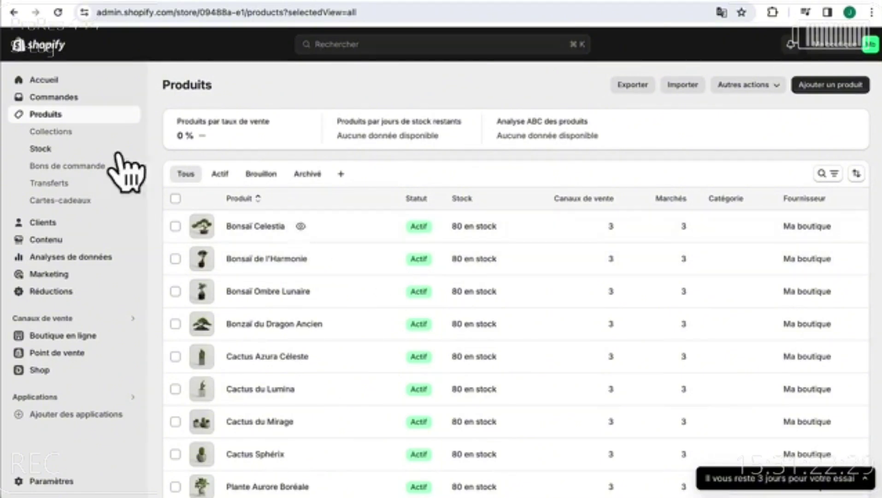
- Start a new collection titled 'Plantes d'intérieur' and paste its description
click(75, 135)
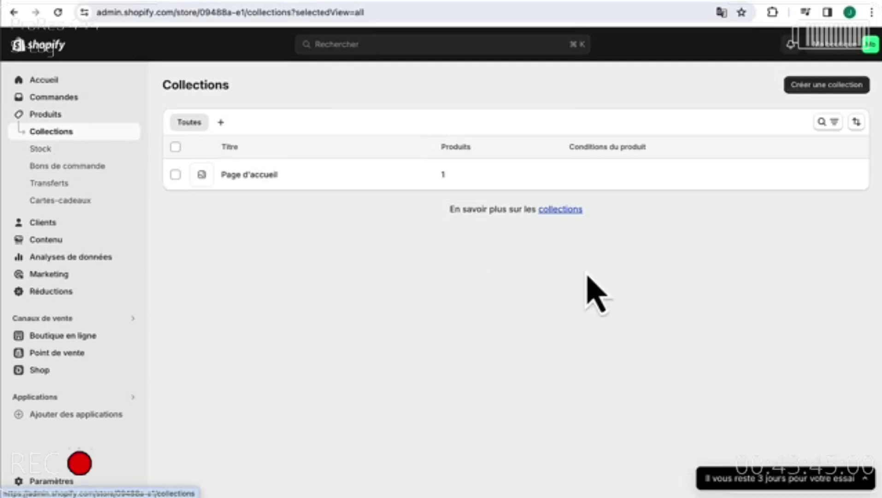
click(811, 91)
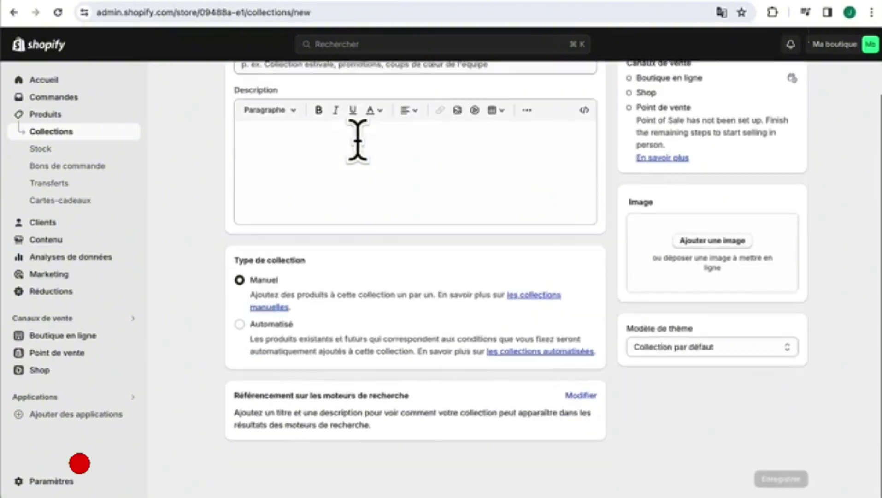
click(358, 143)
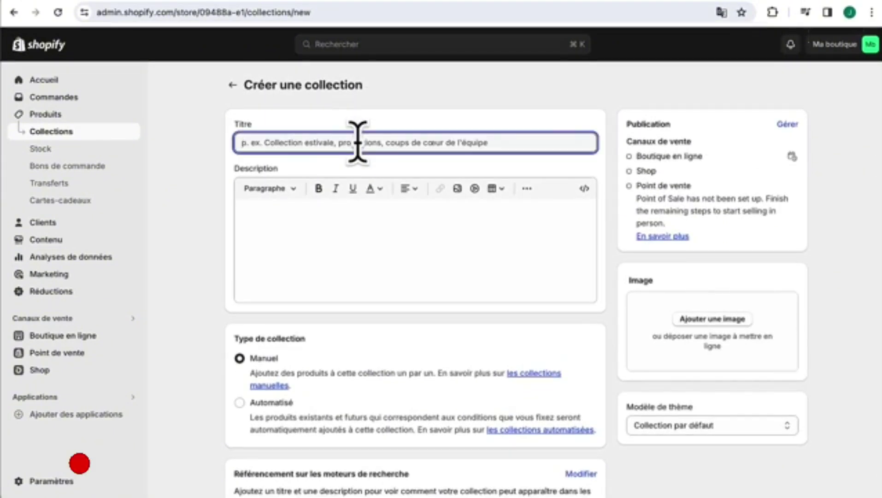
text(Plantes d'intérieur)
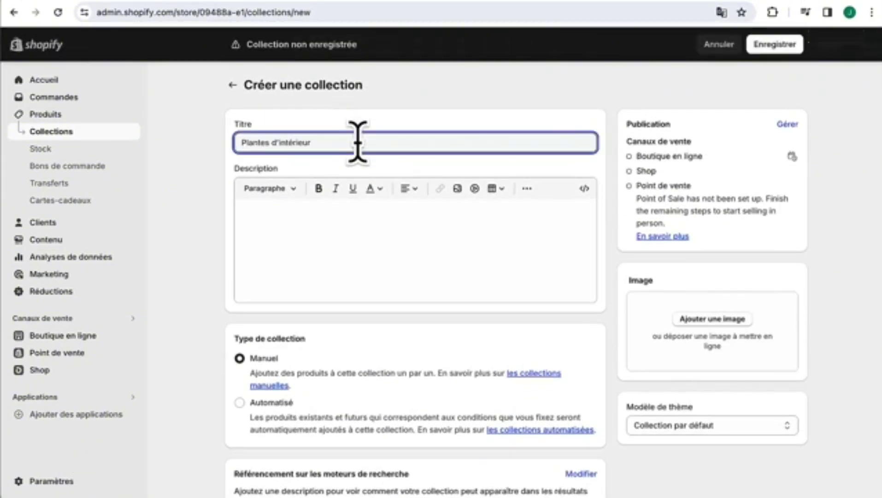
click(354, 242)
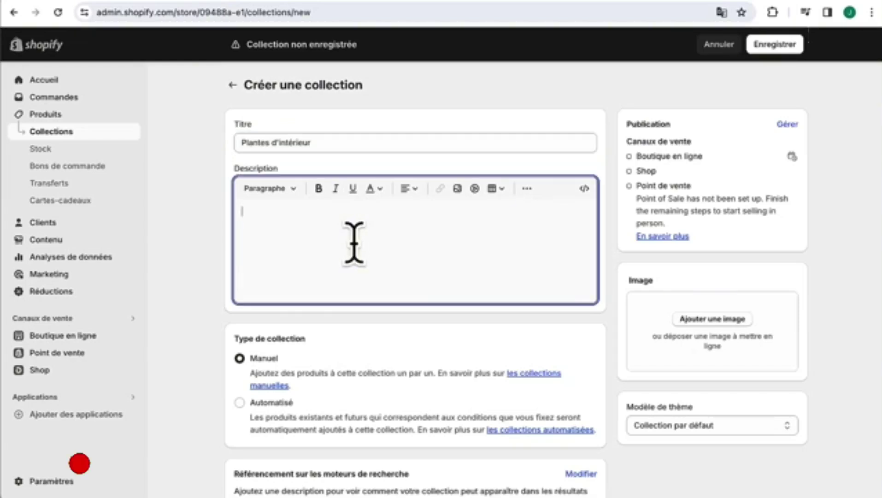
text(Découvrez notre sélection de plantes d'intérieur soigneusement choisies pour leur beauté et leurs bienfaits. Des variétés luxuriantes qui apportent une touche de verdure et purifient l'air de votre espace, nos plantes sont parfaites pour ajouter vie et couleur à tout intérieur.)
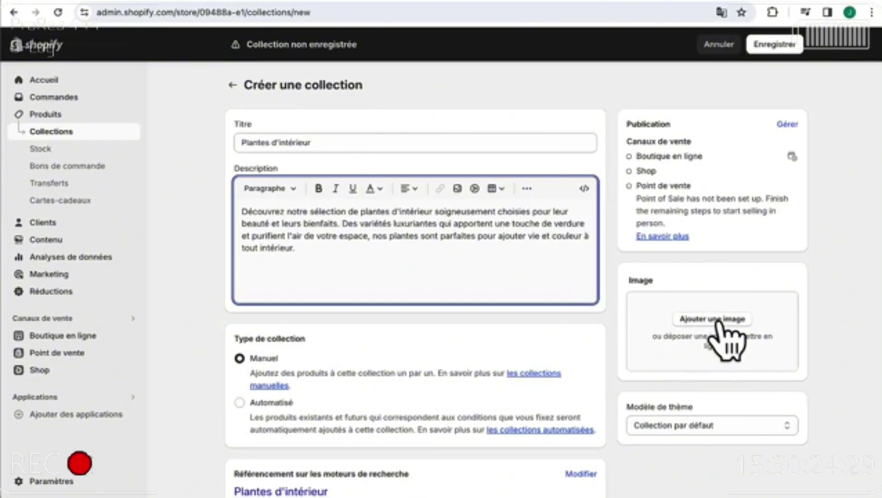
- Add the indoor plants photo from the Plantes folder as its image and save the collection
click(719, 319)
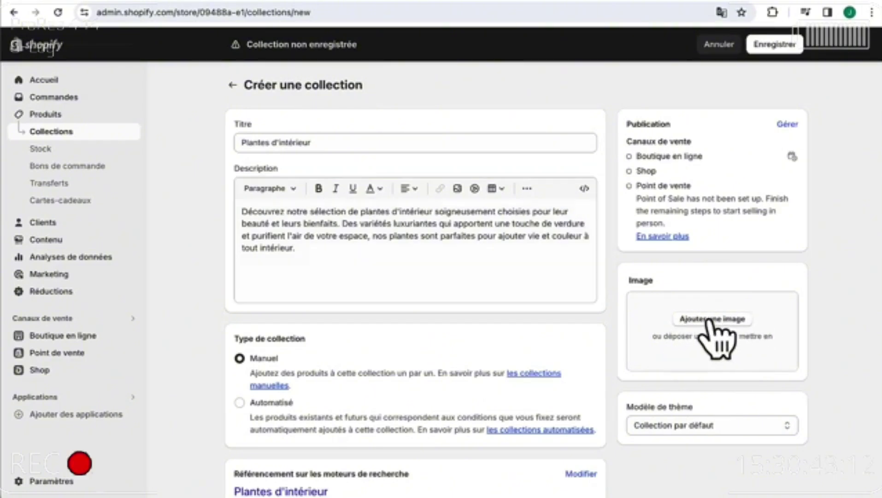
click(565, 127)
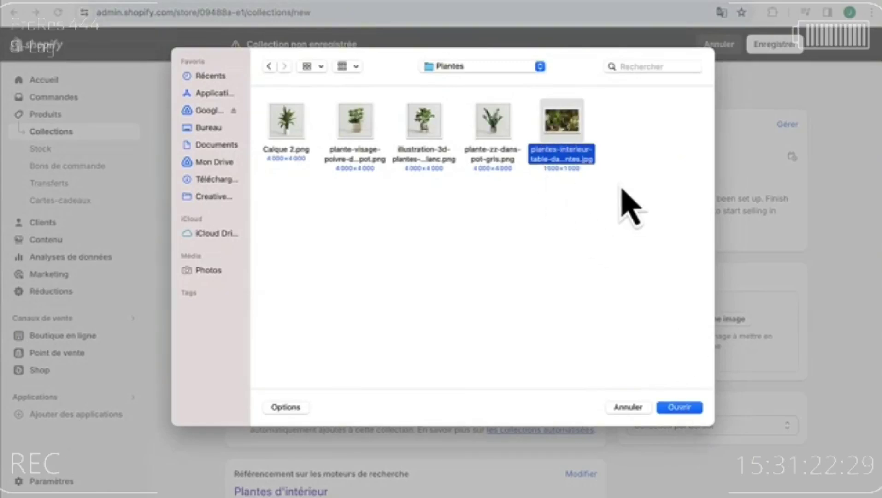
click(676, 409)
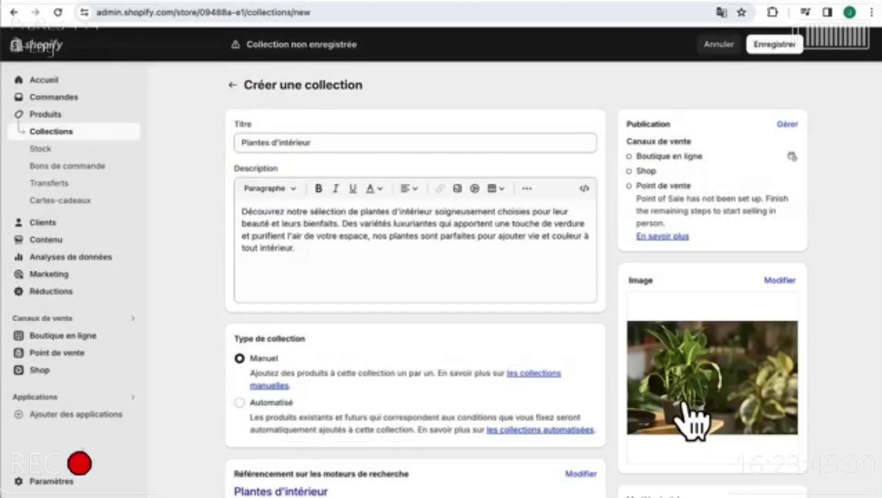
click(768, 50)
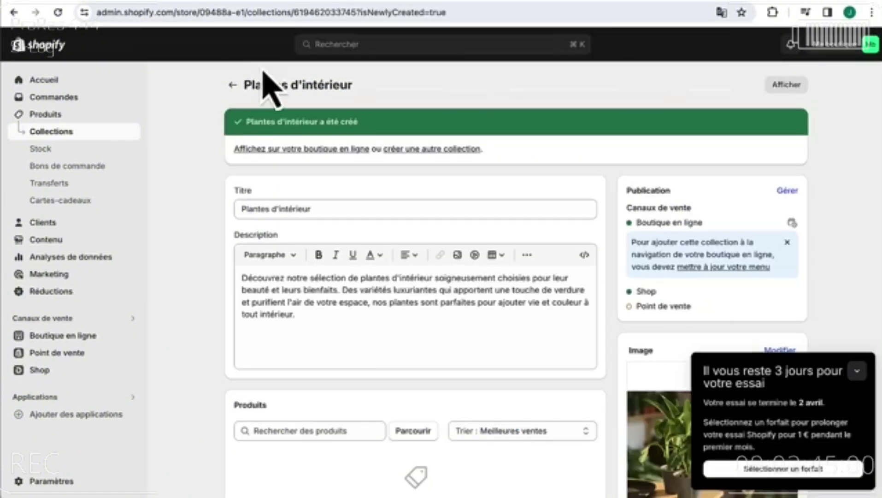
- Start another collection titled 'Cactus' and paste its description
click(233, 85)
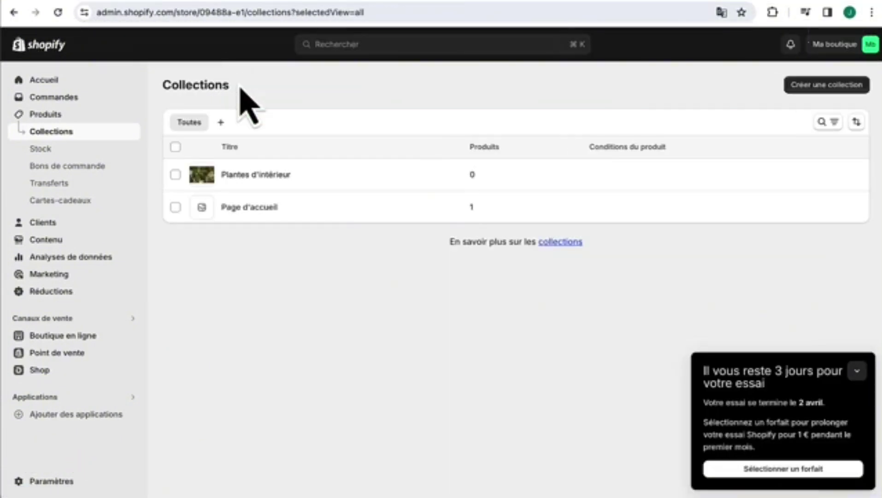
click(834, 85)
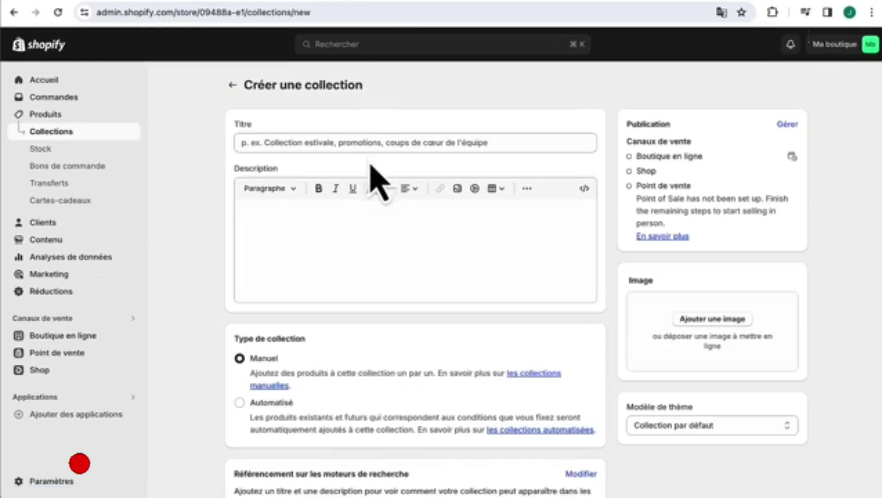
click(378, 142)
text(Cactus)
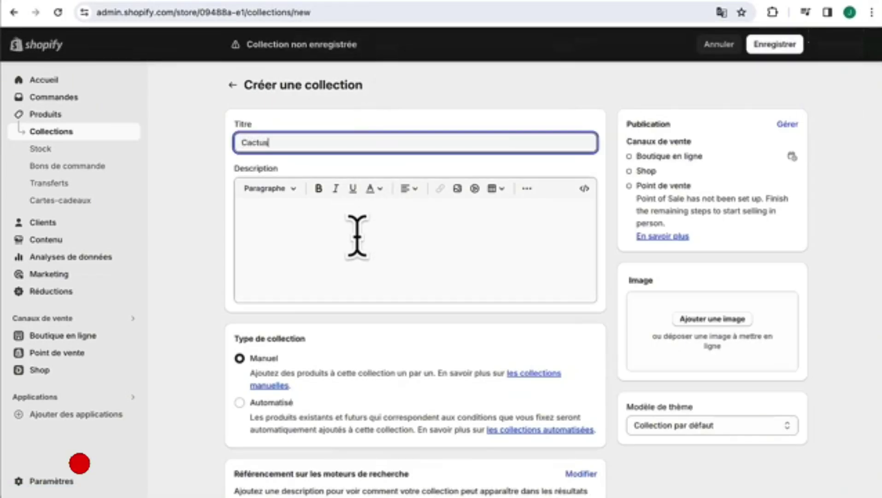
click(357, 236)
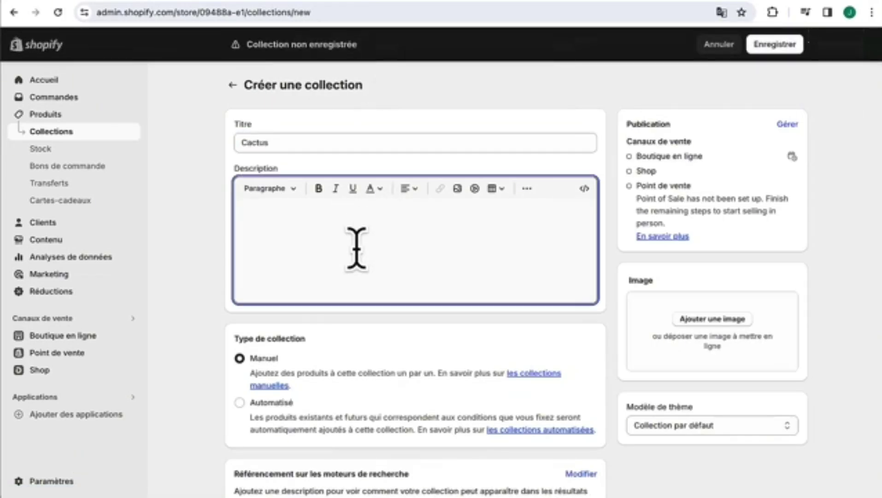
text(Explorez notre gamme unique de cactus, des espèces fascinantes qui ajoutent un caractère distinctif à votre décor. Avec leur entretien minimal et leur résilience remarquable, nos cactus sont l'option idéale pour apporter une touche d'exotisme et d'élégance à votre environnement.)
- Add the close-up cactus photo, save the collection, and return to Collections
click(724, 323)
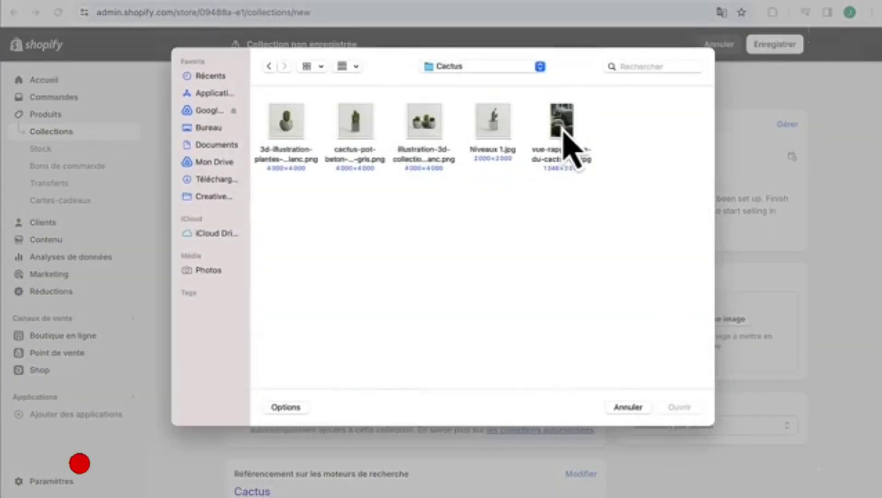
click(565, 134)
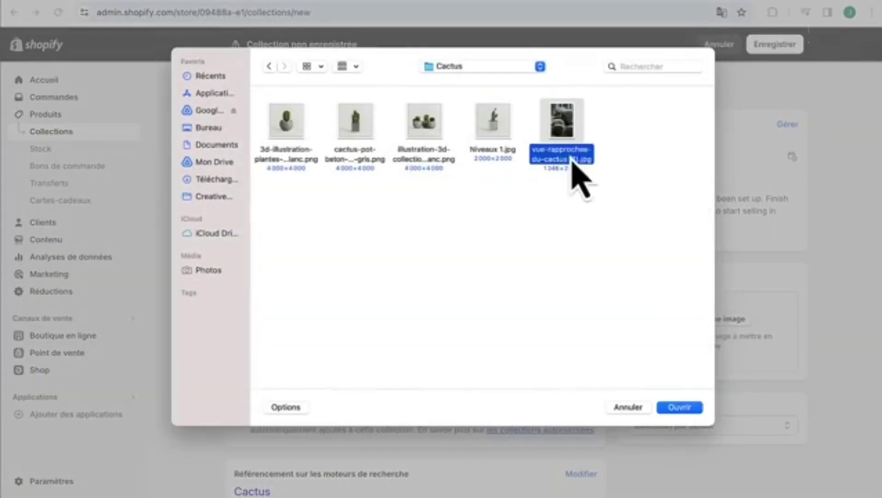
click(679, 408)
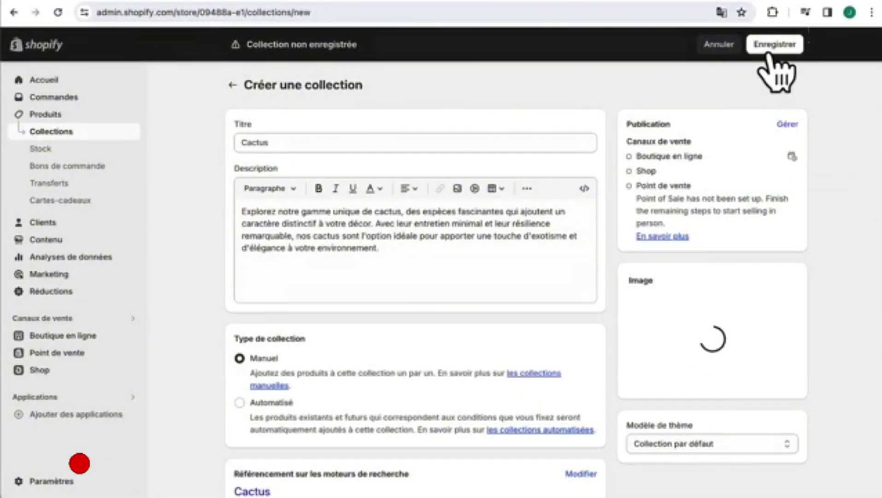
click(774, 46)
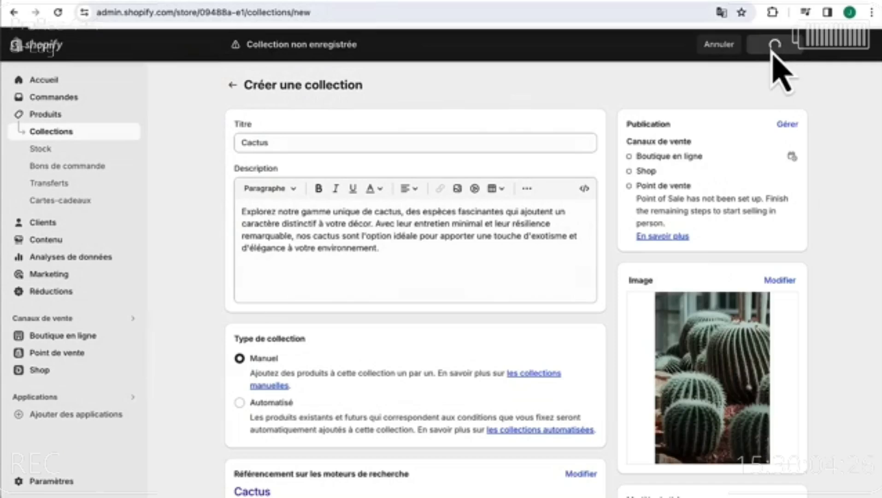
click(231, 87)
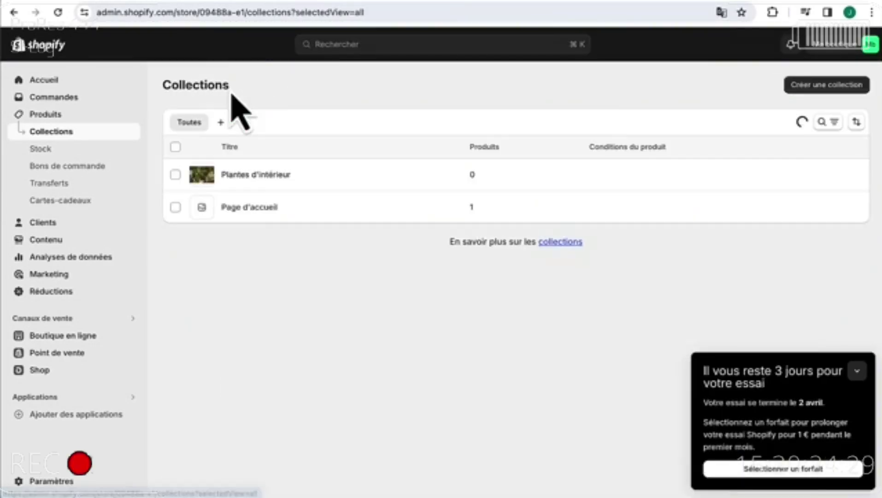
- Start a new collection titled 'Bonsaï' and paste its description
click(860, 88)
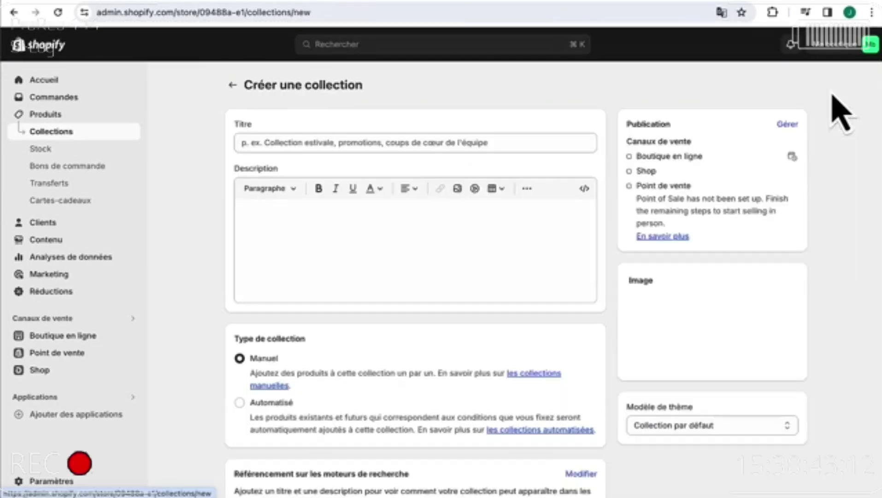
click(361, 144)
text(Bonsai)
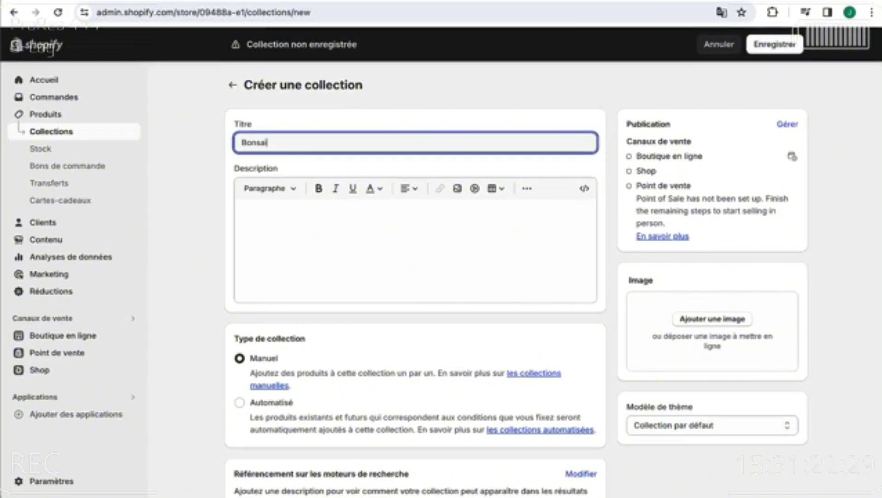
click(327, 224)
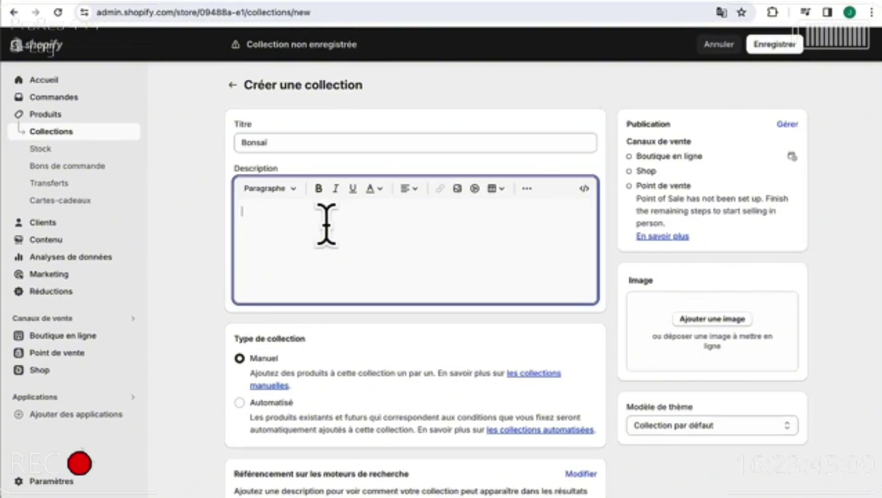
text(Nos bonsaïs sont de véritables œuvres d'art vivantes, offrant une tranche de la beauté naturelle et de la tranquillité. Chaque bonsaï est soigneusement formé pour capturer l'essence et l'harmonie de la nature, offrant une évasion paisible et contemplative au cœur de votre foyer.)
- Set a bonsai photo as the collection image, save, and return to Collections
click(712, 323)
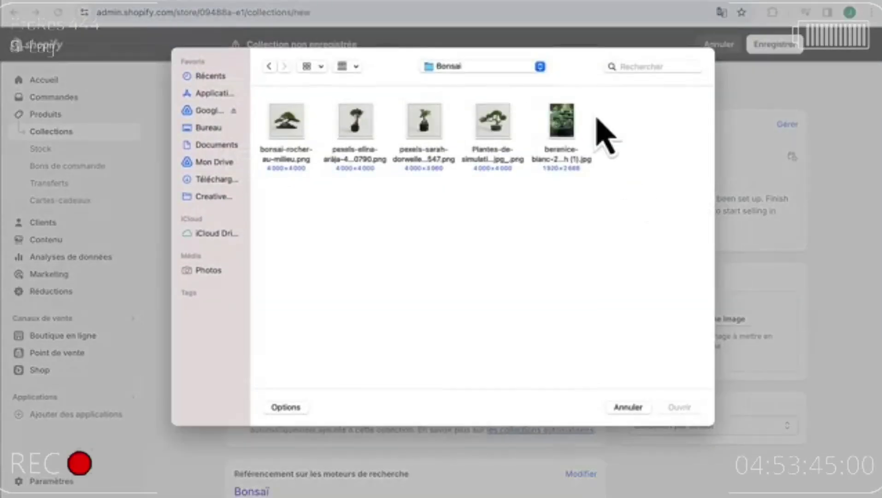
click(564, 122)
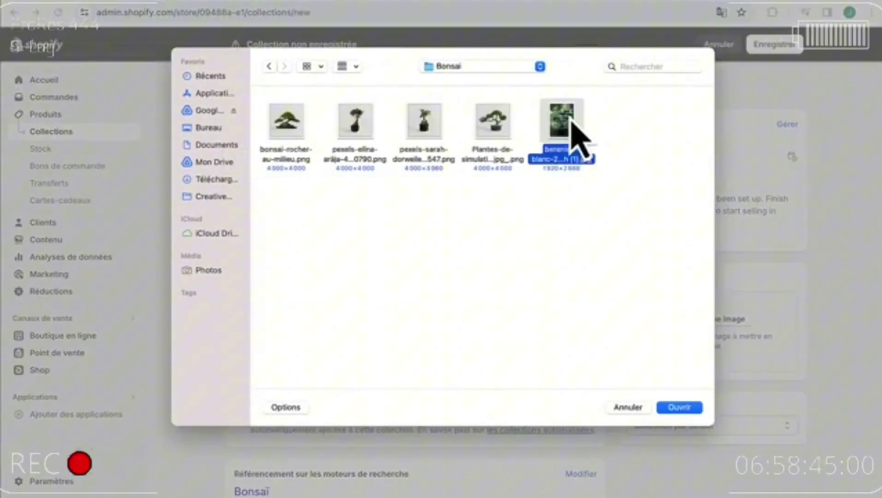
click(680, 407)
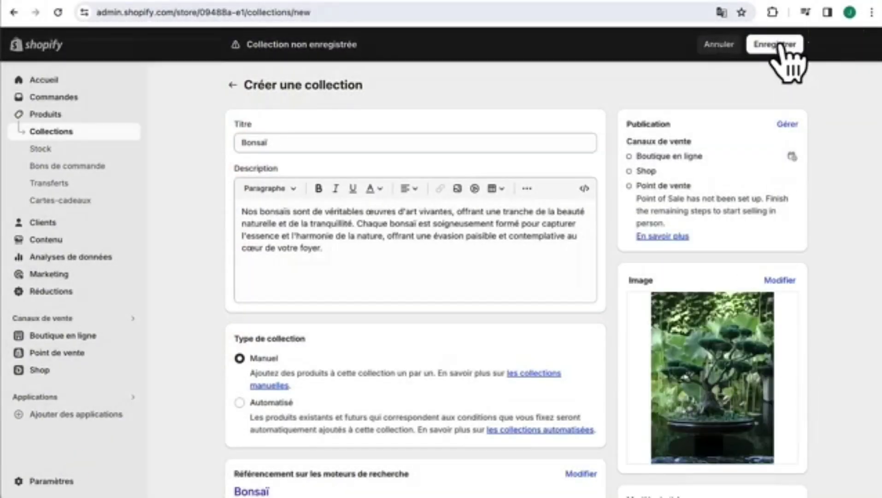
click(778, 45)
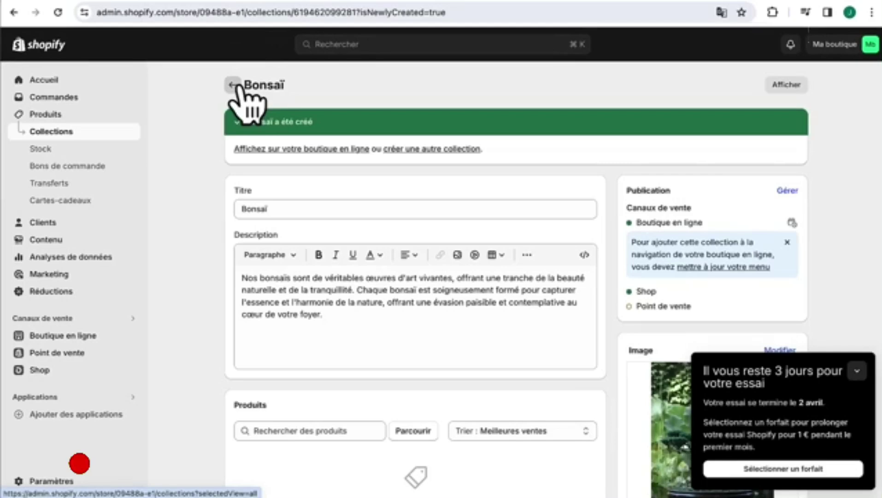
click(233, 85)
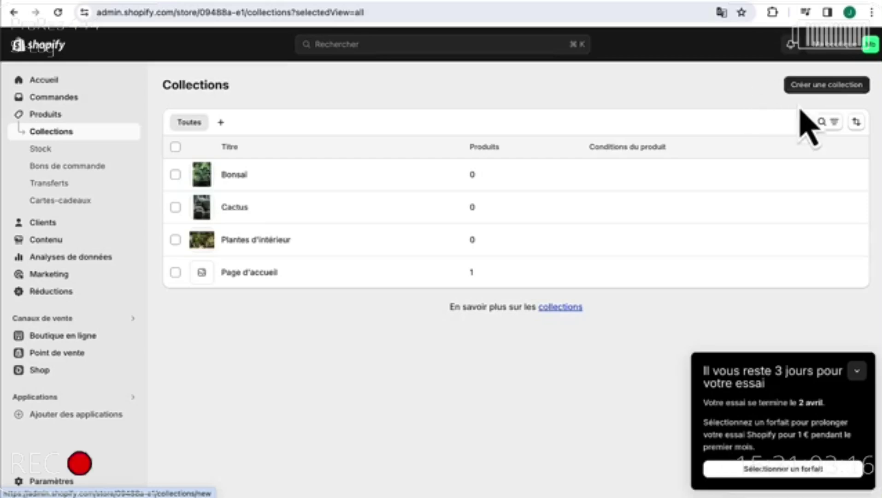
- Save a title-only 'Meilleurs ventes' collection, then go to the Produits list
click(826, 86)
click(420, 142)
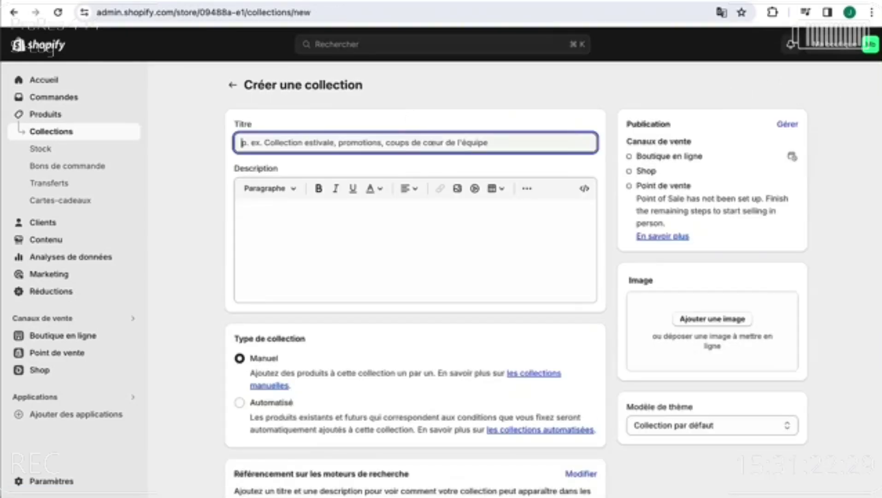
text(Meilleurs ve)
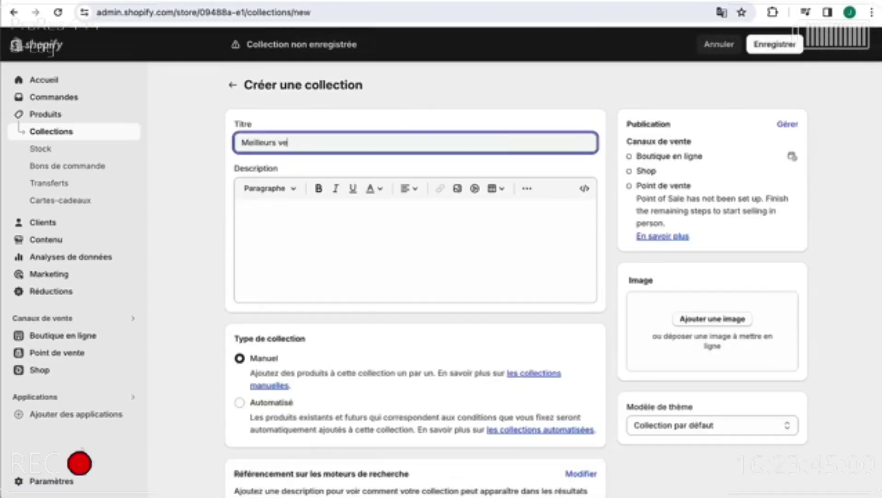
text(ntes)
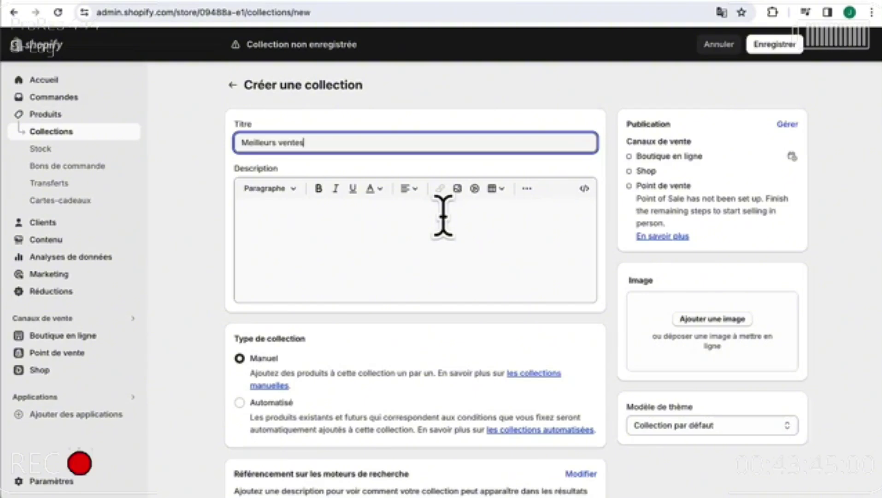
click(784, 48)
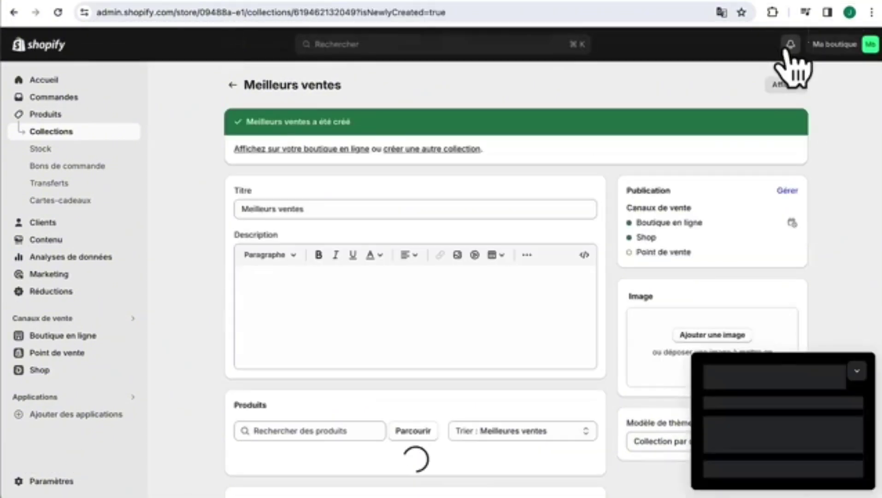
click(67, 116)
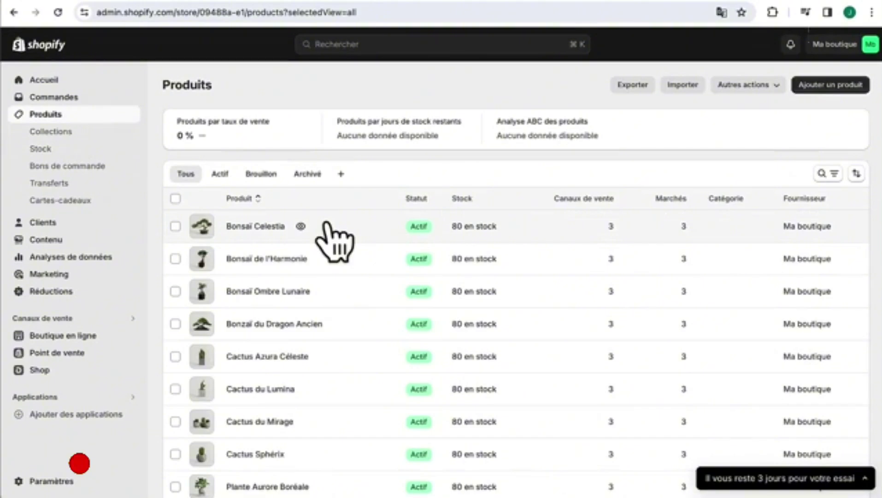
- Add Bonsaï Celestia to the Bonsaï collection and save it
click(257, 226)
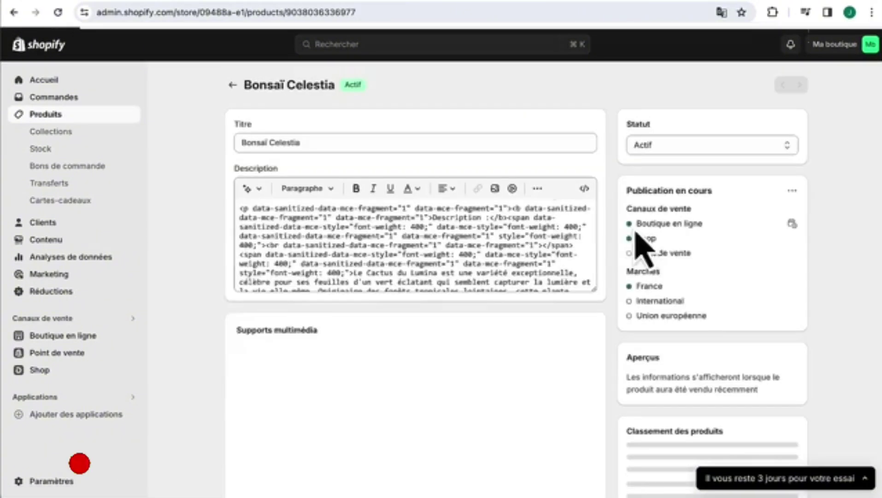
scroll(629, 339, down, 7)
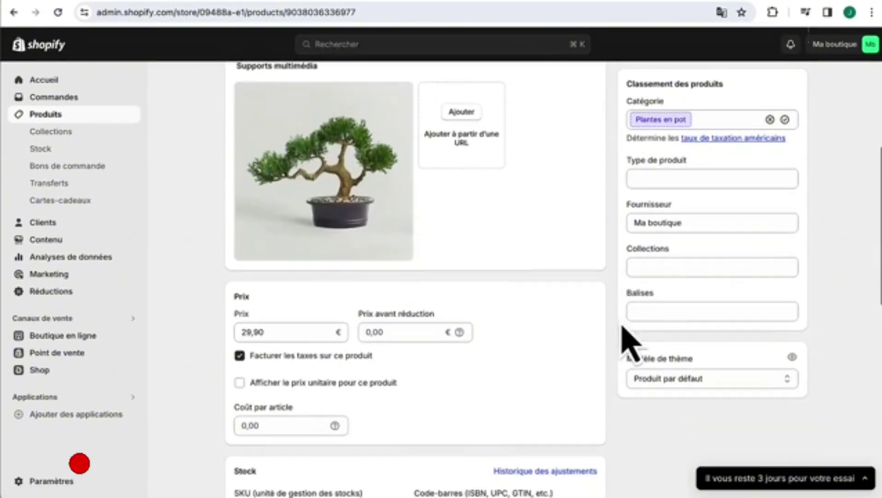
click(642, 265)
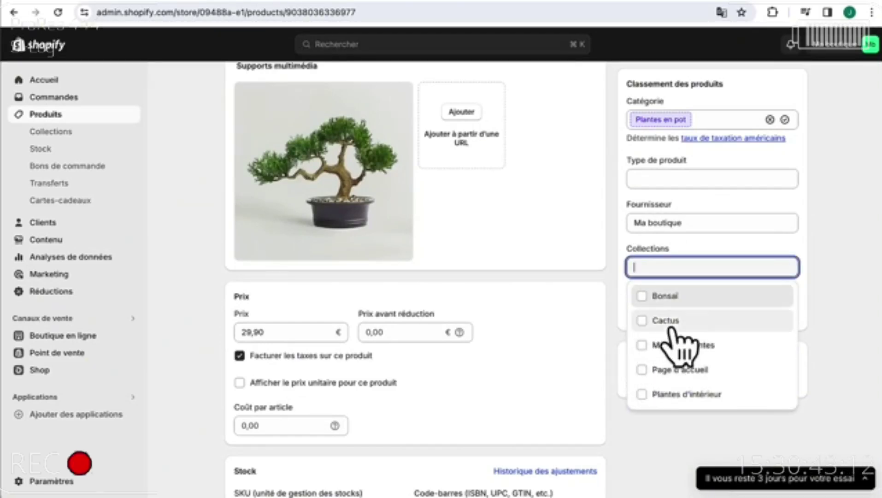
click(642, 297)
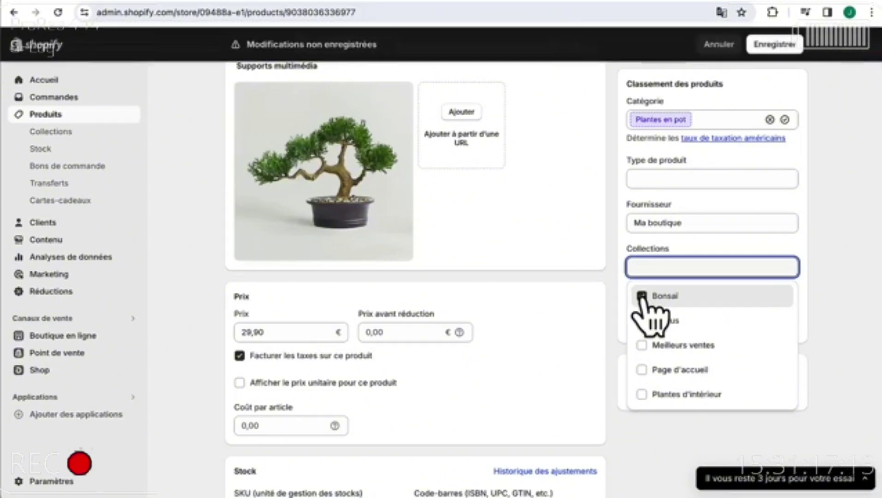
click(783, 46)
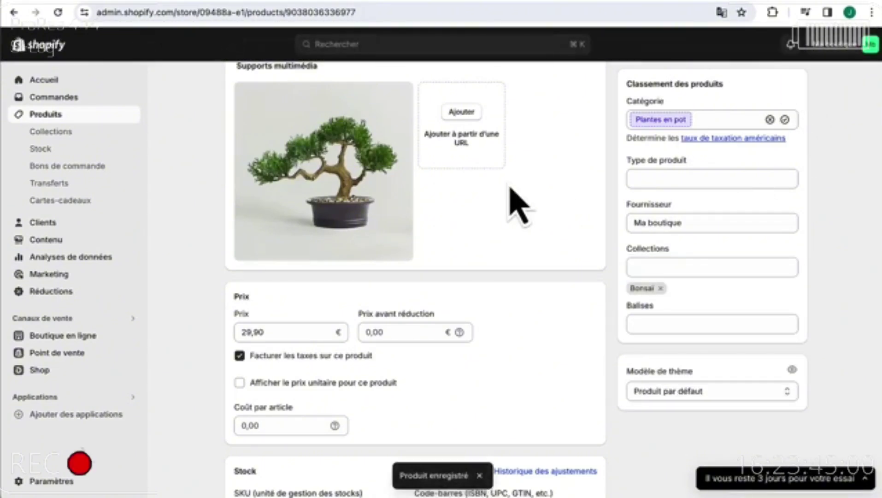
scroll(509, 197, up, 8)
click(232, 85)
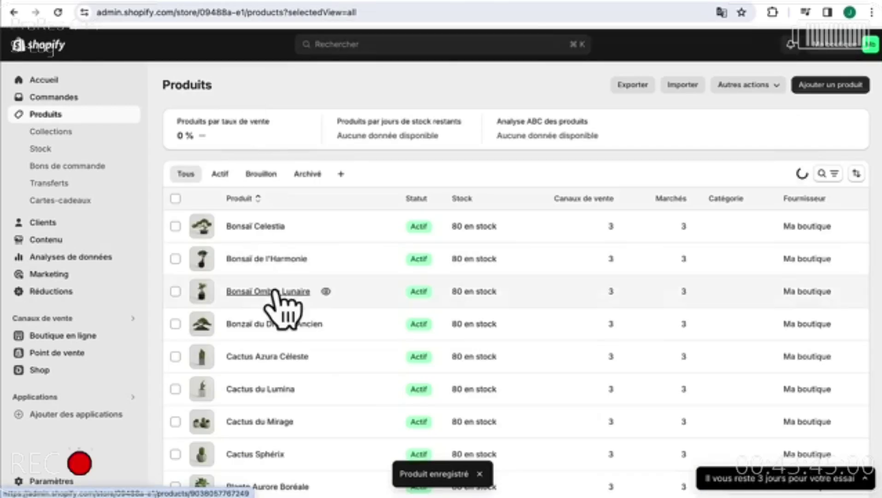
- Add Bonsaï de l'Harmonie to the Bonsaï and Meilleurs ventes collections and save it
click(279, 257)
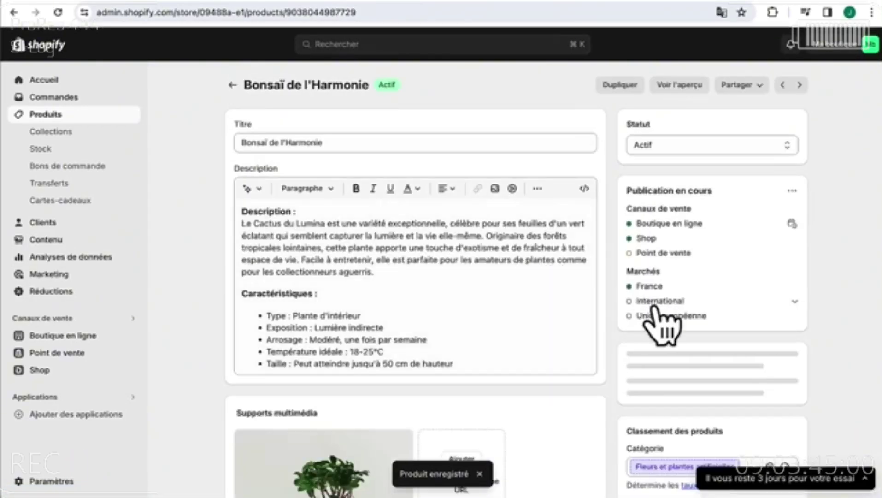
scroll(650, 315, down, 6)
click(651, 301)
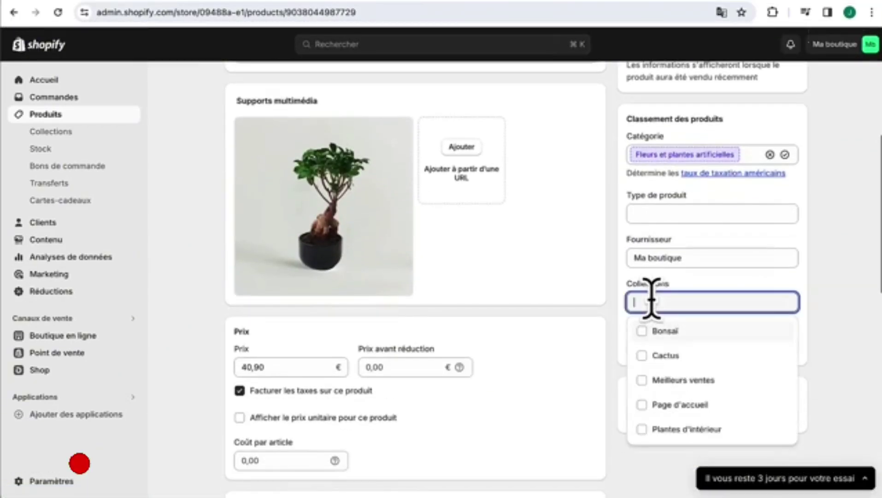
click(643, 331)
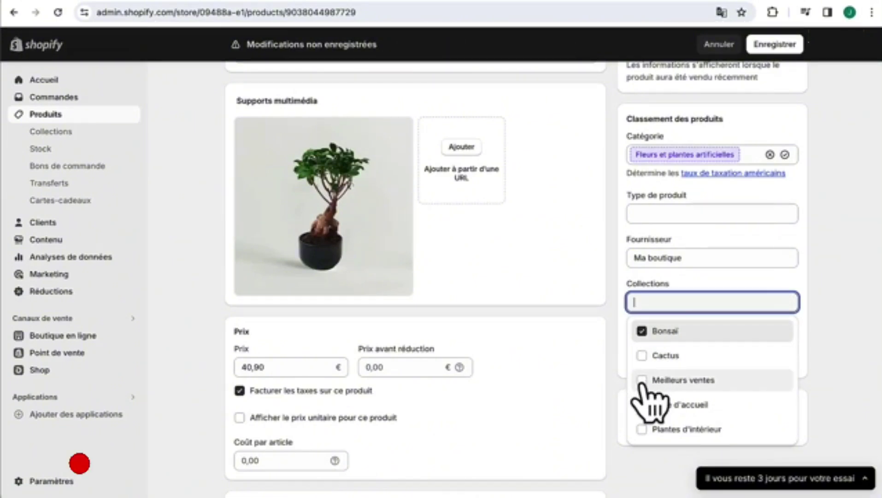
click(642, 380)
click(774, 44)
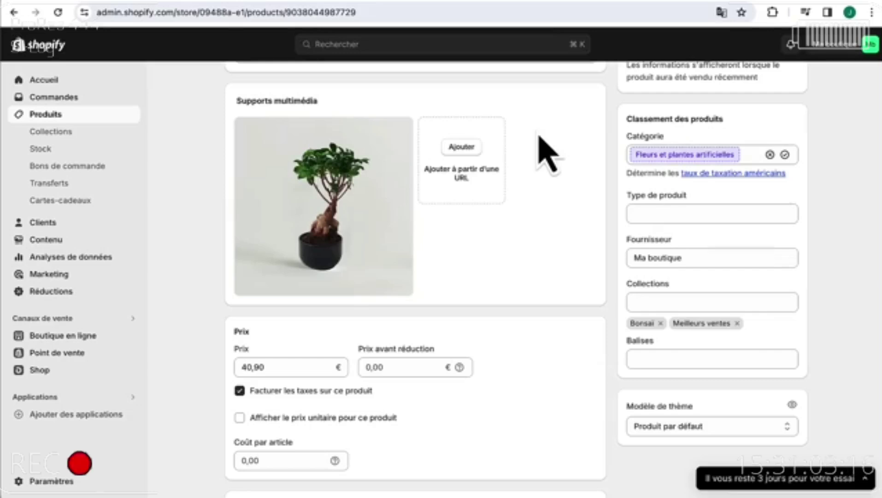
scroll(547, 154, up, 7)
click(232, 89)
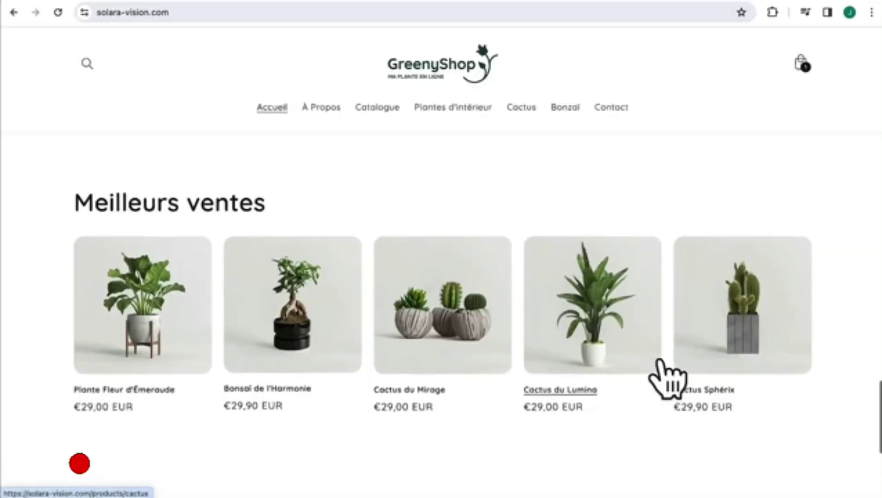
scroll(658, 359, up, 1)
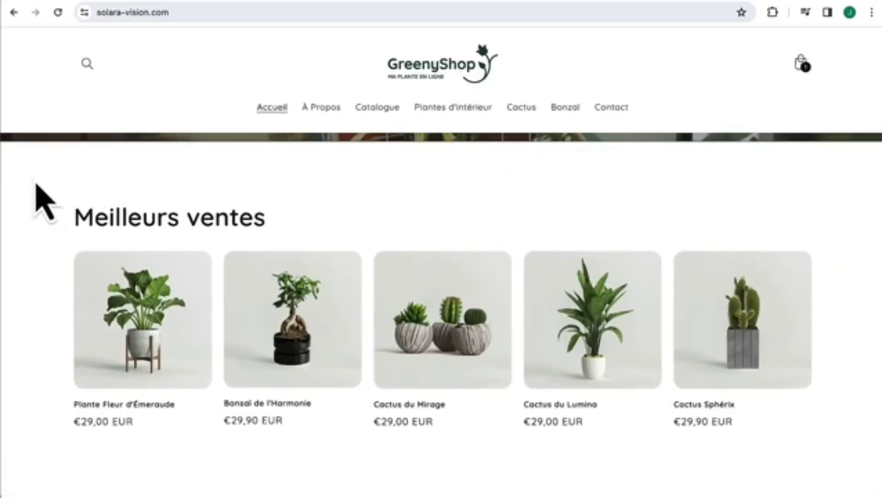
scroll(375, 471, up, 1)
scroll(369, 456, down, 1)
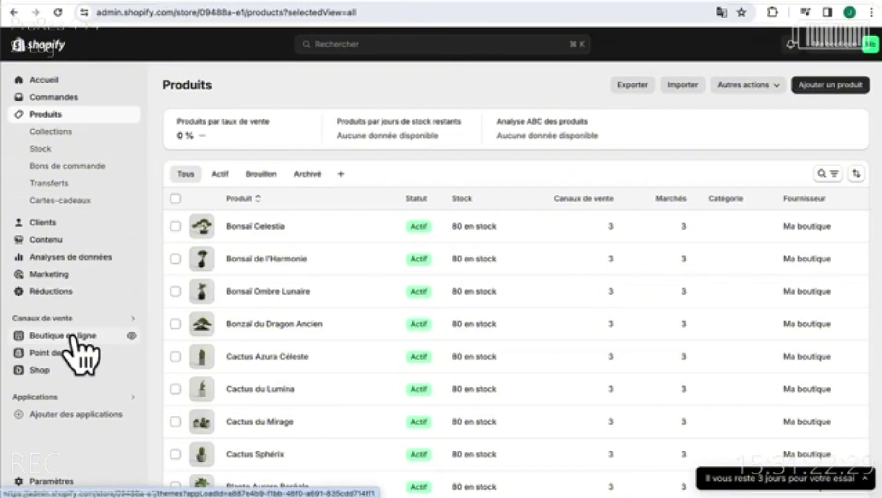
- Customise the Dawn theme from Boutique en ligne and show its Paramètres de thèmes panel
click(72, 337)
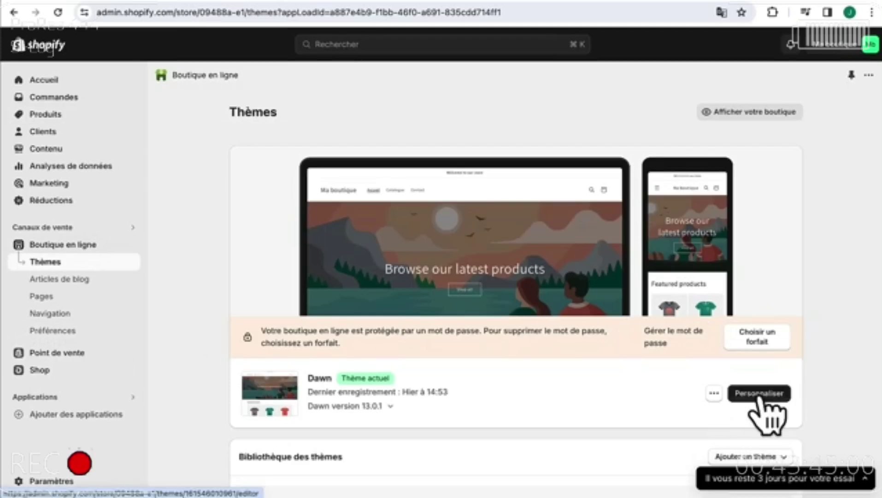
click(760, 394)
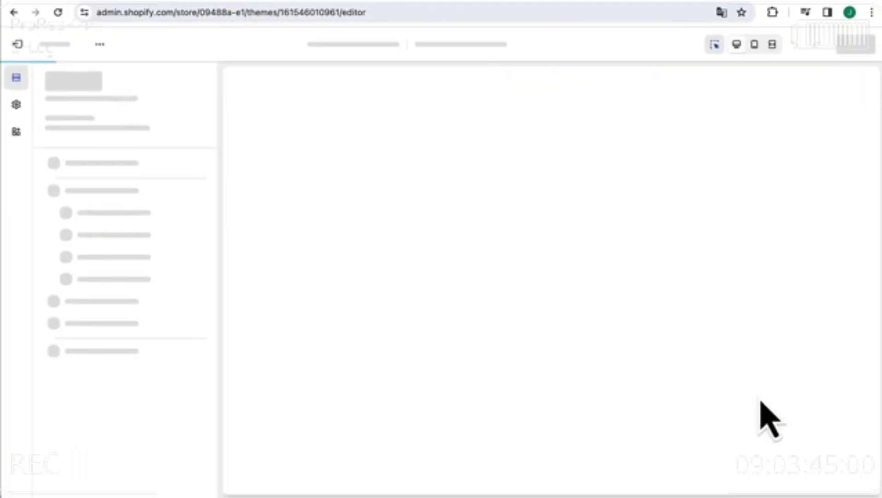
scroll(687, 366, down, 5)
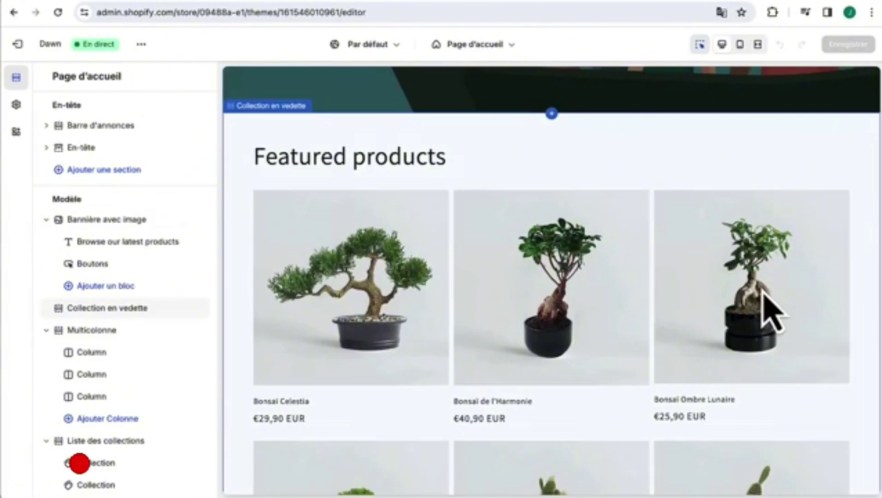
scroll(764, 311, up, 5)
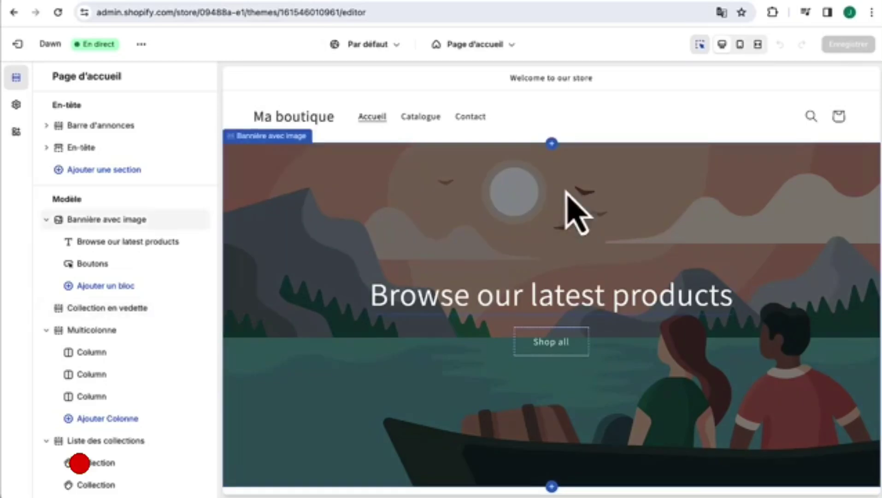
click(16, 105)
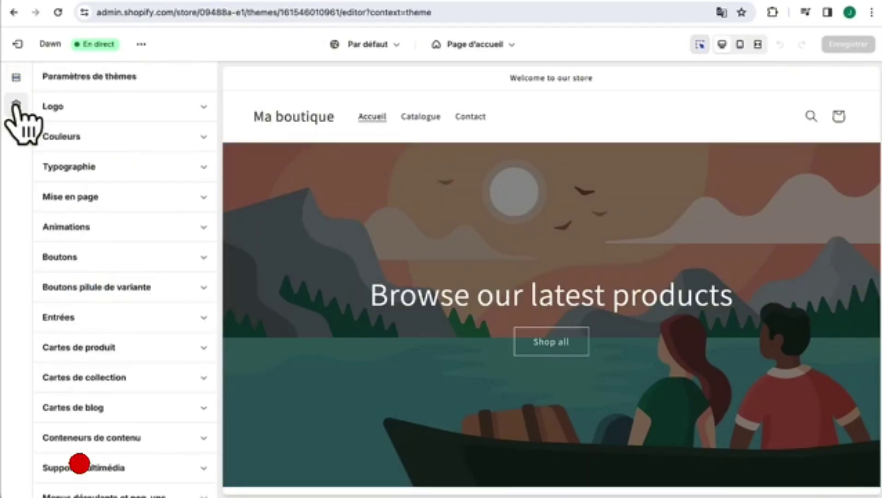
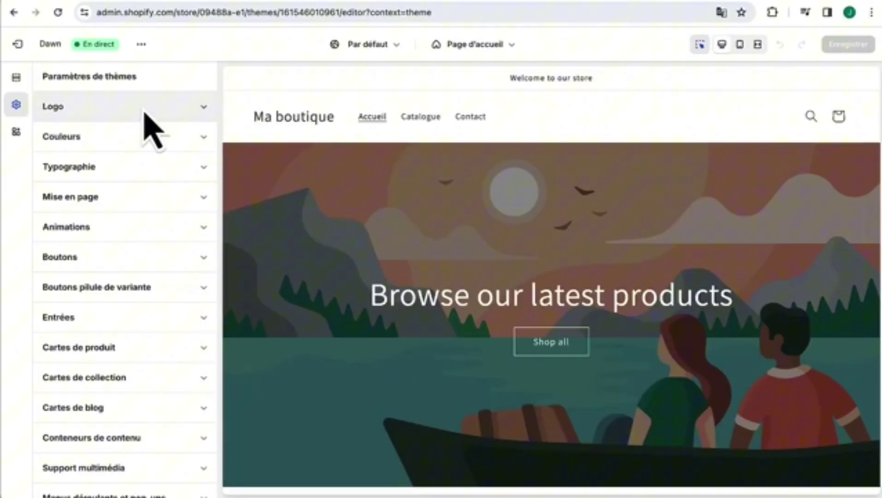
- Upload logo.png and set it as the store logo under Theme settings > Logo
click(144, 111)
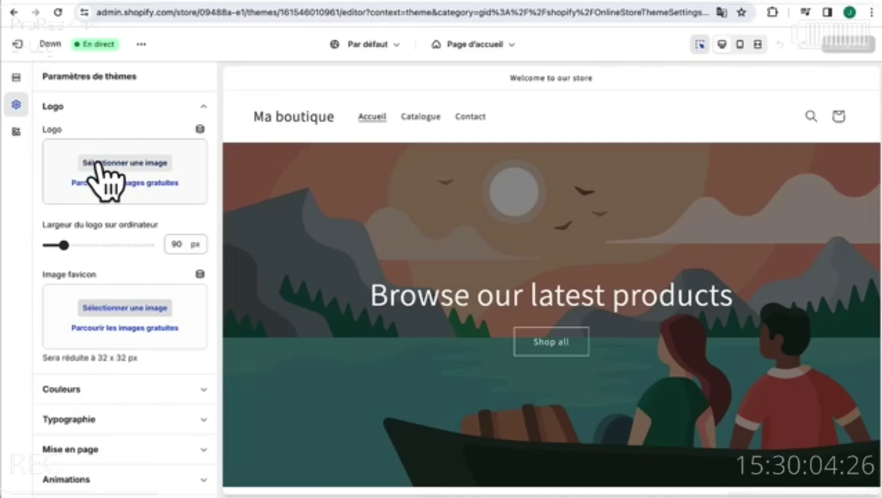
click(116, 165)
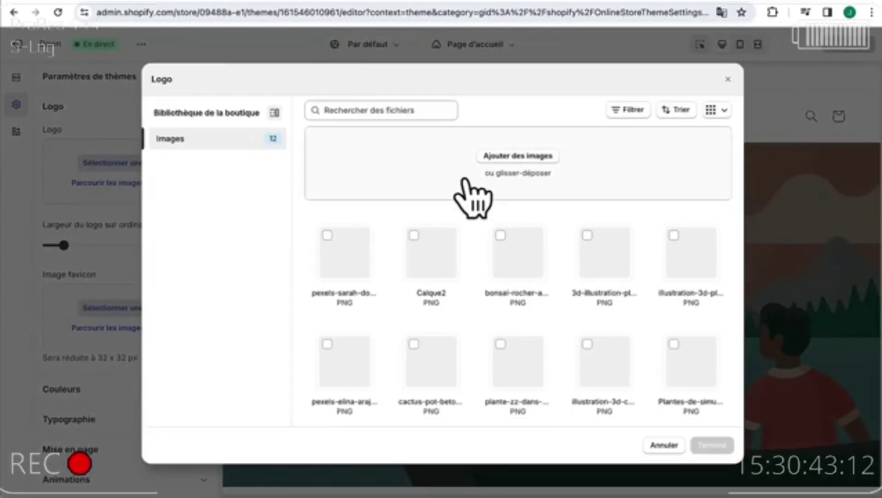
click(518, 156)
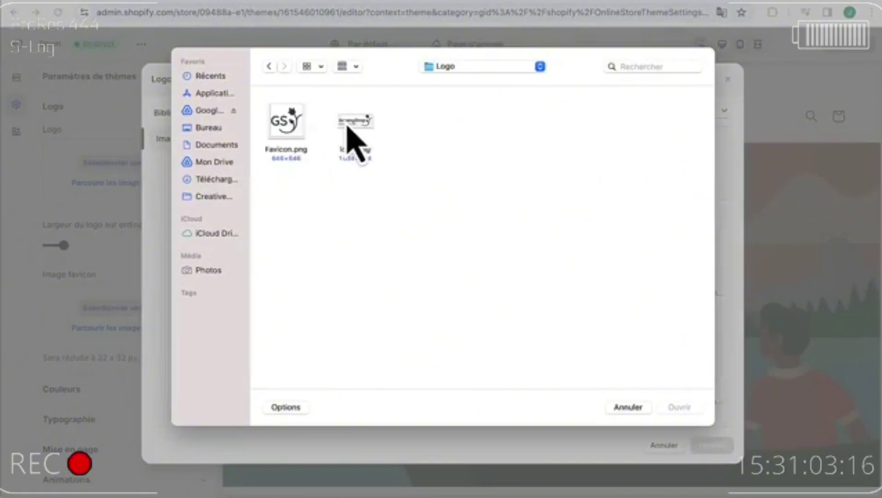
click(354, 134)
click(680, 407)
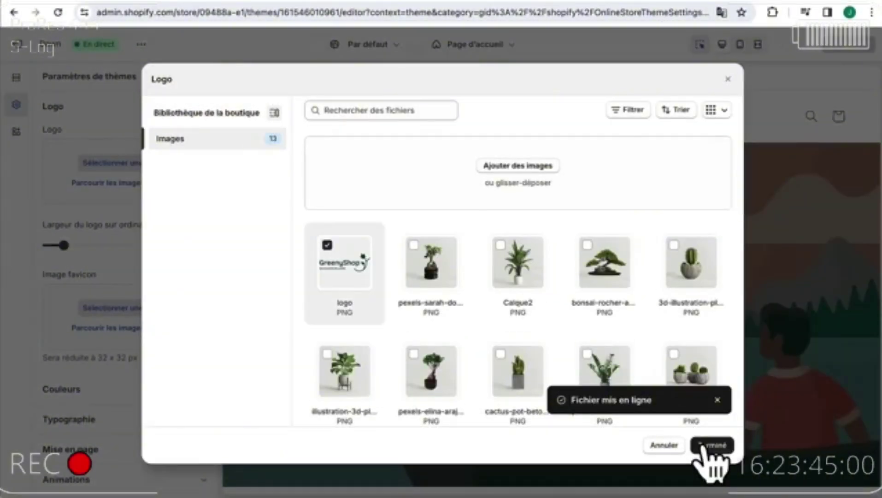
click(710, 447)
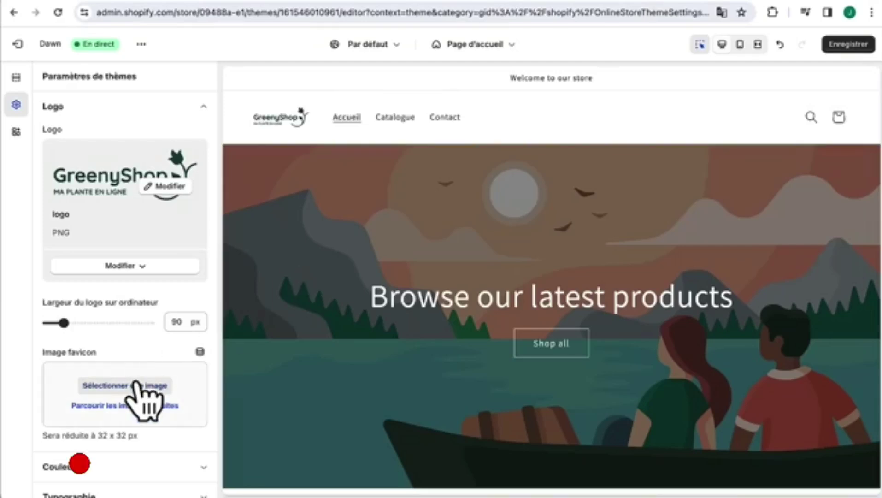
- Upload Favicon.png and set it as the store favicon
click(136, 383)
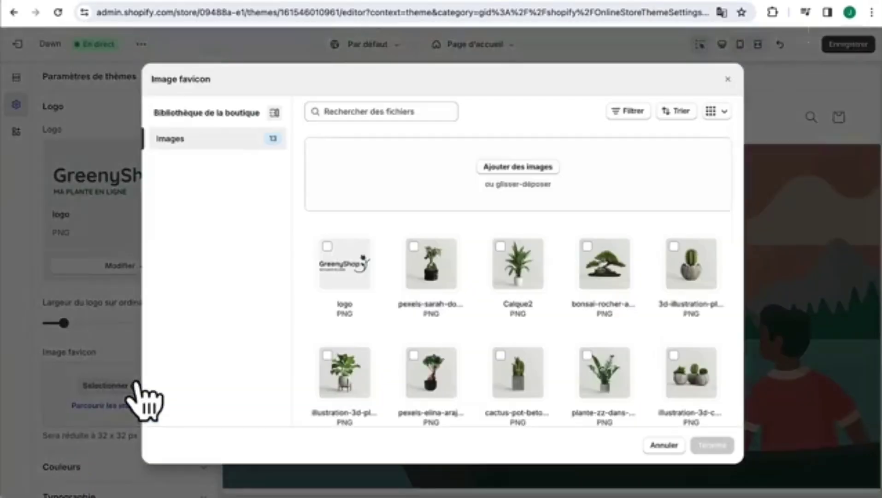
click(507, 173)
double_click(289, 123)
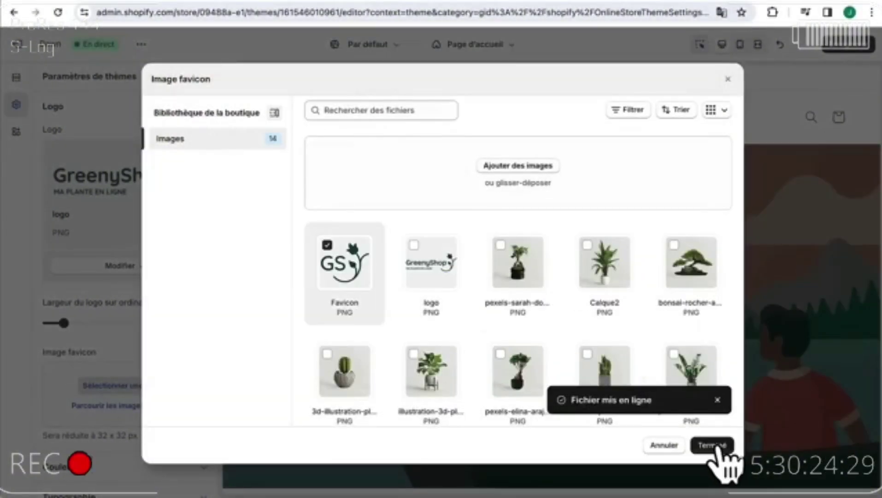
click(715, 445)
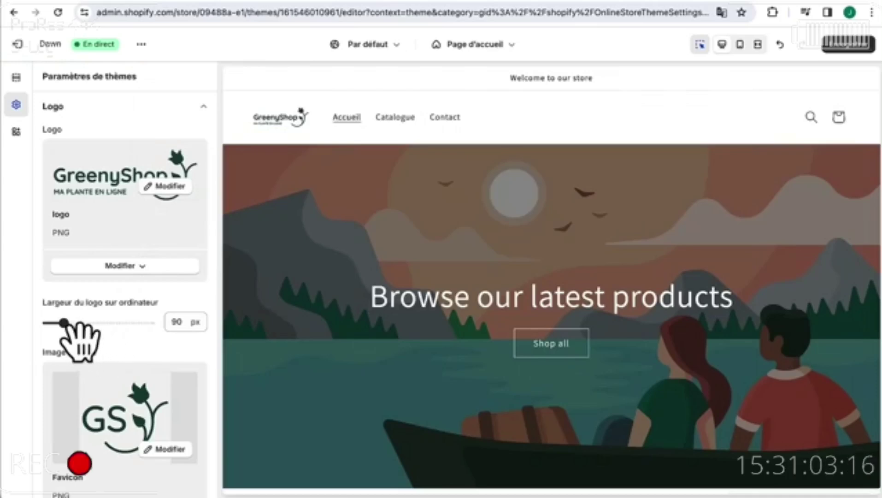
- Set the header logo width to 200 px
drag(64, 323, 100, 323)
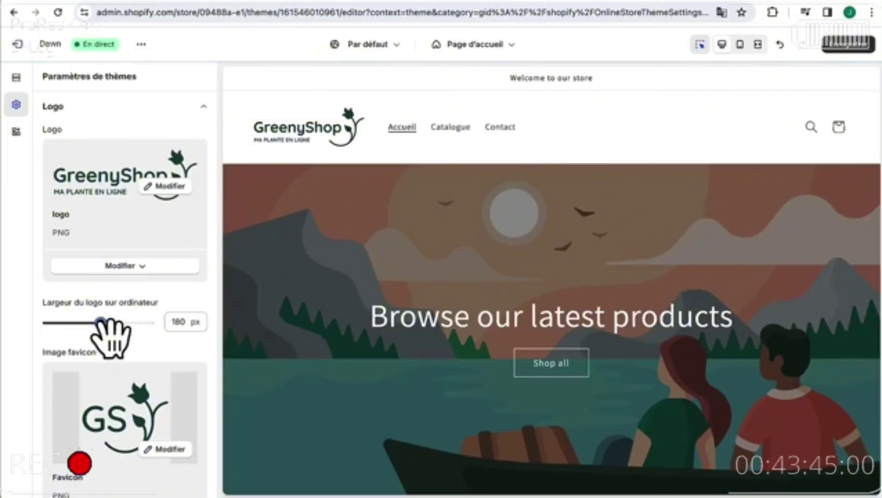
drag(101, 322, 92, 323)
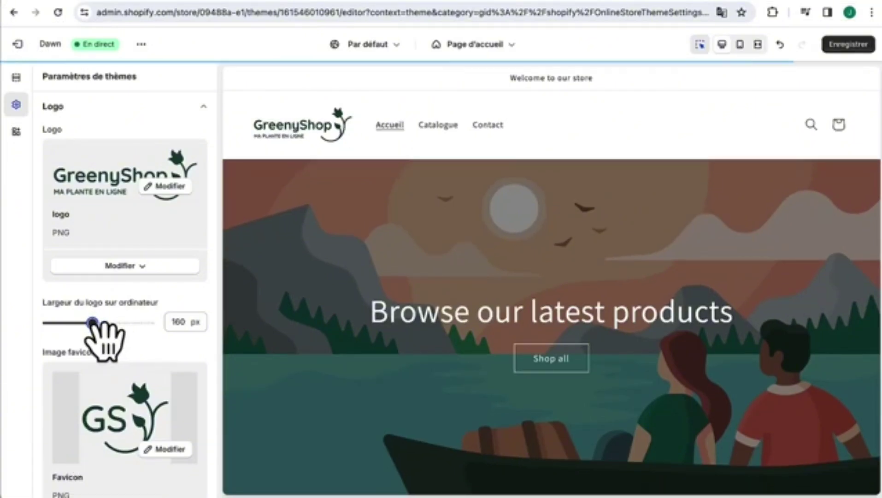
drag(93, 323, 109, 322)
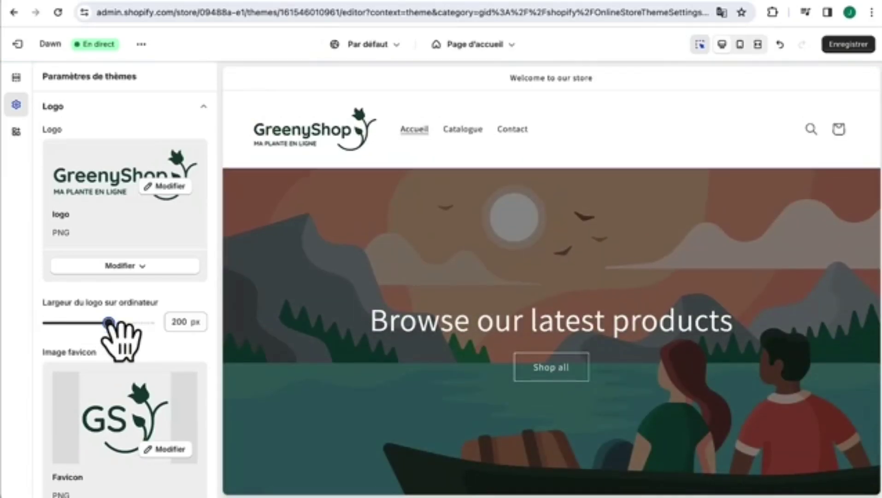
scroll(115, 341, down, 1)
scroll(92, 231, up, 1)
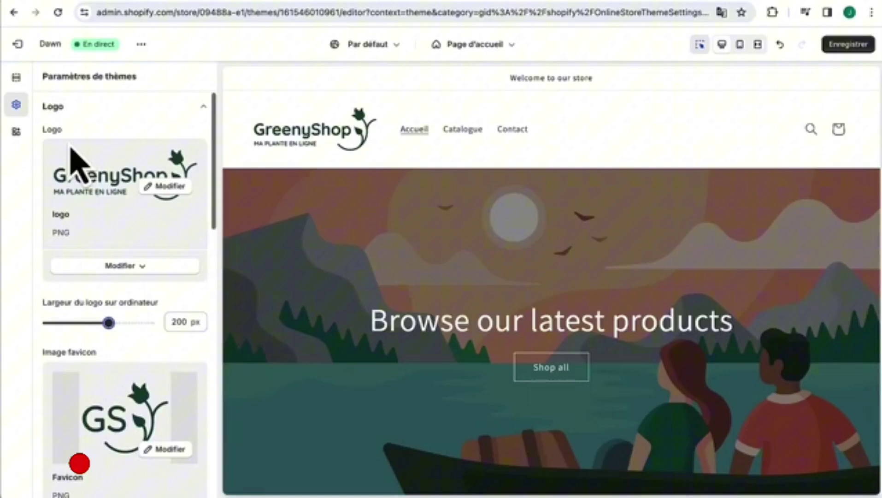
click(83, 107)
- Set the Nuancier 5 colour scheme's background to dark green #17463F
click(79, 140)
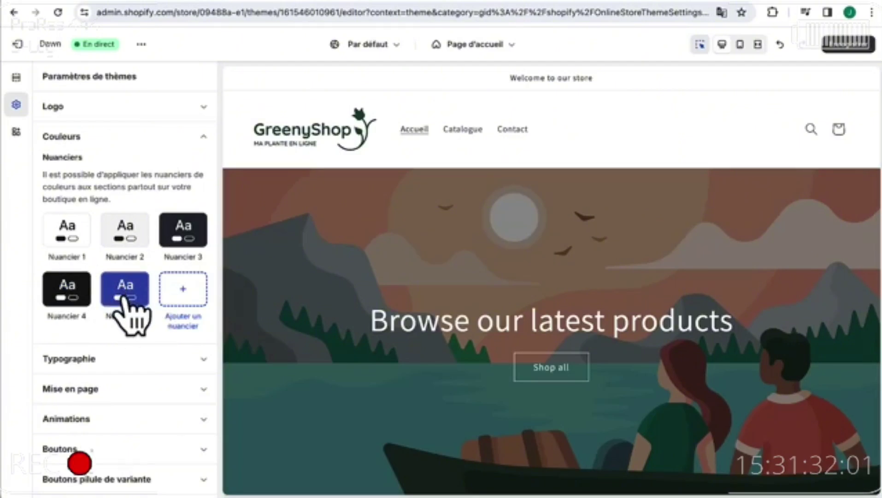
click(124, 296)
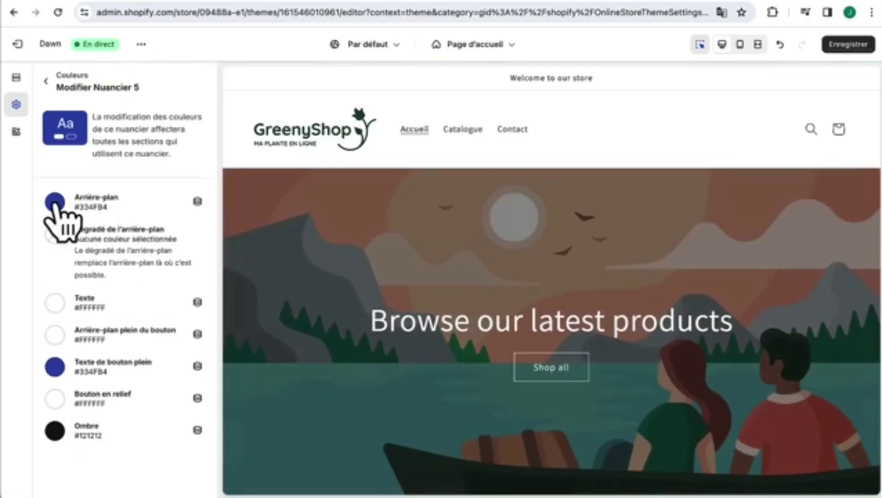
click(55, 205)
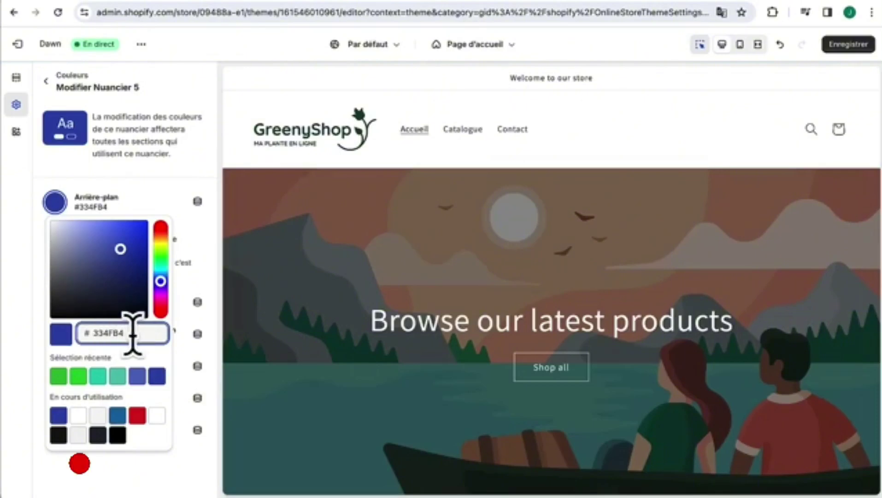
drag(136, 334, 84, 334)
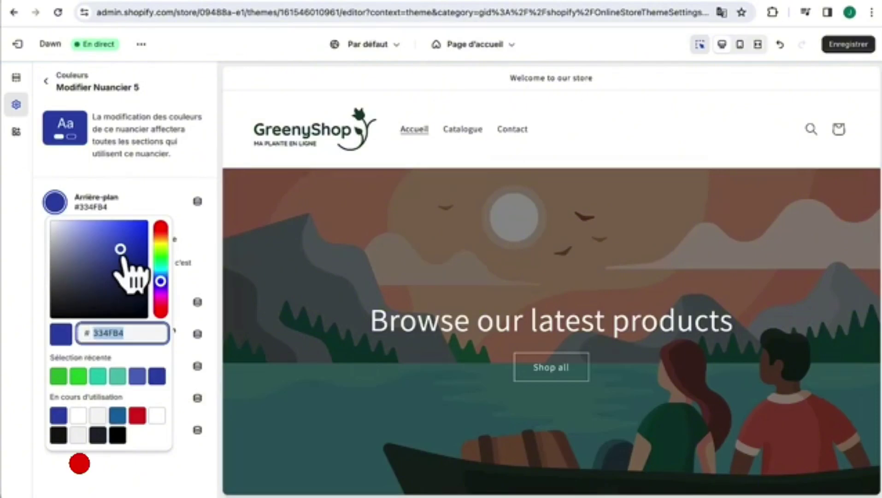
drag(120, 249, 129, 234)
drag(161, 281, 161, 263)
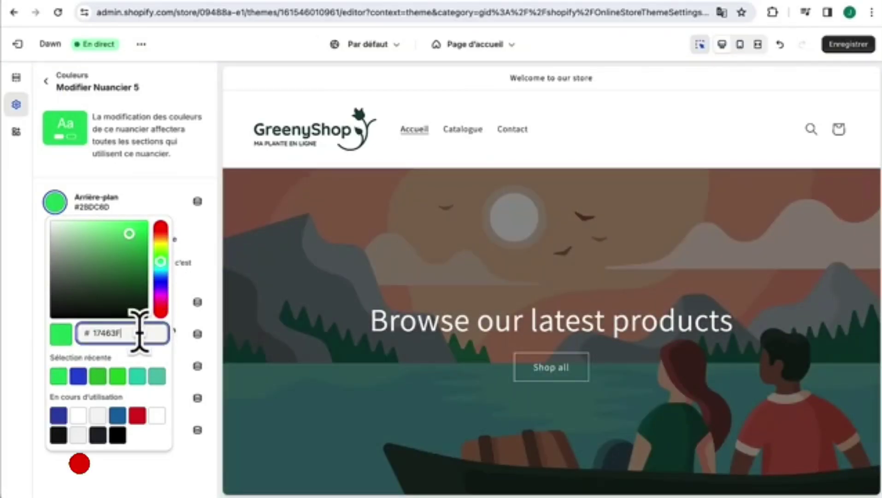
click(137, 352)
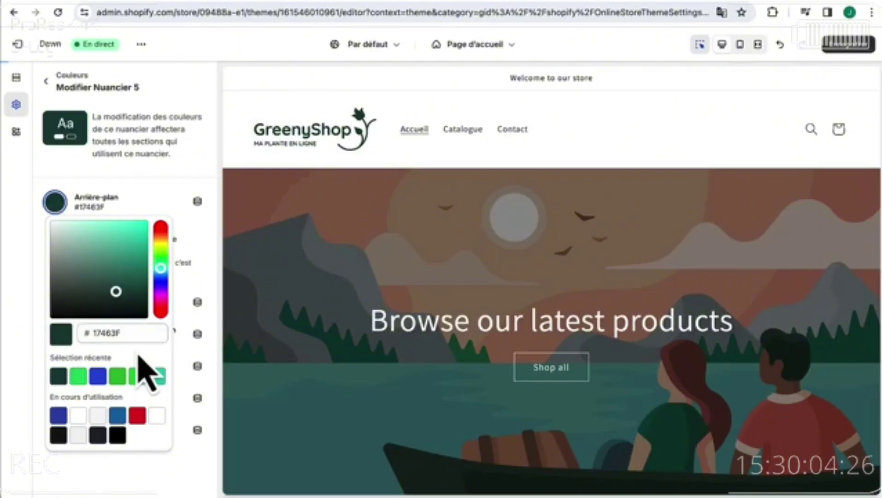
click(144, 201)
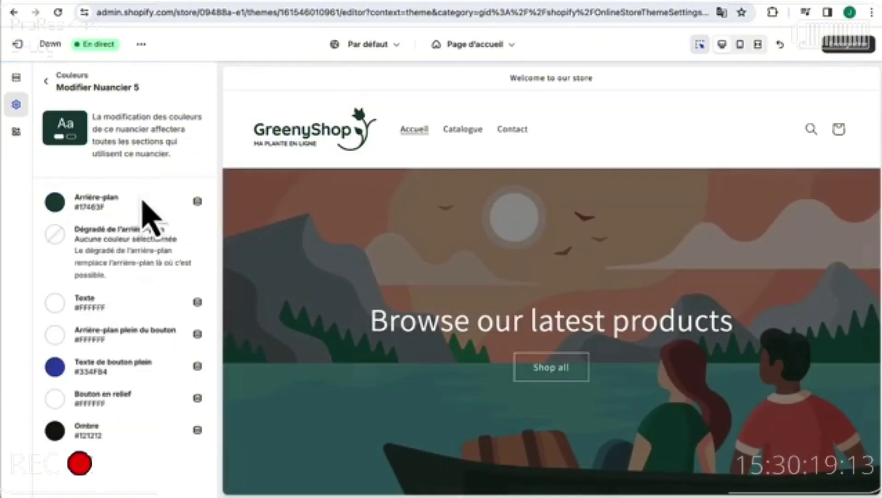
- Set Nuancier 5's solid-button text colour to #17463F as well
click(55, 367)
double_click(130, 234)
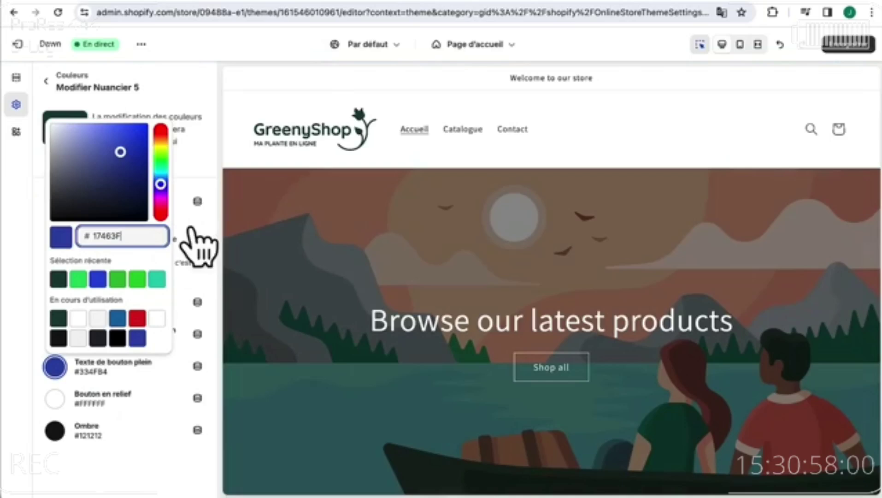
click(190, 230)
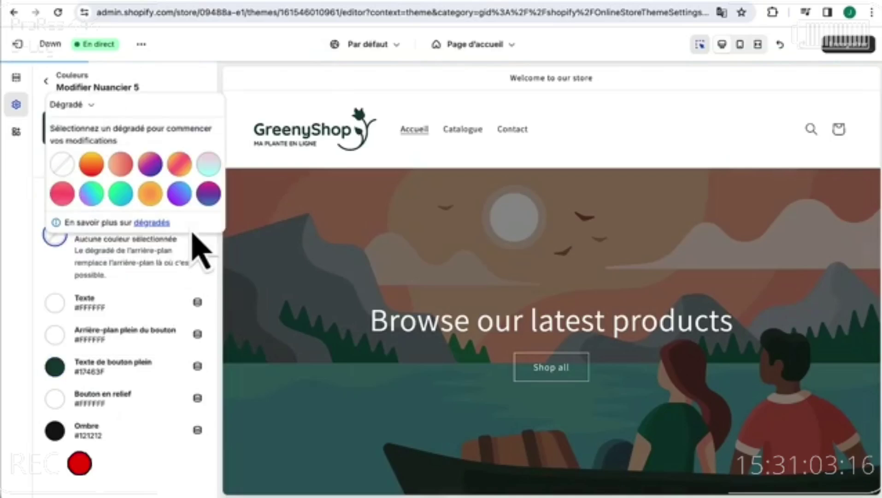
click(160, 288)
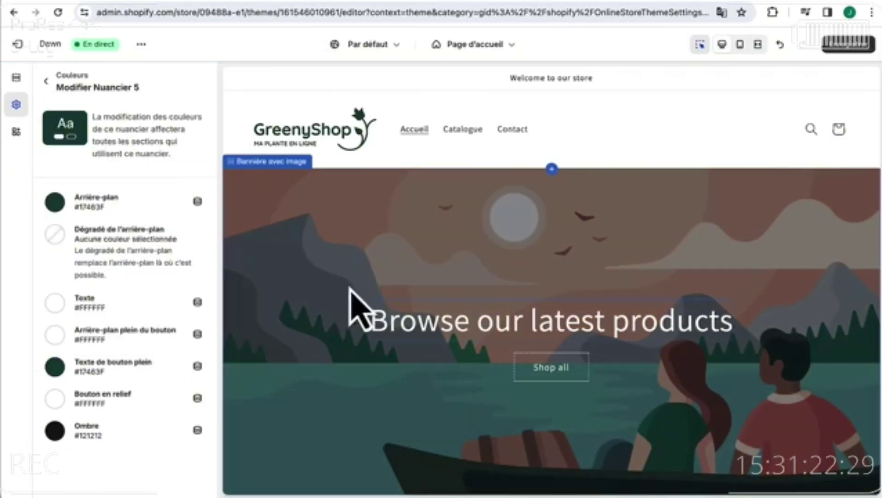
click(48, 79)
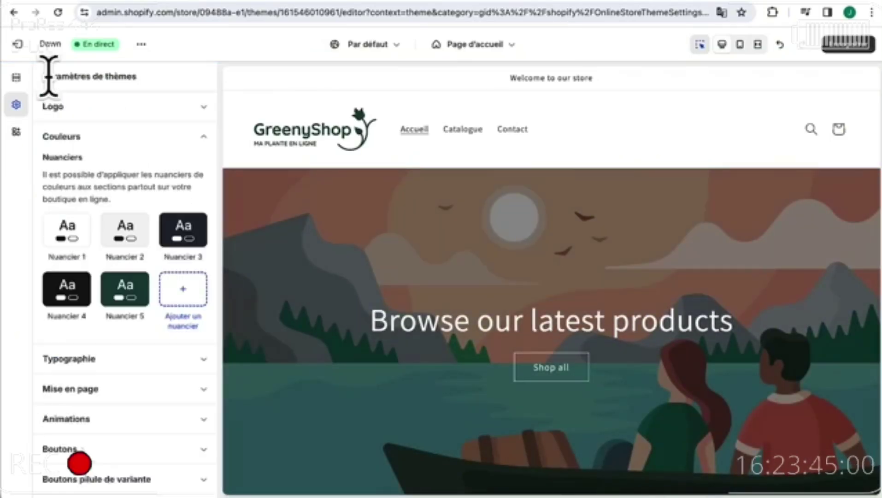
- Copy the Quicksand font name from the brand guide and browse heading fonts in Typographie
click(106, 368)
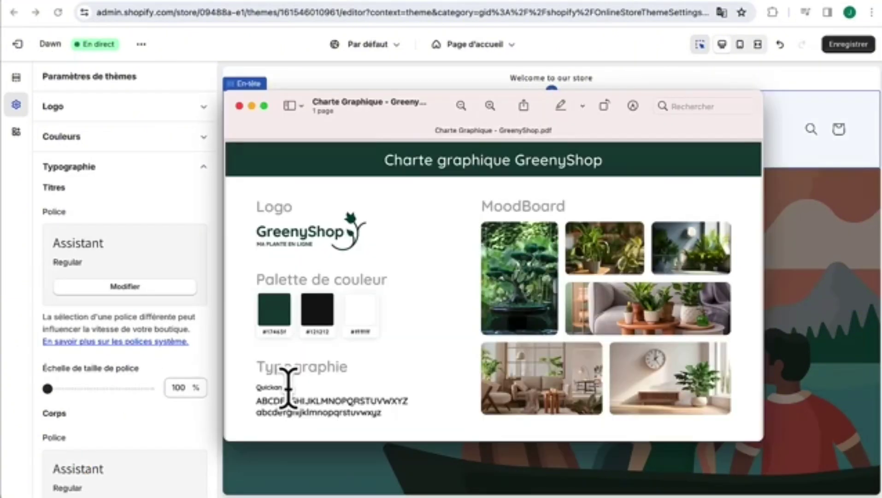
drag(288, 388, 256, 387)
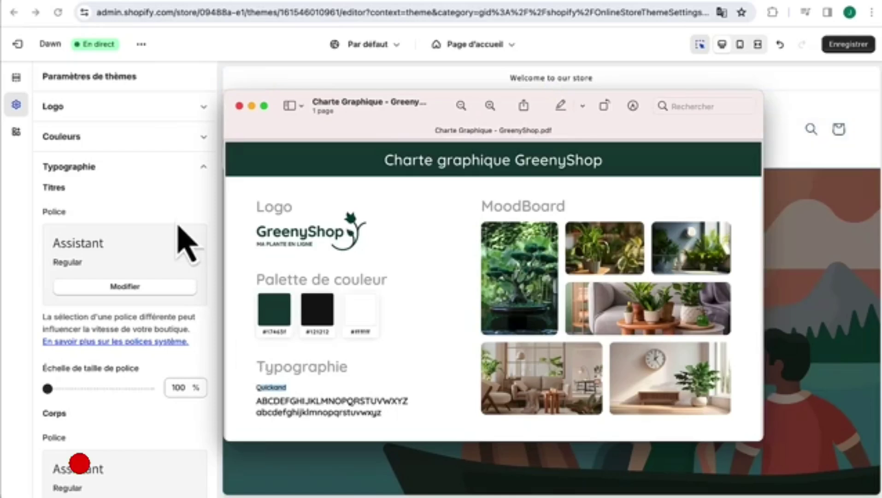
click(154, 219)
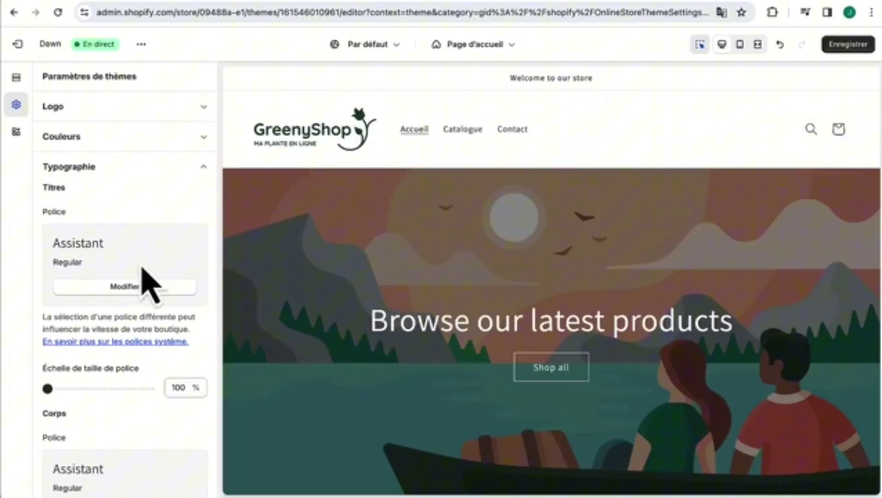
click(124, 287)
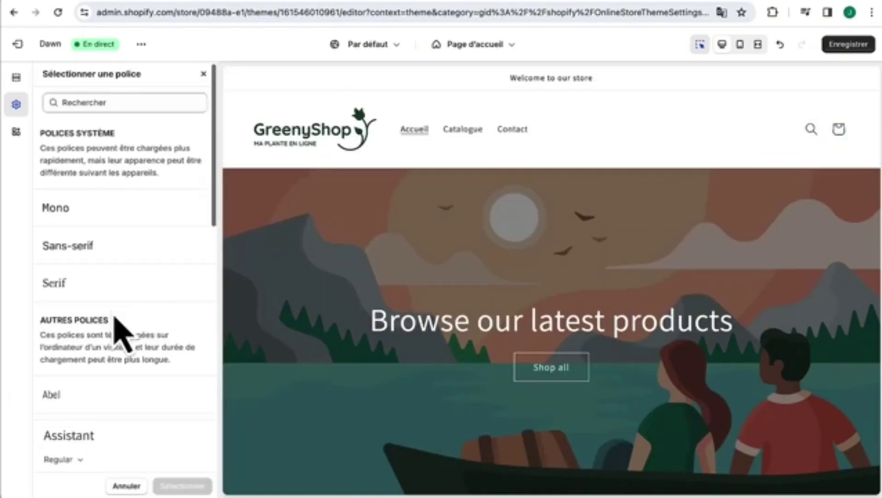
scroll(122, 332, down, 6)
scroll(121, 328, down, 3)
click(116, 264)
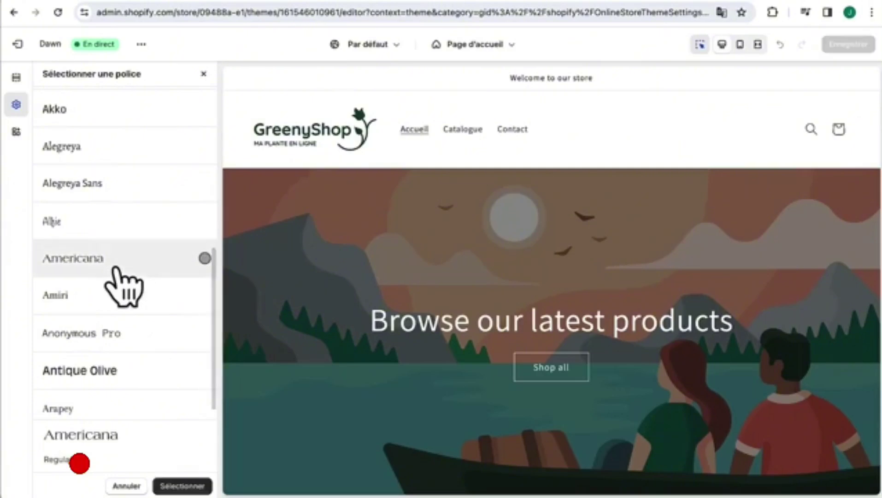
click(119, 216)
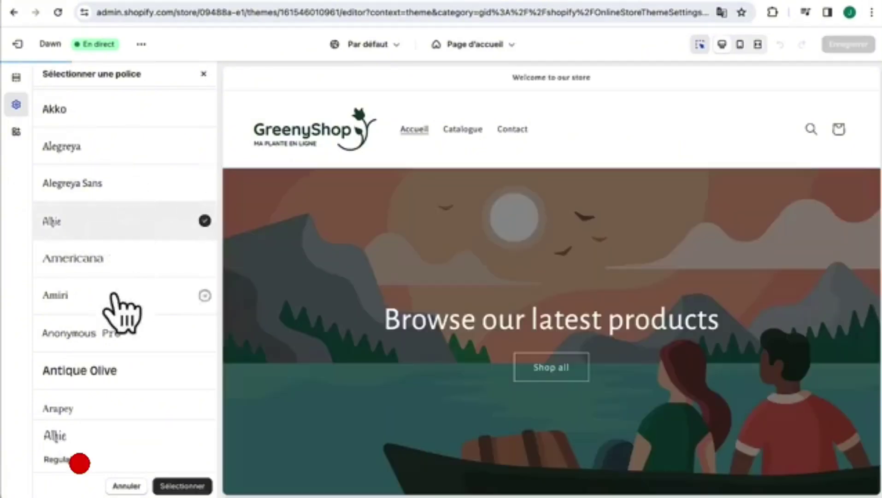
scroll(118, 306, down, 1)
click(114, 322)
scroll(123, 342, down, 8)
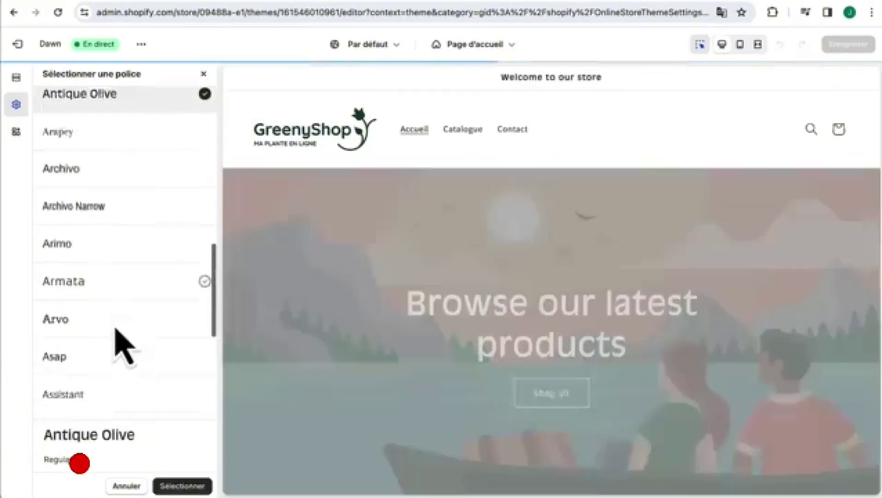
scroll(122, 342, up, 5)
scroll(106, 277, up, 6)
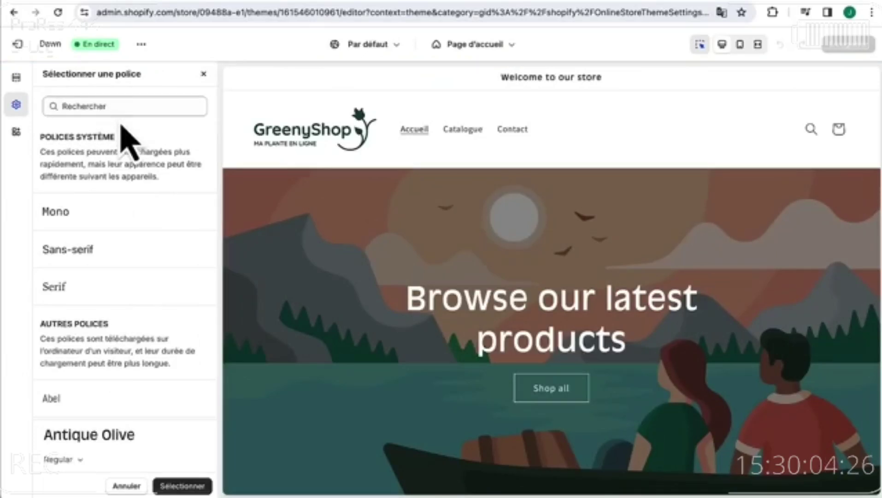
- Search for Quicksand and apply Quicksand Medium to the headings
click(123, 107)
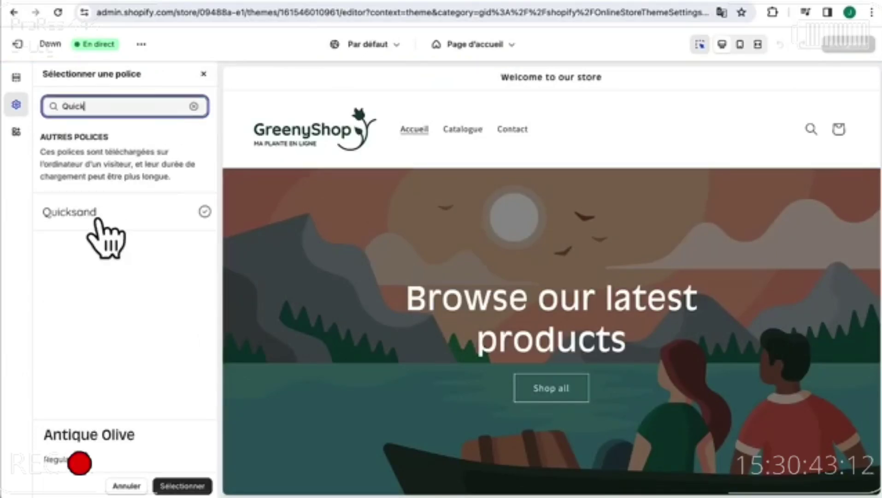
click(96, 221)
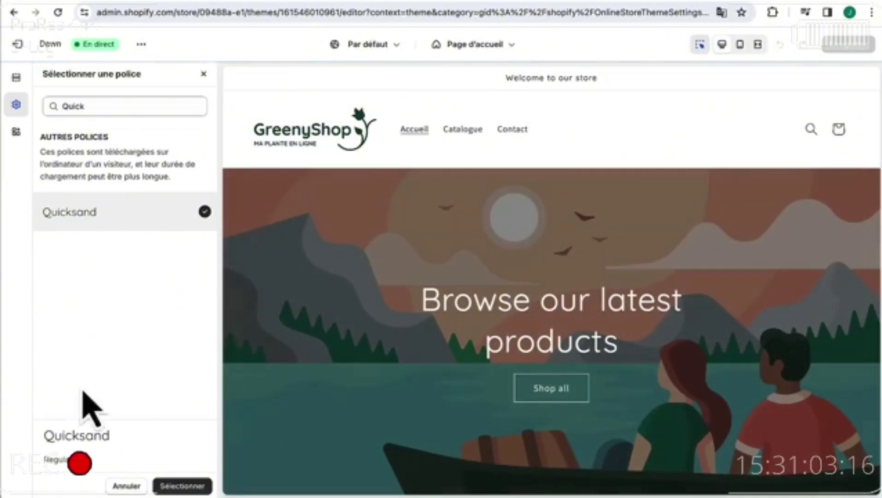
click(79, 461)
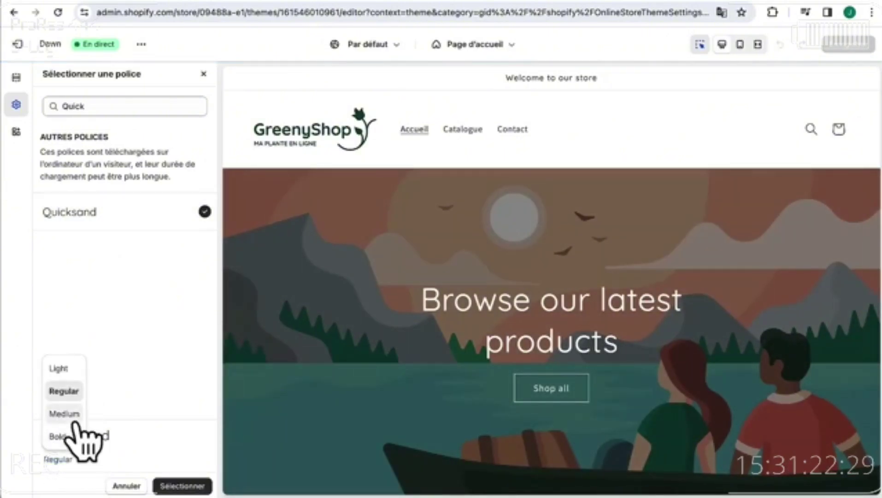
click(67, 411)
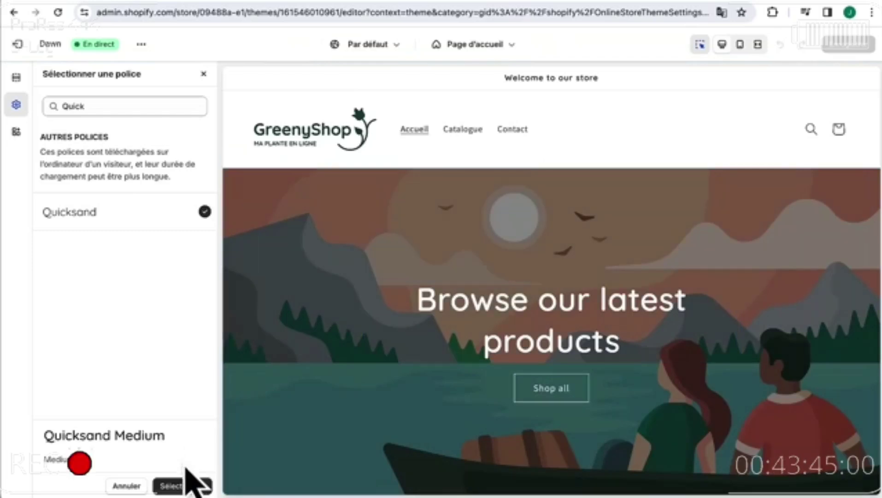
click(183, 486)
- Replace the Assistant body font with Quicksand Regular
scroll(124, 315, down, 2)
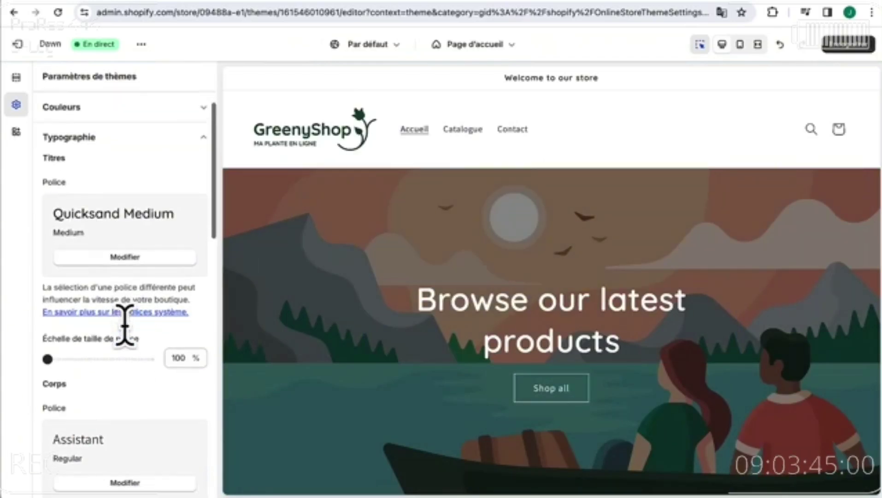
scroll(133, 369, down, 3)
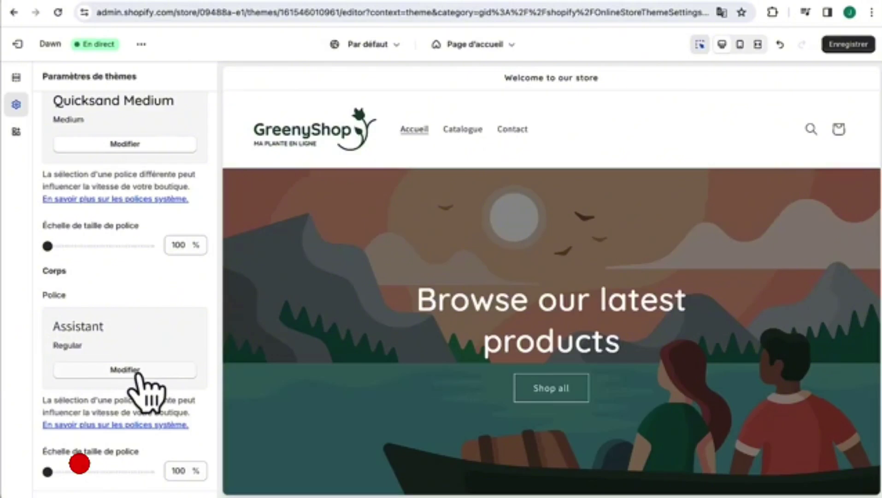
click(125, 369)
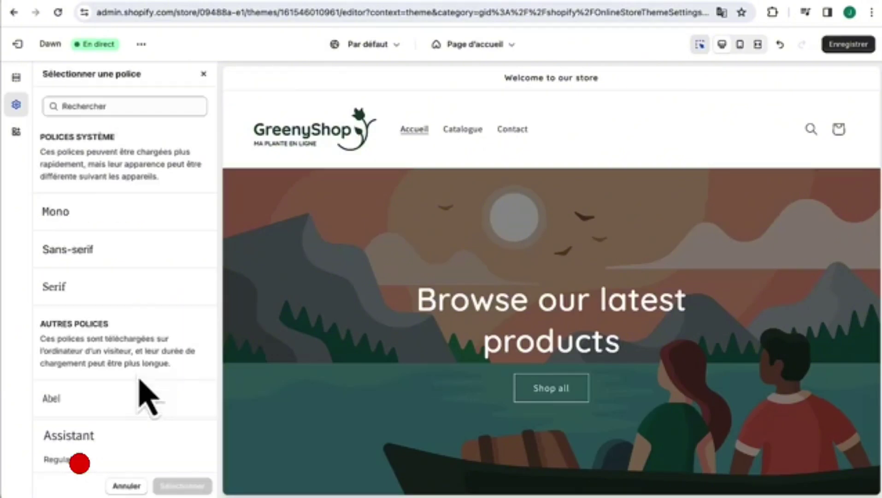
click(127, 107)
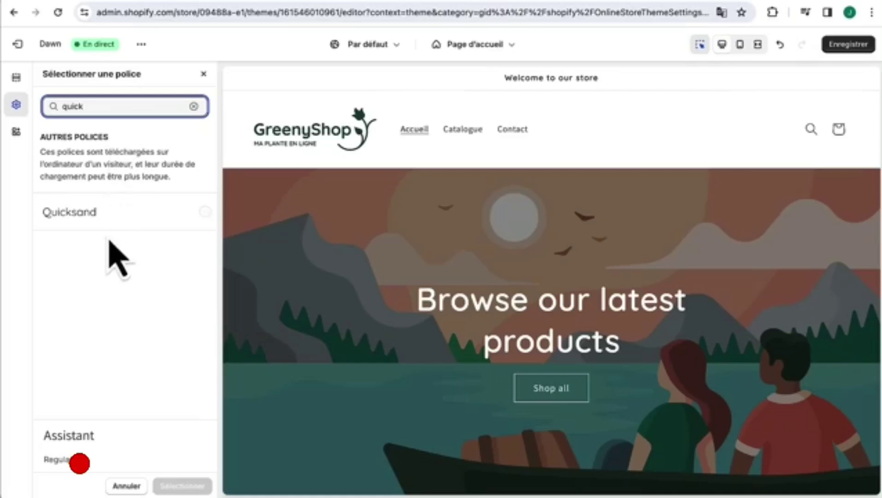
click(112, 218)
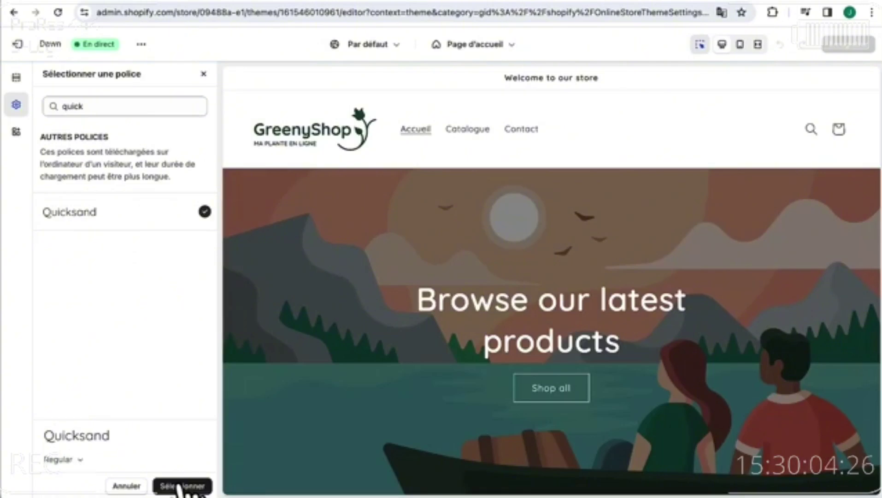
scroll(403, 463, down, 15)
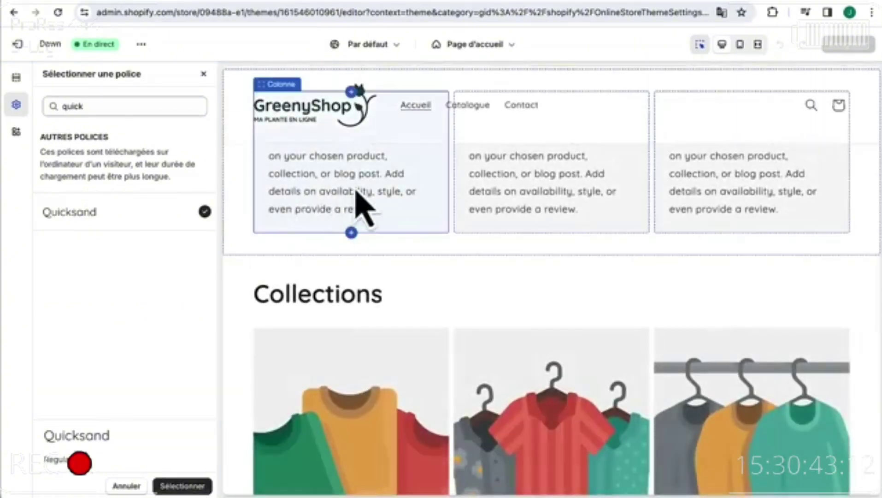
scroll(354, 351, up, 15)
scroll(360, 350, down, 6)
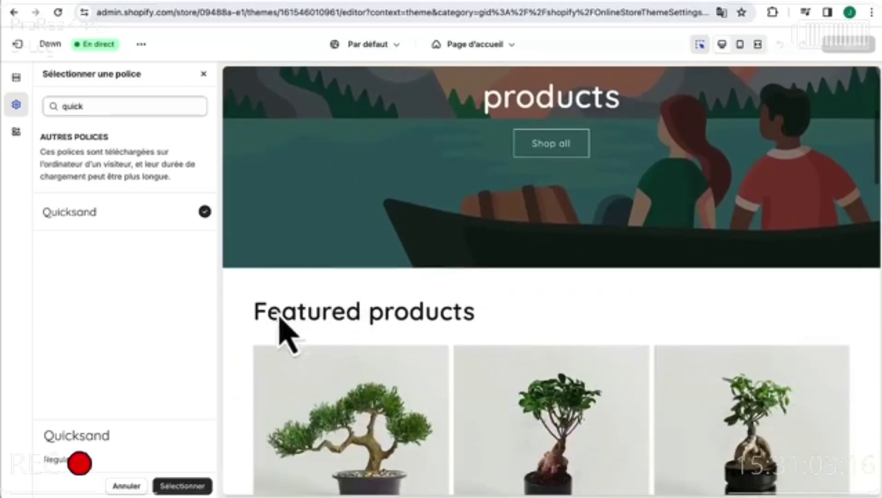
scroll(280, 318, up, 3)
scroll(581, 207, down, 6)
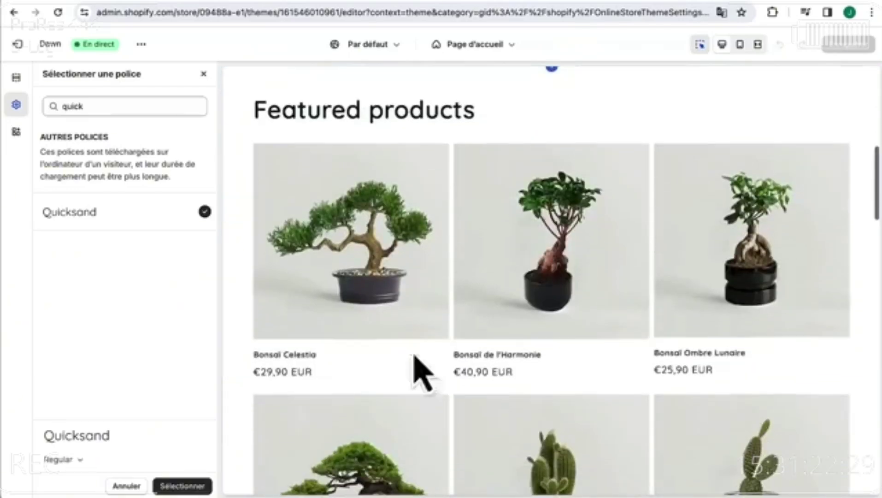
scroll(305, 468, down, 6)
scroll(367, 331, up, 12)
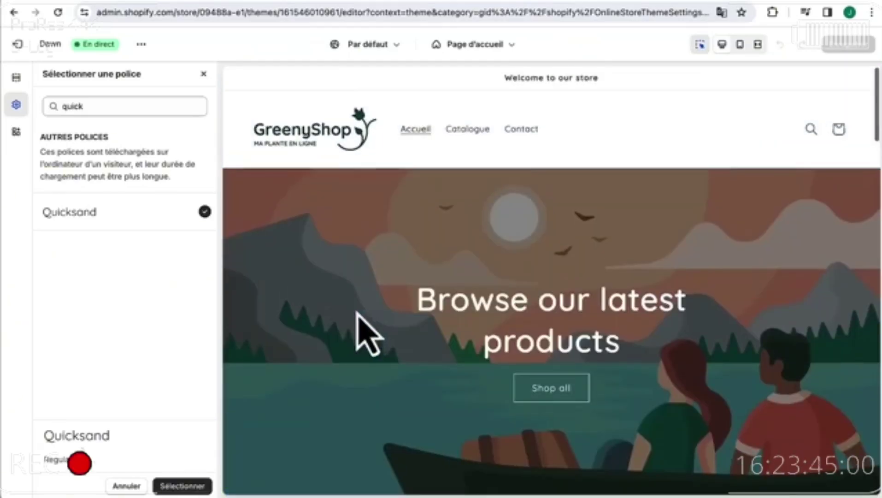
click(182, 488)
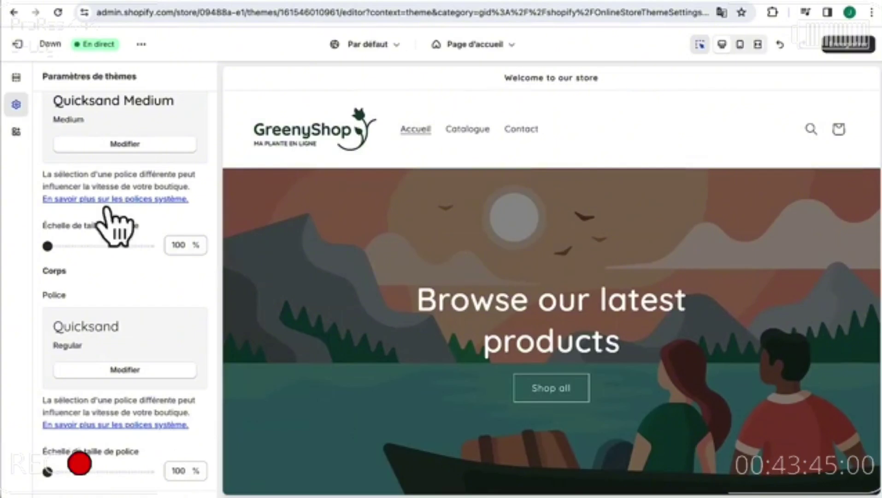
- Widen the page to 1300 px and set 60 px of space between sections
scroll(74, 117, down, 1)
scroll(148, 315, down, 4)
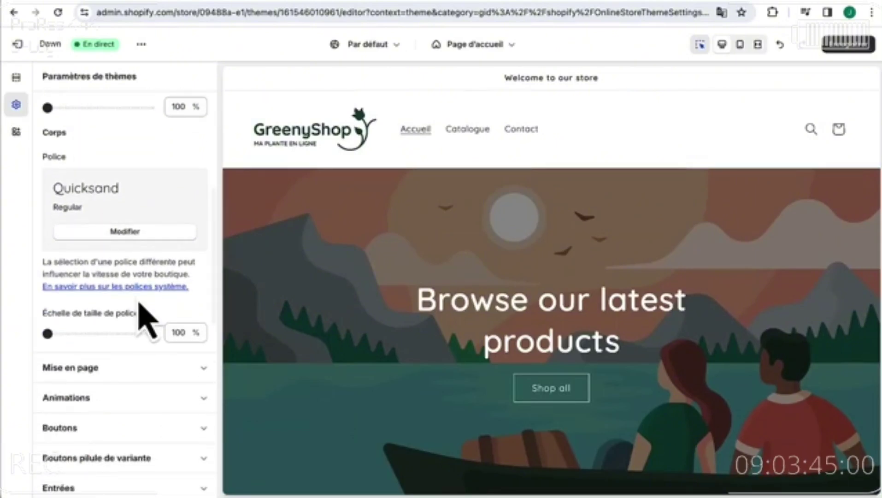
scroll(143, 315, down, 2)
click(120, 302)
scroll(128, 315, down, 8)
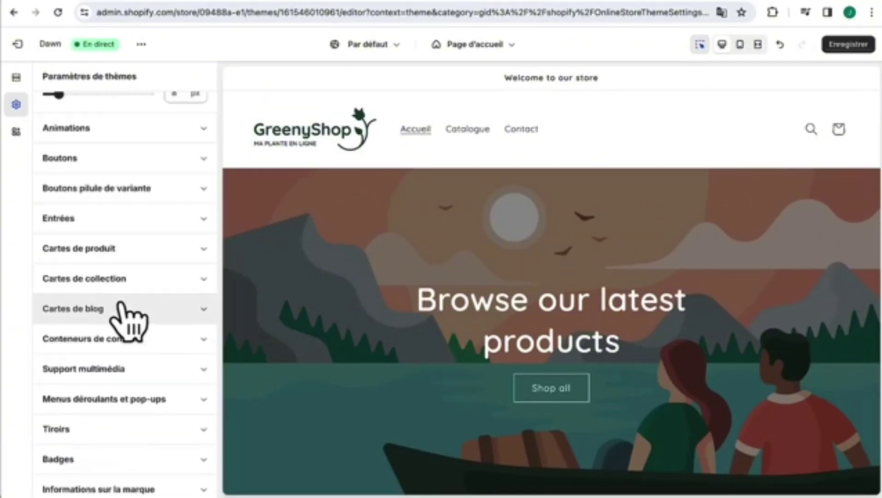
scroll(154, 167, up, 4)
scroll(157, 167, up, 3)
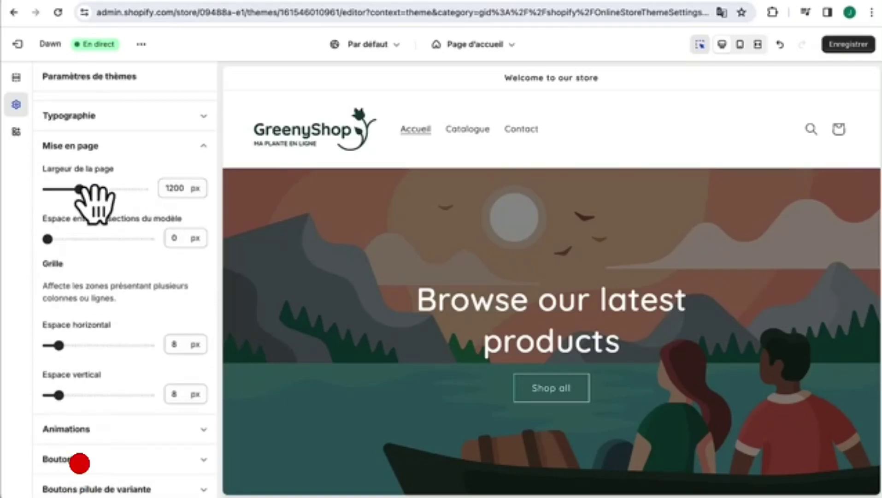
drag(79, 189, 95, 189)
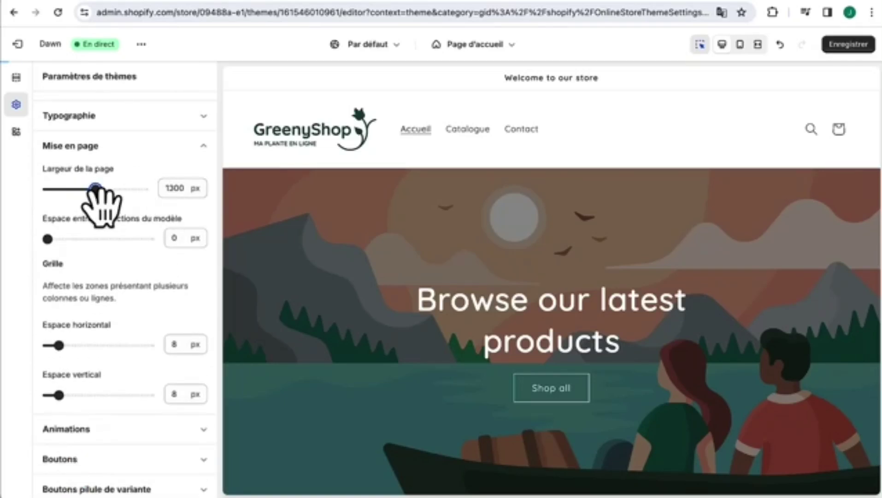
scroll(301, 317, down, 5)
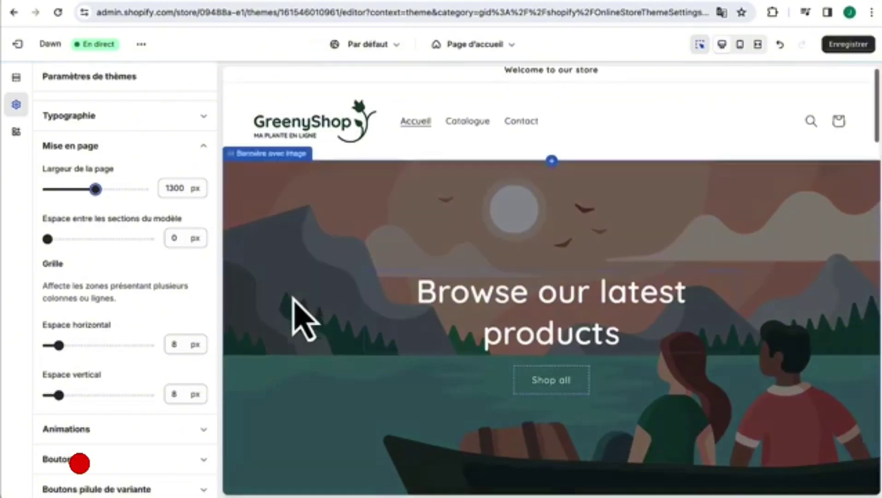
click(47, 238)
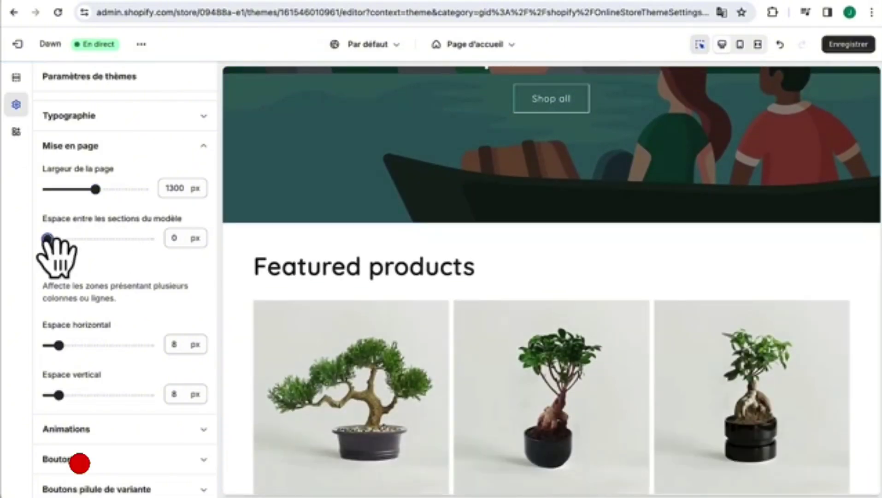
drag(47, 239, 108, 239)
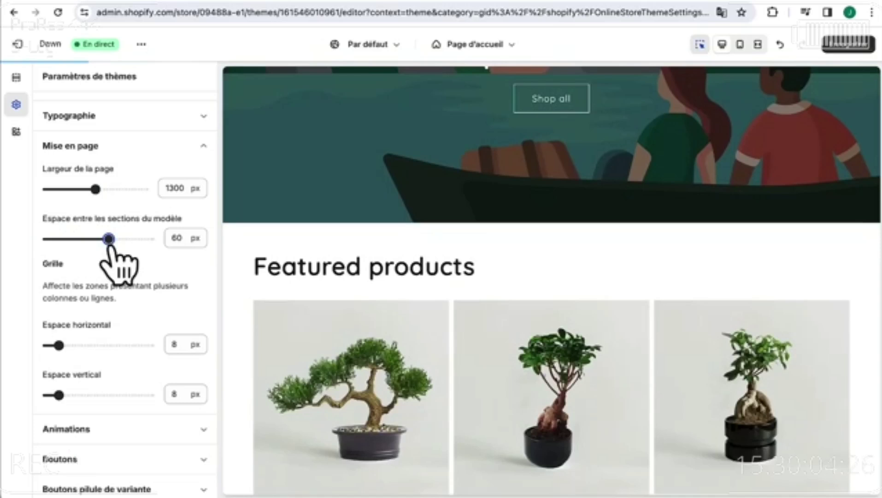
- Set the grid gaps to 20 px horizontal and 40 px vertical
scroll(142, 318, down, 3)
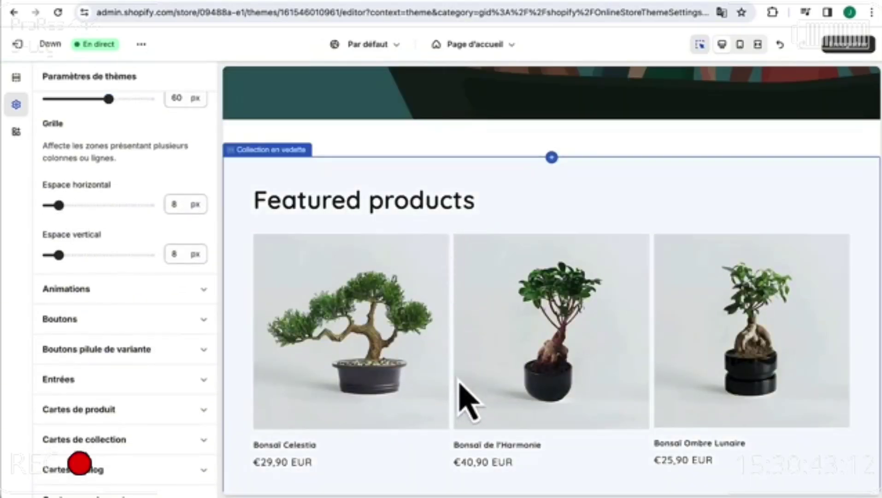
drag(59, 205, 92, 204)
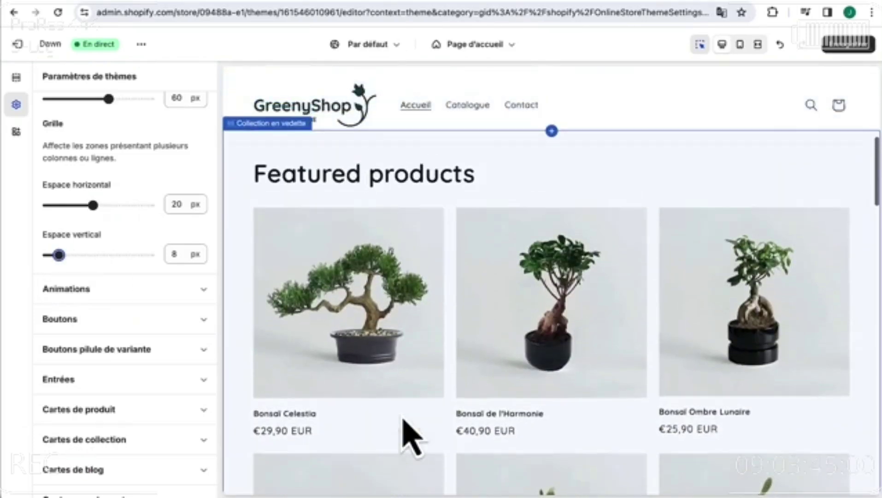
drag(58, 255, 211, 262)
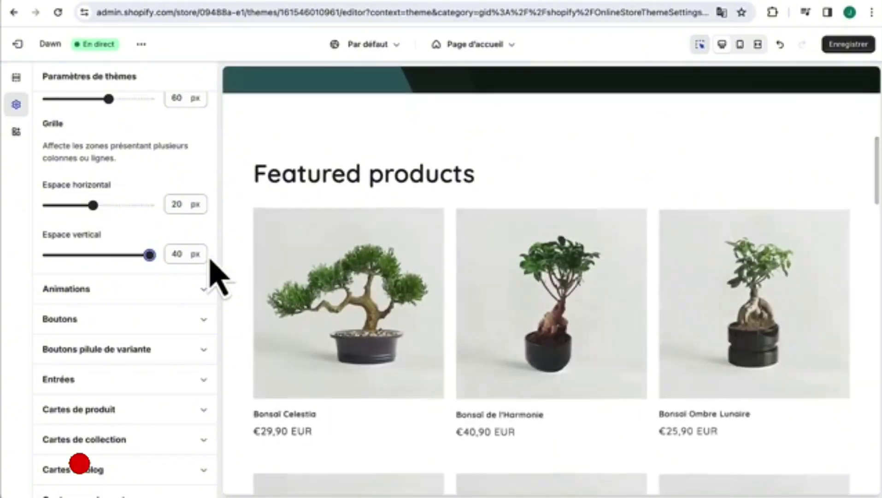
scroll(210, 261, down, 1)
scroll(390, 374, down, 3)
scroll(390, 374, down, 2)
scroll(390, 375, up, 1)
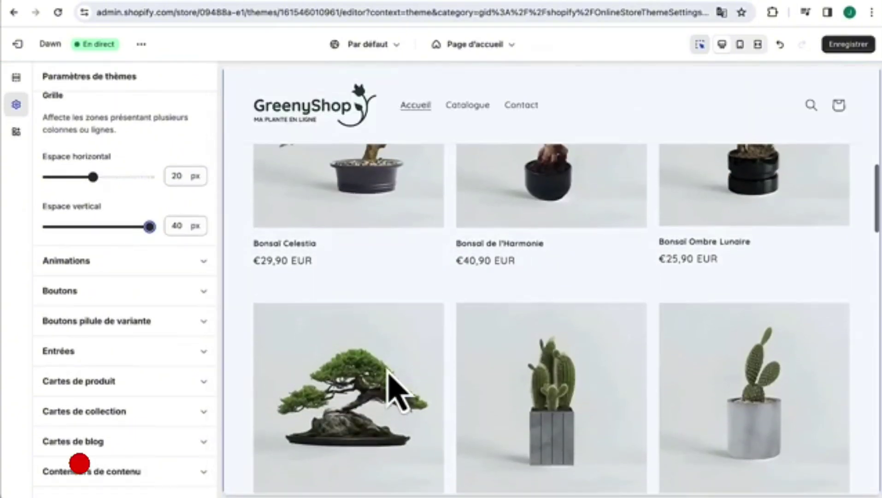
- Round the button corners to 10 px
click(147, 262)
scroll(156, 148, up, 4)
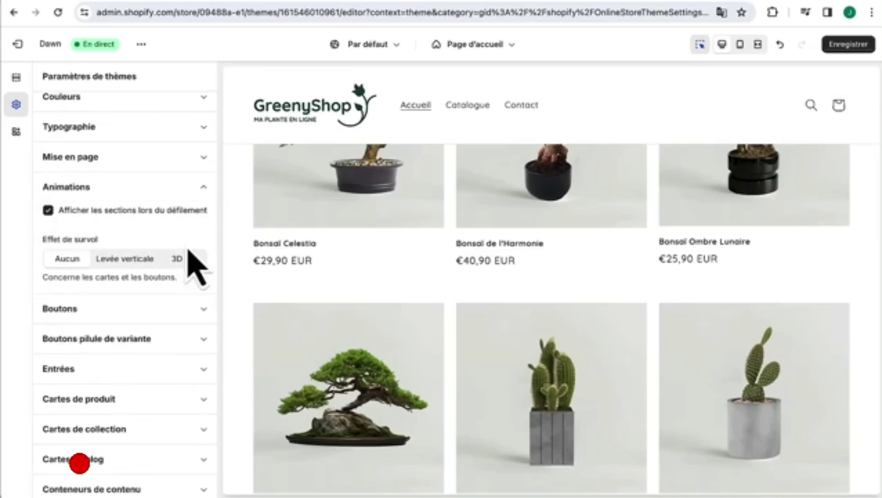
click(143, 308)
scroll(148, 318, down, 3)
scroll(147, 316, up, 2)
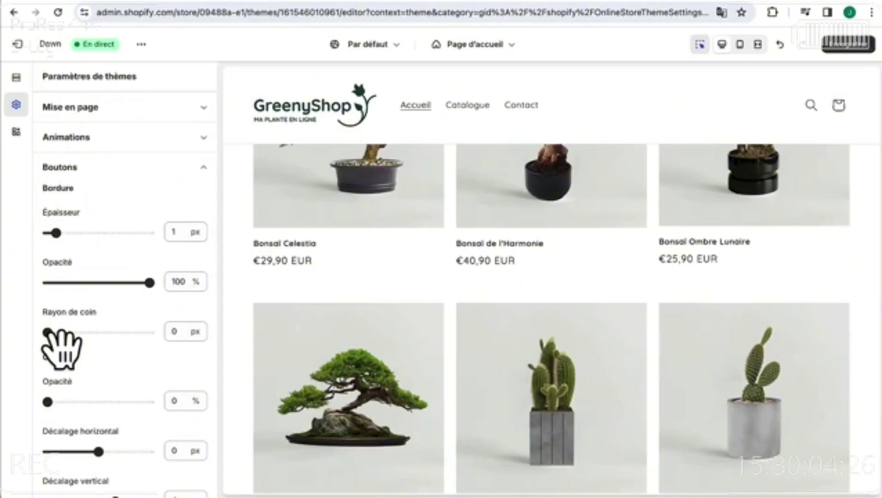
drag(48, 332, 73, 332)
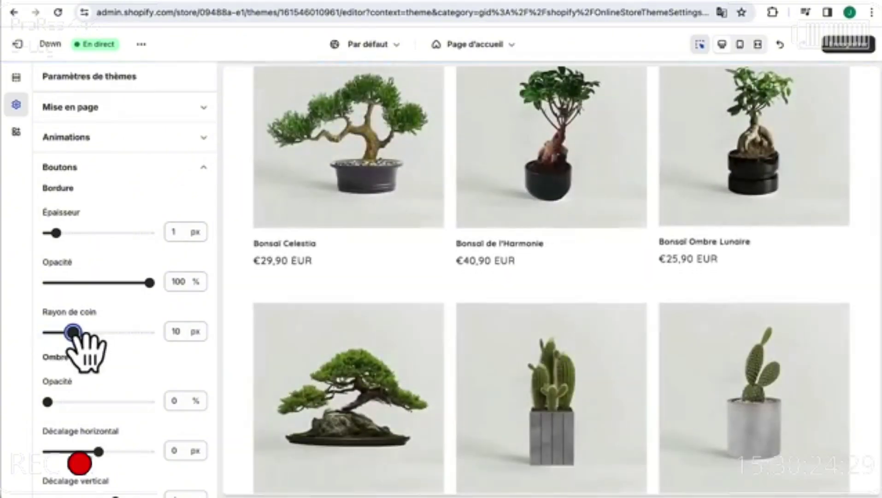
- Round the text field corners to 10 px, checking the e-mail box in the preview
scroll(124, 385, down, 6)
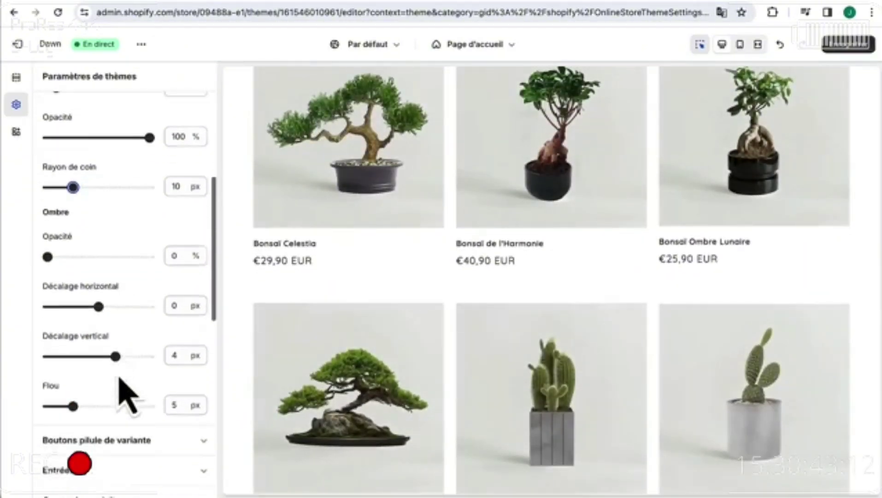
scroll(150, 290, up, 1)
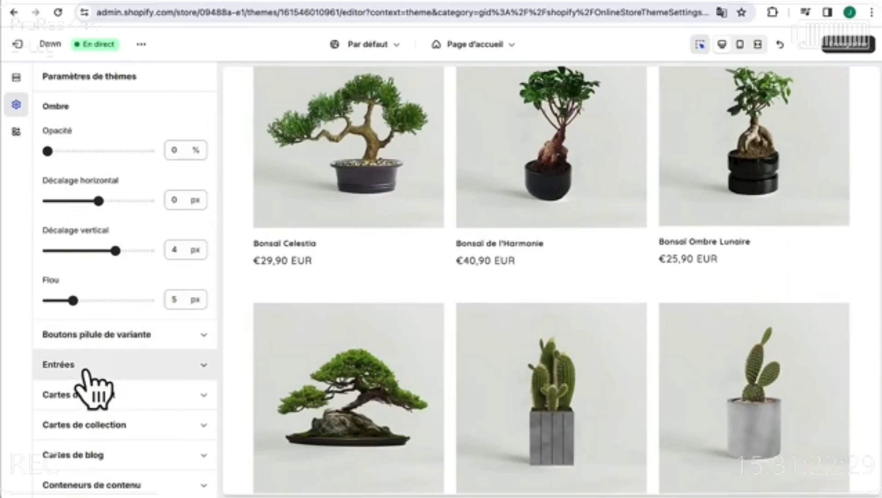
scroll(99, 376, up, 5)
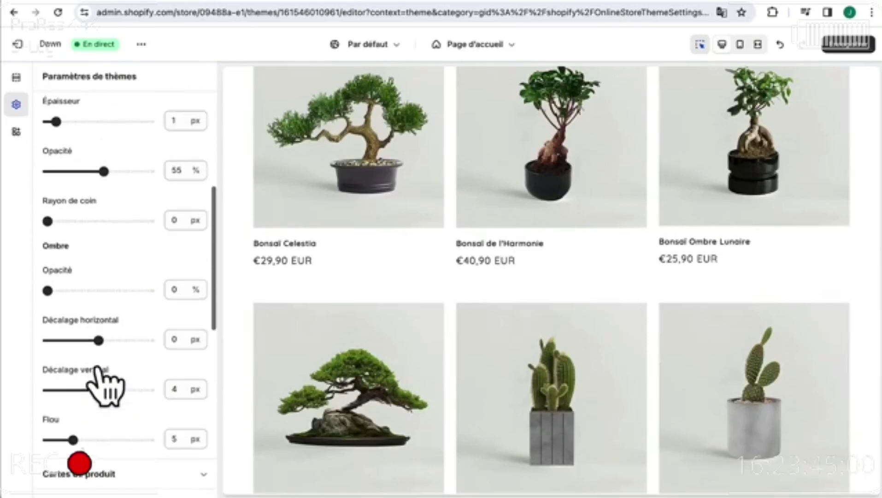
drag(47, 221, 73, 221)
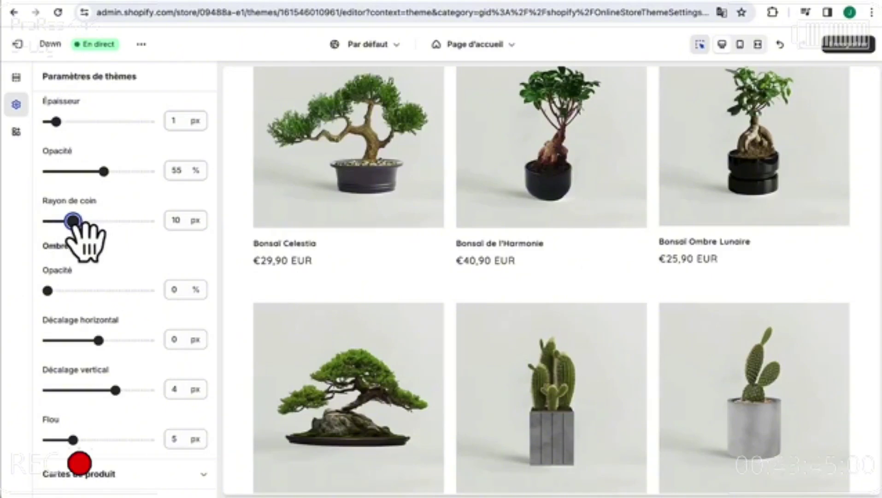
scroll(405, 424, down, 15)
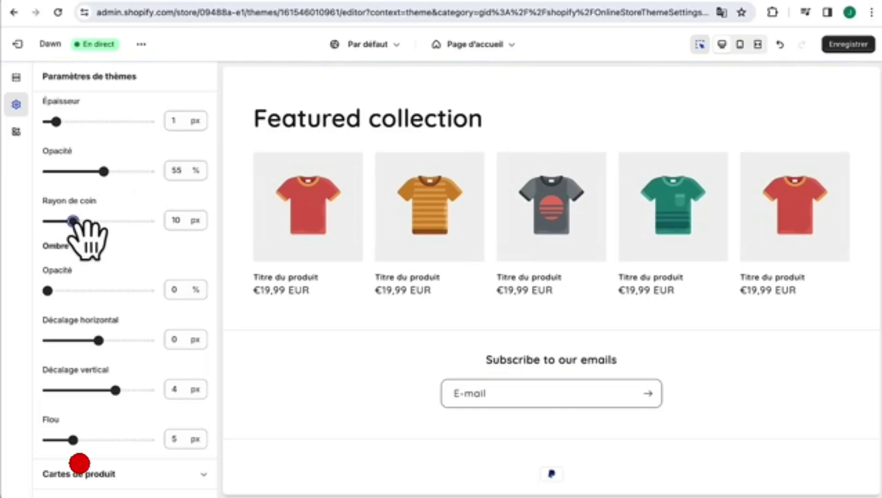
drag(72, 222, 22, 231)
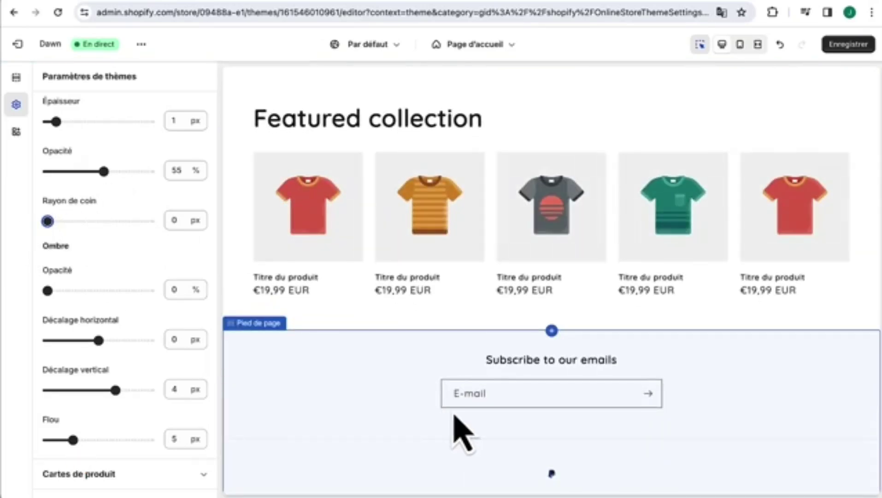
drag(48, 221, 78, 221)
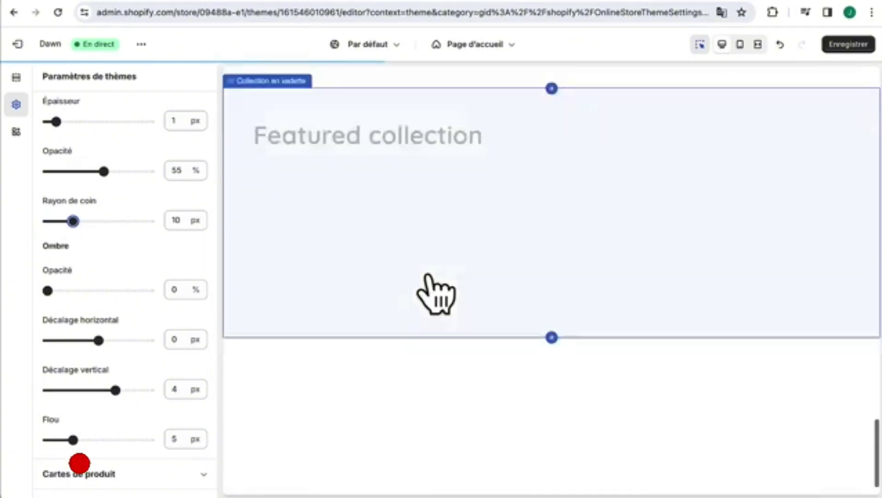
scroll(428, 276, up, 10)
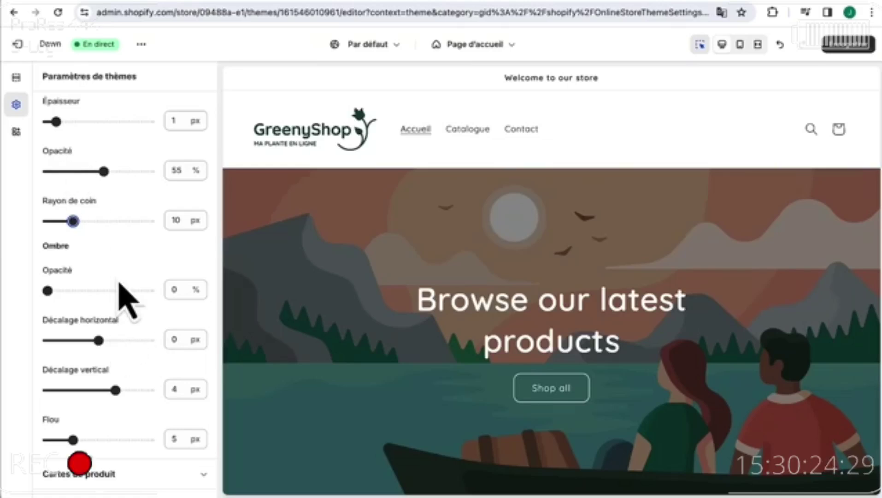
scroll(119, 282, down, 4)
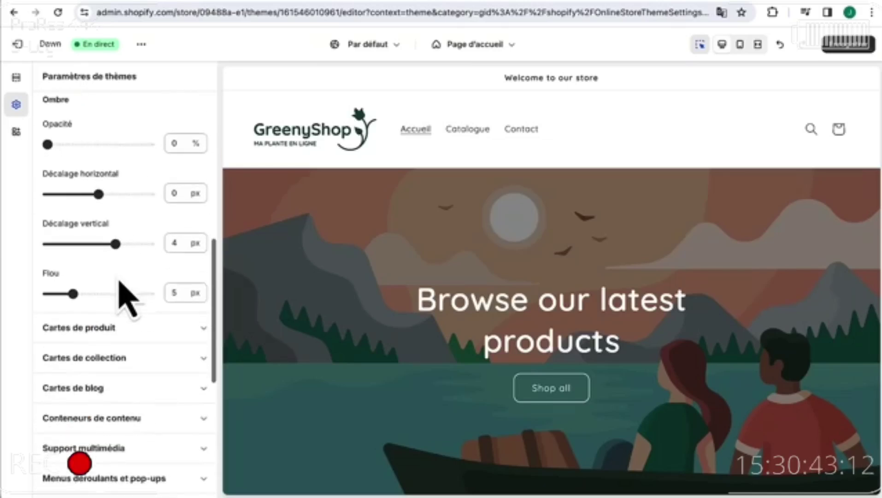
- Set the corner radius for product, collection and blog cards
click(110, 328)
scroll(116, 346, down, 2)
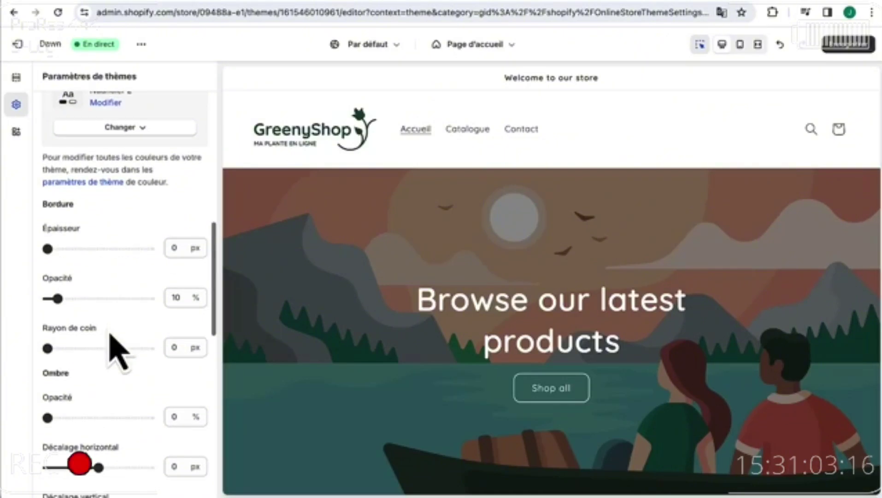
drag(47, 348, 78, 349)
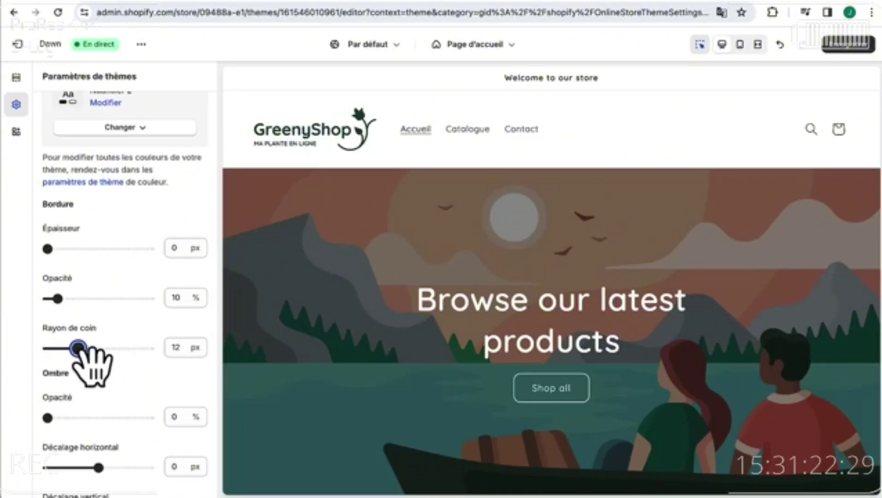
scroll(102, 310, down, 7)
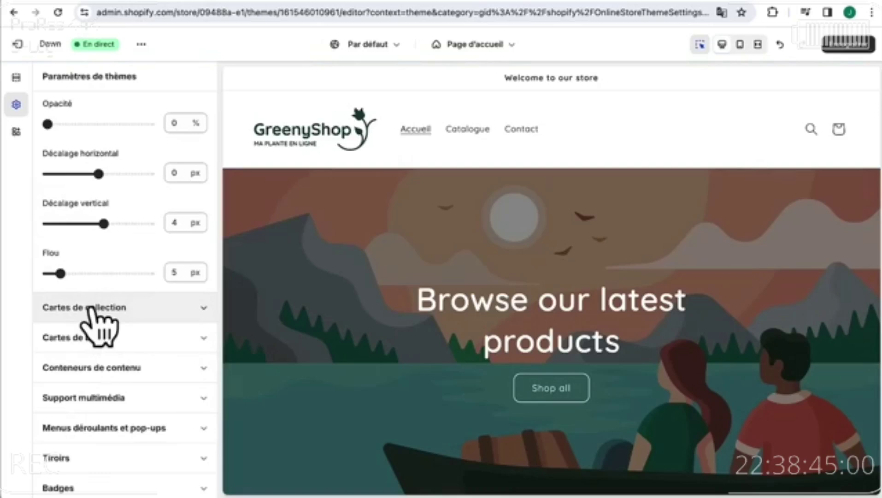
click(90, 309)
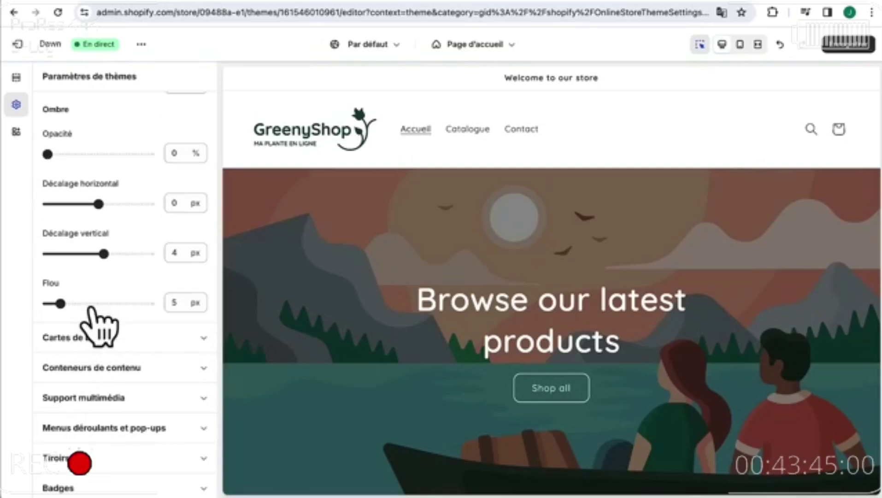
scroll(136, 242, up, 3)
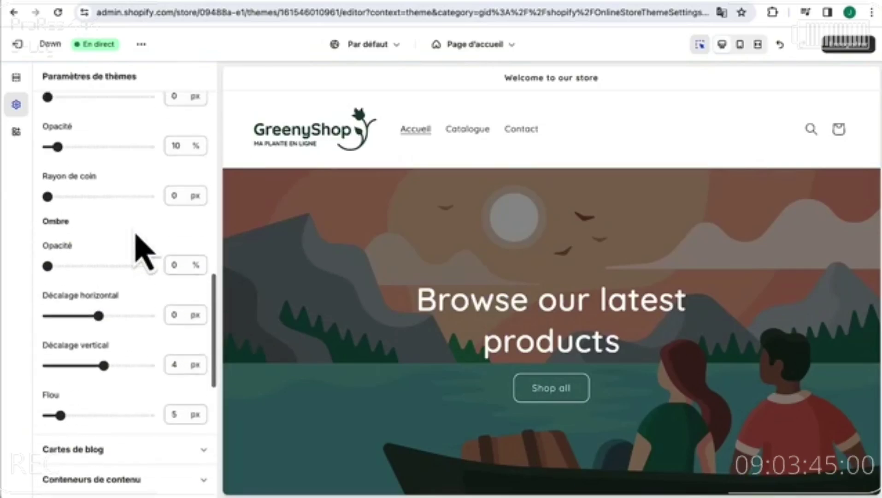
click(172, 219)
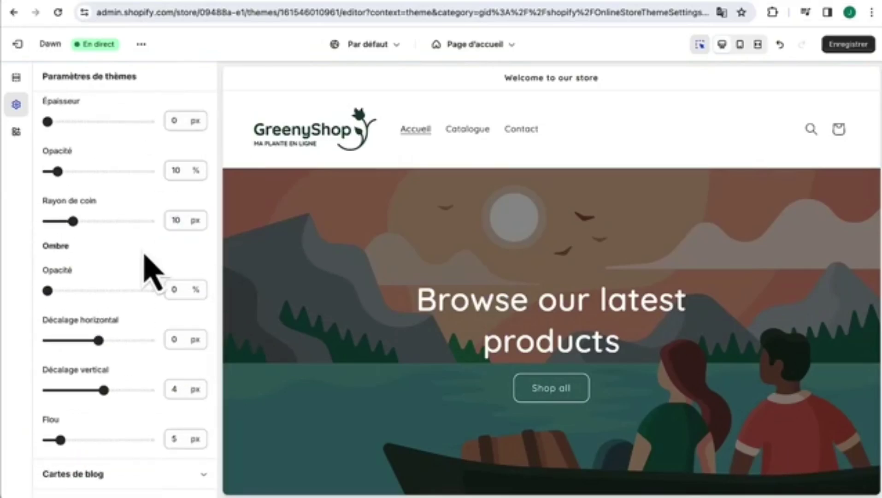
scroll(138, 364, down, 3)
click(138, 362)
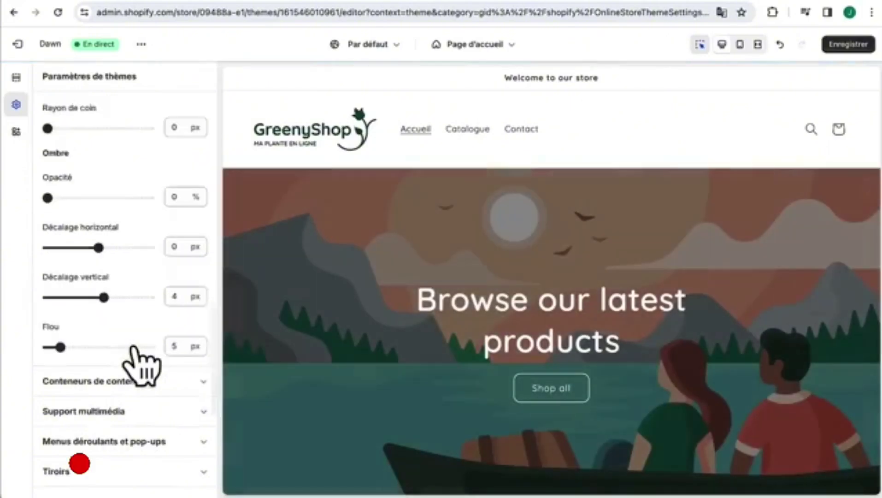
scroll(167, 249, up, 3)
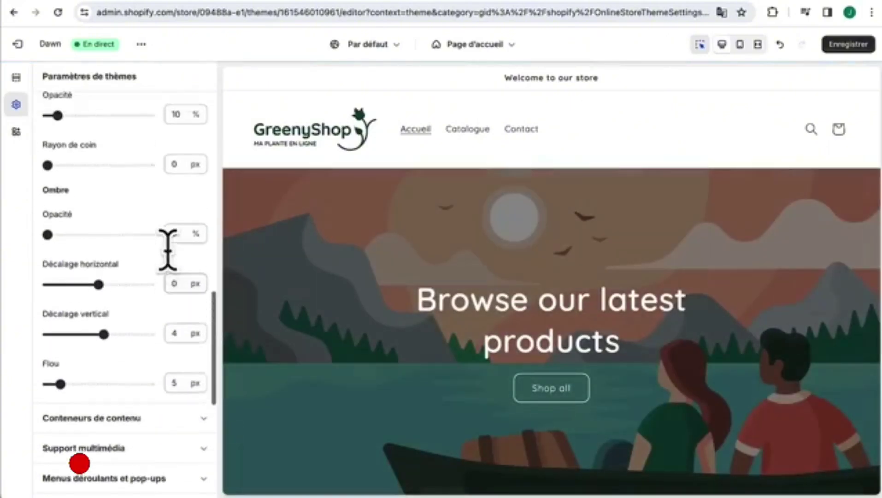
click(176, 198)
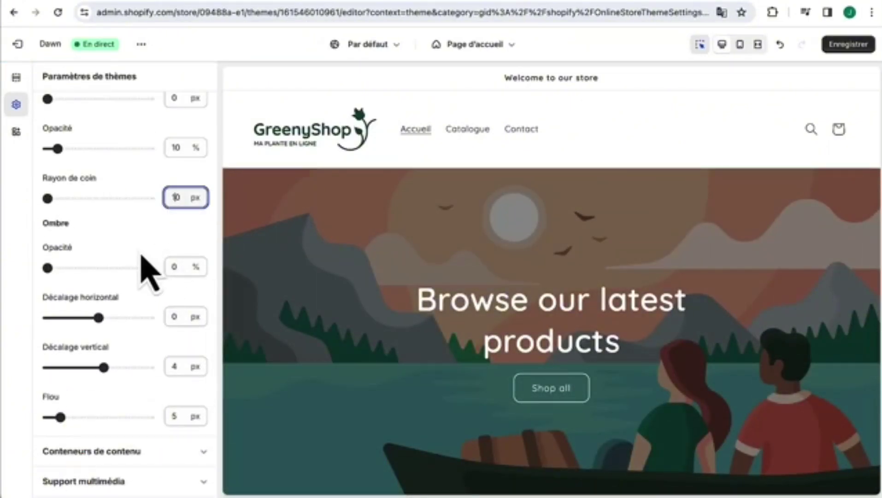
- Set the corner radius for content containers
scroll(147, 262, down, 5)
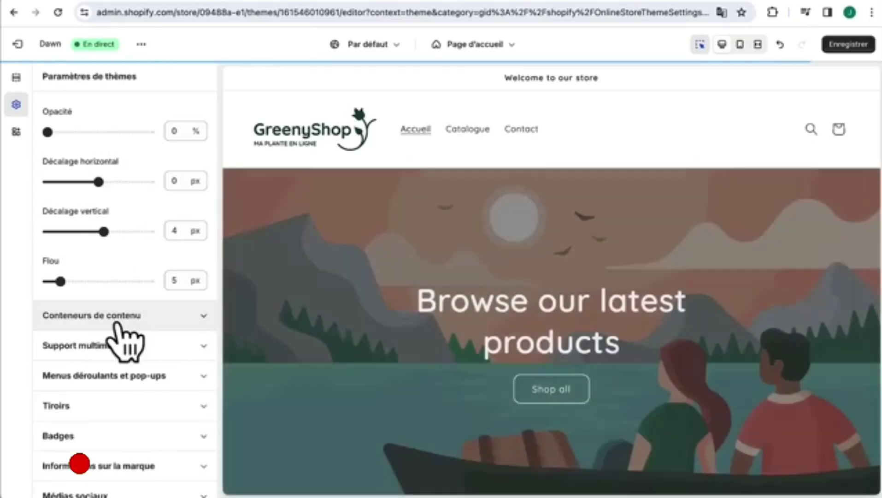
click(115, 317)
scroll(136, 214, up, 8)
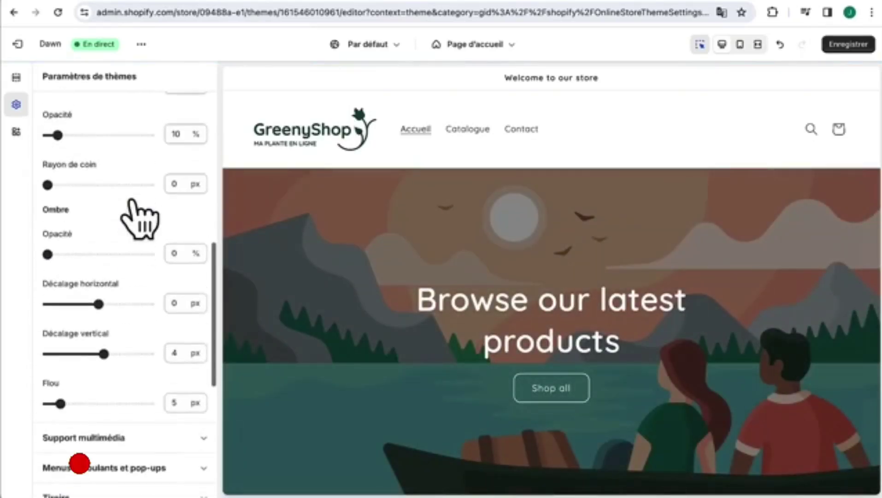
scroll(138, 217, up, 3)
scroll(138, 217, down, 1)
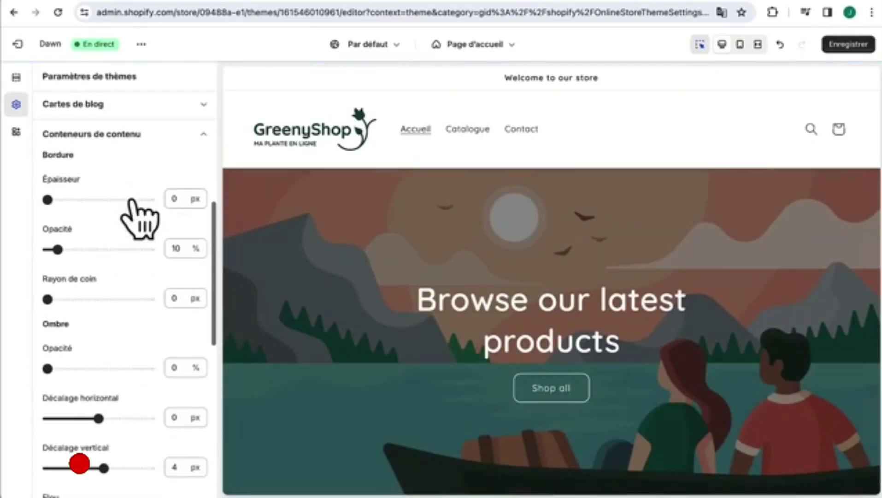
scroll(139, 219, down, 1)
click(171, 277)
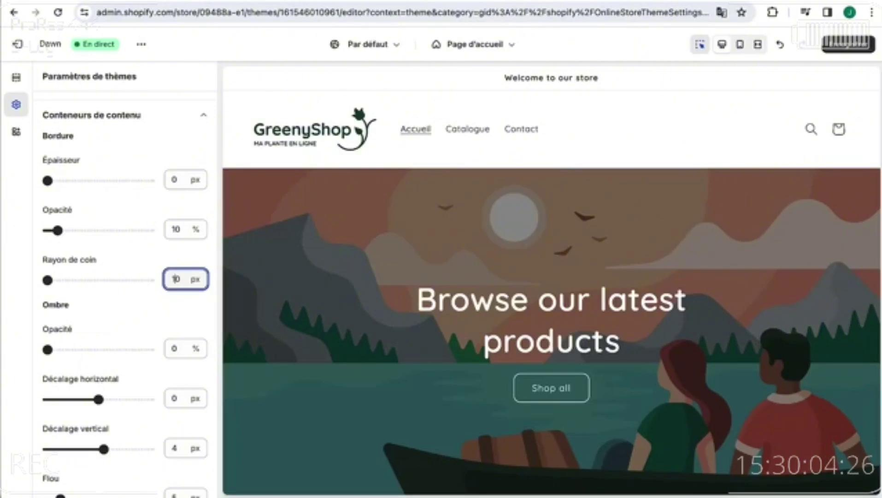
scroll(119, 332, down, 4)
- Review the media settings and set the dropdown menu corner radius, then check drawer settings
click(108, 405)
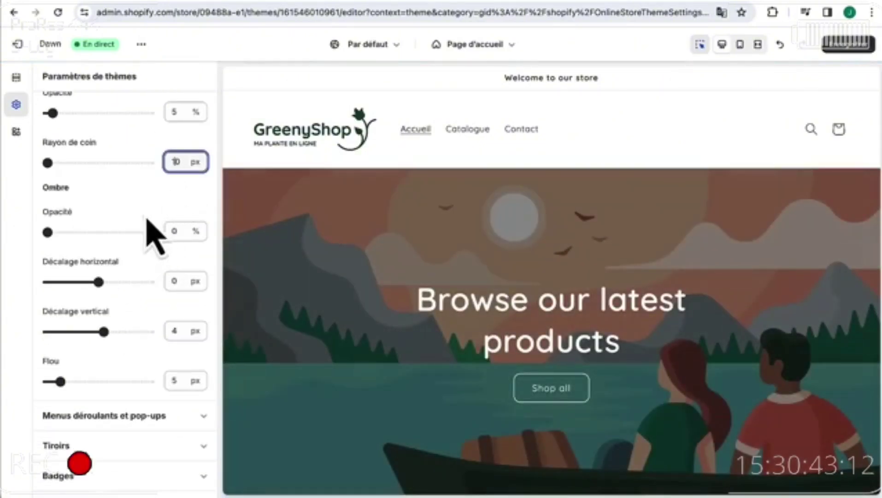
scroll(138, 286, down, 5)
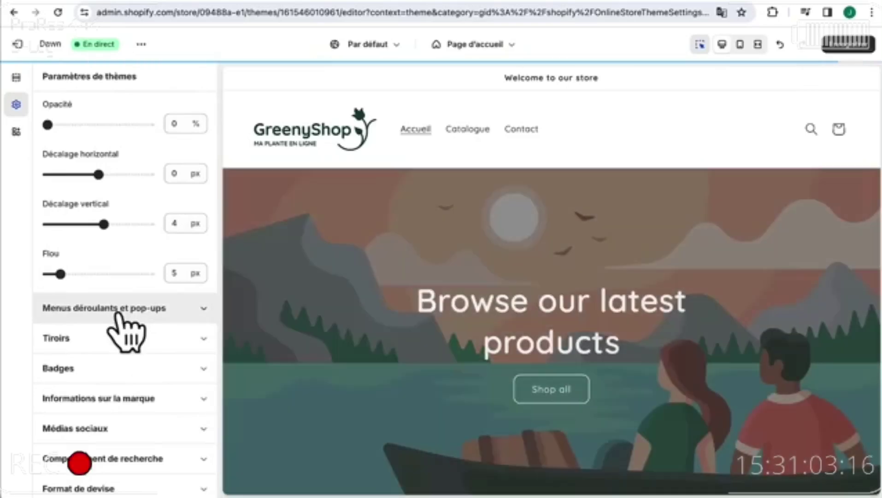
click(118, 308)
scroll(121, 327, up, 2)
click(173, 182)
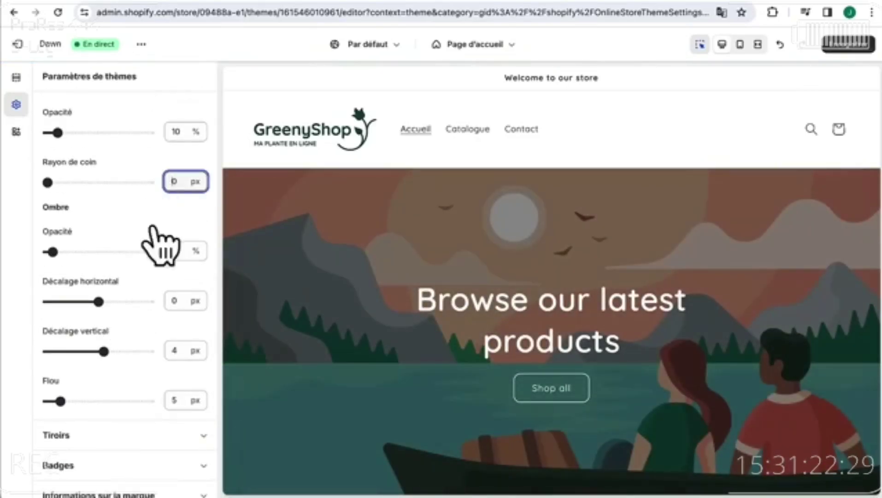
scroll(138, 353, down, 3)
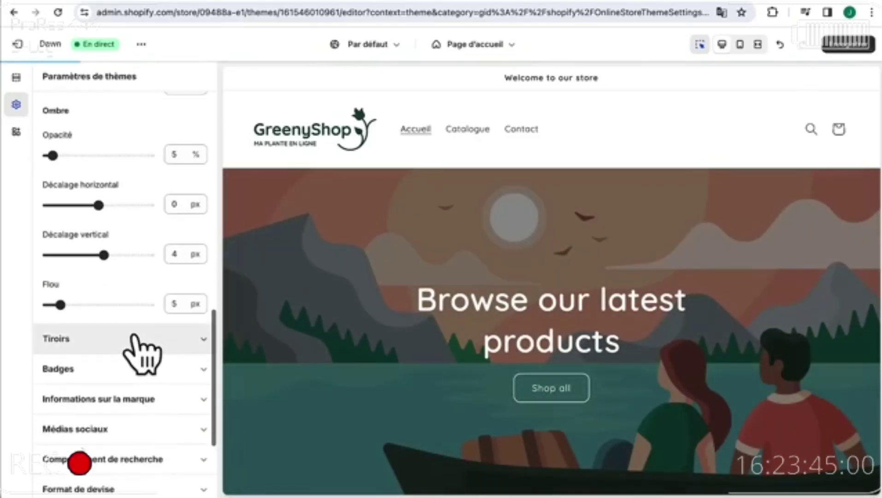
click(135, 337)
scroll(127, 301, up, 1)
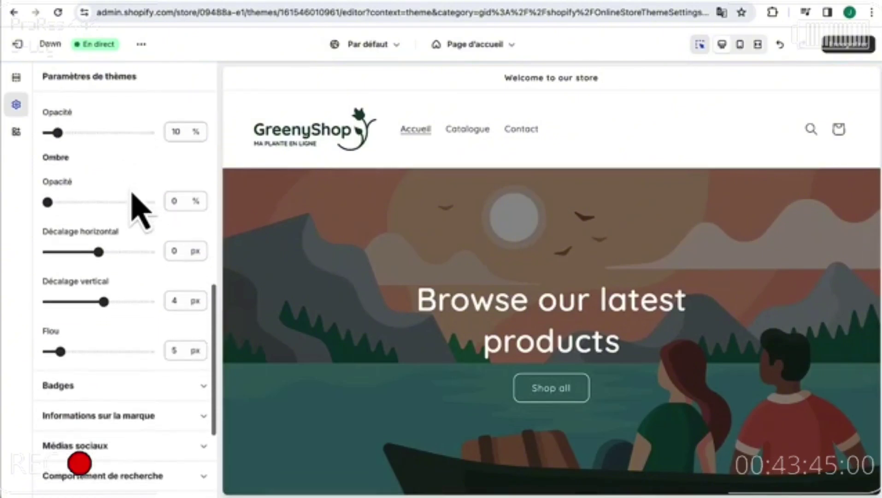
scroll(132, 191, down, 1)
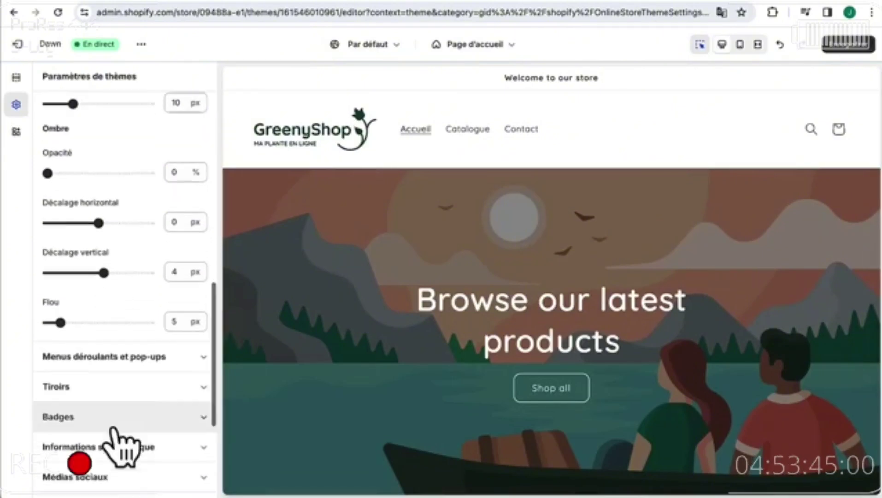
scroll(114, 429, down, 1)
scroll(118, 433, down, 3)
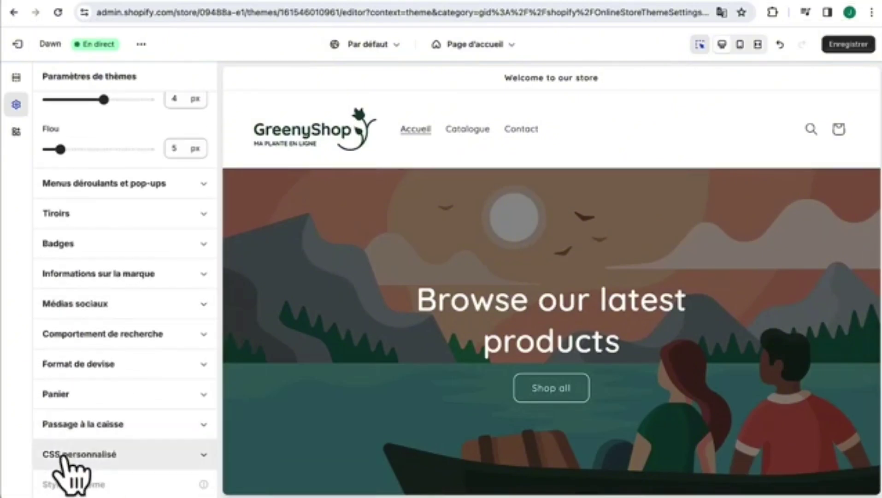
- Set the checkout accent and button colours to dark green #17463F and save the theme
click(104, 425)
scroll(109, 450, down, 15)
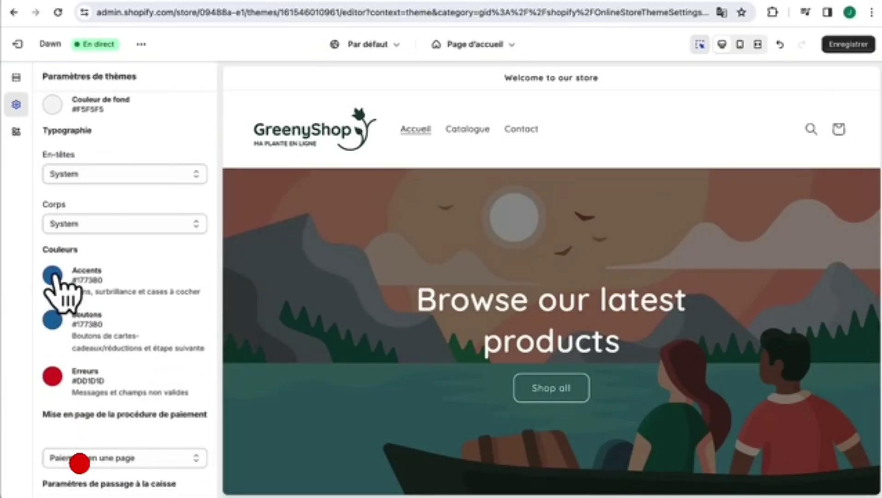
click(53, 280)
click(56, 198)
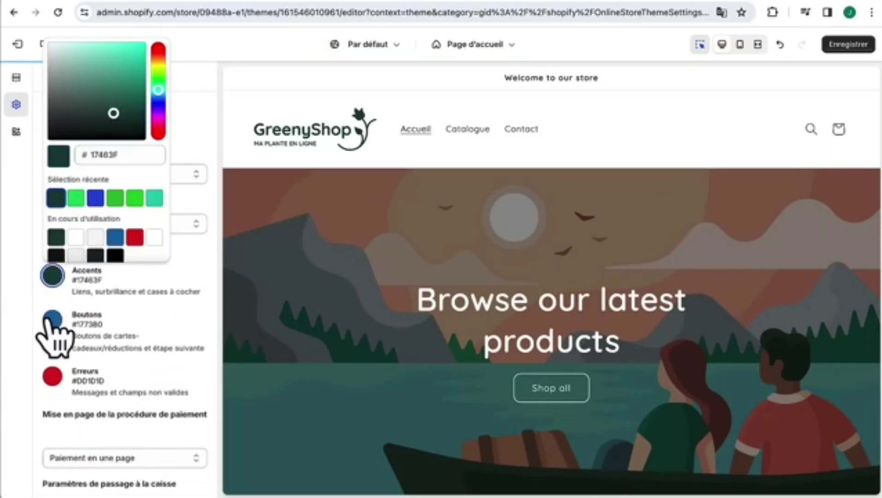
click(53, 320)
click(57, 232)
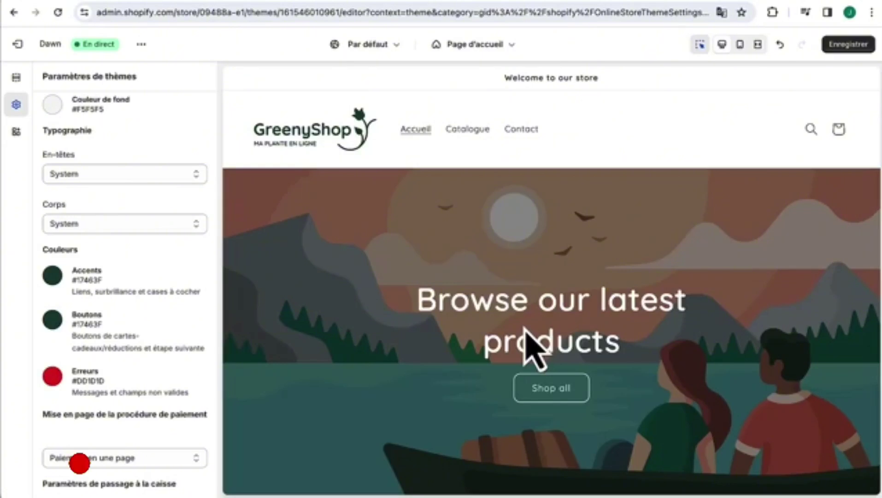
click(845, 48)
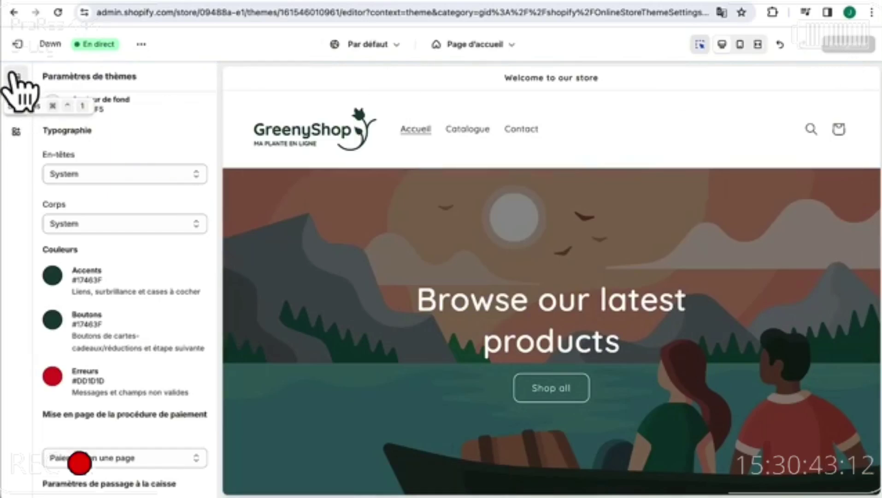
- Replace the announcement text with 'Livraison Gratuite à partir de 50€'
click(16, 77)
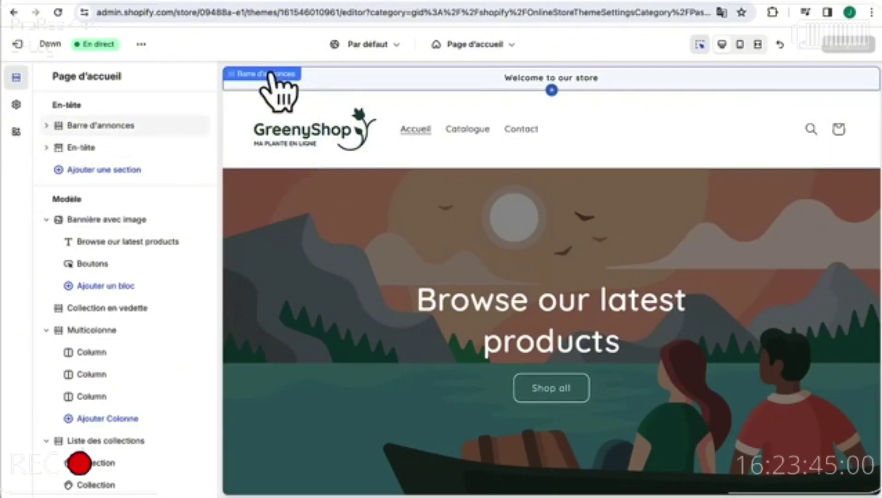
click(275, 74)
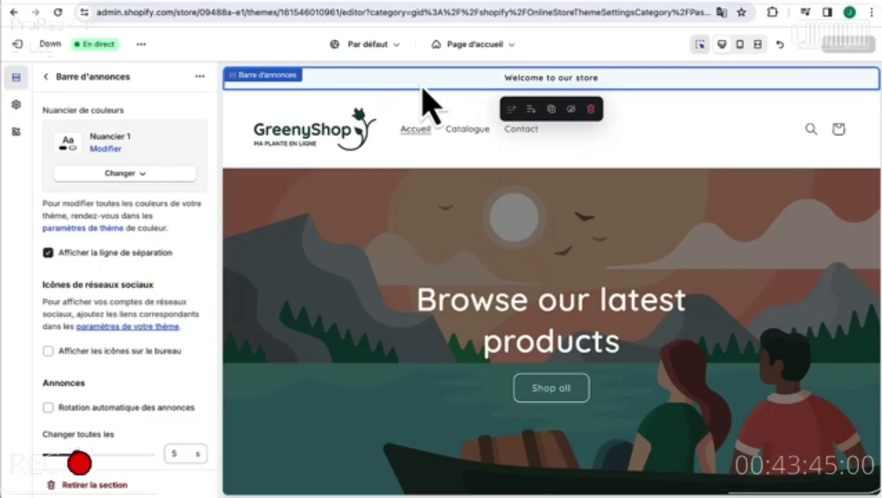
click(295, 77)
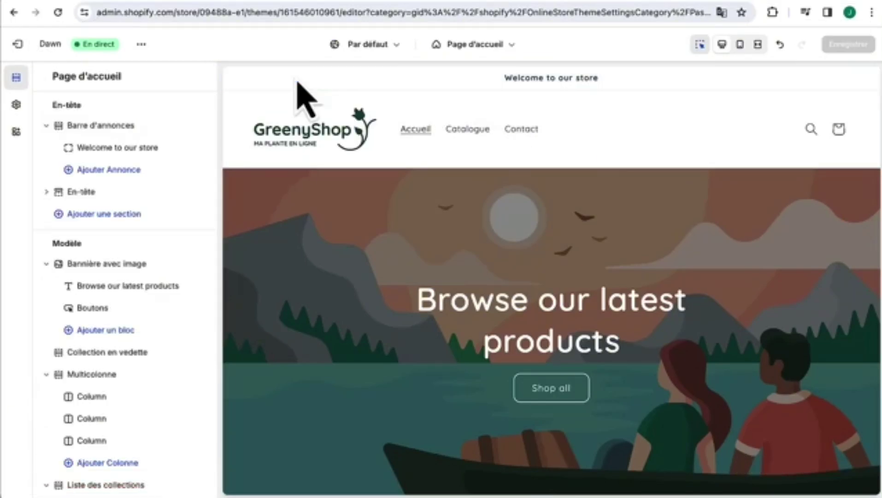
click(134, 148)
click(154, 129)
drag(155, 129, 47, 125)
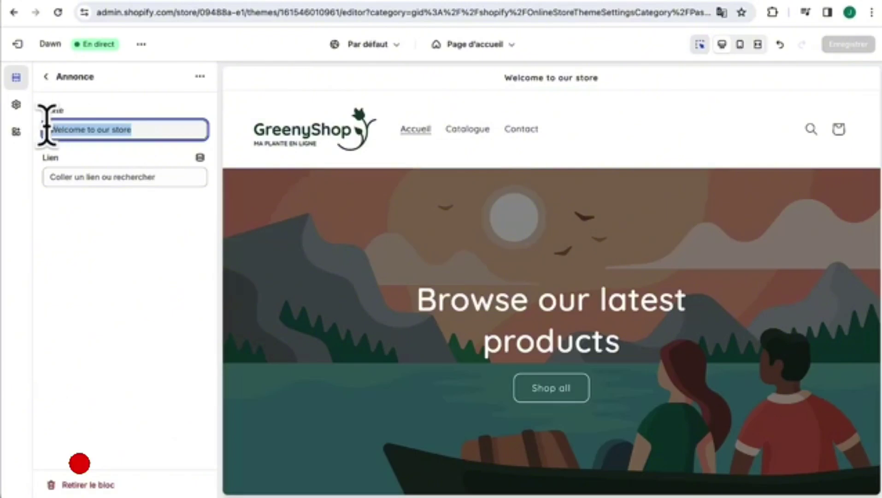
text(Livraison Gratuite à partir de 50€)
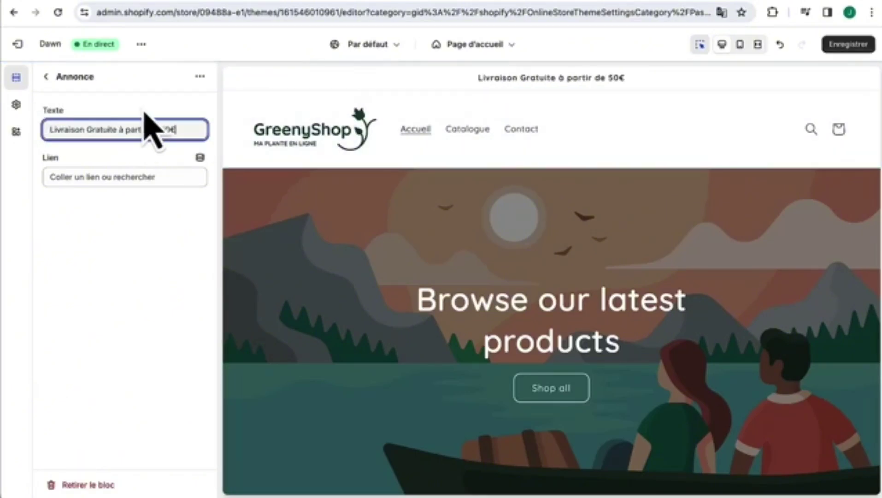
- Apply the dark green Nuancier 5 colour scheme to the announcement bar
click(46, 76)
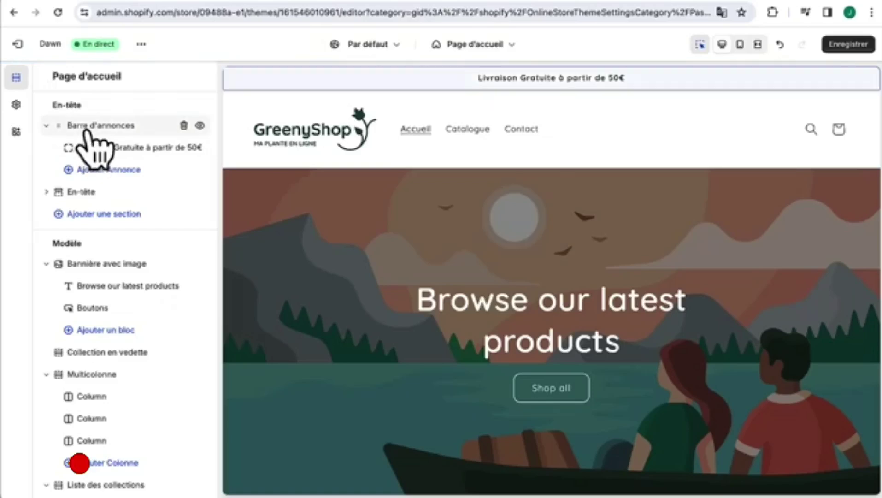
click(91, 137)
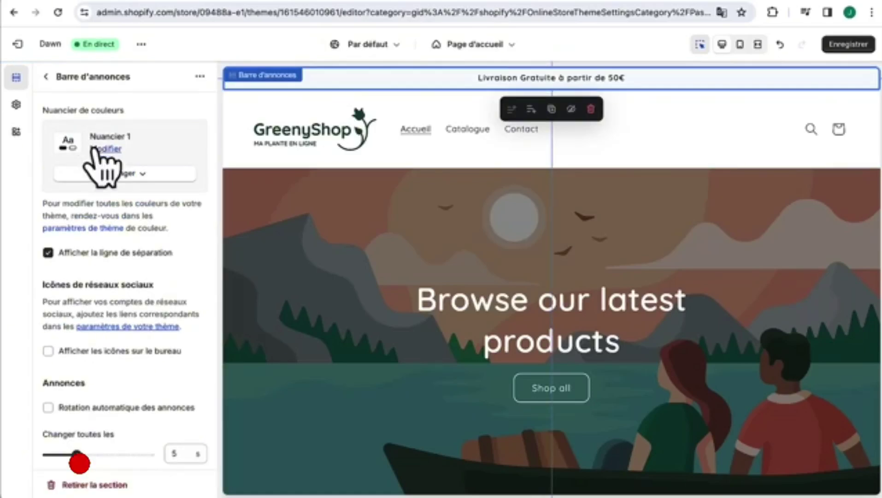
click(129, 174)
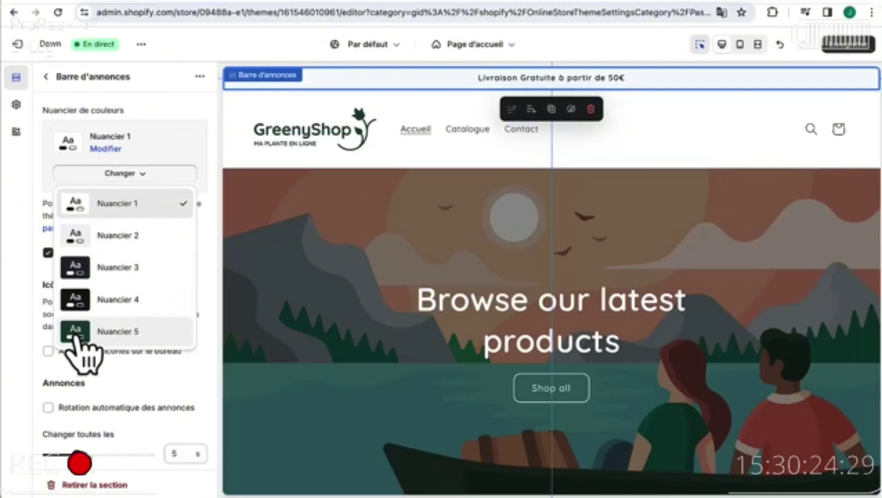
click(76, 338)
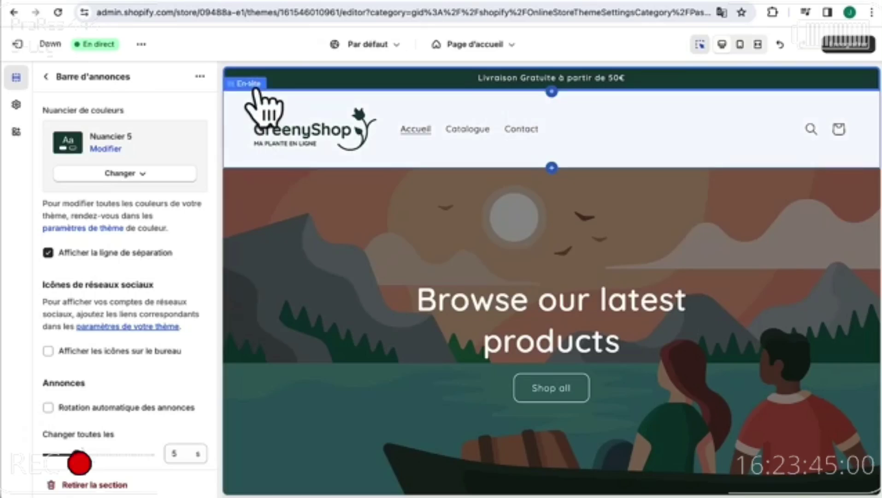
- Set the header's desktop logo position to 'En haut au centre' (top centre)
click(254, 90)
click(133, 130)
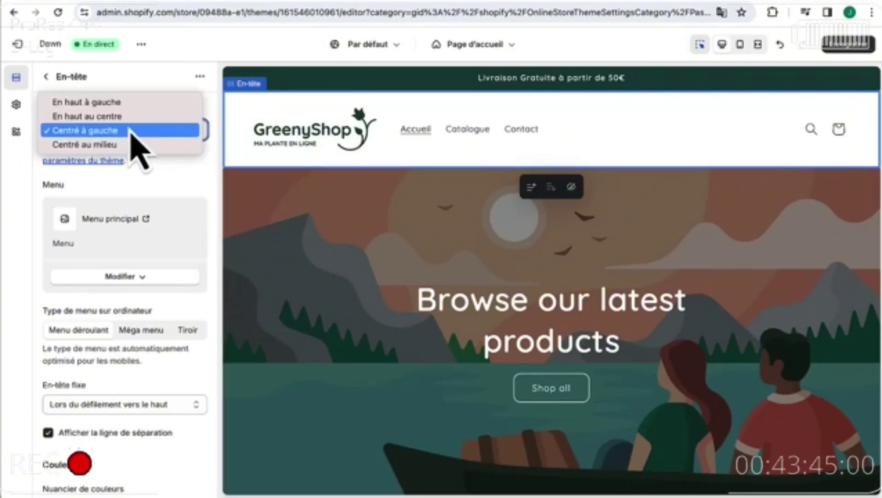
key(Up)
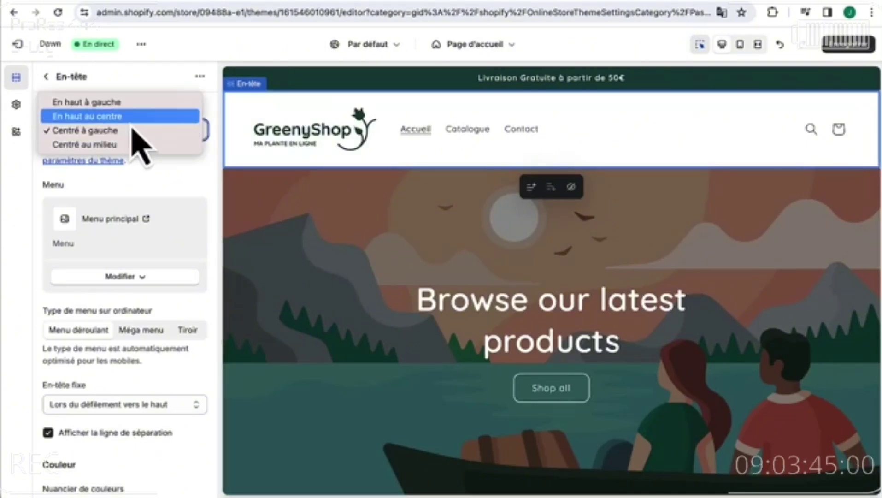
key(Return)
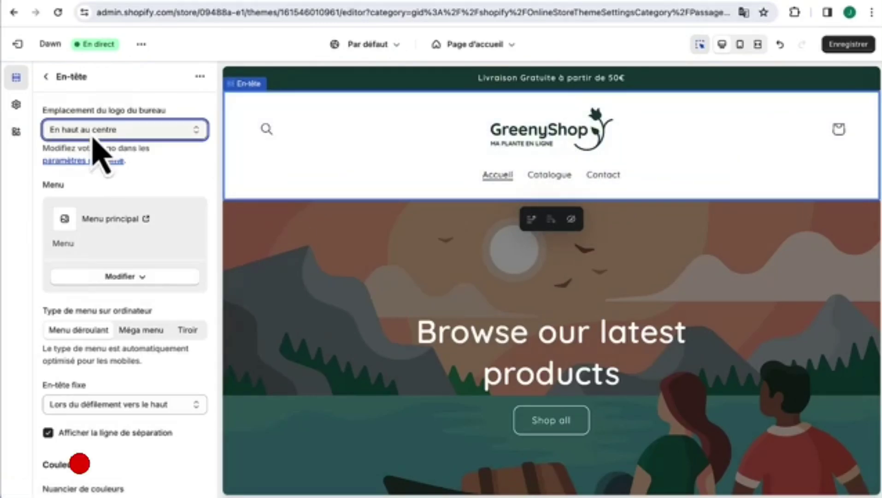
click(46, 77)
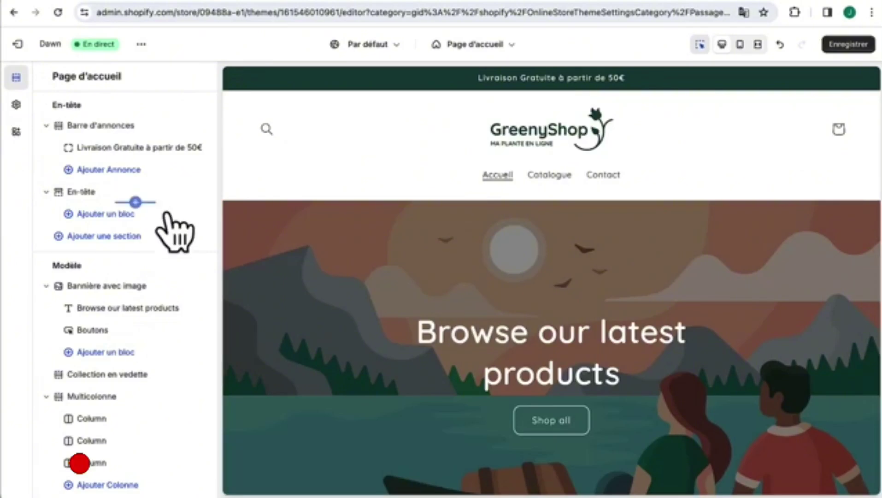
scroll(295, 370, down, 7)
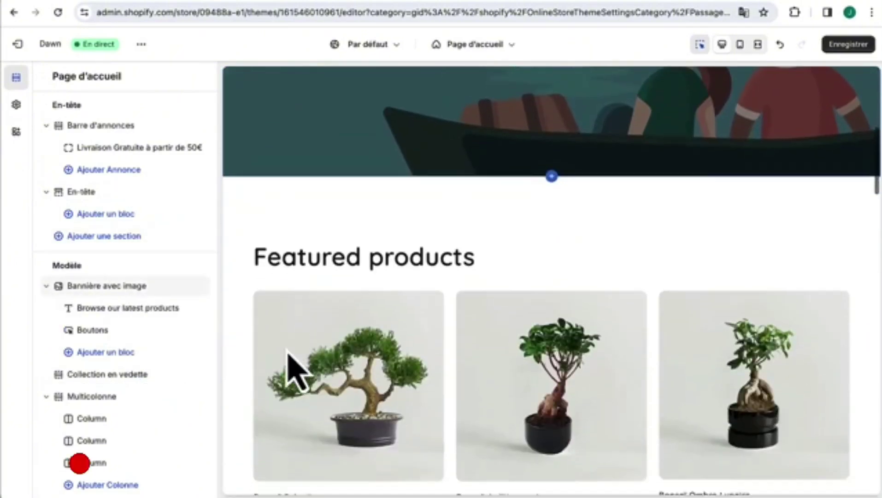
scroll(296, 370, down, 10)
scroll(295, 373, up, 6)
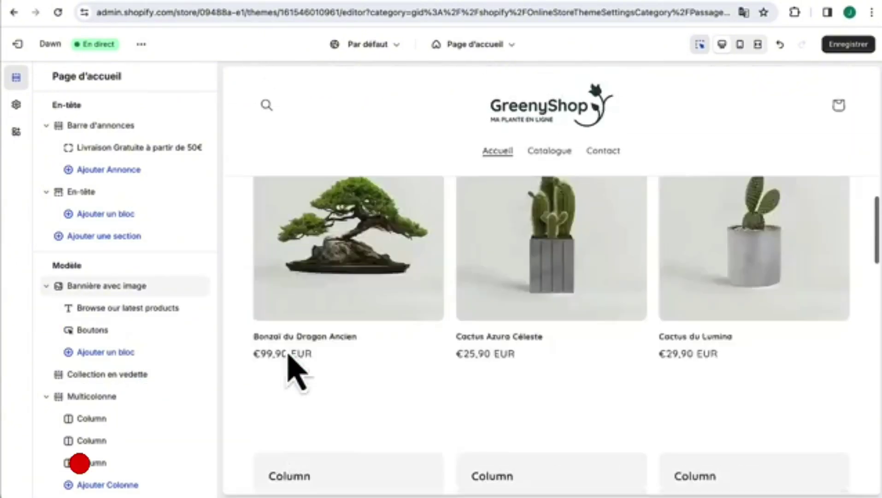
scroll(289, 355, up, 6)
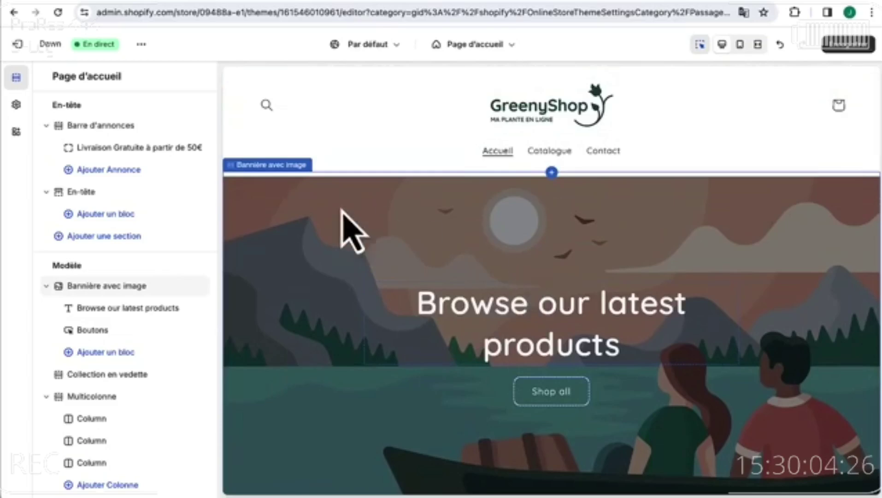
scroll(316, 348, up, 1)
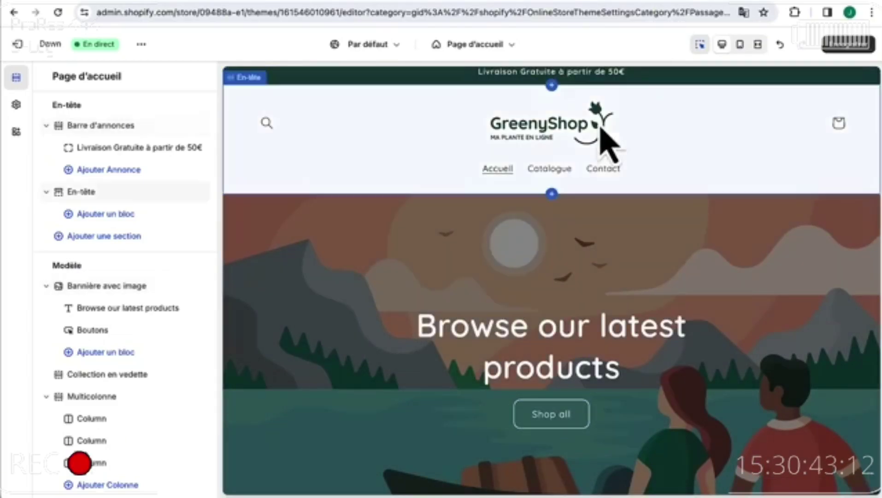
scroll(428, 286, down, 1)
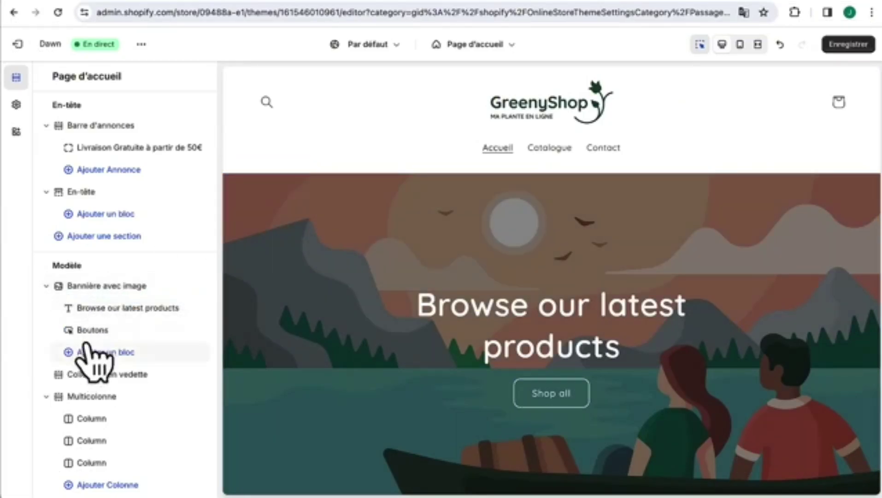
- Use the composition-elegante living-room plants photo as the banner image, with a 60% overlay
click(104, 287)
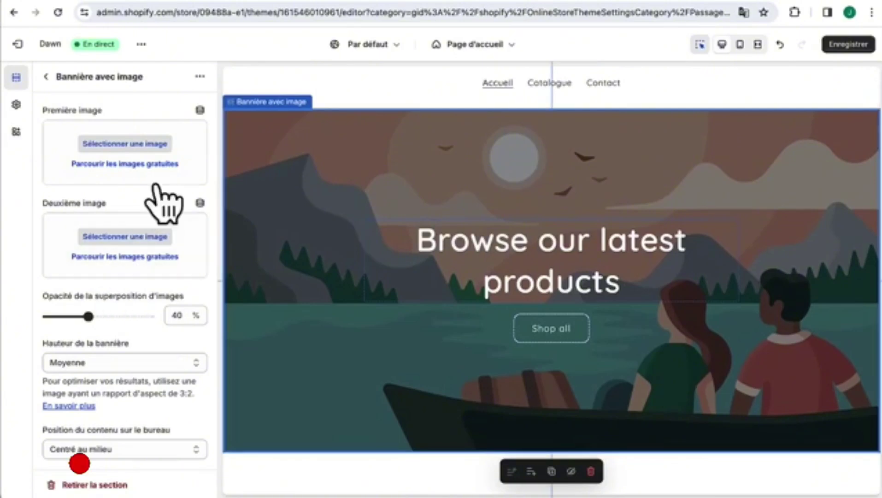
click(147, 146)
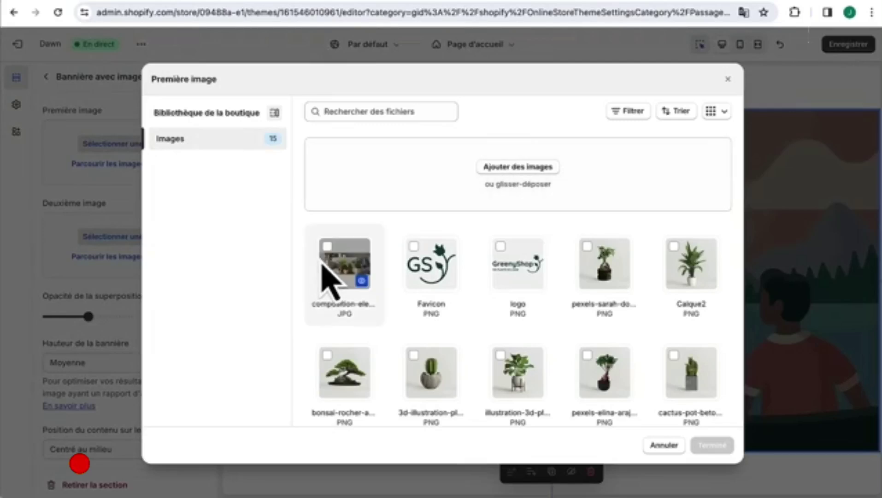
click(328, 248)
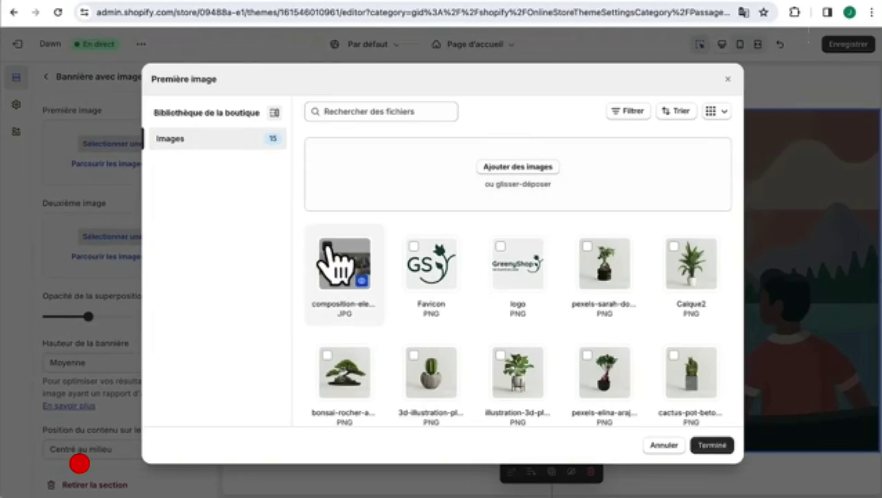
click(712, 445)
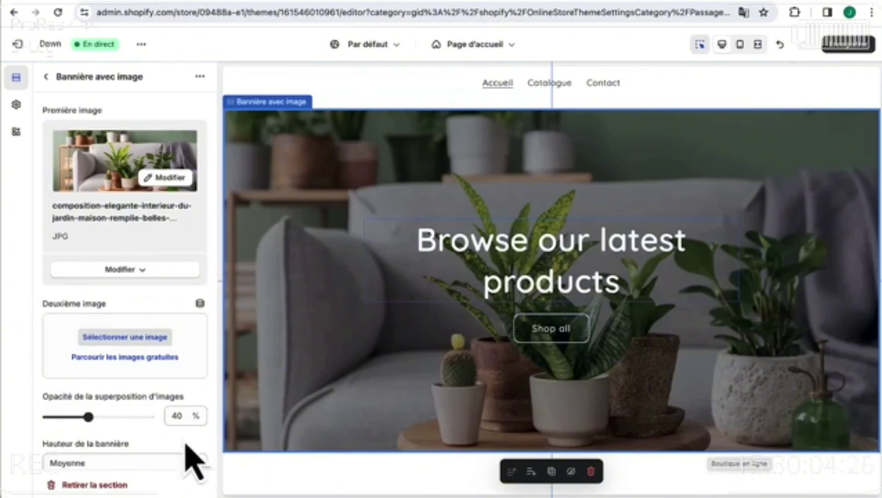
drag(88, 416, 111, 417)
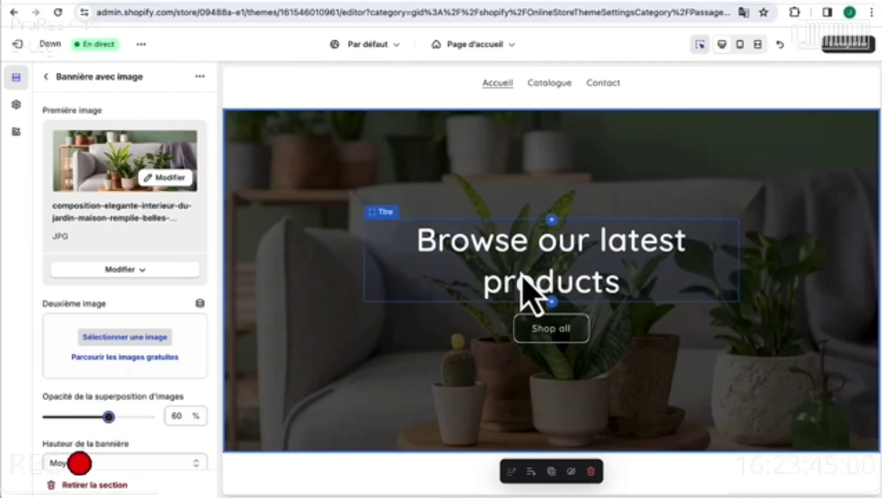
click(45, 83)
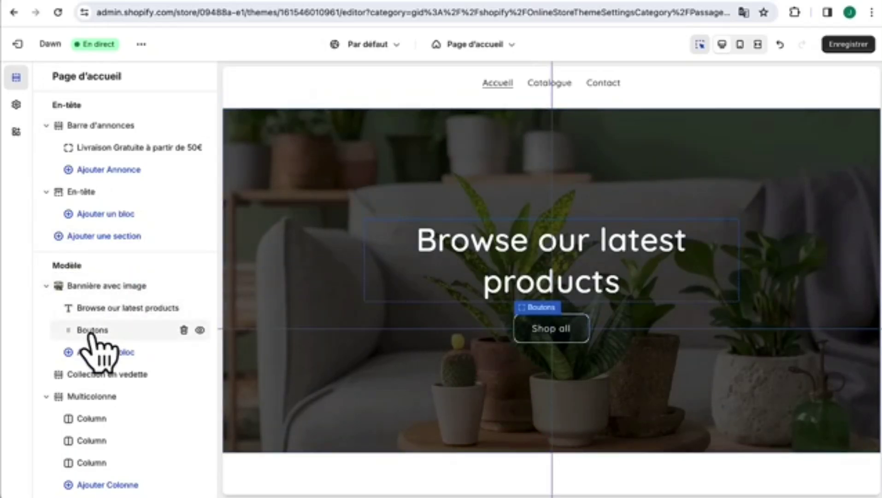
- Add a text block to the image banner and place it above the buttons
click(99, 355)
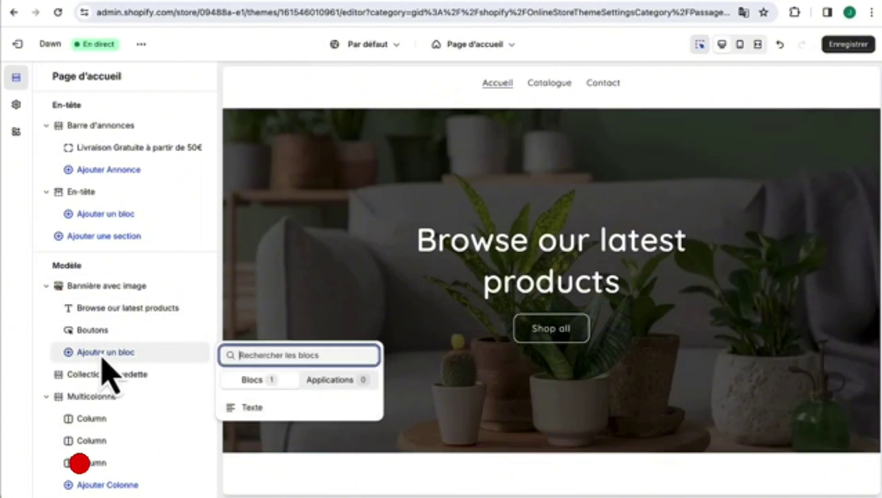
click(277, 410)
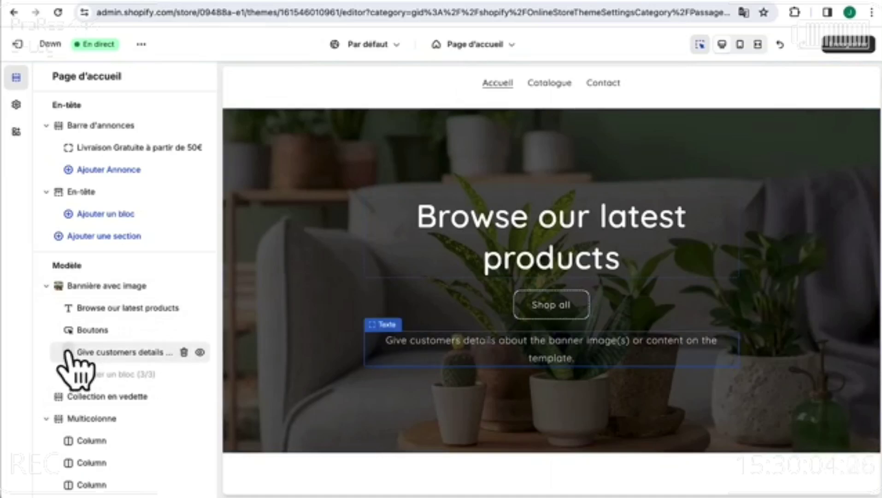
mouse_move(76, 353)
mouse_down()
mouse_move(82, 344)
mouse_move(71, 344)
mouse_up()
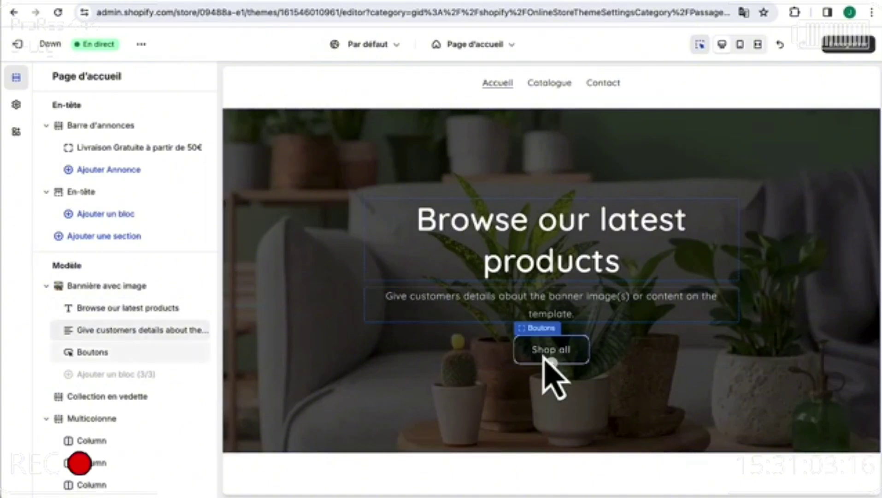
- Retitle the banner 'GreenyShop, la plante made in France' and paste the French plant description
click(390, 199)
triple_click(150, 161)
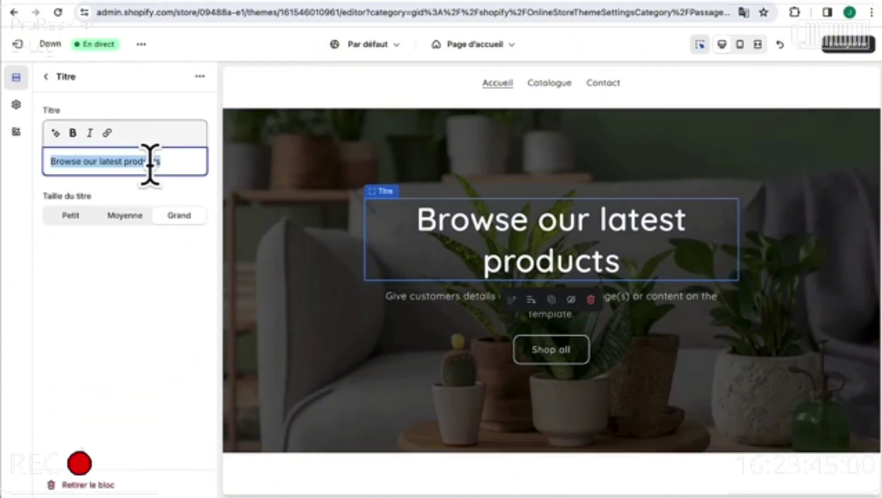
text(GreenyShop, la plante made in France)
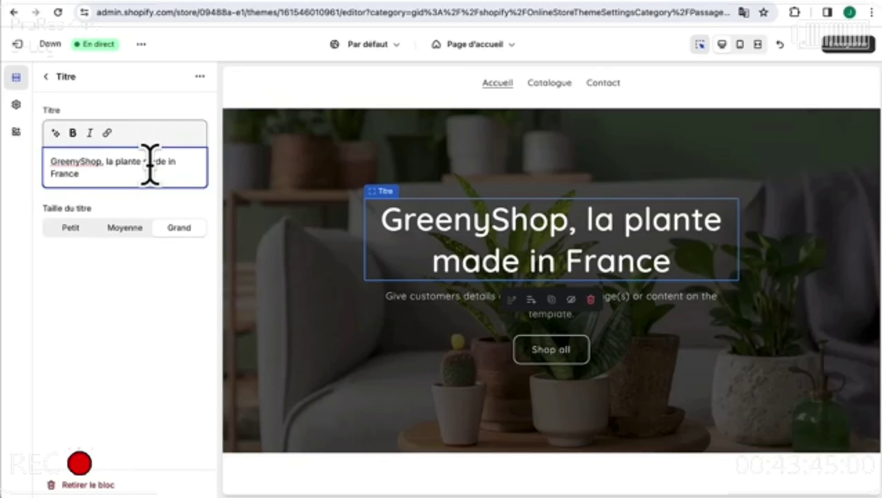
click(408, 305)
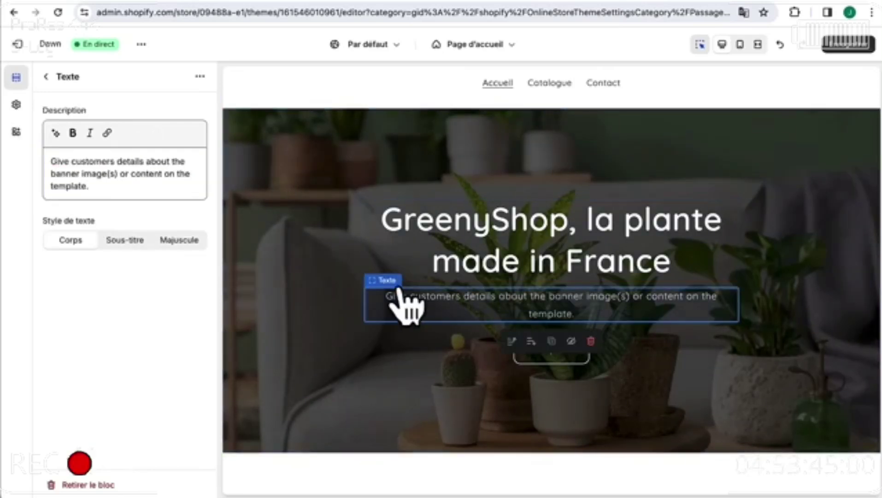
triple_click(164, 180)
text(Découvrez un monde où chaque plante raconte une histoire de nature, soigneusement cultivée pour enrichir votre espace de vie.)
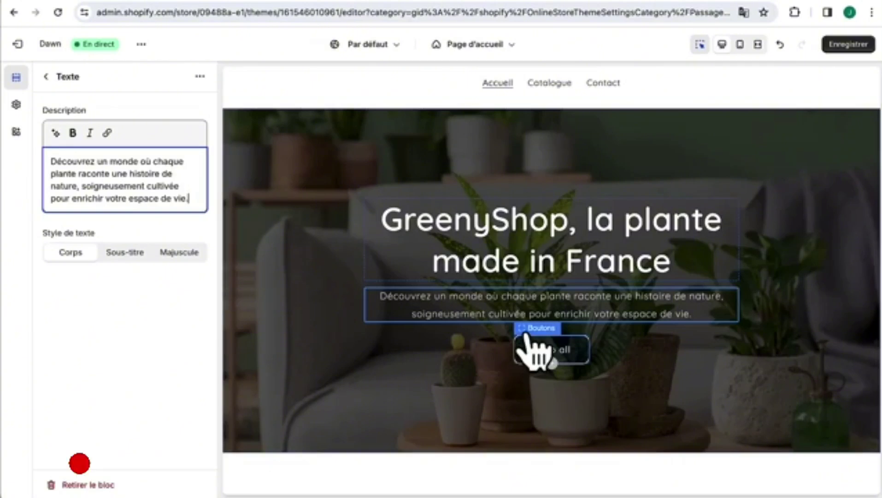
click(528, 339)
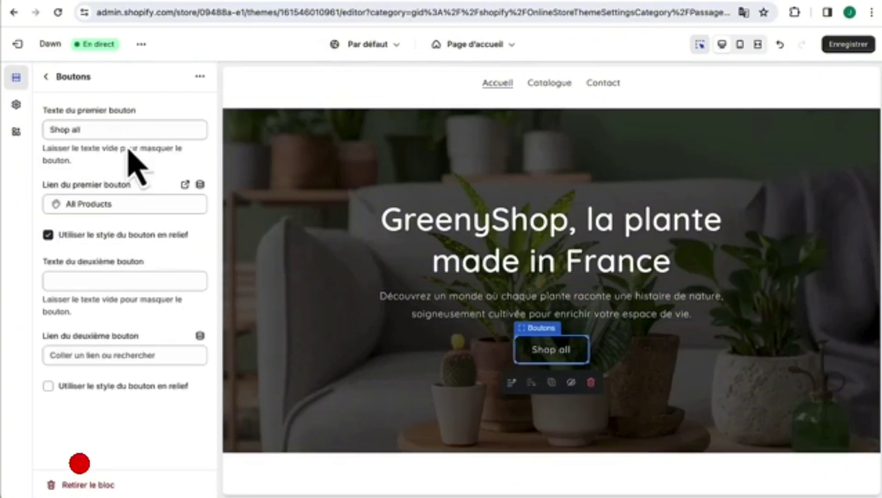
- Add an outlined second button 'En savoir plus' and make the first hero button solid
triple_click(127, 130)
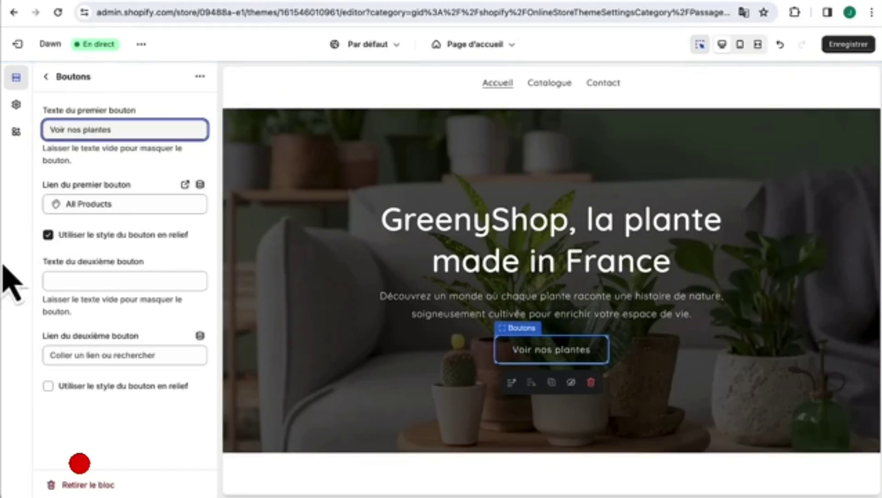
click(88, 280)
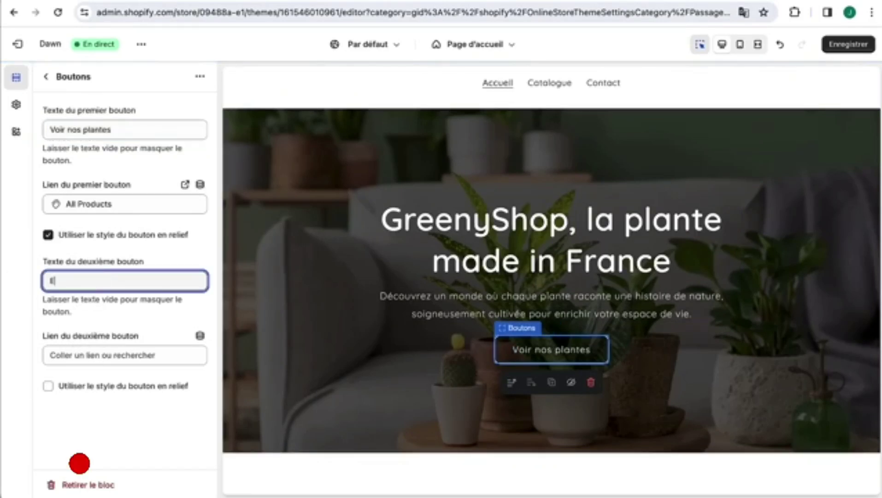
text(En savoir plus)
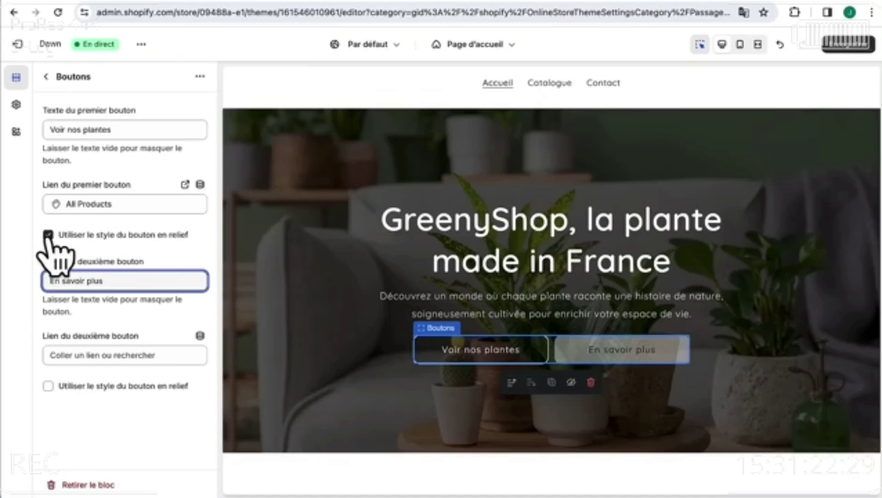
click(48, 234)
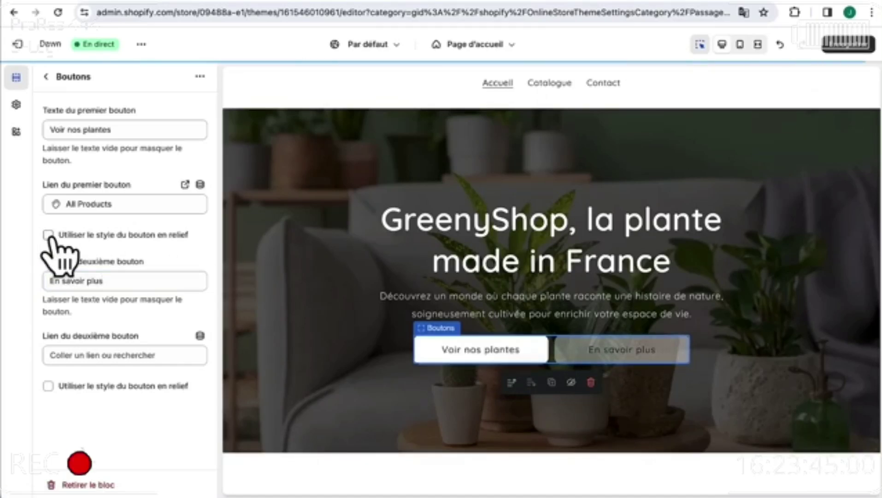
click(48, 386)
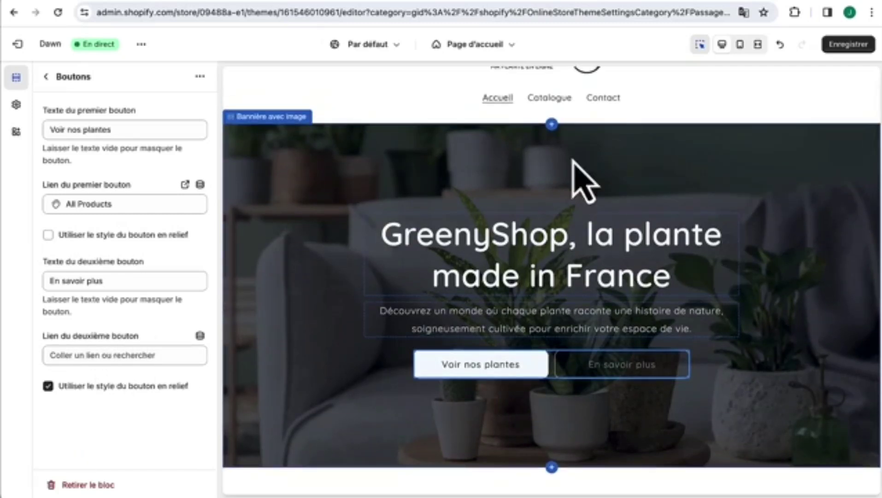
- In the featured collection, try the title 'Nos plantes', then undo back to Featured products
scroll(315, 344, down, 5)
scroll(313, 344, down, 3)
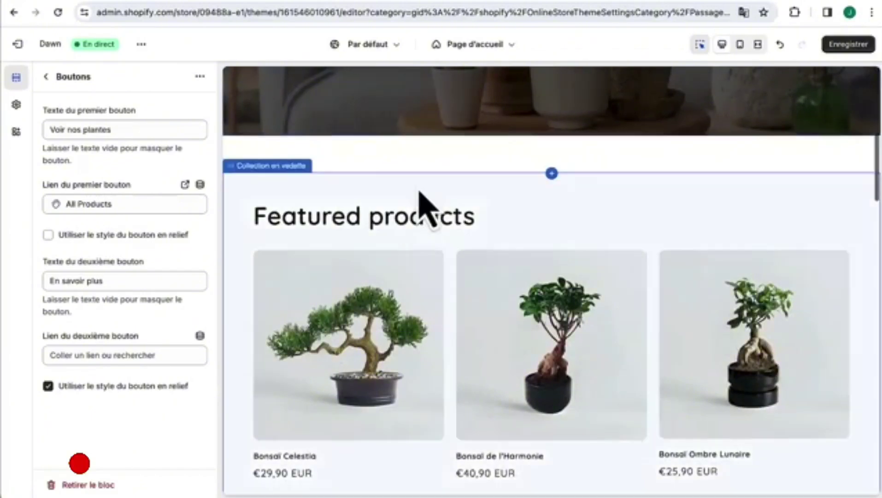
scroll(423, 206, down, 3)
scroll(424, 207, up, 8)
click(387, 235)
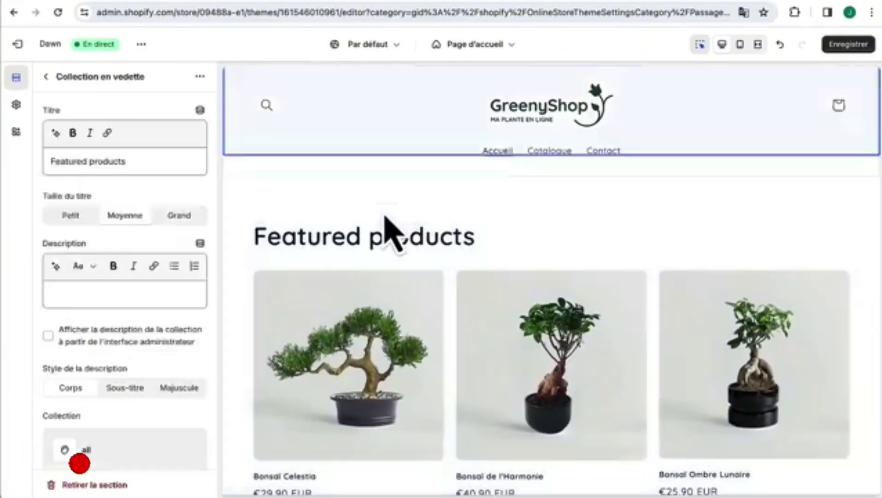
triple_click(134, 159)
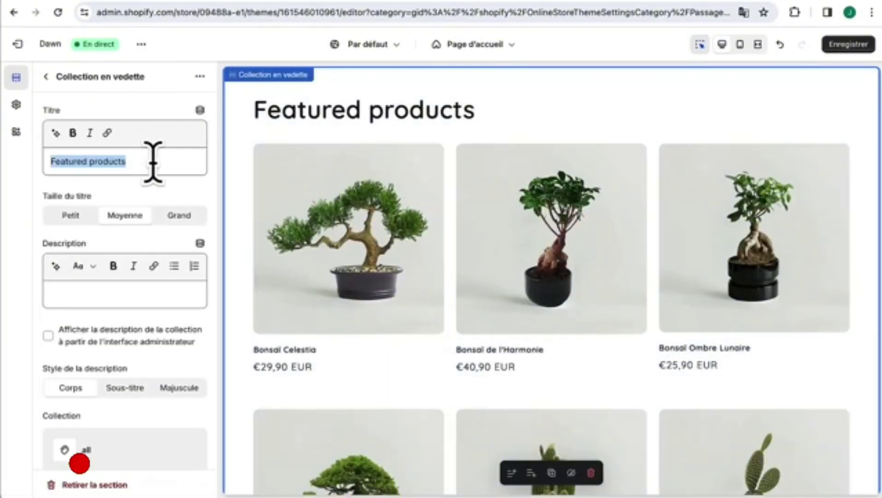
text(Nos plantes)
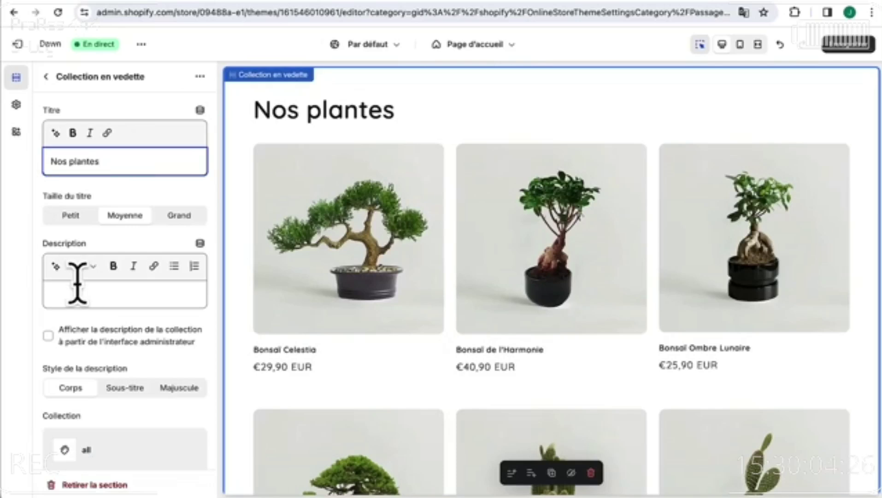
key(super+z)
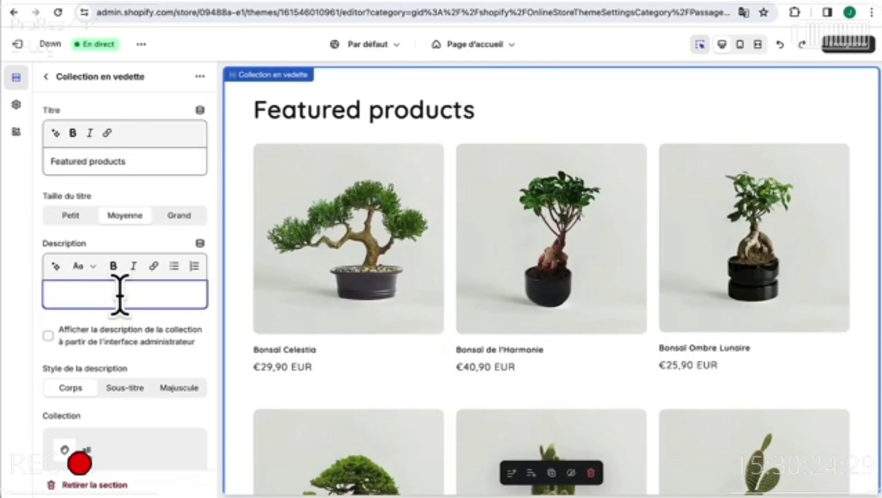
- Switch the featured collection's view-all button on and back off, leaving the grid unchanged
click(135, 246)
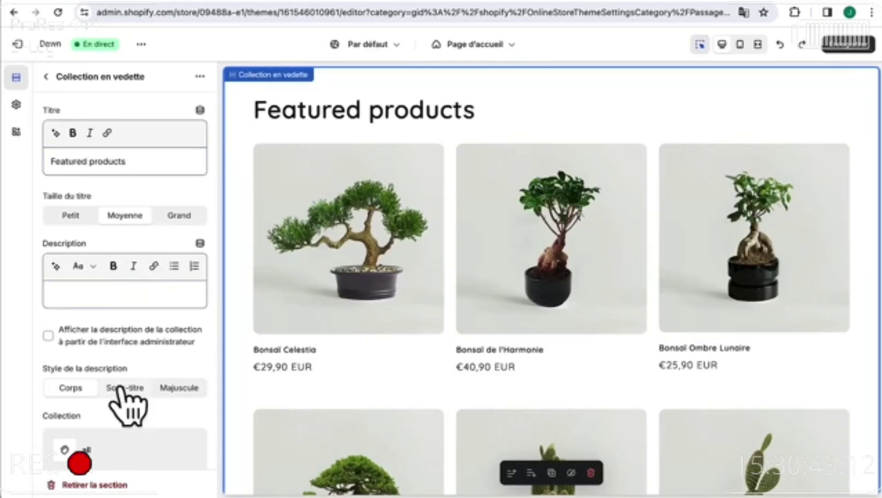
scroll(69, 400, down, 3)
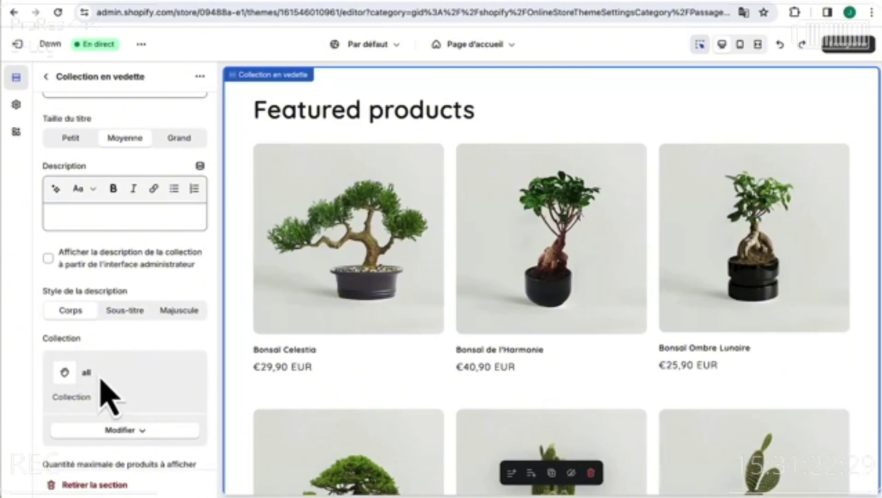
scroll(101, 380, down, 1)
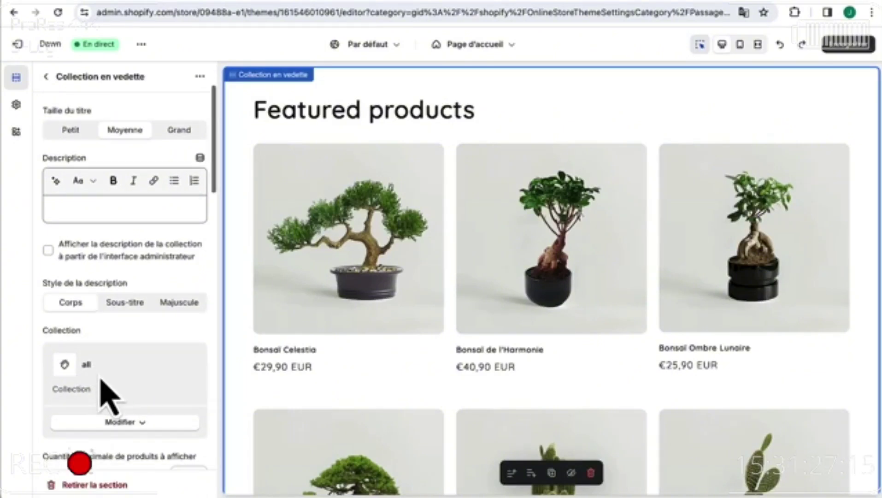
click(116, 423)
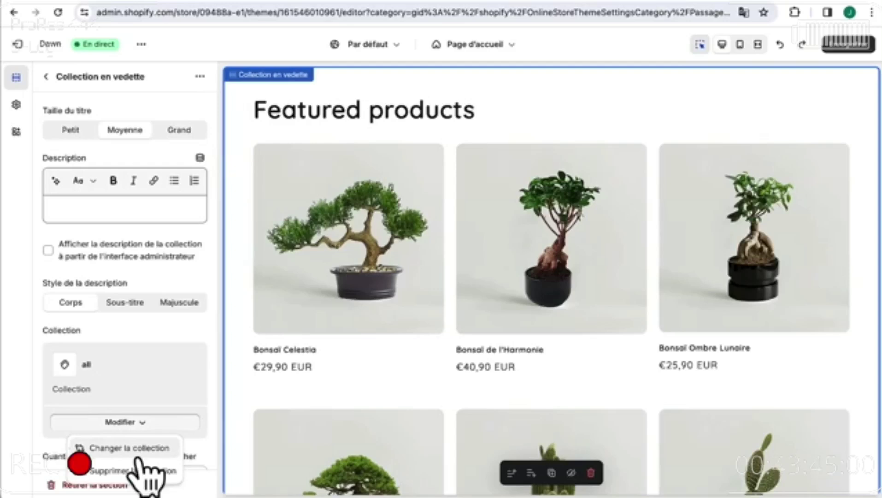
scroll(175, 360, down, 5)
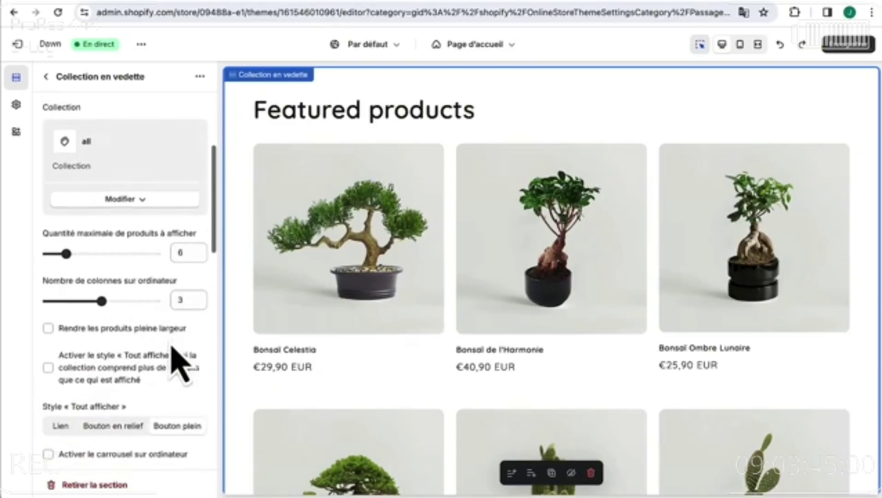
click(48, 366)
scroll(450, 394, down, 5)
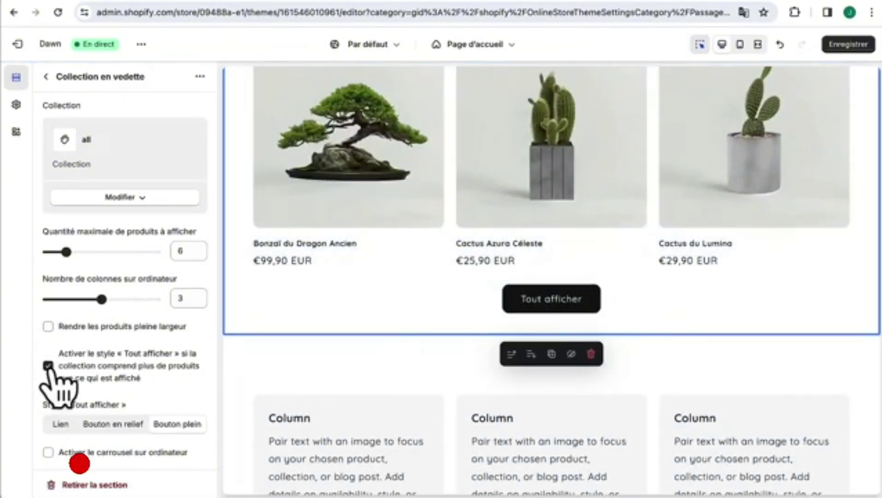
click(47, 365)
scroll(322, 385, down, 10)
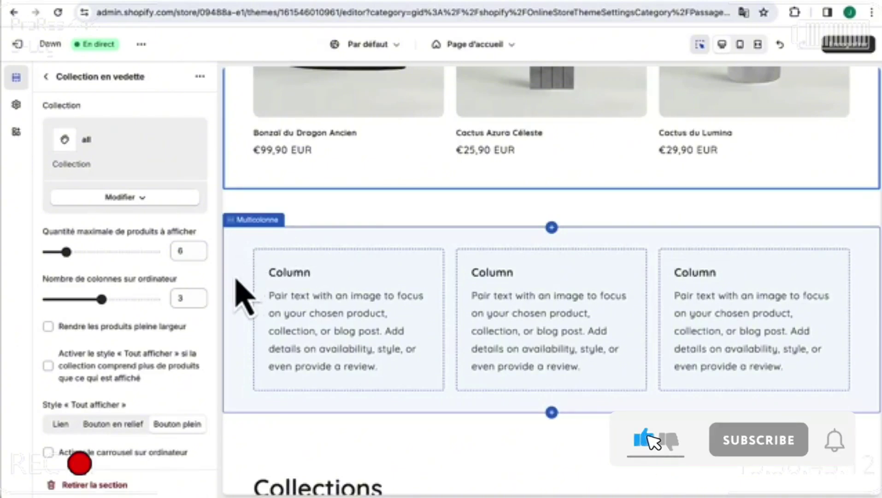
- Apply the dark green Nuancier 5 colour scheme to the multicolumn section
click(239, 282)
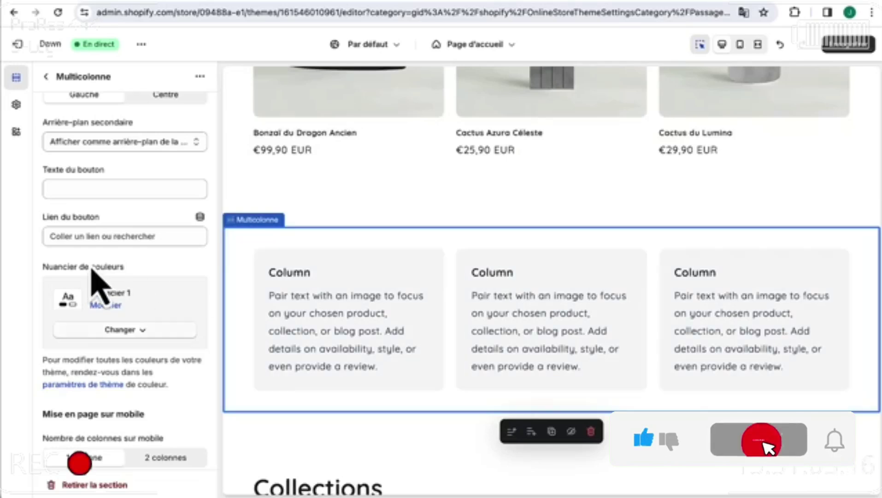
click(116, 330)
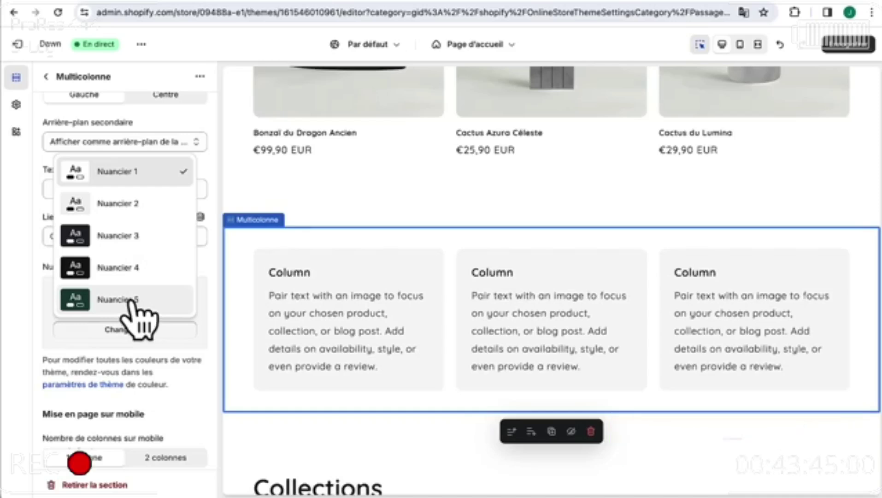
click(132, 301)
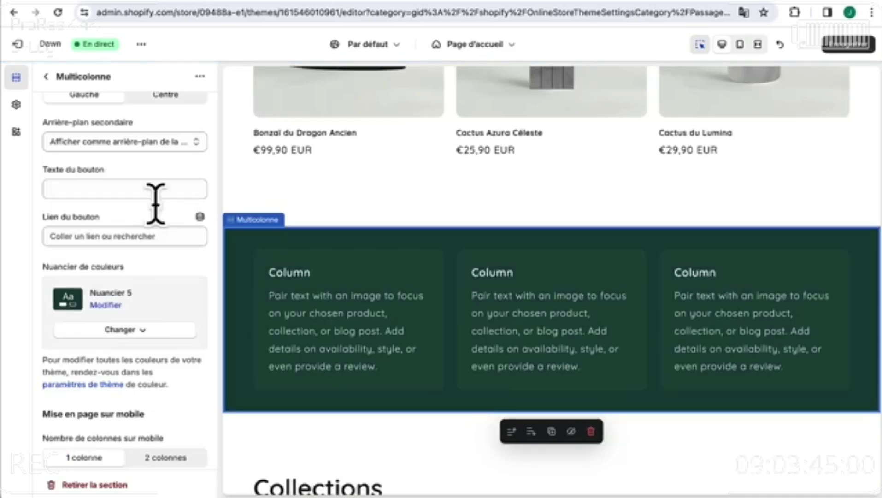
- Set the secondary background to Aucune and the desktop columns from 3 to 4
click(140, 141)
key(Up)
key(Return)
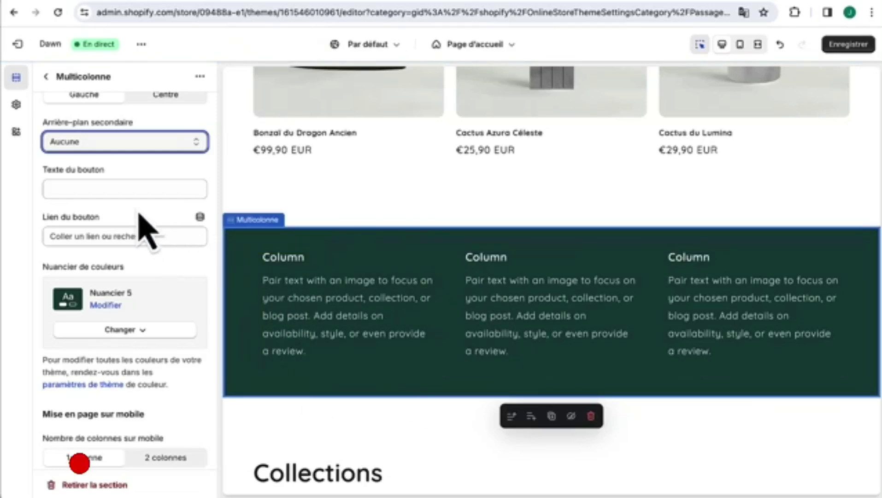
scroll(145, 194, up, 4)
click(91, 219)
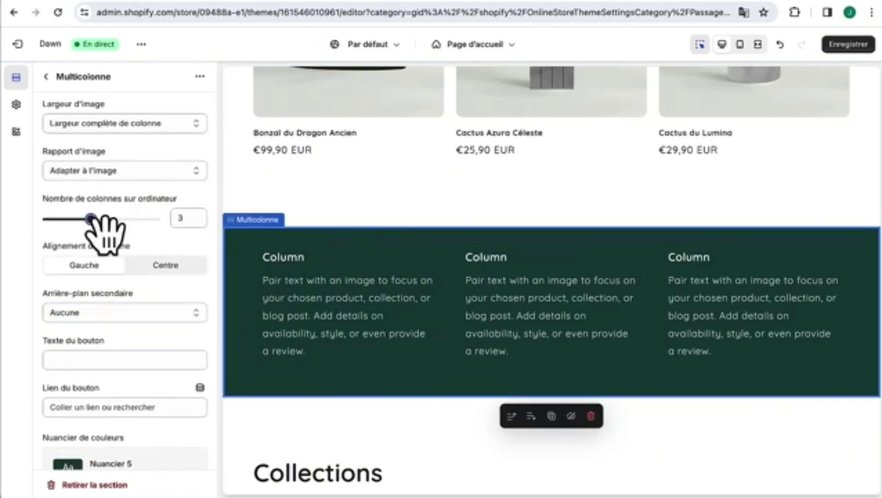
drag(92, 219, 113, 219)
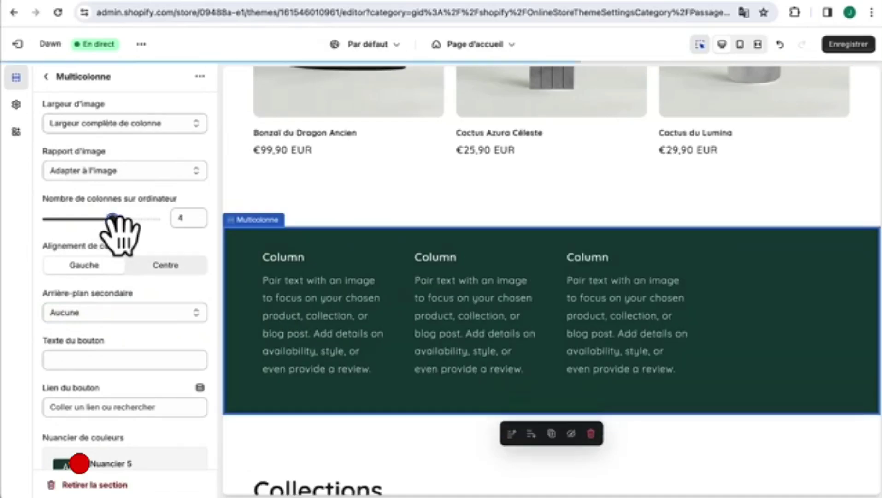
click(45, 77)
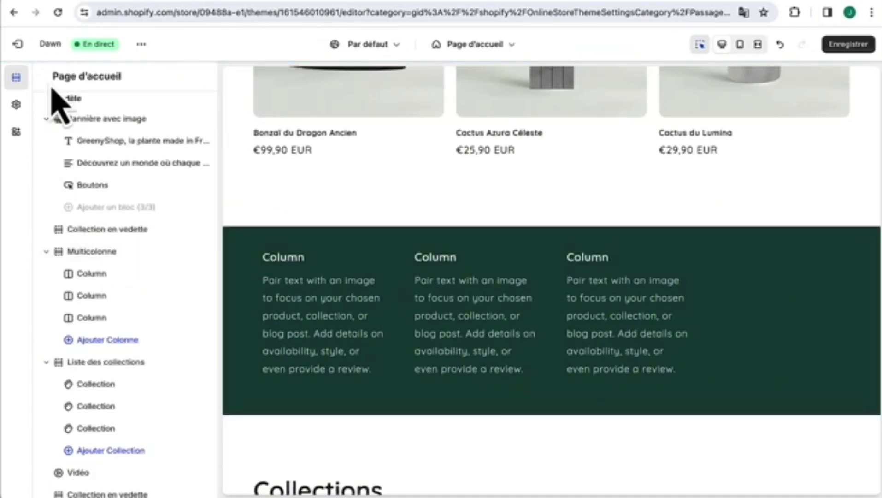
- Add a fourth column and title the first 'Éco-responsable' with the eco-friendly plants description
click(98, 341)
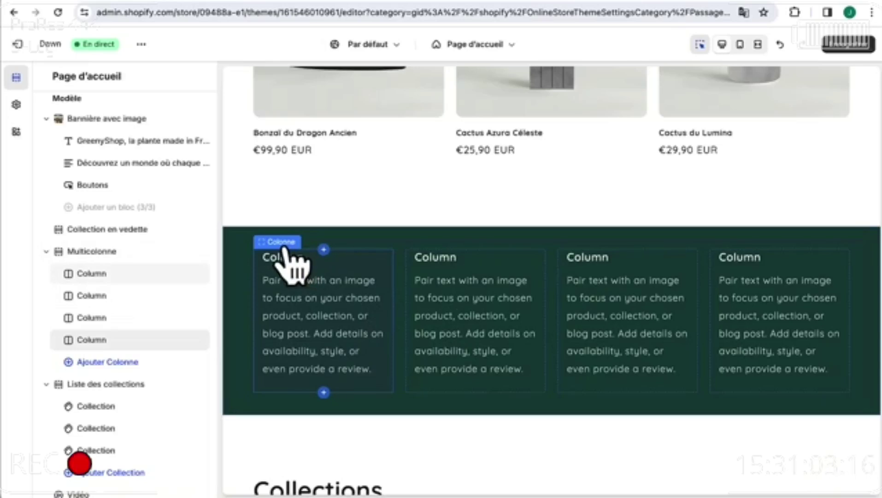
click(293, 261)
double_click(112, 262)
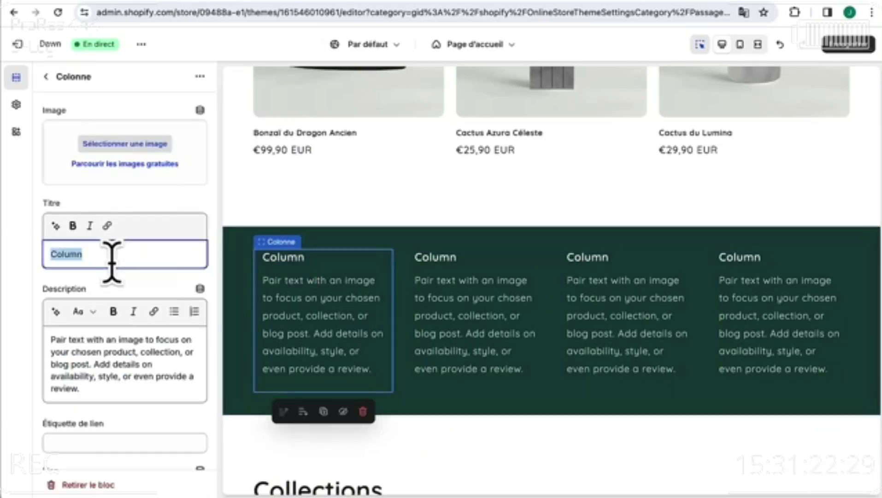
text(Éco-responsable)
click(93, 364)
key(ctrl+a)
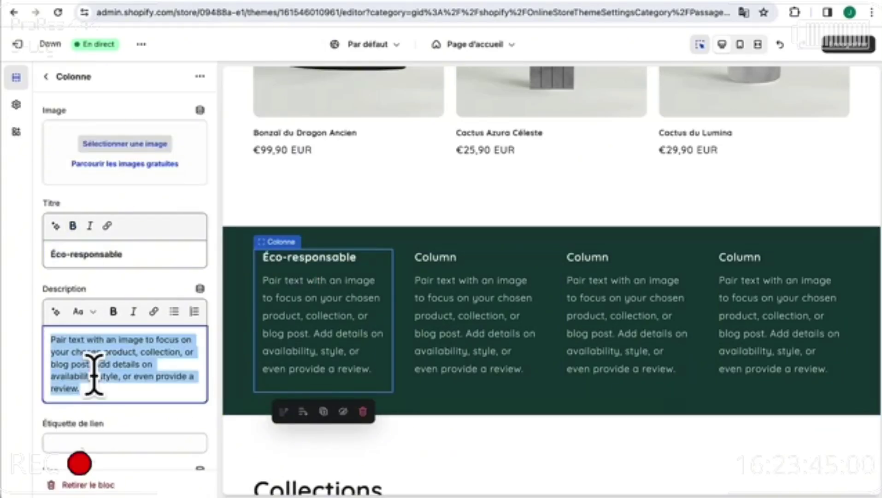
text(Des plantes cultivées avec amour, sans produits chimiques ou nuisibles.)
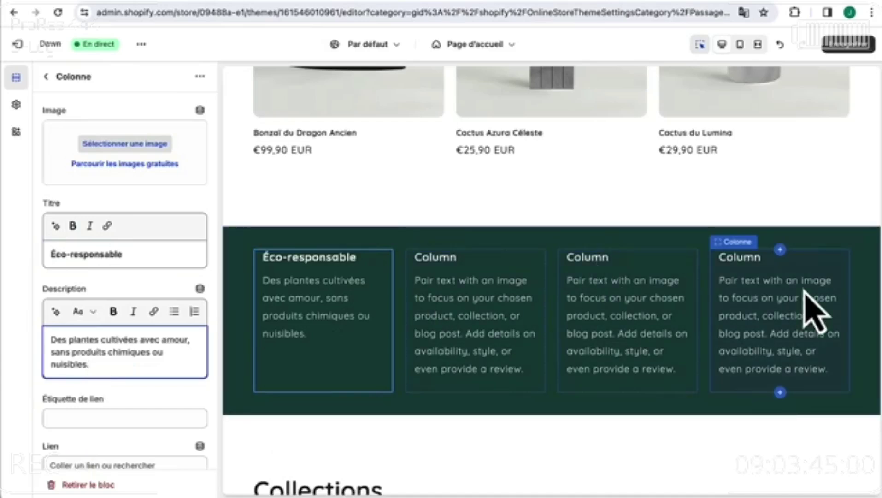
- Replace the second column's description with the team expertise text
click(447, 255)
click(116, 254)
key(ctrl+a)
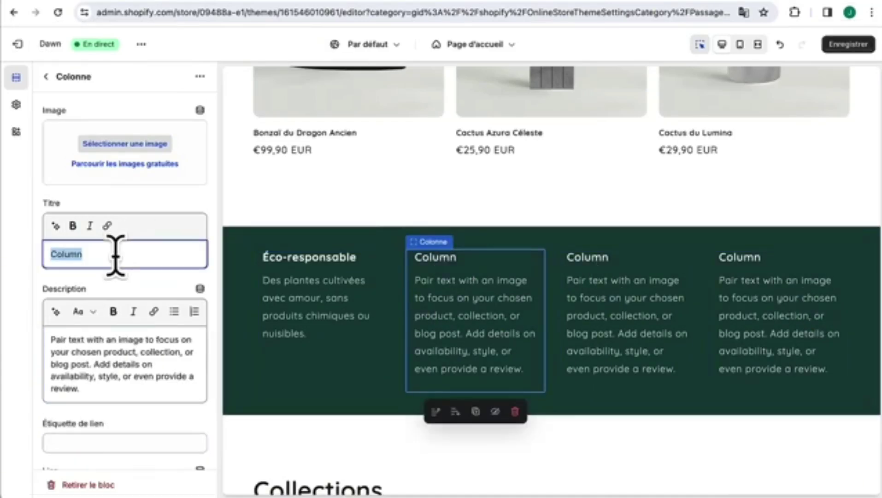
click(105, 390)
key(ctrl+a)
text(Notre équipe vous aide à choisir les plantes idéales pour votre espace.)
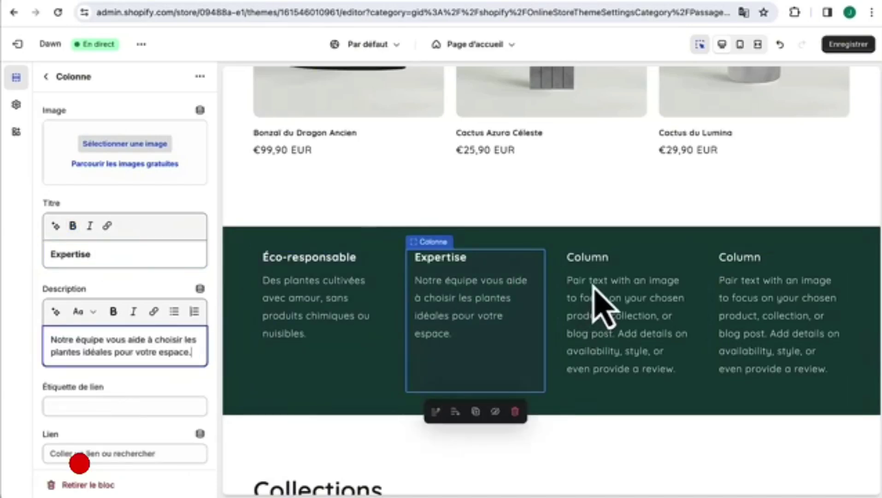
- Title the third column 'Graines premium' with the French seed-quality description
click(589, 259)
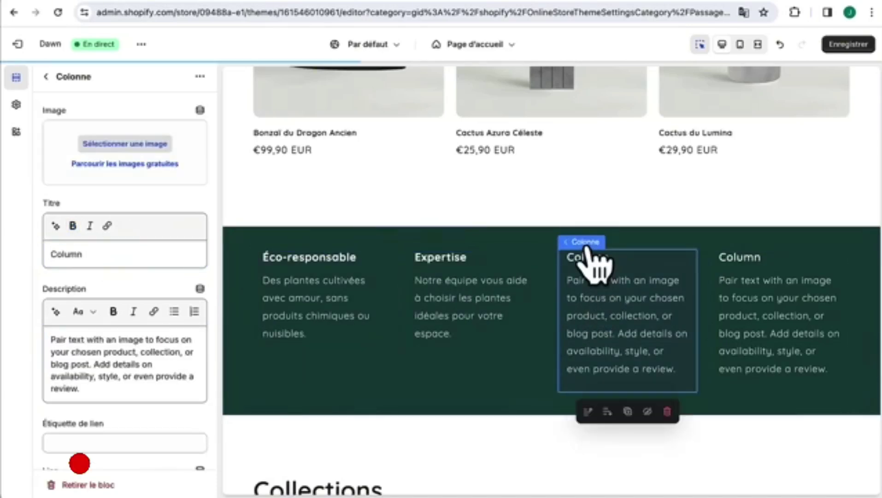
click(122, 255)
key(ctrl+a)
text(Graines premium)
click(118, 378)
key(ctrl+a)
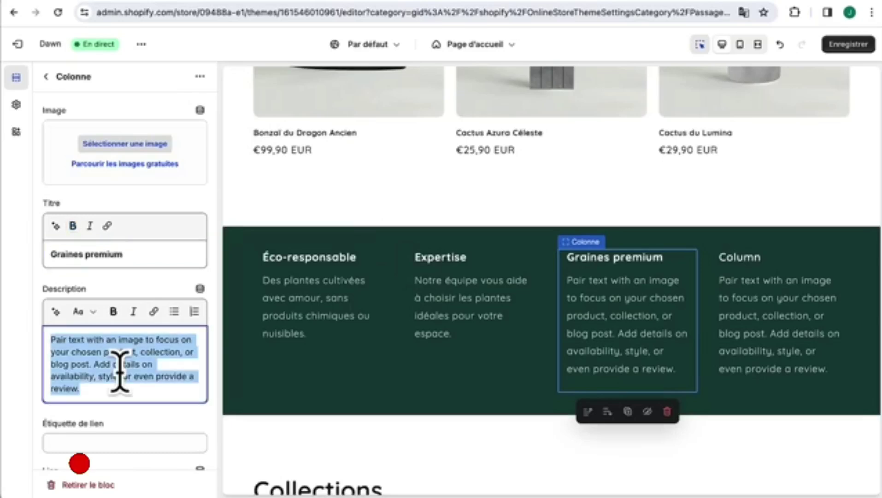
text(Chaque plante provient de graines haut de gamme, assurant une grande qualité.)
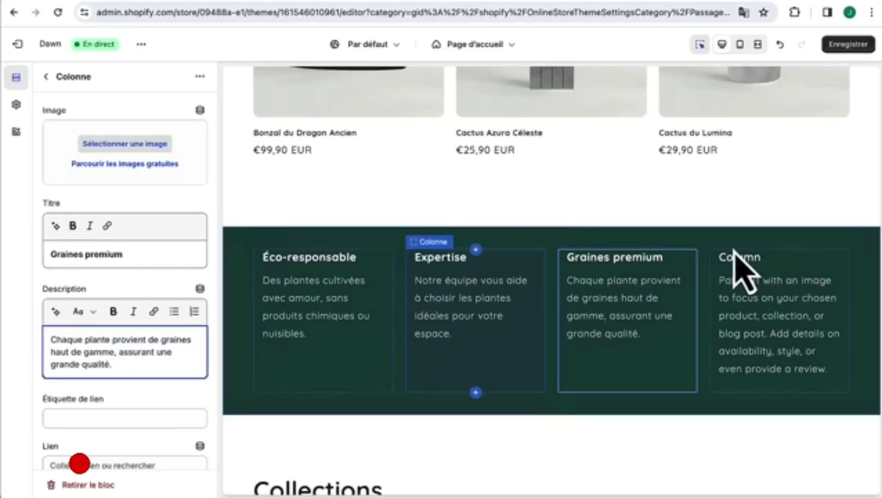
- Title the fourth column 'Livraison protégée' with the recycled-packaging delivery description
click(749, 263)
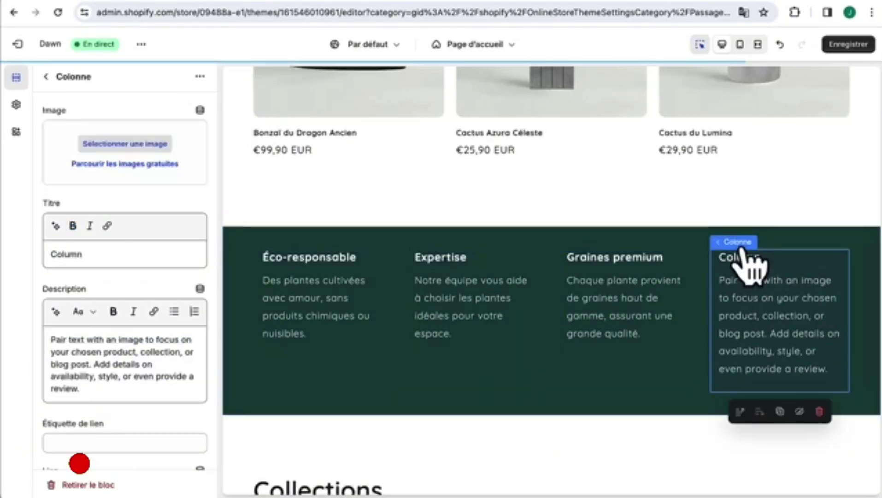
click(138, 252)
key(ctrl+a)
text(Livraison protégée)
click(122, 347)
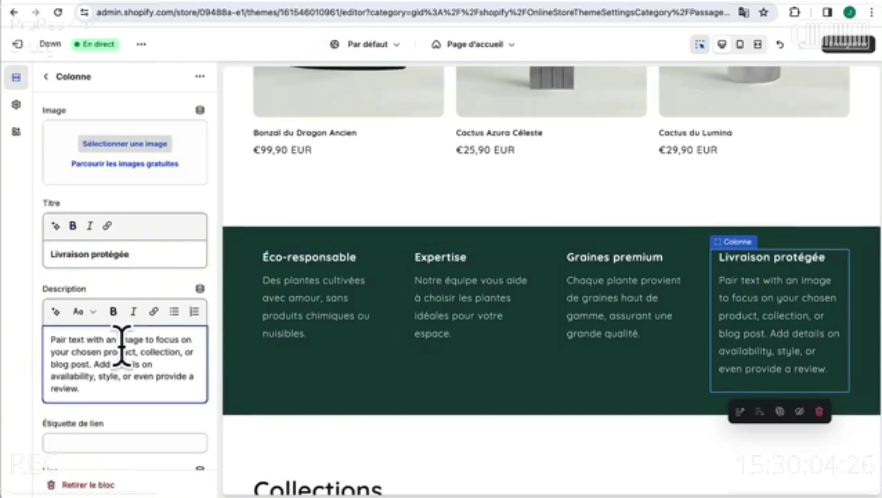
key(ctrl+a)
text(Emballages recyclés et livraison neutre en carbone pour préserver l'environnement.)
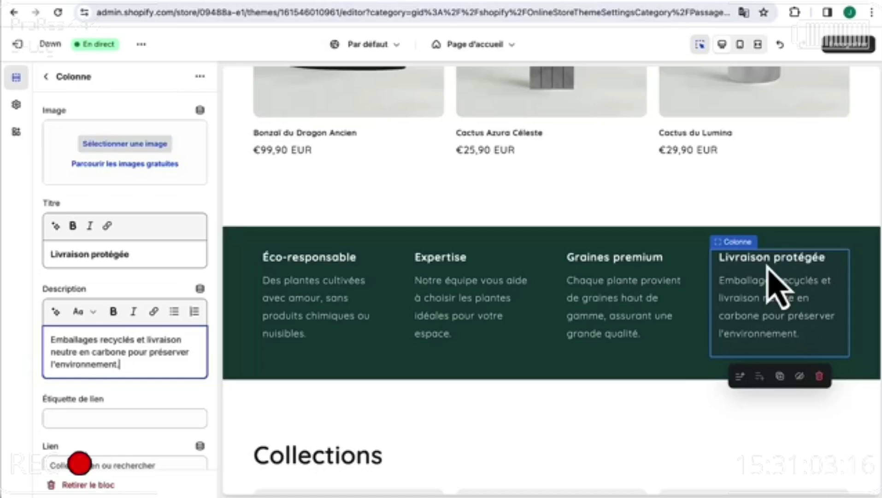
click(772, 0)
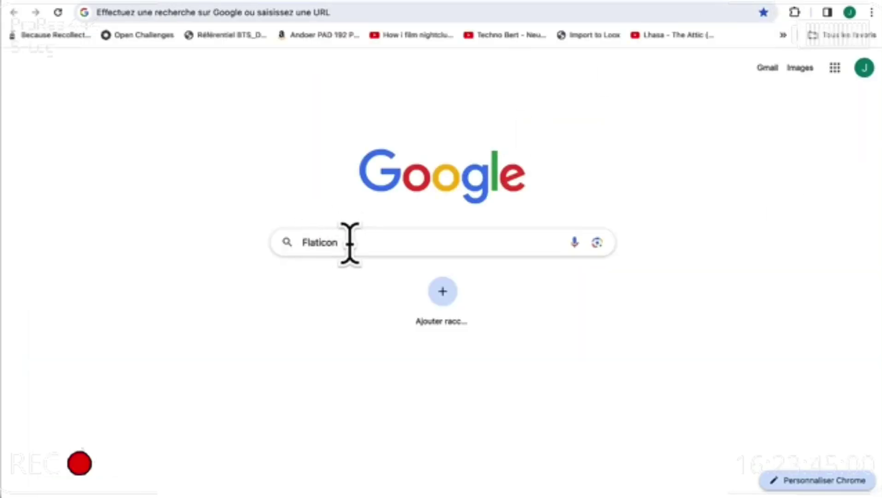
- Search flaticon.com for 'Graines' and open the free 'Grains De Café' line icon
key(Return)
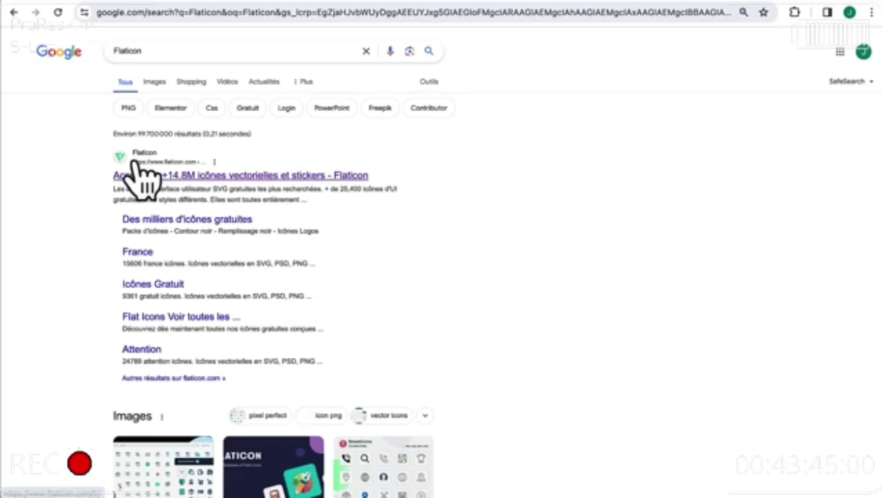
click(202, 180)
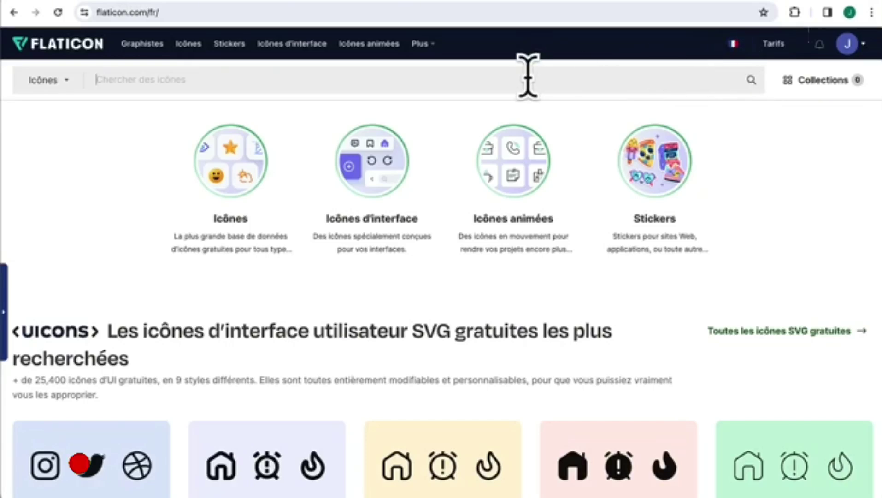
text(Graines)
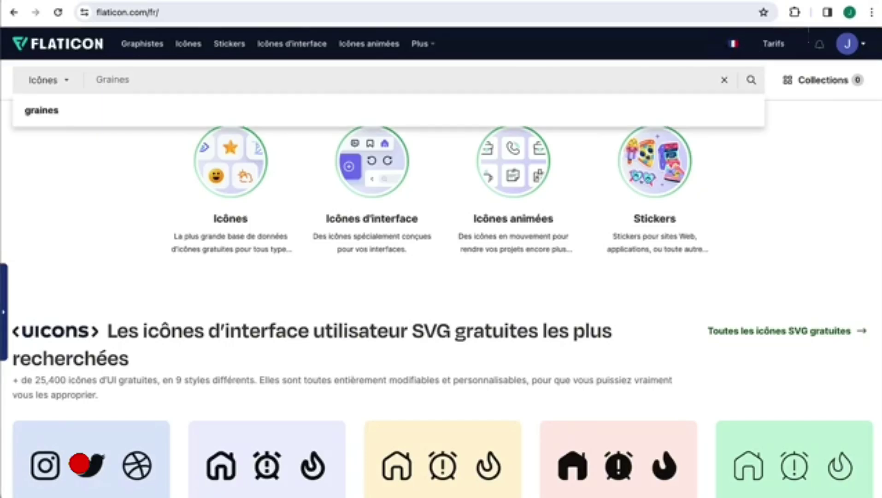
key(Return)
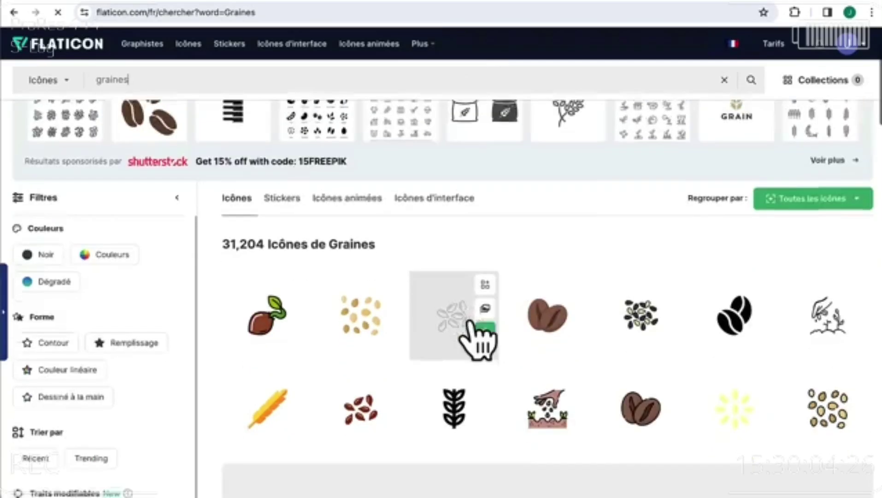
scroll(478, 334, down, 2)
scroll(640, 309, down, 5)
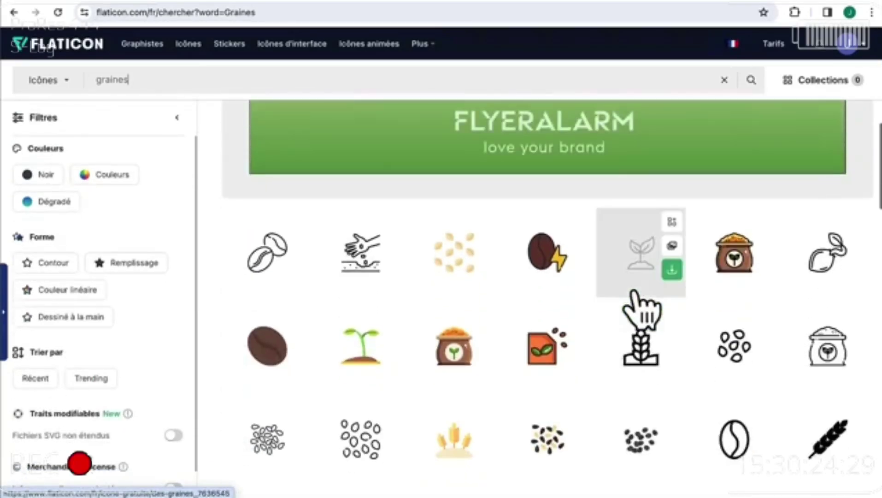
scroll(627, 355, down, 5)
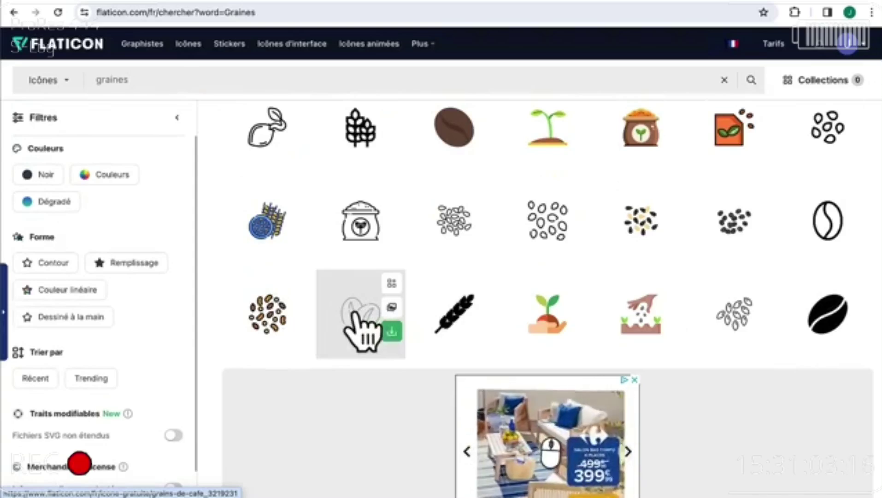
click(362, 315)
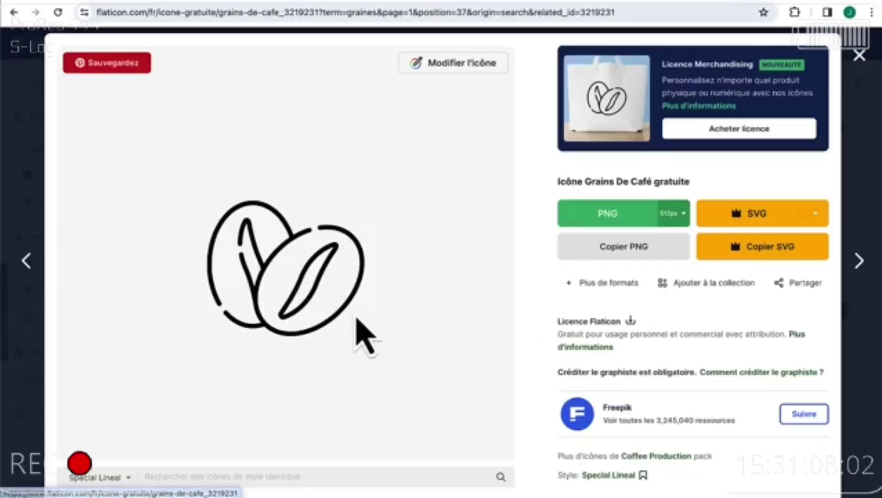
- Recolour the coffee-beans icon white (#FFFFFF) in the Flaticon editor
click(470, 69)
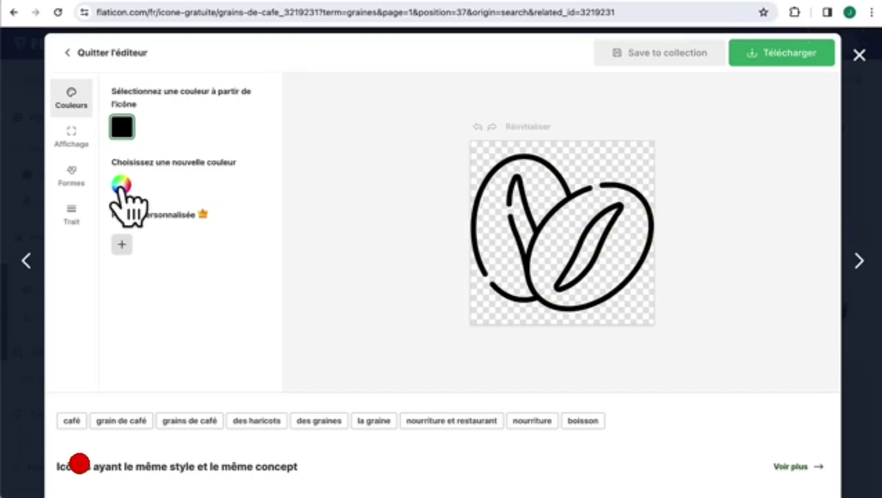
click(121, 187)
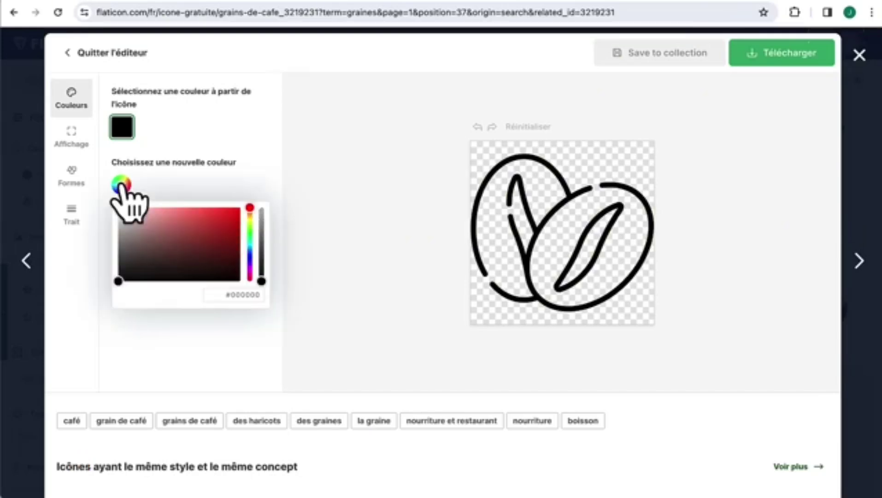
drag(193, 256, 107, 217)
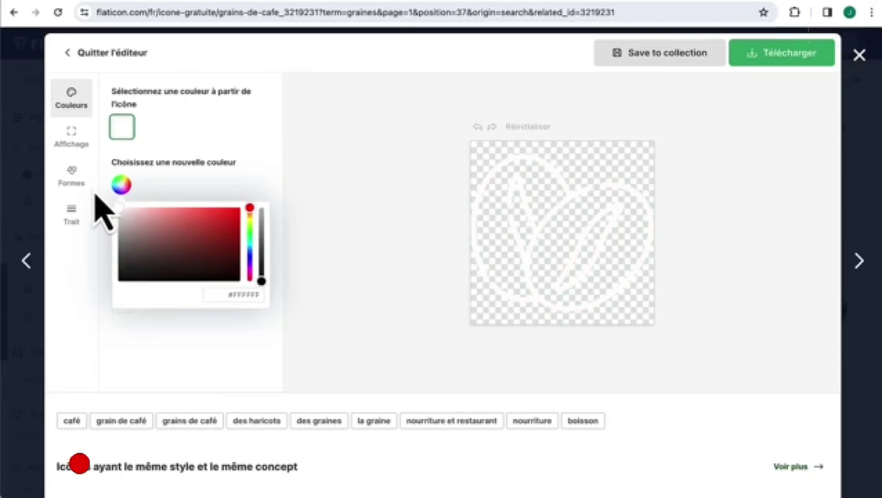
click(164, 190)
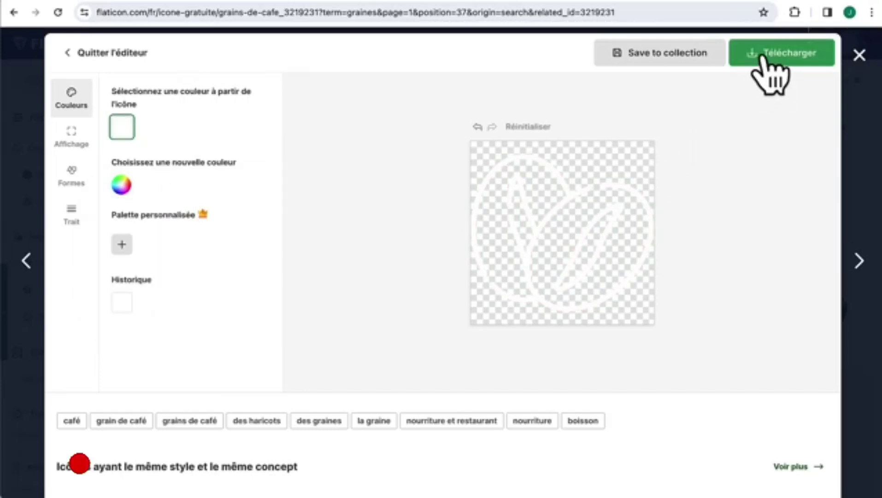
- Download the icon as a free 512px PNG and preview grains-de-cafe.png
click(763, 55)
click(816, 92)
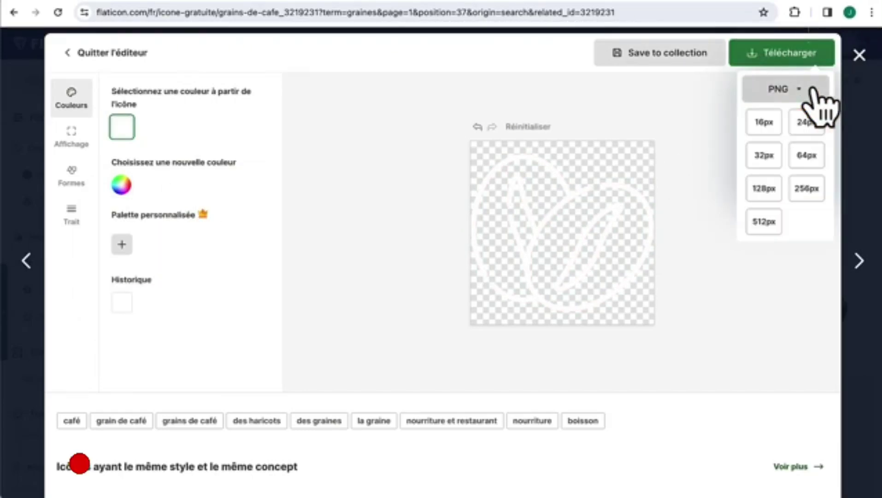
click(764, 222)
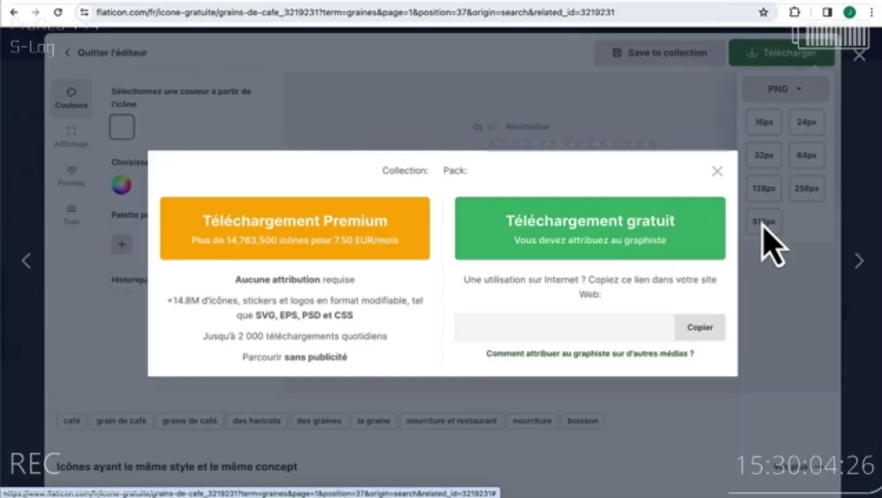
click(597, 239)
click(721, 107)
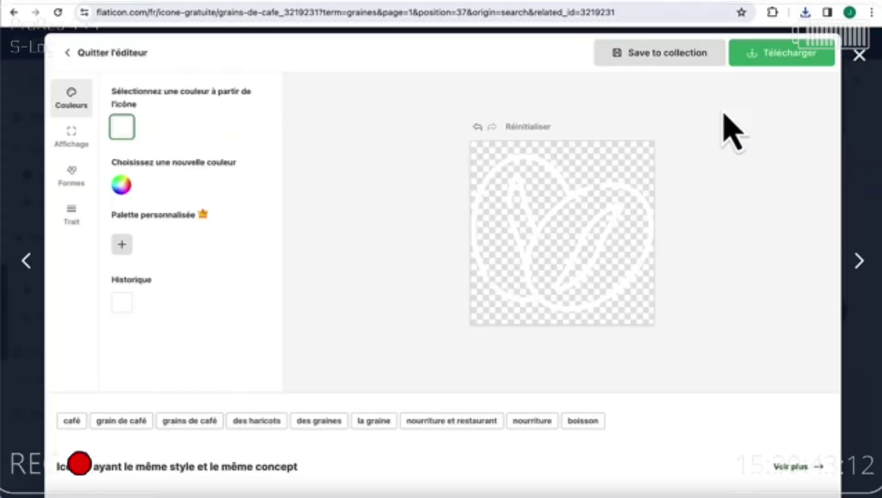
click(805, 13)
click(722, 73)
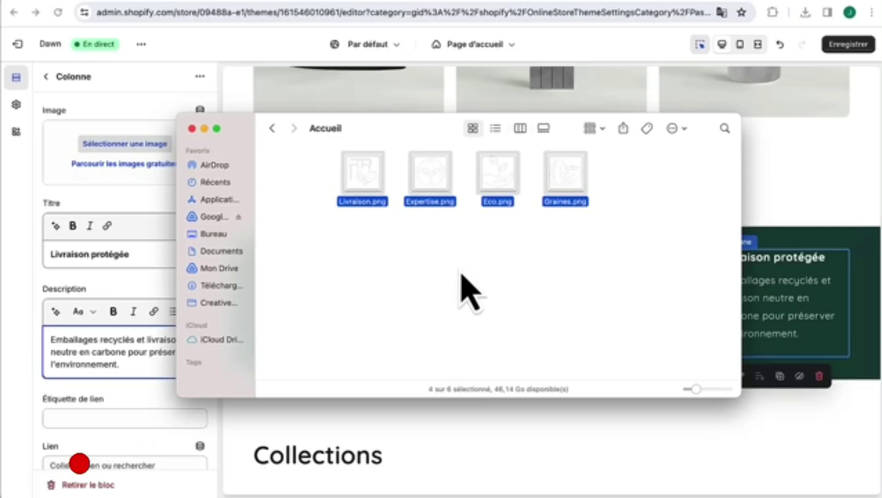
- Preview the Livraison, Graines, Expertise and Eco icon PNGs in Quick Look, then close Finder
key(space)
key(Left)
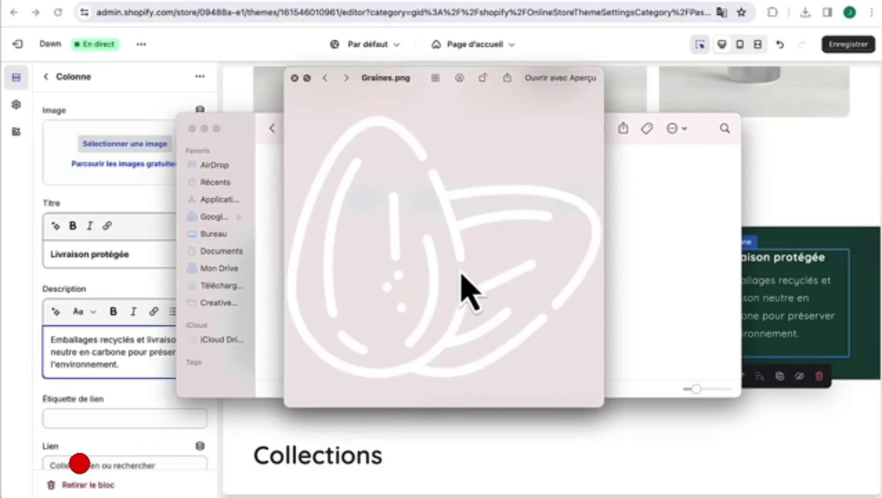
key(Left)
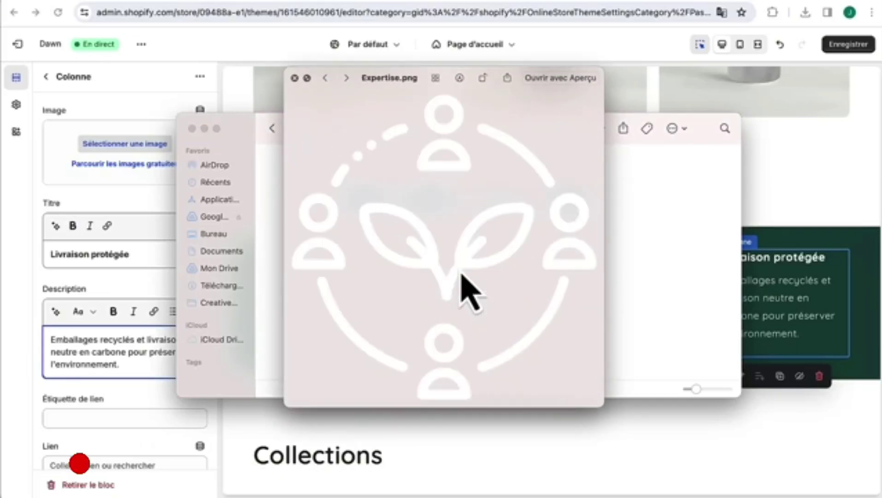
key(Left)
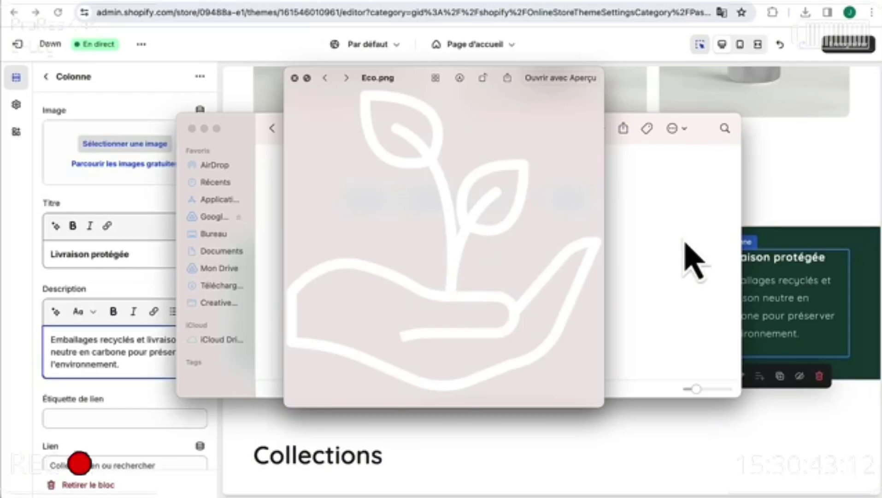
click(790, 254)
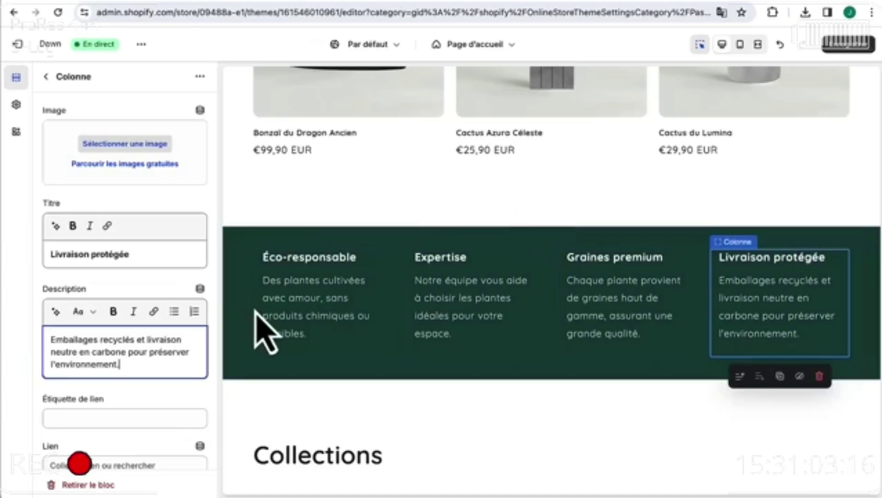
- Upload the four white icon PNGs from Finder and set Eco as the Éco-responsable column image
click(284, 249)
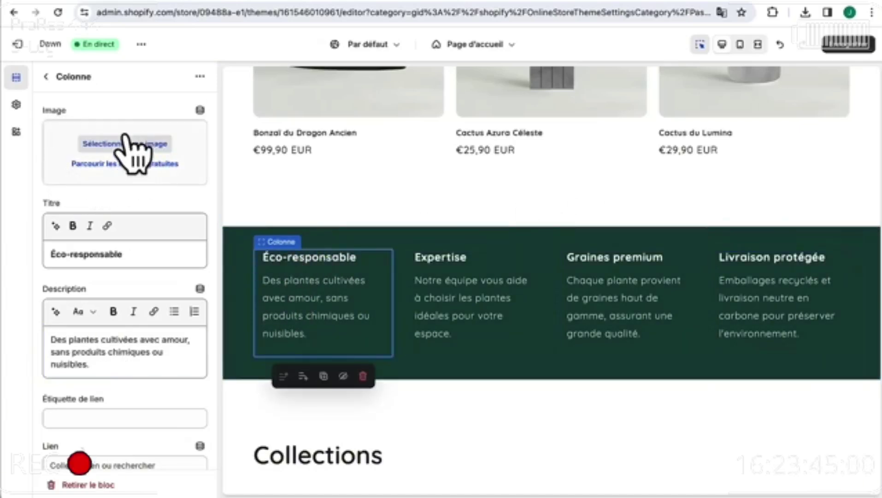
click(113, 144)
drag(339, 215, 317, 261)
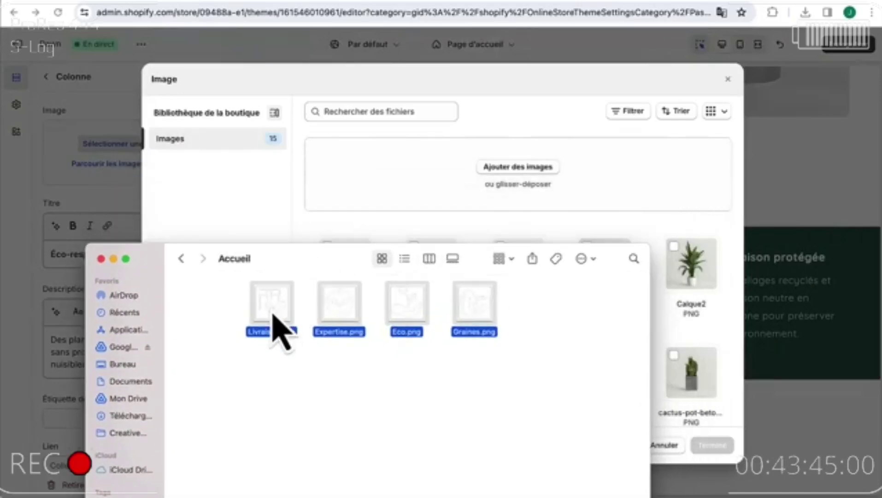
drag(276, 325, 415, 197)
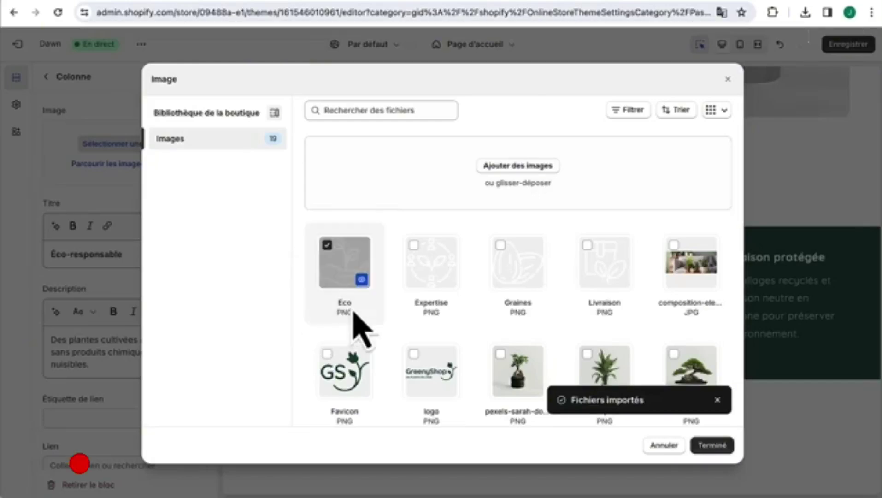
click(723, 450)
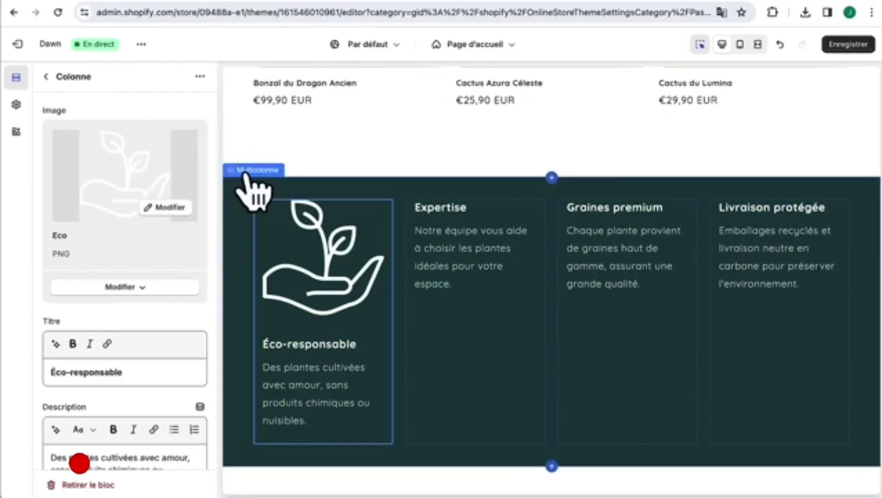
- Set the Multicolonne section's image width to one third of the column
click(244, 175)
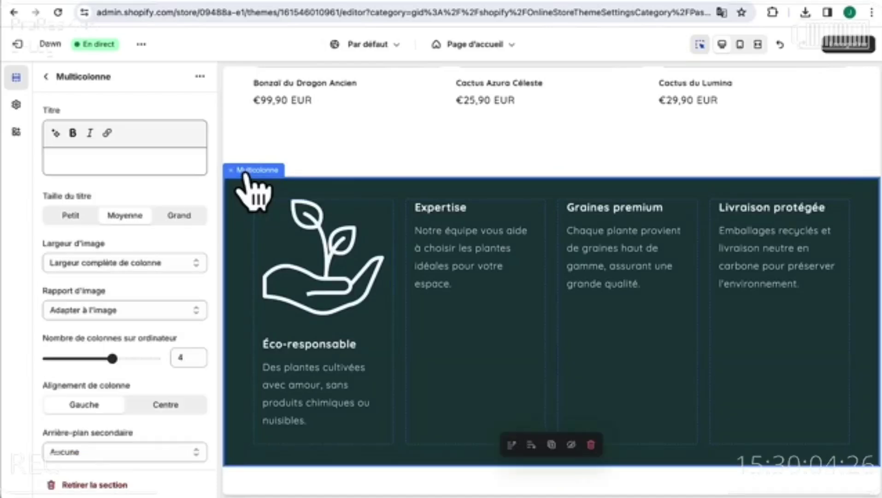
click(114, 269)
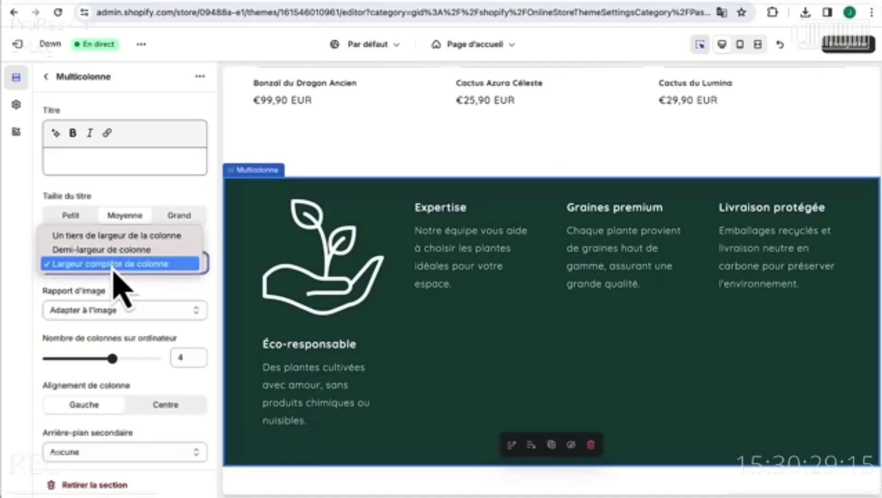
click(122, 236)
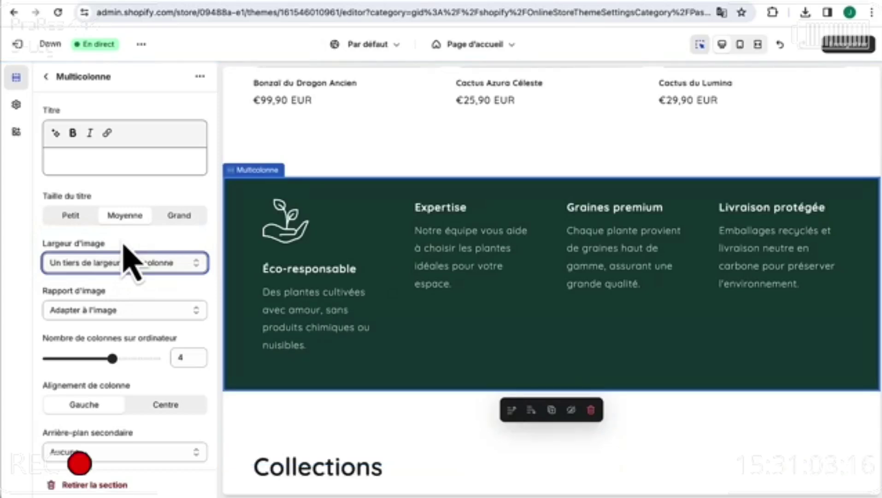
- Assign the Expertise, Graines and Livraison icons to the Expertise, Graines premium and Livraison protégée columns
click(429, 203)
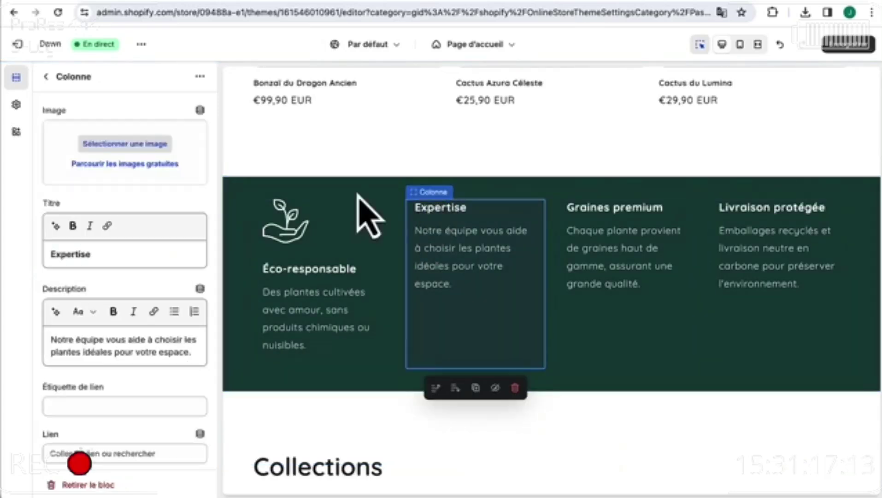
click(139, 144)
click(594, 258)
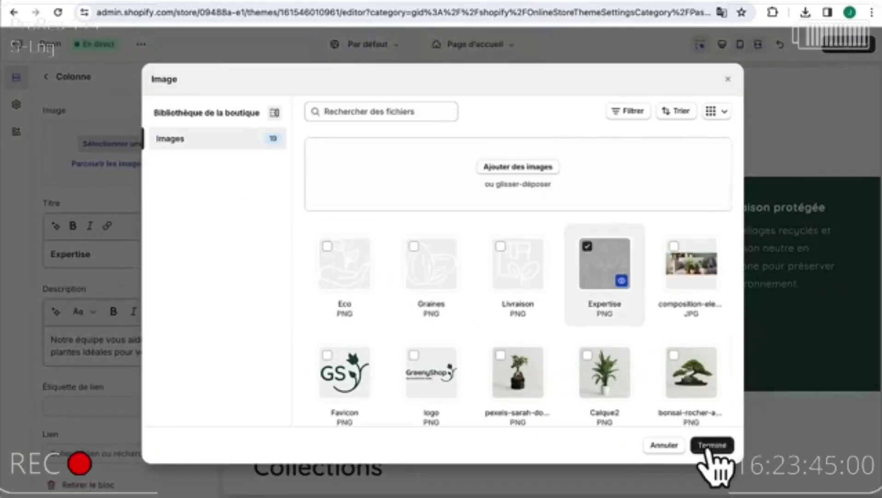
click(712, 445)
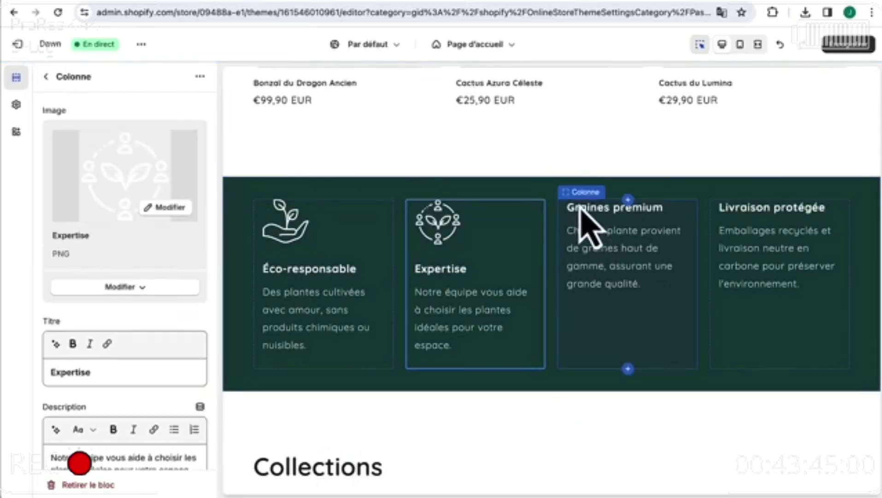
click(584, 203)
click(143, 144)
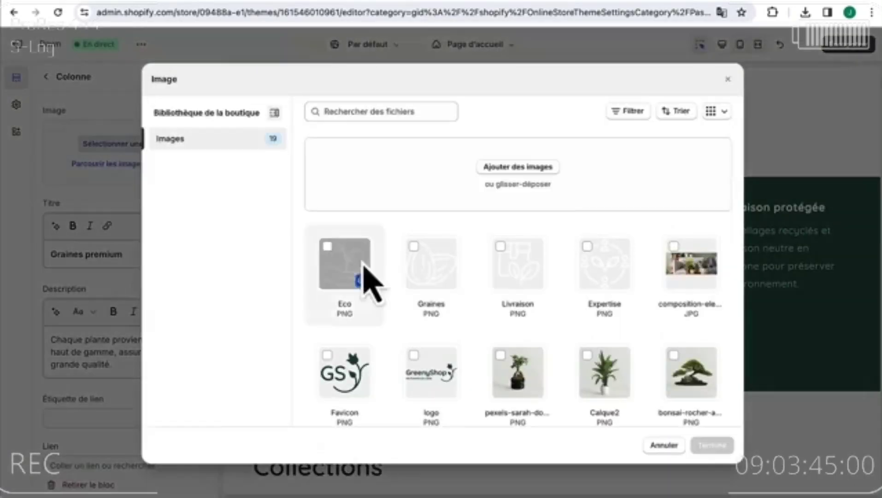
click(420, 256)
click(713, 446)
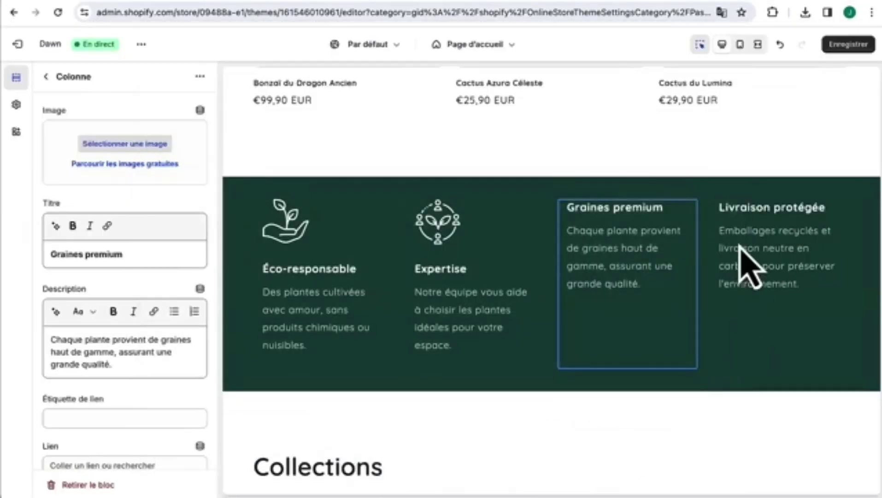
click(738, 212)
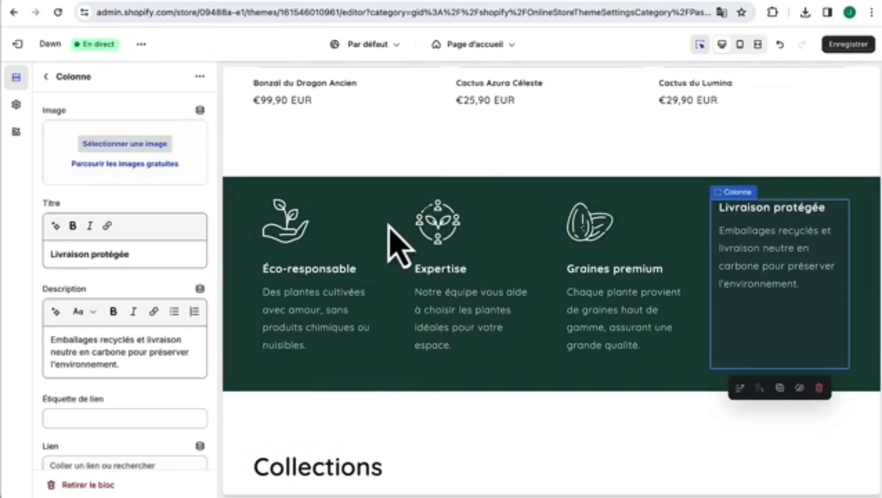
click(122, 145)
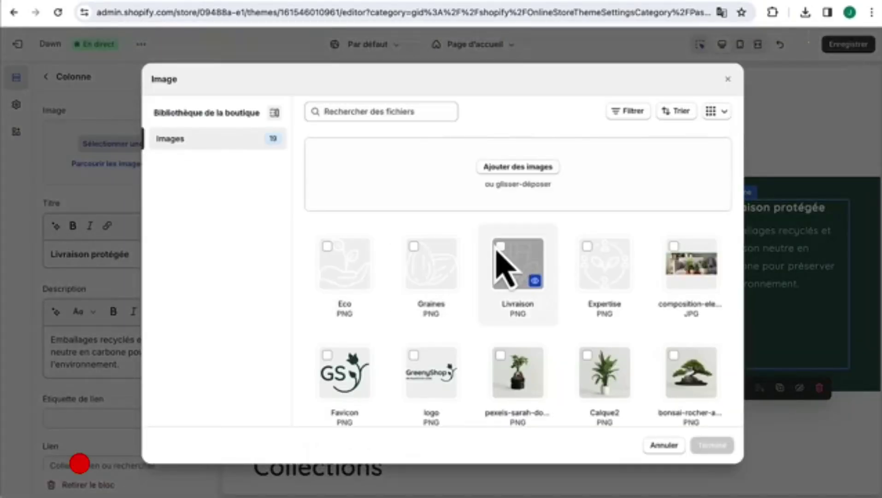
click(506, 258)
click(713, 445)
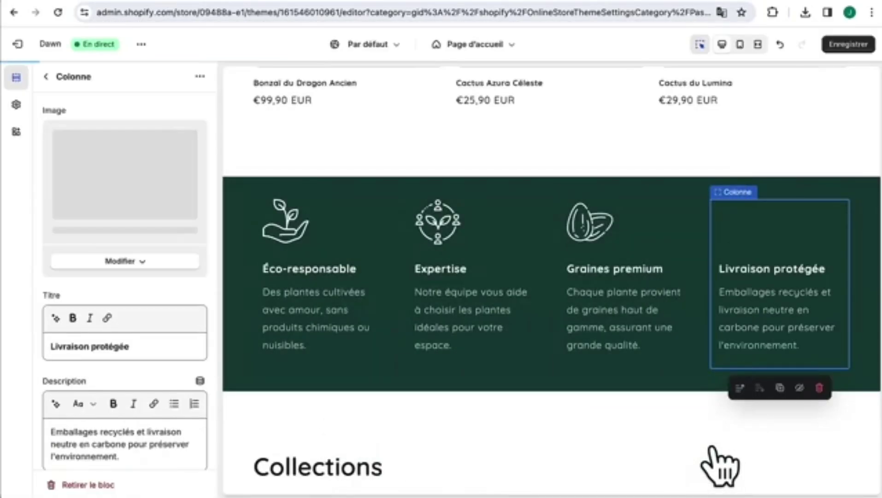
- Set the Multicolonne section's Marge supérieure and Marge inférieure to 80 px
click(249, 175)
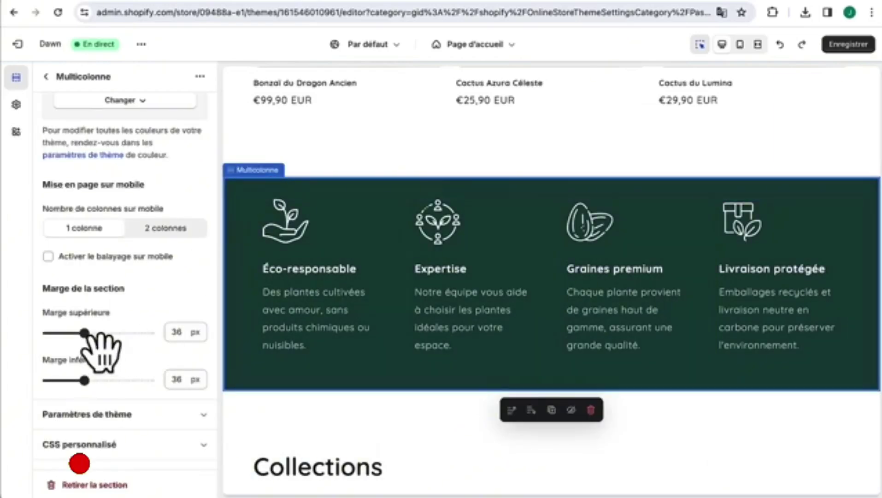
double_click(178, 331)
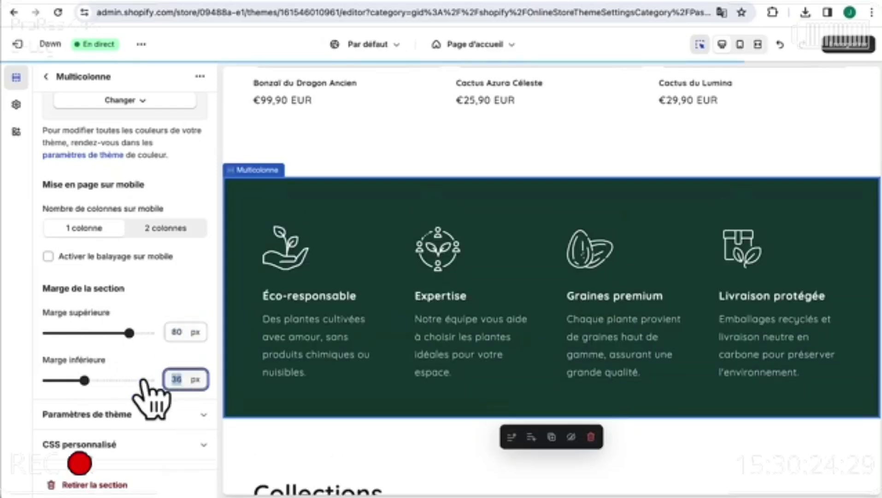
text(80)
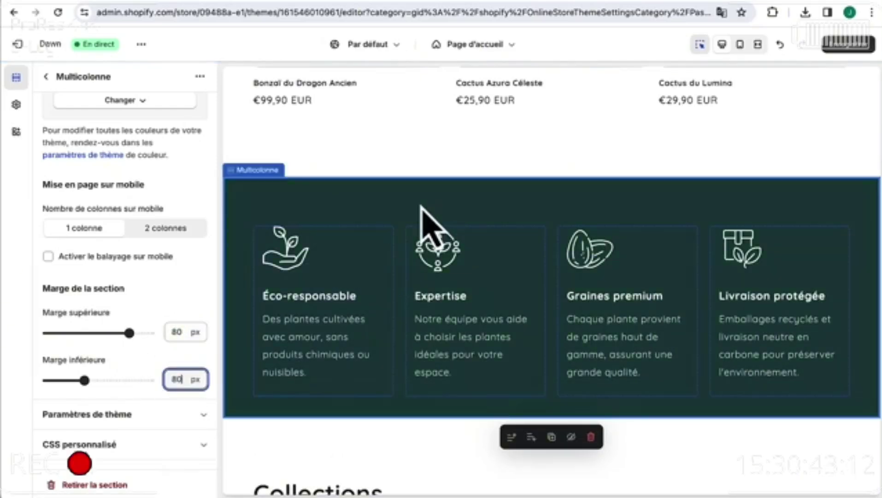
click(593, 191)
scroll(543, 227, down, 2)
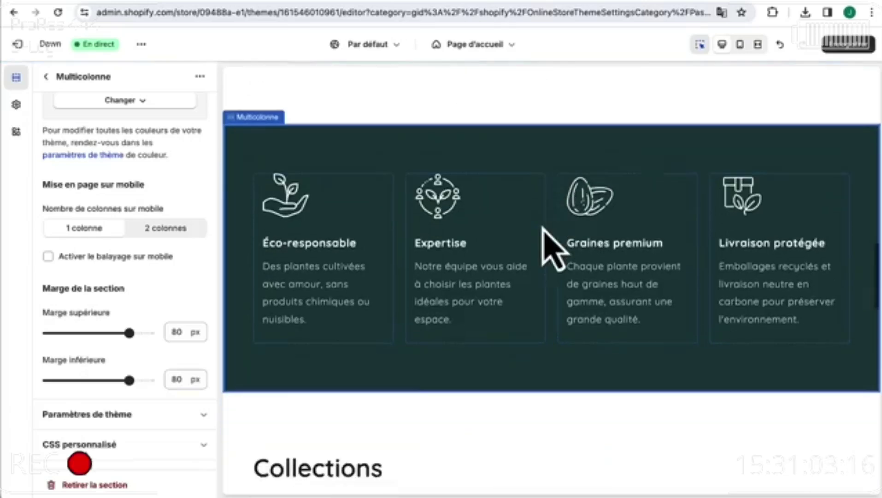
scroll(543, 227, up, 2)
scroll(543, 227, up, 10)
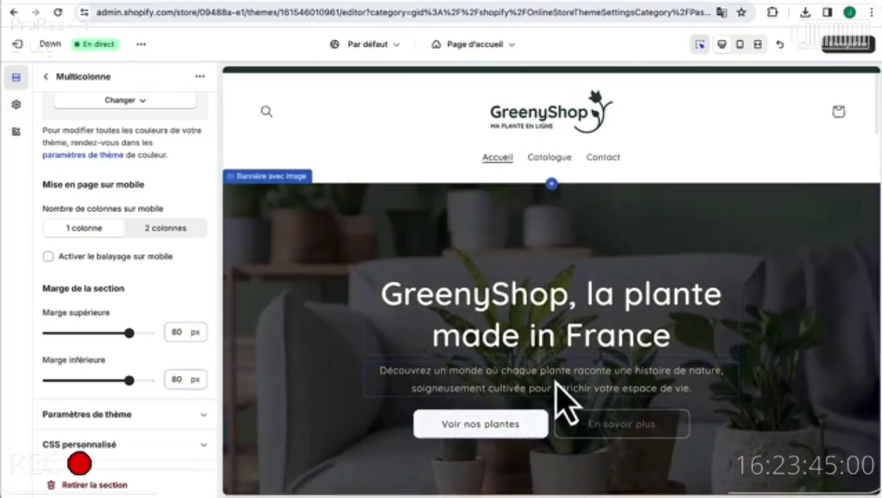
scroll(558, 388, down, 10)
scroll(559, 392, down, 10)
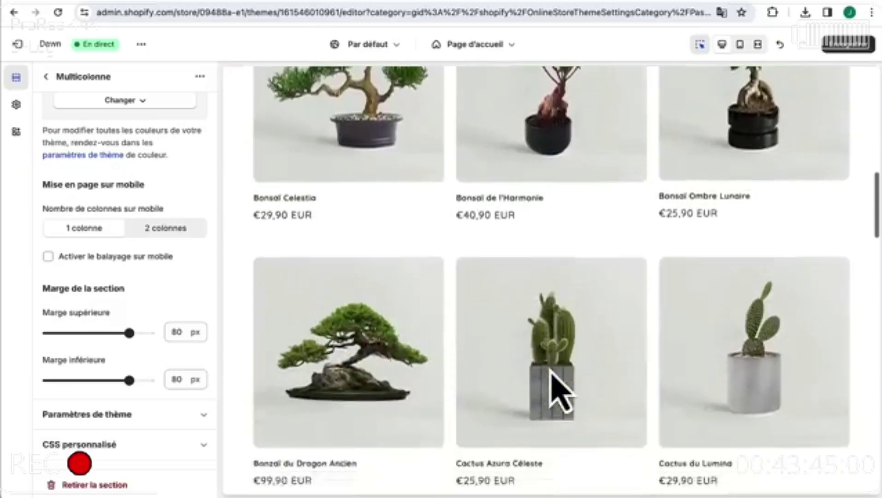
scroll(559, 392, up, 5)
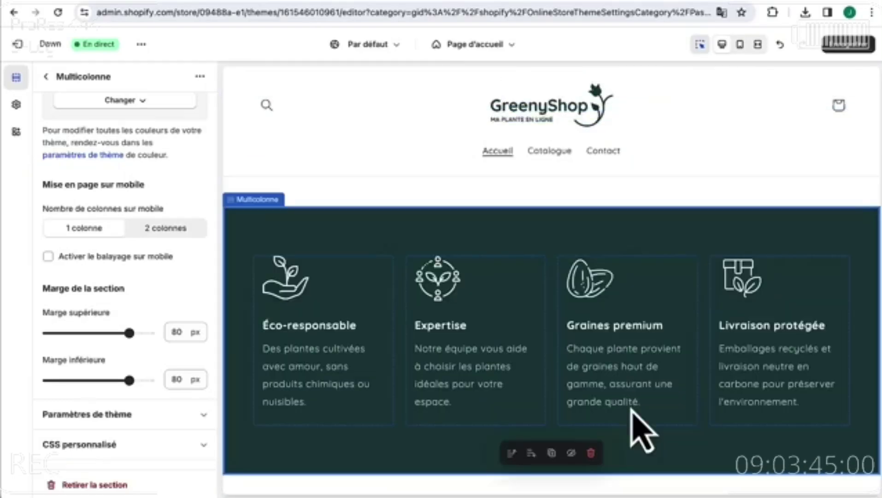
scroll(516, 360, down, 8)
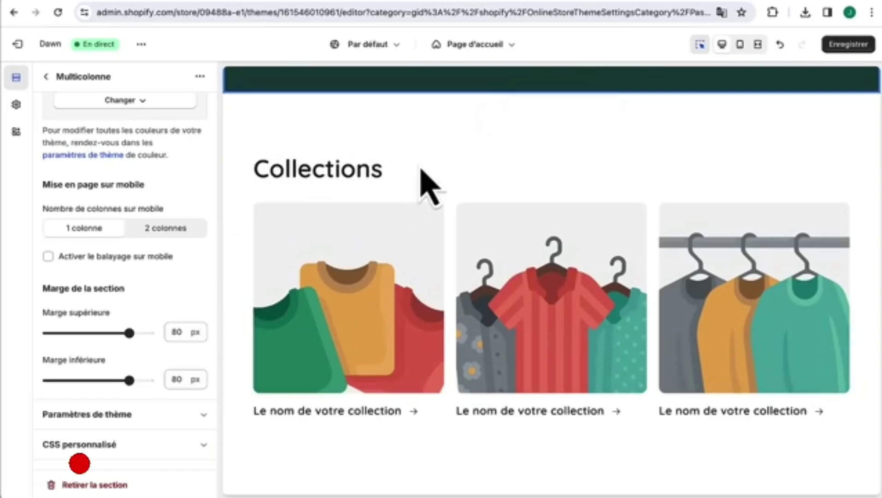
- Change the Liste des collections heading from 'Collections' to 'Catégories'
click(323, 159)
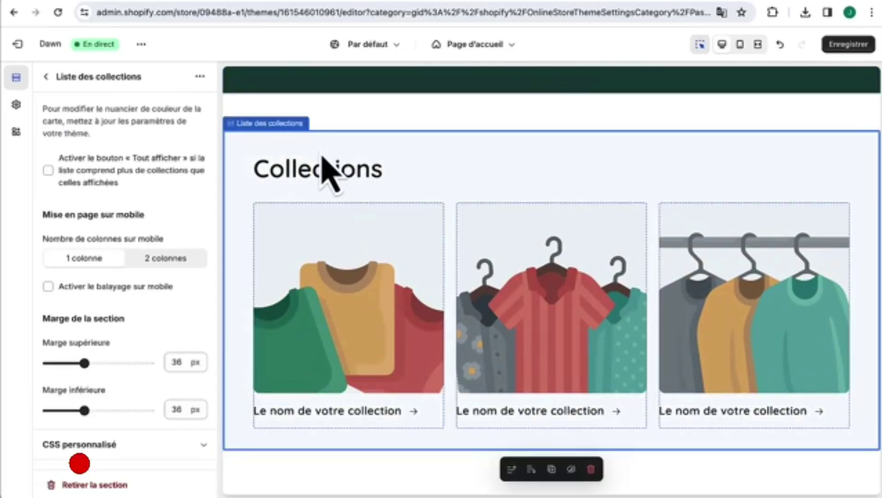
triple_click(120, 163)
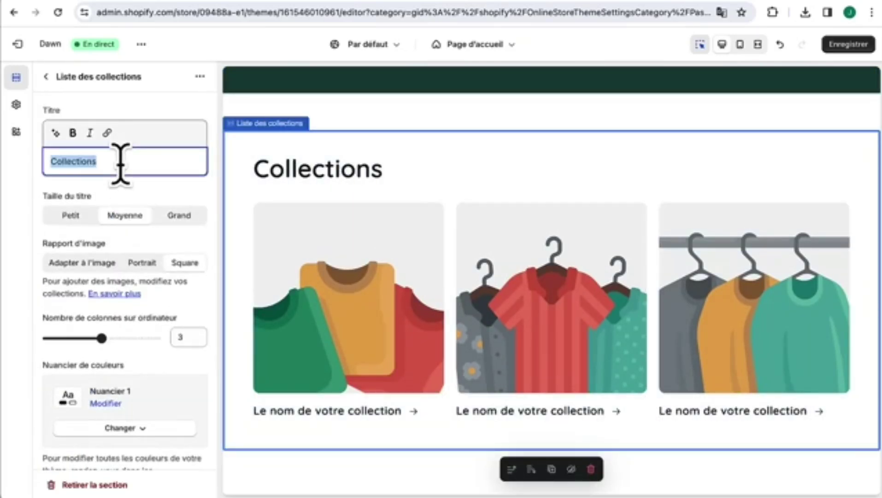
text(Catégories)
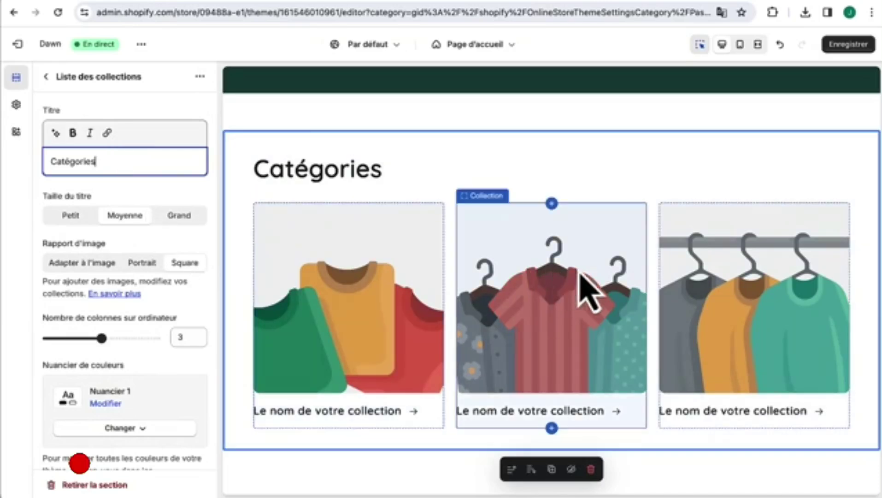
- Set the first two collection cards to Cactus and Plantes d'intérieur
click(297, 217)
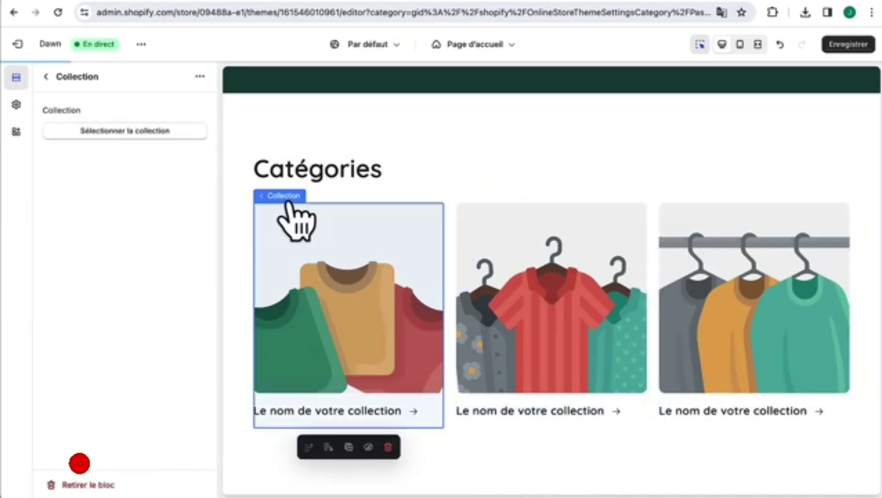
click(125, 131)
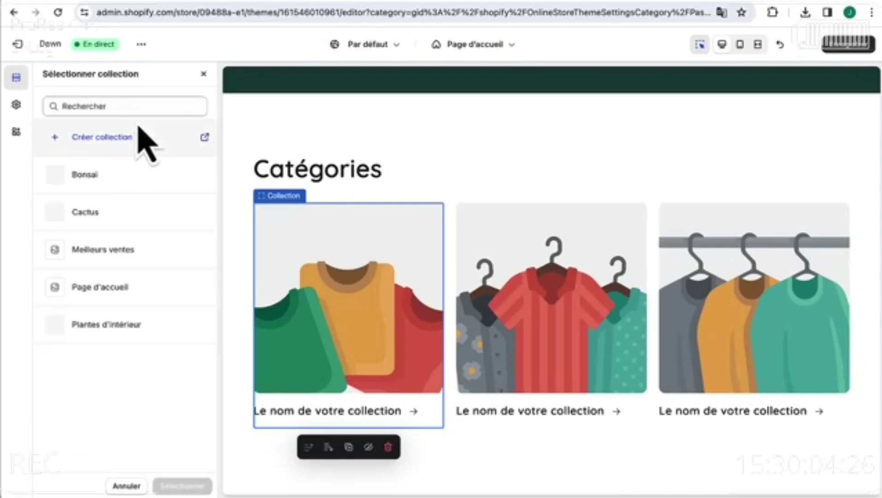
click(116, 217)
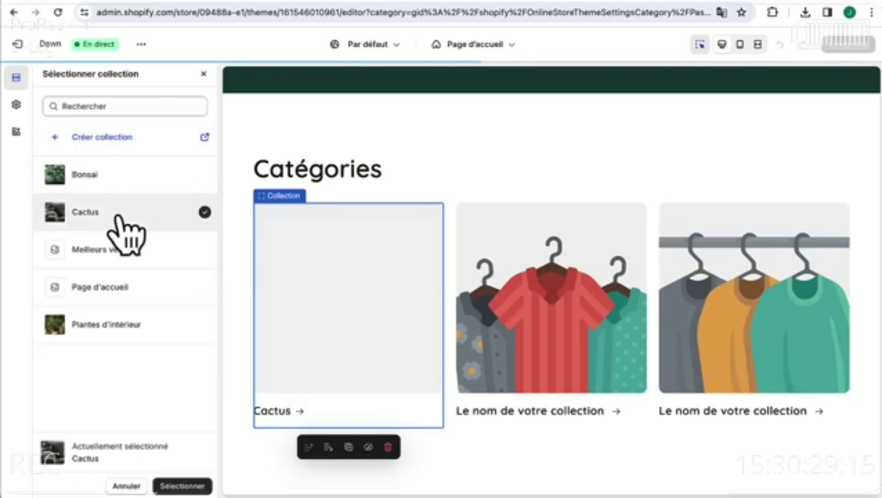
click(181, 488)
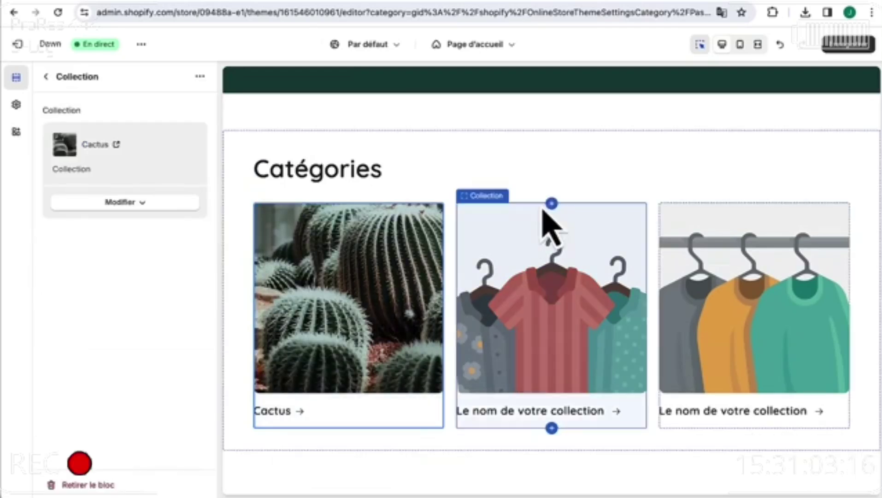
click(490, 196)
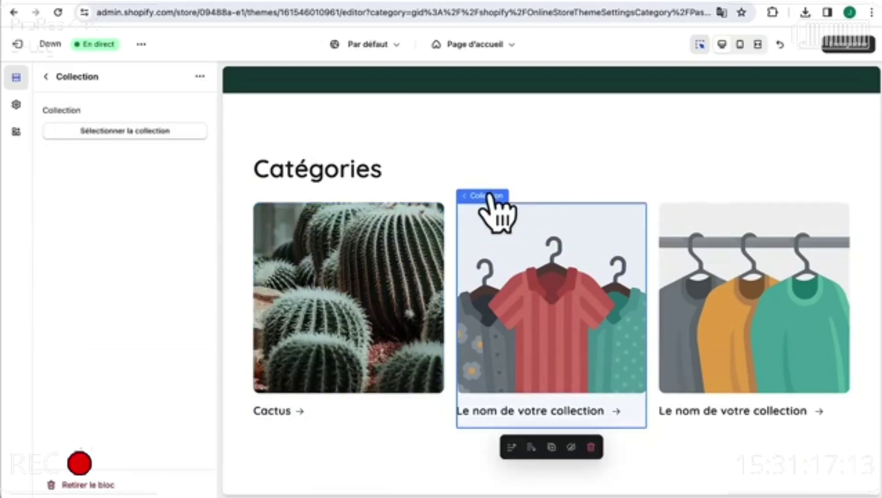
click(138, 132)
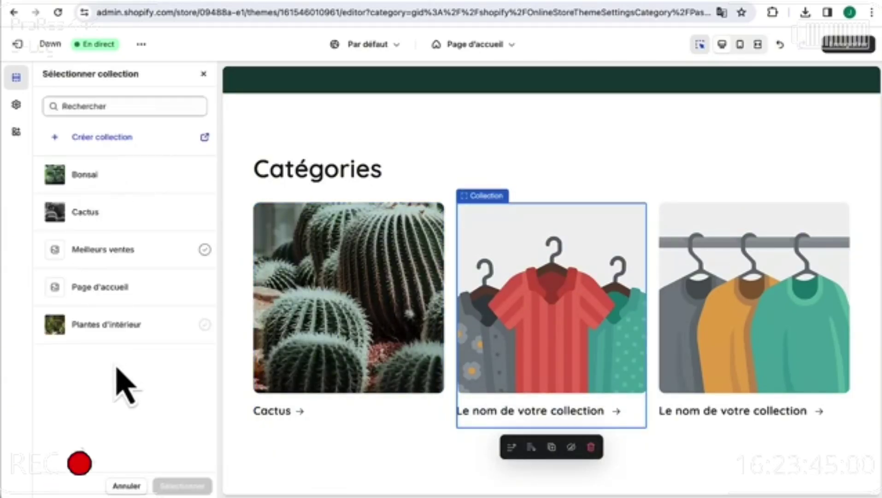
click(113, 328)
click(190, 486)
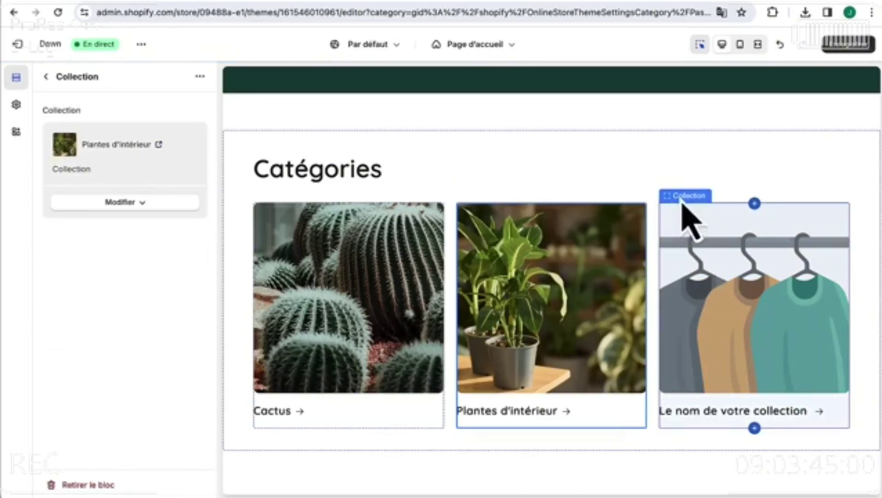
- Set the third collection card to Bonsaï and save the homepage
click(683, 199)
click(157, 134)
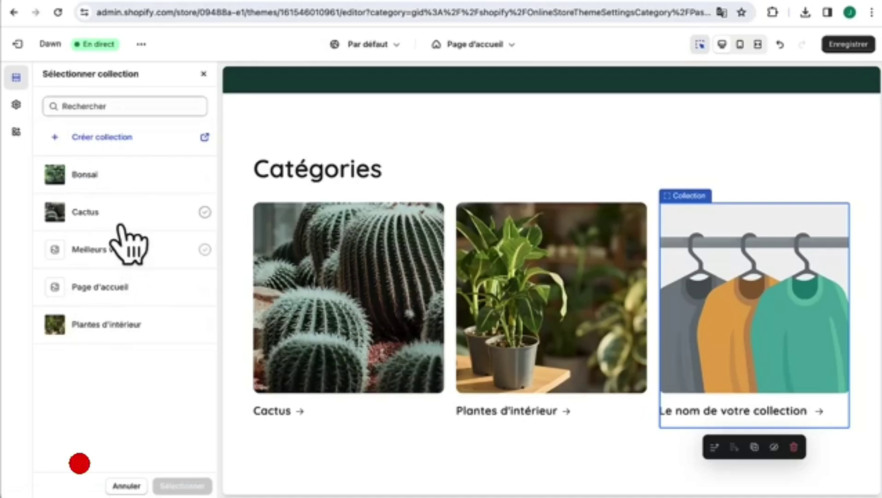
click(112, 179)
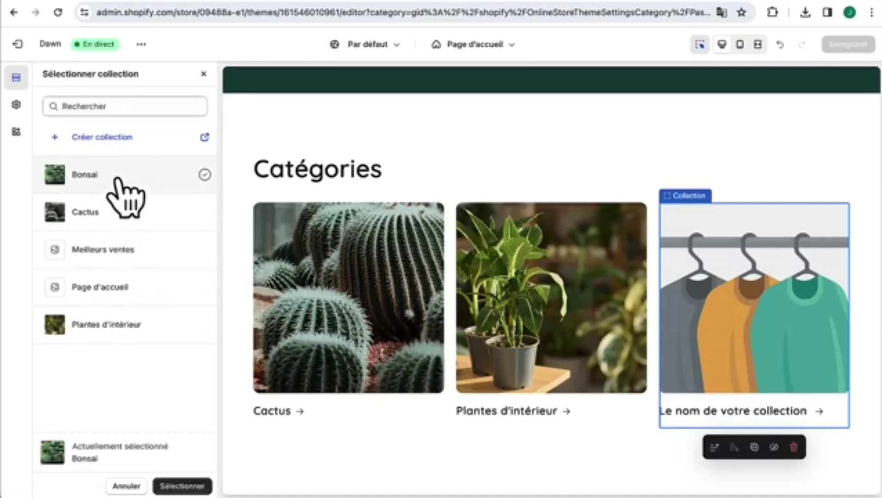
click(183, 486)
scroll(406, 423, down, 3)
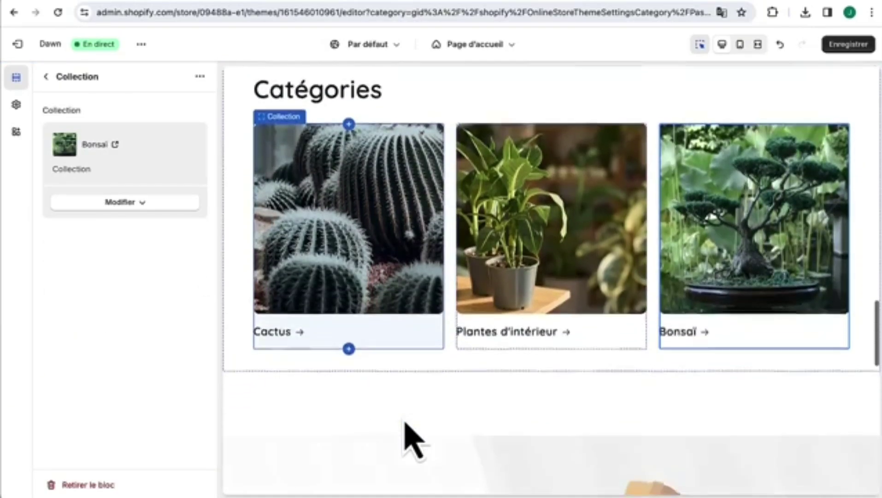
scroll(406, 423, up, 2)
scroll(413, 435, up, 3)
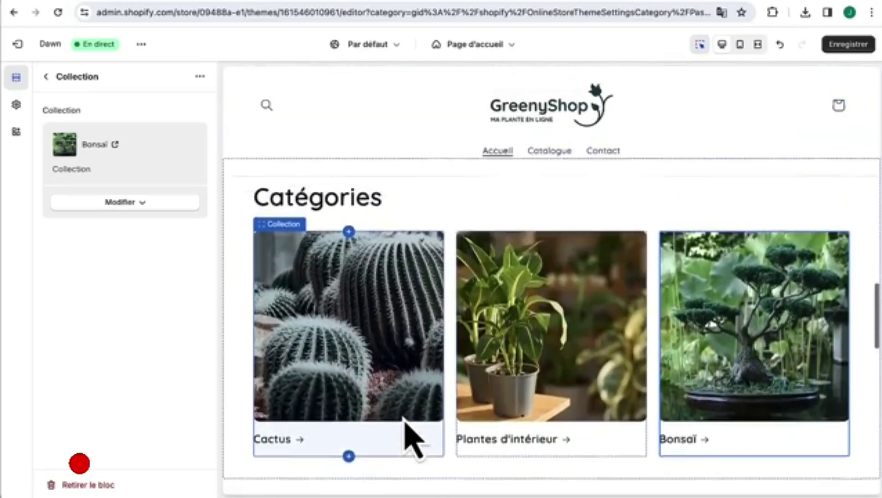
click(850, 44)
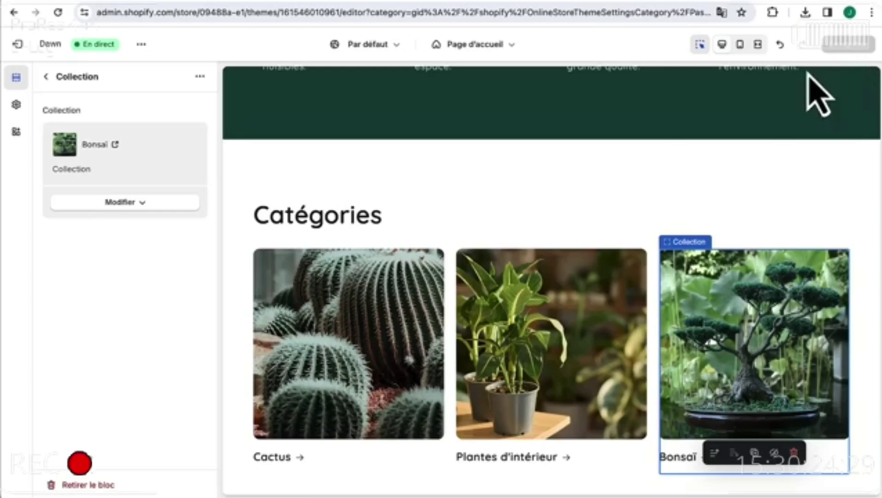
- Open the Vidéo section's settings and select its default YouTube link
click(46, 76)
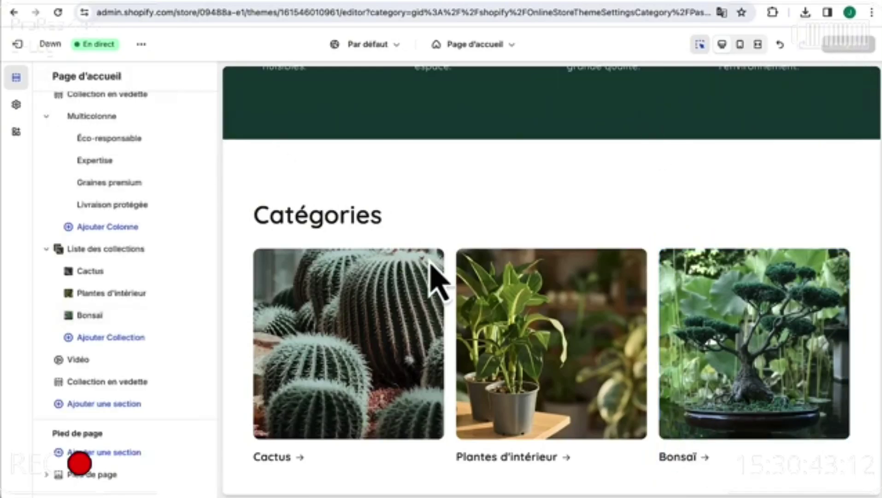
scroll(433, 277, down, 10)
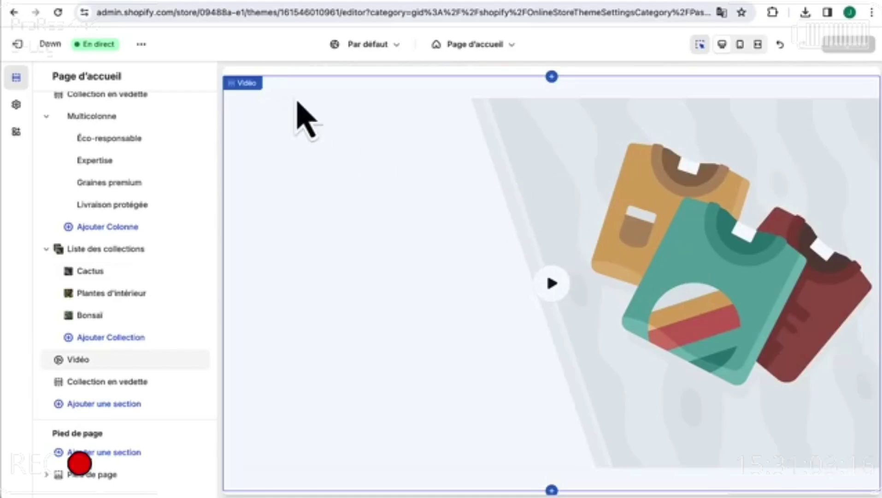
click(250, 102)
scroll(113, 401, down, 3)
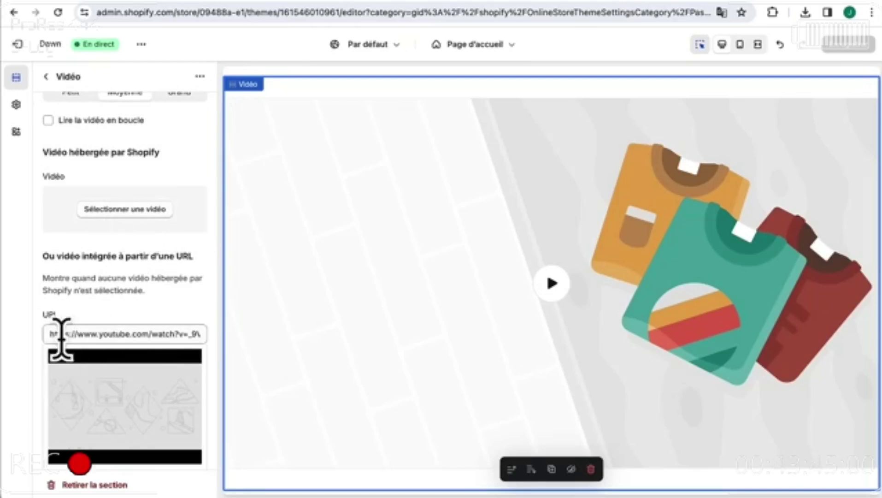
drag(51, 333, 179, 332)
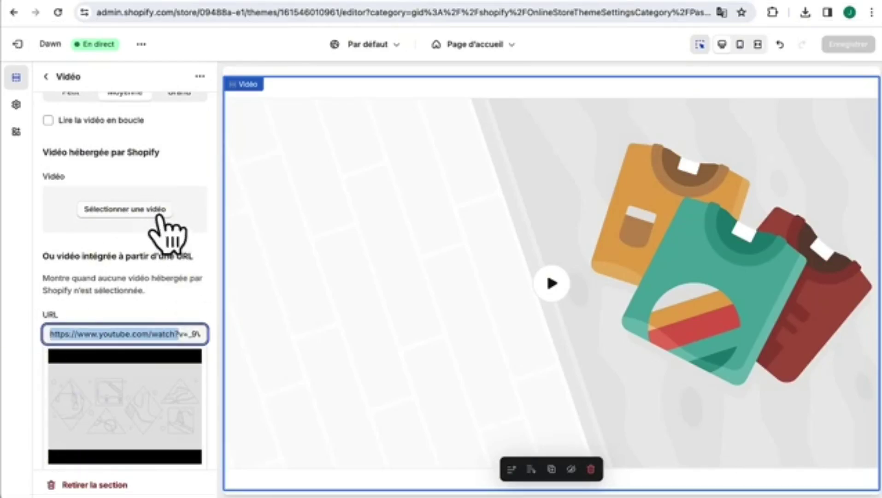
- Try uploading Greenyshop.mp4 as a hosted video, then dismiss the failure and close the library
click(123, 213)
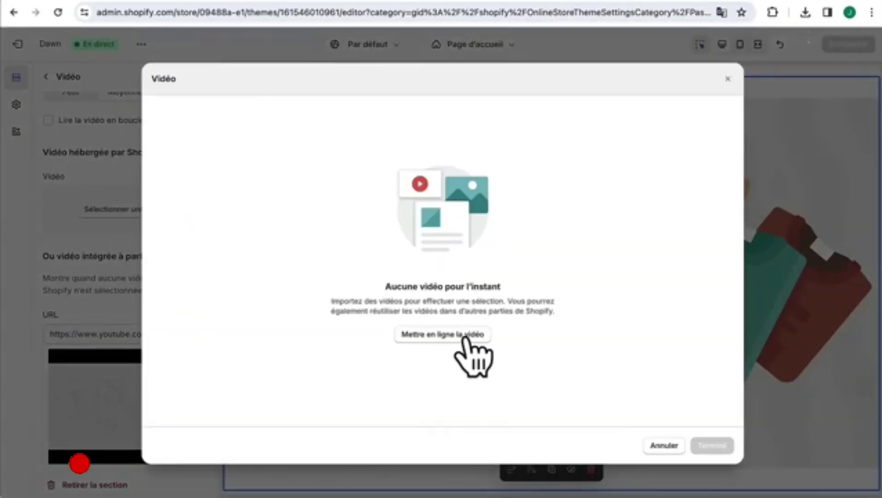
click(465, 340)
click(371, 120)
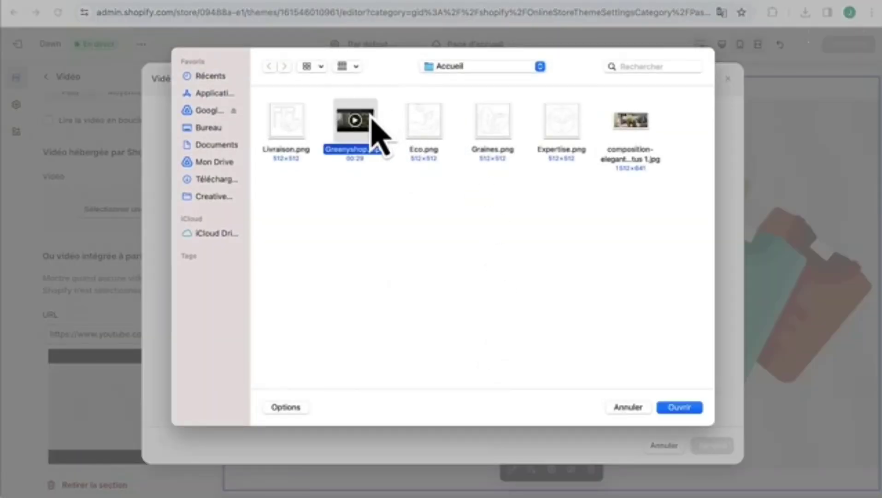
click(680, 407)
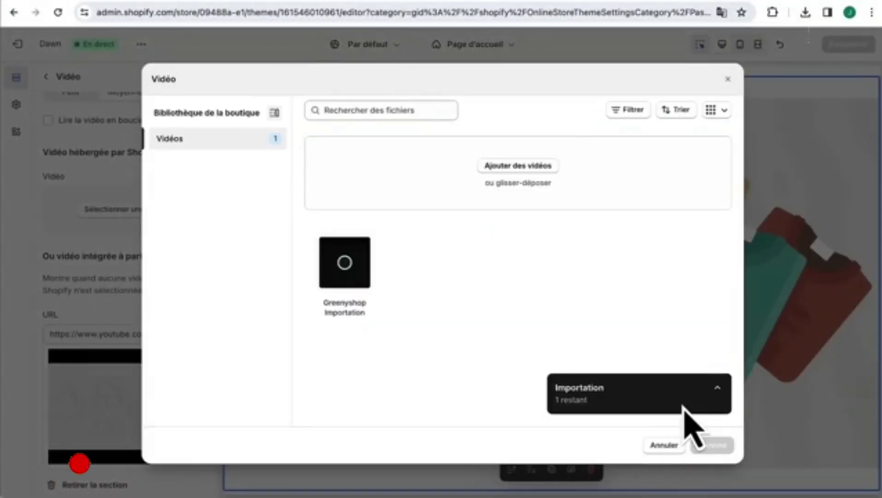
click(700, 400)
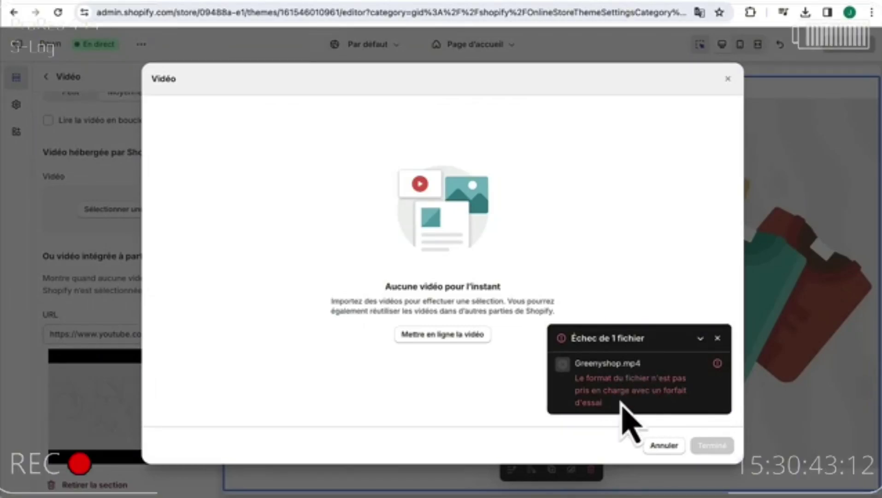
click(717, 338)
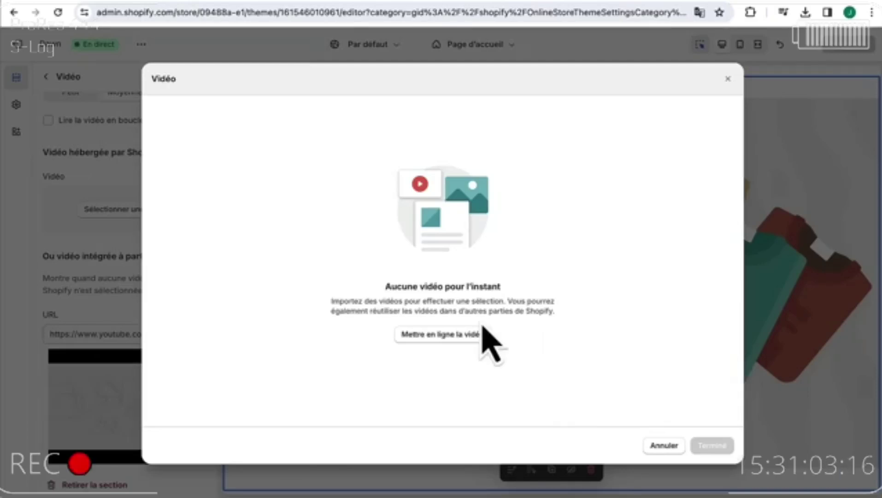
click(729, 79)
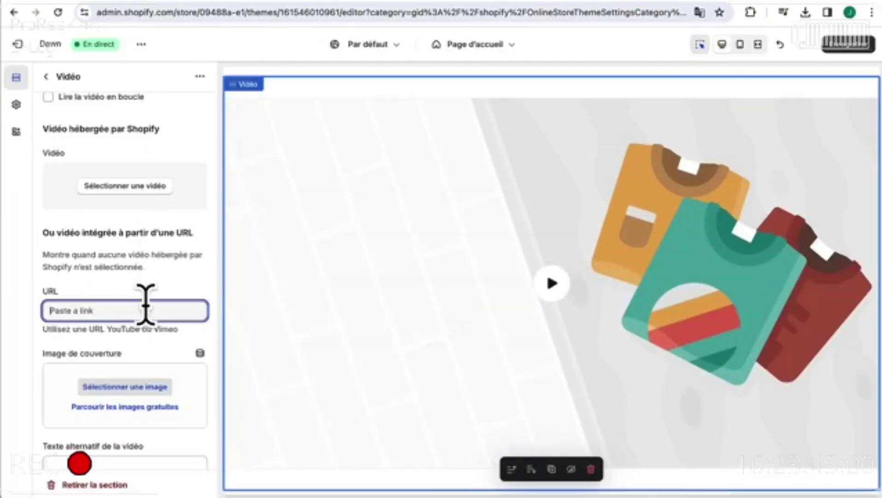
- Embed the Aloe plant YouTube video and upload the plant-shop screenshot as its cover image
click(157, 315)
scroll(158, 315, down, 4)
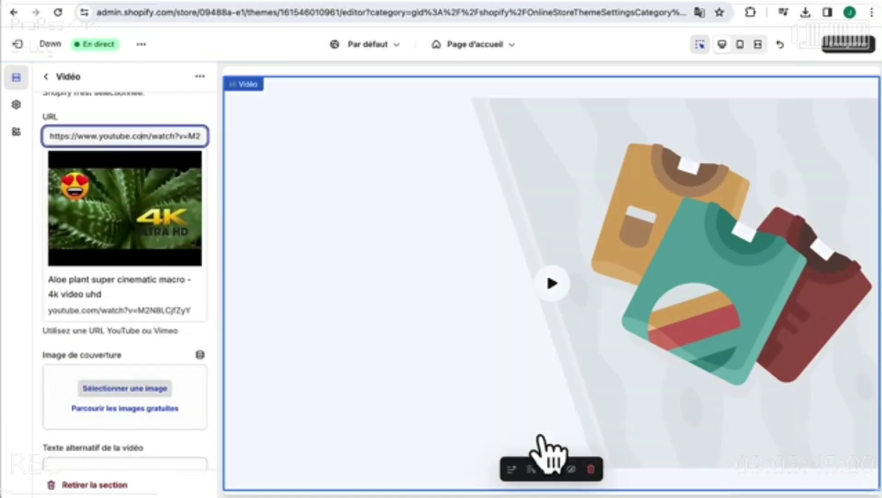
click(138, 388)
click(519, 168)
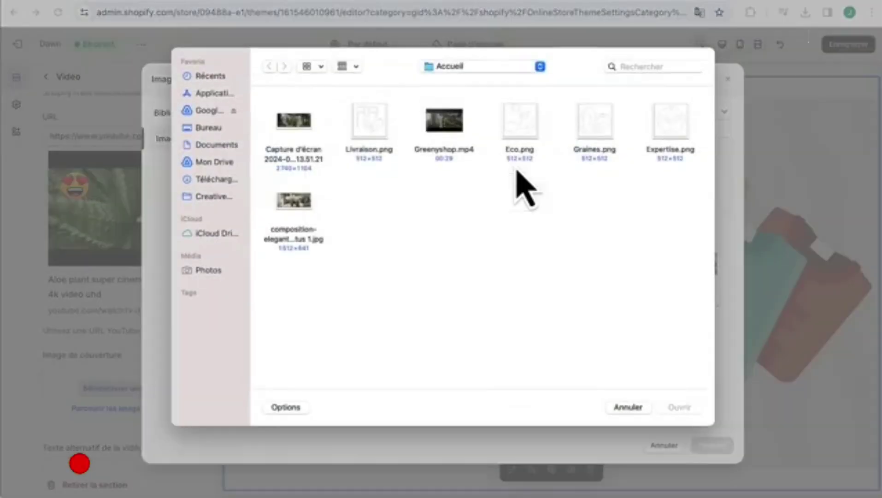
double_click(302, 153)
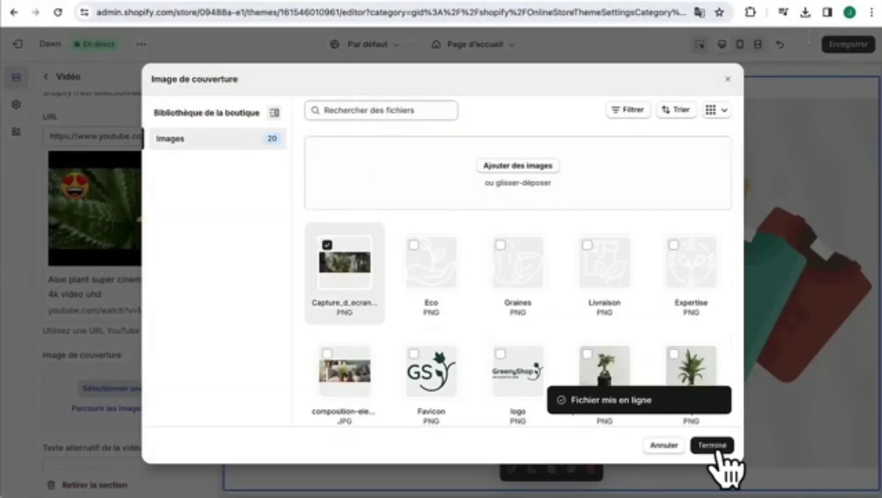
click(714, 446)
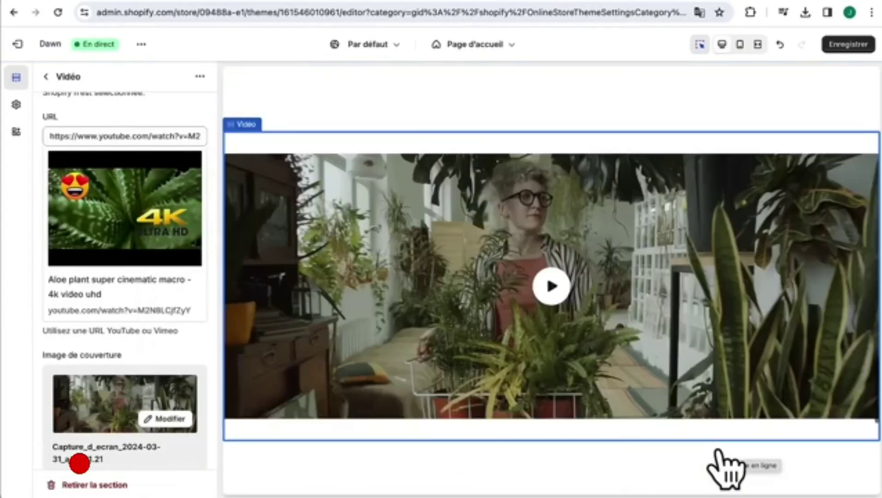
scroll(719, 454, down, 5)
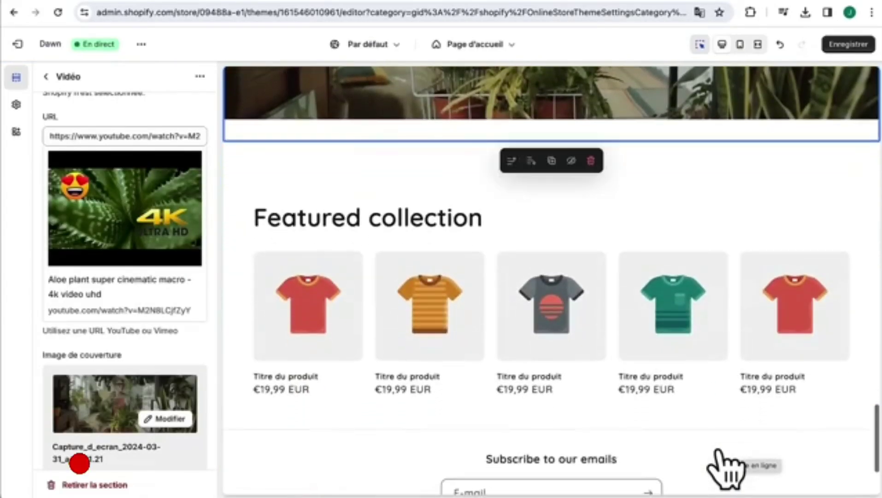
- Retitle the Collection en vedette section 'Meilleurs ventes'
click(405, 211)
scroll(133, 156, up, 7)
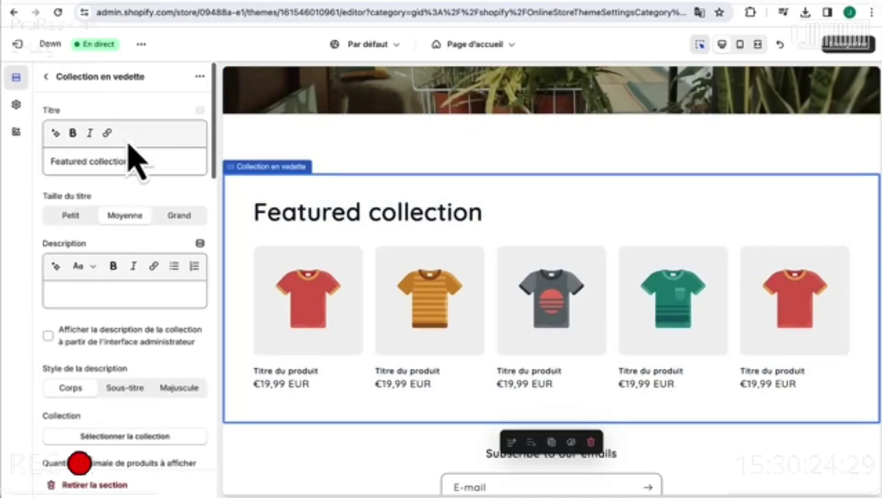
drag(130, 162, 9, 187)
text(Meilleurs ventes)
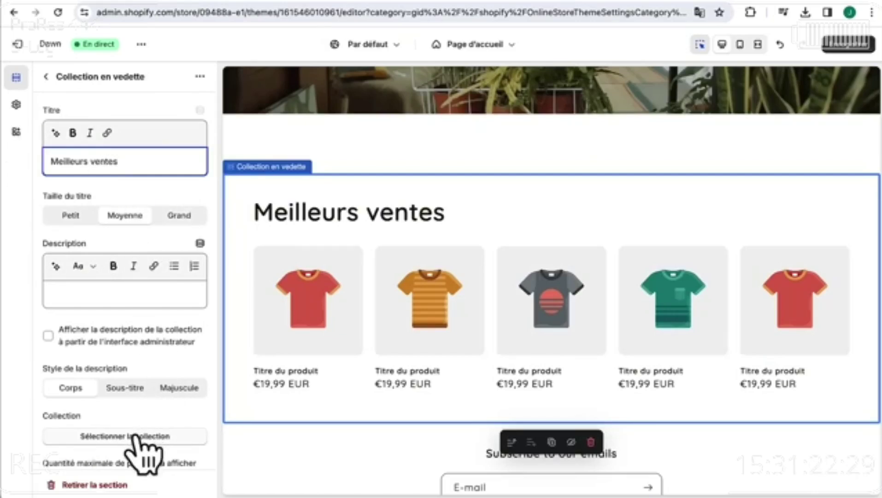
- Feature the Meilleurs ventes collection with a maximum of 5 products, and save the theme
click(134, 436)
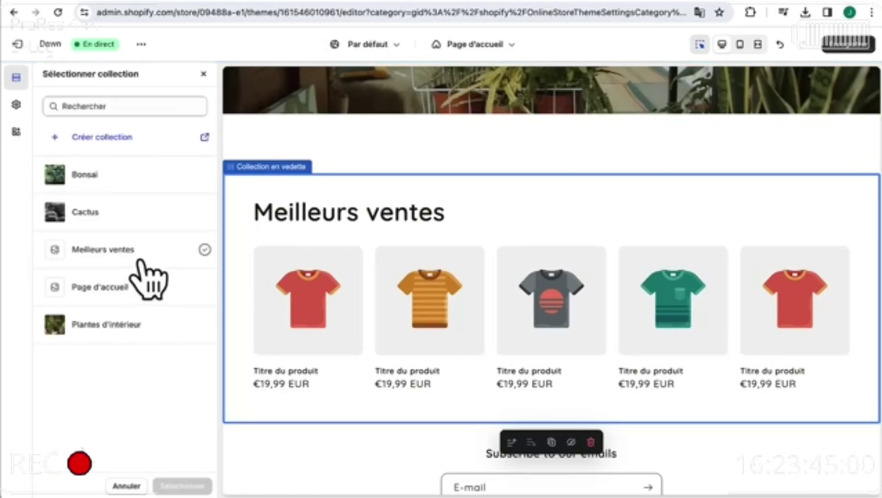
click(77, 253)
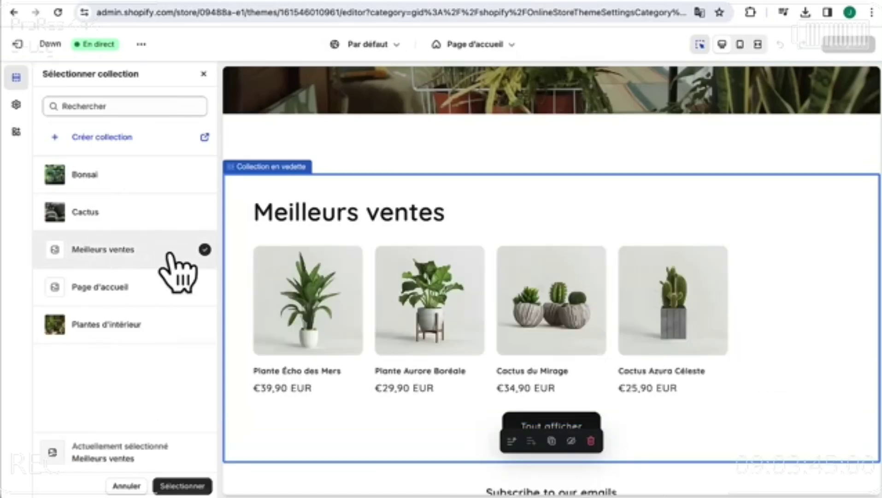
click(173, 487)
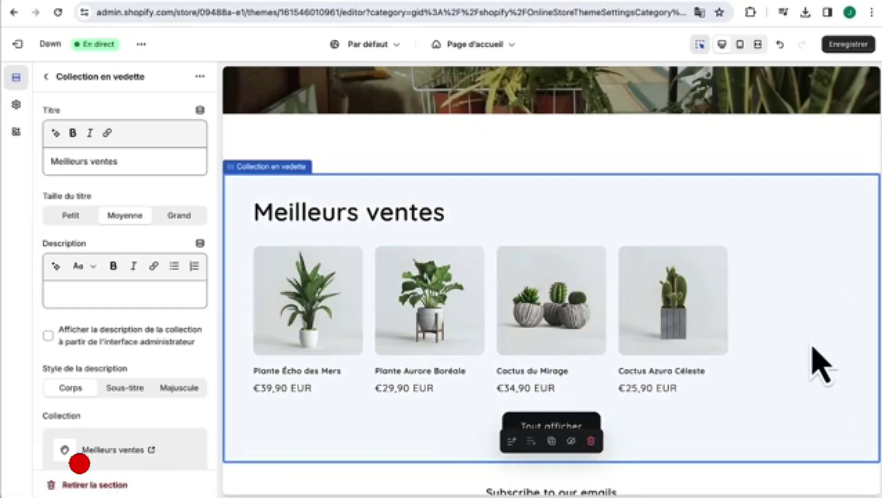
scroll(190, 392, down, 6)
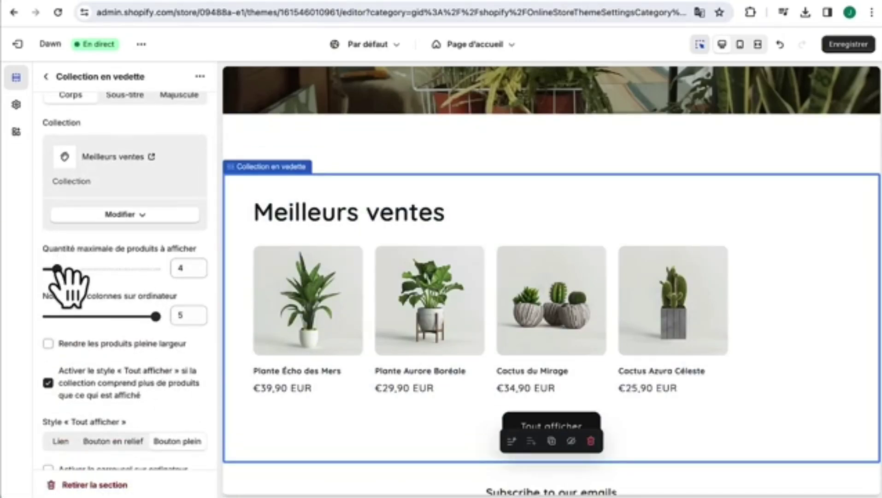
mouse_move(56, 268)
mouse_down()
mouse_move(71, 268)
mouse_move(63, 270)
mouse_up()
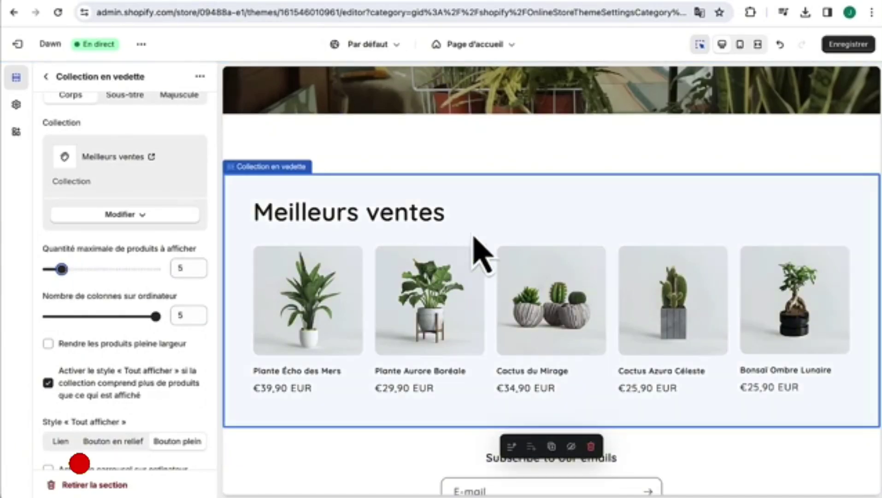
click(845, 46)
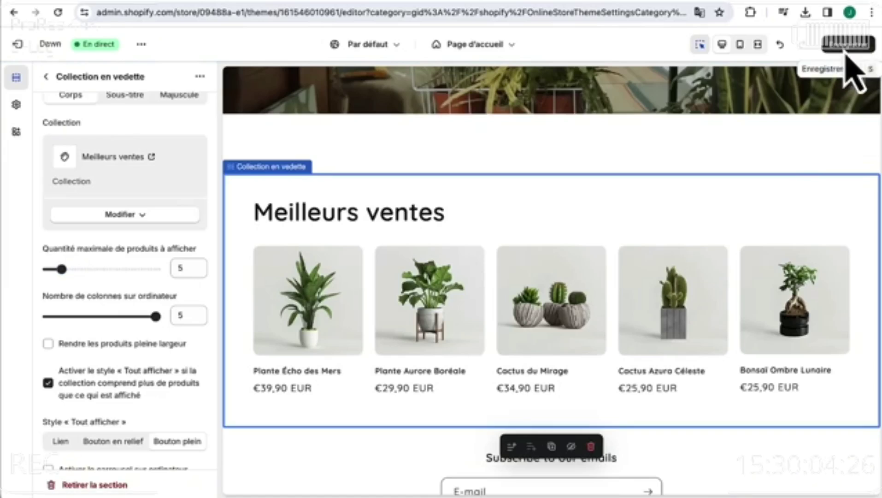
scroll(613, 332, down, 3)
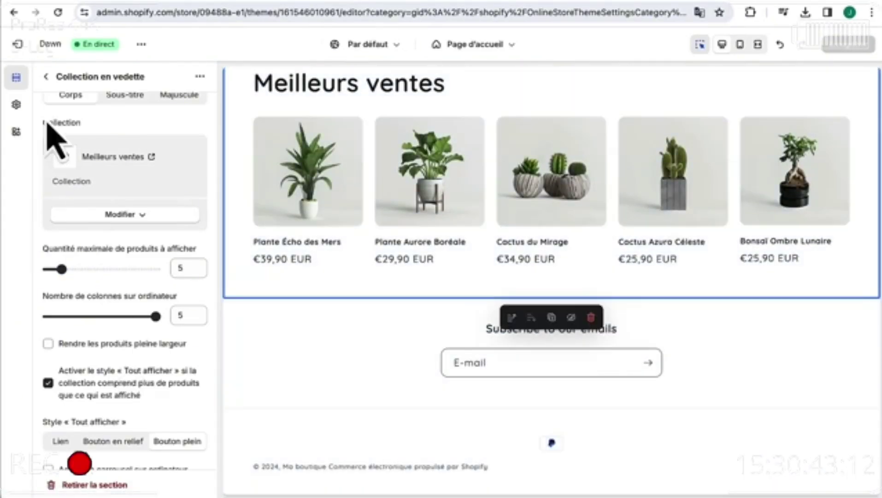
- Go back to the Page d'accueil section list and open the Pied de page settings
click(46, 76)
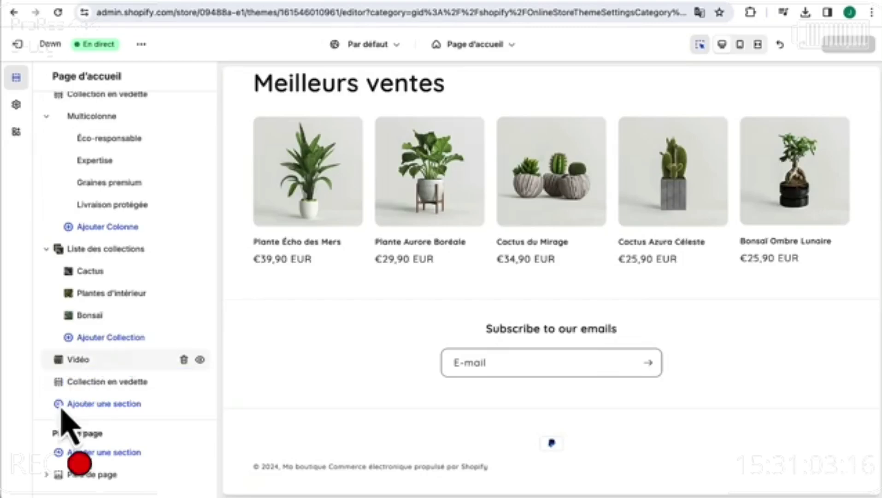
click(60, 474)
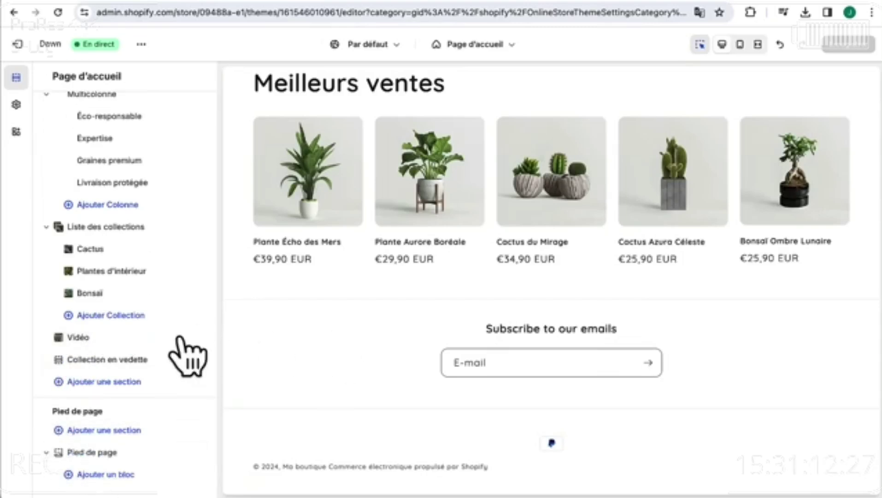
click(93, 451)
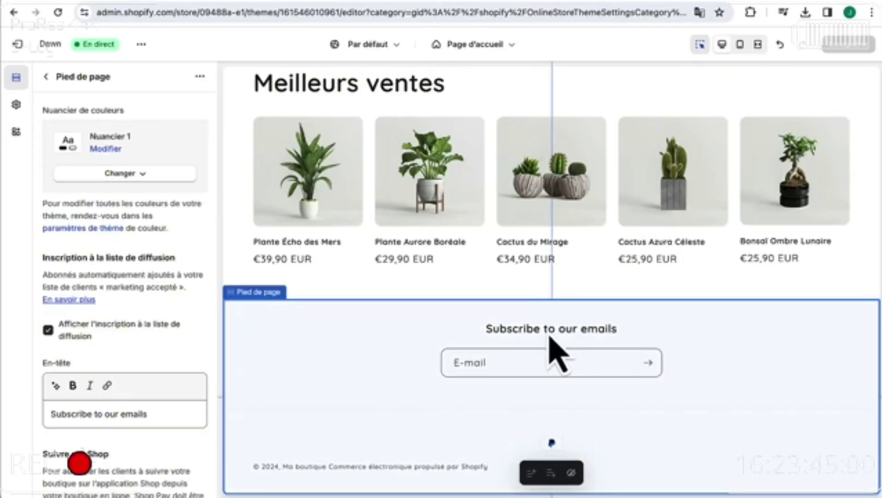
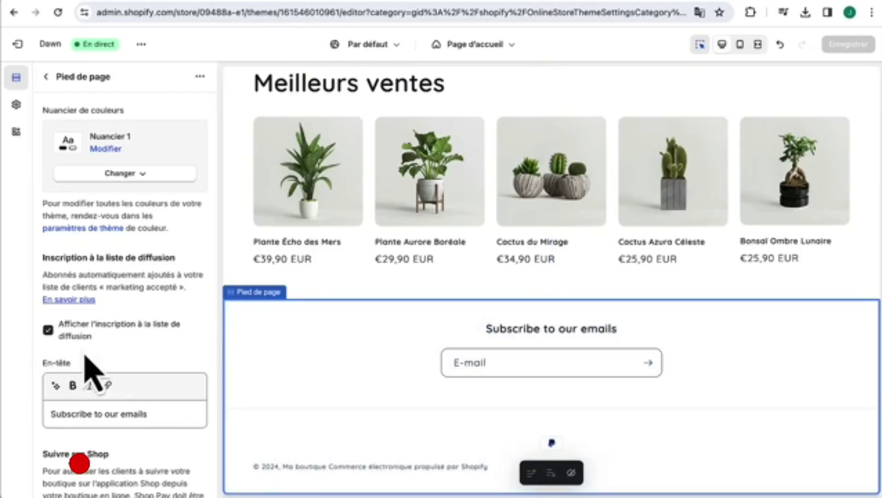
- Turn off the footer's 'Afficher l'inscription à la liste de diffusion' option and return to the section list
click(48, 330)
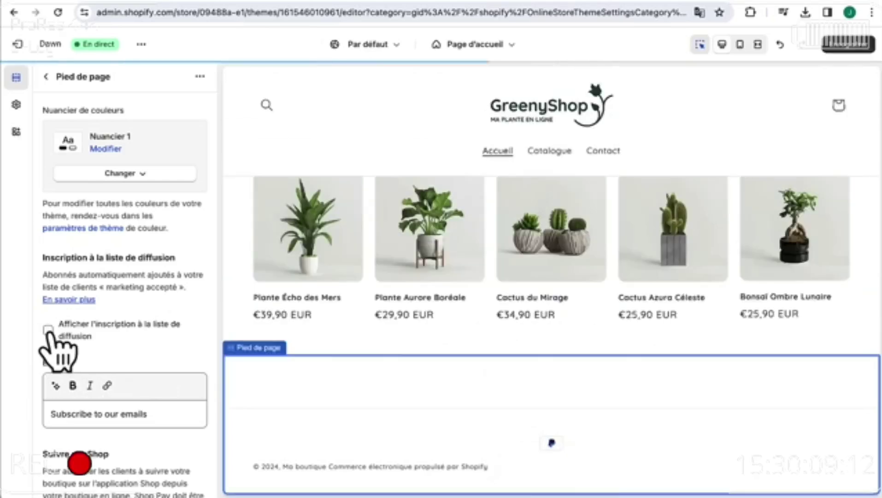
click(46, 77)
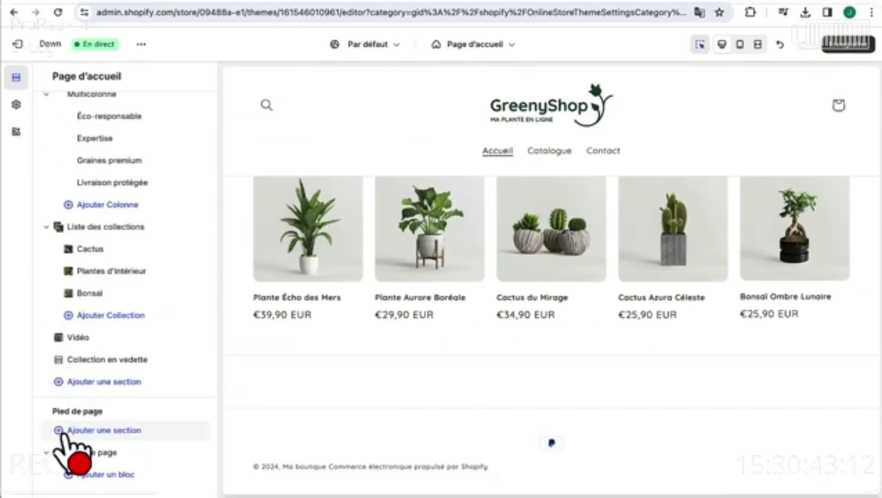
- Add an Inscription à la liste de diffusion section above the footer
click(103, 434)
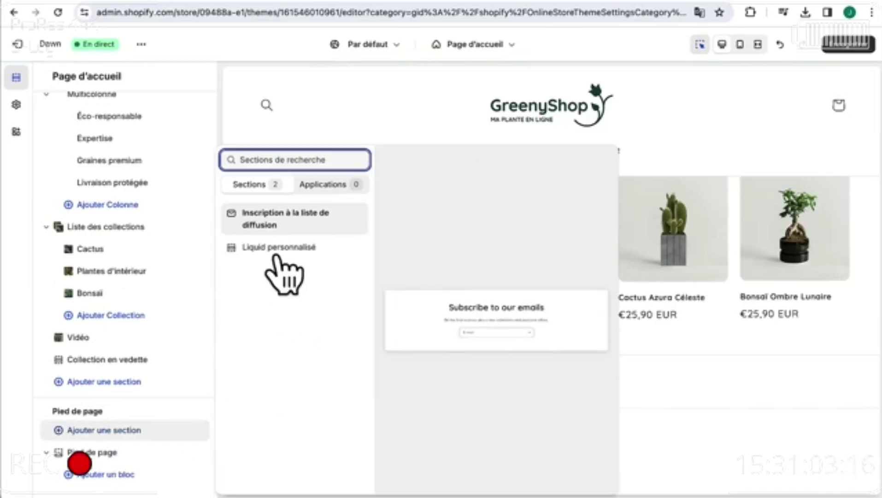
click(298, 226)
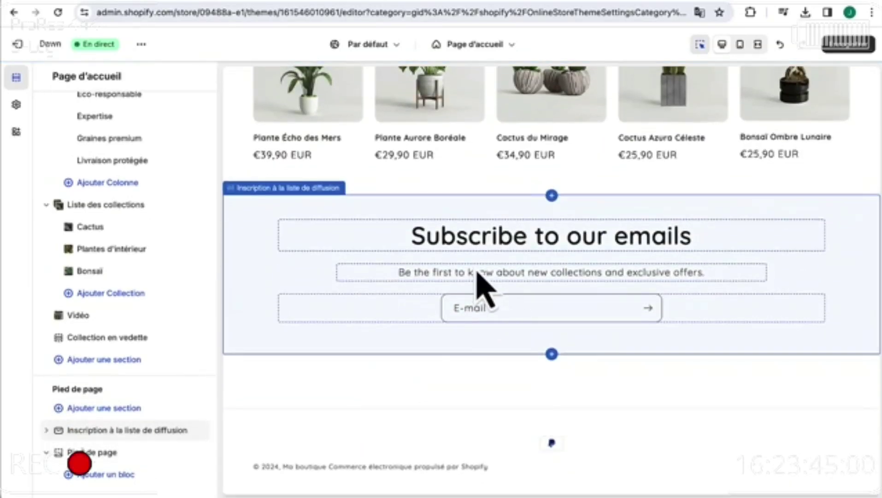
click(182, 428)
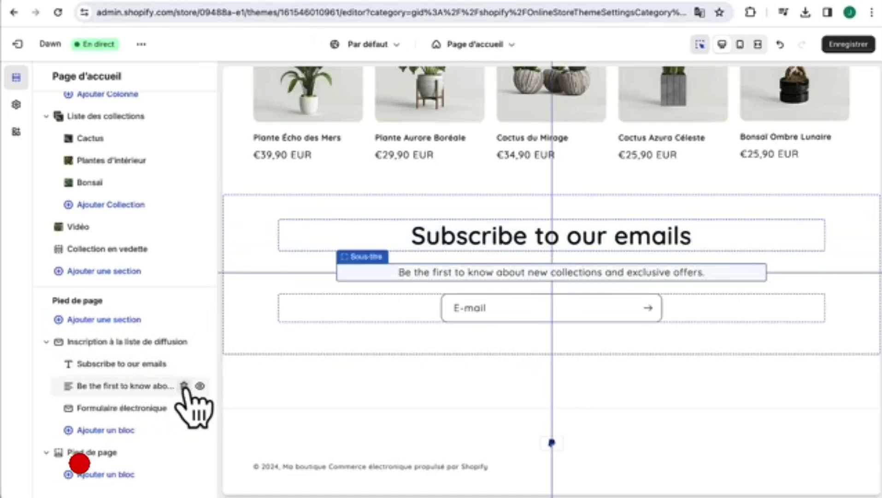
- Delete the subtitle block and set the title to 'S'inscrire à la Newsletter' in Petit size
click(184, 385)
click(136, 390)
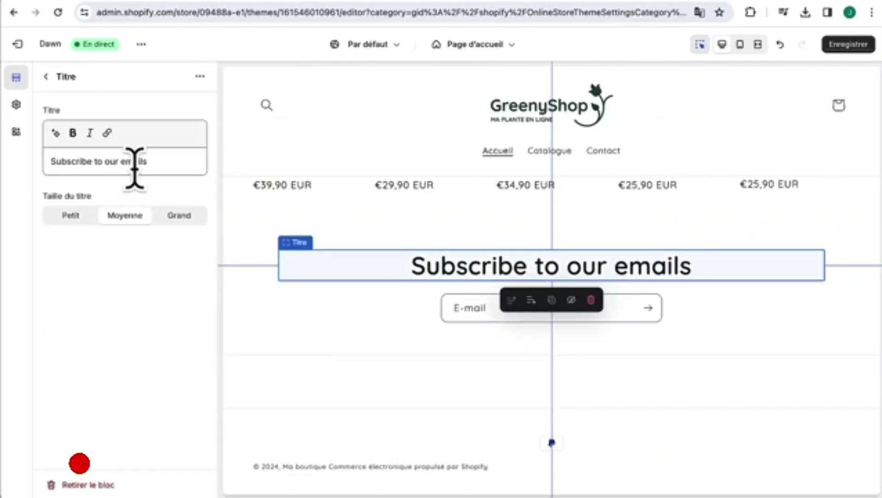
text(S'inscrire à la Newsletter)
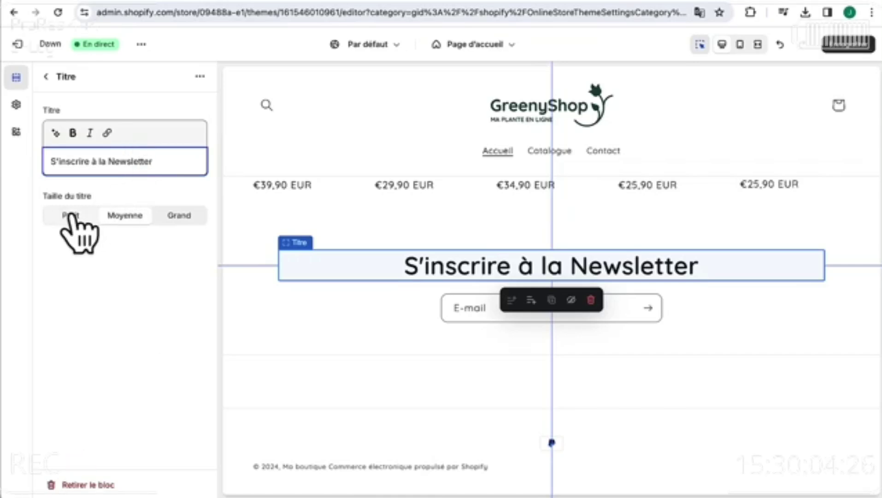
click(71, 215)
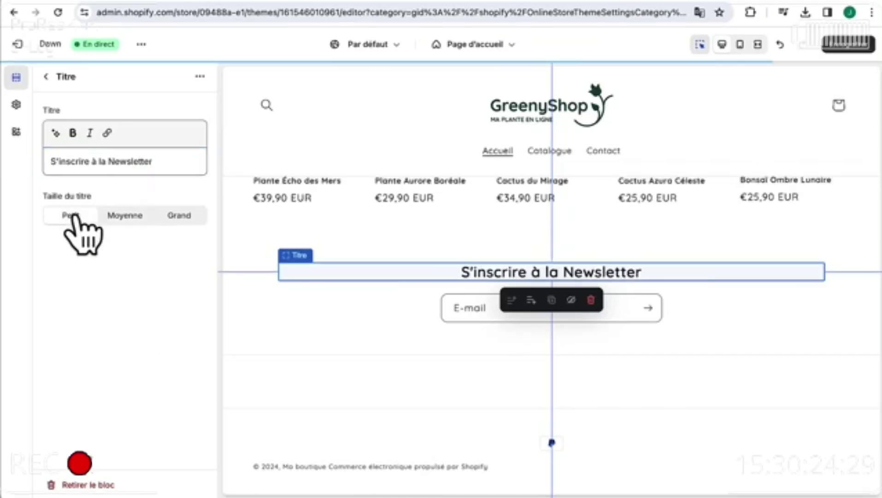
- Apply the dark green Nuancier 5 colour scheme to both the newsletter section and the footer
click(249, 272)
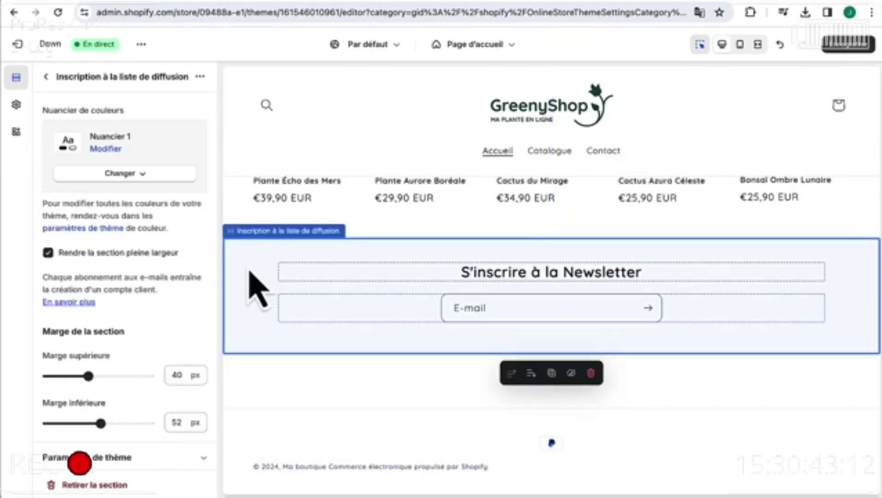
click(151, 174)
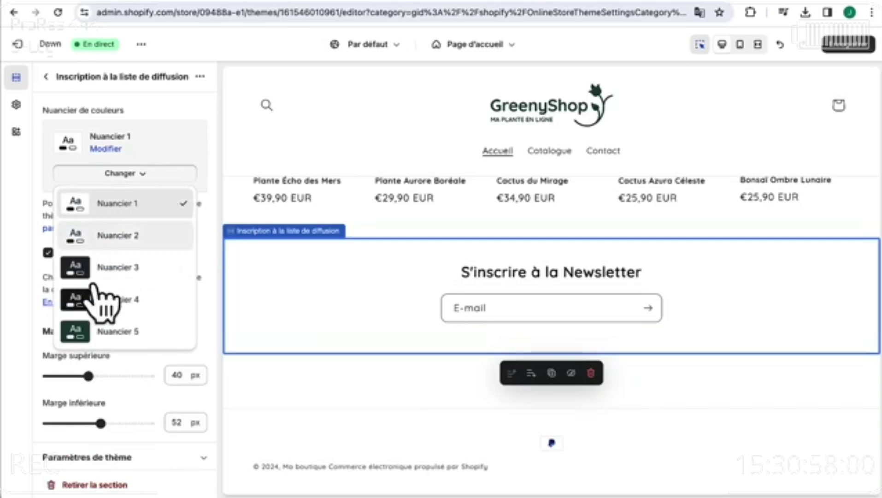
click(99, 332)
click(260, 401)
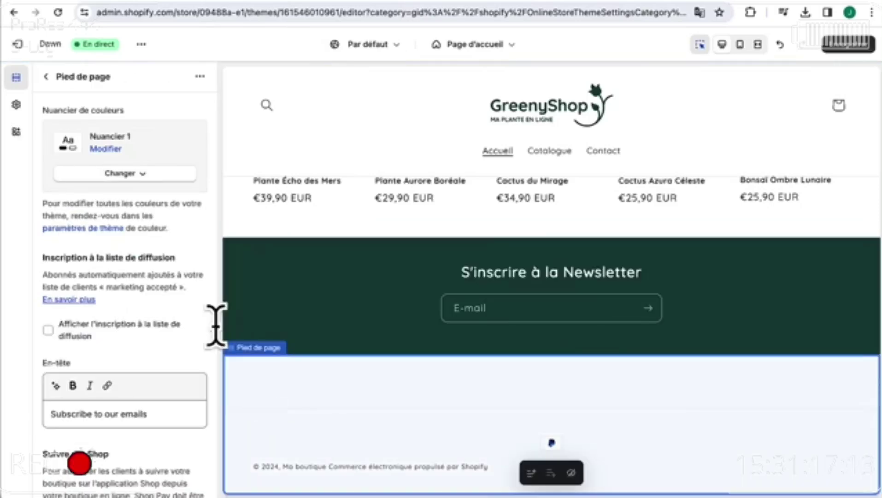
click(123, 174)
click(118, 331)
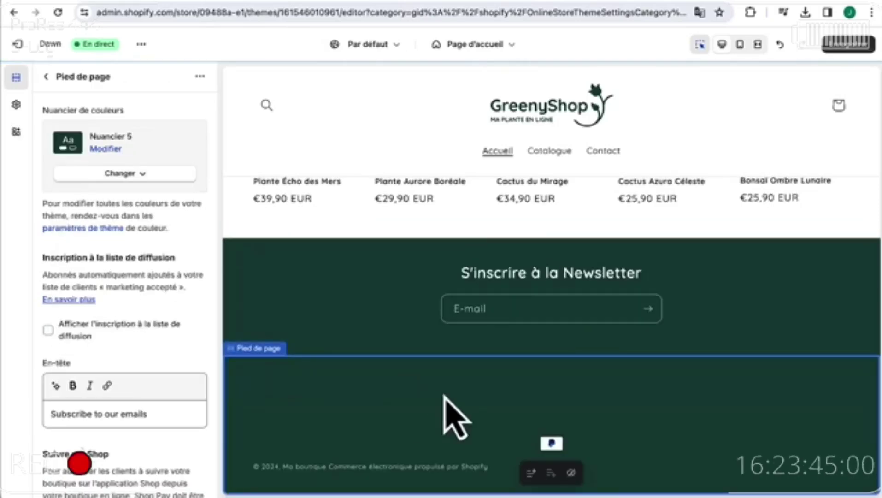
- Give the newsletter section a 60 px top margin and an 8 px bottom margin
scroll(565, 335, up, 3)
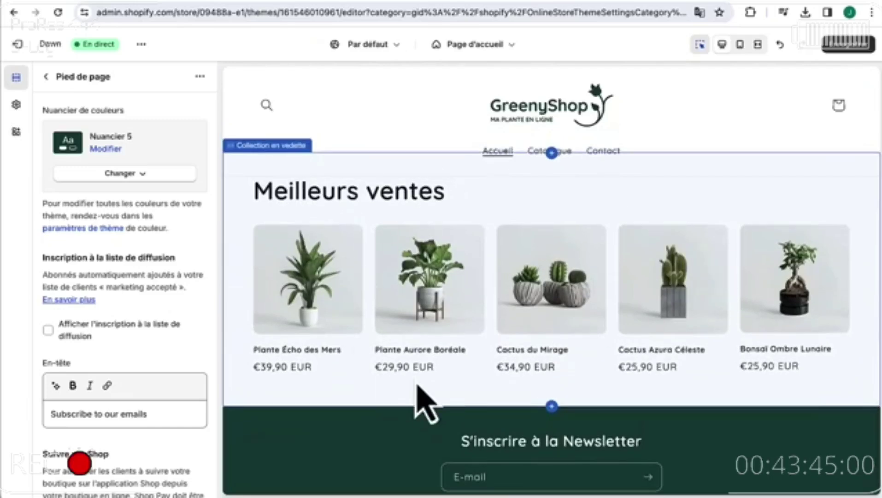
scroll(420, 400, down, 3)
click(401, 275)
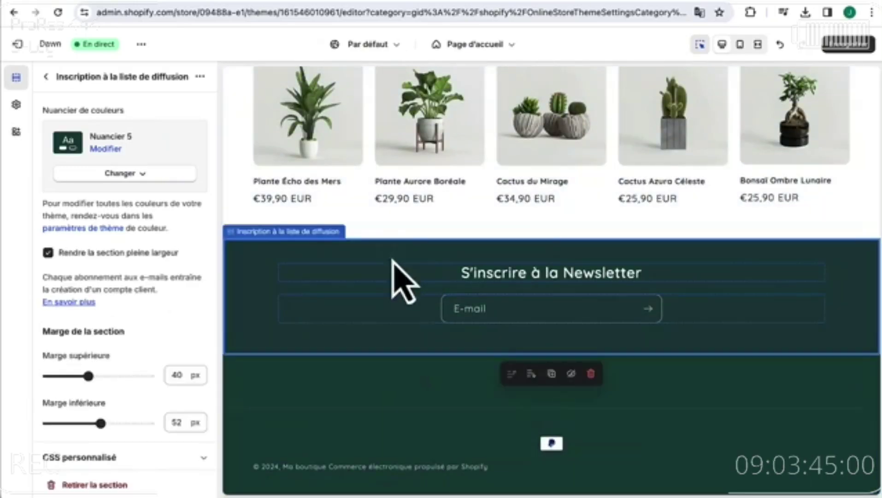
scroll(92, 409, down, 1)
drag(86, 363, 108, 364)
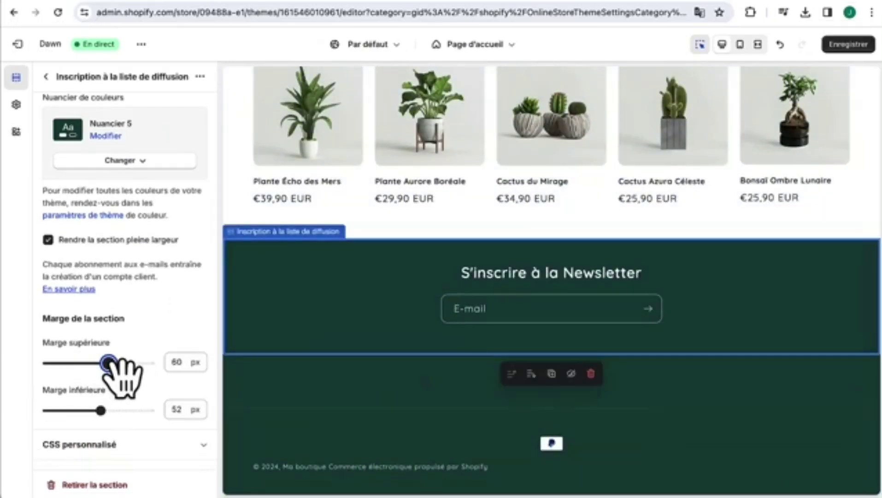
drag(101, 409, 105, 410)
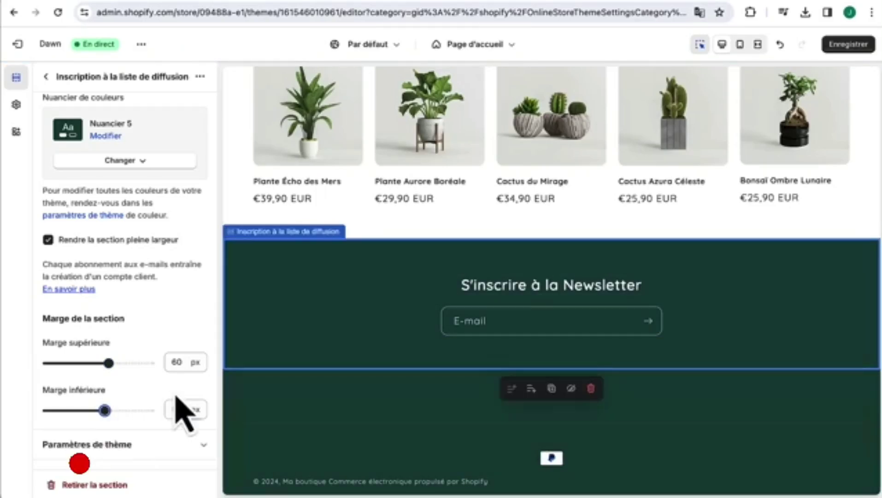
drag(105, 410, 75, 410)
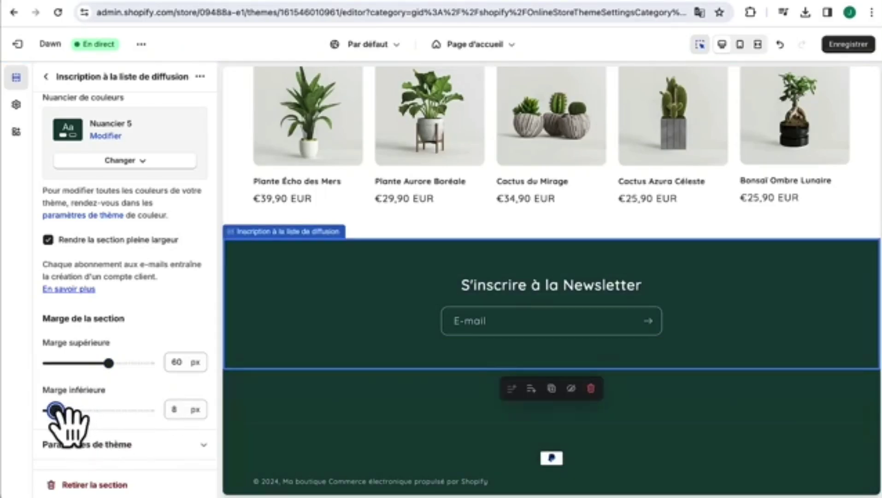
- Review the whole home page in full-width preview, scrolling through the restyled sections
click(758, 44)
scroll(661, 199, up, 10)
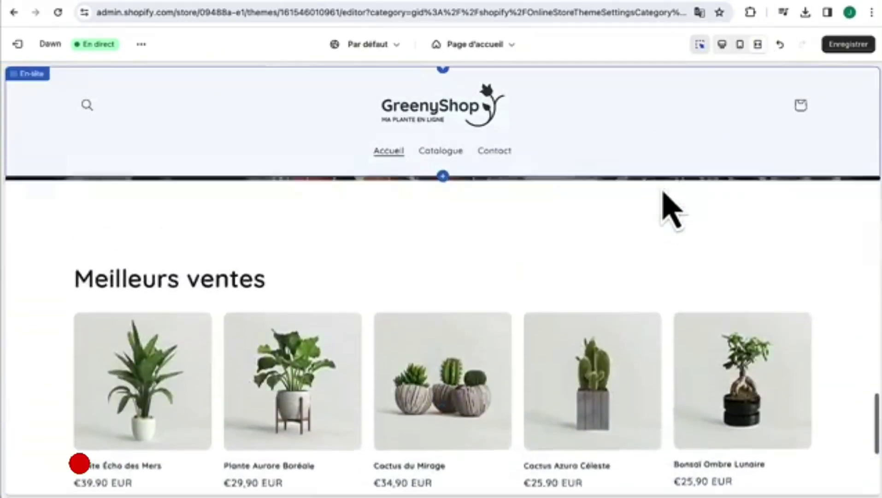
scroll(669, 221, down, 12)
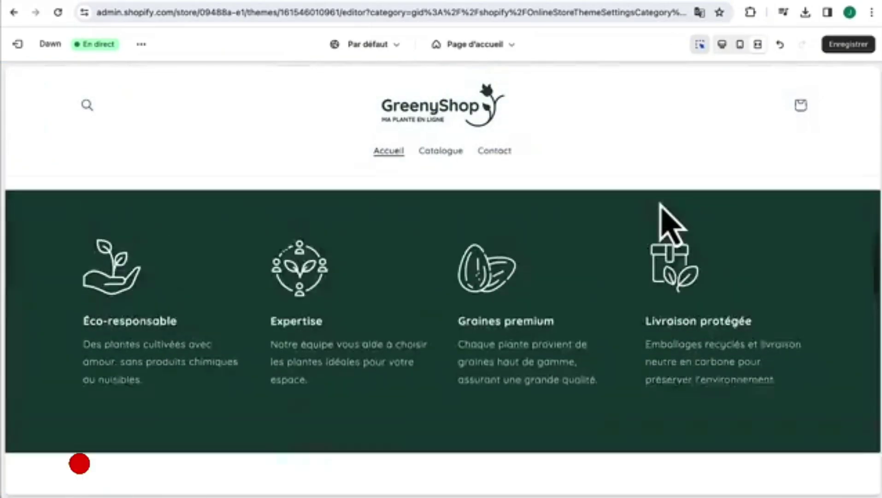
scroll(671, 226, up, 3)
scroll(662, 209, up, 8)
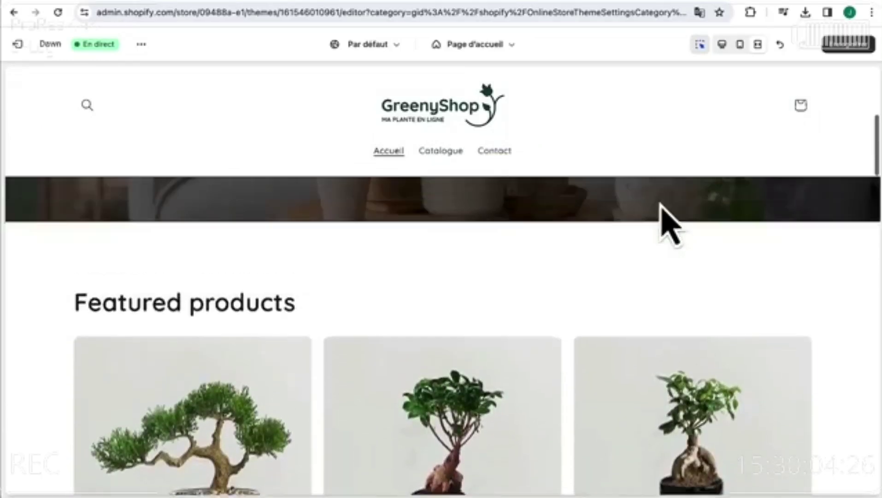
scroll(660, 204, up, 4)
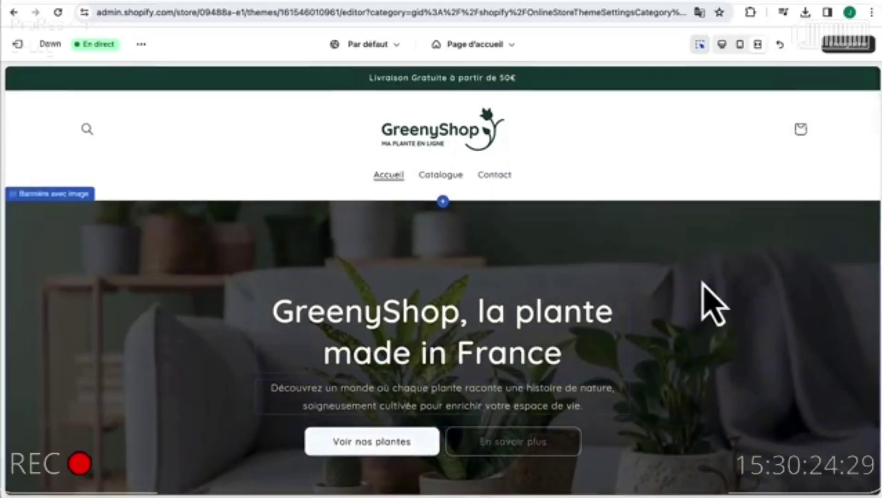
scroll(703, 287, down, 10)
scroll(704, 288, down, 5)
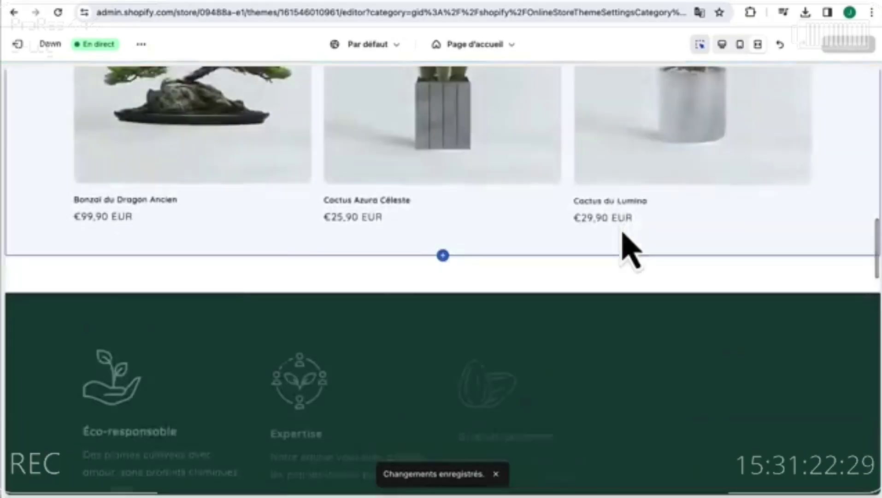
scroll(623, 233, down, 12)
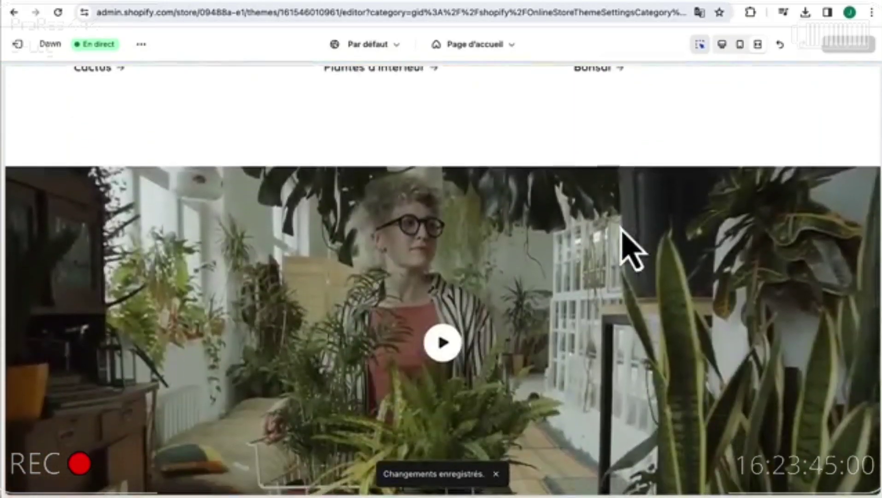
scroll(631, 249, down, 6)
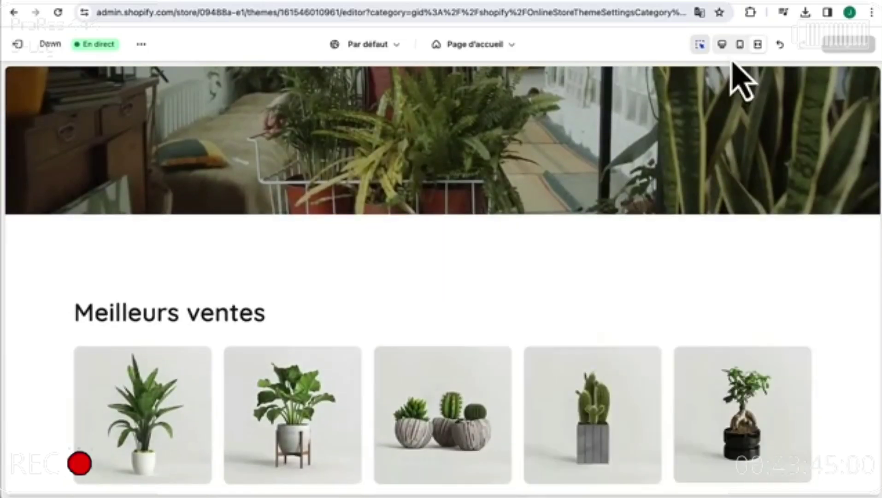
- Exit the preview and create a page template named 'À Propos' based on Page par défaut
click(722, 45)
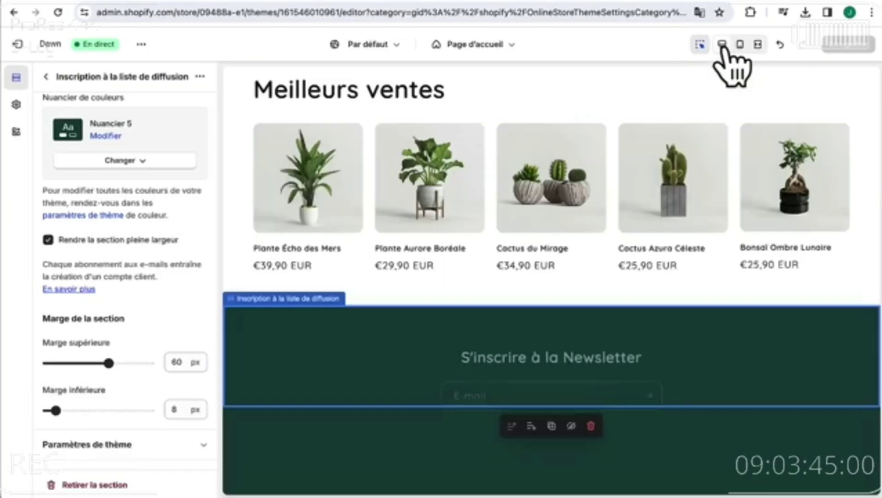
click(499, 44)
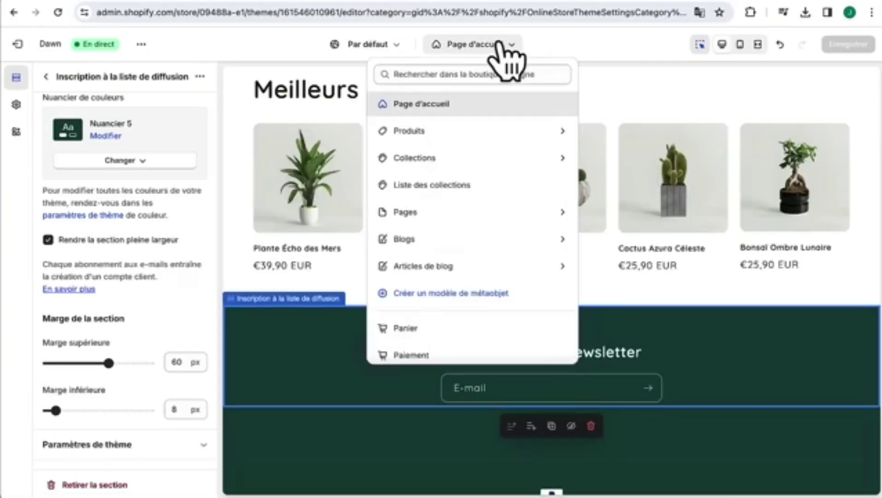
click(413, 212)
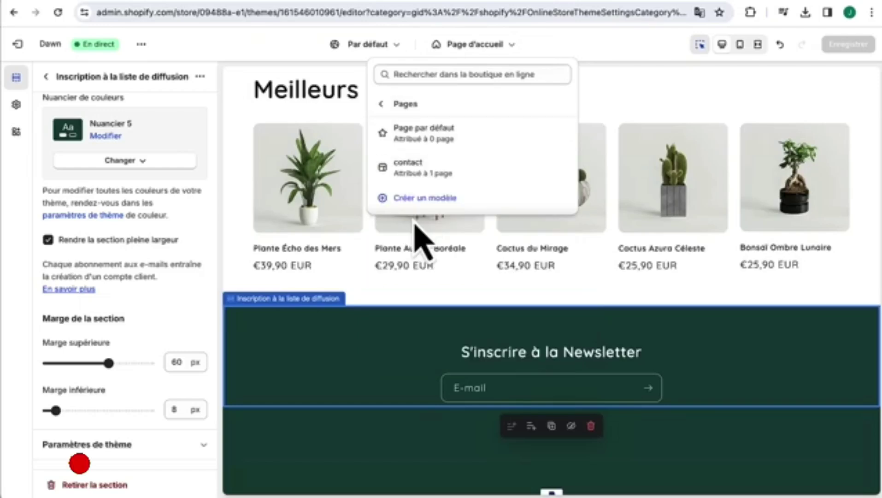
click(420, 198)
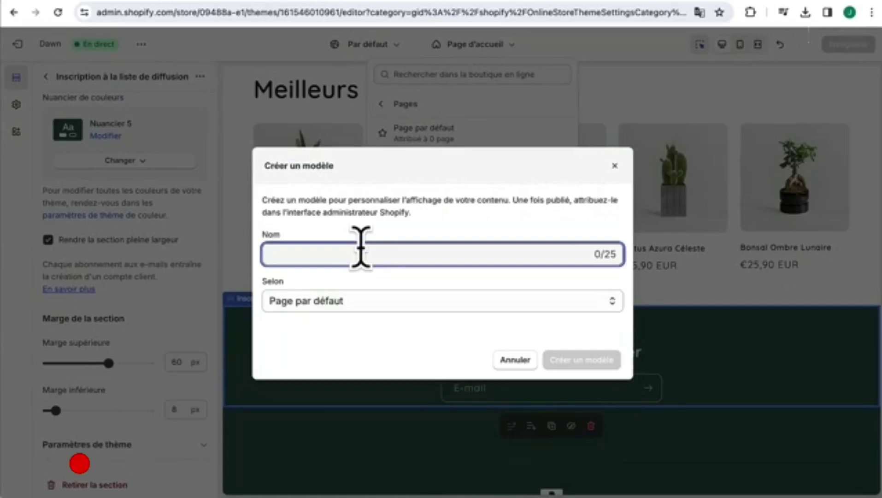
text(À Propos)
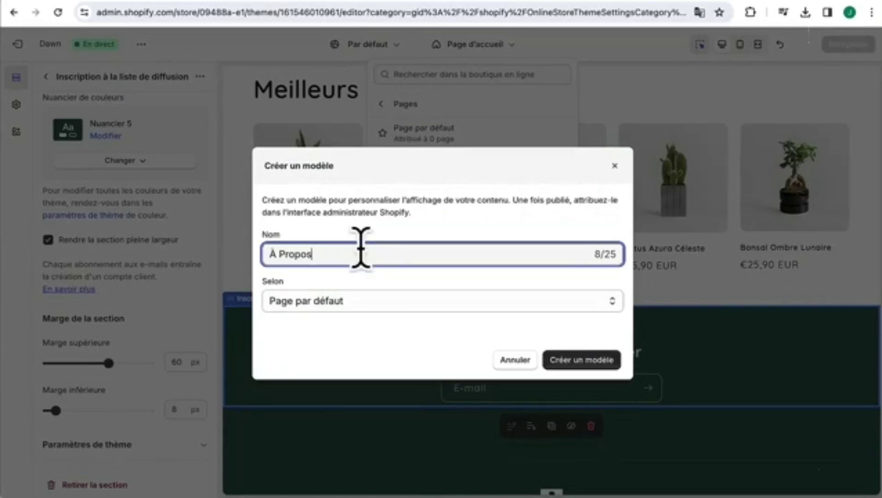
click(374, 276)
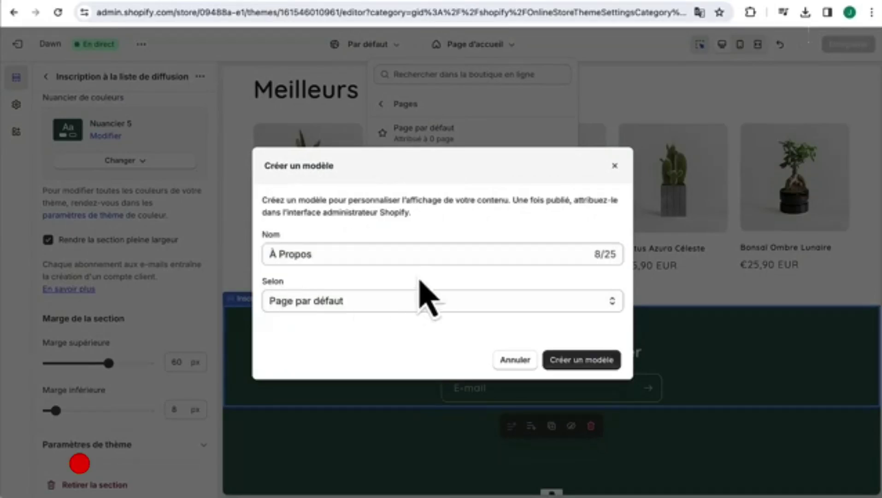
click(588, 362)
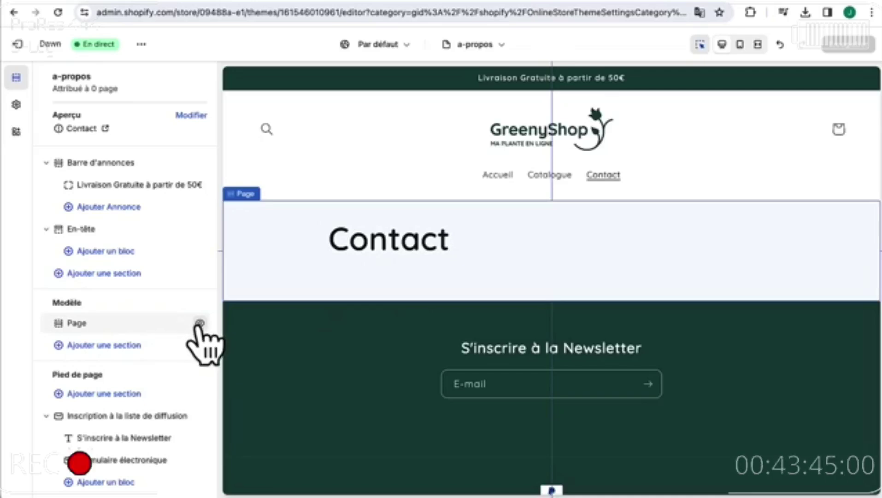
- Hide the Contact page content and add a Bannière avec image section to the template
click(200, 323)
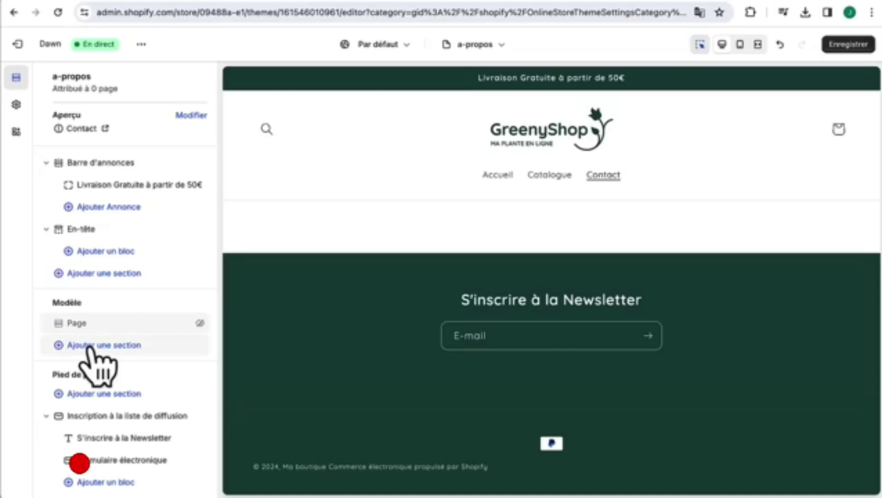
click(116, 349)
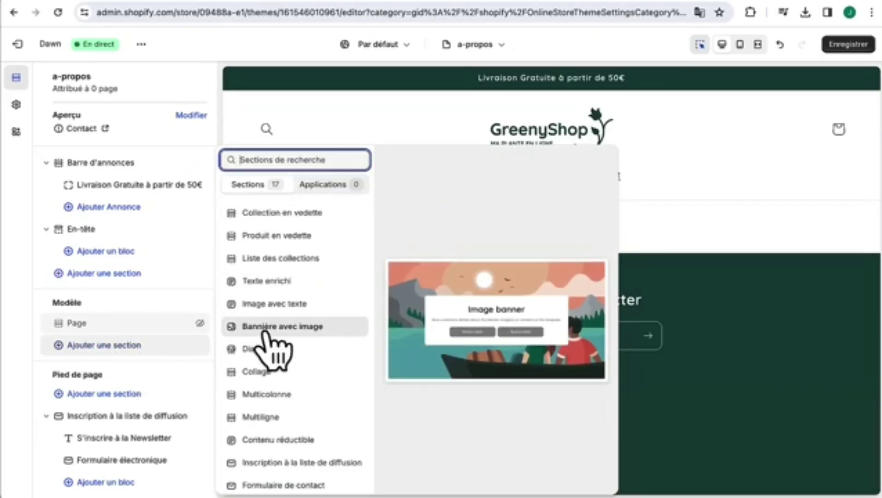
click(272, 326)
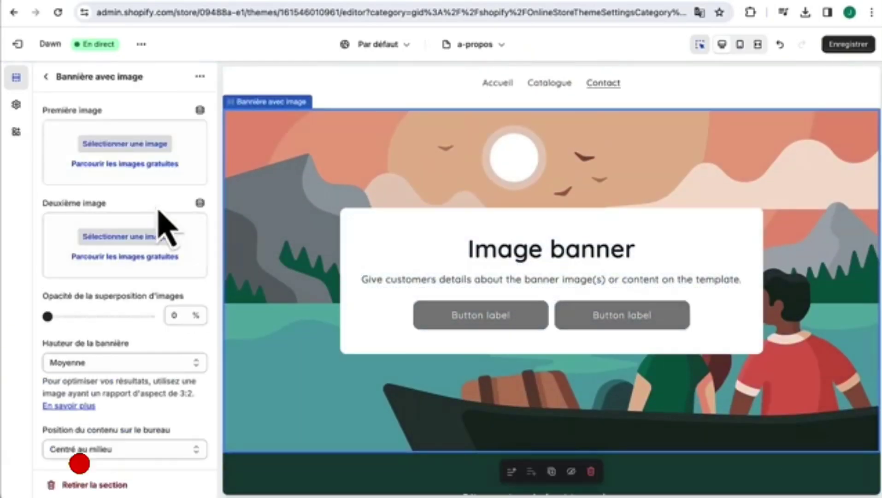
- Turn off the banner's desktop content container and set its height to Petit
scroll(159, 213, down, 3)
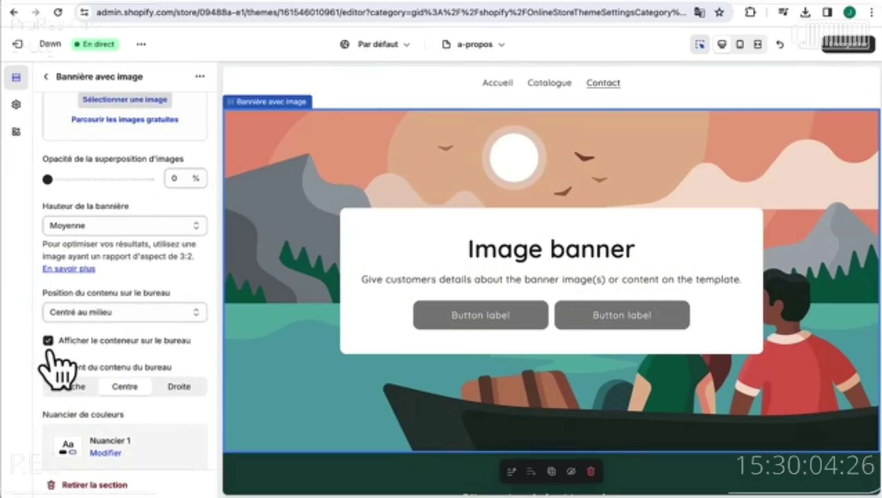
click(48, 340)
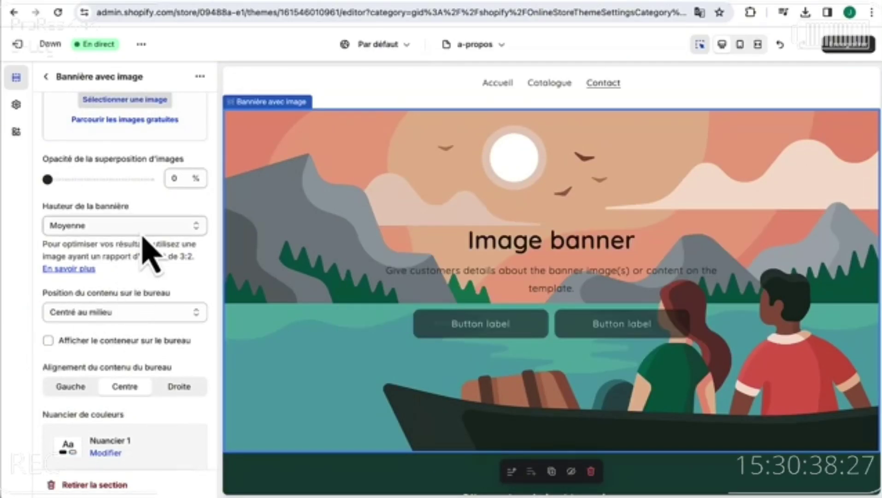
click(143, 226)
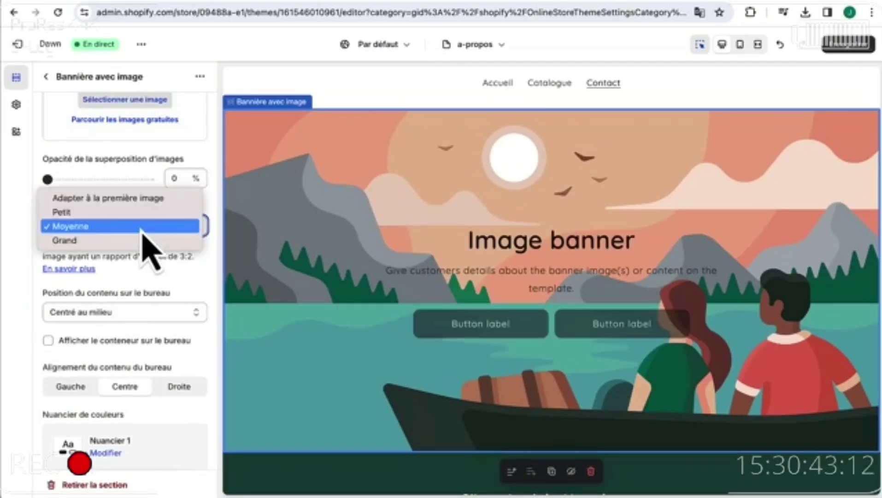
click(141, 212)
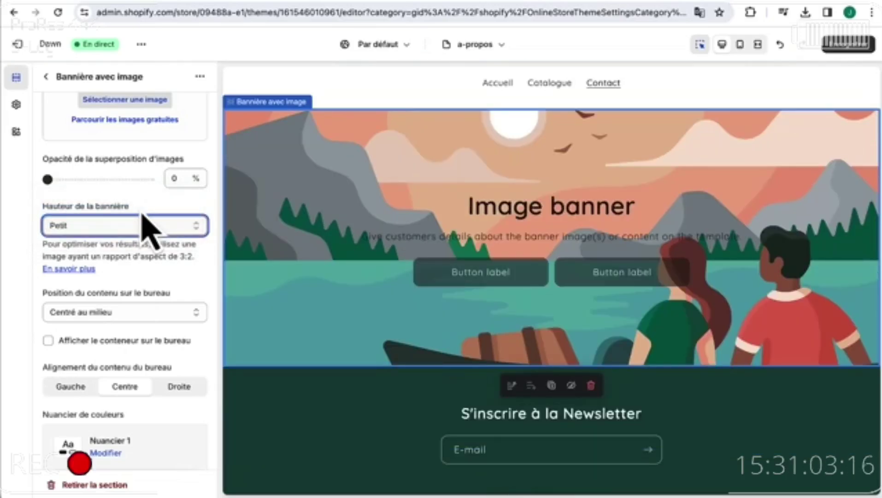
scroll(149, 184, up, 3)
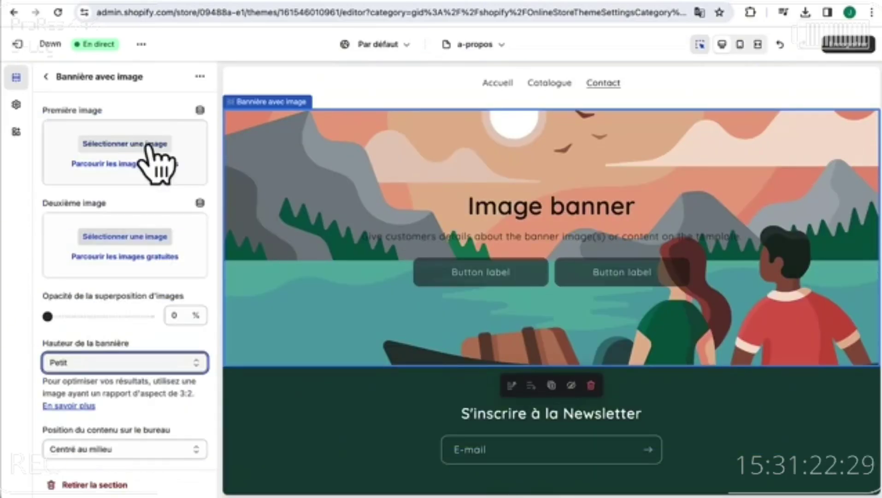
- Upload the living-room photo and use it as the banner image
click(148, 145)
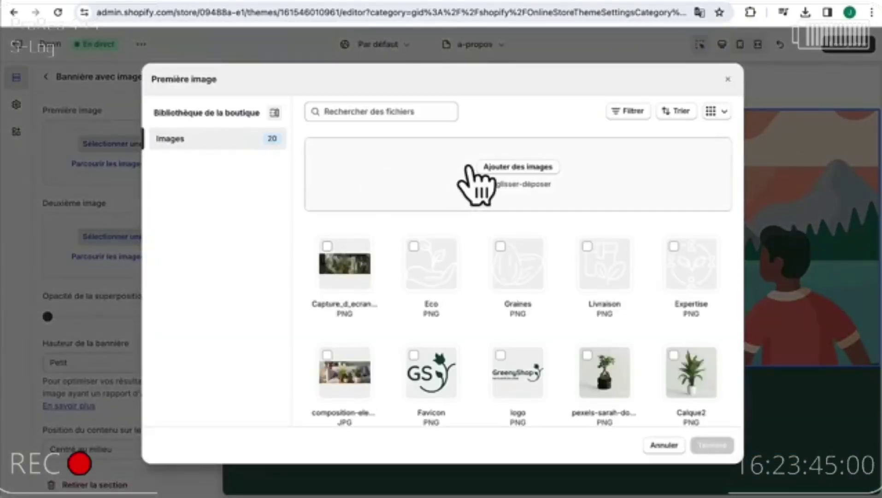
click(511, 167)
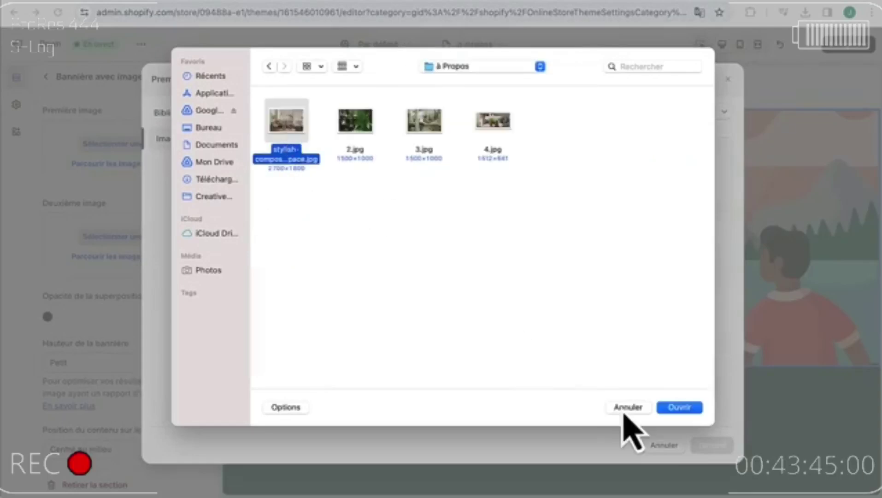
click(681, 407)
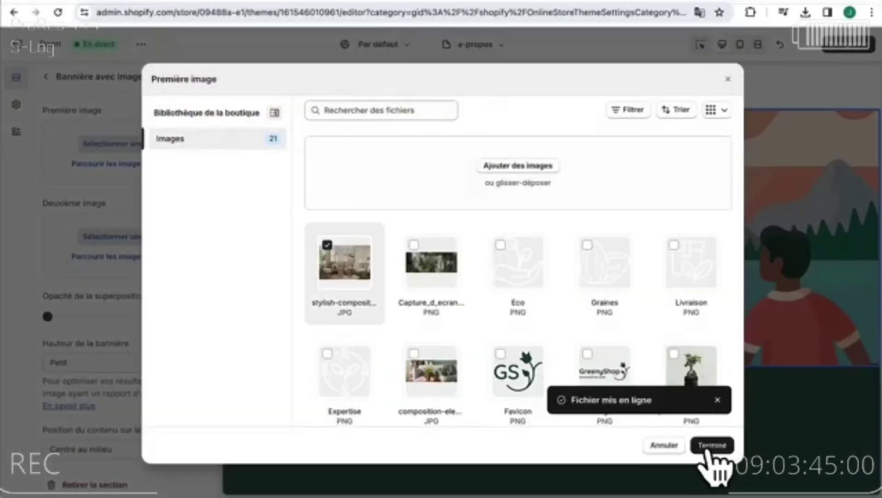
click(712, 445)
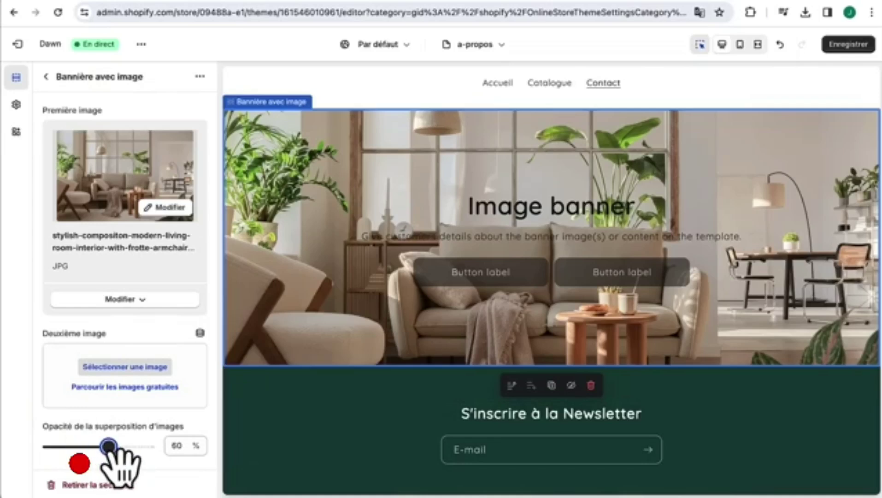
- Apply colour scheme Nuancier 4 to the banner
scroll(122, 417, down, 7)
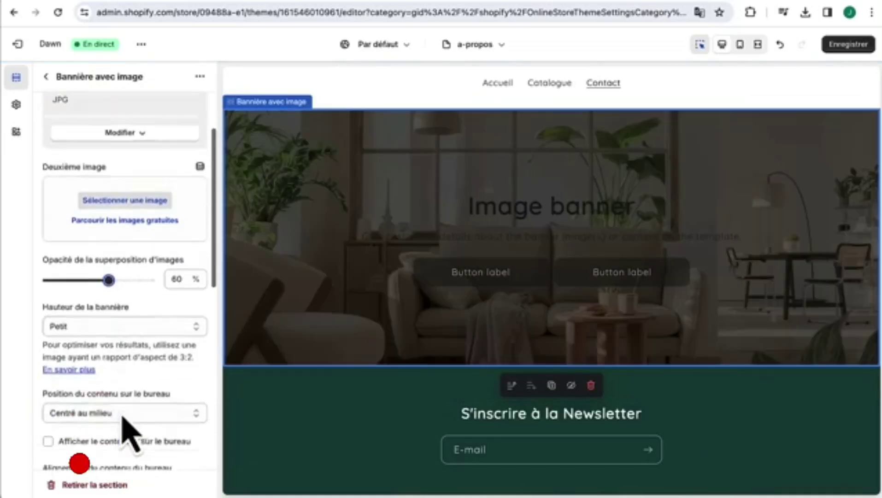
scroll(126, 410, down, 2)
click(124, 363)
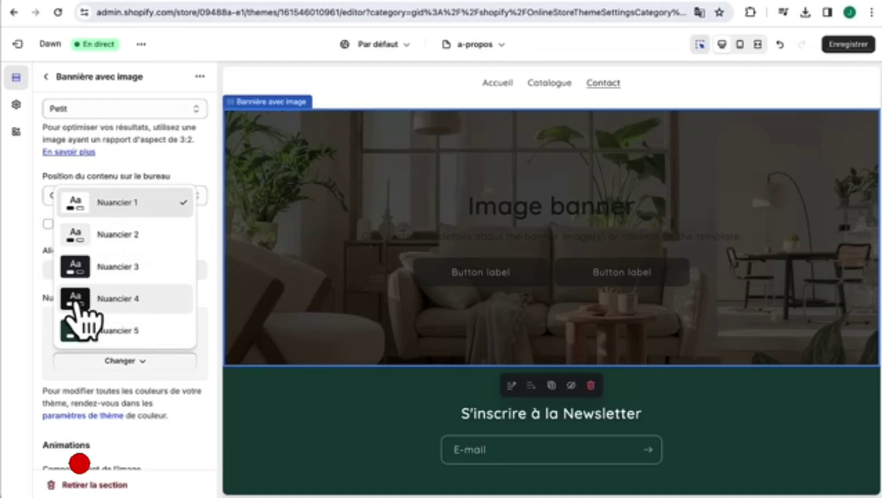
click(81, 319)
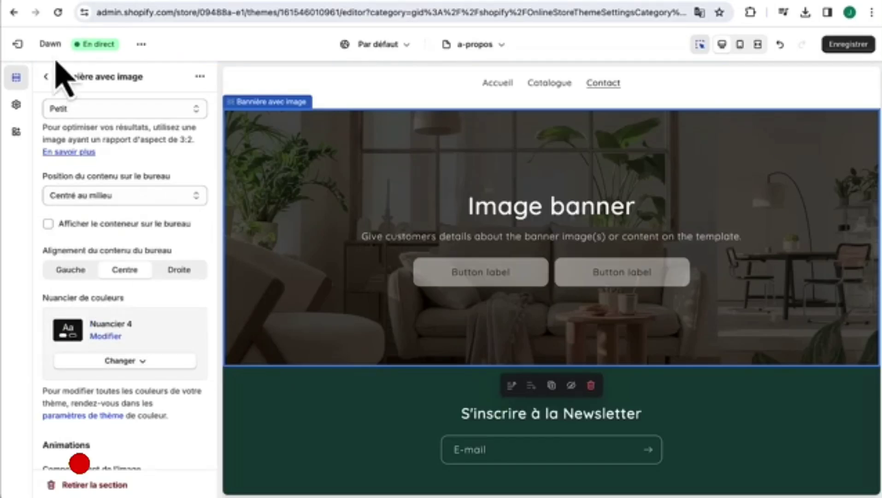
click(46, 77)
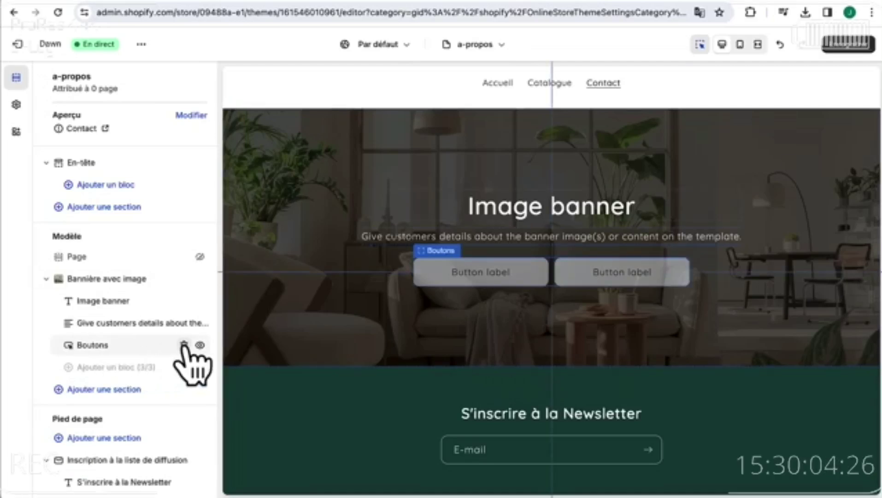
- Delete the banner's buttons and retitle it 'À Propos de GreenyShop' in Grand size
click(183, 345)
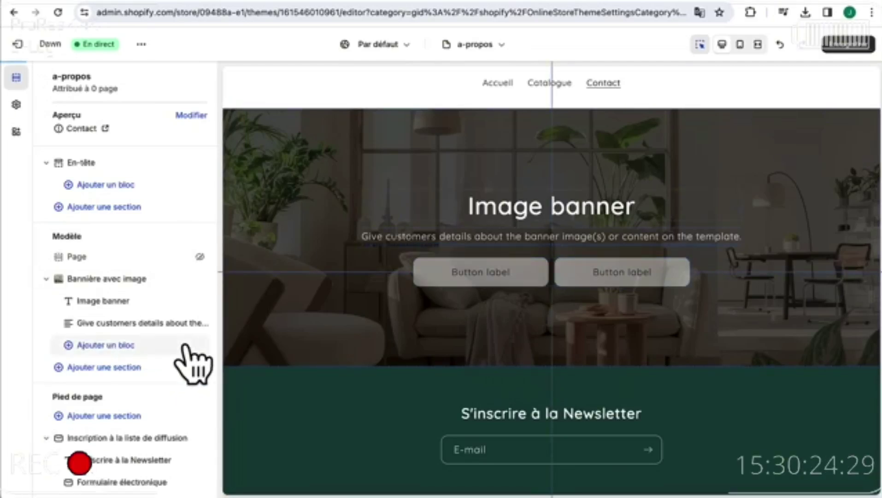
click(433, 226)
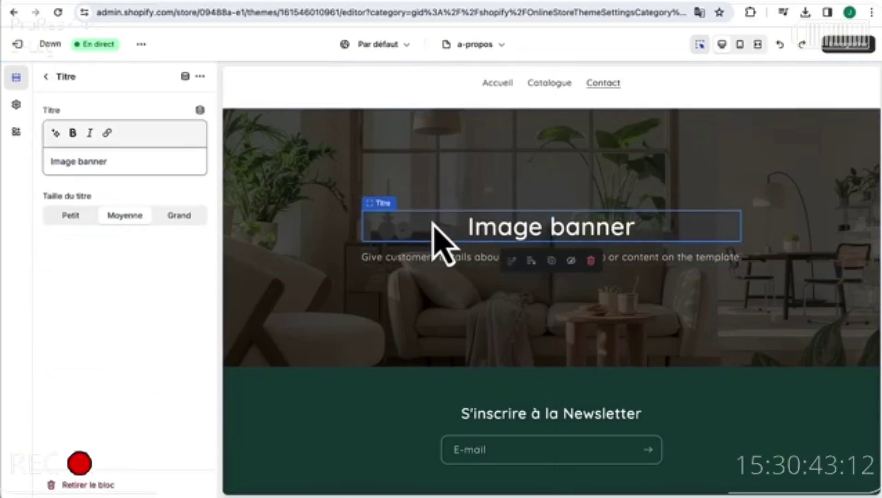
triple_click(124, 160)
text(À Propos de GreenyShop)
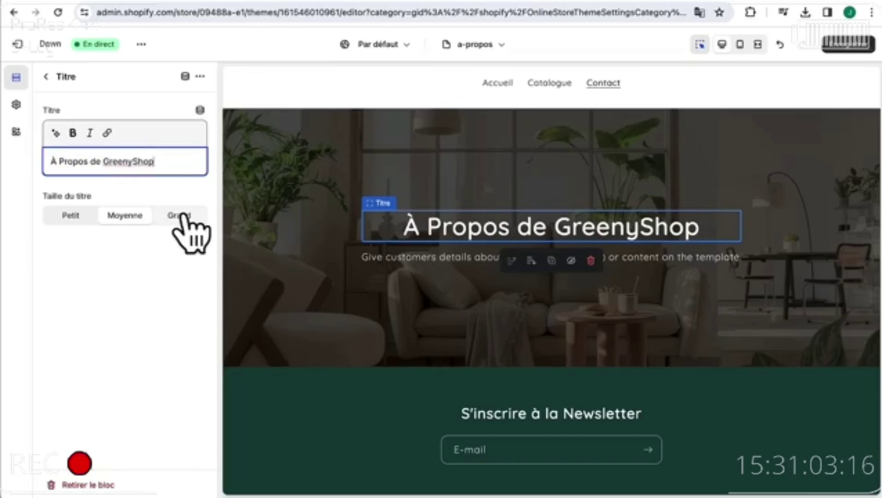
click(180, 216)
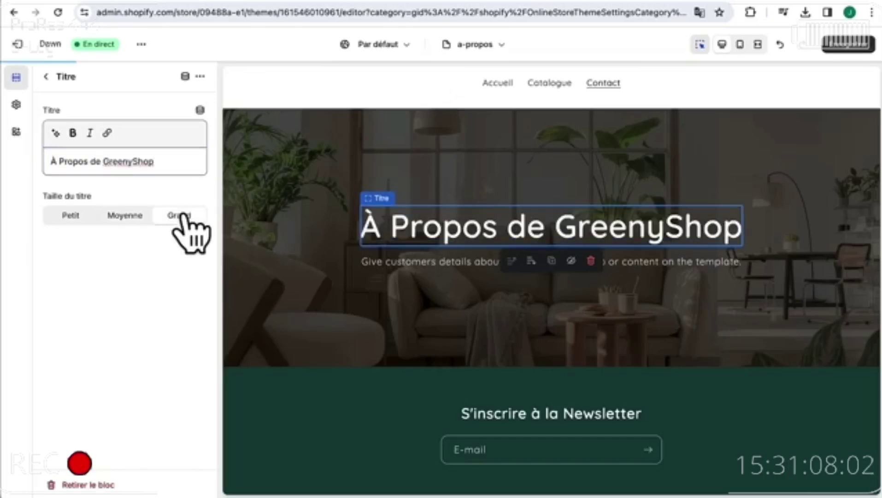
- Replace the banner's placeholder description with the French brand story
click(424, 267)
triple_click(122, 180)
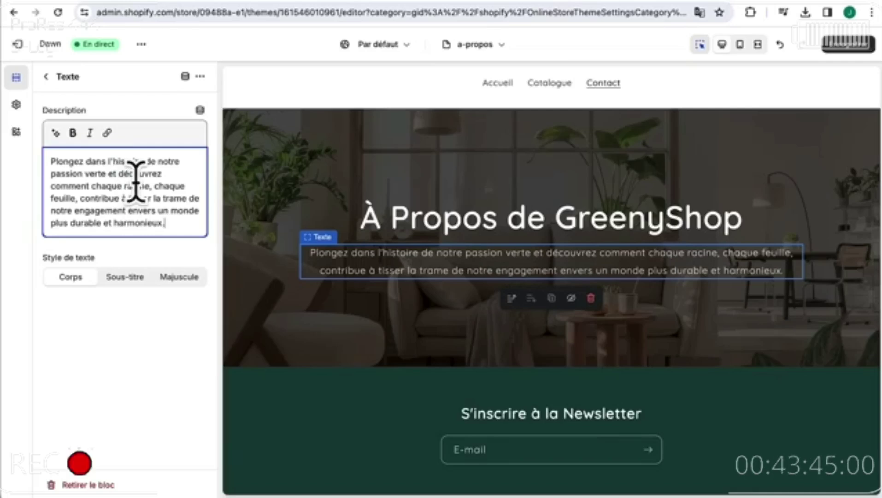
click(596, 254)
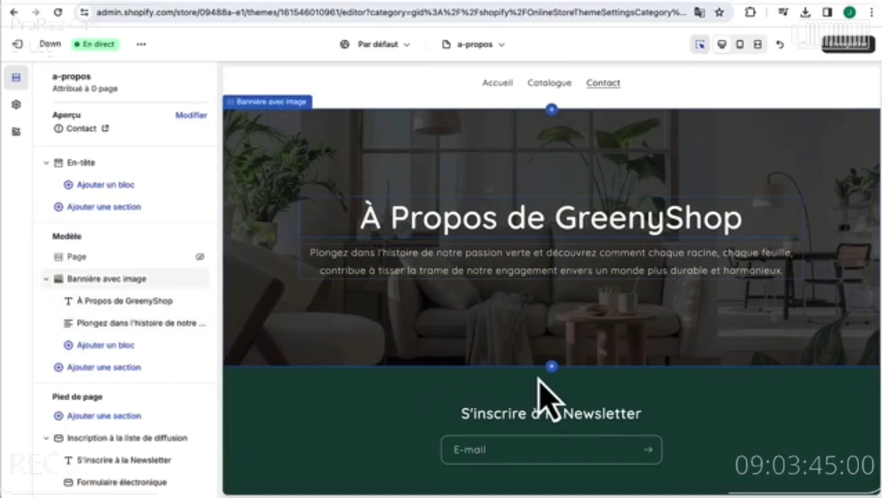
- Add a Multiligne section below the banner and delete one of its three Row blocks
click(88, 378)
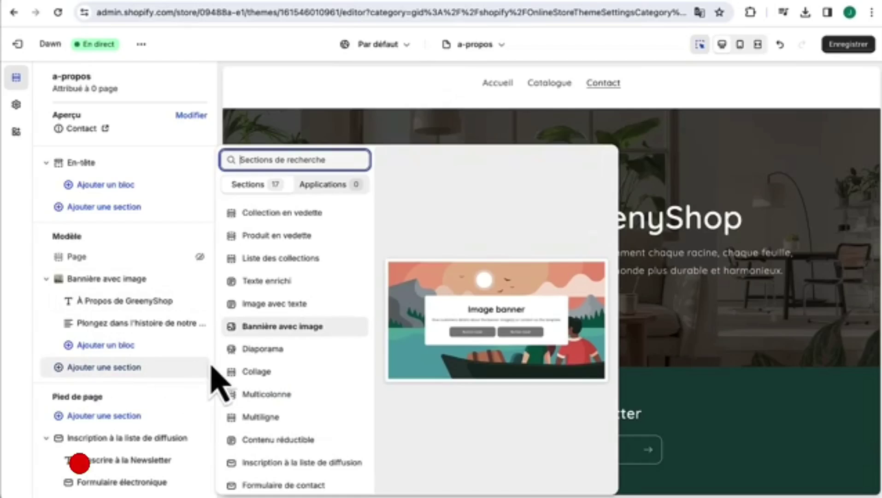
click(265, 417)
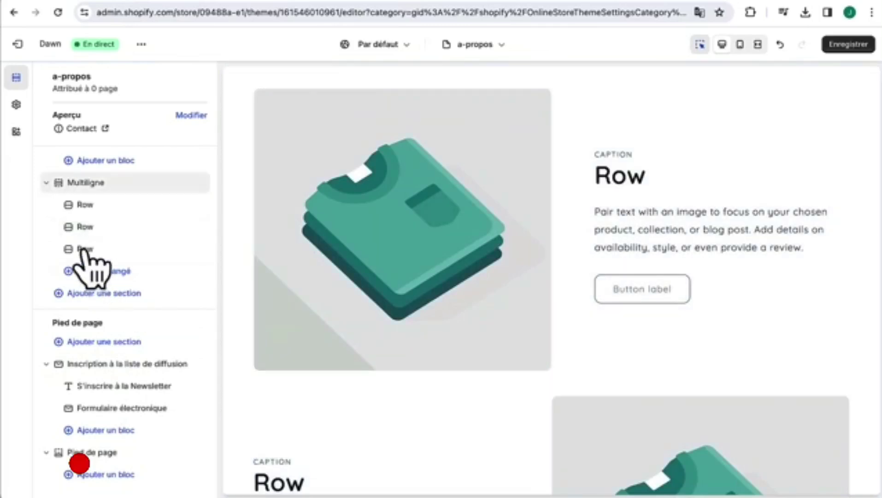
scroll(483, 217, down, 4)
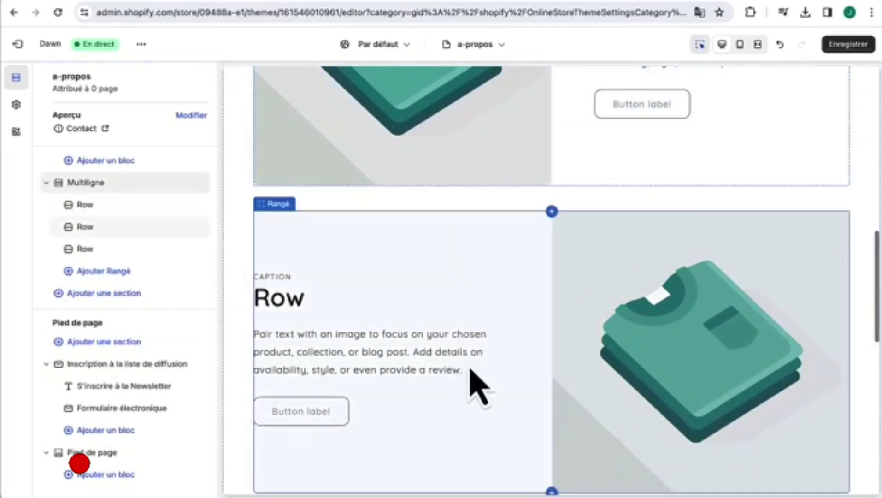
scroll(689, 354, down, 3)
scroll(693, 358, up, 8)
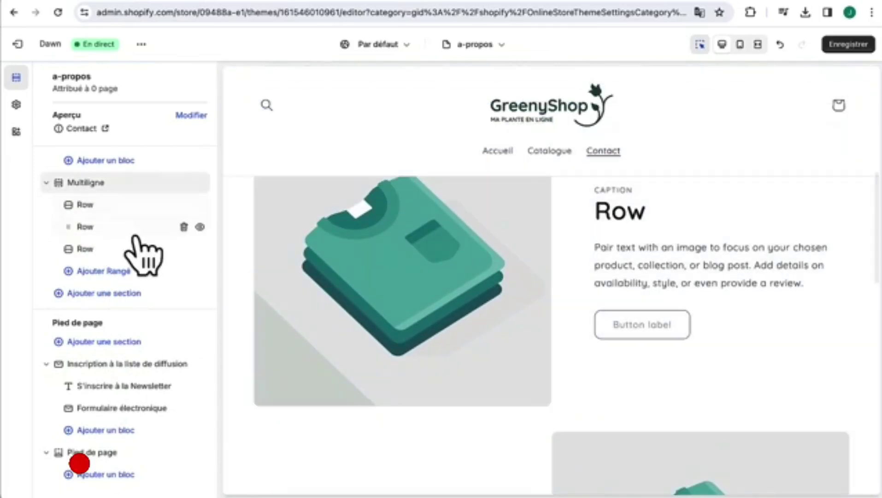
drag(135, 236, 184, 252)
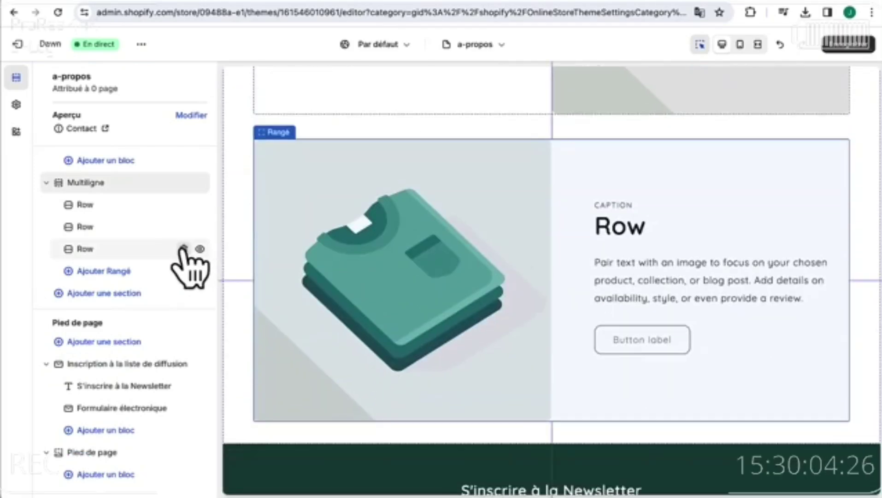
click(183, 249)
click(397, 277)
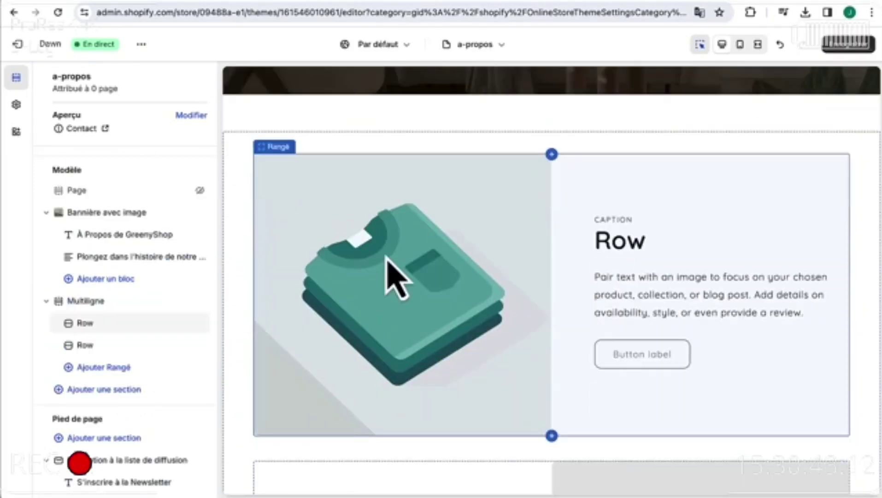
- Upload 2.jpg as the first row's image
click(397, 258)
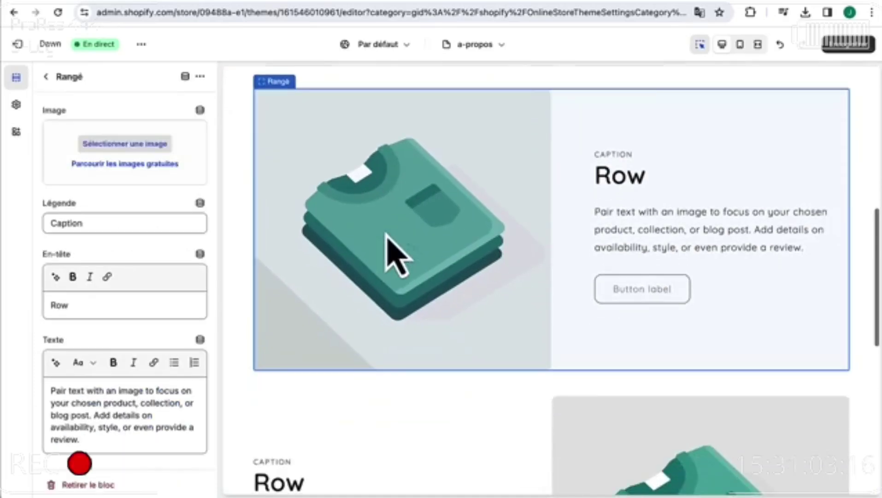
click(111, 144)
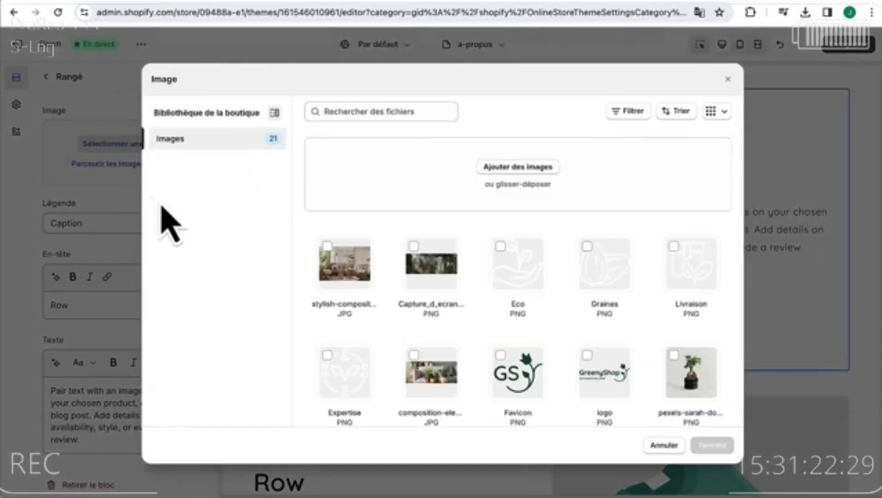
click(531, 167)
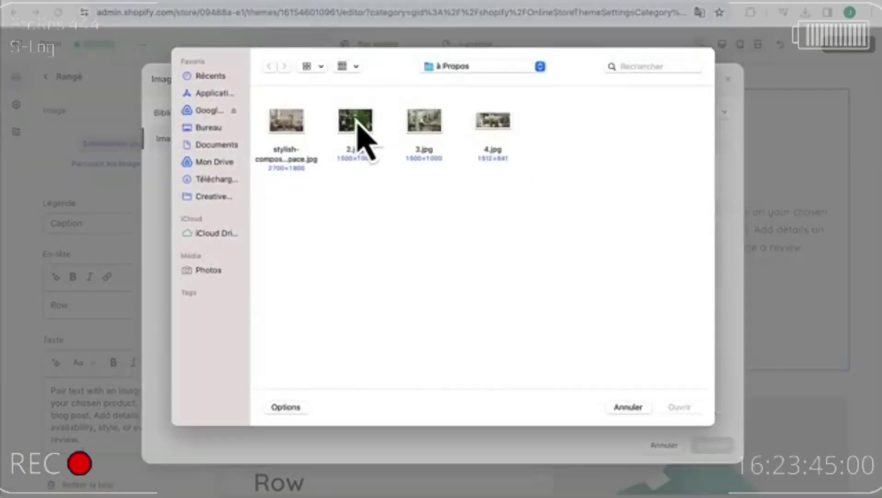
double_click(357, 127)
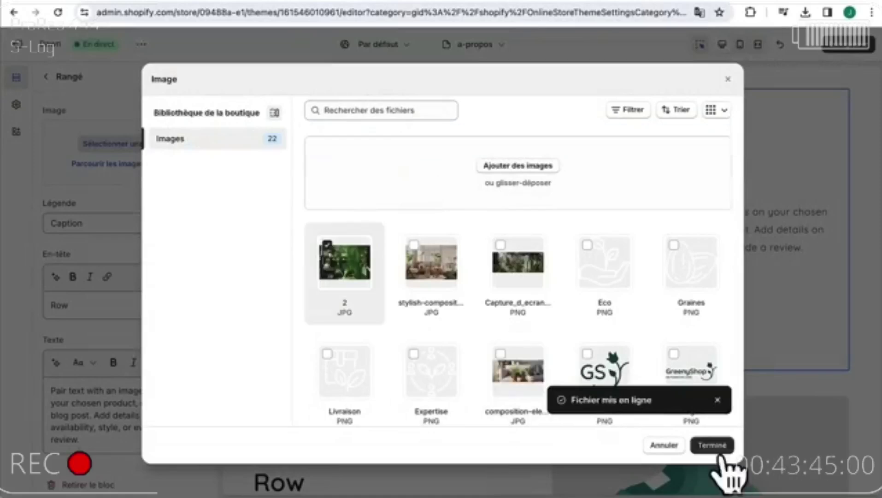
click(712, 445)
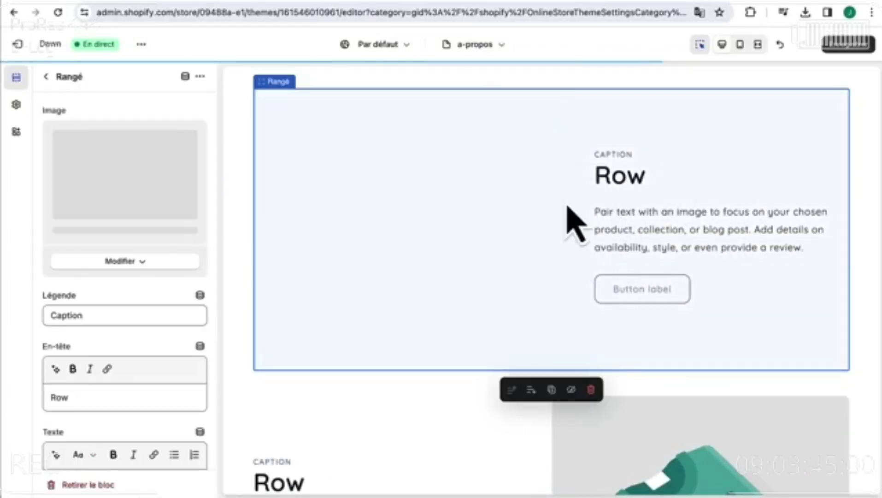
- Set caption 'Le commencement', heading 'L'histoire de GreenyShop', the founding story, and remove the button label
double_click(123, 341)
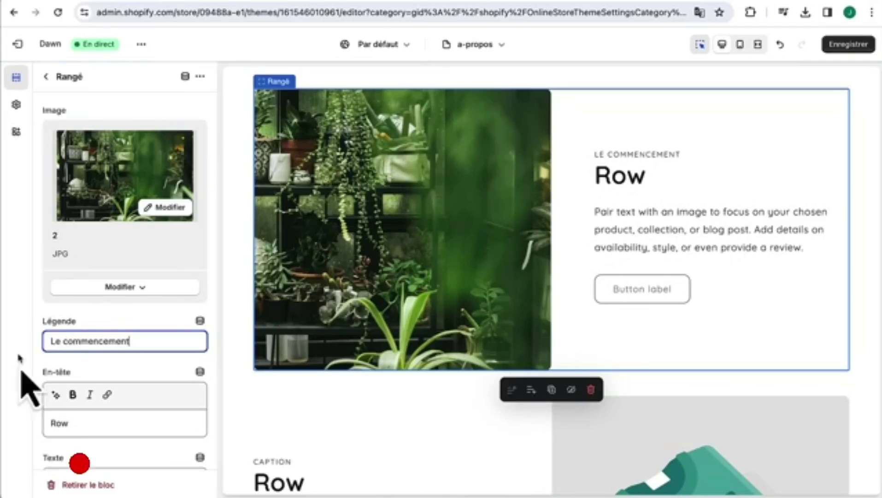
double_click(125, 423)
text(L'histoire de GreenyShop)
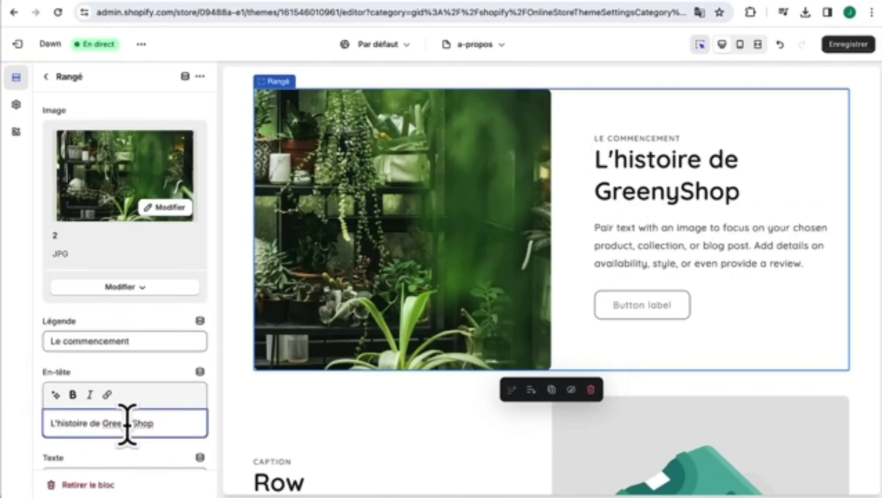
scroll(126, 426, down, 3)
triple_click(126, 413)
text(GreenyShop a vu le jour dans l'esprit d'un groupe d'amis passionnés de nature, unis par la conviction que chaque espace de vie mérite une touche de verdure. Fondée en 2022, notre aventure a commencé dans une petite serre, où l'amour pour les plantes et le désir de partager cette passion avec le monde ont germé. Depuis lors, GreenyShop s'est développé en une destination en ligne de choix pour tous ceux qui cherchent à intégrer la beauté et les bienfaits des plantes dans leur quotidien.)
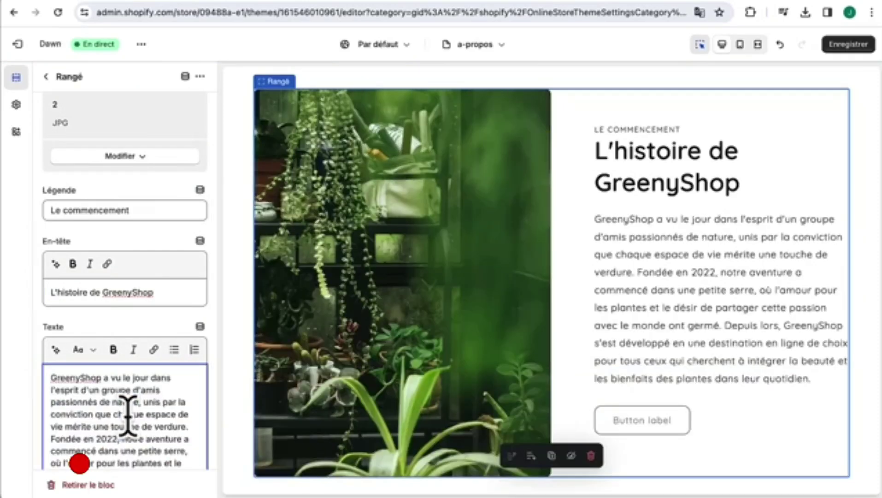
scroll(128, 415, down, 1)
scroll(133, 413, down, 4)
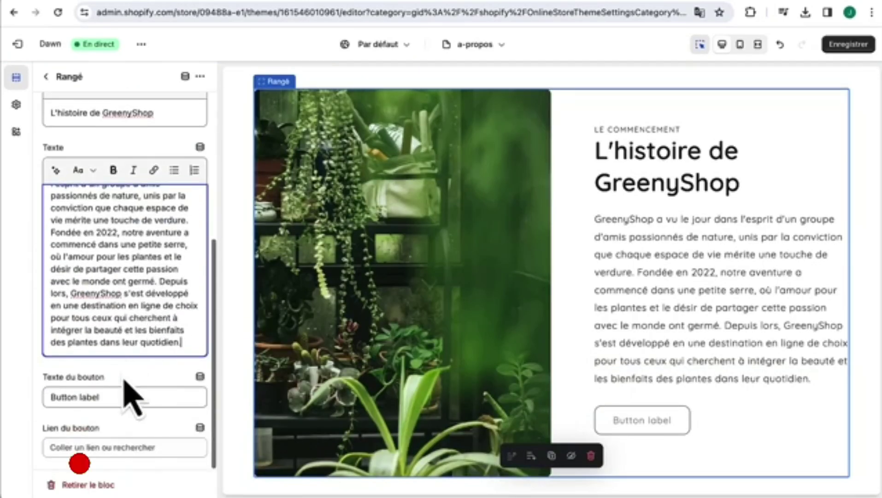
triple_click(123, 396)
key(BackSpace)
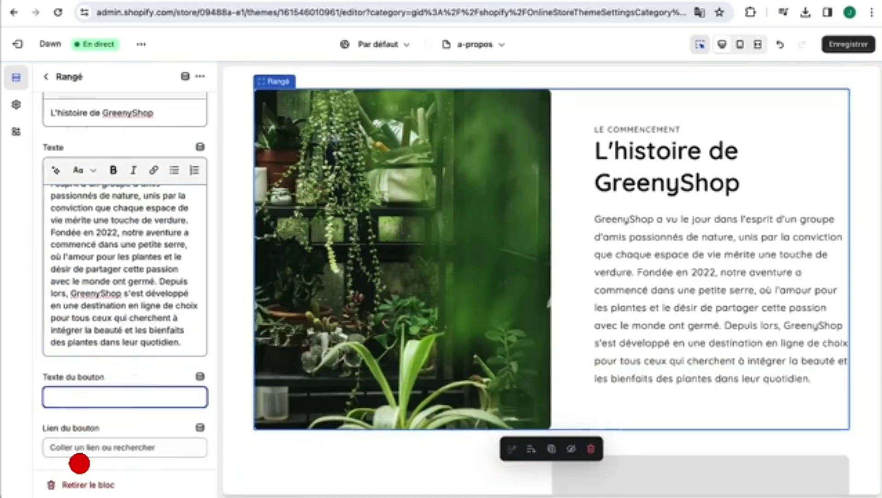
- Preview the À Propos page at full width to check the first row
click(758, 44)
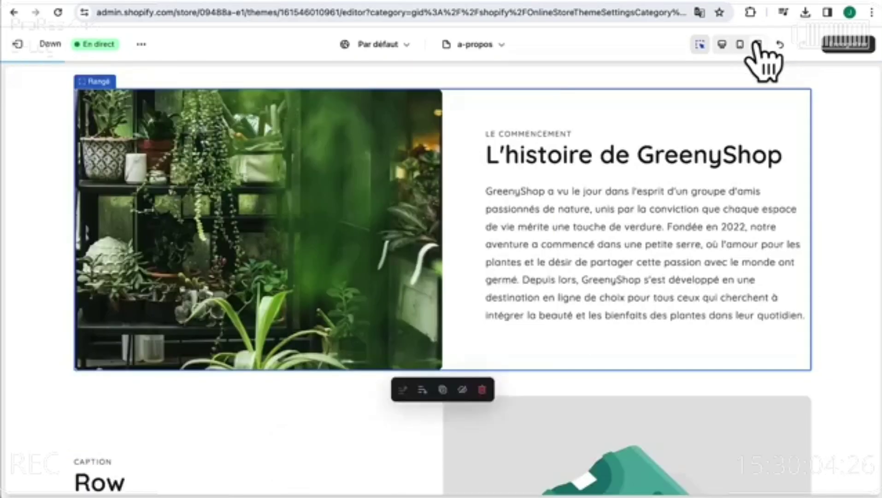
scroll(438, 253, down, 10)
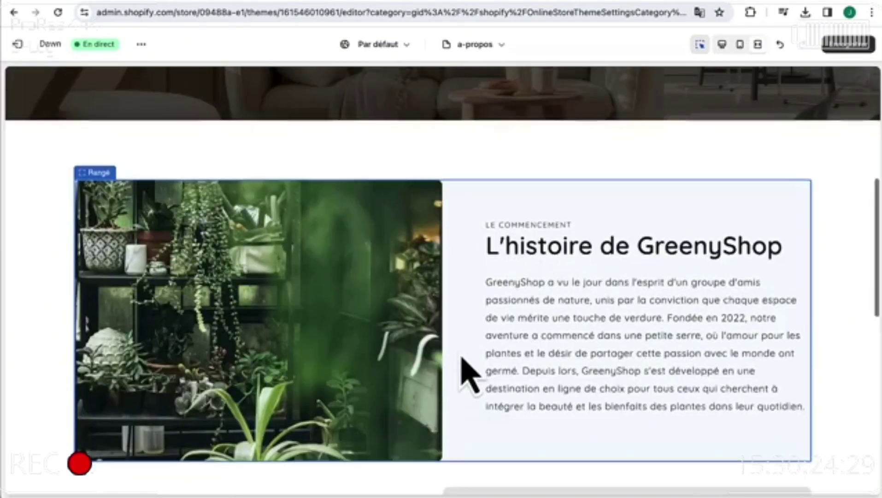
scroll(426, 247, up, 2)
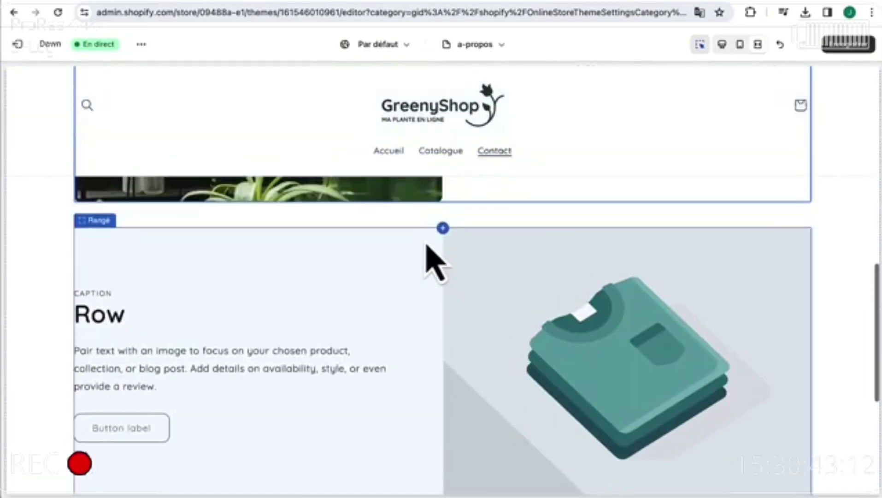
scroll(427, 249, down, 1)
- Give the second row the uploaded 3.jpg greenhouse photo
click(427, 247)
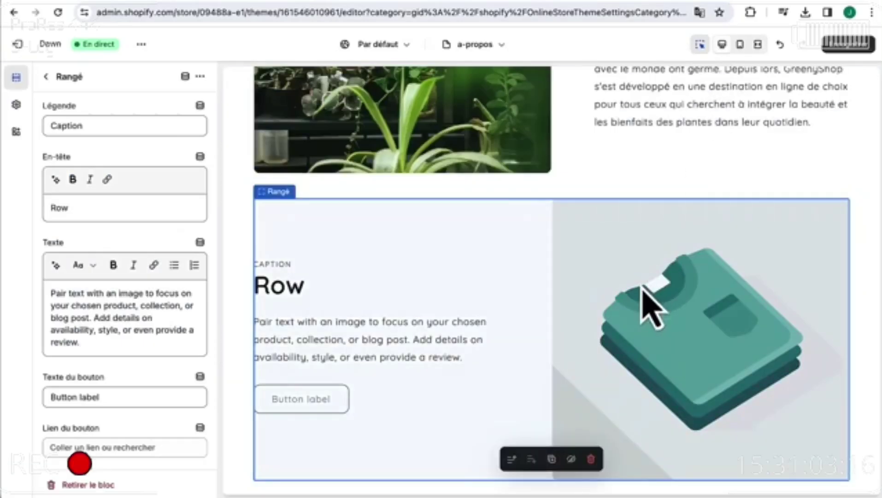
click(120, 144)
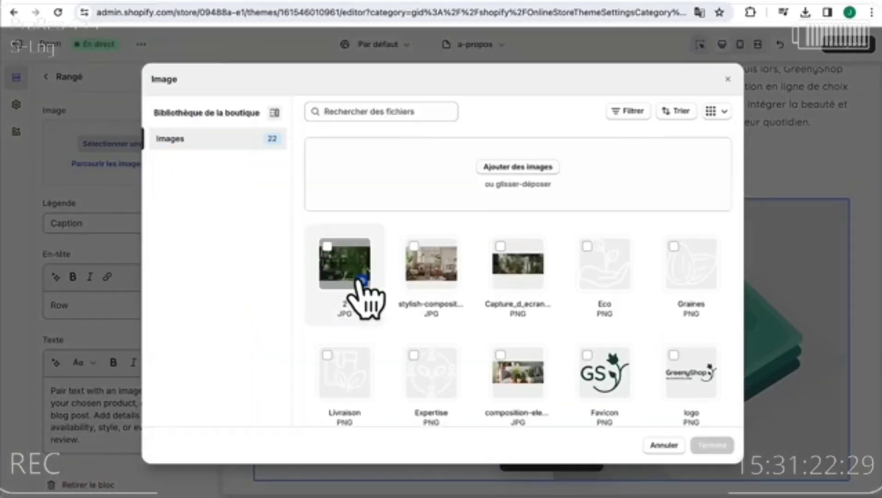
click(526, 167)
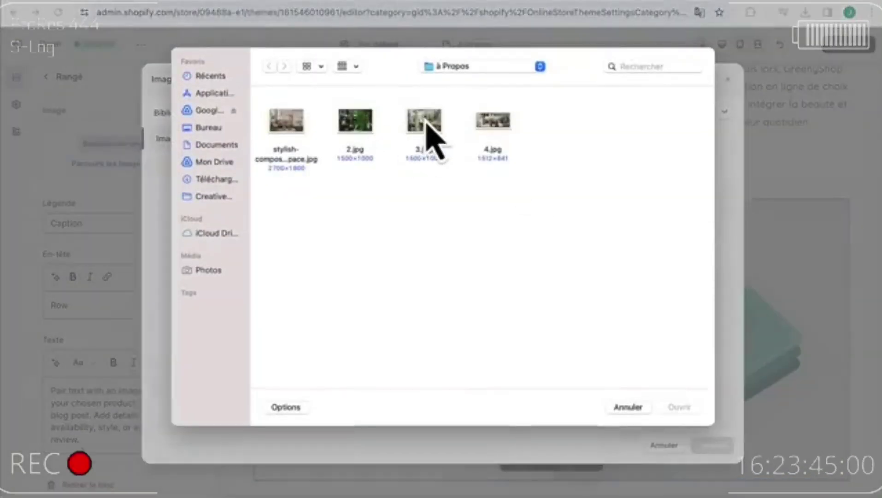
double_click(426, 124)
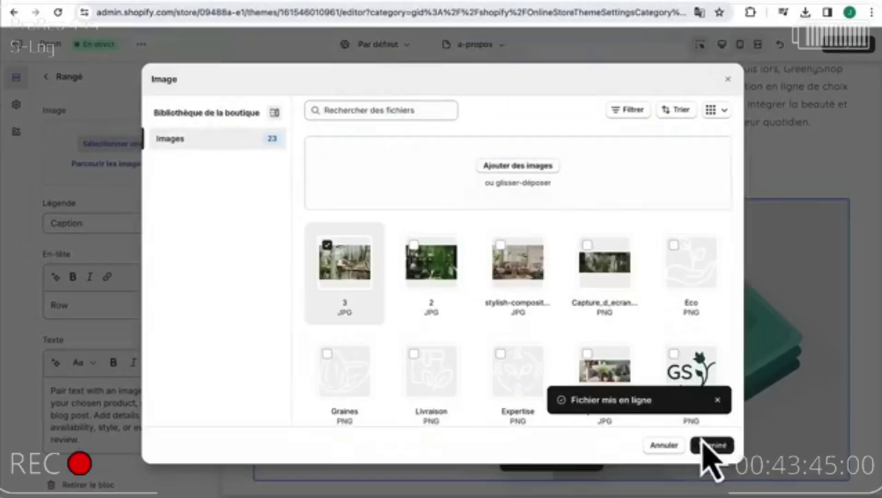
click(713, 446)
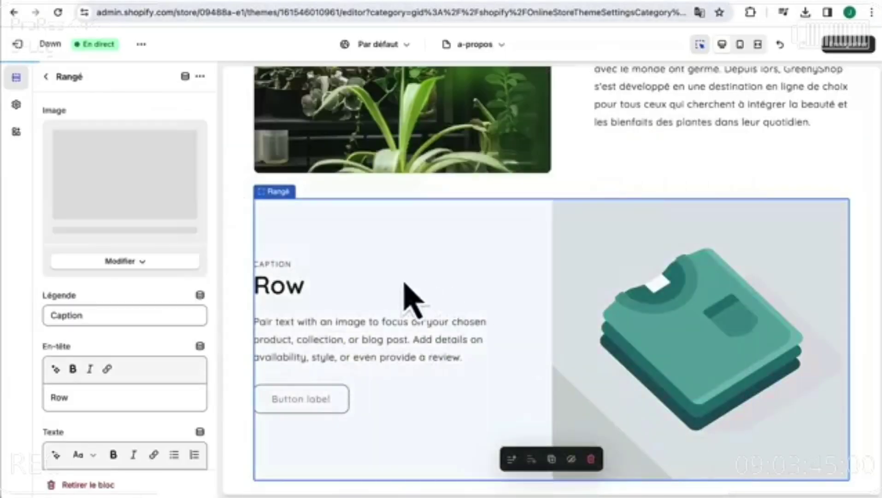
- Set the row caption to 'Nos valeurs' and the heading to 'Un savoir-faire Français'
scroll(337, 303, down, 2)
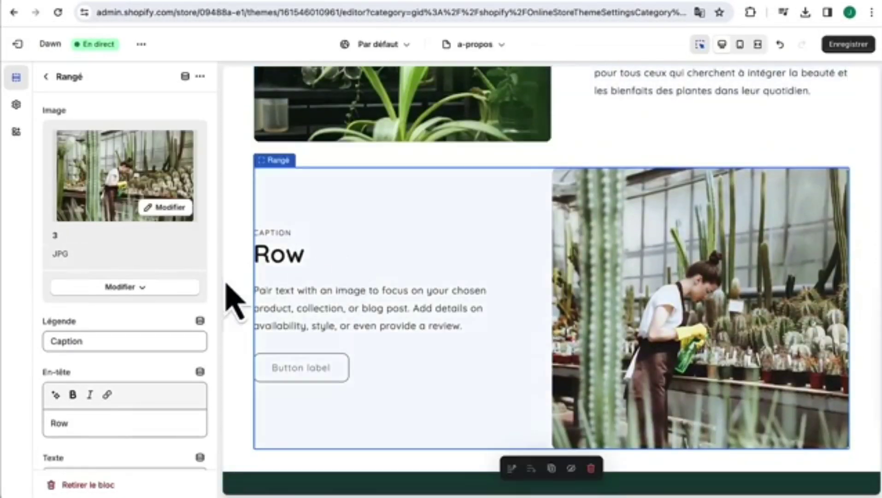
drag(110, 341, 21, 353)
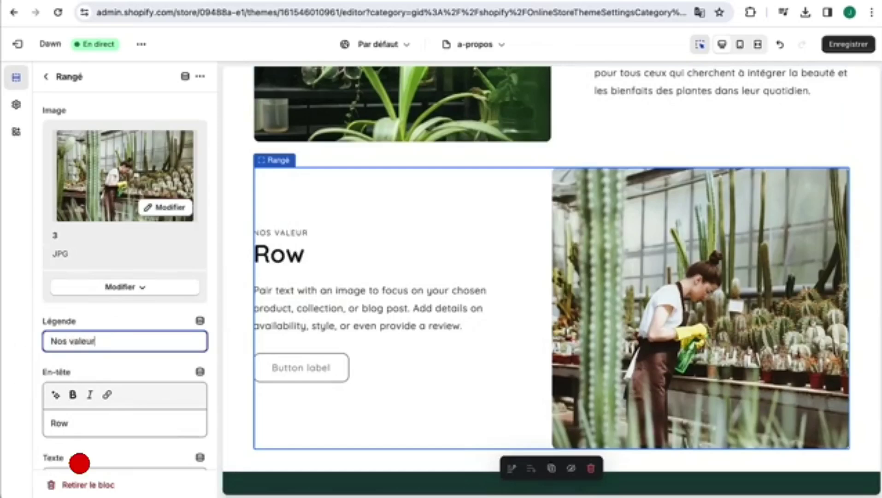
click(72, 418)
double_click(73, 417)
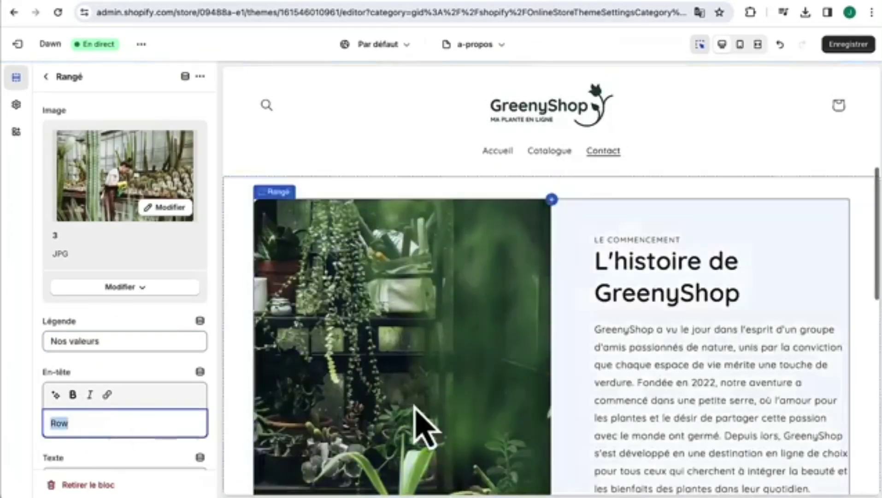
text(Un savoir-faire Français)
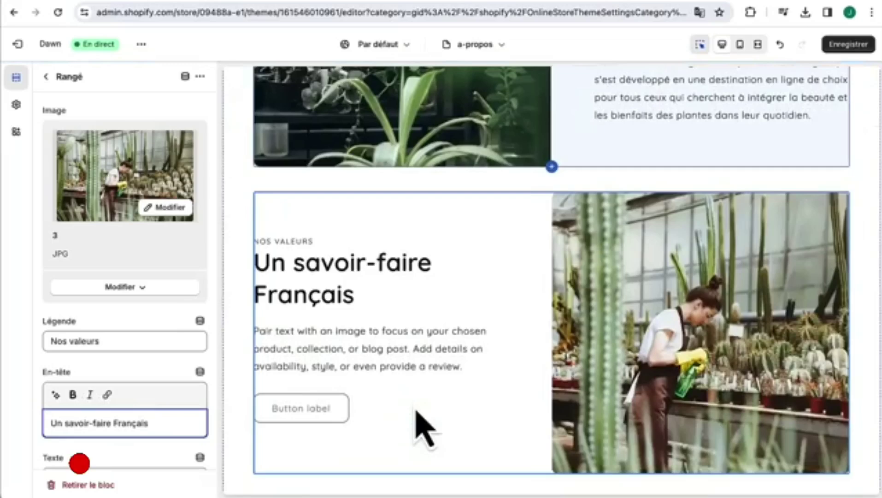
- Replace the sample text with the French values paragraph and clear the button label
scroll(408, 364, down, 1)
scroll(137, 424, down, 2)
triple_click(137, 424)
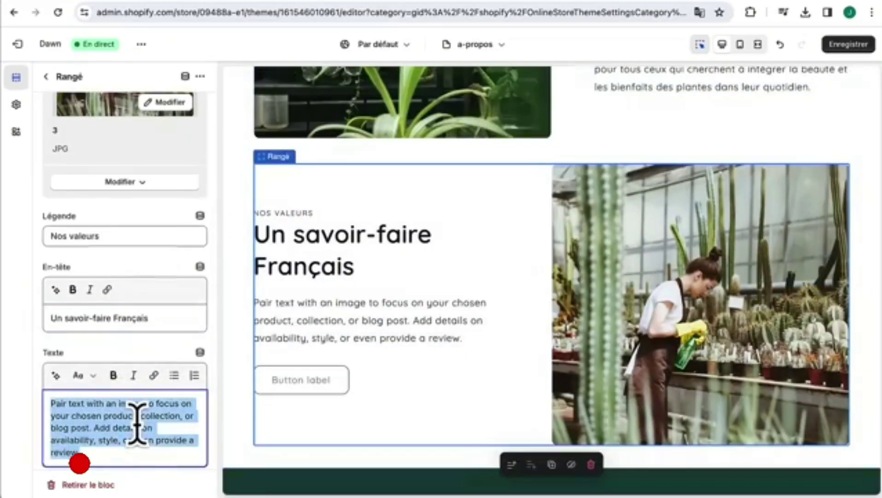
text(Au cœur de GreenyShop réside un profond respect pour les valeurs et le savoir-faire français, une tradition d'excellence qui se reflète dans chaque aspect de notre entreprise. Nous nous engageons à perpétuer l'héritage de qualité, d'innovation et de durabilité qui caractérise l'artisanat français, en sélectionnant avec soin nos partenaires et fournisseurs locaux. Cette approche nous permet de soutenir l'économie locale mais aussi de garantir une qualité supérieure.)
scroll(134, 414, down, 5)
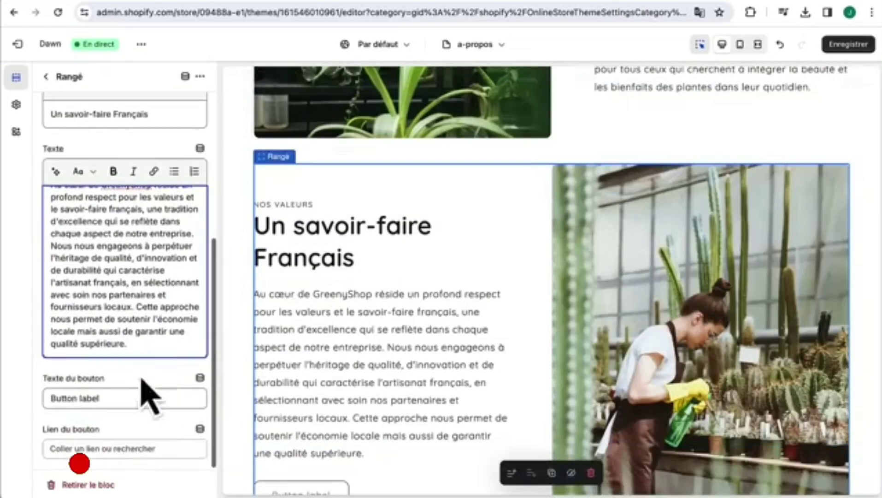
click(122, 398)
key(ctrl+a)
key(BackSpace)
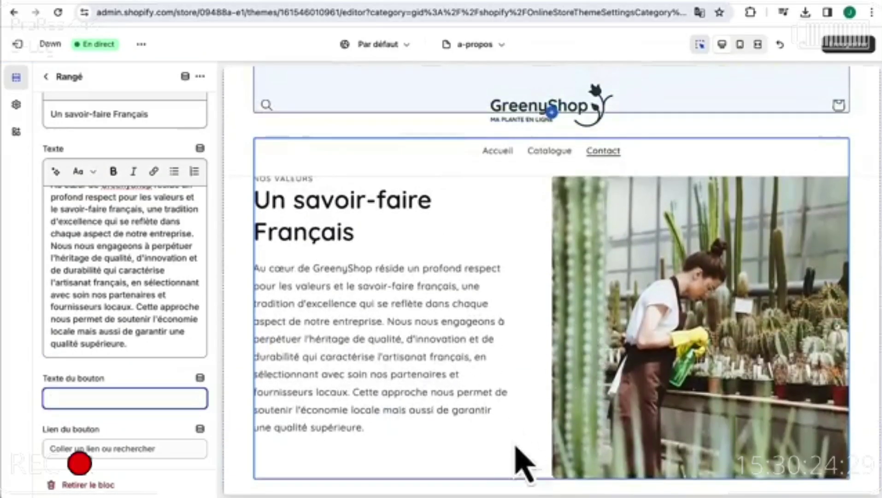
scroll(609, 332, down, 3)
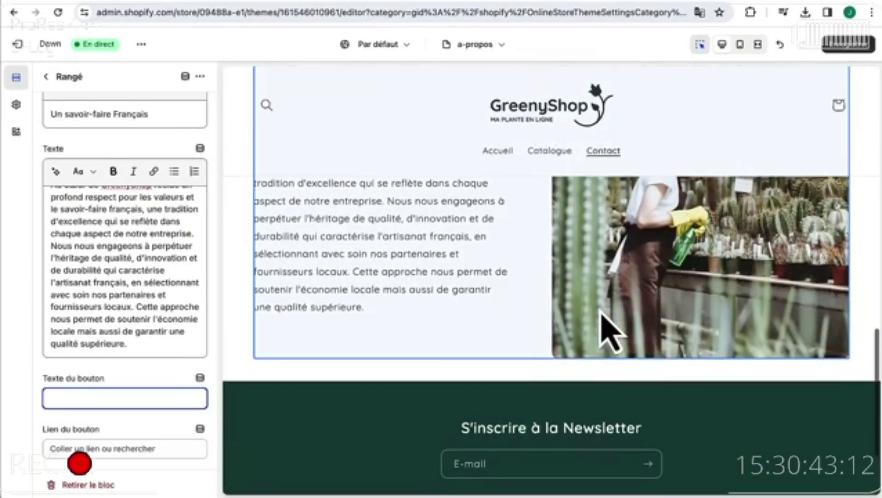
click(46, 77)
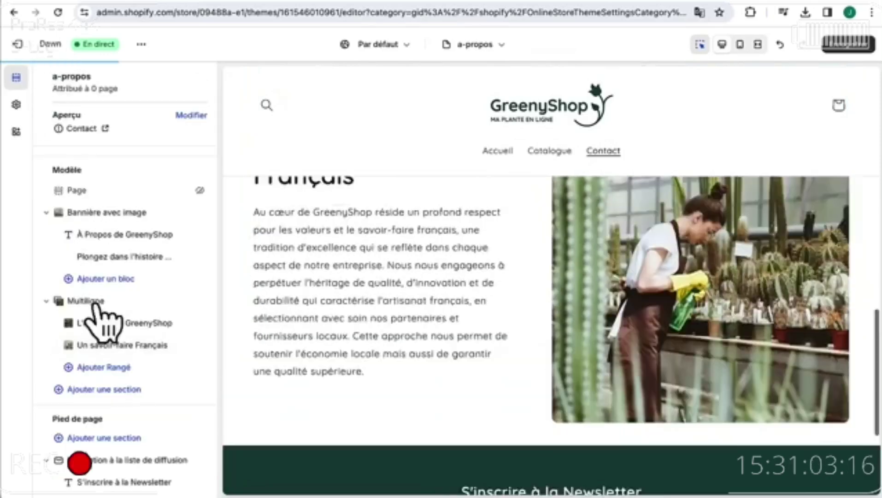
- Add an image banner section using the uploaded 4.jpg sofa-and-plants photo as its first image
click(105, 391)
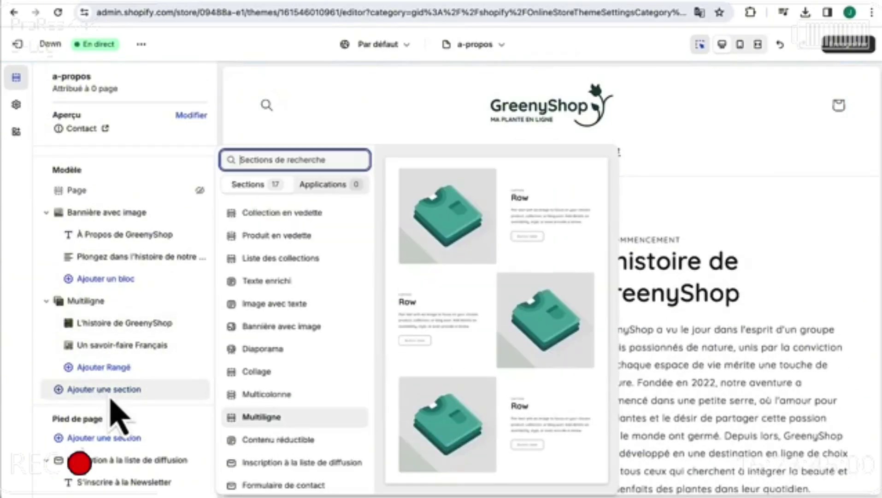
click(269, 327)
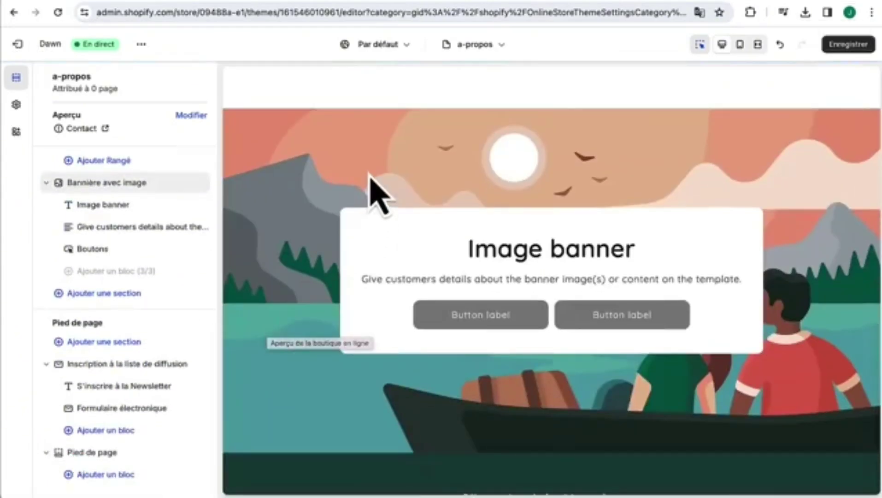
click(374, 191)
click(110, 147)
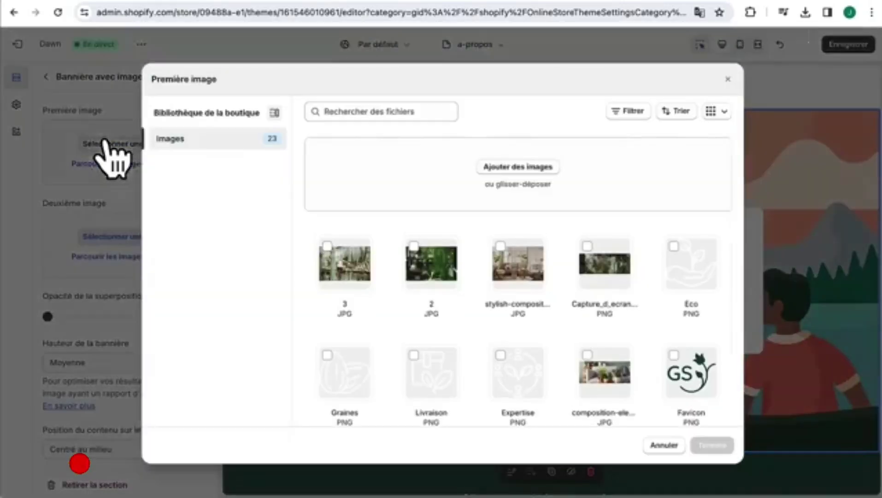
click(512, 169)
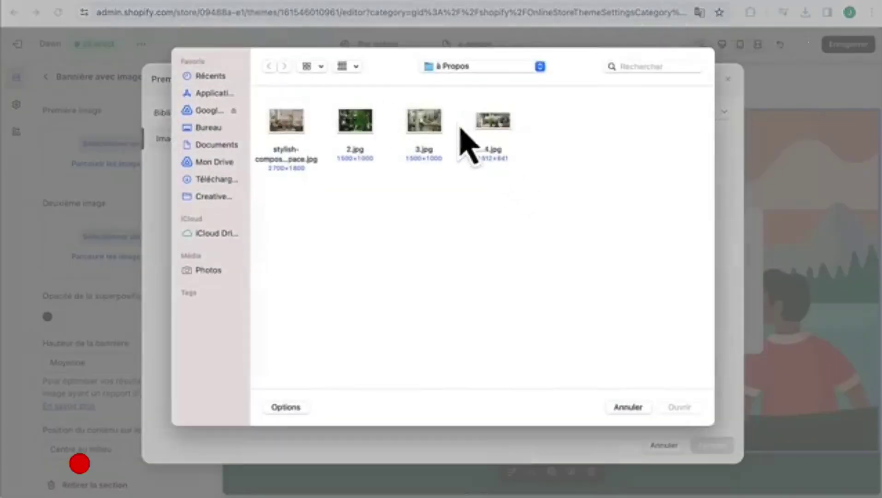
double_click(484, 127)
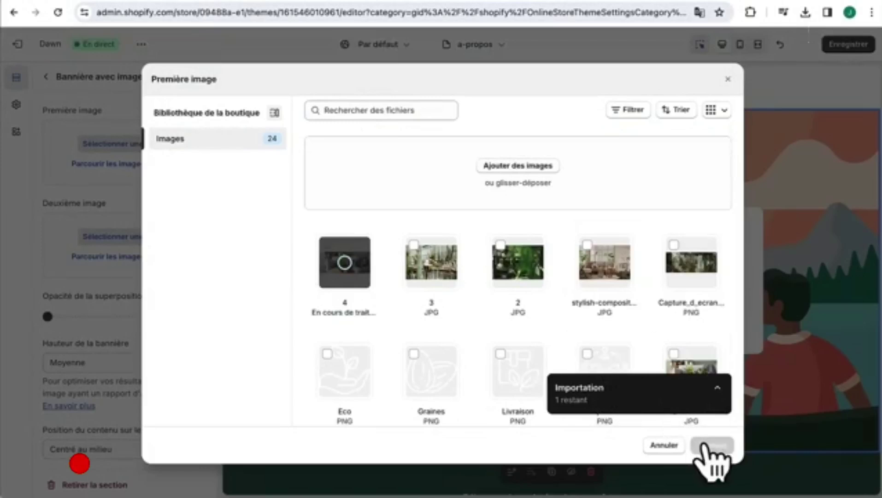
click(712, 446)
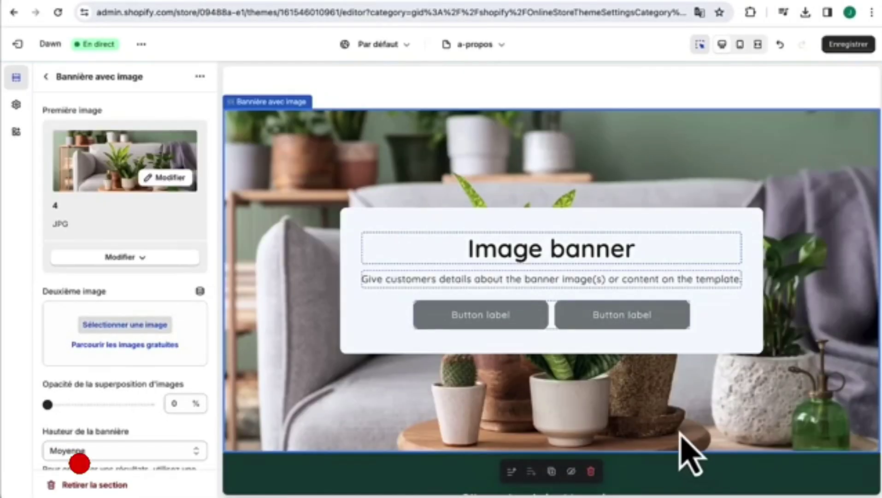
- Delete the banner's heading, text and Boutons blocks
scroll(172, 351, down, 1)
scroll(181, 296, up, 1)
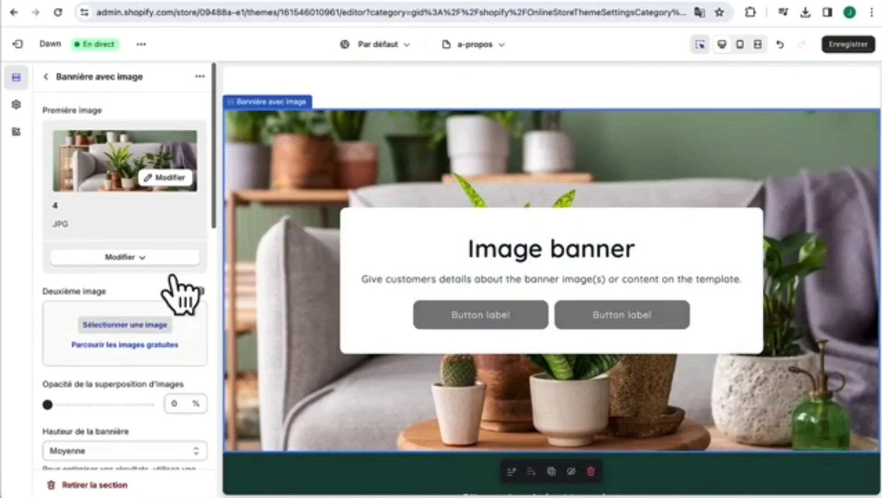
click(46, 77)
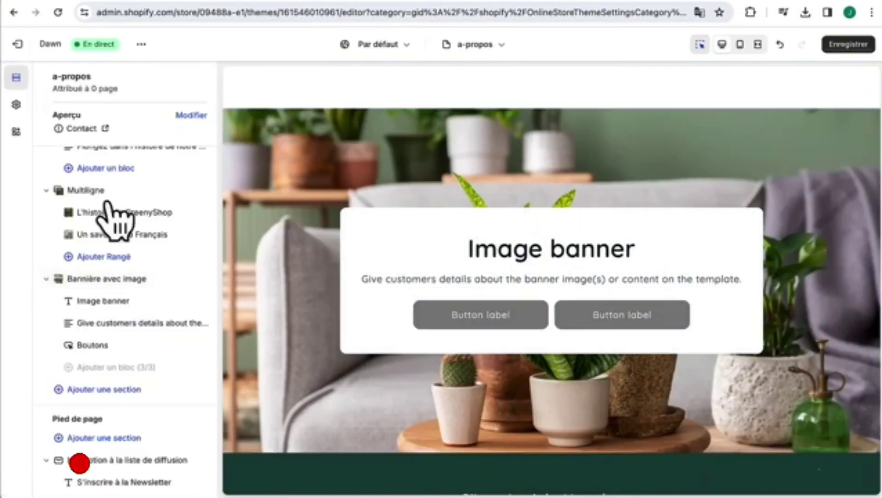
click(184, 300)
click(184, 301)
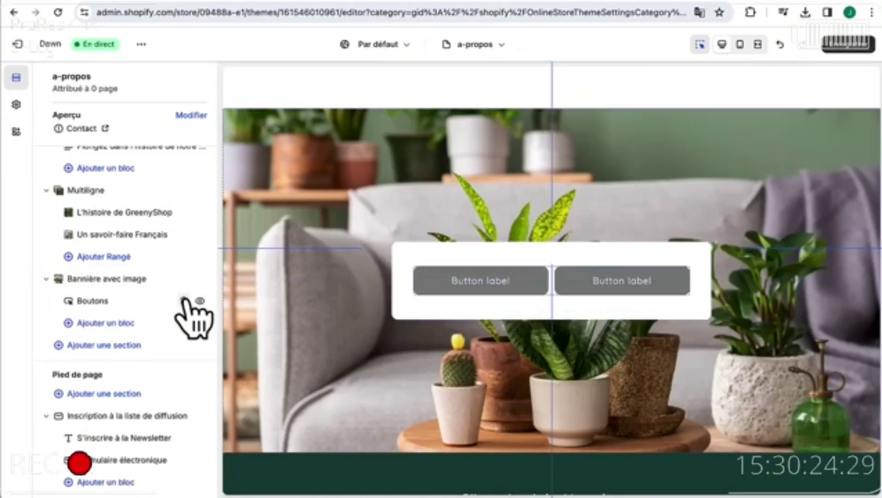
click(184, 301)
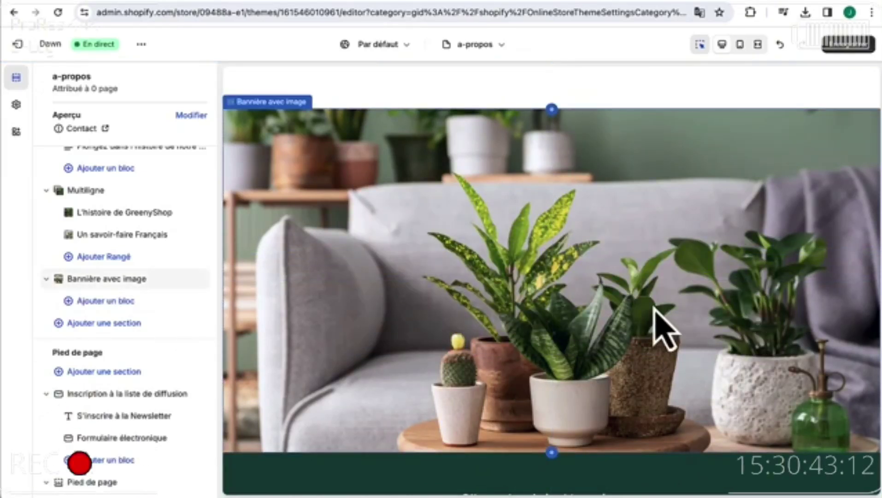
- Set the image banner height to Moyenne
click(111, 281)
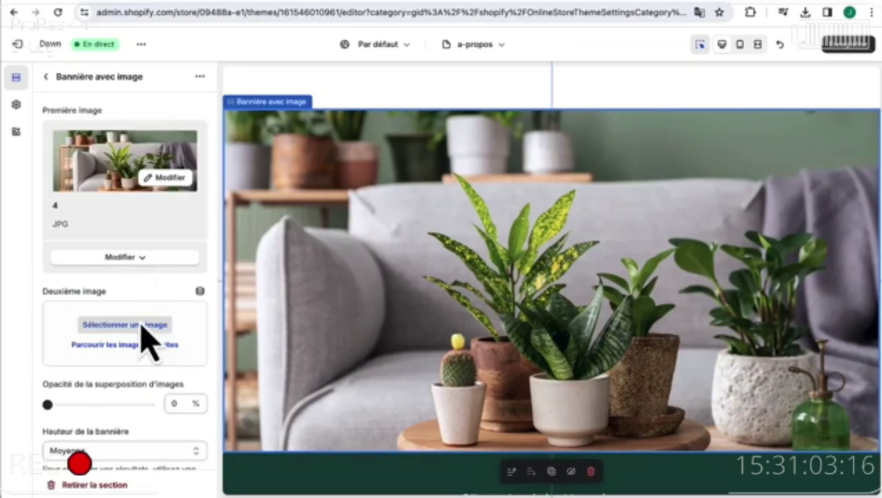
scroll(138, 360, down, 2)
click(133, 363)
click(136, 348)
click(167, 358)
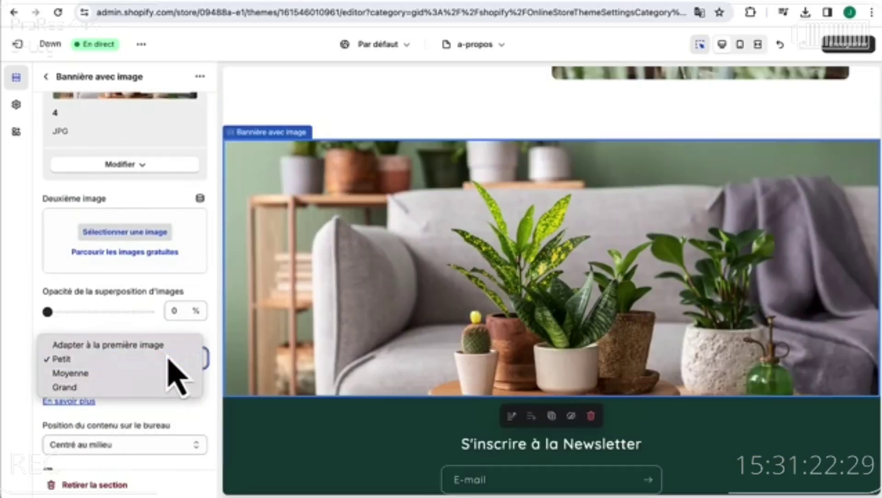
click(168, 359)
click(162, 362)
click(164, 387)
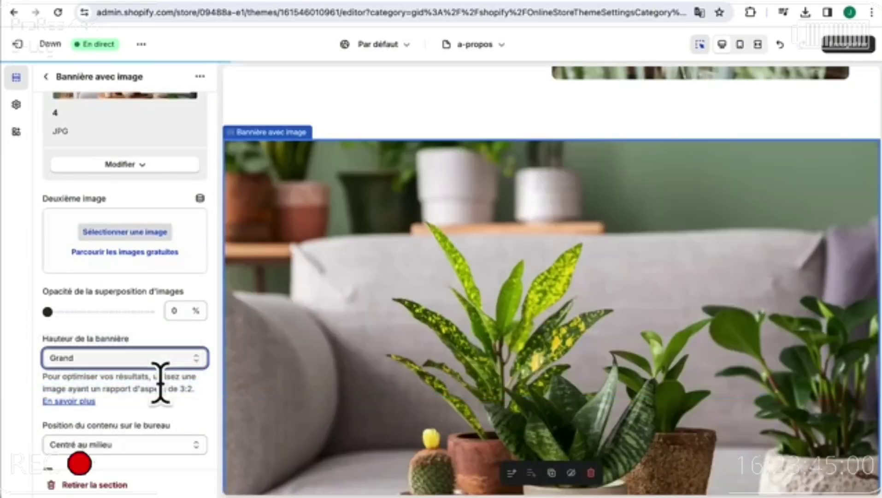
click(172, 360)
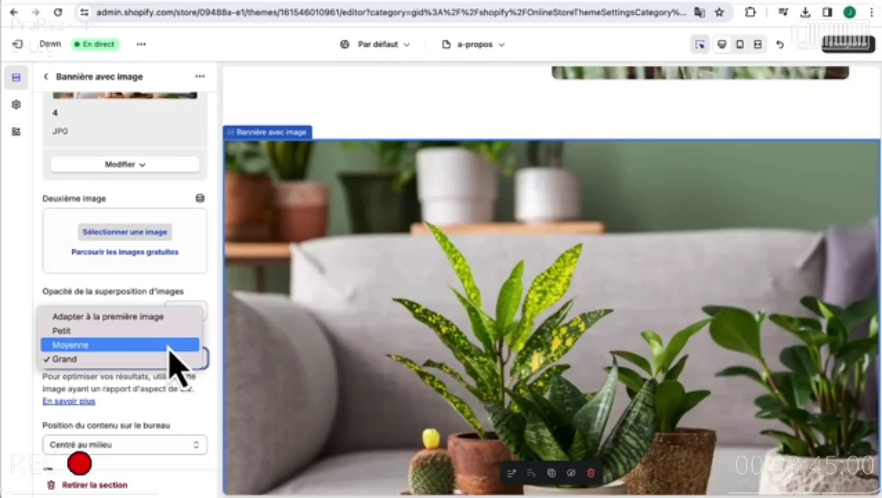
click(169, 349)
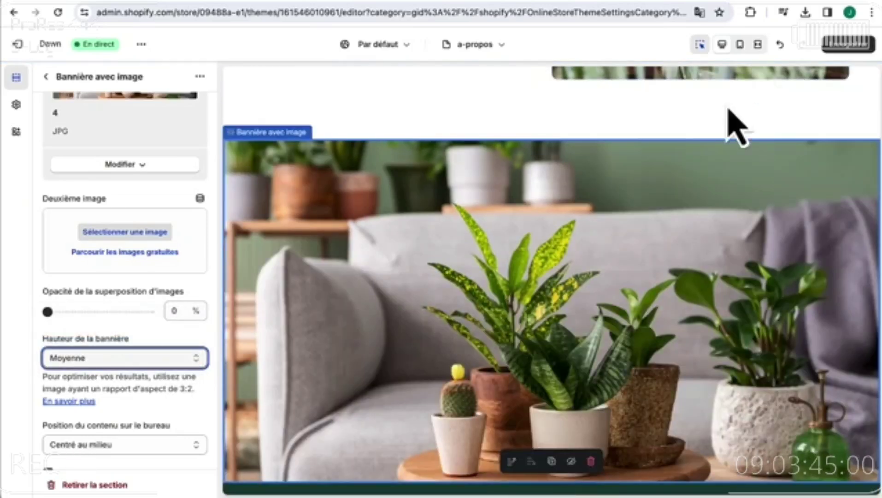
scroll(650, 295, down, 4)
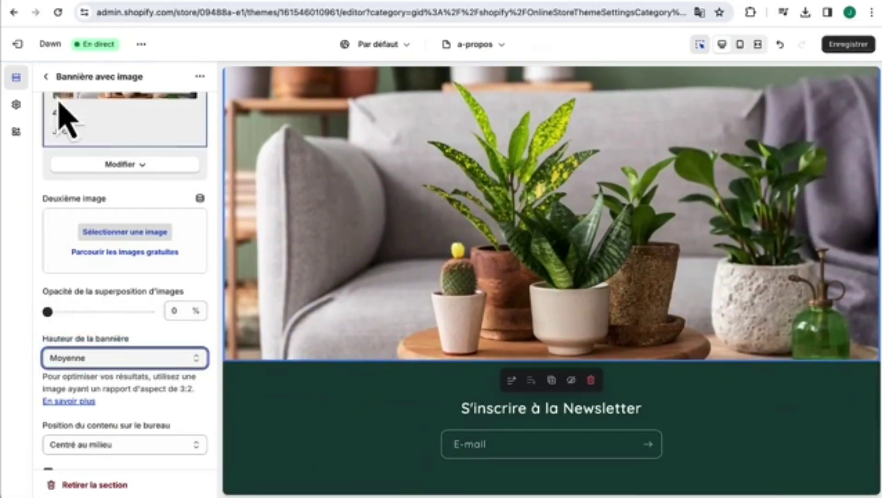
click(46, 77)
- Add a Collection en vedette section titled 'Meilleurs ventes' showing the Meilleurs ventes collection
click(199, 294)
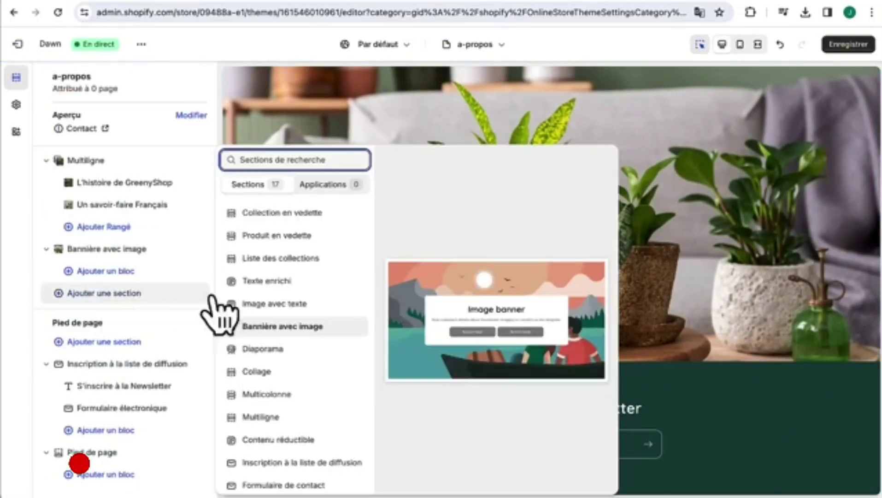
click(293, 221)
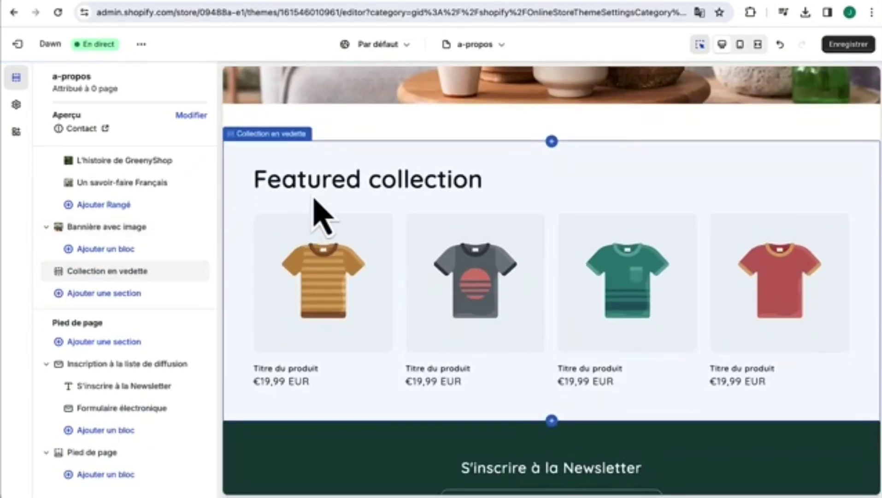
click(315, 207)
text(Meilleurs ventes)
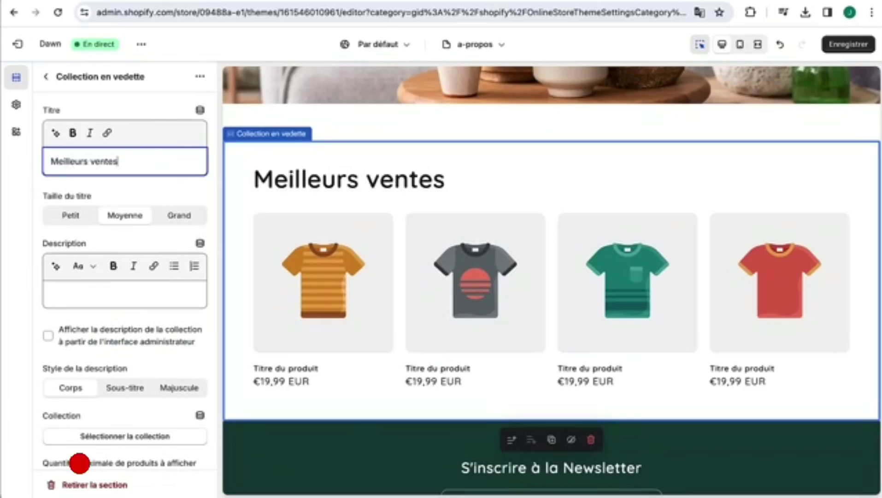
scroll(167, 295, down, 3)
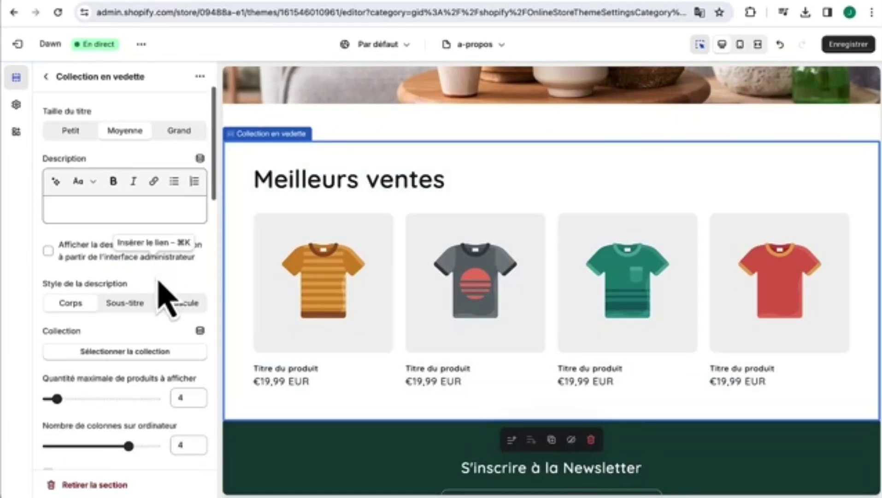
click(127, 355)
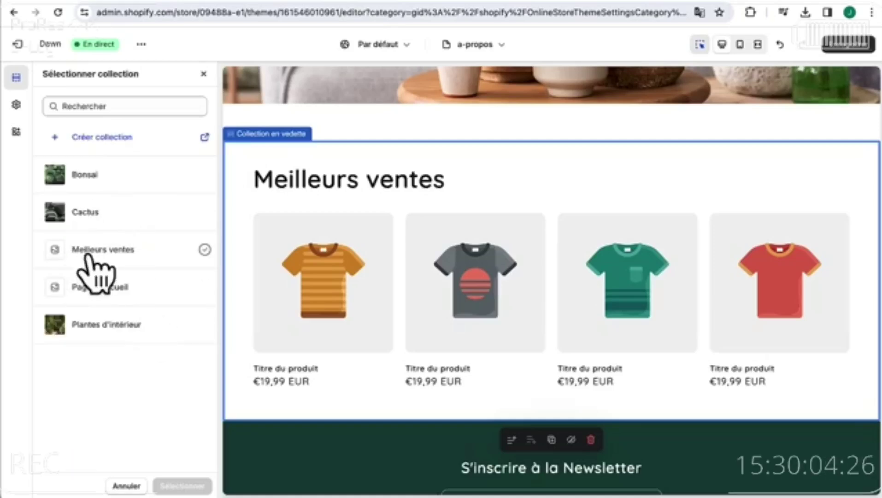
click(90, 251)
click(182, 486)
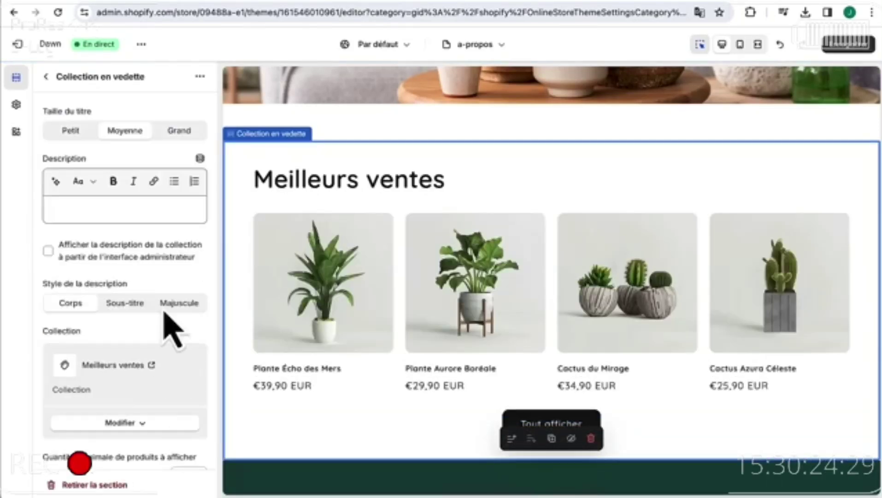
- Limit the section to 5 products and save the page
scroll(173, 329, down, 4)
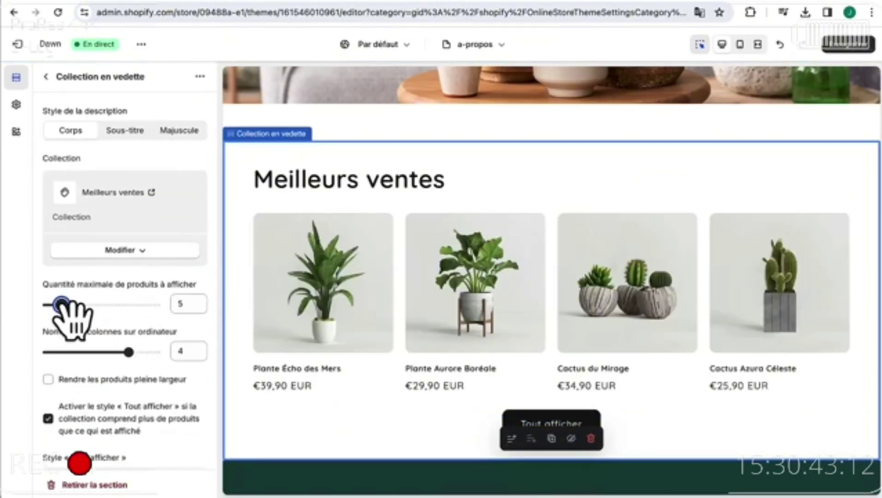
drag(129, 352, 156, 351)
scroll(48, 402, down, 1)
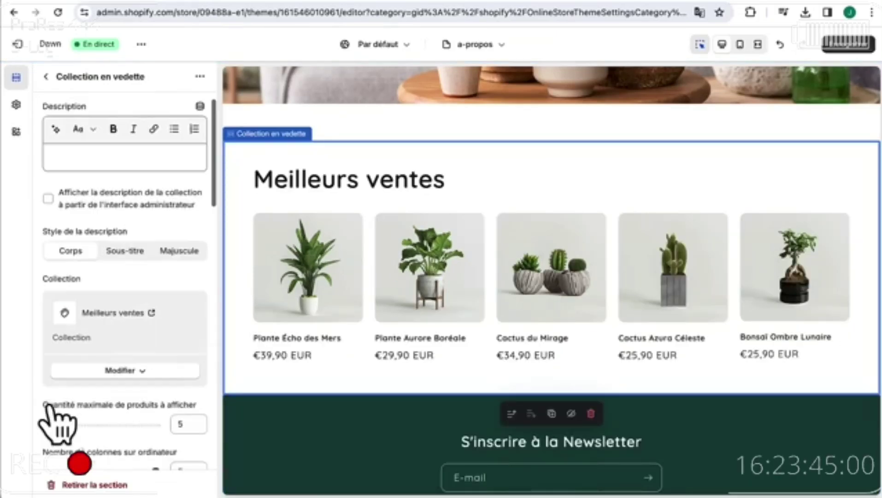
scroll(48, 406, up, 3)
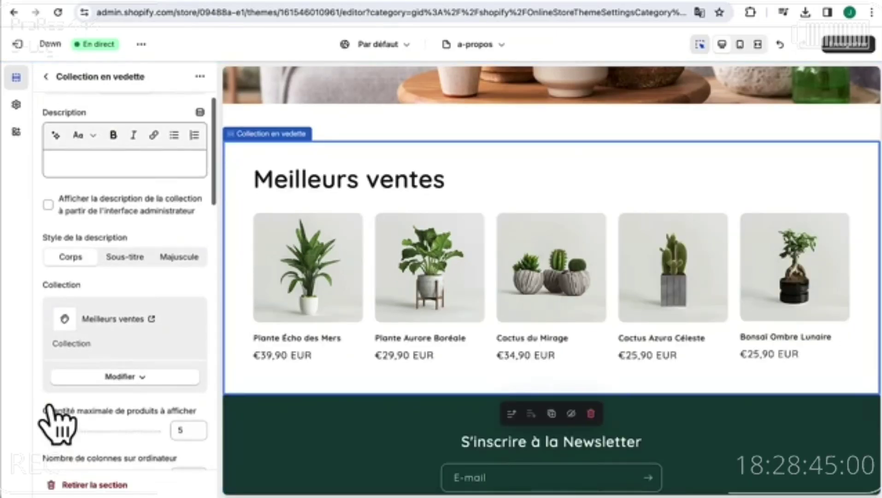
click(850, 46)
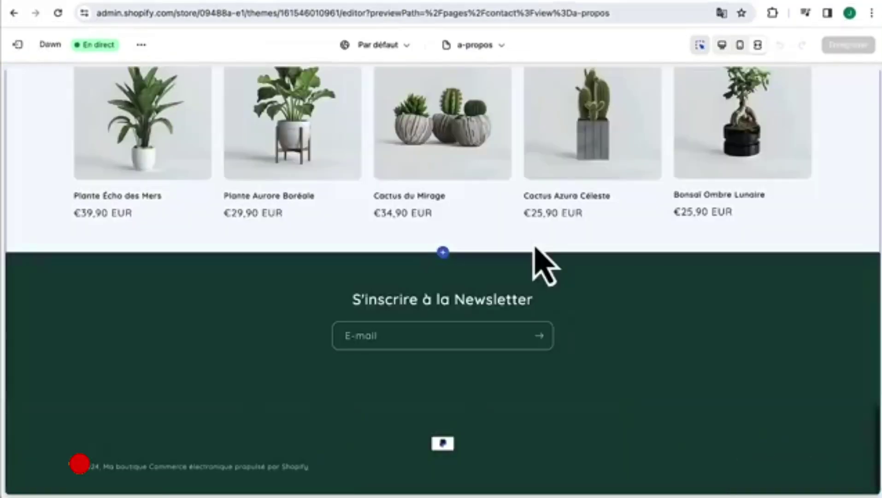
scroll(533, 245, up, 6)
scroll(535, 250, up, 20)
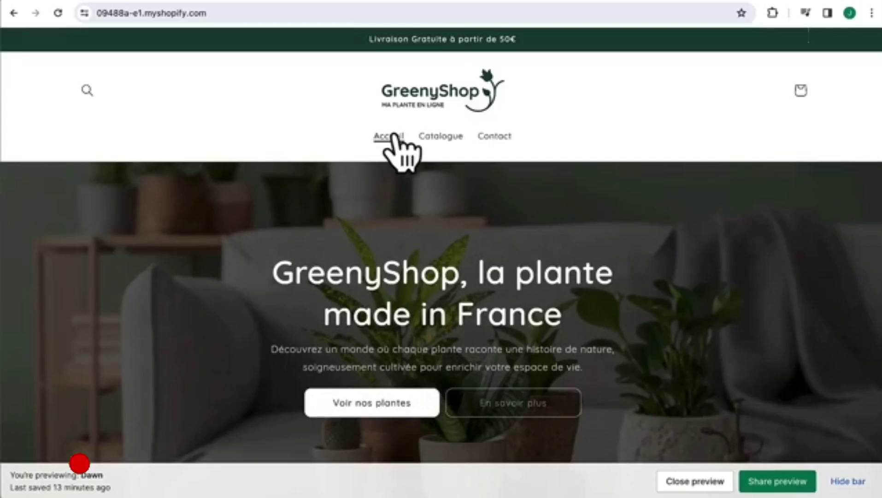
- Browse the storefront's catalogue and contact pages in the preview
click(447, 137)
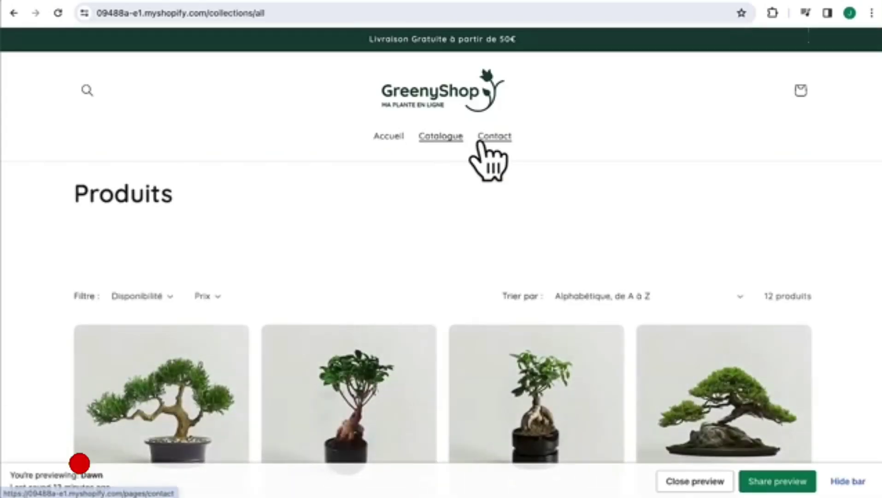
click(482, 138)
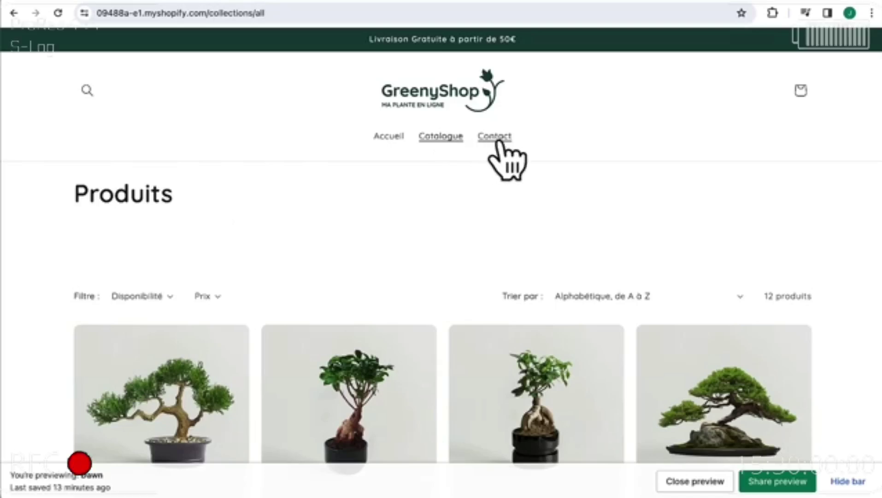
click(498, 139)
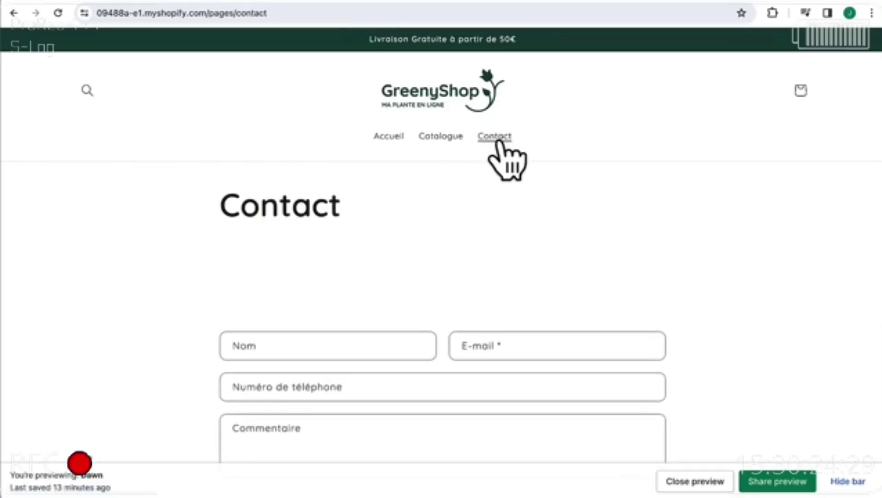
scroll(427, 350, down, 3)
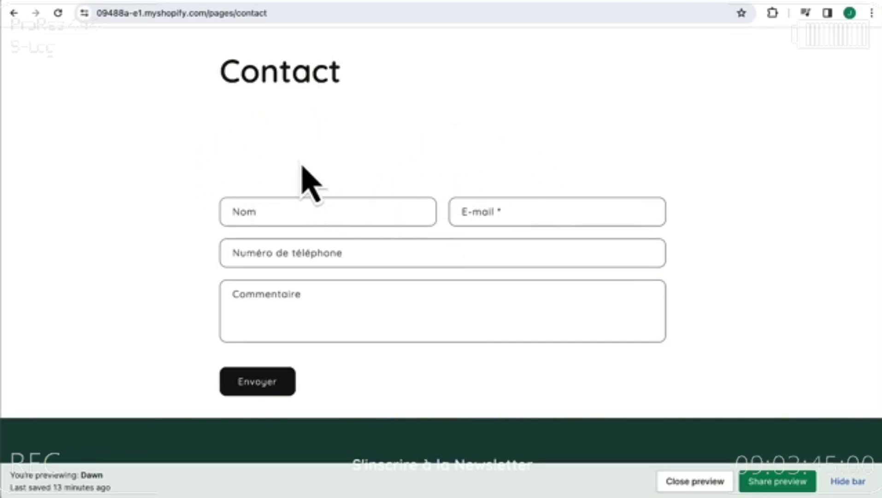
scroll(306, 182, up, 3)
click(438, 138)
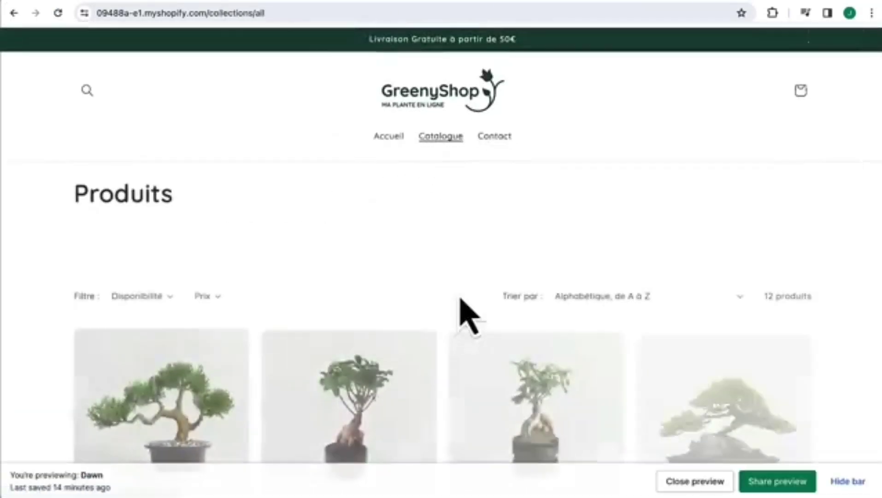
scroll(460, 300, down, 15)
scroll(461, 309, up, 5)
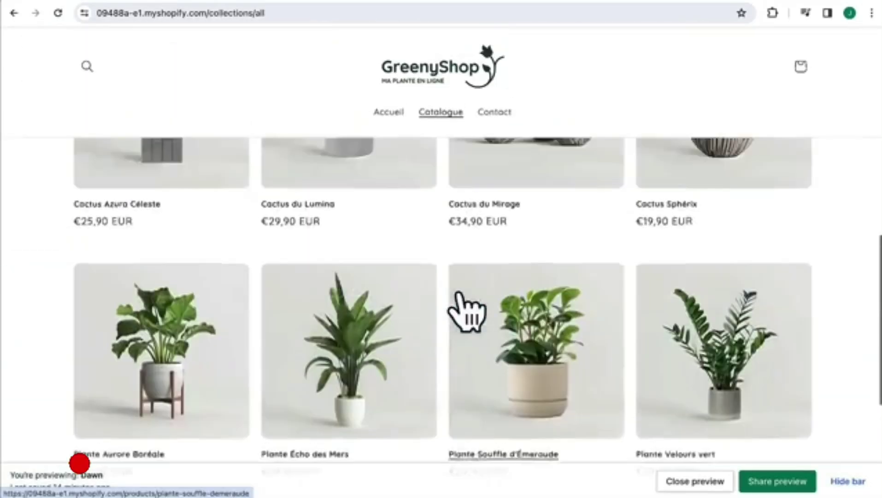
scroll(466, 309, up, 10)
- Try the Disponibilité and Prix filters and the Trier par sort, keeping A to Z order
click(148, 266)
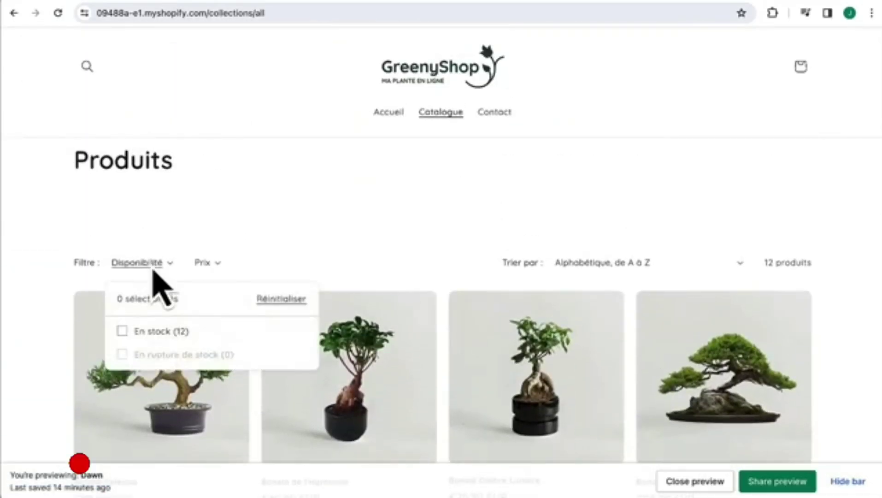
click(152, 267)
click(203, 265)
click(205, 265)
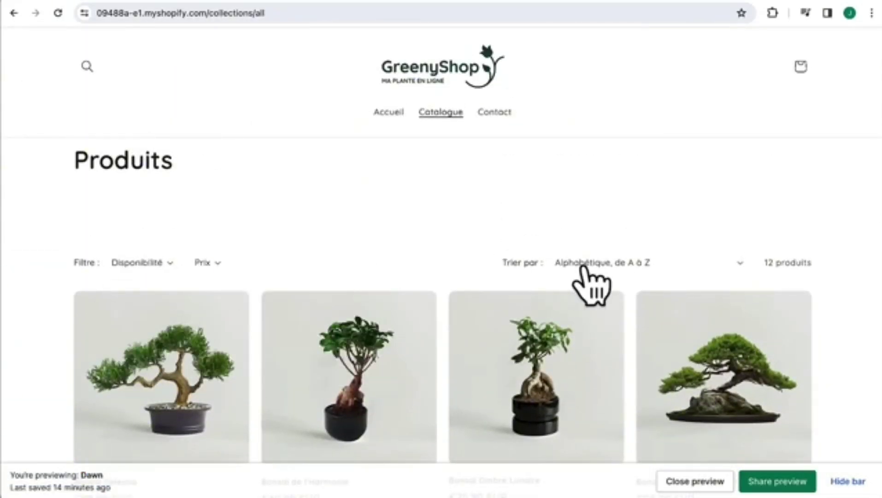
click(584, 266)
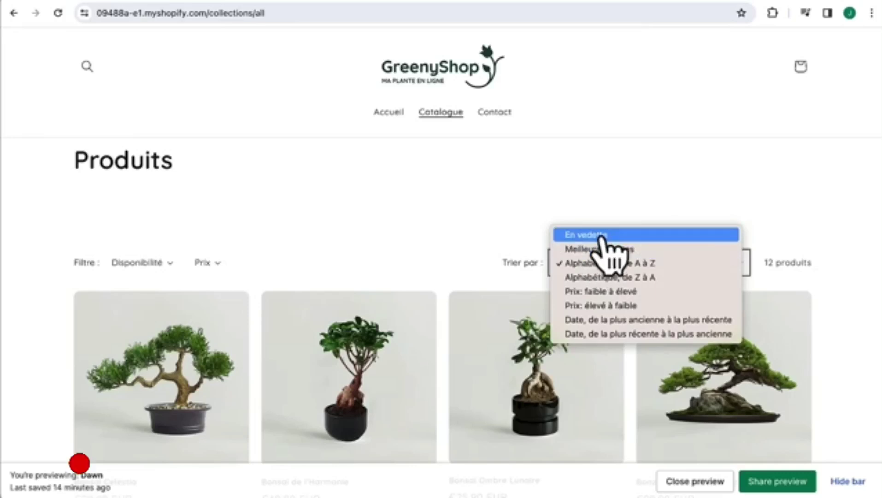
click(635, 196)
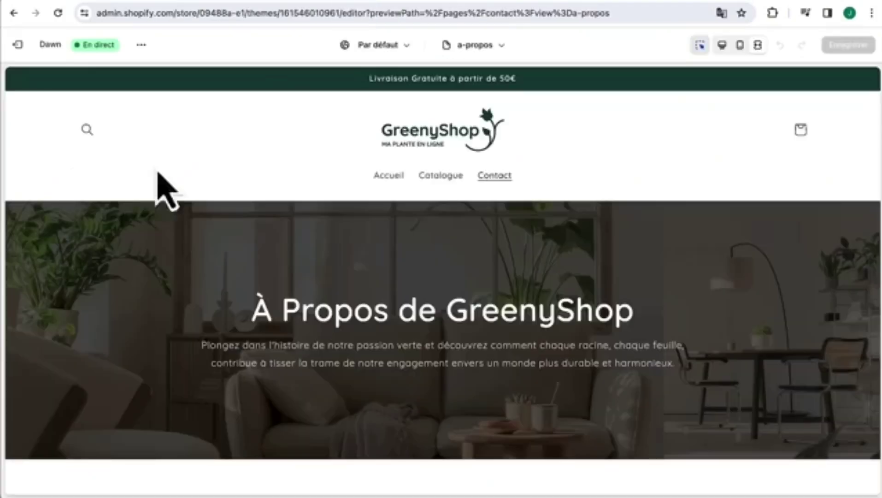
scroll(276, 315, down, 10)
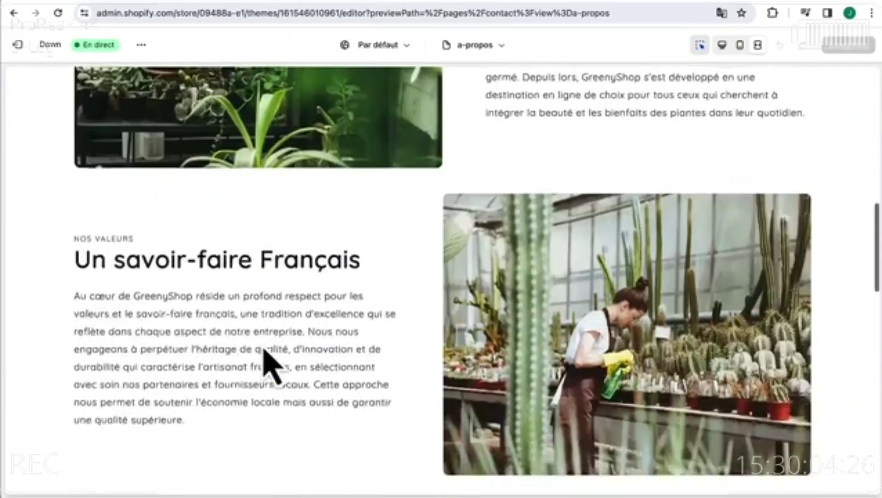
- Exit the theme editor, go to Pages and start a new page
scroll(269, 364, up, 10)
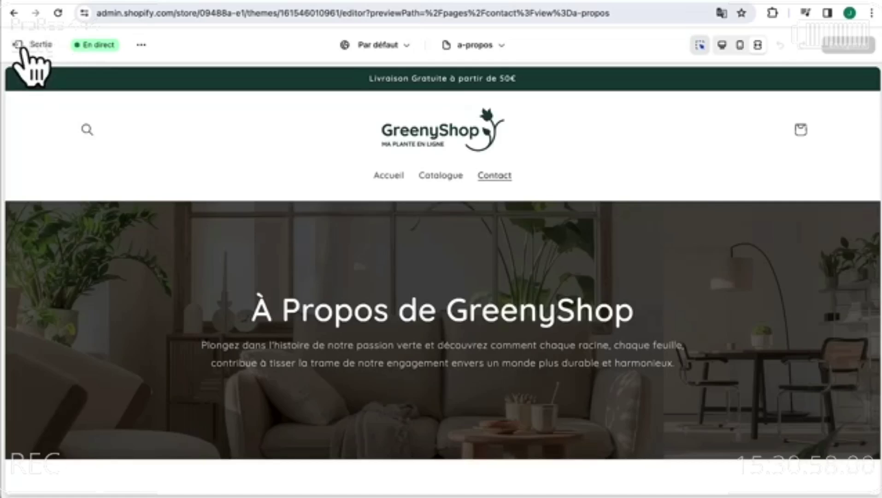
click(21, 47)
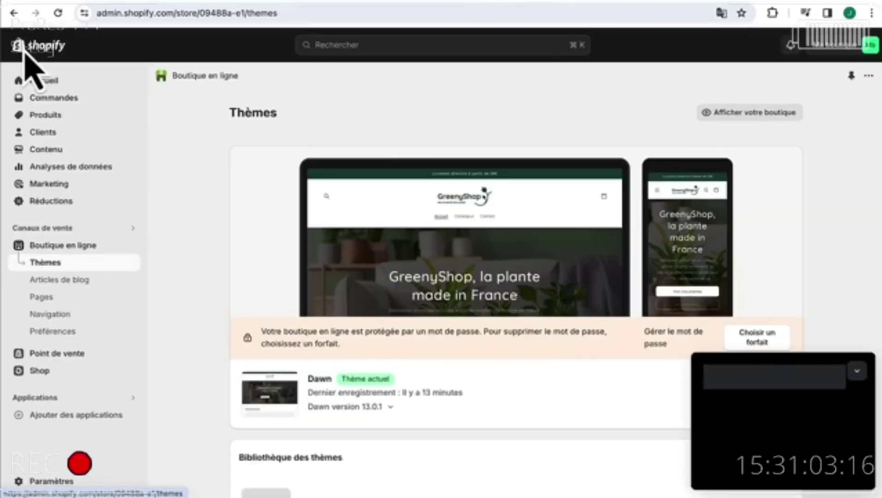
click(48, 298)
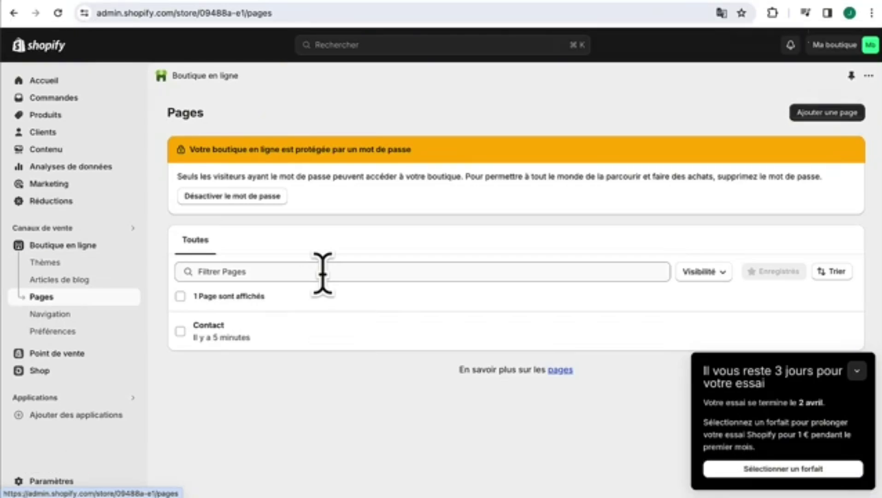
click(800, 121)
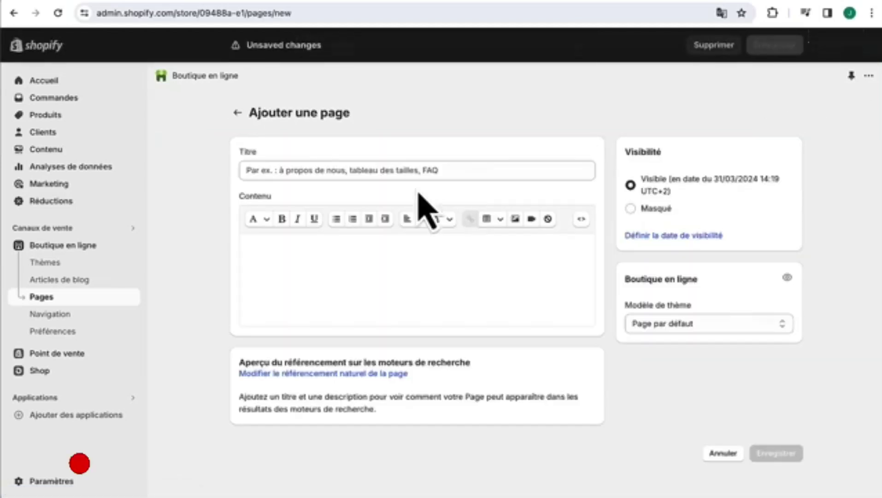
- Save a new page titled 'À Propos' using the a-propos theme template
click(385, 171)
text(A)
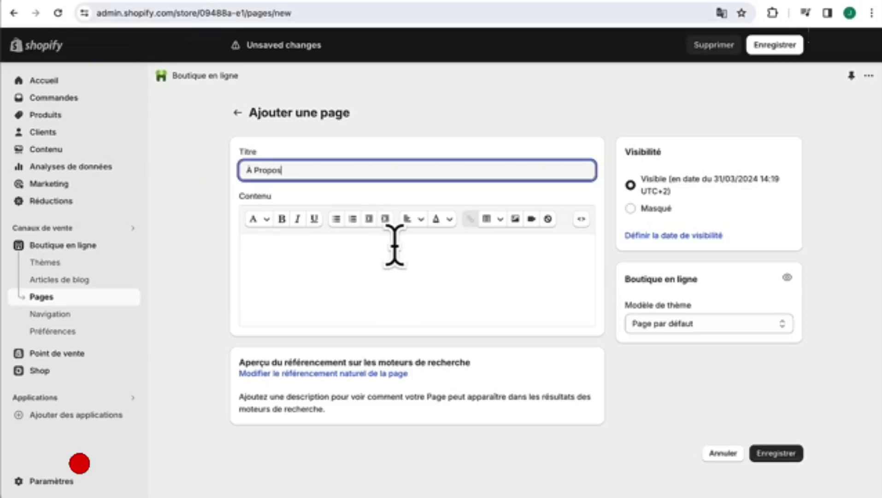
click(662, 325)
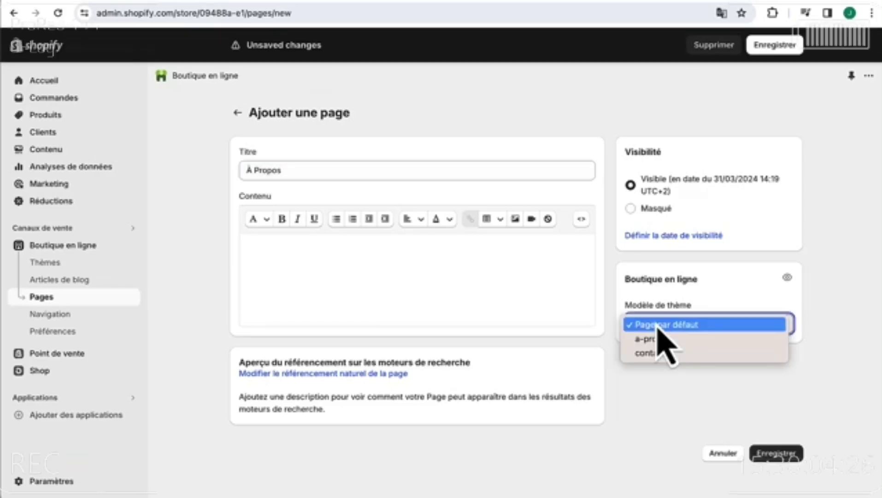
click(658, 339)
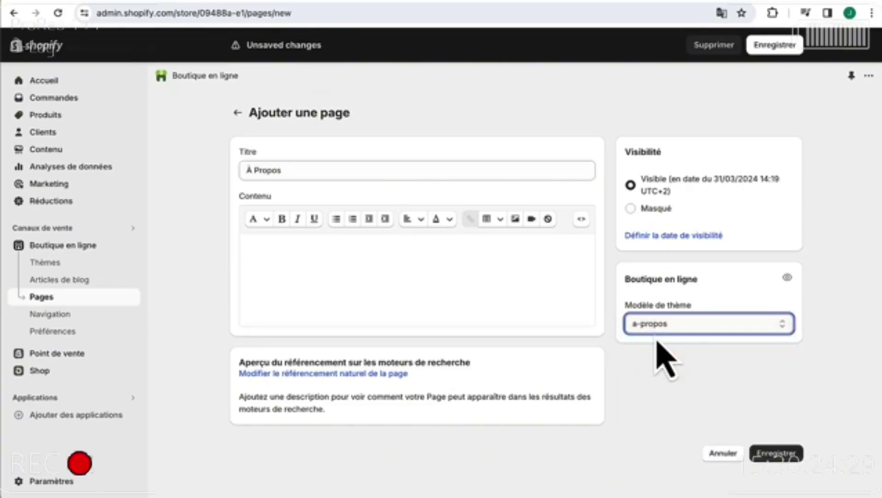
click(771, 456)
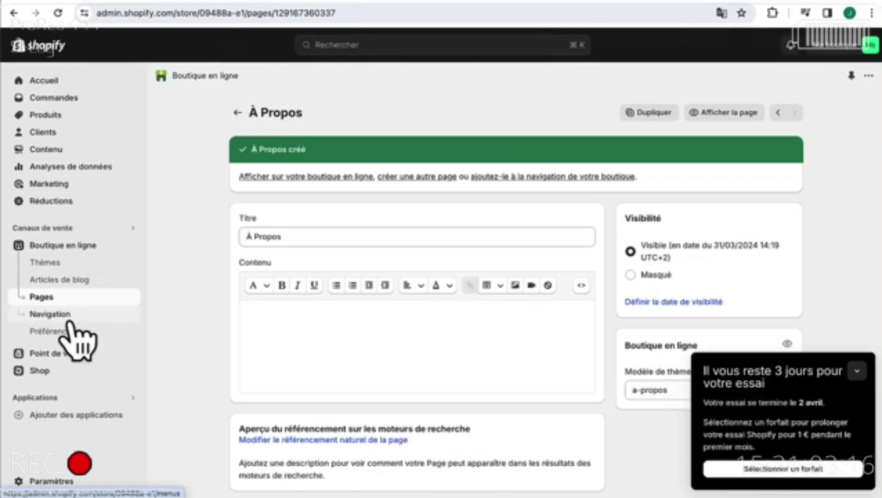
- Paste the French contact paragraph into the Contact page, save it, and go to Navigation
click(41, 297)
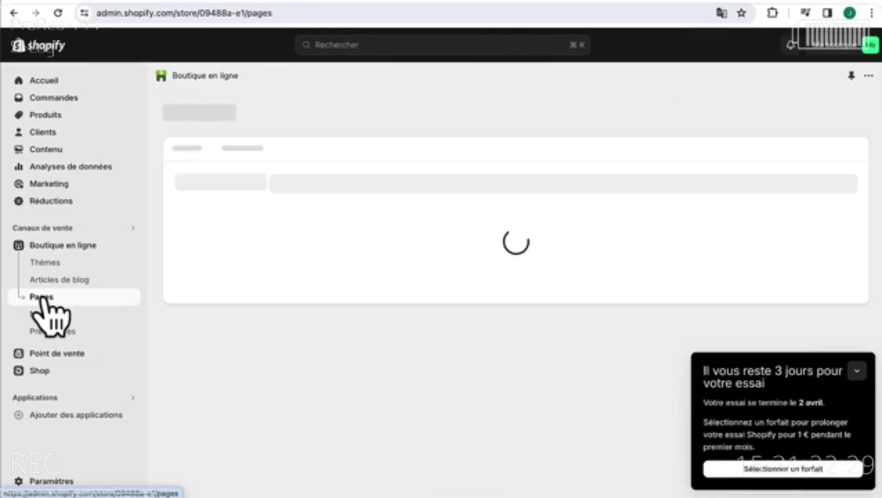
click(221, 368)
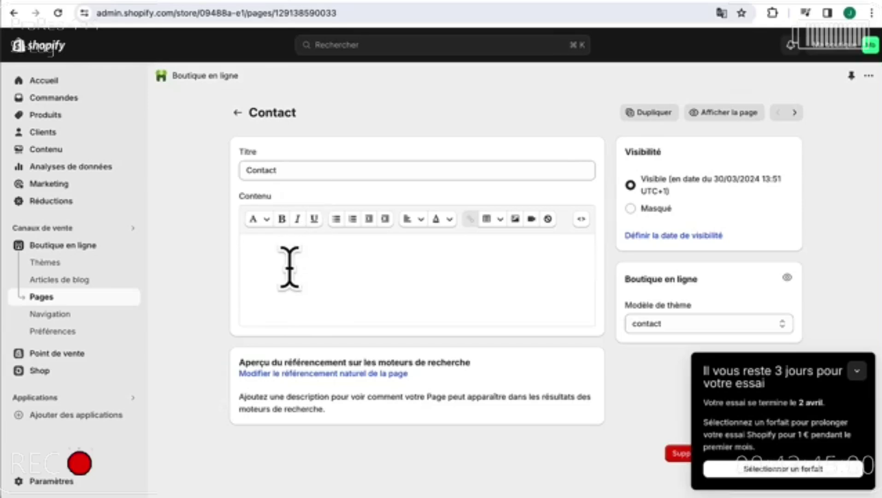
click(290, 268)
text(N'hésitez pas à nous contacter pour toute question, conseil ou simplement pour partager votre passion pour les plantes avec nous. Chez GreenyShop, nous sommes toujours ravis d'entendre nos clients et de vous accompagner dans votre aventure végétale. Utilisez le formulaire ci-dessous nous nous engageons à vous répondre dans les plus brefs délais.)
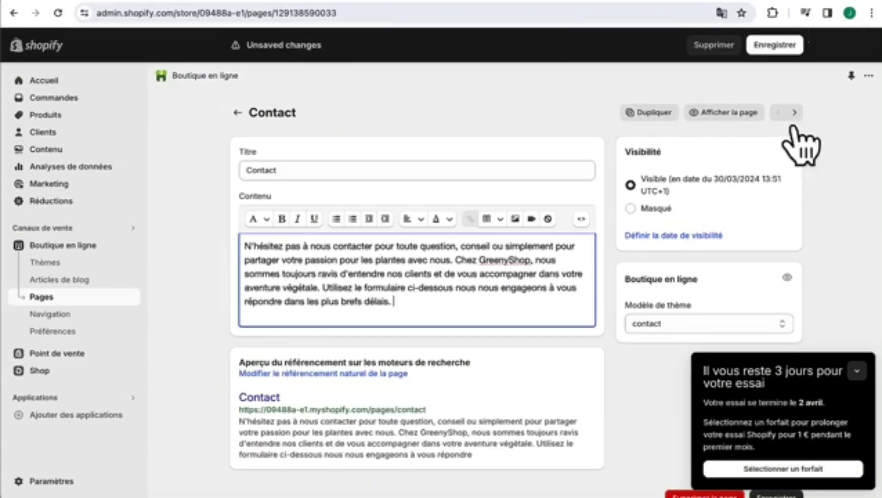
click(779, 46)
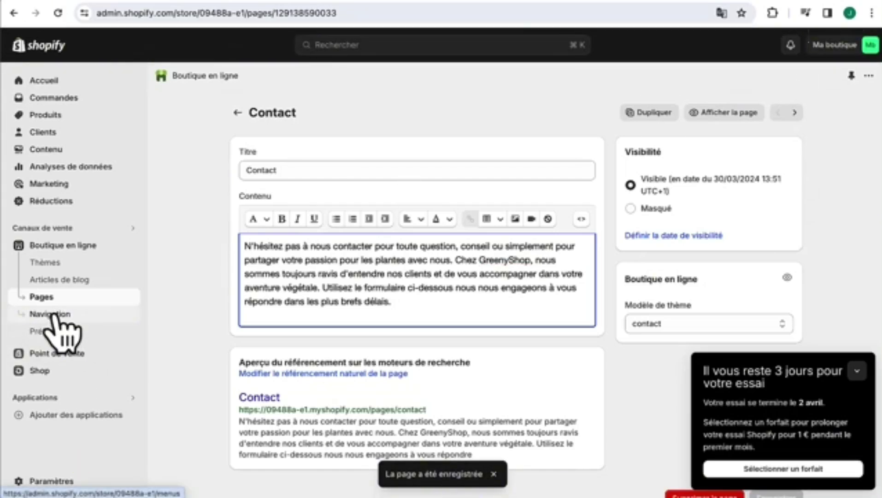
click(50, 314)
scroll(365, 331, down, 1)
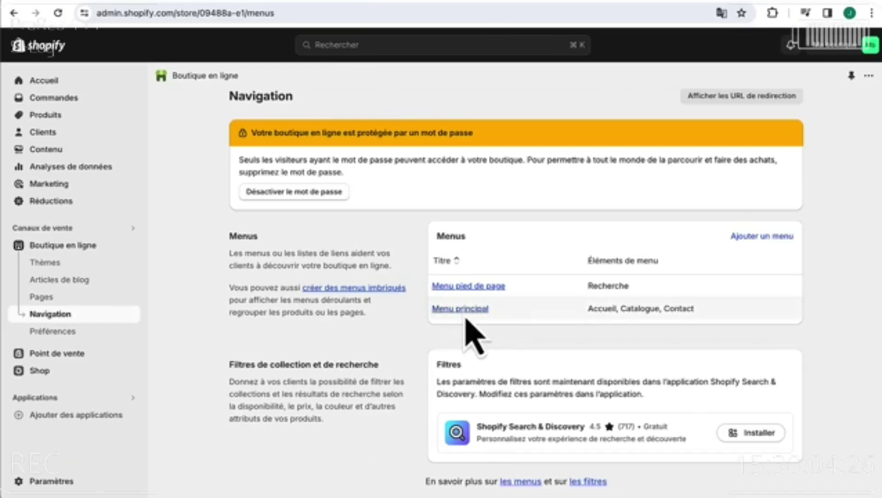
- Add a Menu principal item 'À Propos' linked to the À Propos page, placed below Accueil
click(462, 310)
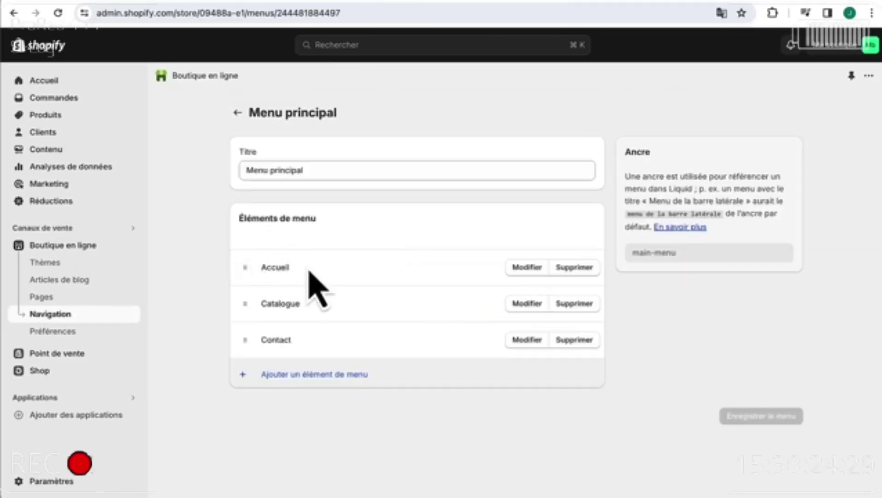
click(279, 386)
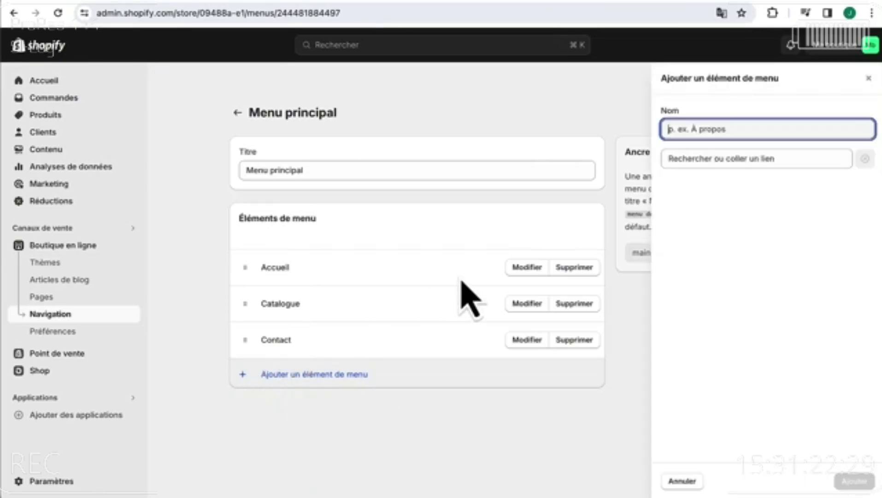
text(À)
text( Propo)
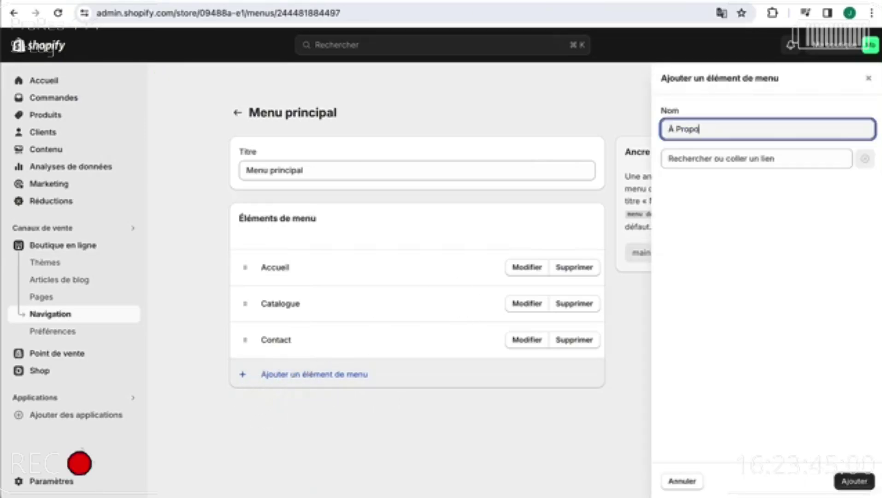
text(s)
click(741, 155)
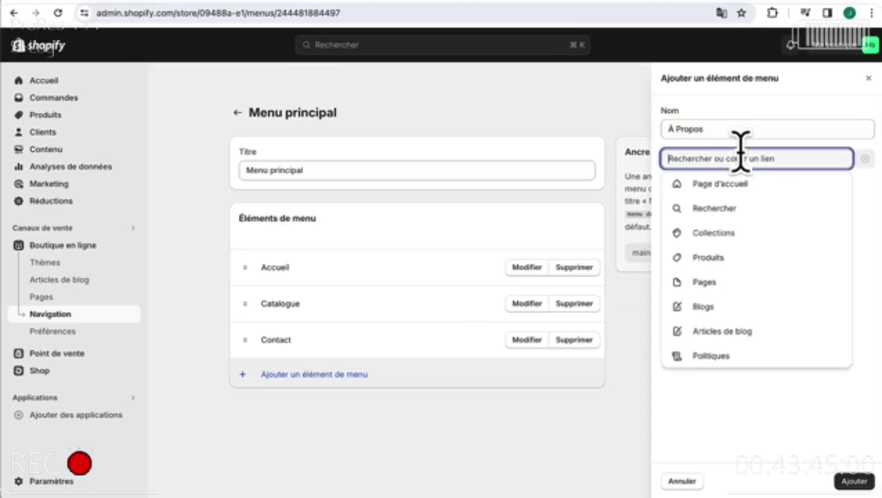
click(709, 309)
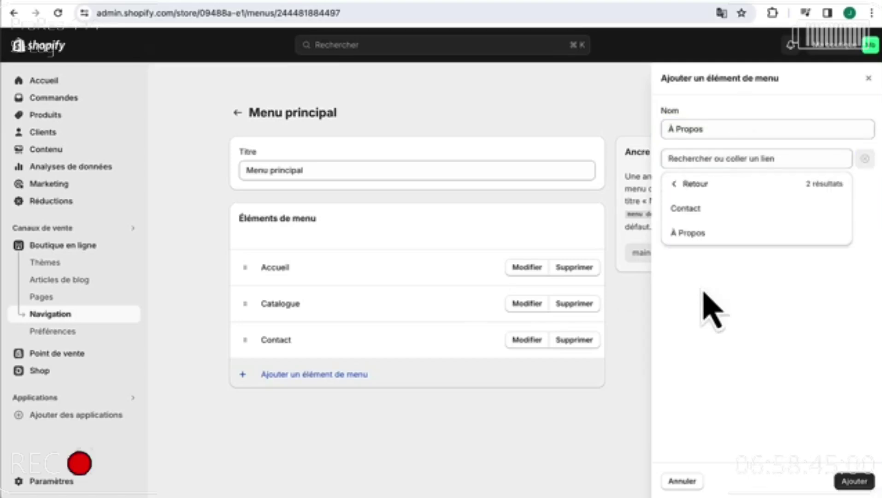
click(717, 235)
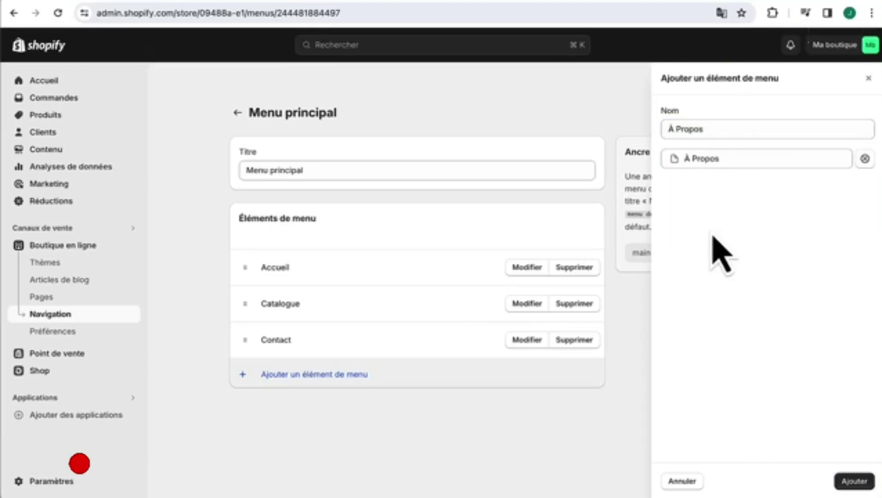
click(855, 482)
drag(255, 385, 261, 321)
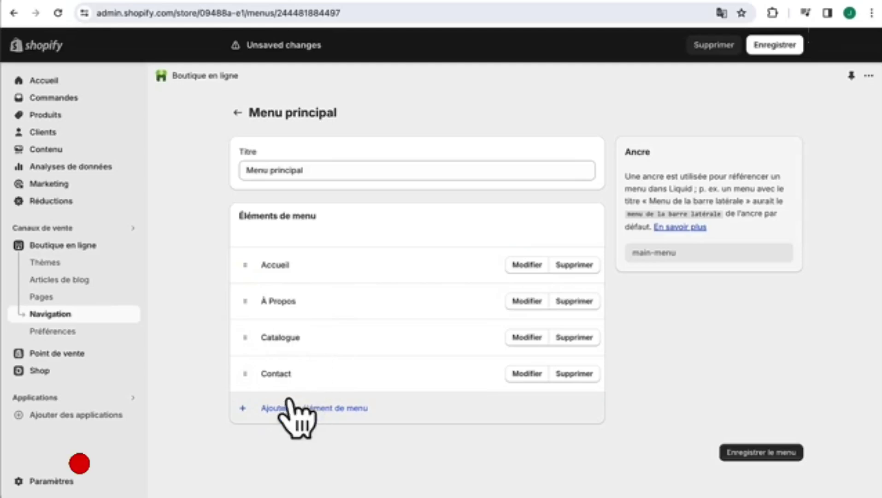
- Add Plantes d'intérieur and Cactus menu items linked to their collections
click(272, 418)
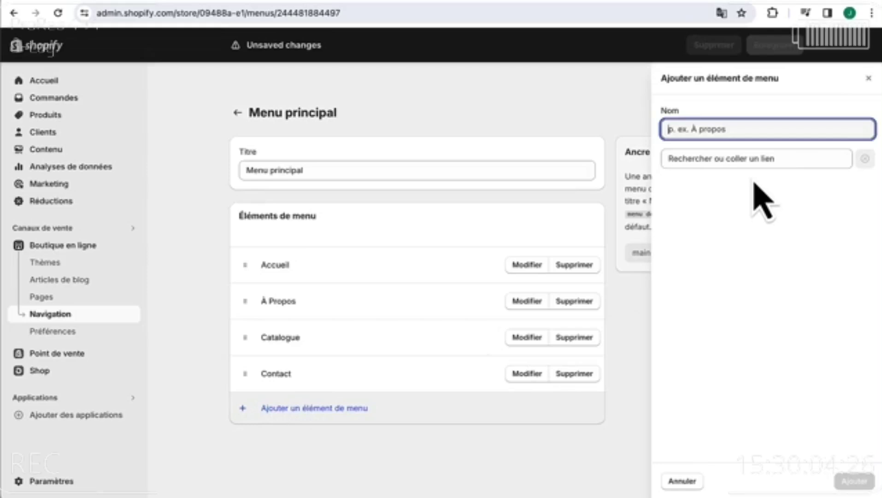
text(Plantes d'intérieur)
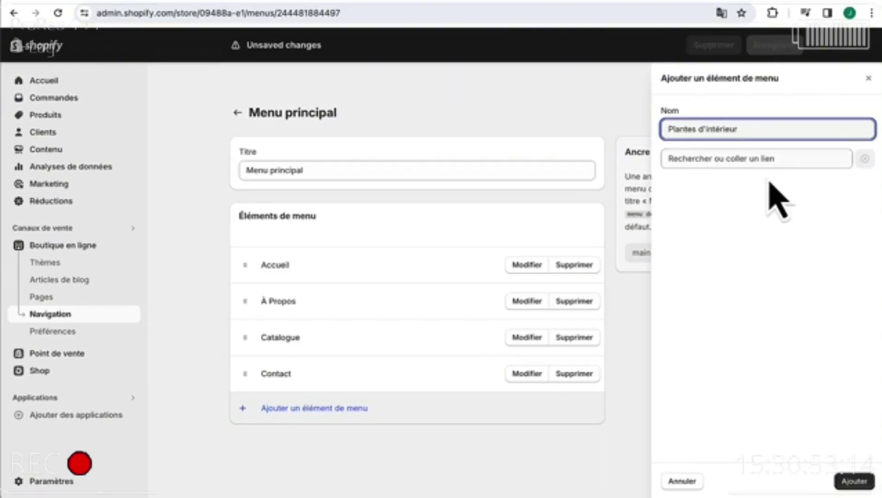
click(713, 158)
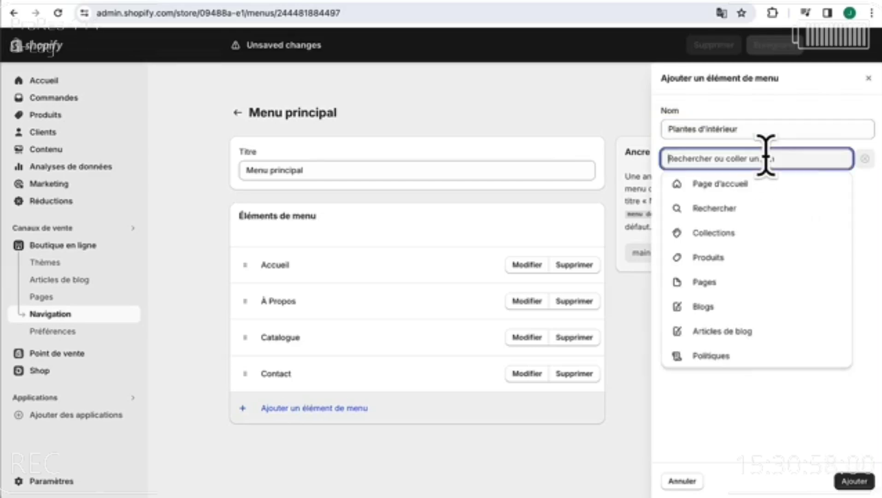
click(731, 239)
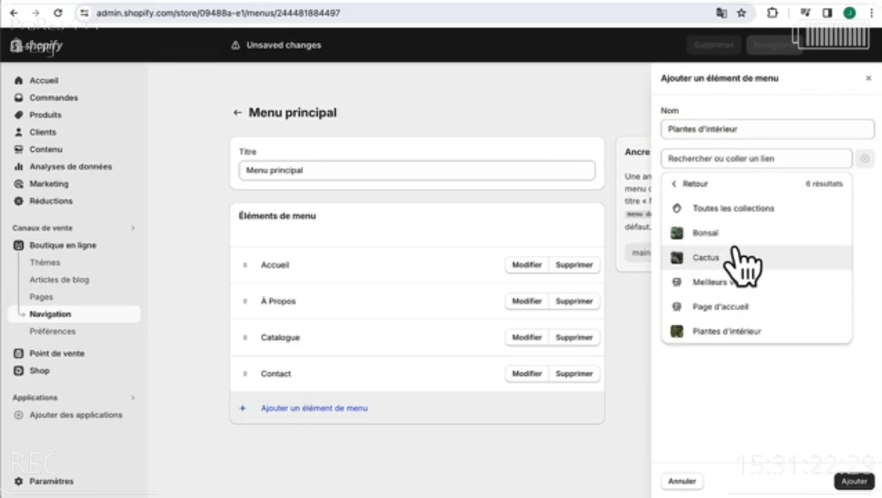
click(733, 331)
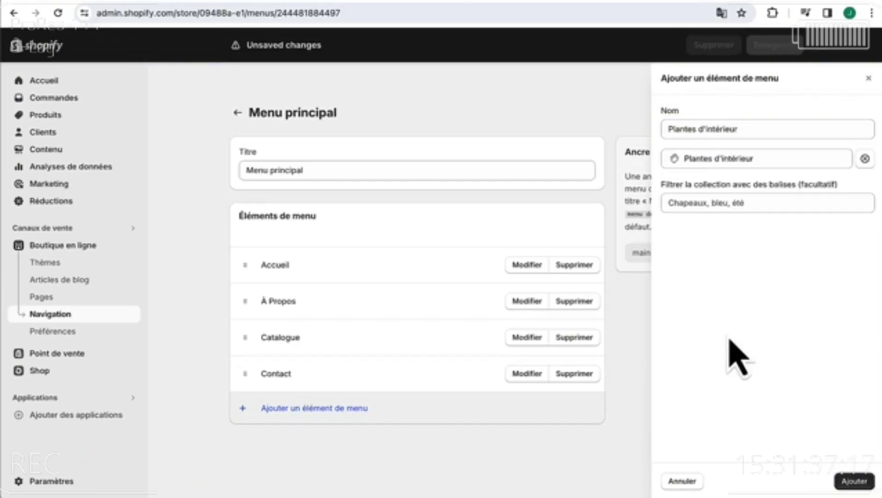
click(848, 482)
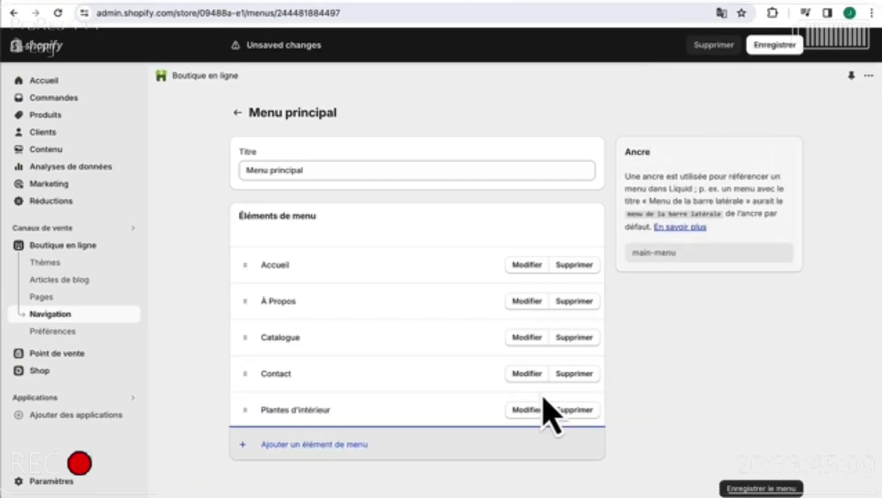
click(314, 445)
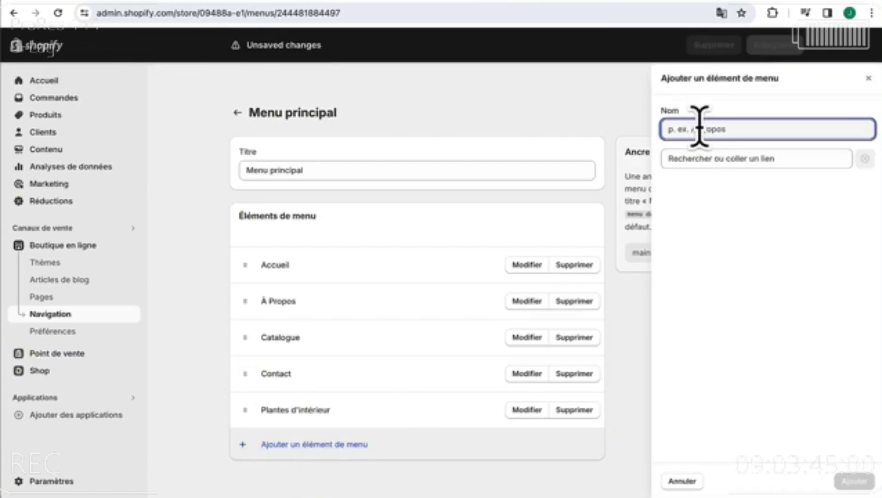
text(Cactus)
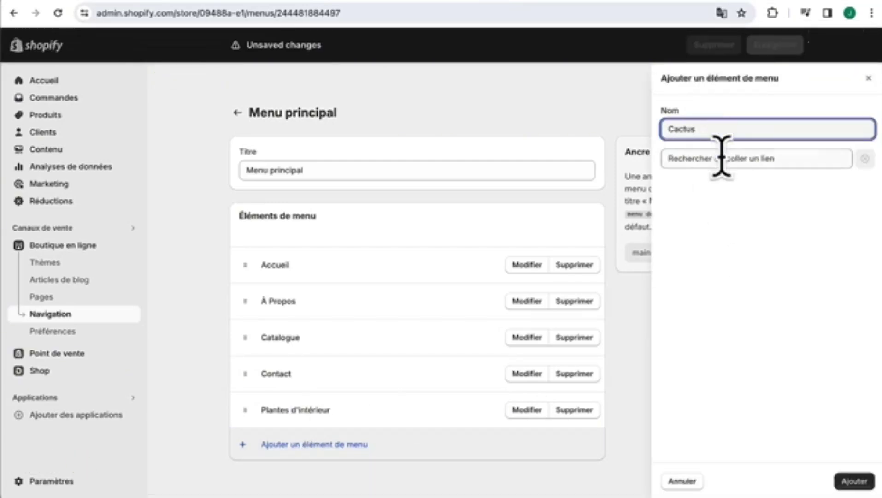
click(724, 158)
click(710, 230)
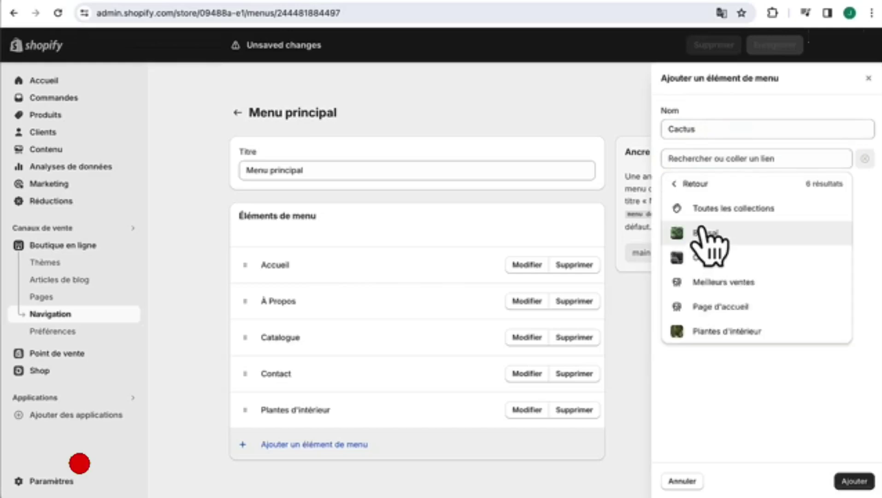
click(746, 255)
click(853, 482)
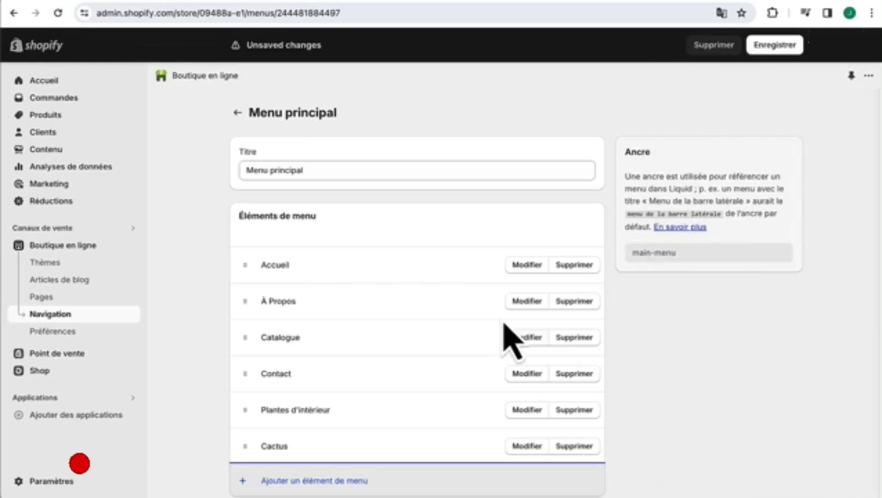
- Add a Bonsaï item linked to its collection, move Contact last, and save the menu
scroll(503, 335, down, 1)
click(310, 445)
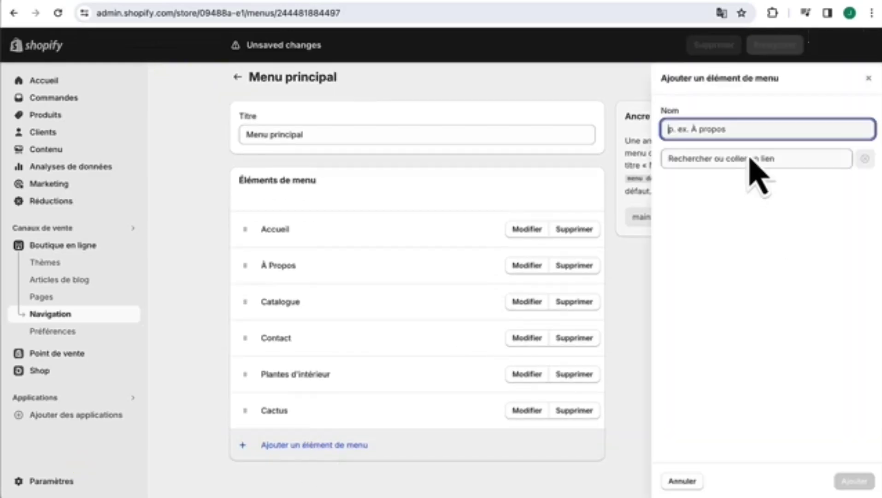
text(Bonsai)
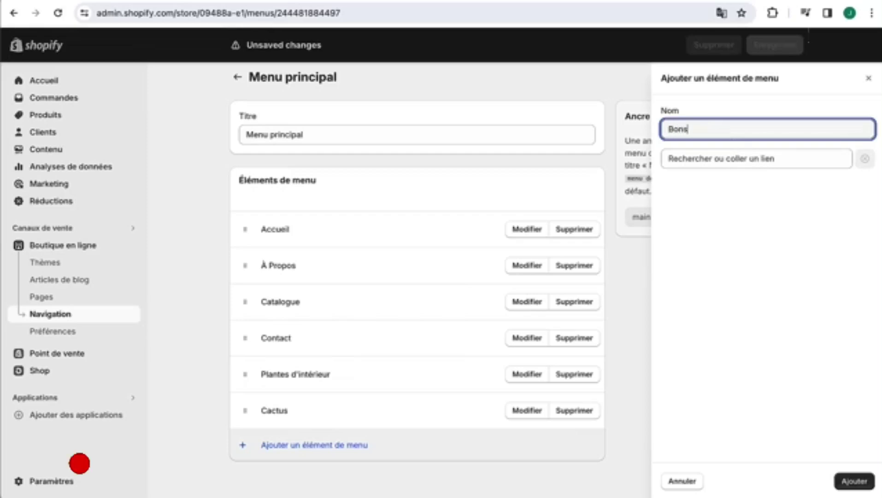
click(756, 158)
click(710, 240)
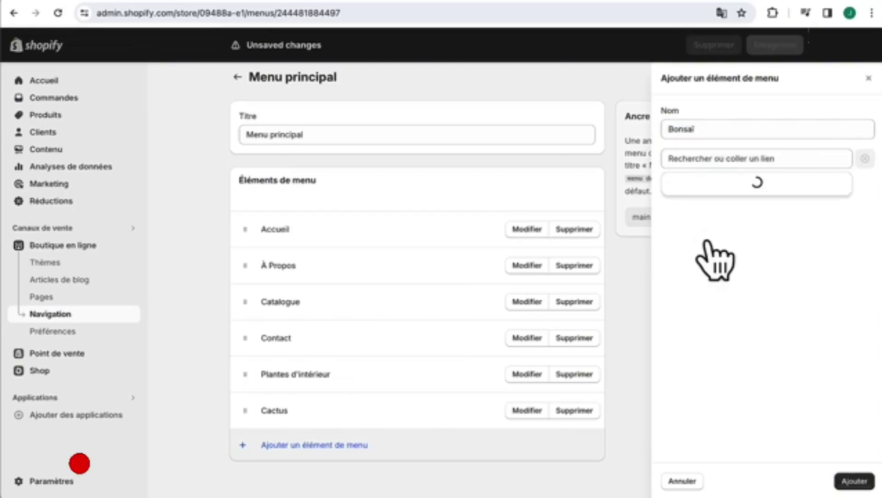
click(701, 234)
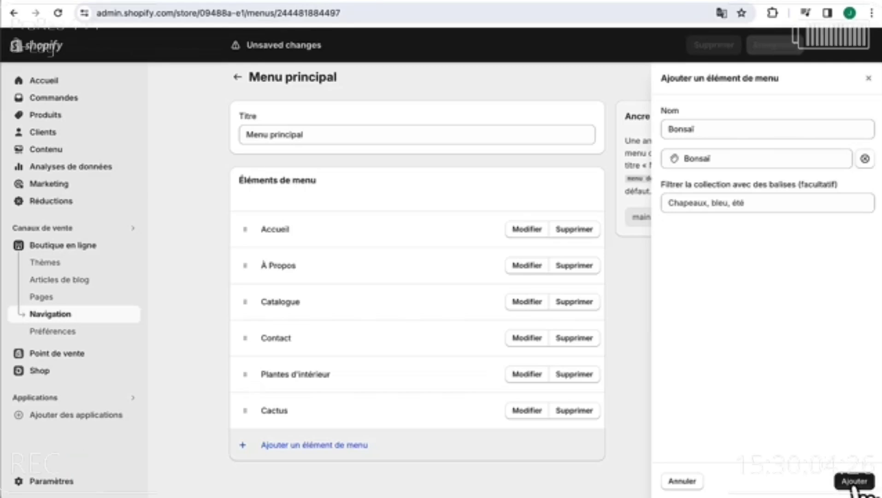
click(853, 482)
scroll(381, 413, down, 1)
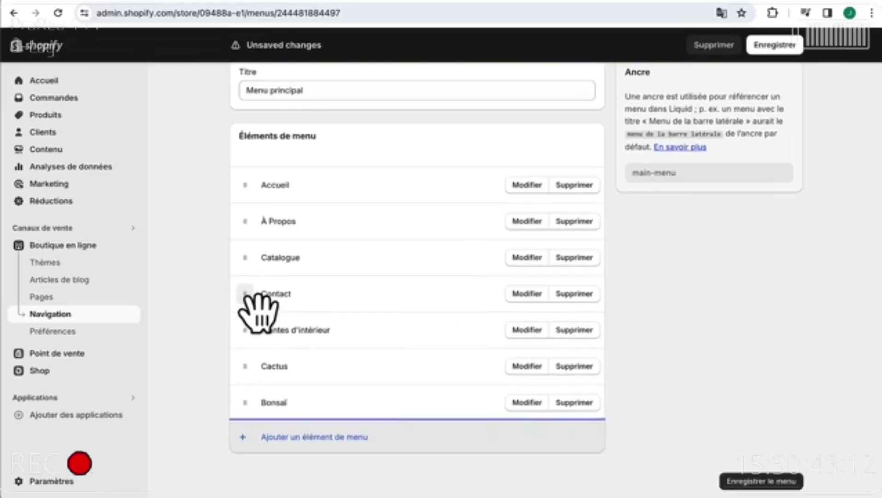
drag(258, 308, 245, 392)
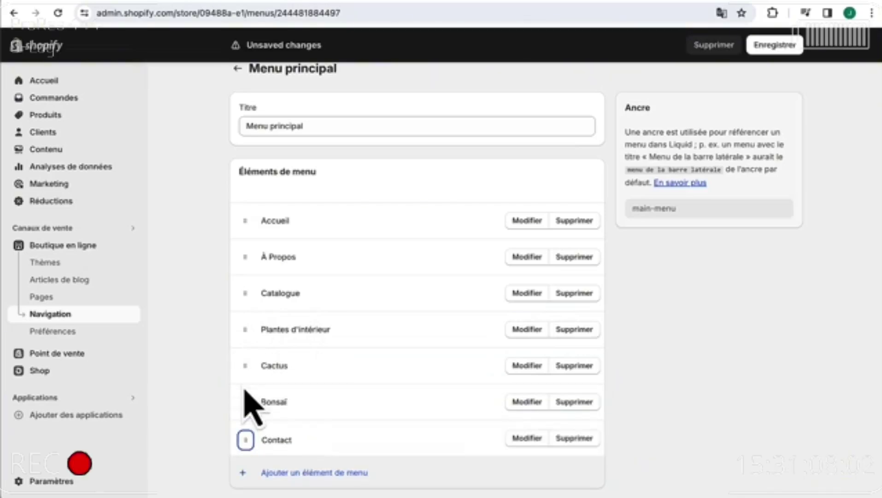
click(782, 44)
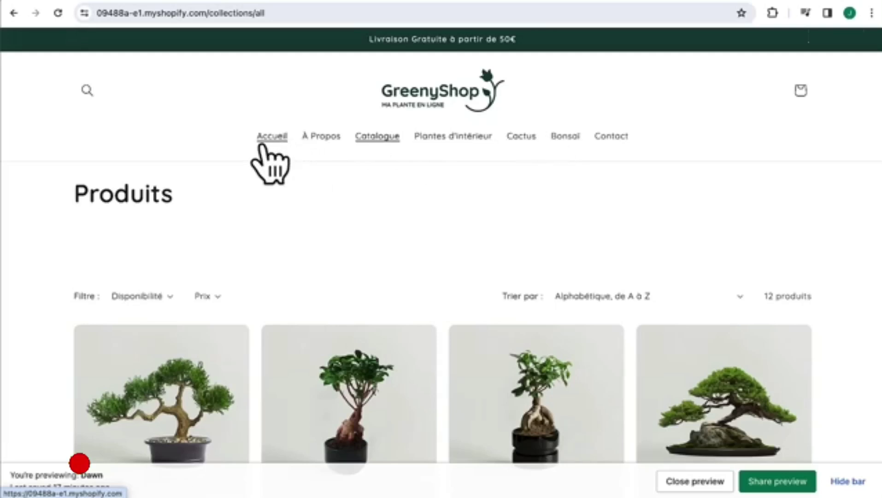
- Check the storefront's Accueil, À Propos and Catalogue pages in the preview
click(279, 137)
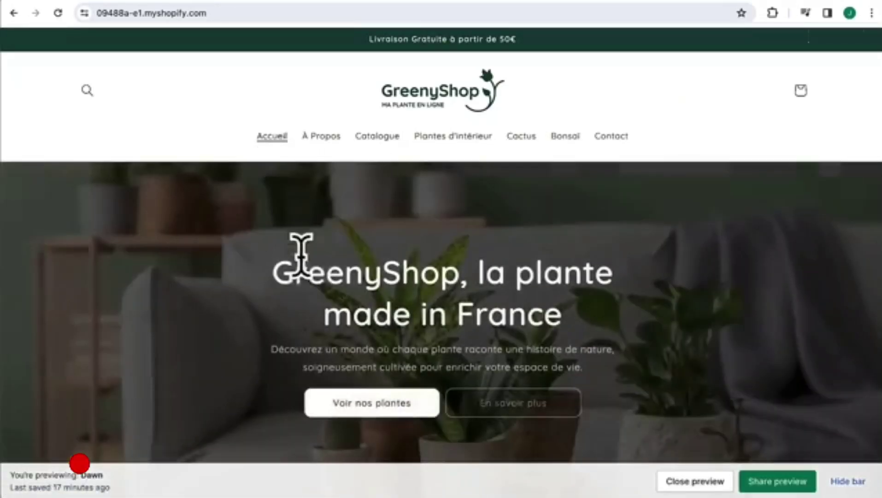
click(331, 144)
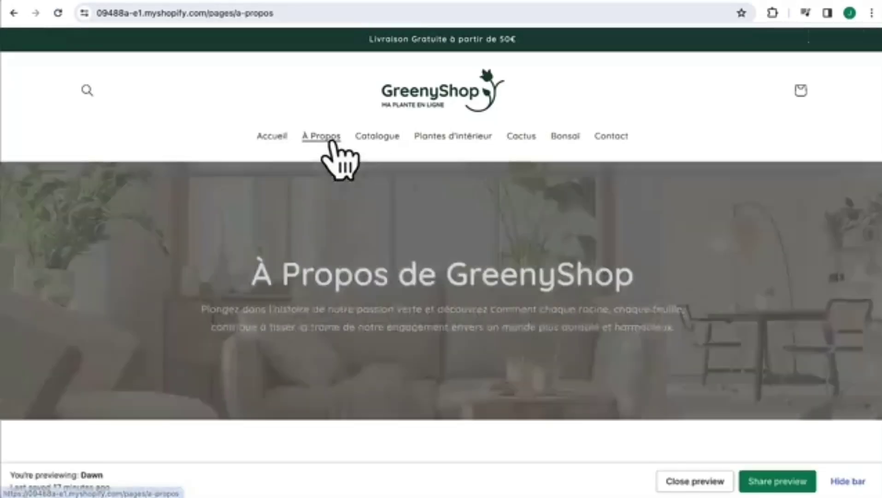
scroll(358, 261, down, 5)
scroll(355, 261, down, 5)
scroll(354, 252, up, 10)
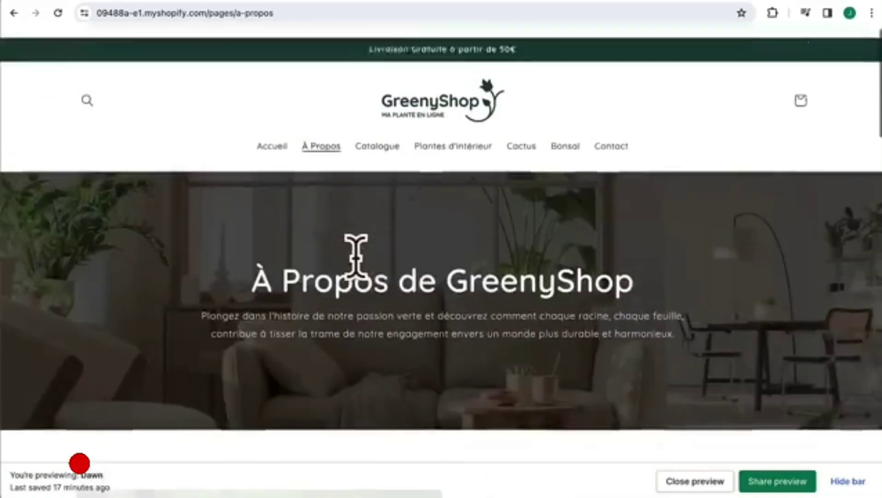
click(379, 137)
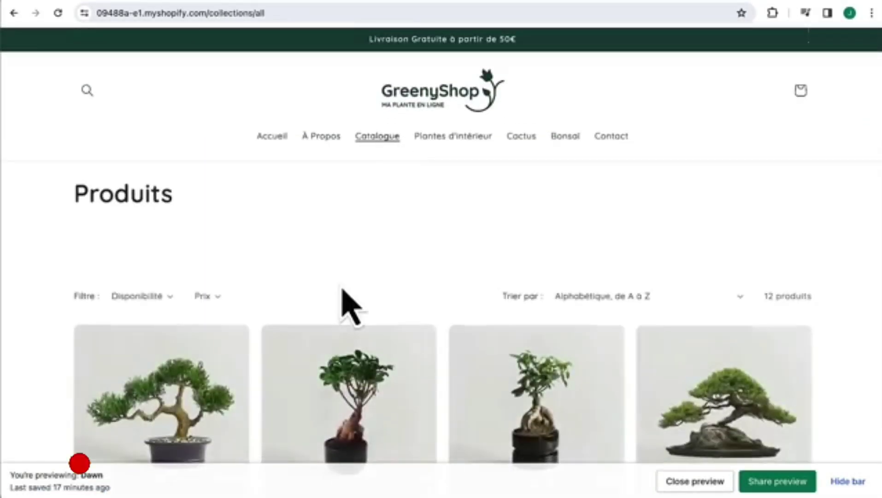
scroll(345, 302, down, 12)
scroll(339, 286, up, 12)
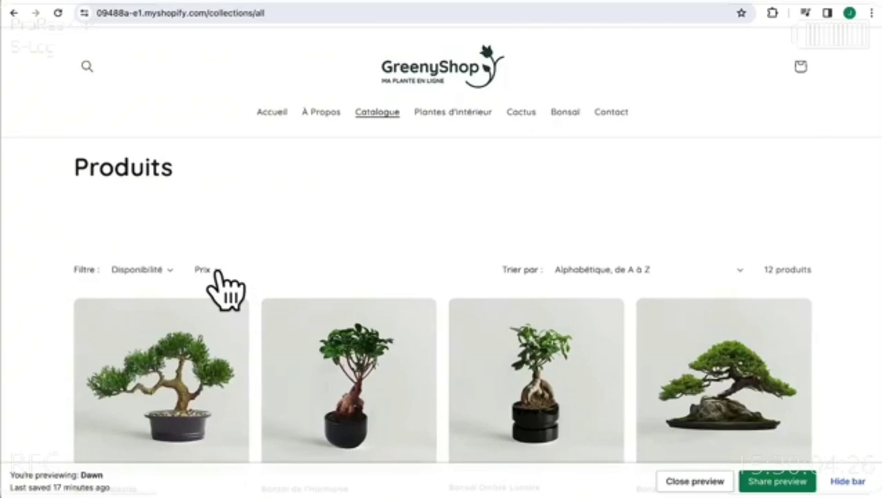
- Check the Plantes d'intérieur, Cactus, Bonsaï and Contact pages, selecting the Contact intro paragraph
click(459, 117)
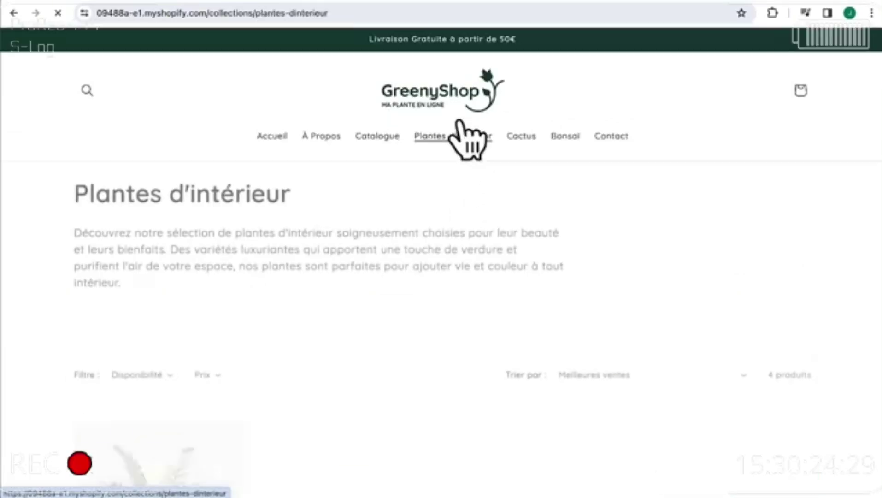
scroll(396, 322, down, 8)
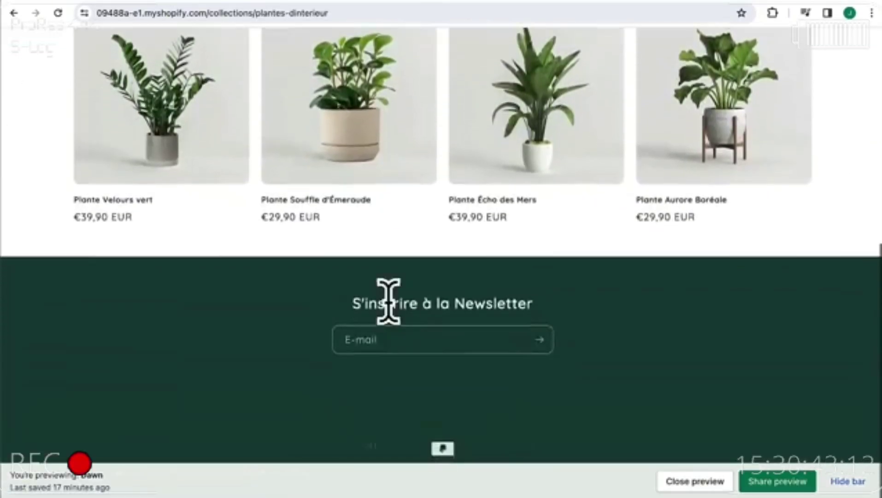
scroll(389, 302, up, 10)
click(522, 138)
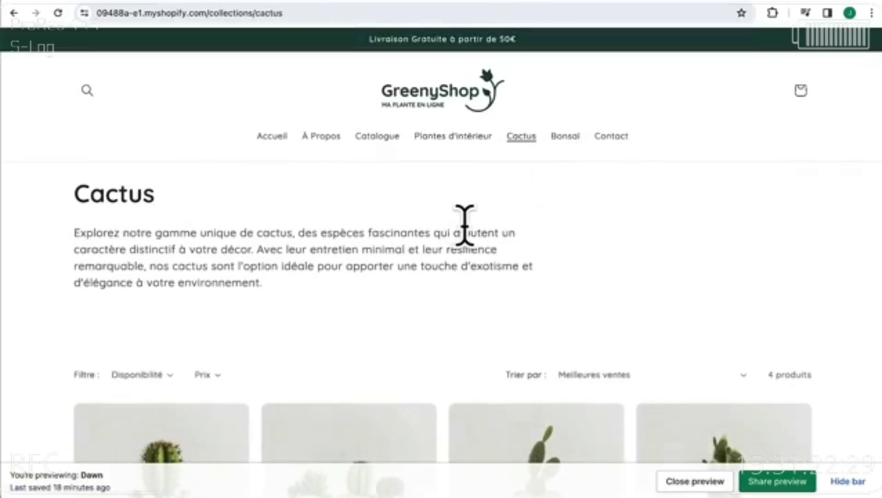
click(567, 138)
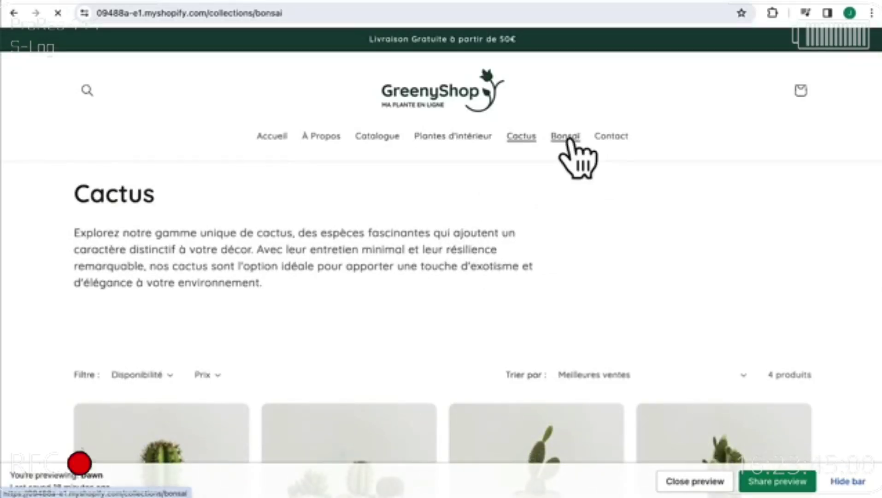
click(613, 137)
scroll(404, 275, down, 3)
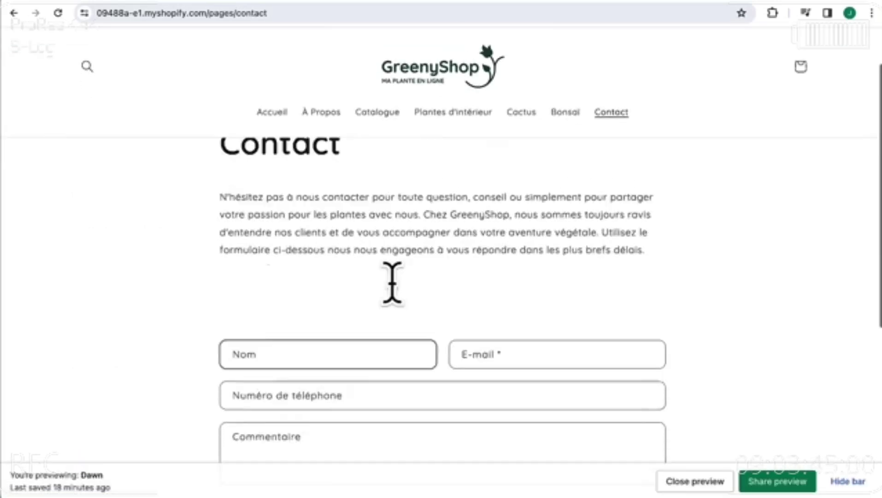
scroll(394, 281, up, 1)
drag(221, 225, 638, 292)
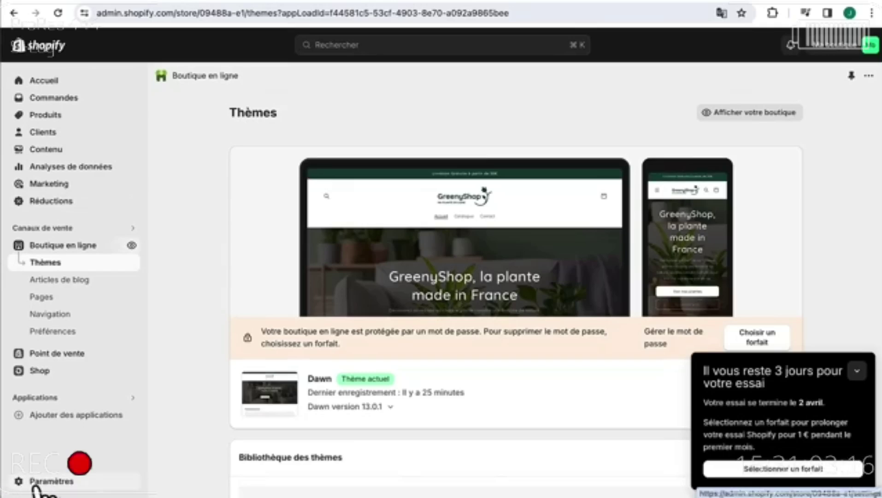
- In the Profil settings, change the store name to GreenyShop, add the store phone number, and save
click(54, 481)
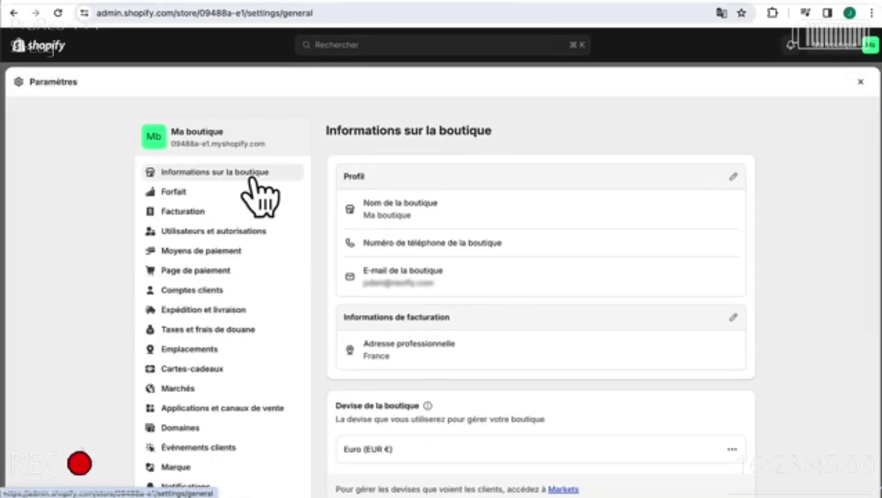
click(734, 178)
click(369, 231)
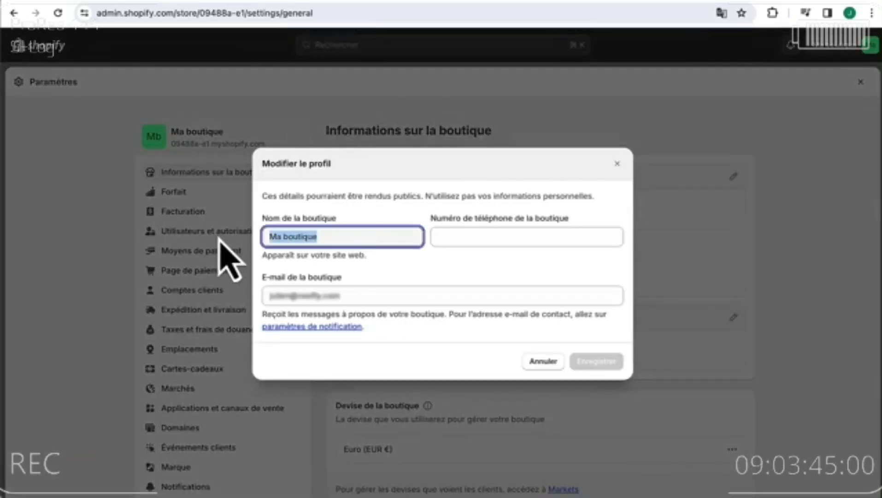
text(GreenyShop)
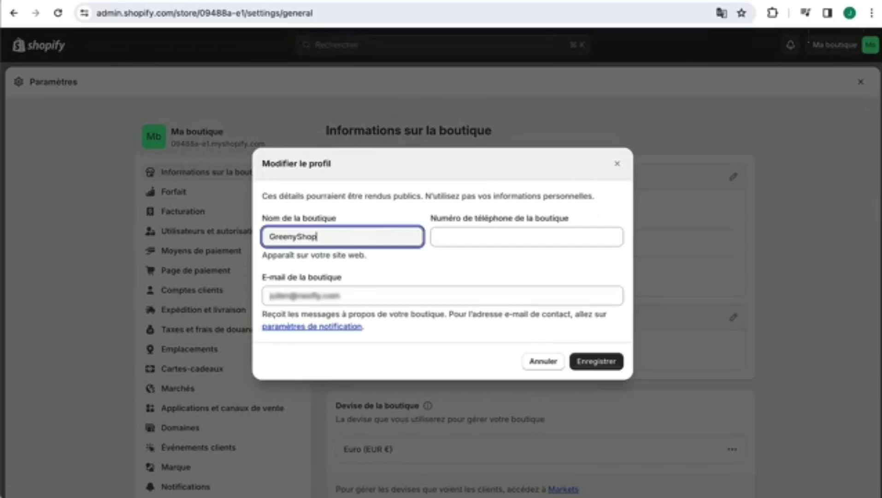
click(519, 243)
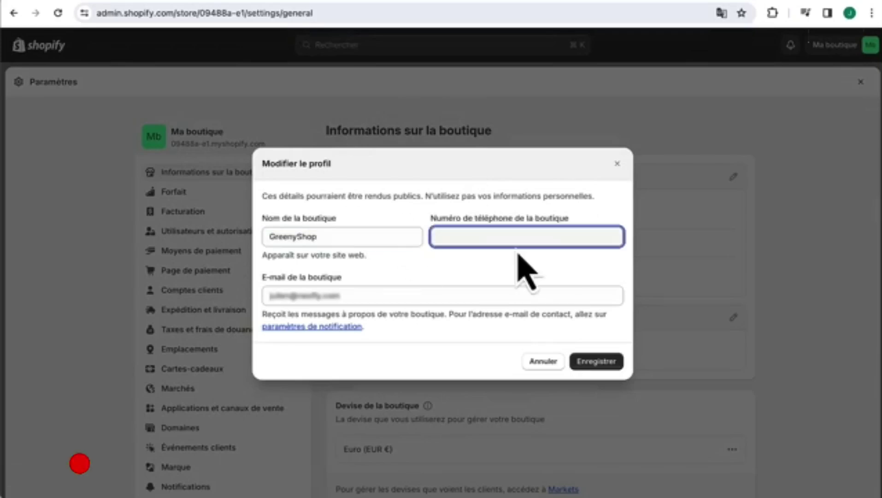
text(067)
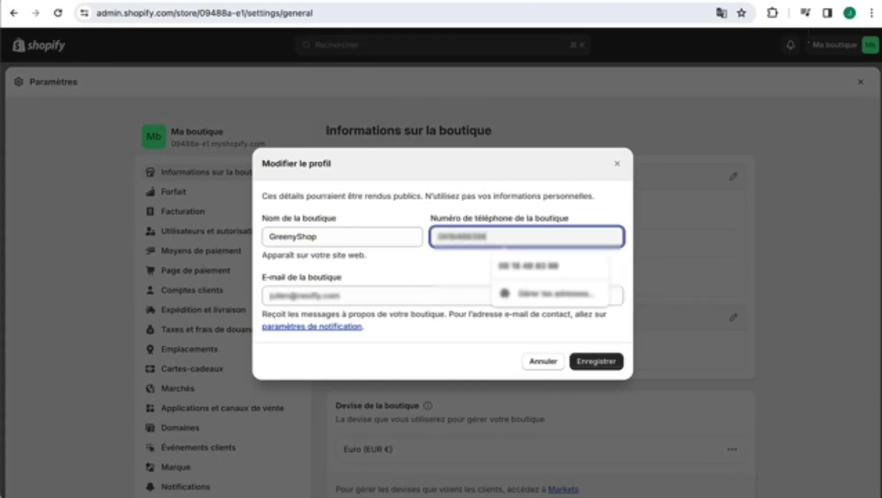
click(347, 283)
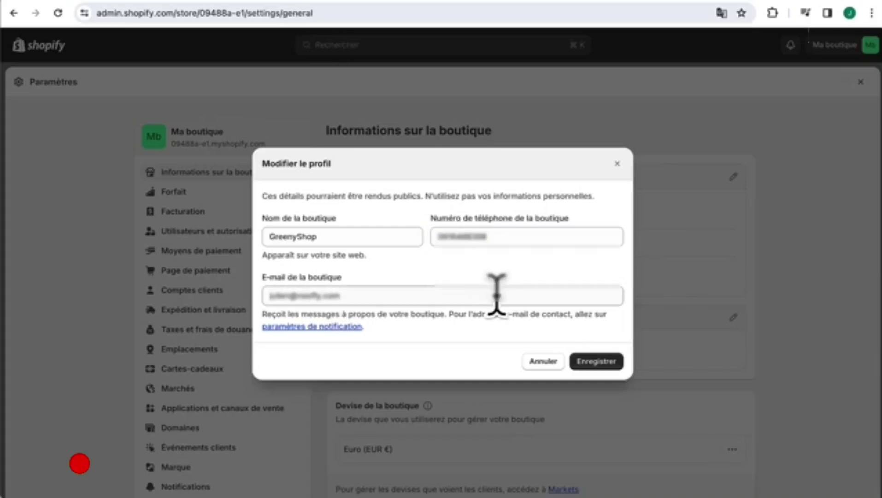
click(607, 364)
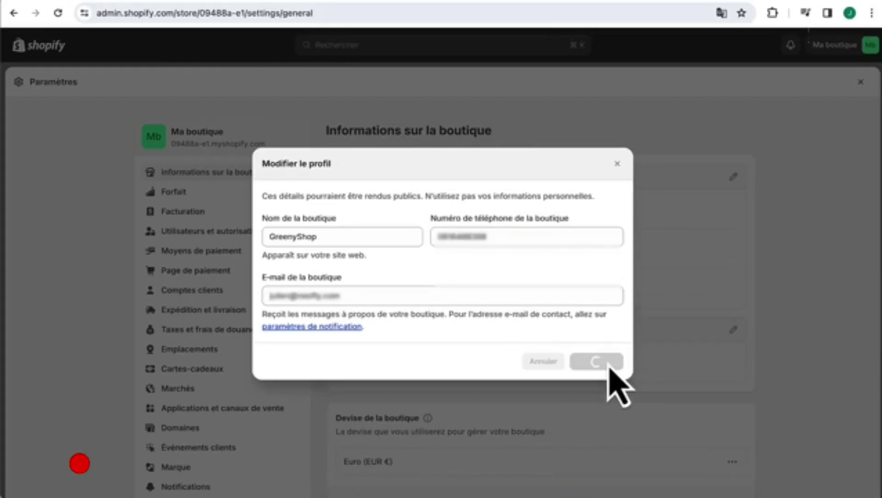
scroll(609, 367, down, 3)
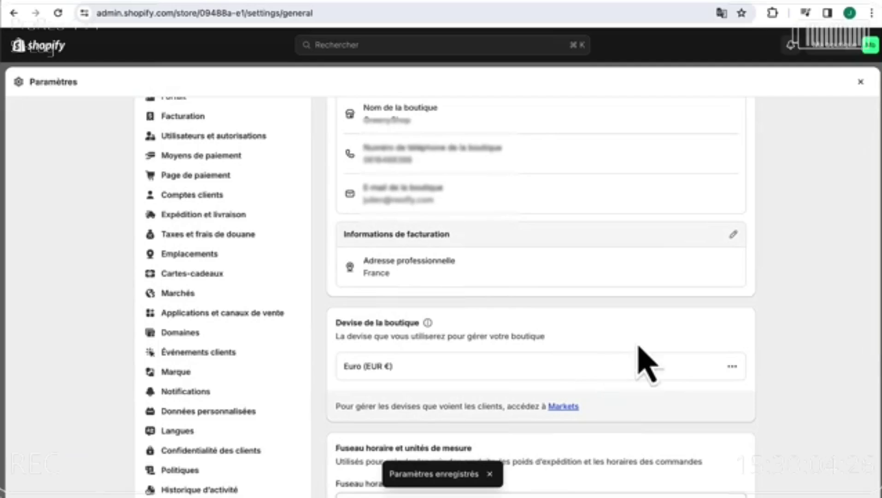
- Enter GreenyShop as the billing Raison sociale, pick the business address from the suggestions, and save
click(733, 234)
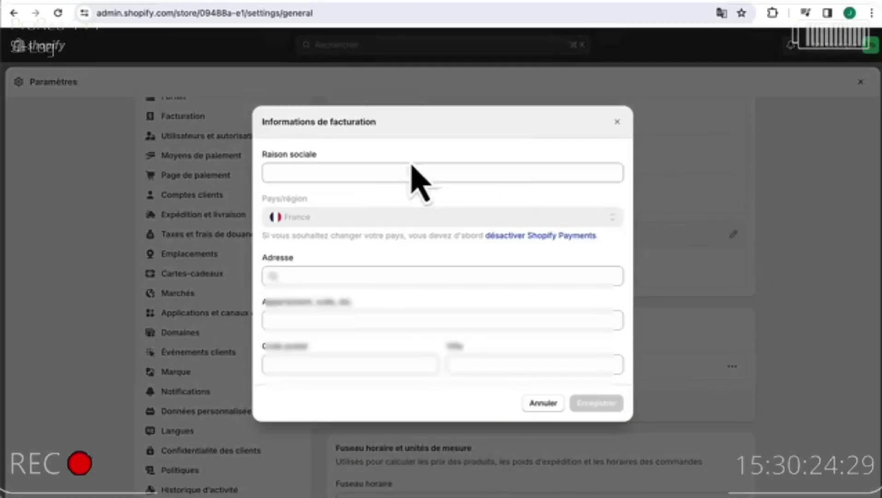
click(364, 173)
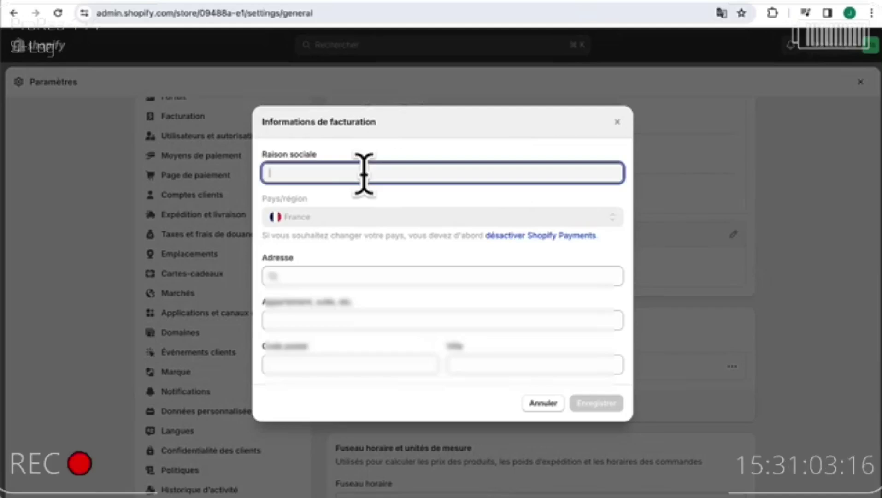
text(Gi)
text(eenySho)
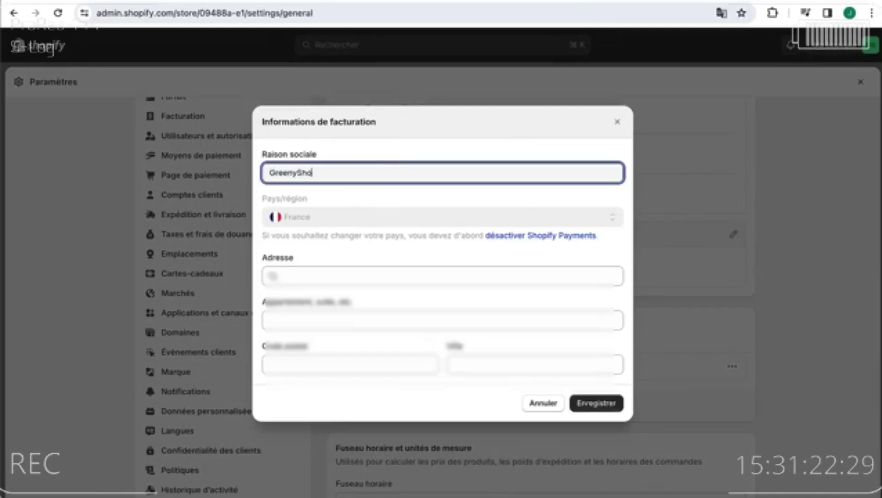
text(p)
click(346, 275)
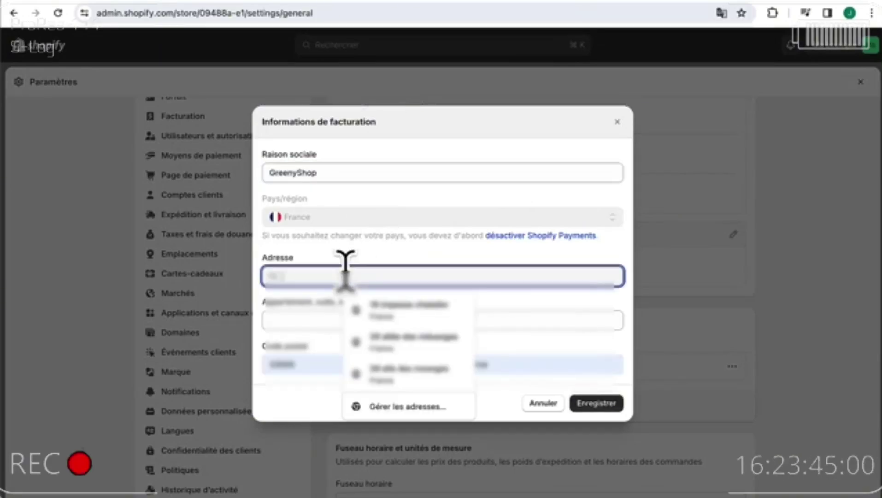
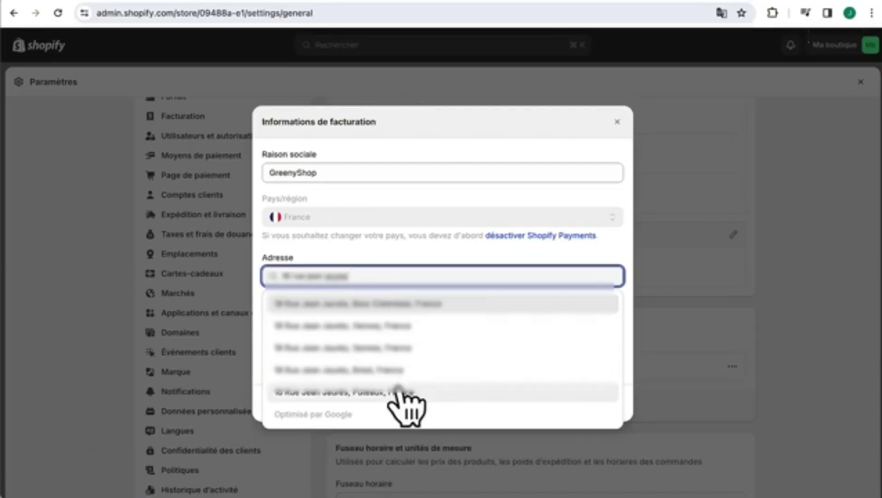
click(407, 371)
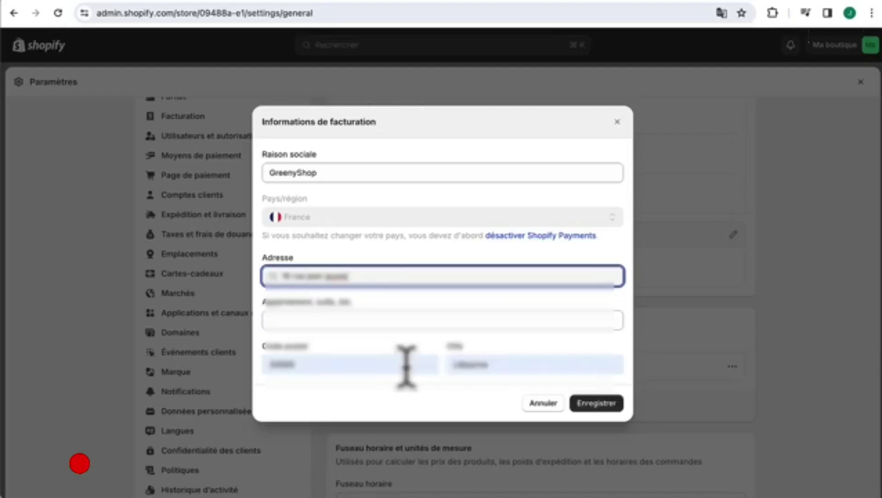
click(597, 403)
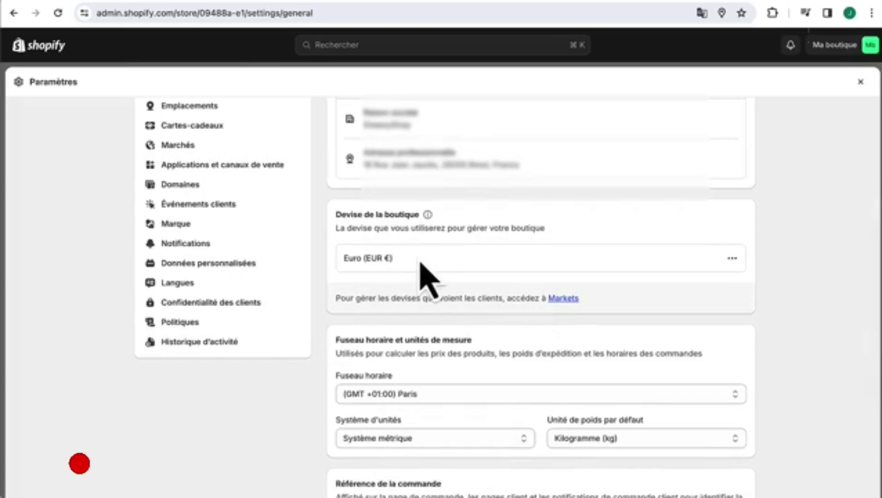
scroll(417, 277, down, 4)
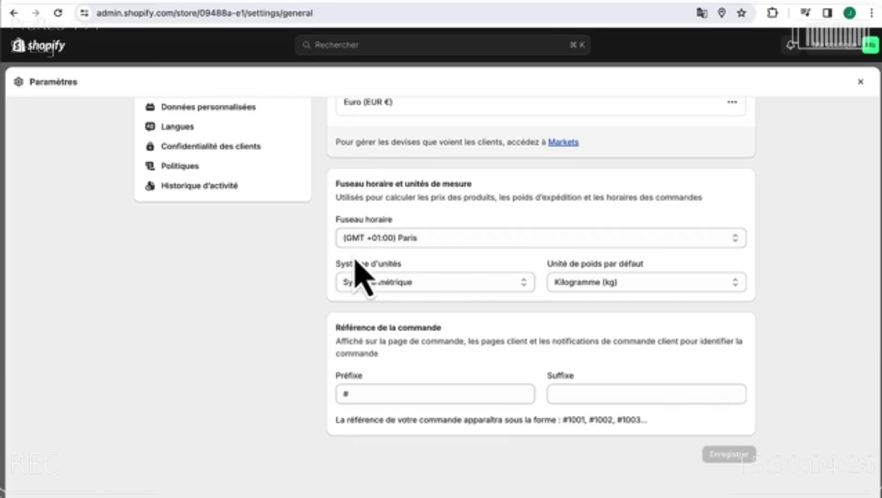
scroll(356, 263, up, 7)
scroll(357, 272, up, 2)
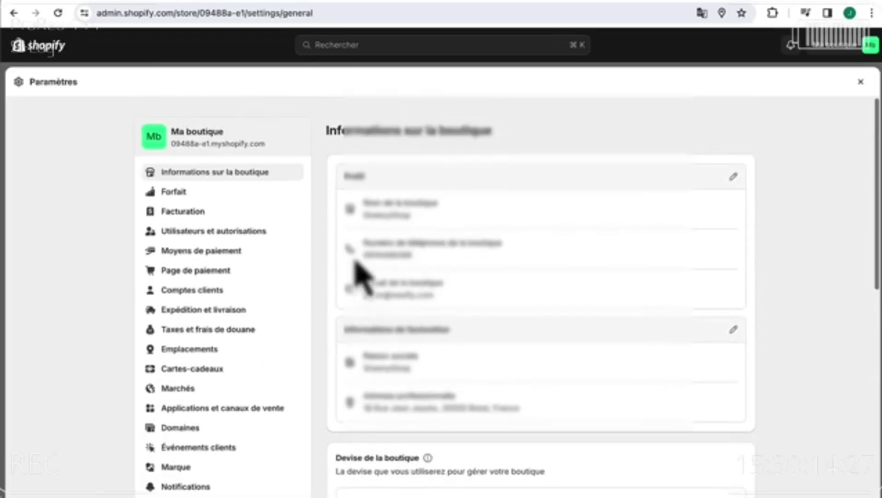
- From Moyens de paiement, resume the Shopify Payments account setup and get past the intro page
click(254, 259)
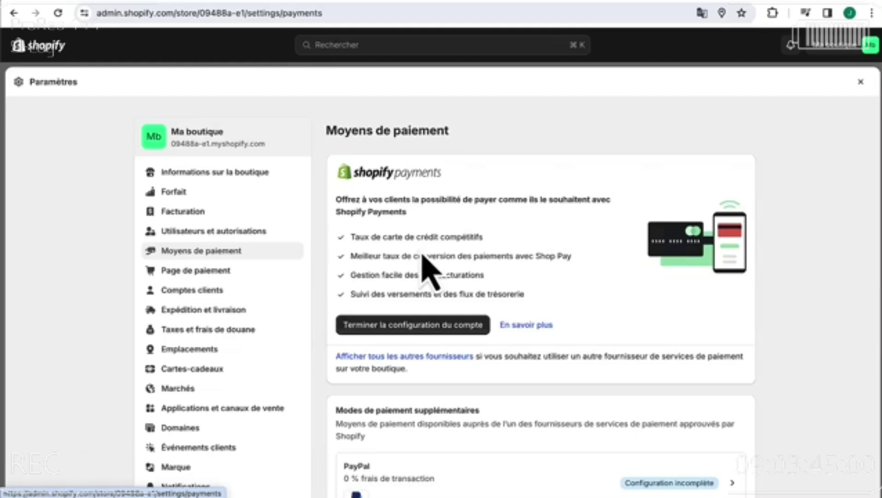
scroll(422, 257, down, 5)
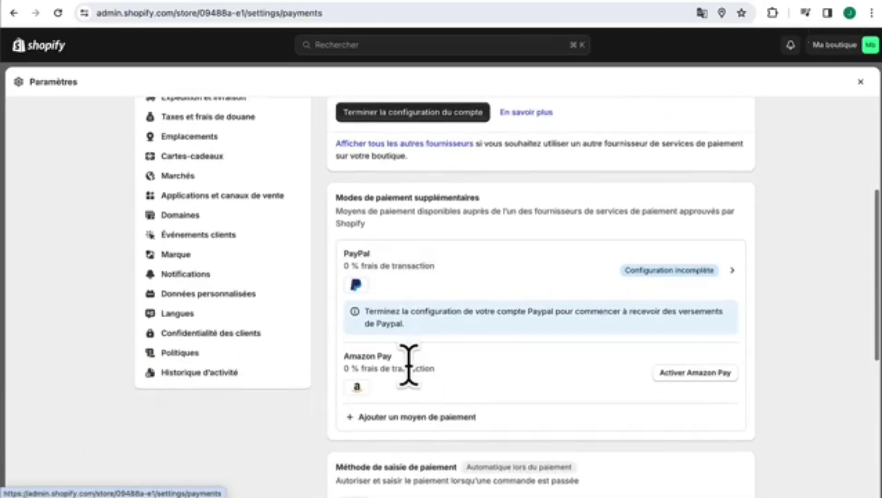
scroll(408, 364, up, 1)
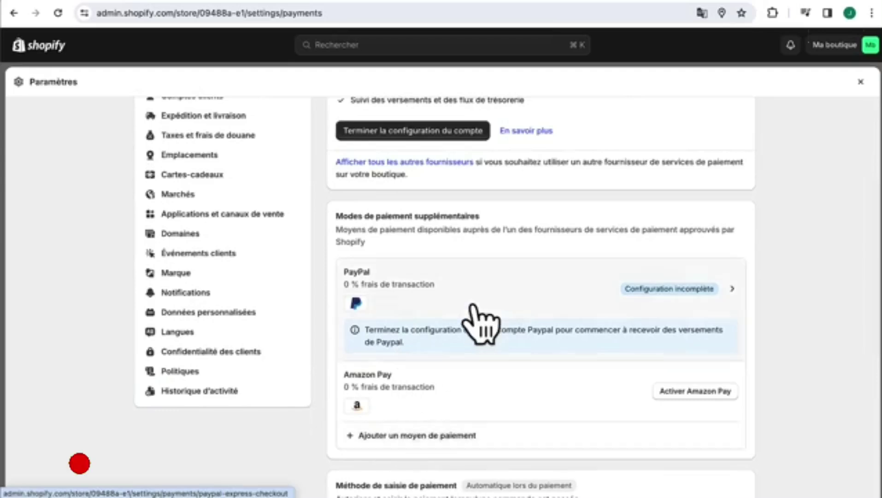
scroll(475, 313, up, 5)
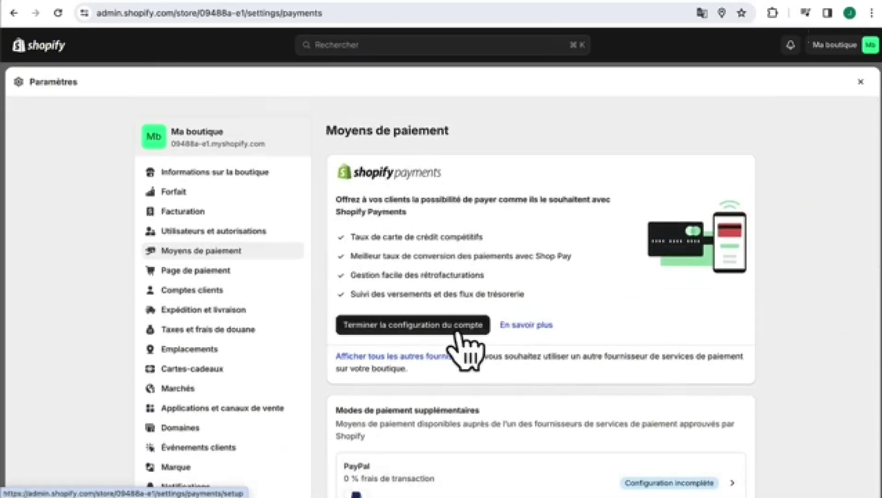
click(371, 327)
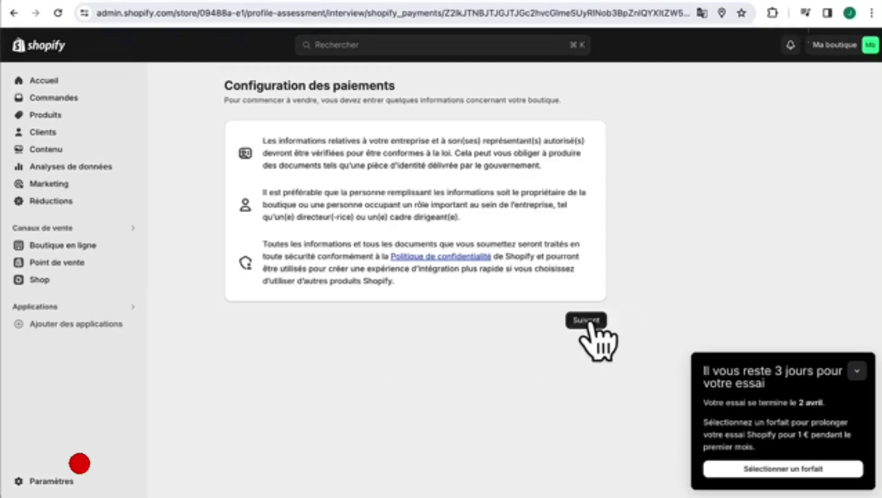
click(587, 320)
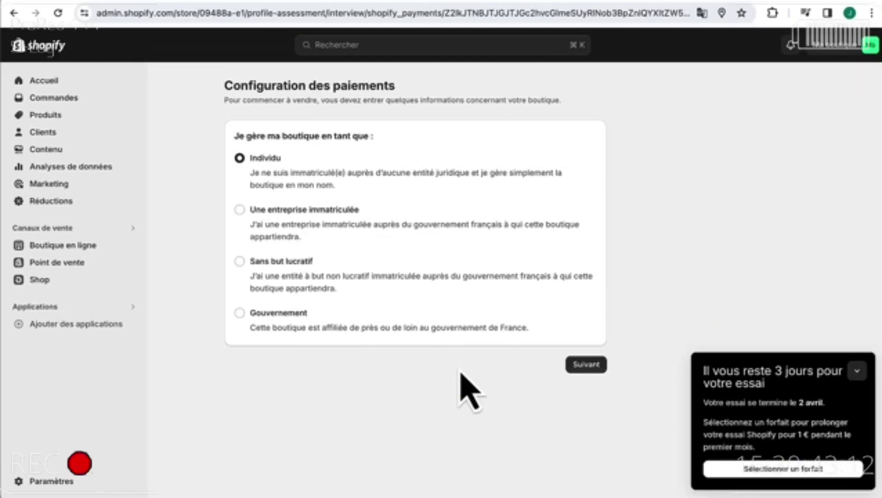
- Open the Page de paiement checkout settings and scroll through its options
click(65, 483)
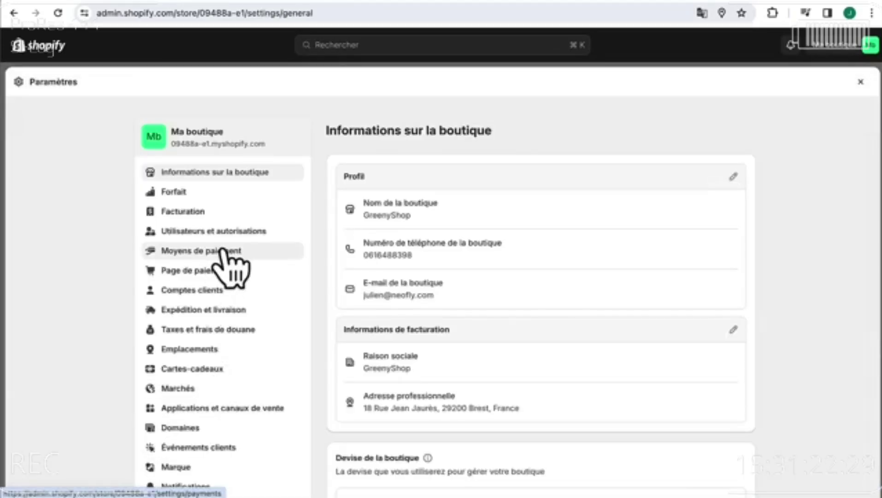
click(184, 271)
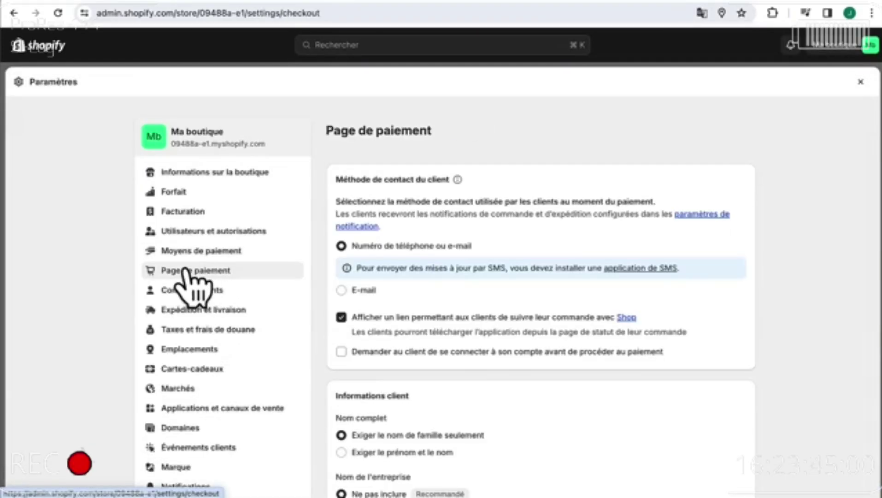
scroll(394, 344, down, 5)
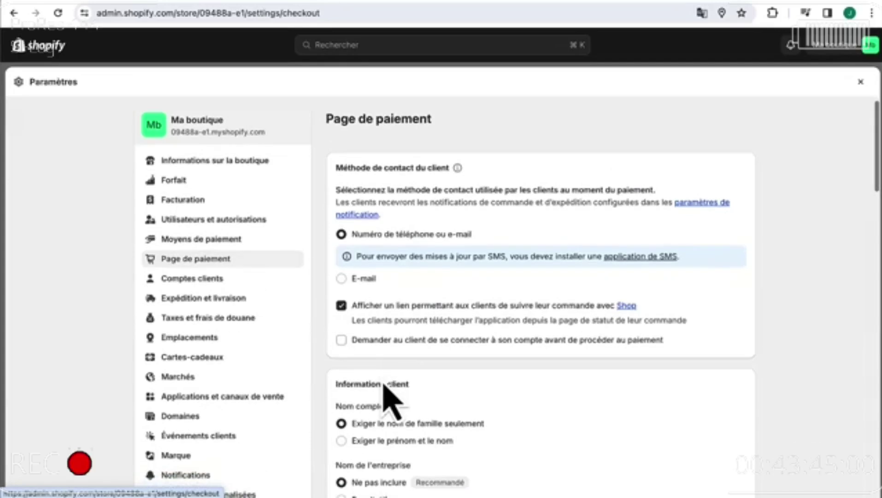
scroll(382, 385, down, 1)
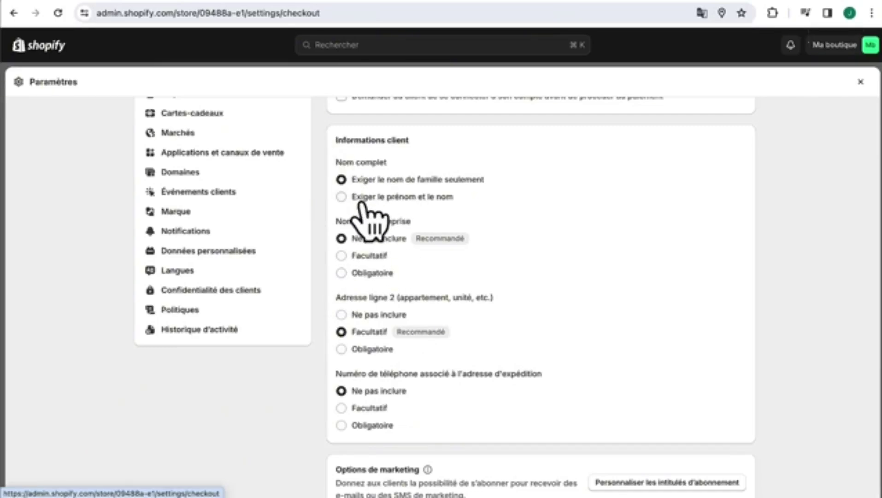
scroll(366, 217, down, 10)
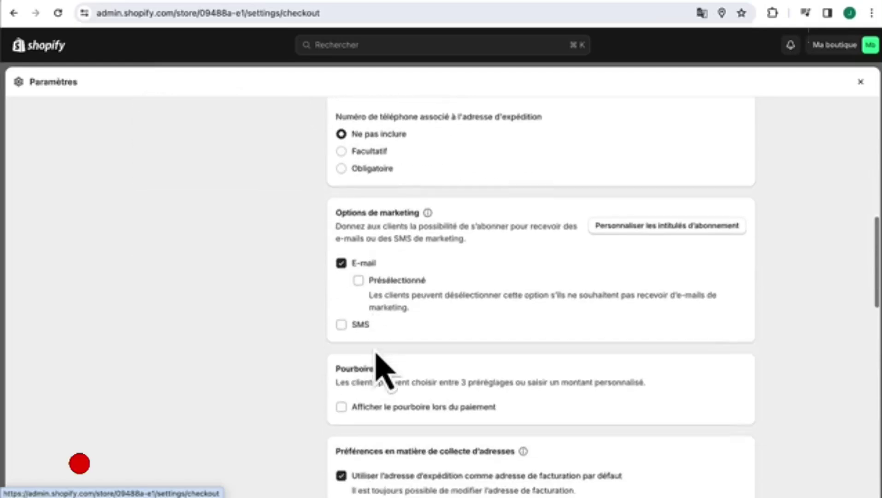
scroll(373, 345, down, 8)
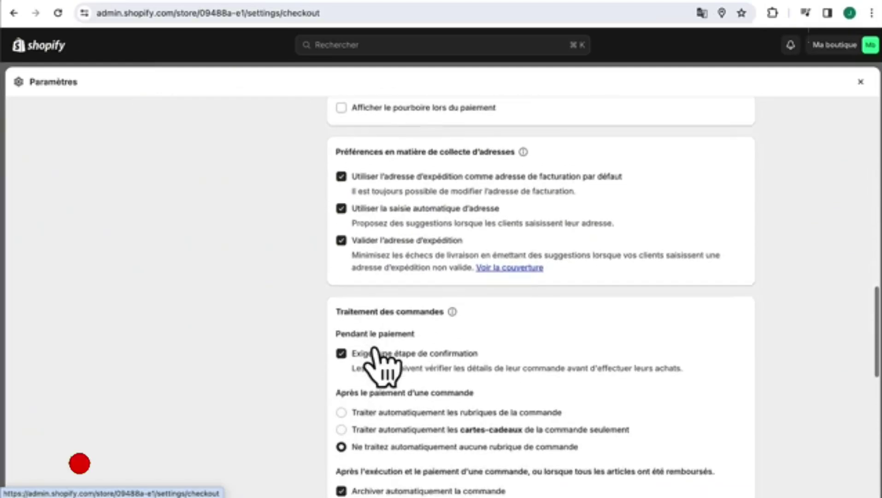
scroll(376, 350, up, 20)
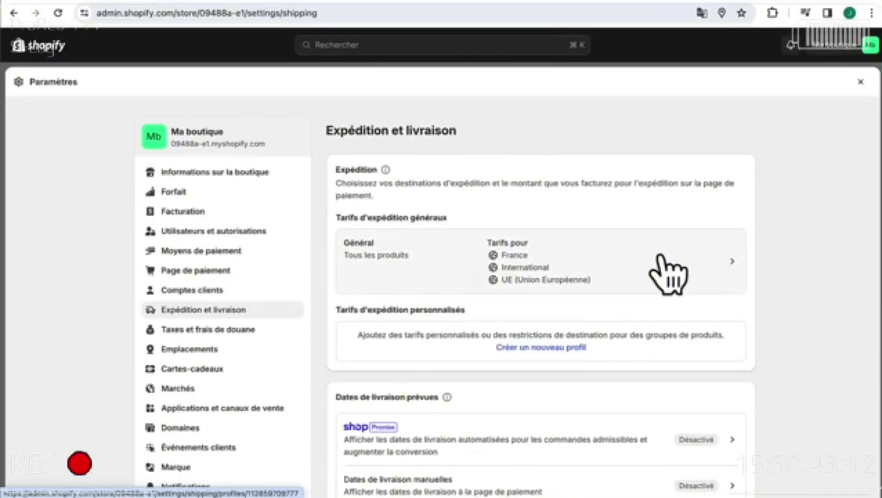
- In the general shipping profile, lower the Standard France rate from 8,80 € to 5,80 €
click(648, 263)
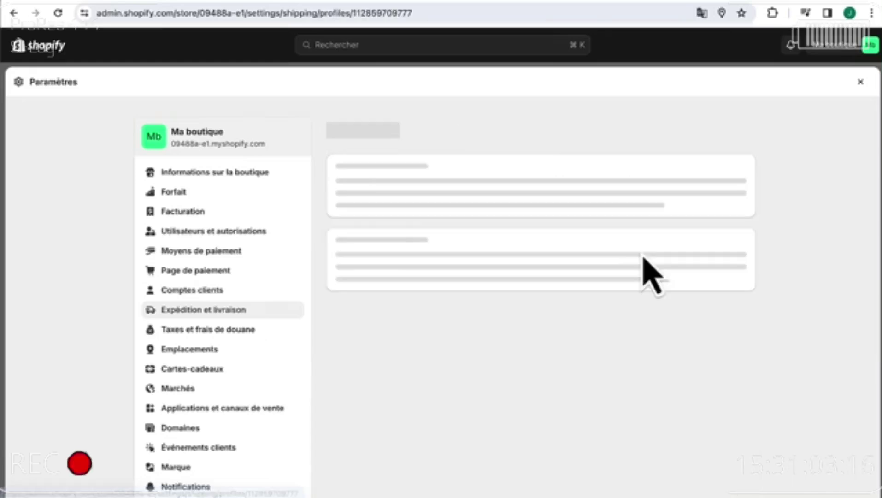
scroll(619, 297, down, 10)
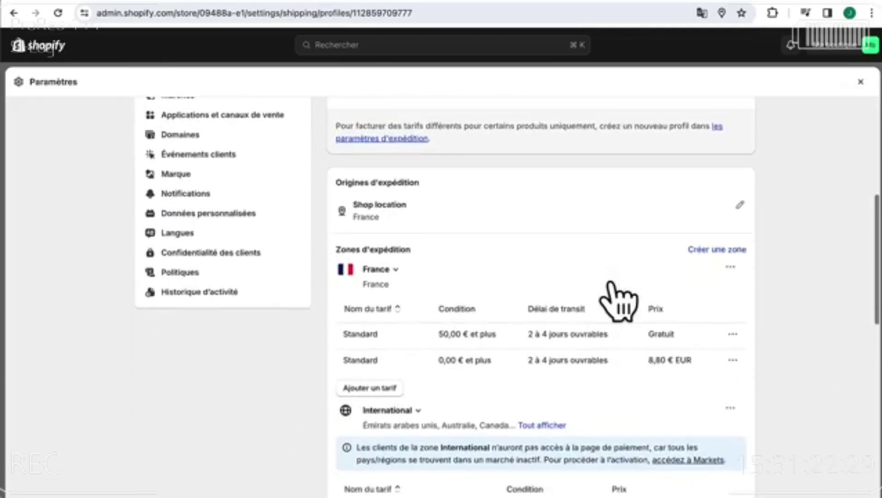
scroll(619, 297, down, 2)
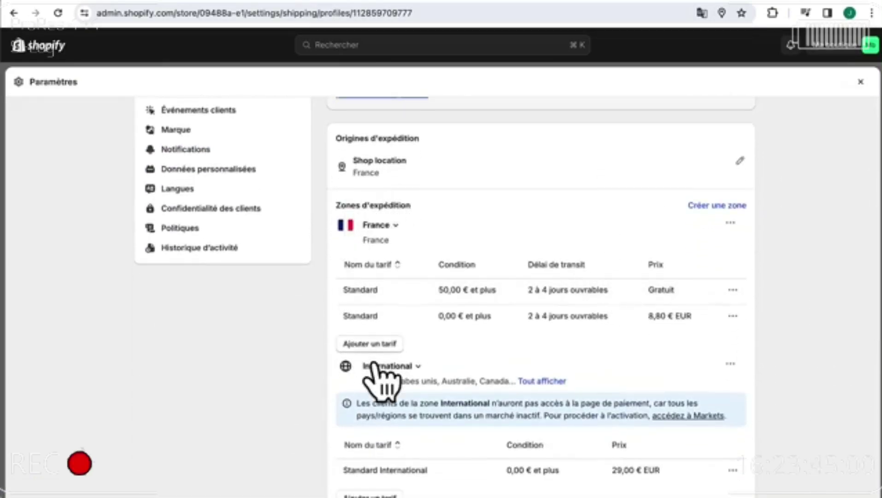
scroll(373, 364, down, 5)
scroll(507, 239, down, 8)
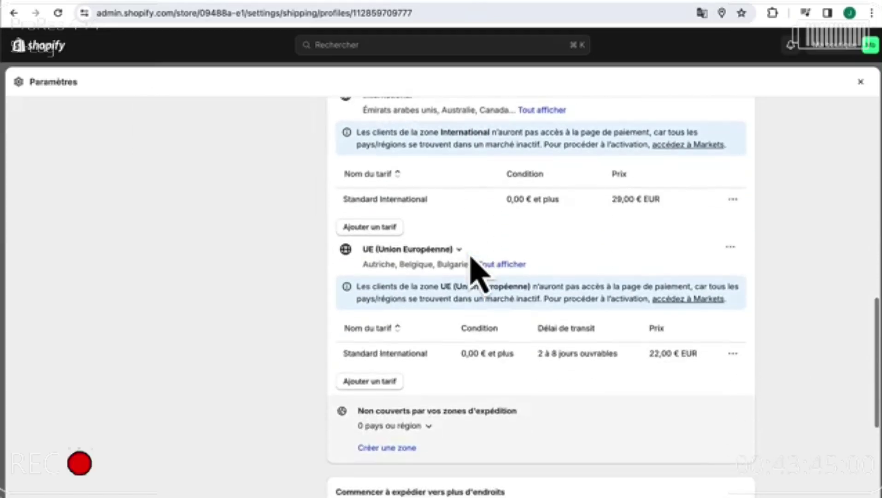
scroll(472, 261, up, 15)
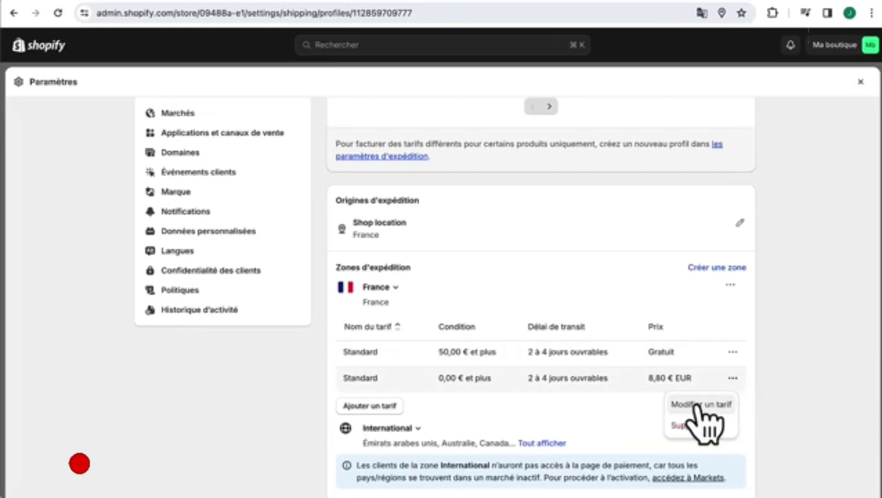
click(700, 405)
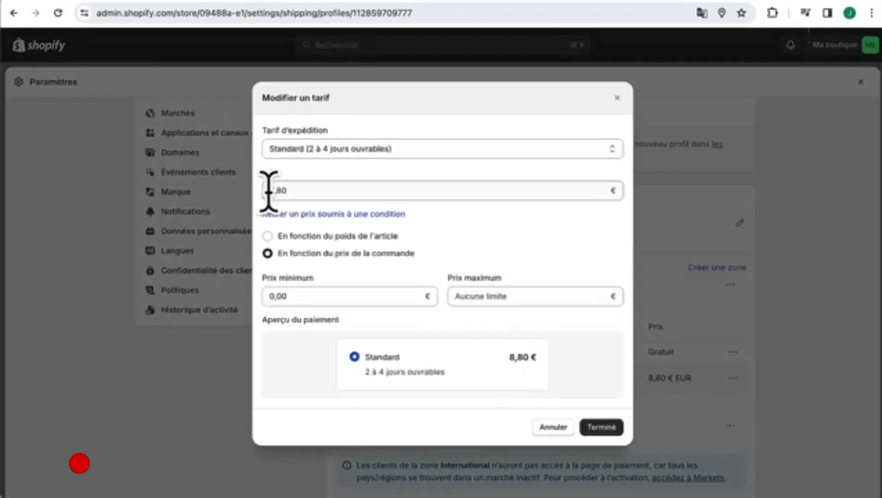
double_click(273, 190)
click(272, 190)
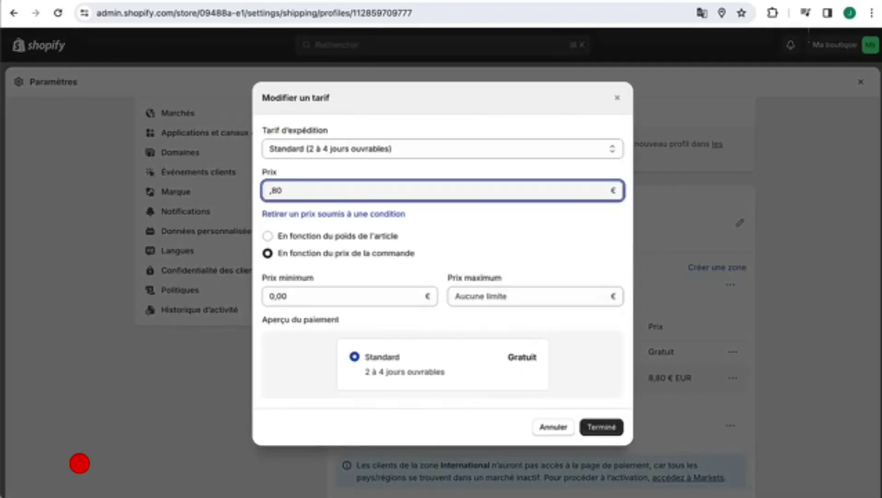
text(5)
click(602, 427)
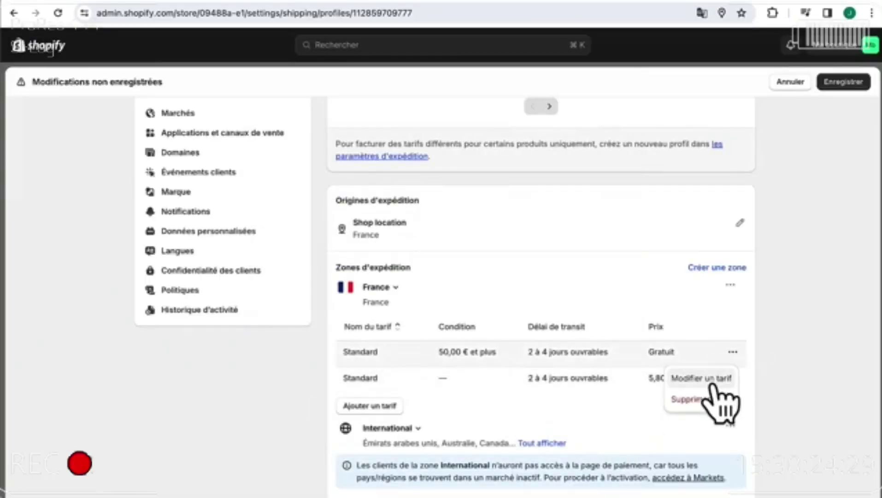
- Set the free Standard rate's minimum order price to 70,00 €
click(714, 378)
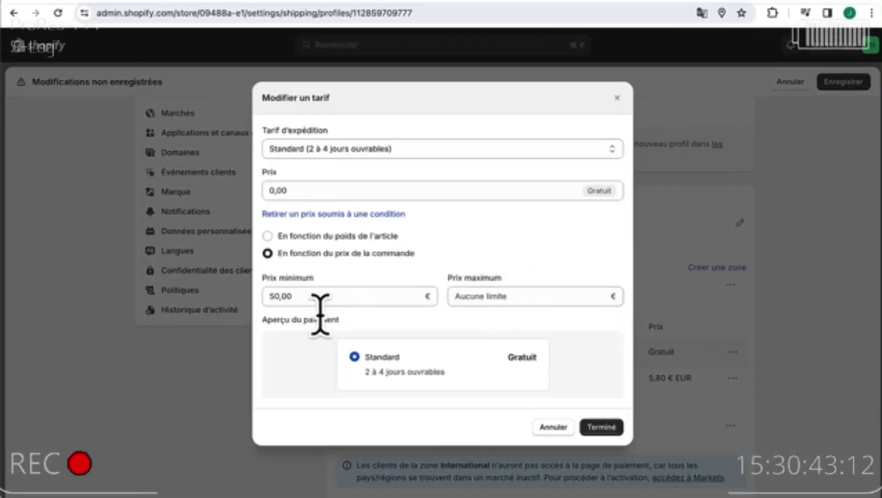
click(271, 298)
text(7)
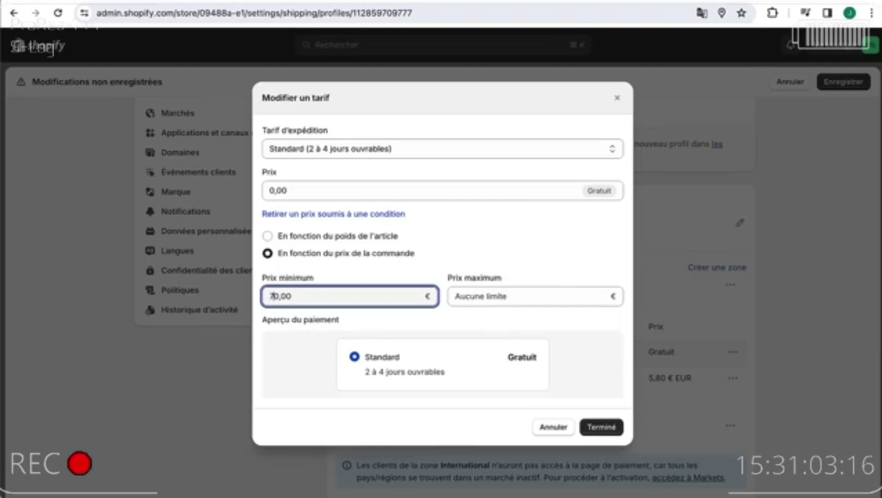
click(599, 428)
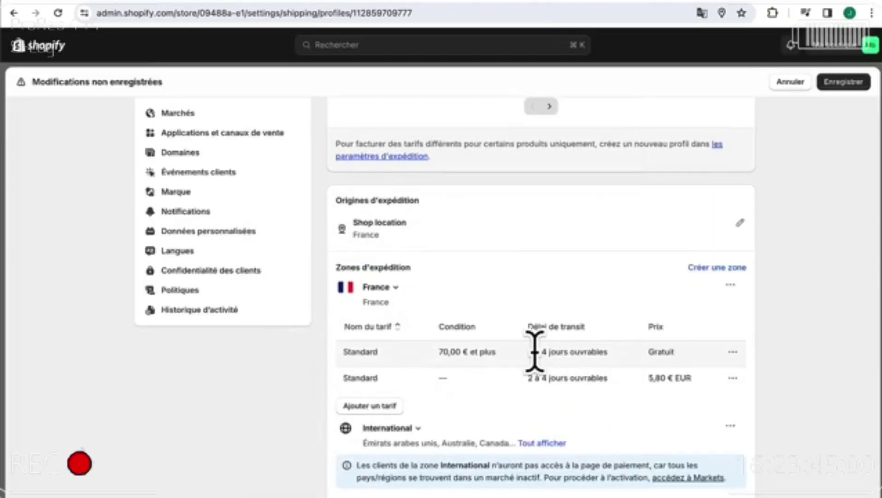
- Reopen the 5,80 € Standard rate and switch its type to a custom rate
click(733, 378)
click(698, 402)
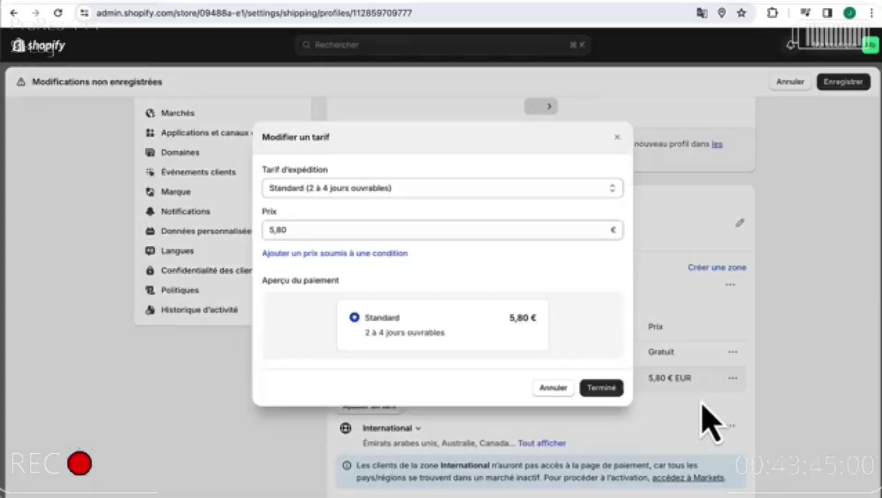
click(471, 192)
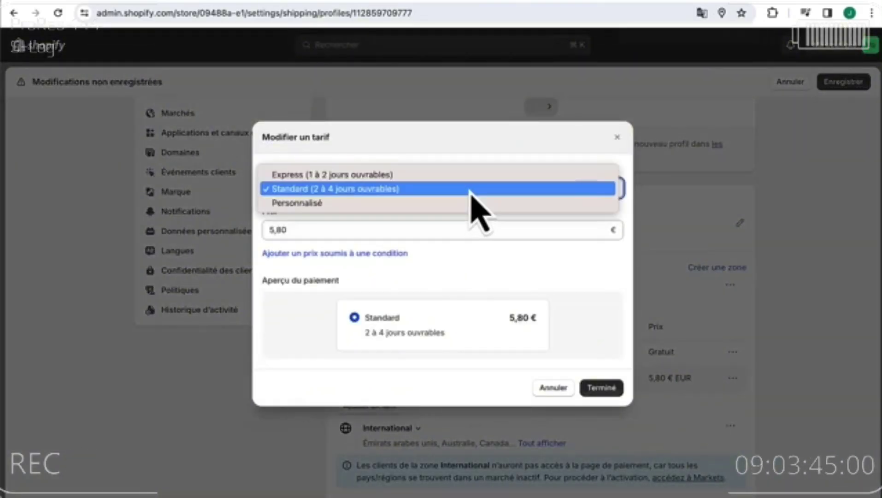
click(400, 202)
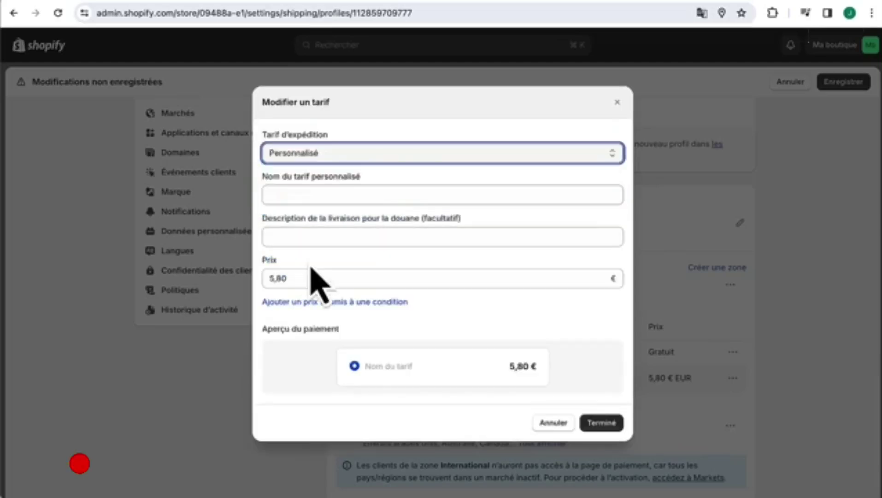
- Discard the open rate form, delete the International zone, and save the shipping profile
click(618, 102)
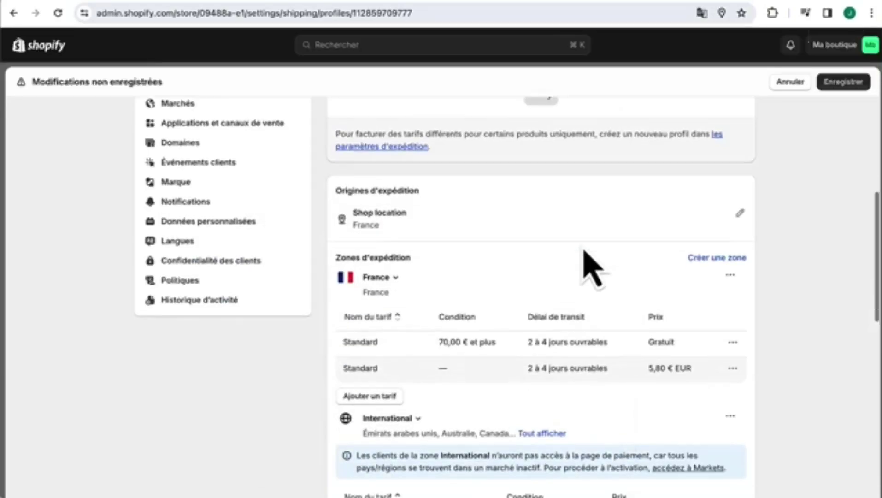
scroll(583, 213, down, 6)
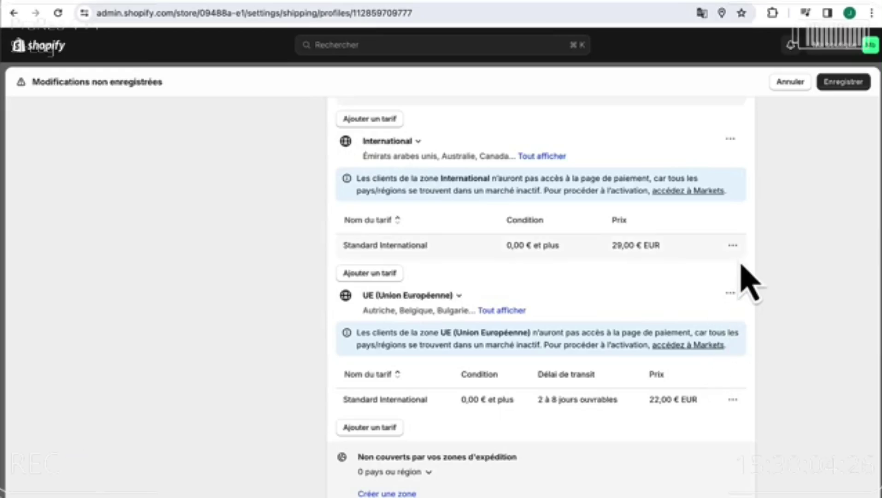
click(731, 138)
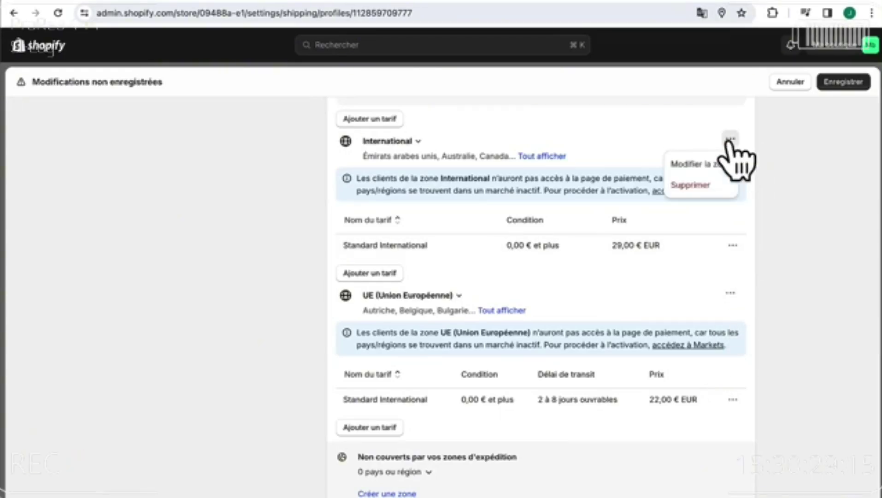
click(690, 186)
scroll(611, 232, up, 4)
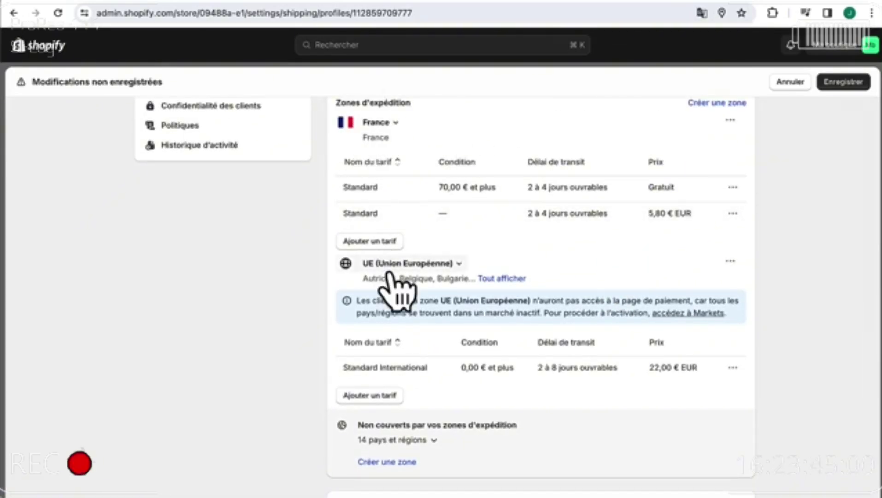
click(848, 83)
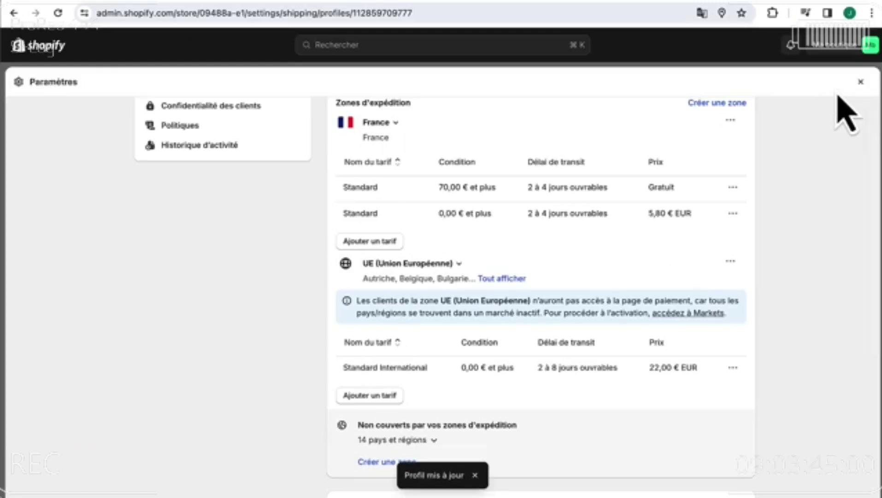
scroll(656, 234, up, 10)
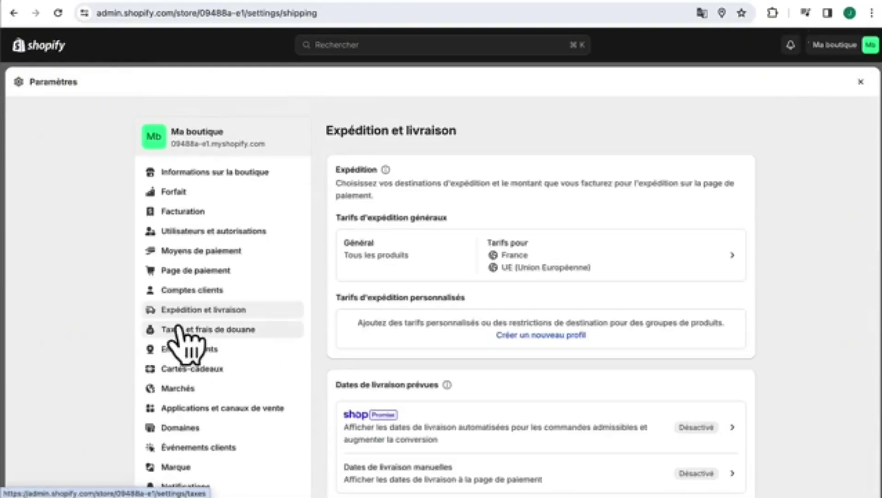
- In Taxes et frais de douane, search the regions and open the Union européenne tax settings
click(206, 331)
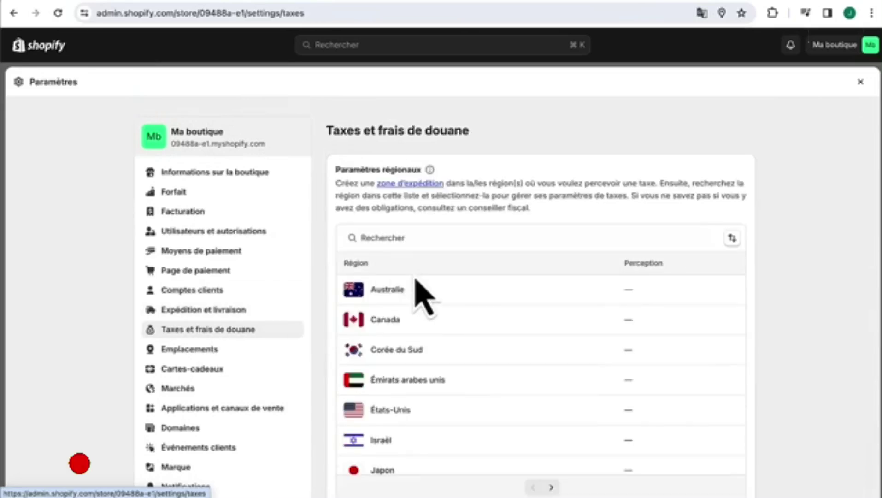
click(426, 238)
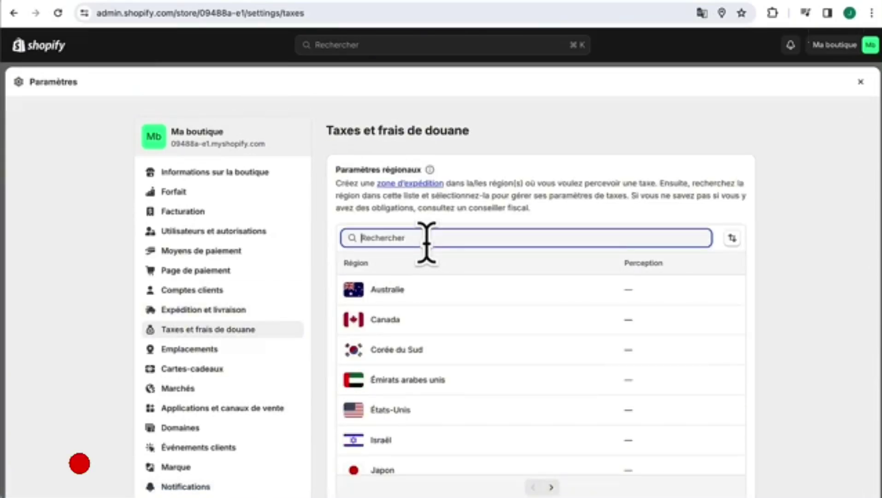
text(fran)
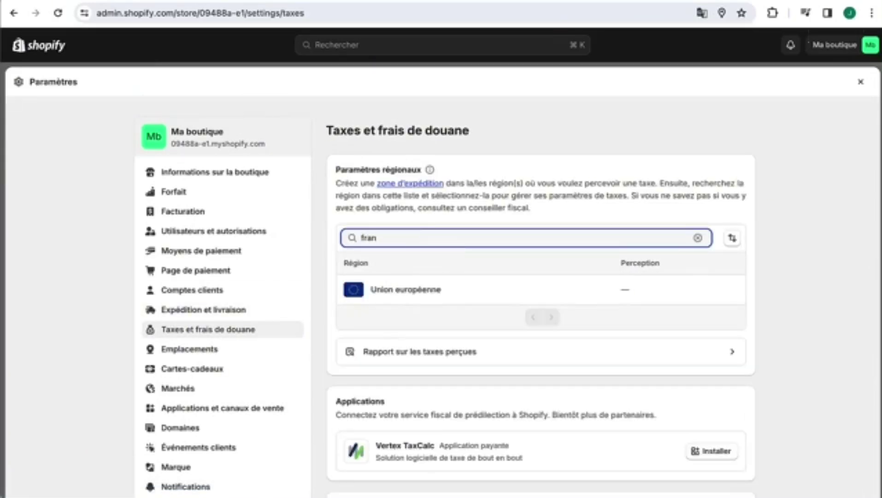
click(409, 291)
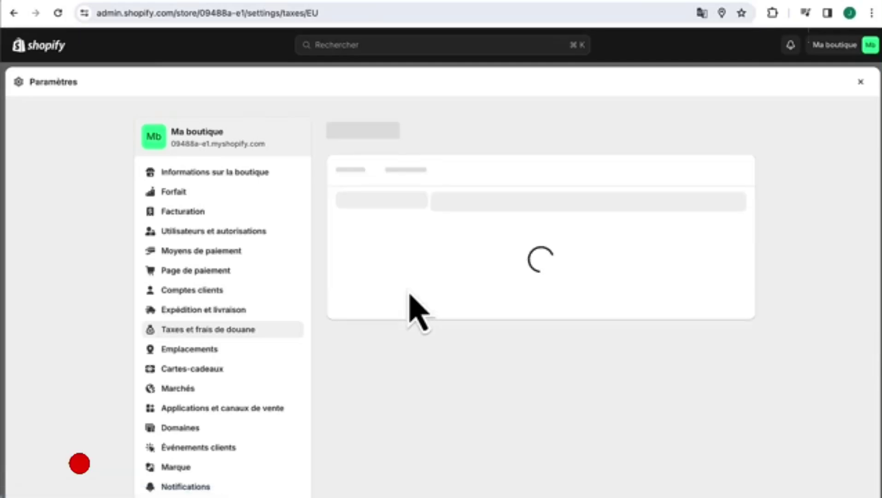
- Choose the micro-enterprise VAT exemption and continue, then close the VAT setup dialog
click(416, 387)
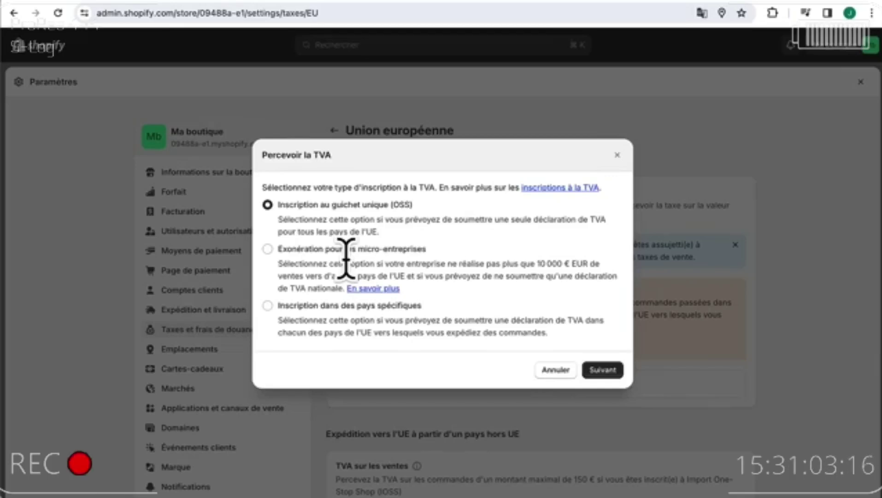
click(328, 253)
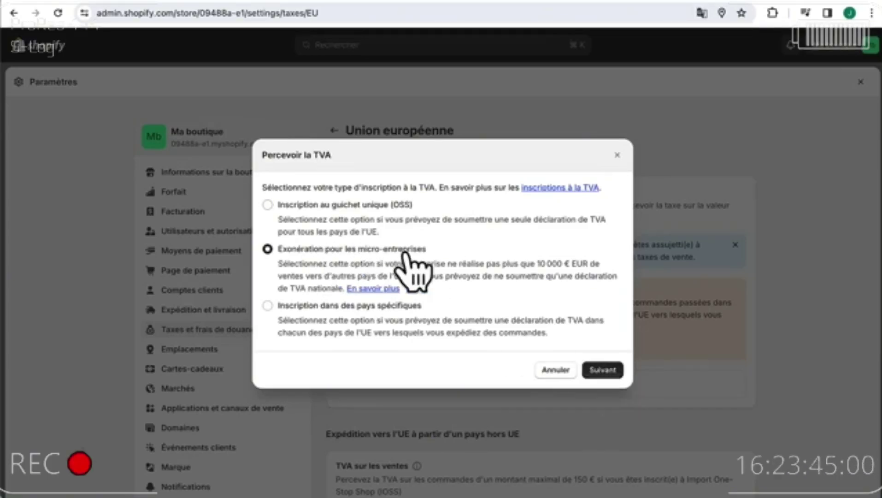
click(606, 369)
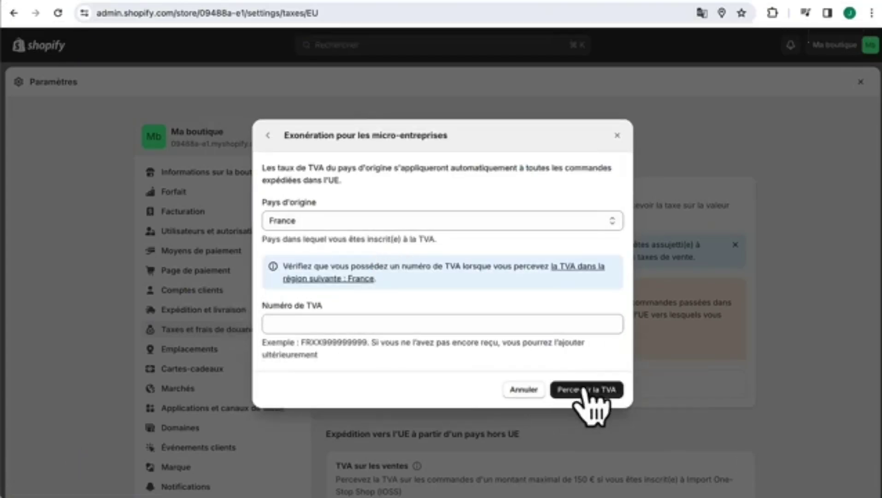
click(617, 135)
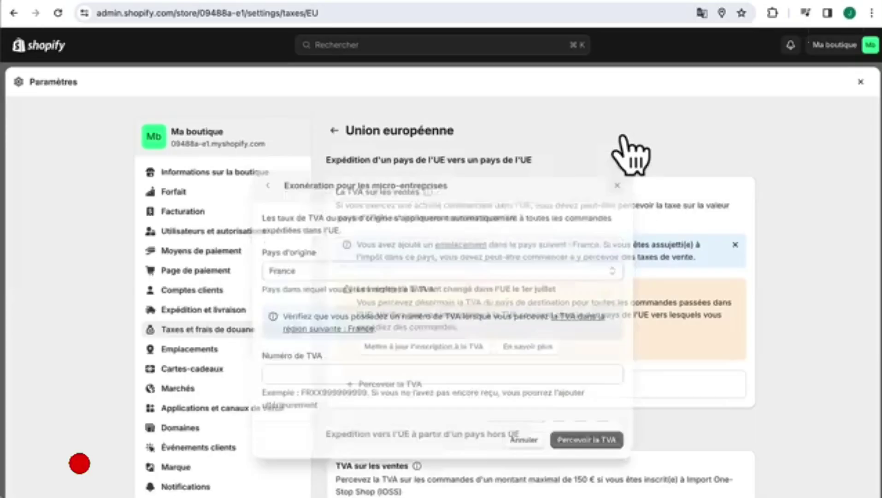
- Return to the taxes overview and open the Politiques settings page
click(217, 330)
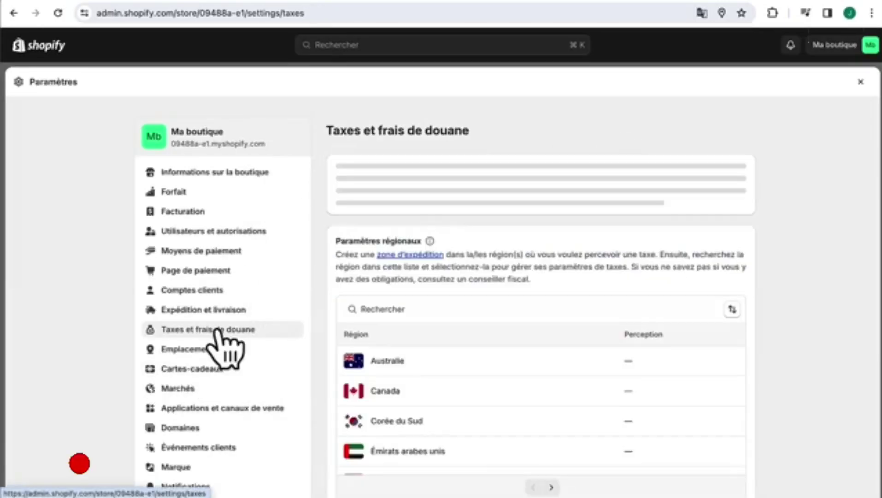
scroll(256, 397, down, 2)
scroll(256, 396, down, 3)
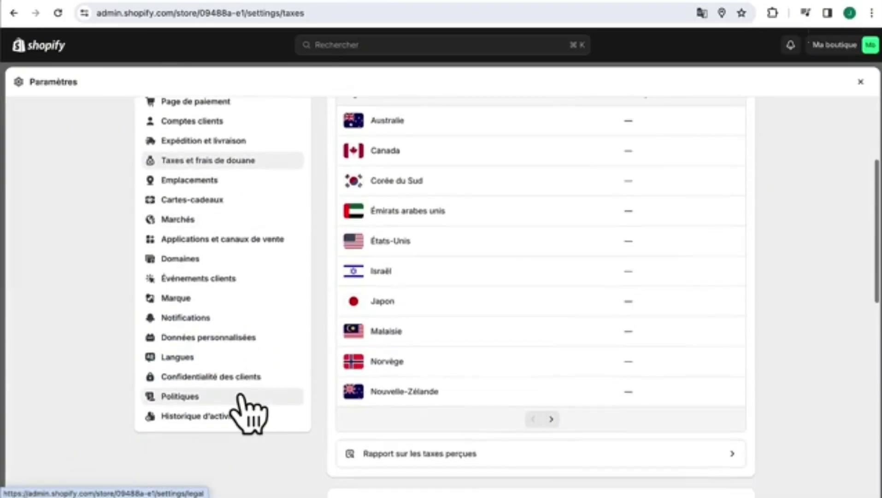
click(239, 396)
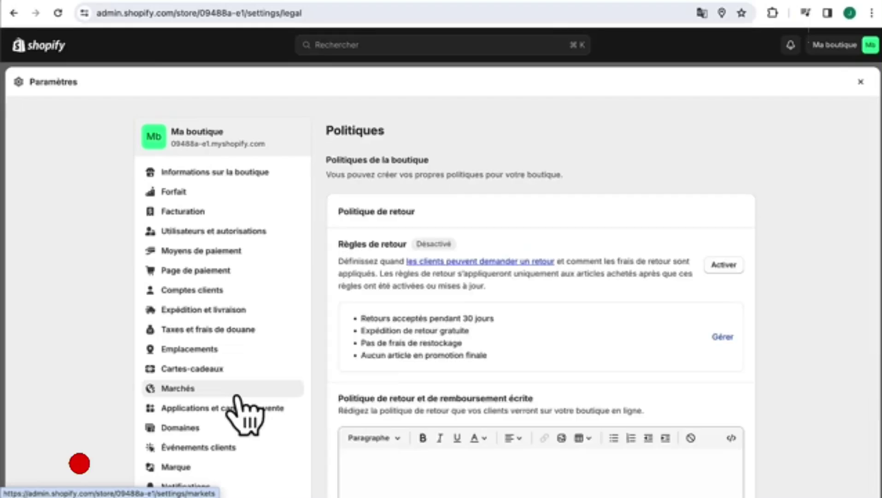
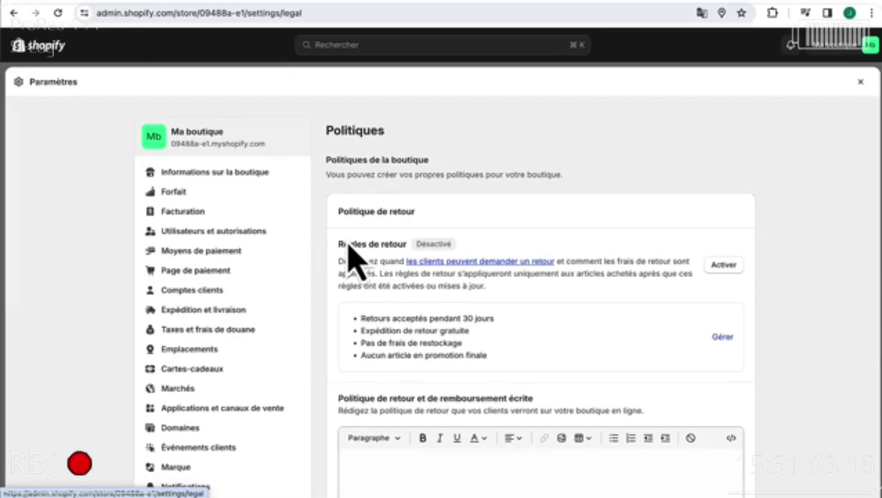
- Look over the empty Politiques editors, then switch to the Google Doc with the legal text
scroll(580, 380, down, 15)
scroll(580, 381, up, 10)
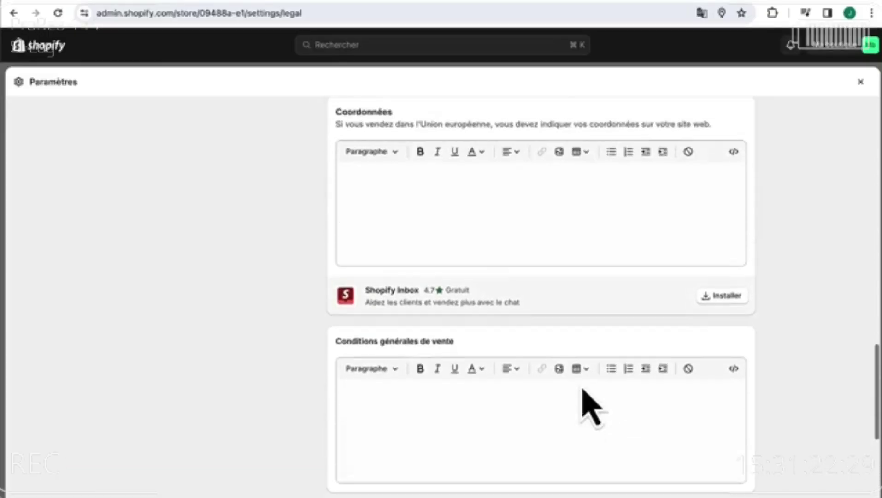
scroll(586, 392, up, 1)
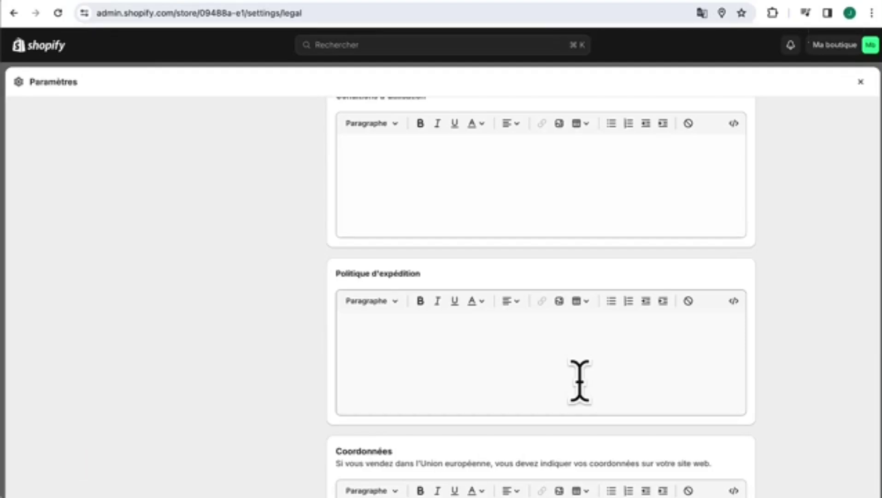
click(788, 1)
- Copy the Mentions Légales sections, from section 1 through Cookies, and return to Shopify
scroll(548, 354, down, 1)
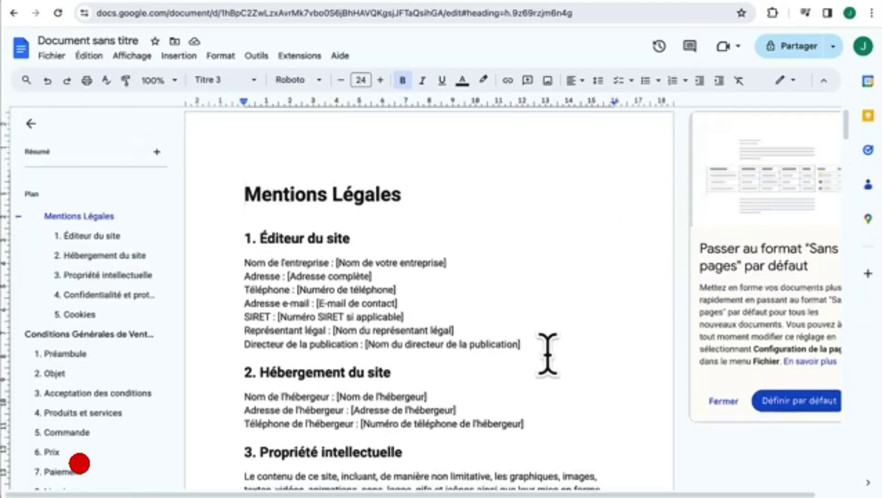
click(473, 242)
drag(446, 223, 337, 224)
click(427, 198)
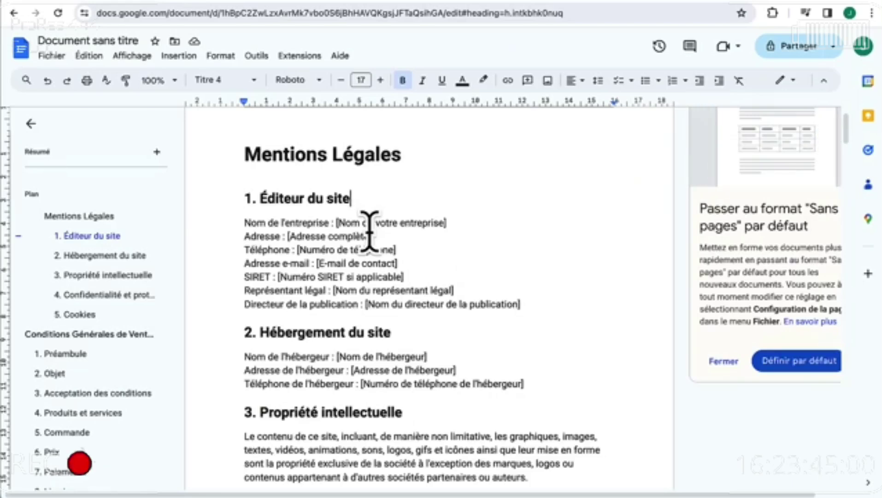
scroll(378, 198, down, 1)
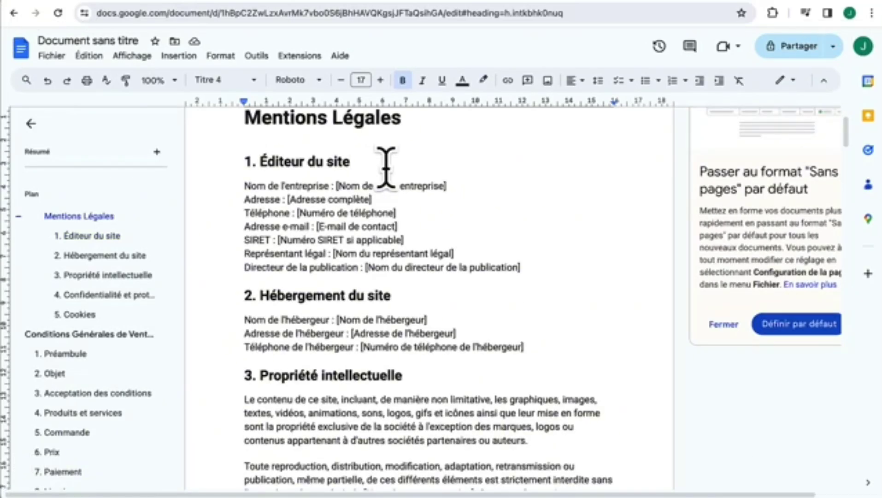
drag(244, 159, 331, 341)
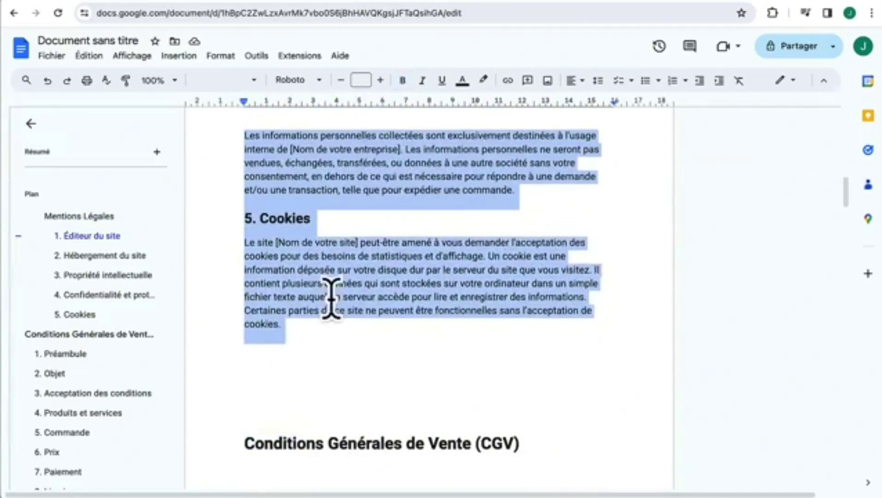
click(336, 3)
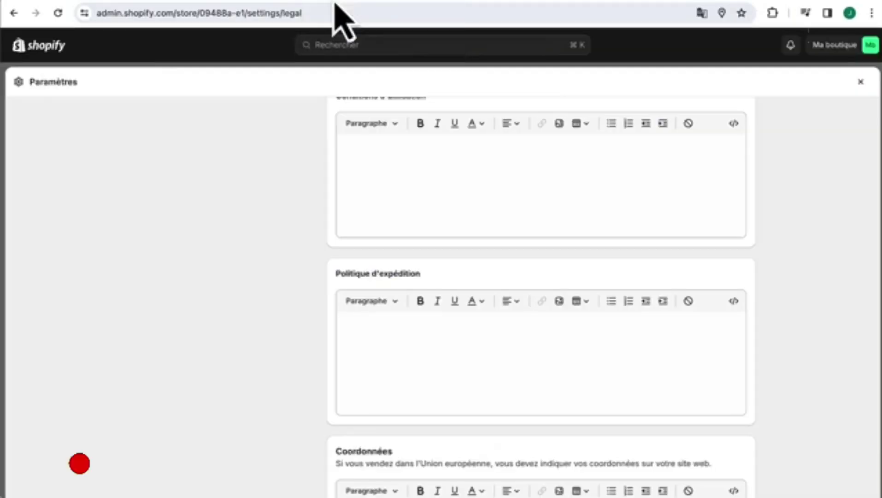
- Paste the copied legal notice text into the Mentions légales policy
scroll(410, 339, down, 10)
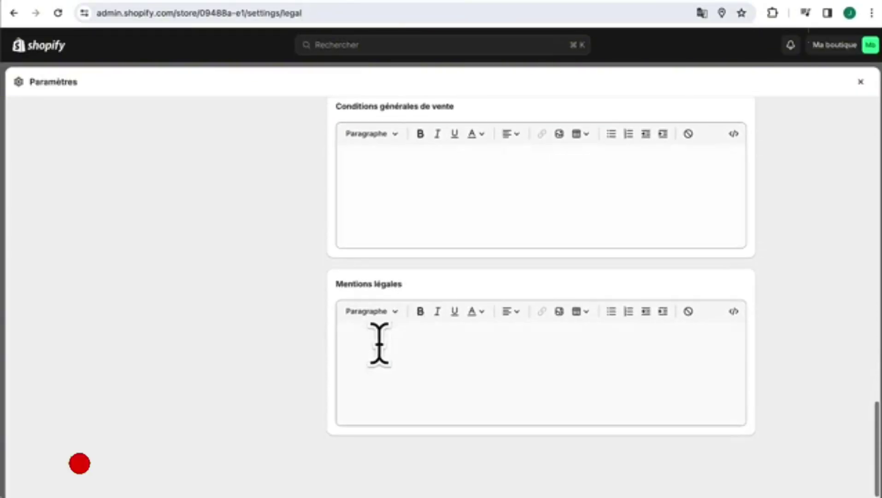
click(359, 350)
key(super+v)
- Copy the Conditions Générales de Vente text from 1. Préambule and paste it into the CGV policy
scroll(420, 369, up, 10)
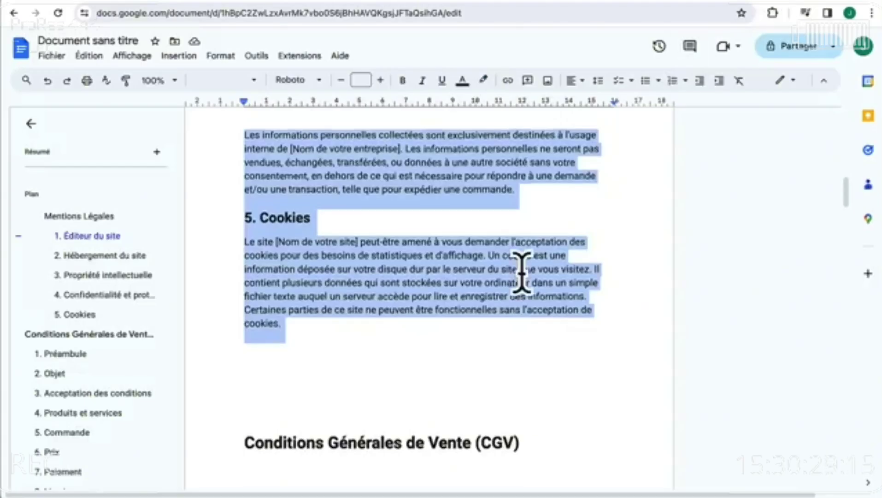
scroll(522, 272, down, 6)
click(226, 196)
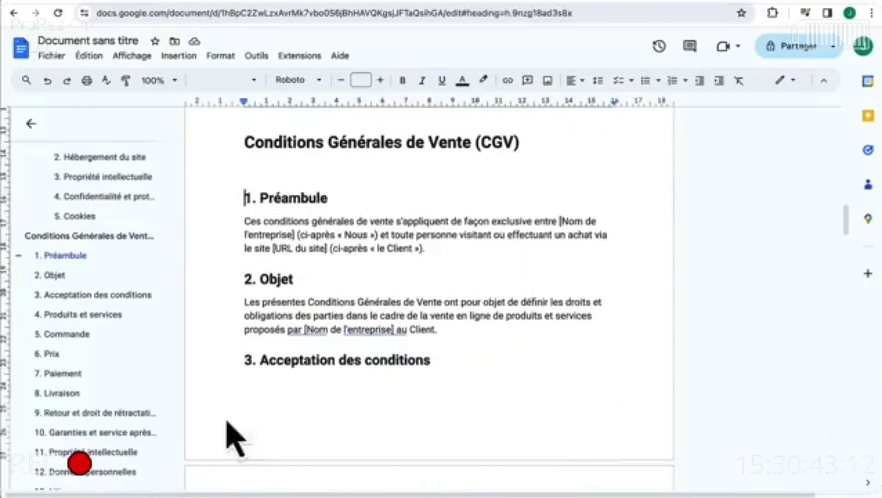
key(shift+Down)
key(shift+Down)
key(shift+Down)
key(shift+Down)
key(shift+Down)
key(shift+Down)
key(shift+Down)
key(shift+Down)
key(shift+Down)
key(shift+Down)
key(shift+Down)
key(shift+Down)
key(shift+Down)
key(shift+Down)
key(shift+Down)
key(shift+Down)
drag(226, 445, 508, 243)
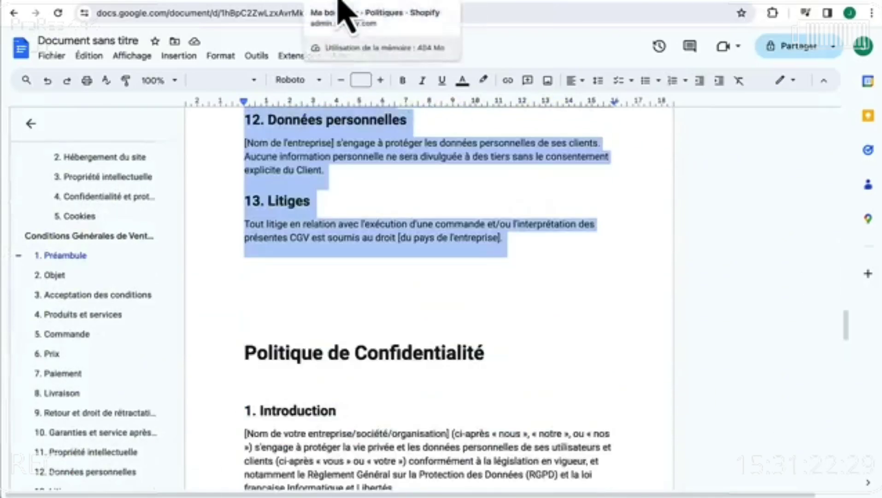
click(341, 3)
click(401, 247)
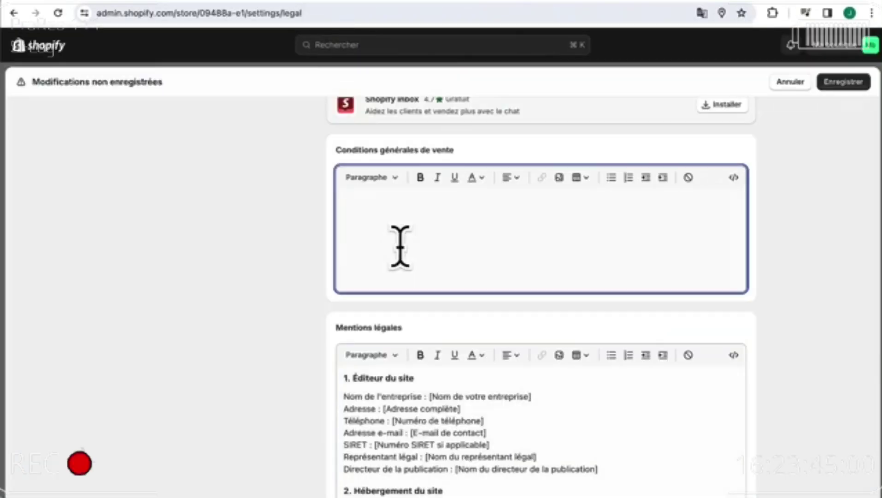
key(super+v)
- Paste the privacy policy text into Politique de confidentialité, save the policies, and close settings
click(768, 2)
scroll(407, 291, down, 5)
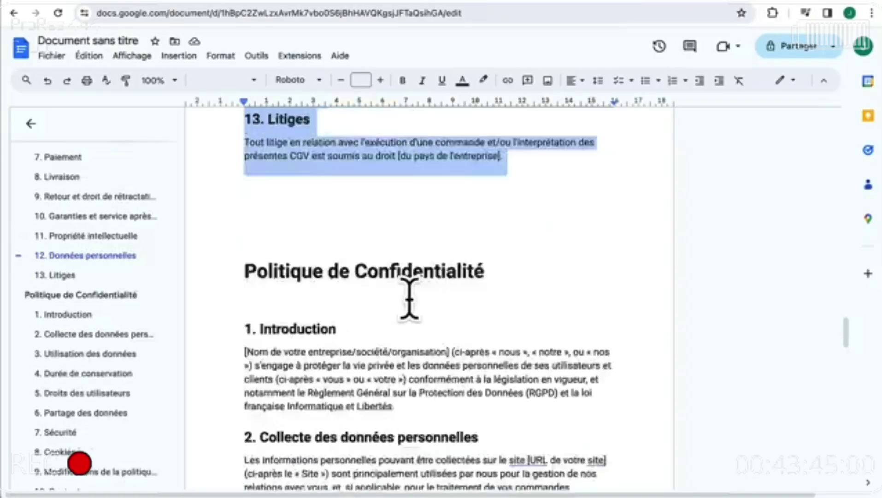
click(236, 183)
drag(236, 183, 552, 415)
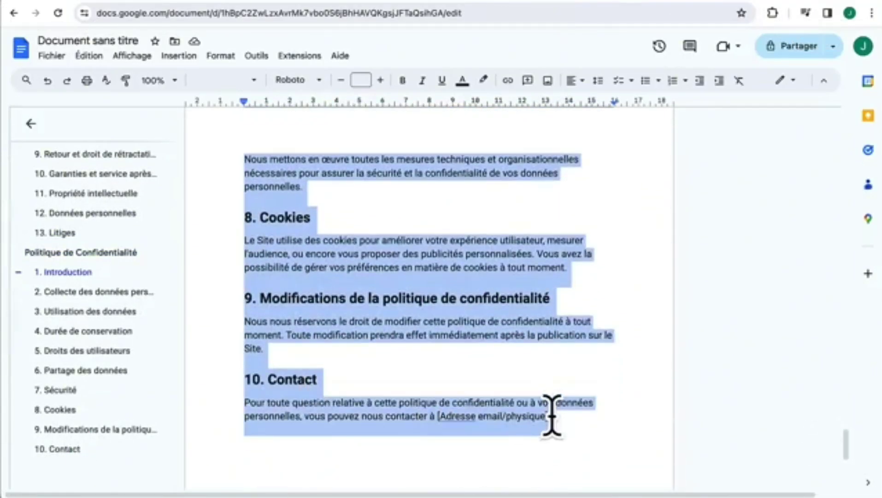
click(345, 3)
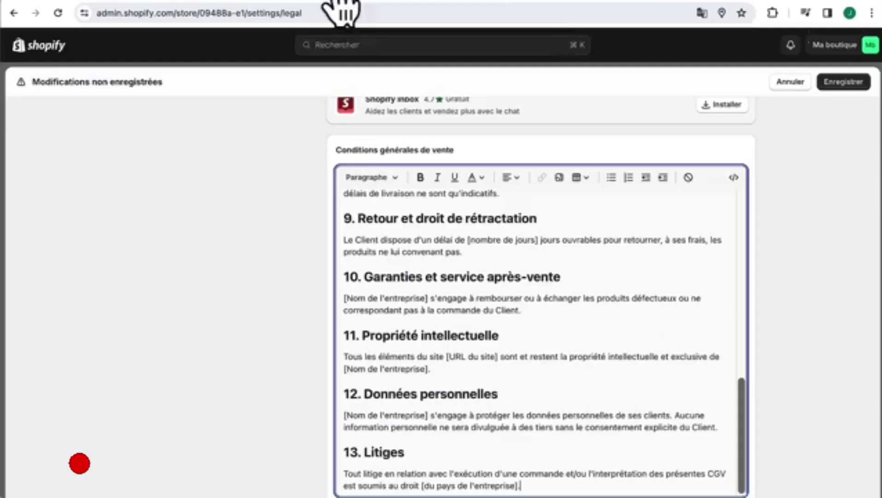
scroll(394, 252, up, 8)
scroll(272, 253, up, 5)
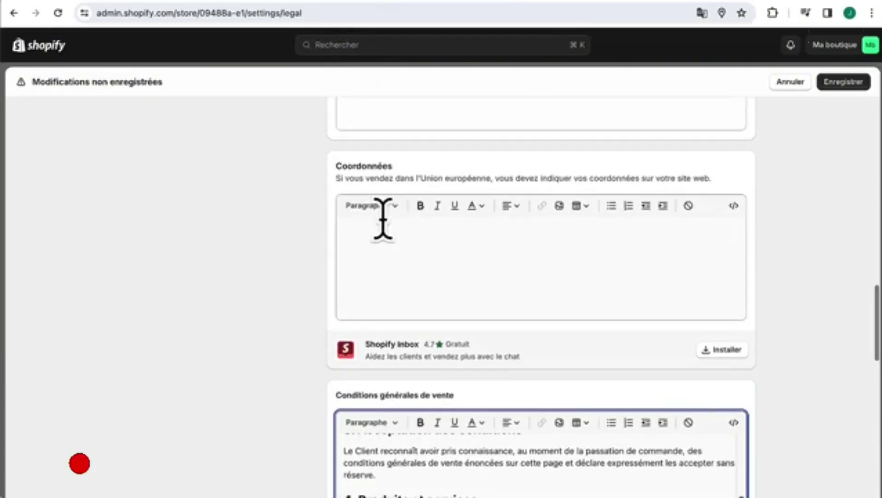
scroll(382, 220, up, 5)
scroll(298, 291, up, 4)
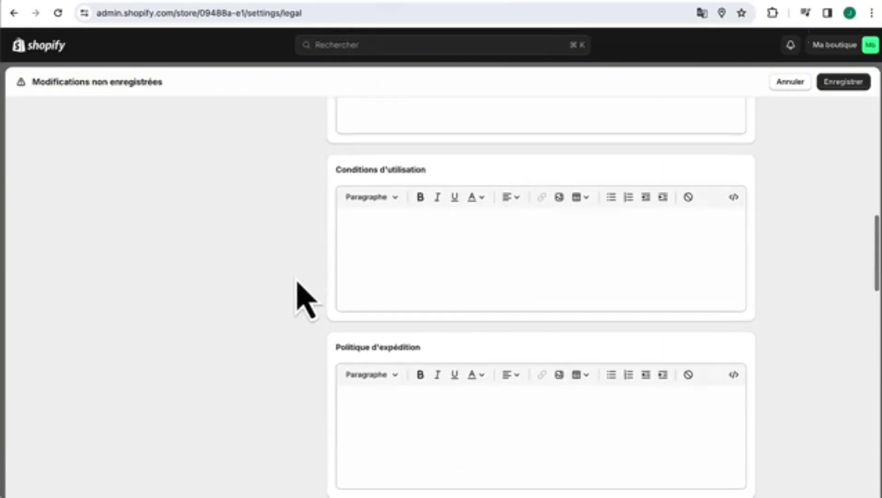
scroll(295, 284, up, 3)
scroll(291, 274, up, 2)
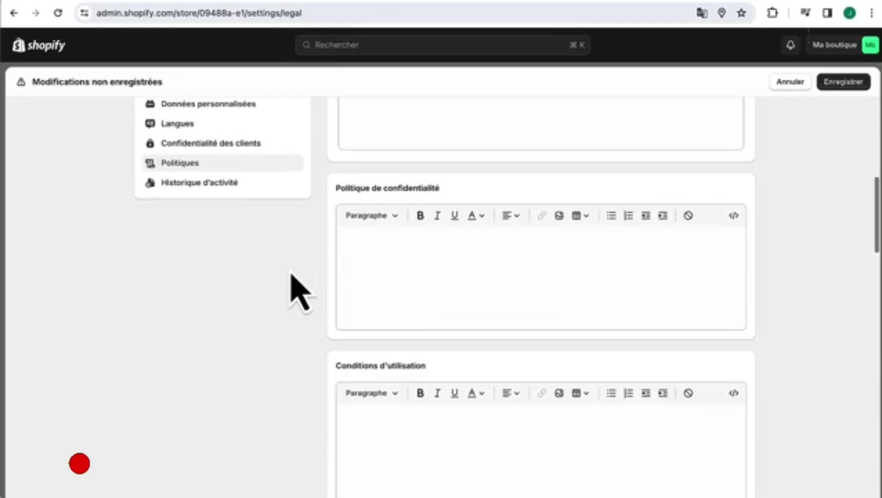
click(357, 272)
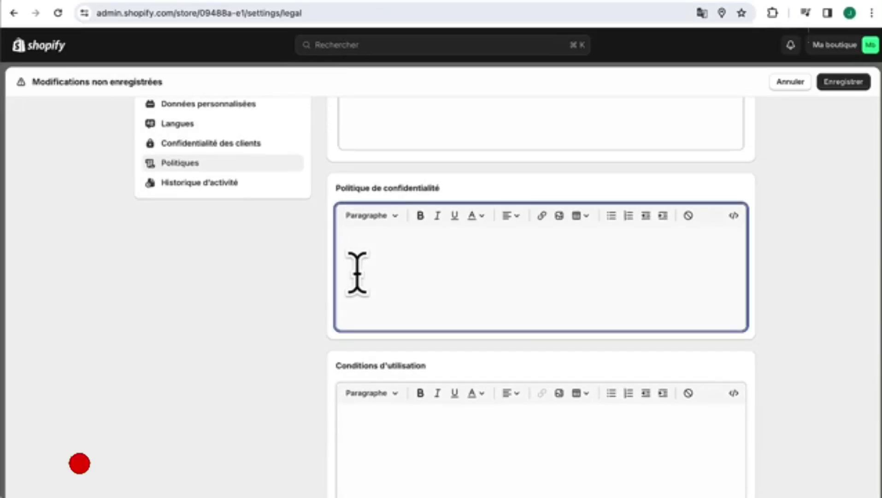
key(super+v)
click(851, 83)
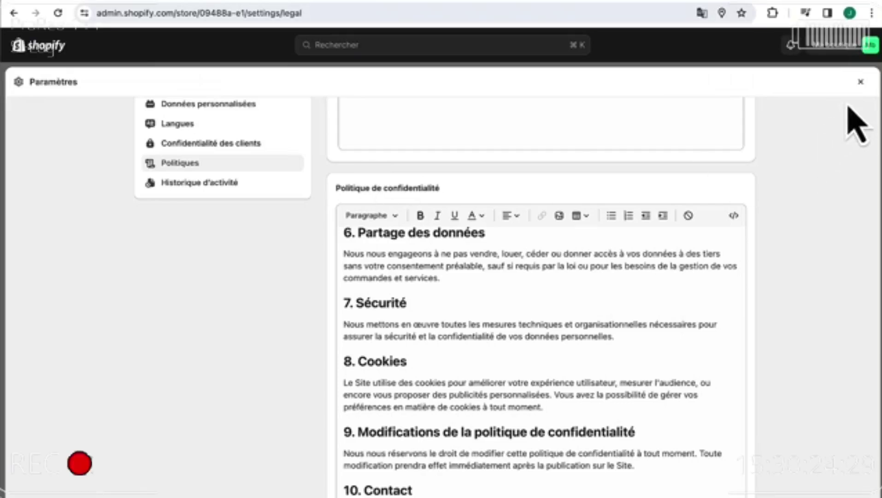
click(860, 82)
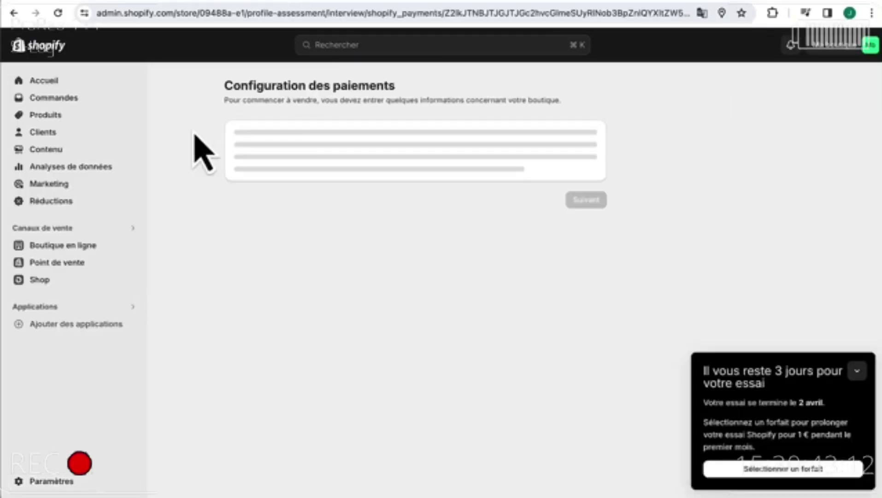
- In Navigation, add a 'Mentions légales' item linked to Politiques > Legal Notice to Menu pied de page
click(44, 246)
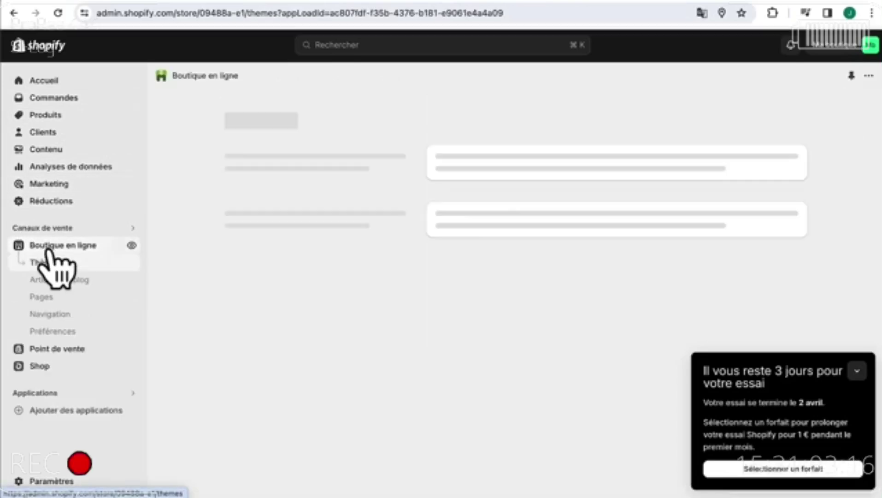
click(48, 314)
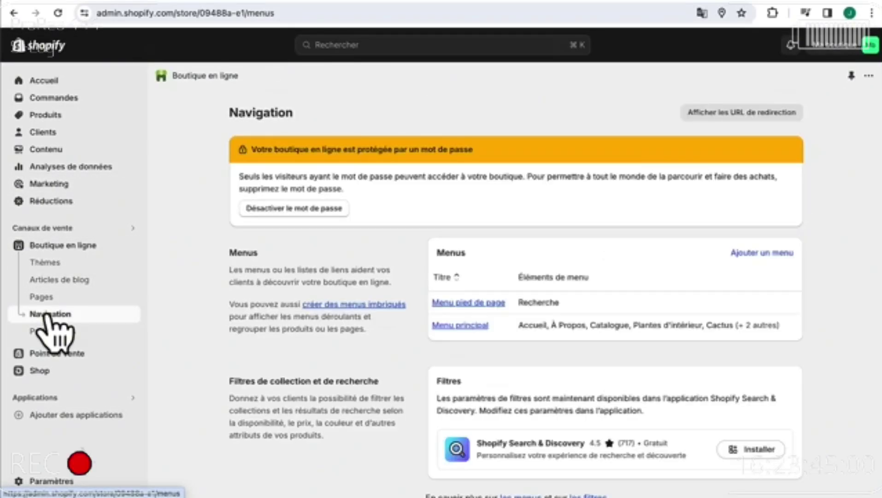
click(483, 303)
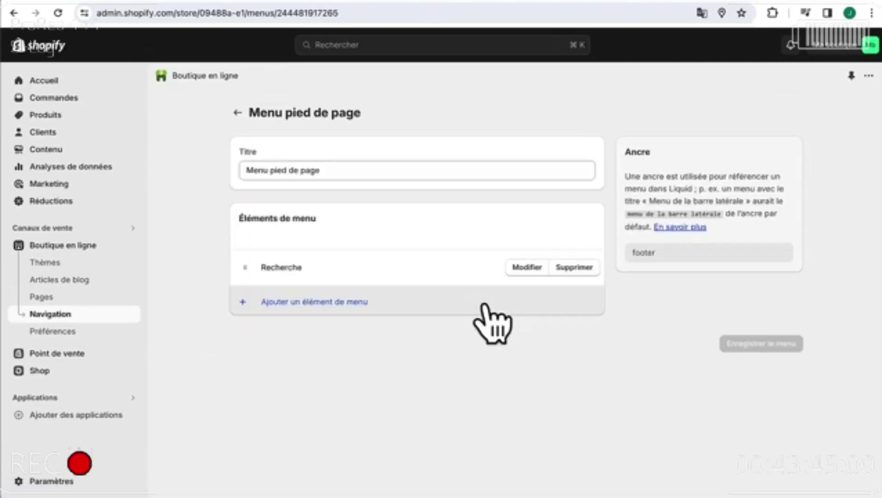
click(310, 308)
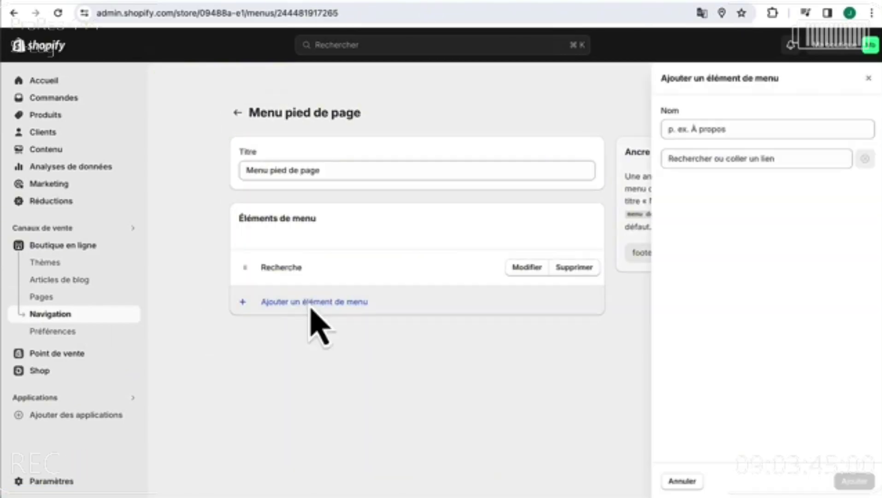
click(738, 158)
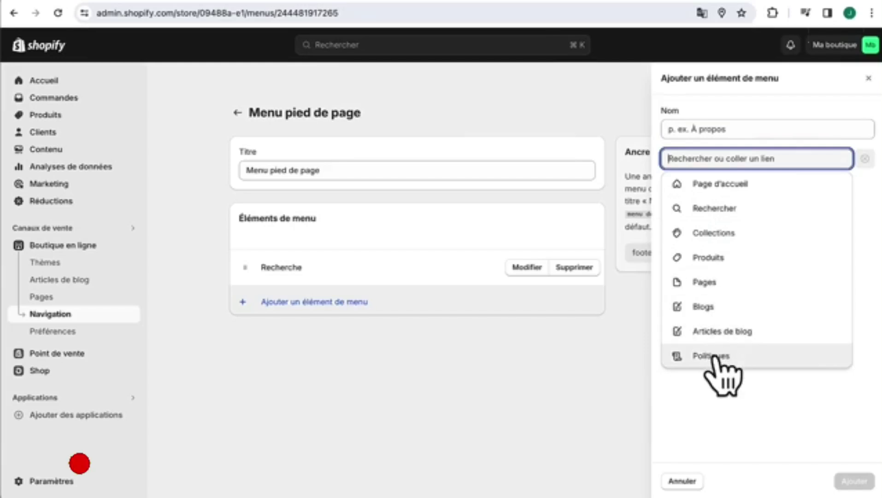
click(717, 355)
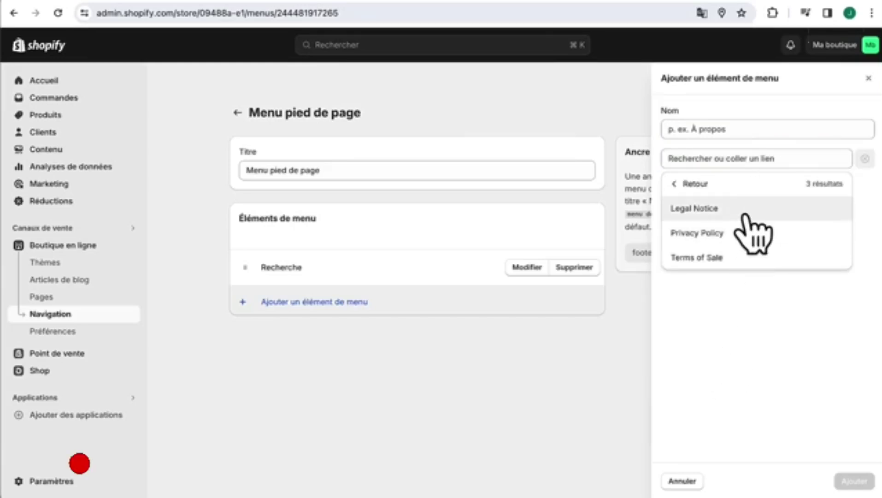
click(745, 213)
text(Mentions légales)
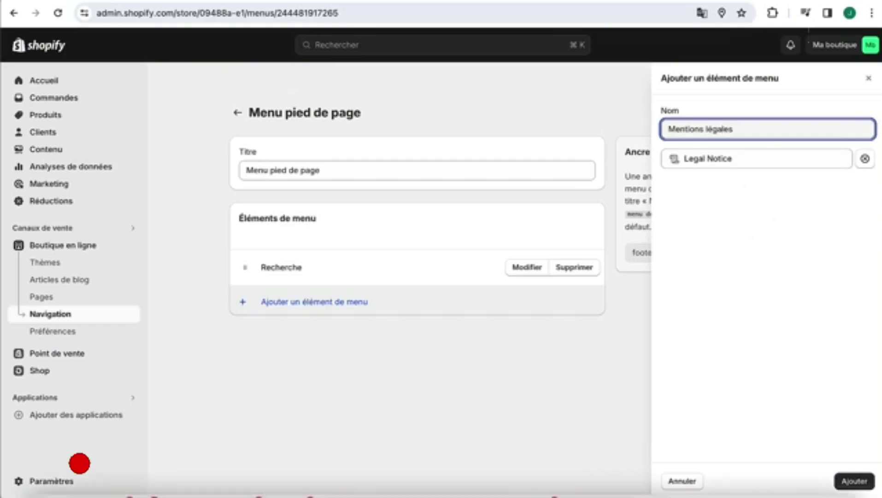
click(857, 482)
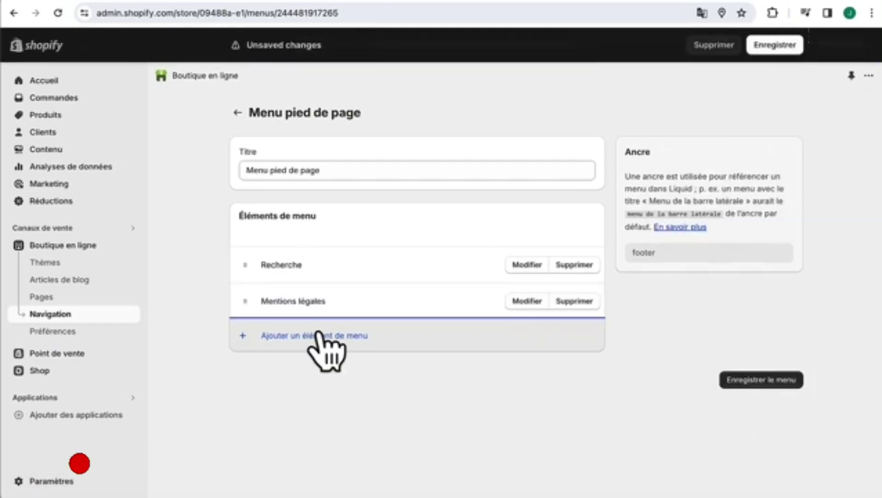
- Add a 'Politique de confidentialité' footer item linked to the Privacy Policy
click(324, 337)
click(735, 164)
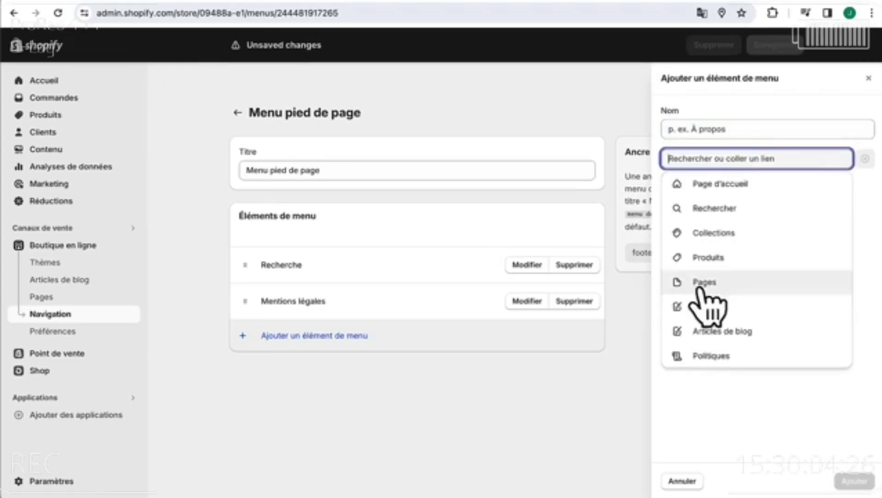
click(710, 360)
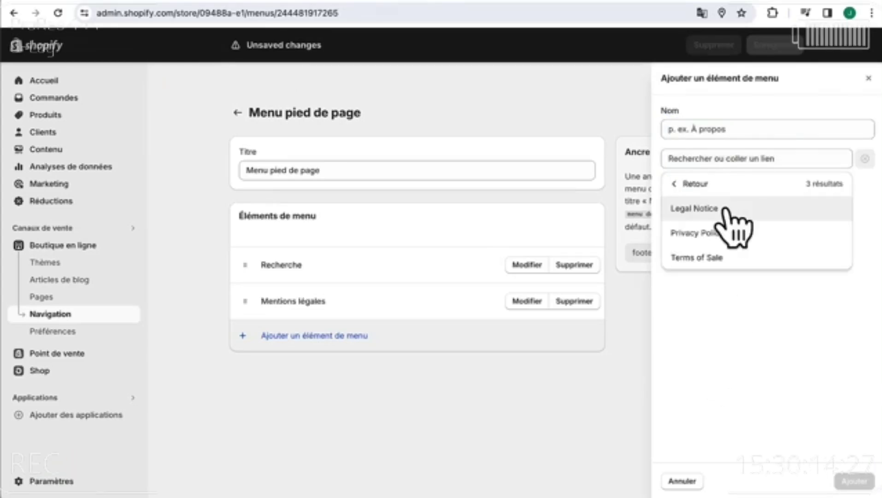
click(713, 234)
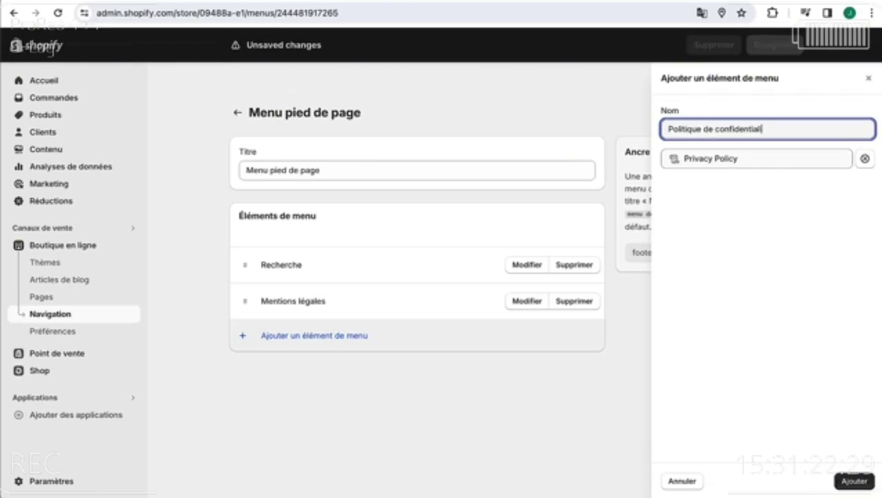
click(855, 482)
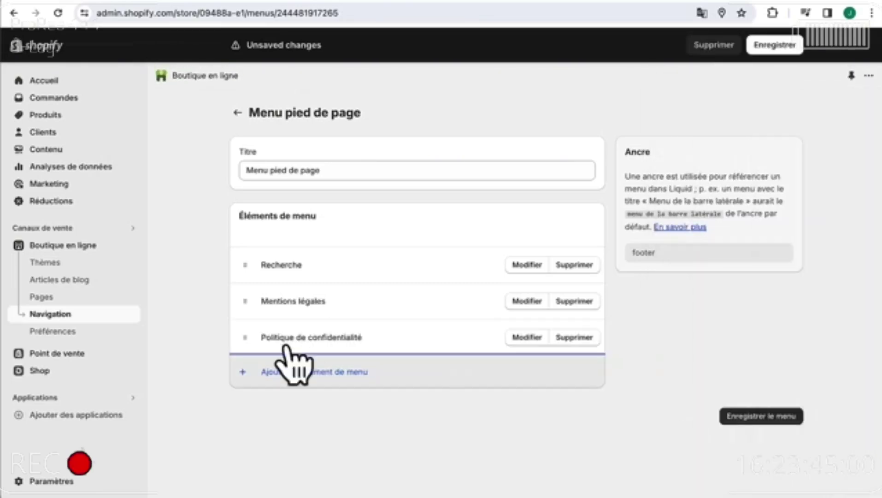
- Add a 'CGV' footer item linked to the Terms of Sale policy
click(276, 371)
click(768, 159)
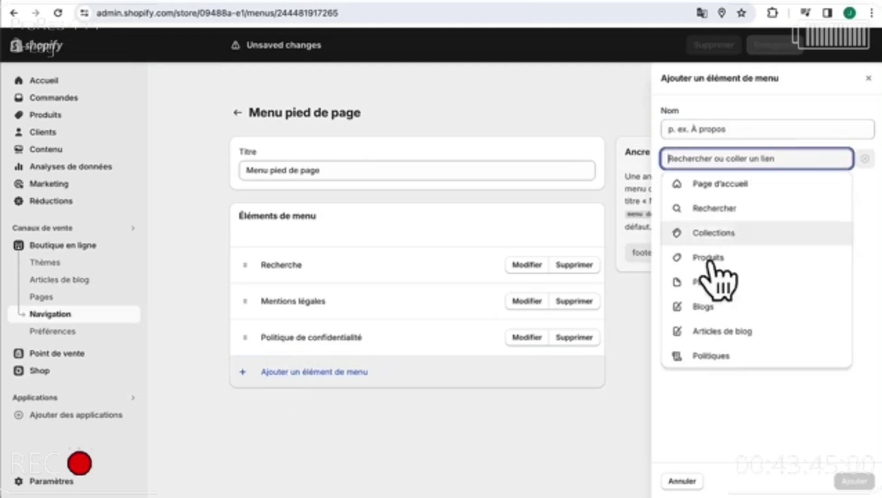
click(713, 357)
click(699, 257)
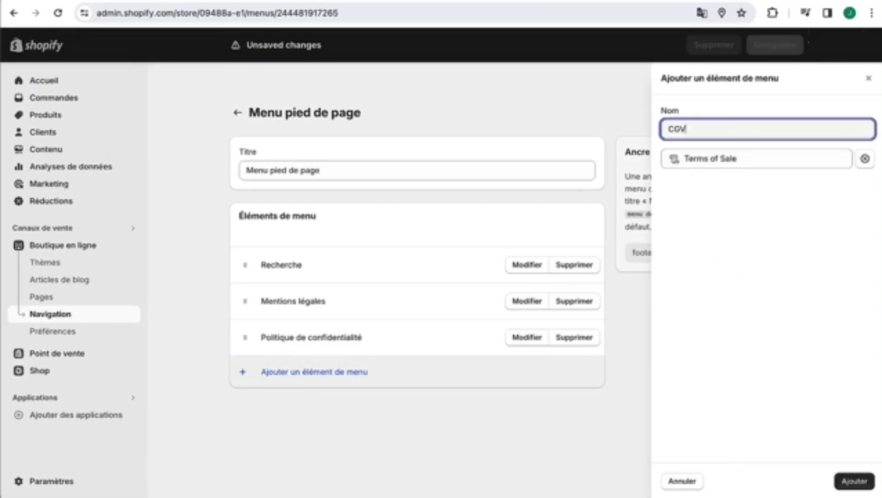
text(CGV)
click(850, 489)
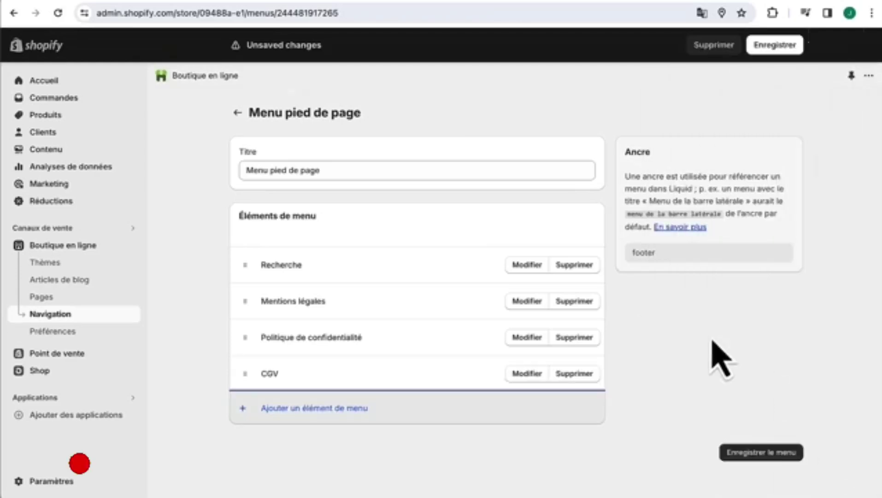
- Delete the Recherche item and save the footer menu
click(582, 267)
click(591, 303)
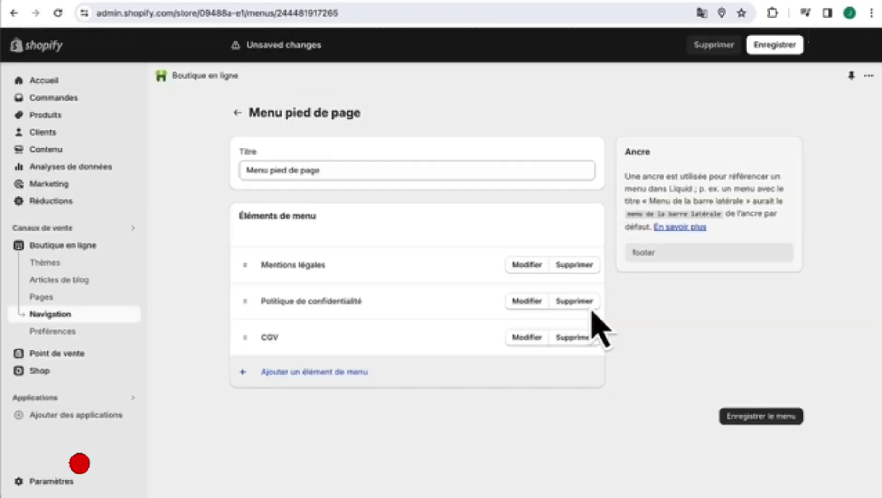
click(760, 416)
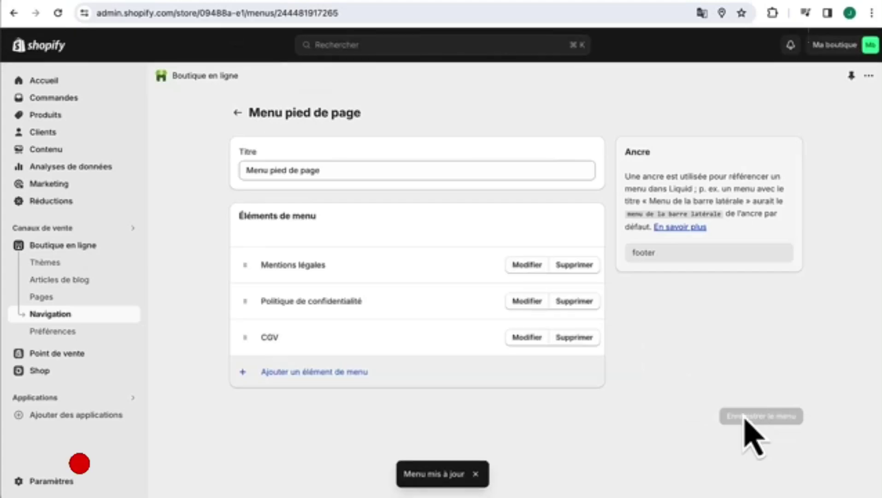
- Open the Dawn theme customizer and bring up the Pied de page's Ajouter un bloc options
click(55, 245)
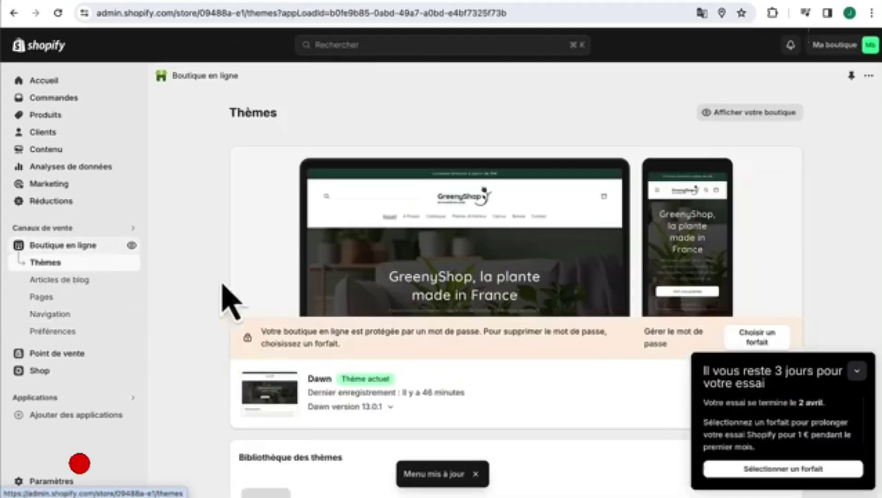
scroll(733, 342, down, 3)
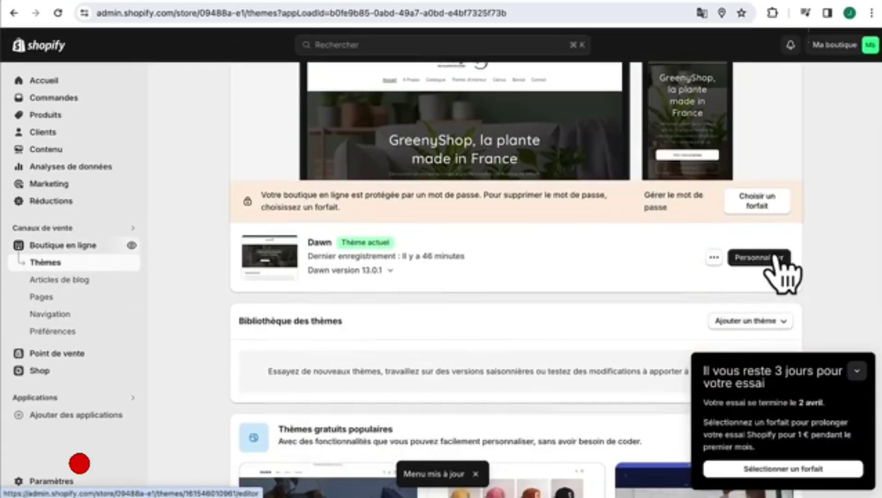
click(775, 259)
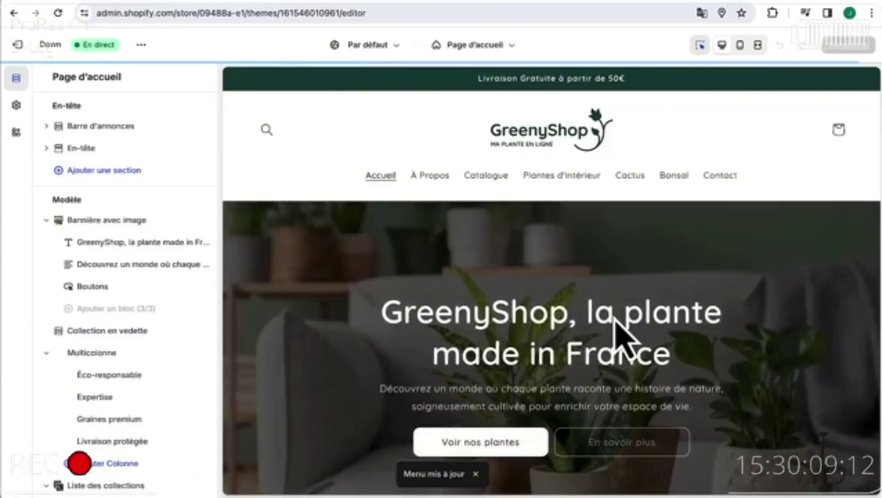
mouse_move(143, 414)
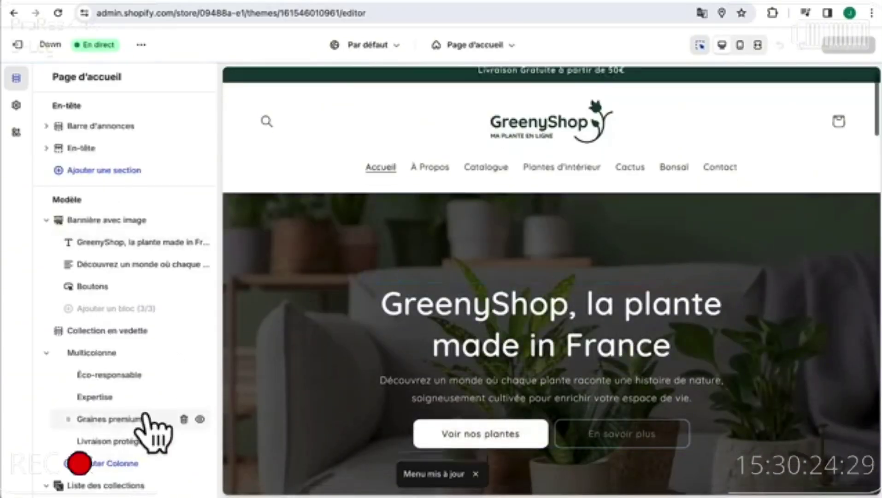
scroll(272, 461, down, 10)
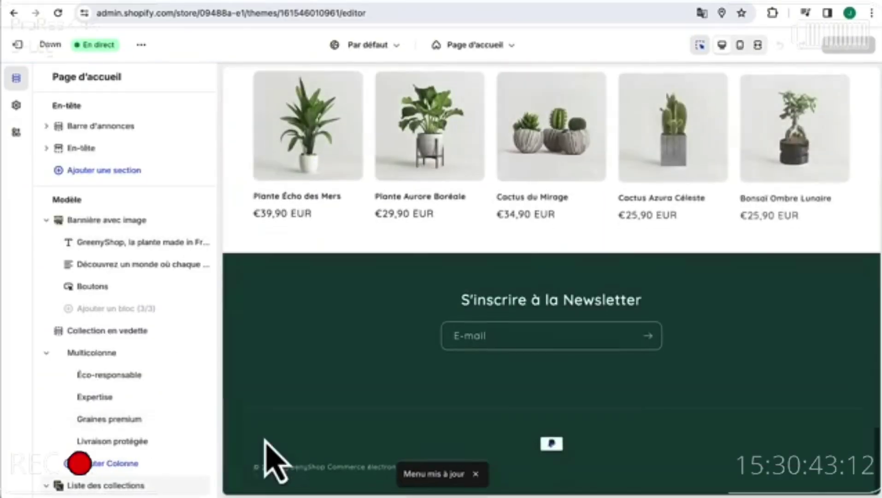
click(279, 446)
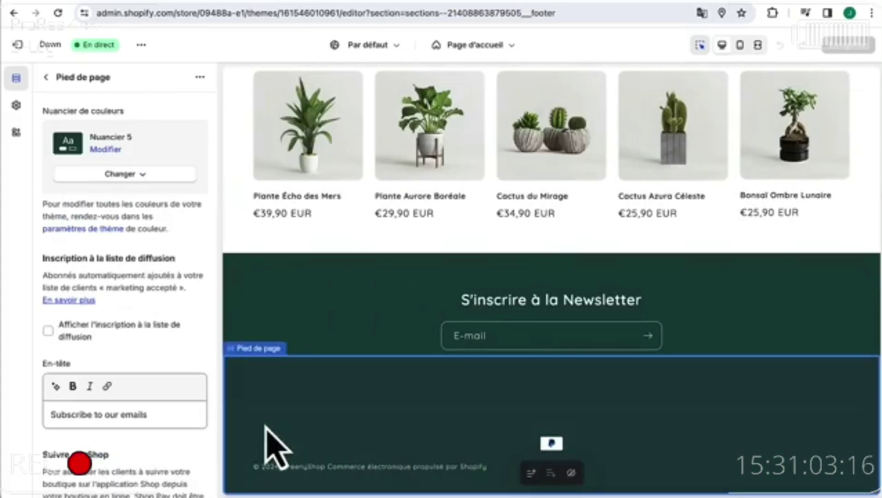
click(45, 77)
scroll(65, 277, down, 1)
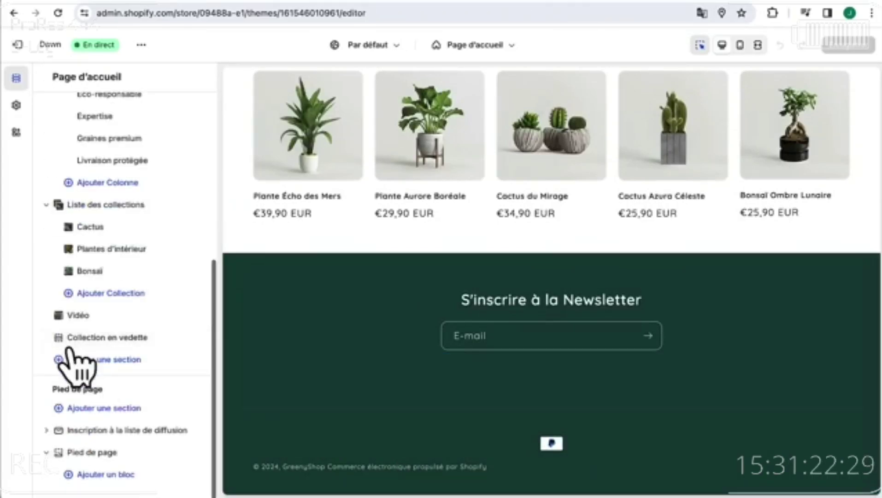
click(81, 474)
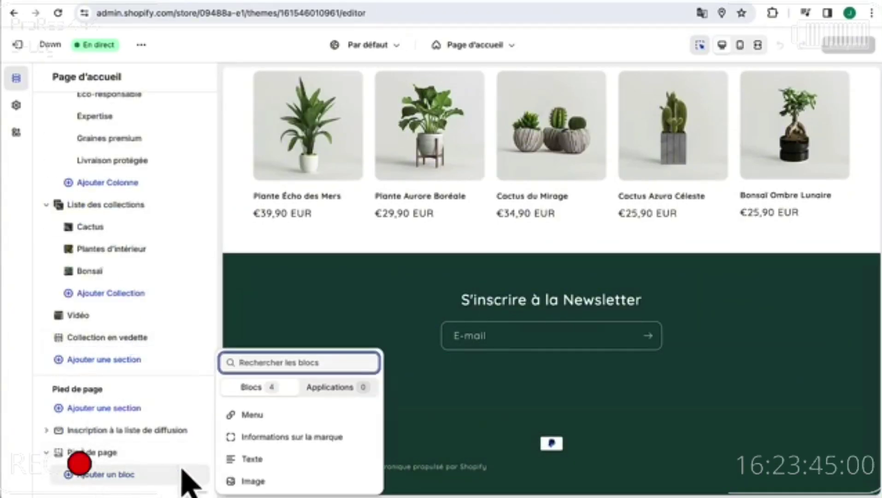
- Add a Menu block to the footer and clear its 'Quick links' heading
click(295, 415)
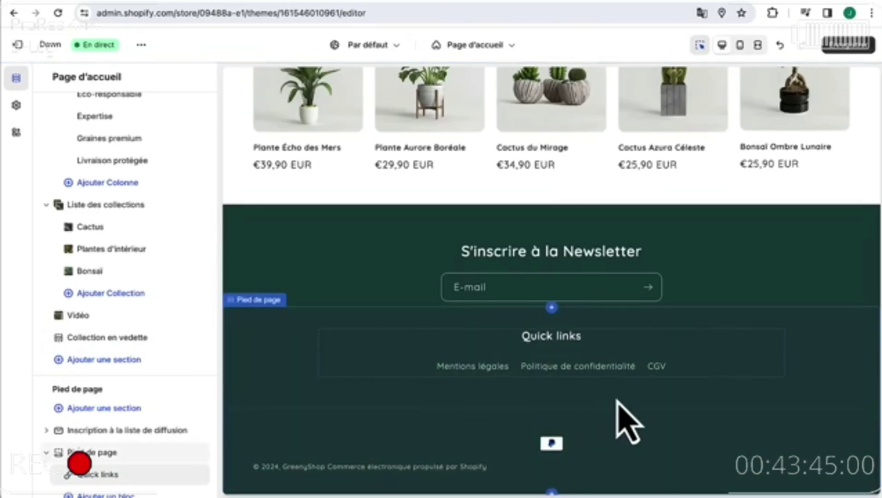
triple_click(103, 161)
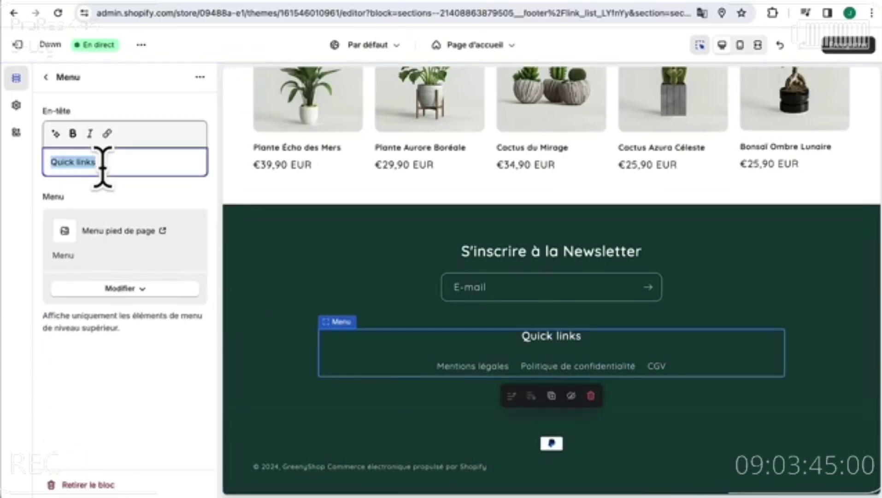
key(BackSpace)
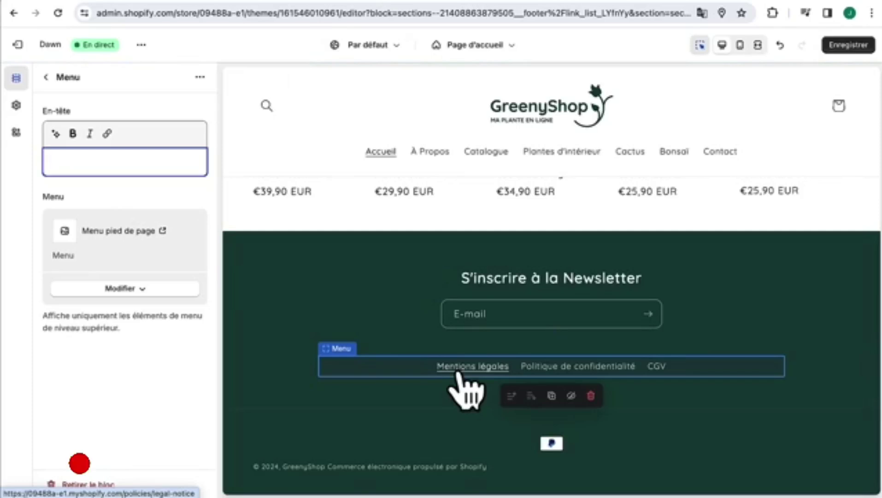
- Turn off footer payment icons, language and country/region selectors, save, and exit to Themes
click(444, 437)
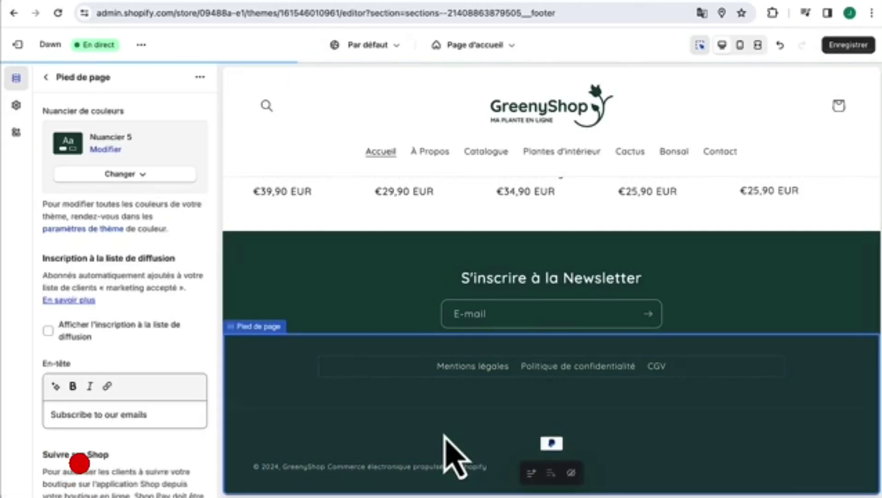
scroll(133, 396, down, 10)
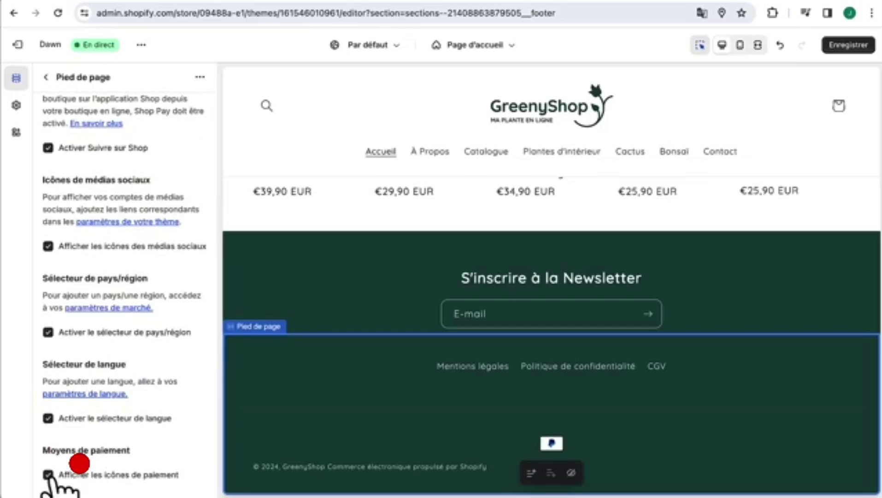
click(48, 474)
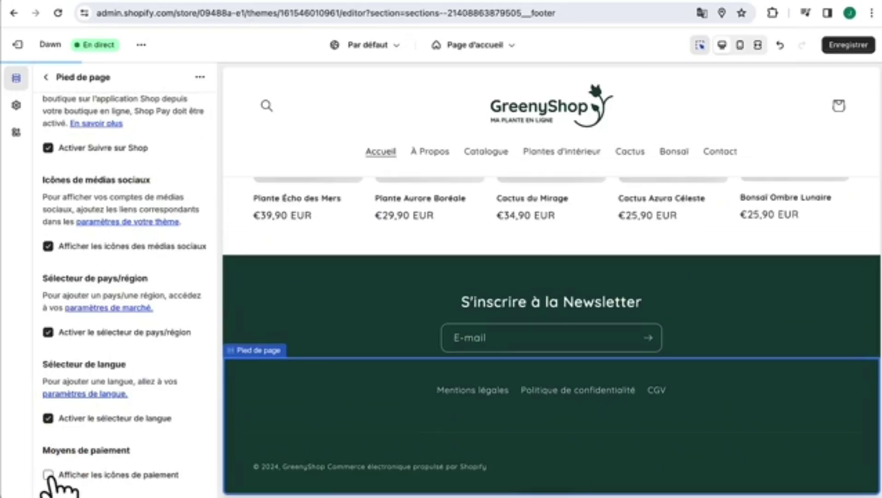
click(48, 417)
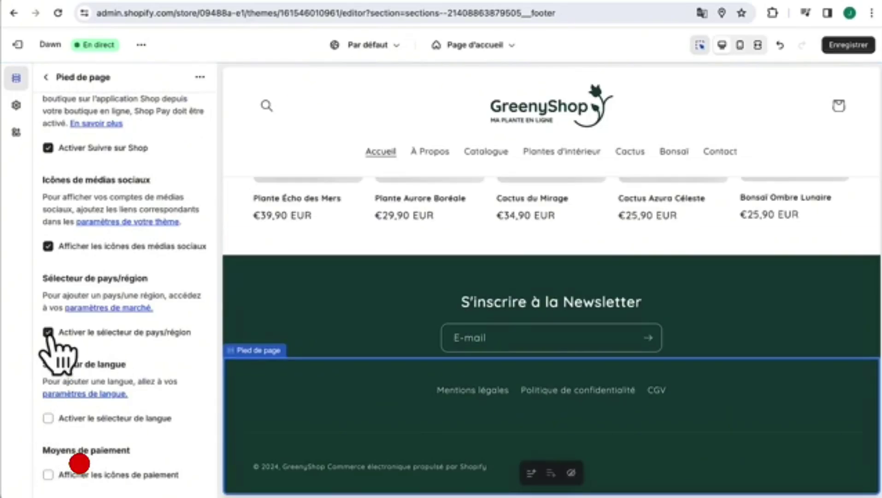
click(48, 332)
scroll(63, 401, down, 3)
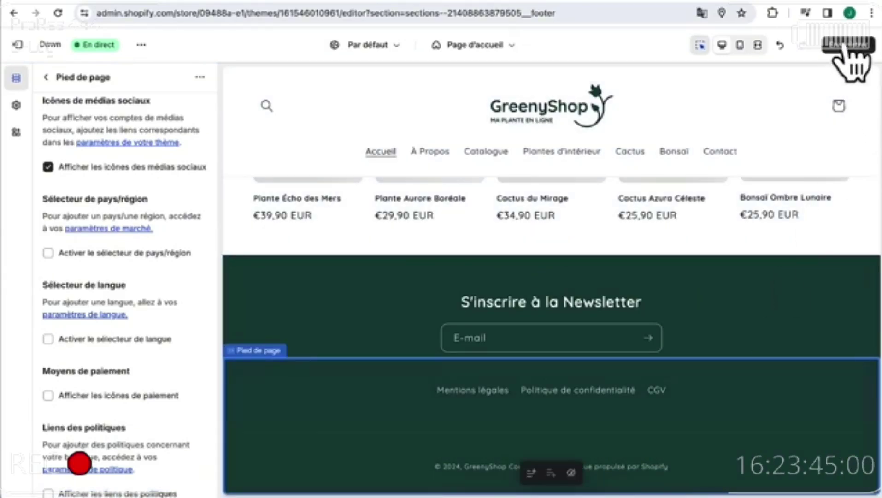
click(849, 44)
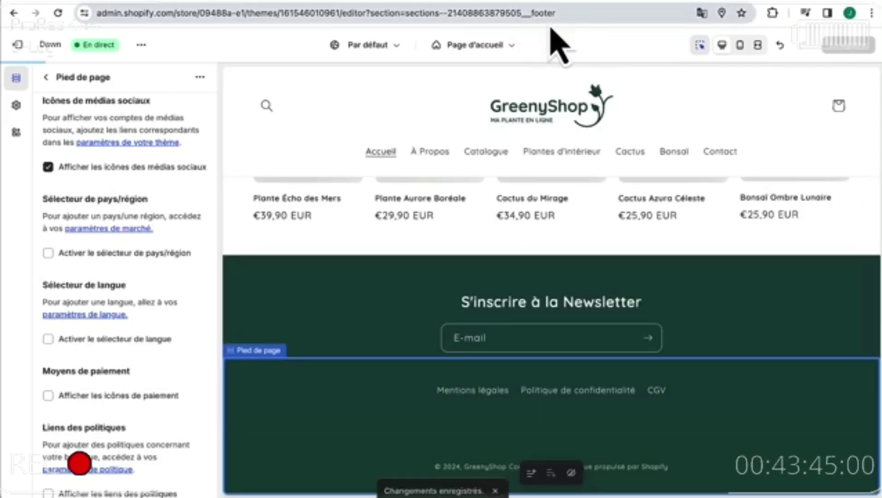
click(18, 44)
scroll(549, 406, down, 4)
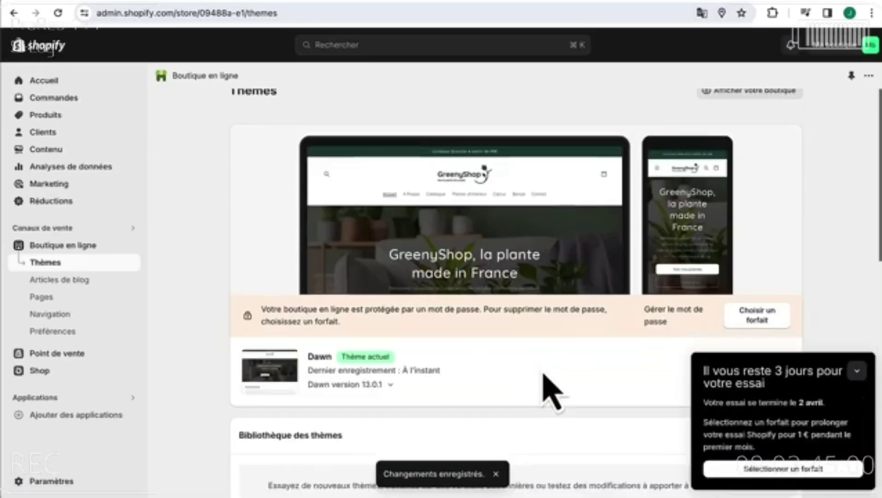
- In Dawn's theme text content, empty the 'Powered by shopify' entry and save
click(714, 224)
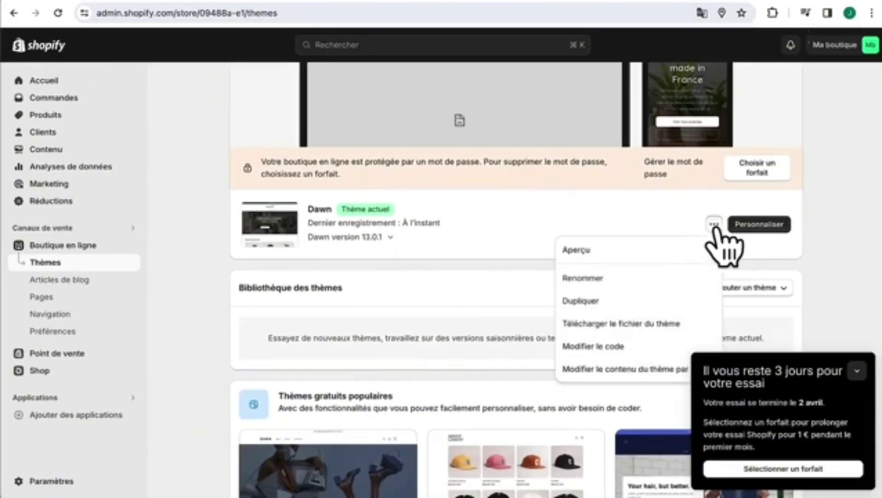
click(602, 371)
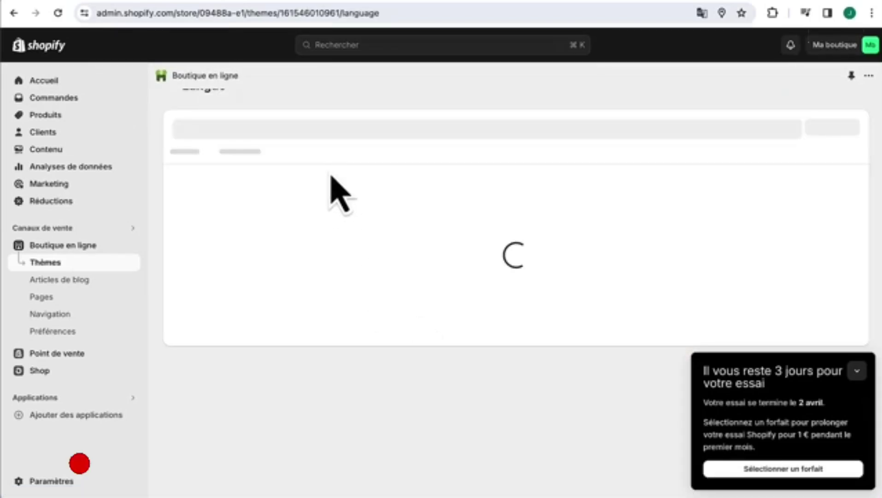
click(316, 156)
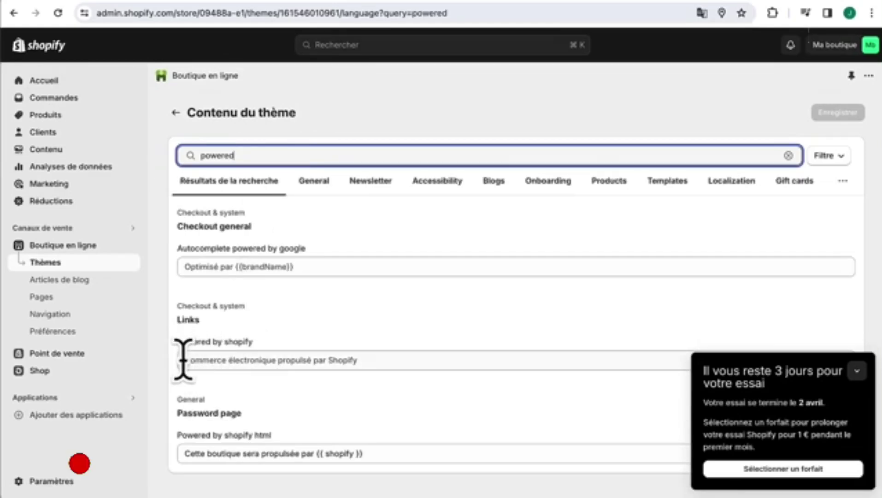
click(203, 358)
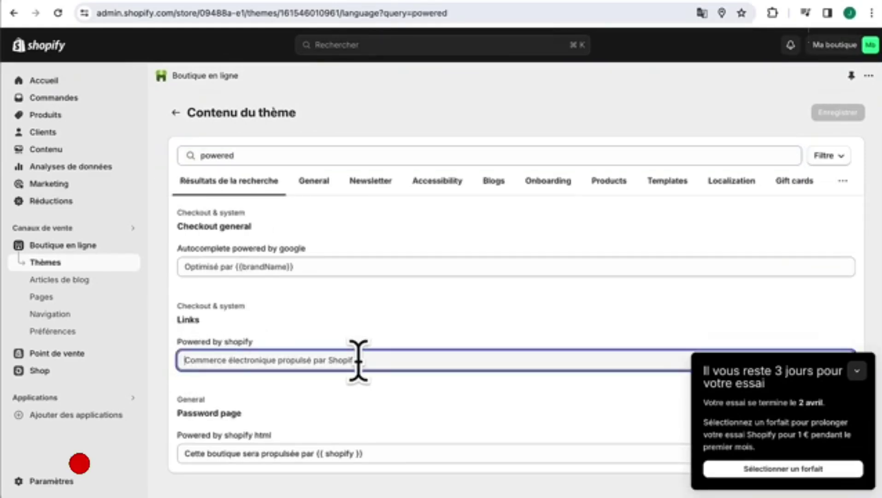
key(super+a)
key(BackSpace)
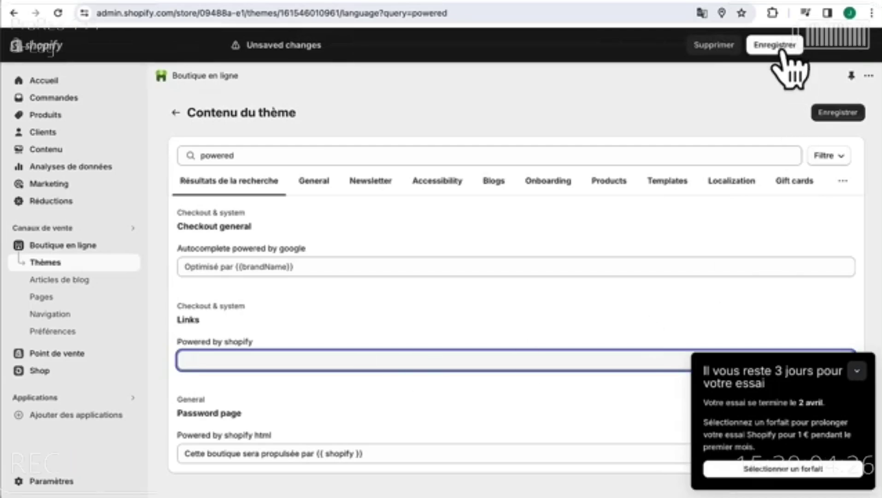
click(780, 46)
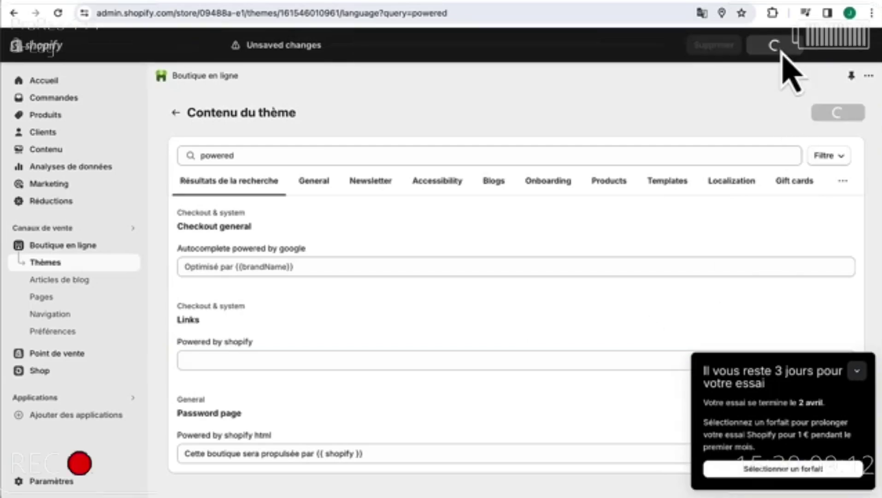
- Preview the Dawn theme storefront from the Themes page's options menu
click(48, 251)
scroll(564, 371, down, 3)
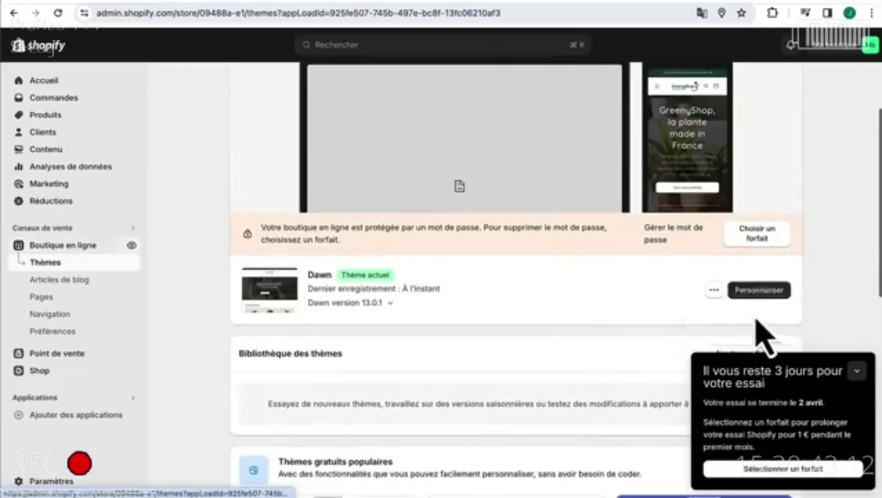
click(714, 290)
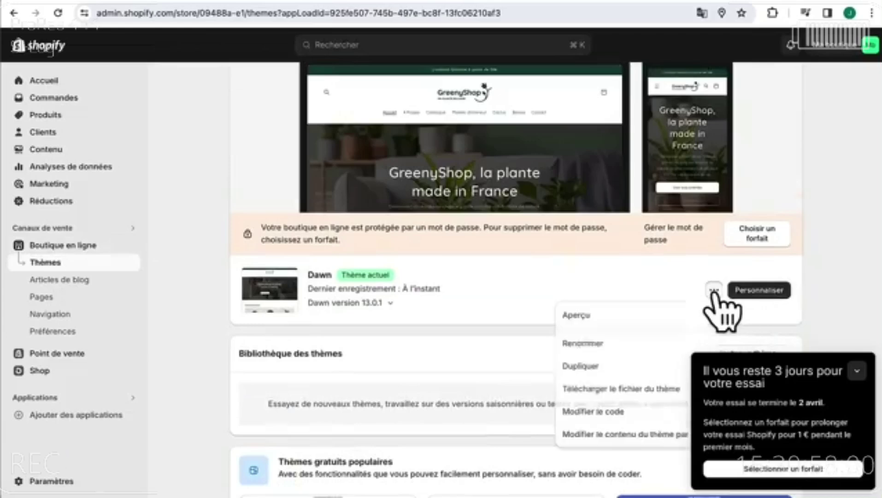
click(645, 314)
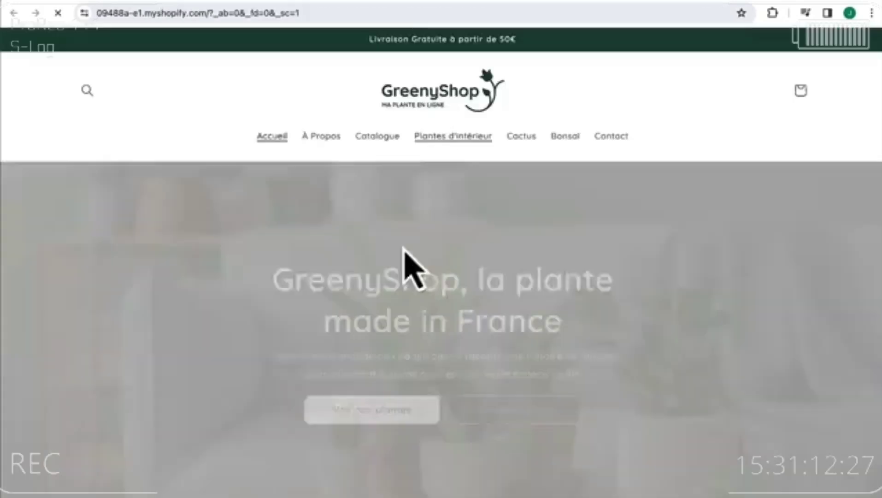
scroll(410, 272, down, 15)
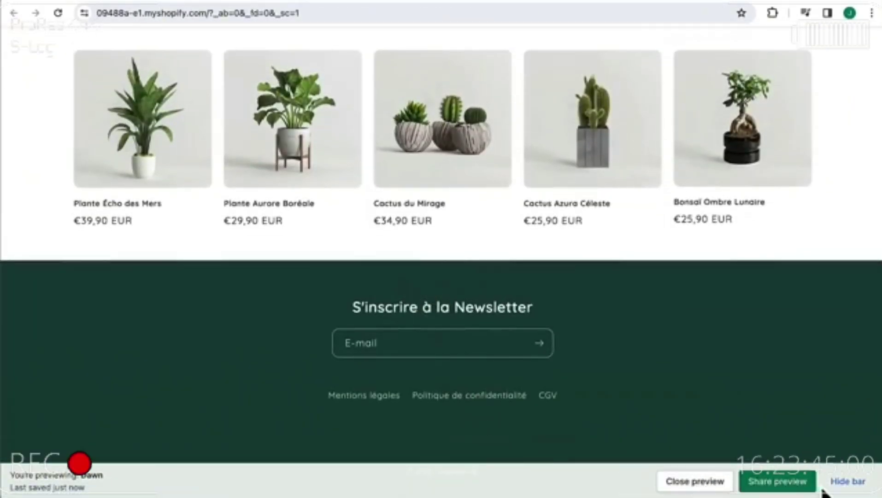
- Hide the preview bar and visit the Mentions légales and Contact pages
click(847, 481)
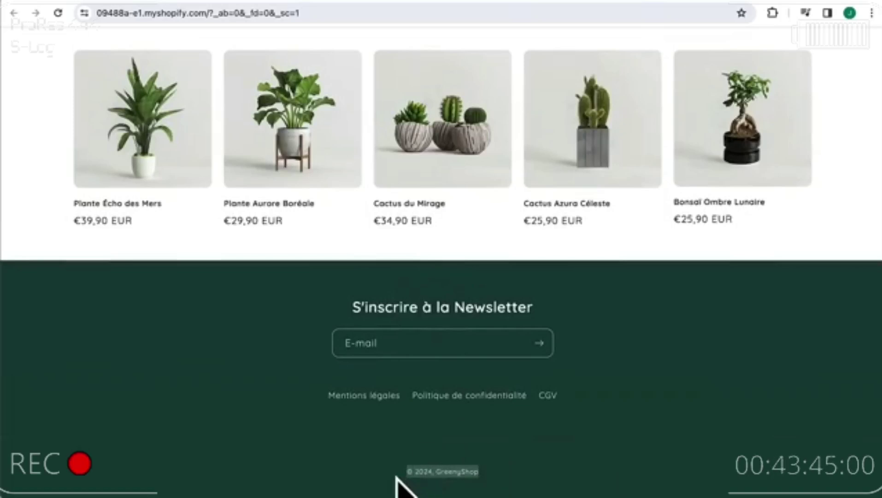
scroll(528, 355, up, 10)
scroll(507, 351, down, 8)
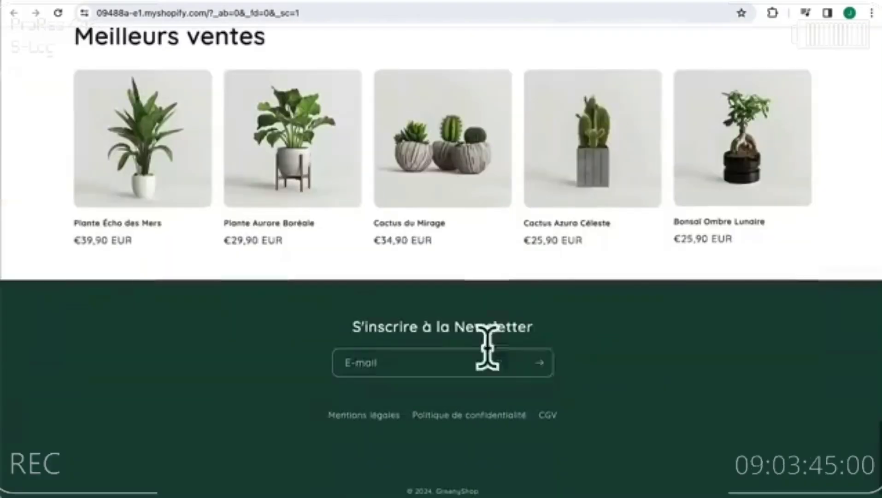
click(346, 417)
scroll(401, 415, down, 10)
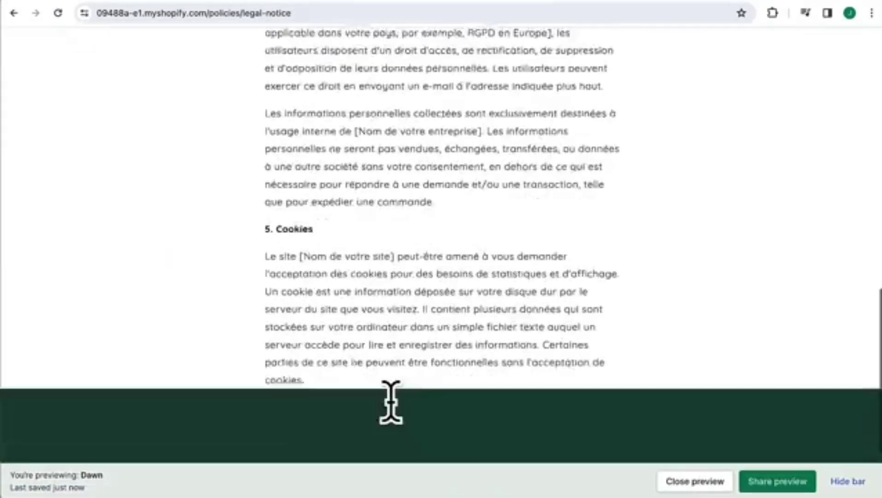
scroll(397, 415, down, 5)
scroll(402, 423, up, 15)
click(607, 138)
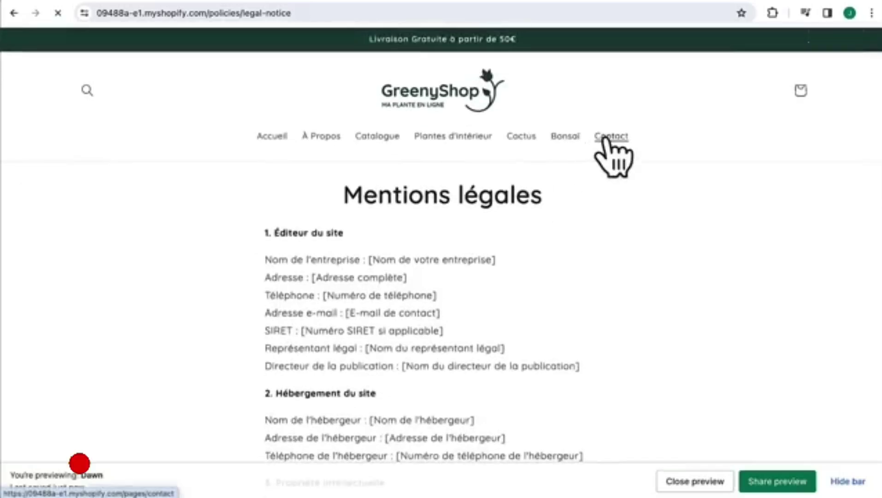
- Add the Bonsaï de l'Harmonie from the Bonsai collection to the cart
click(566, 138)
scroll(303, 213, down, 4)
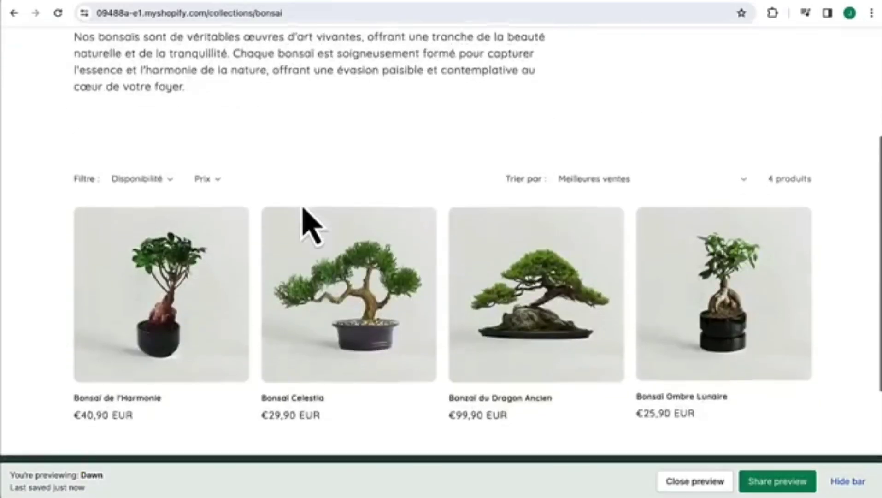
scroll(277, 216, down, 2)
click(190, 256)
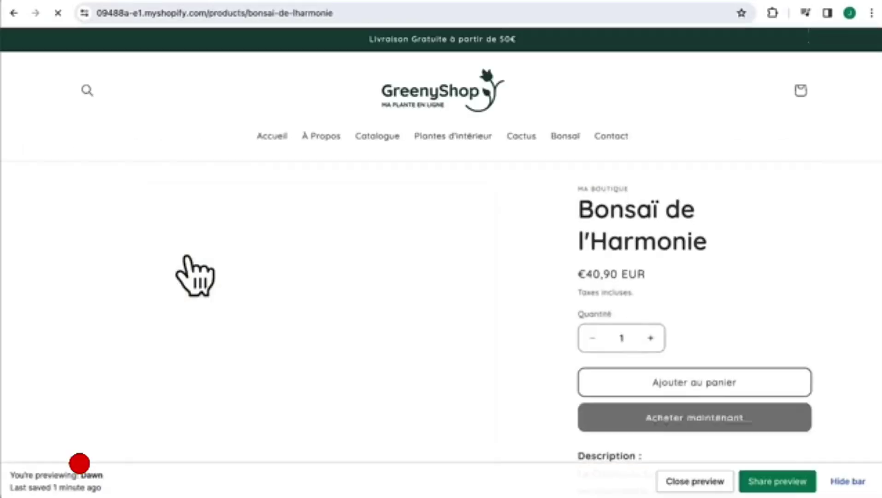
scroll(357, 334, down, 3)
scroll(358, 334, up, 2)
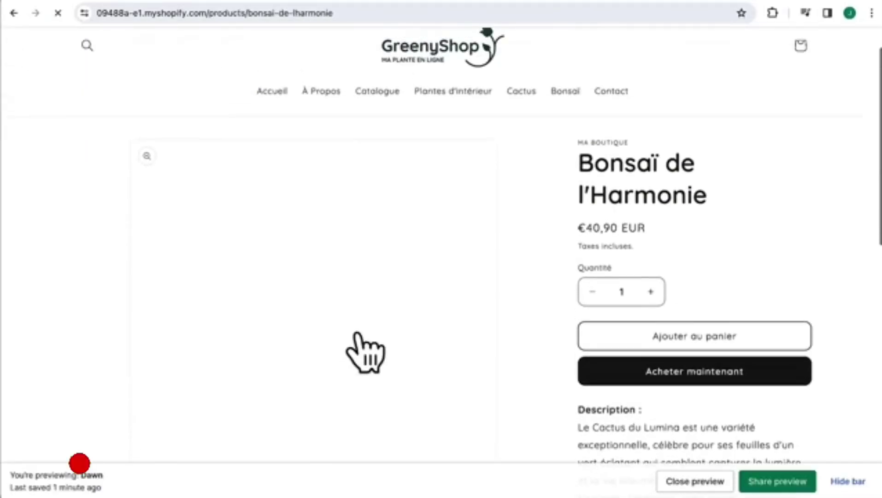
scroll(508, 240, down, 8)
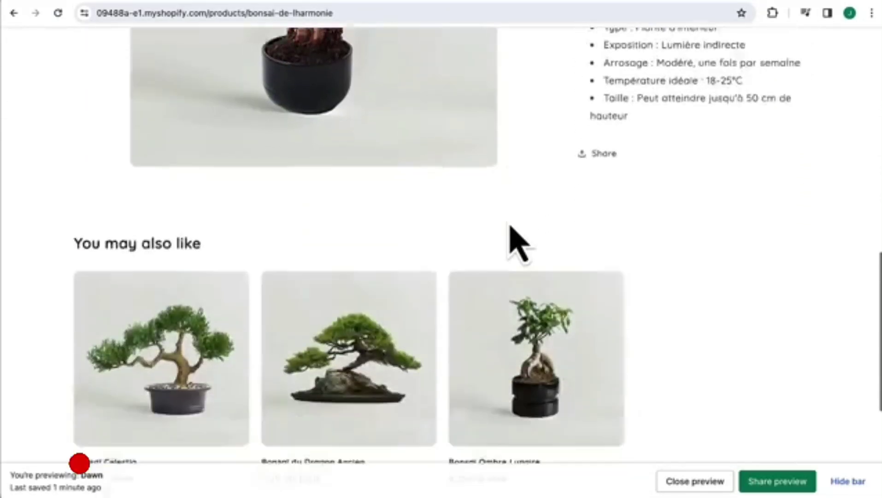
scroll(510, 225, down, 5)
scroll(510, 225, up, 12)
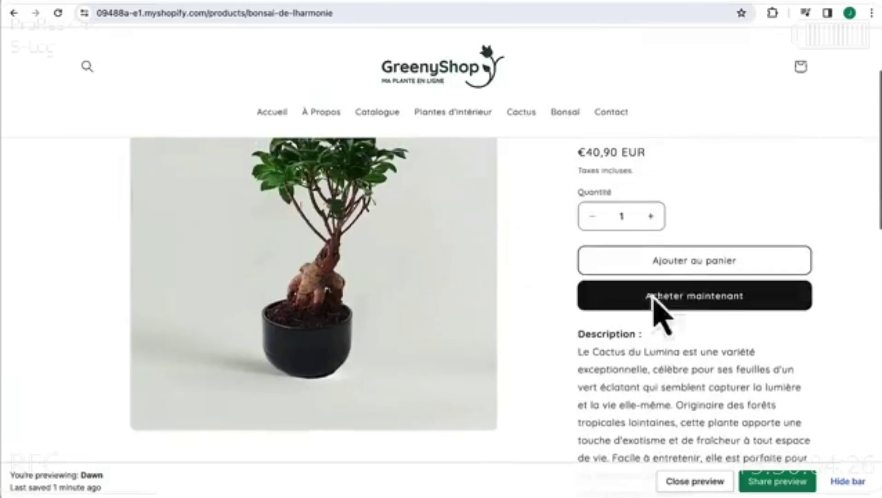
click(673, 260)
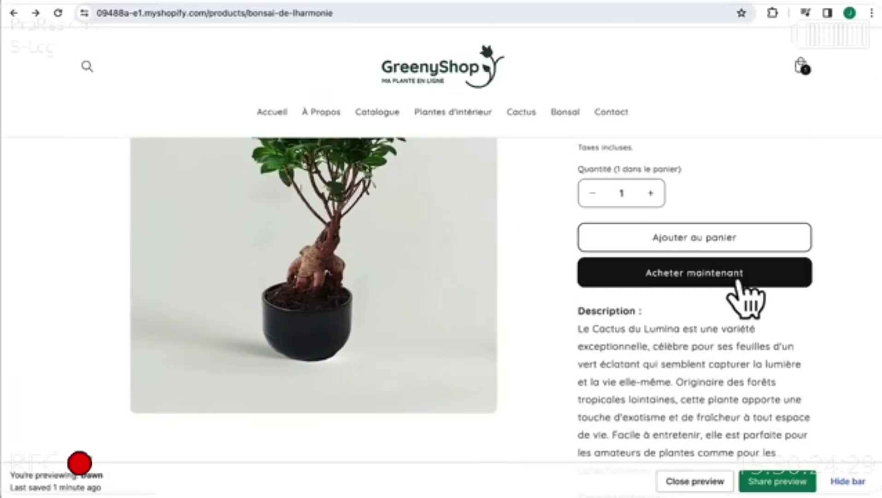
- Check the cart contents, then go back to the store home page
click(801, 65)
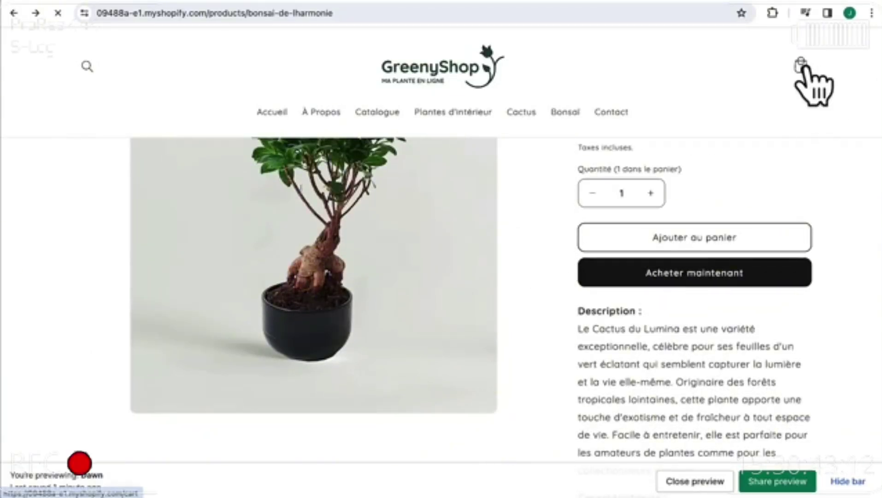
scroll(591, 286, down, 4)
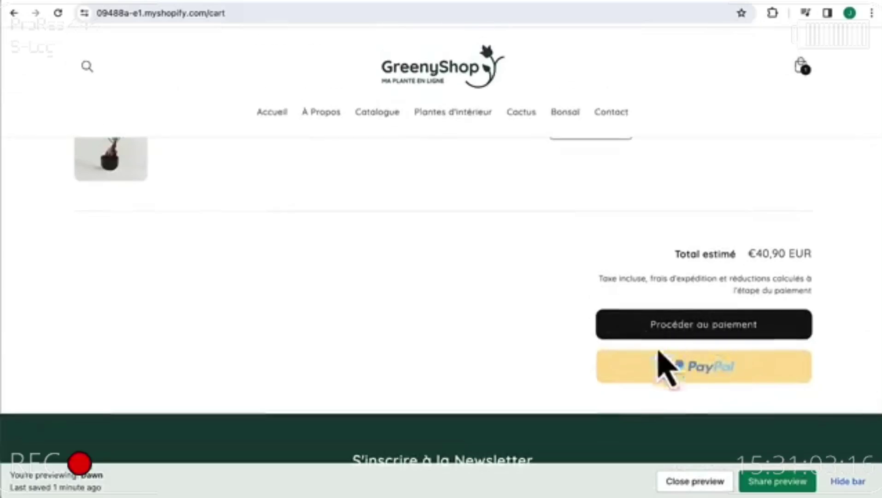
scroll(600, 338, up, 5)
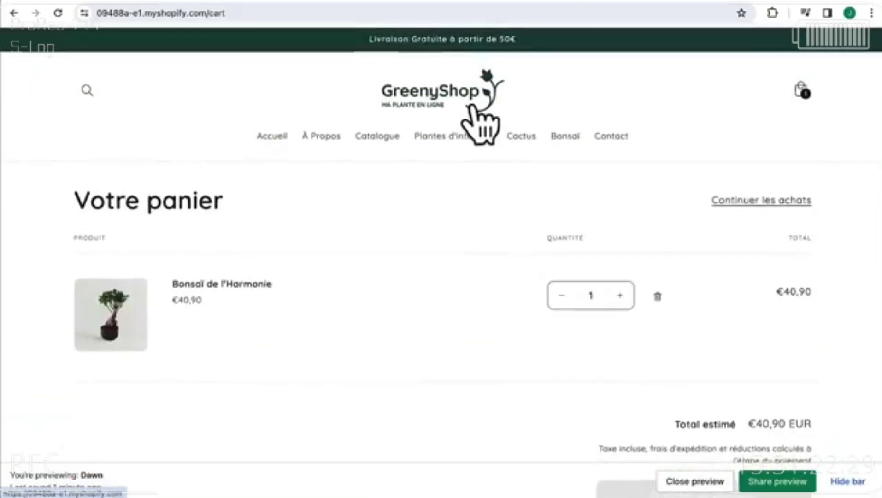
click(471, 107)
scroll(499, 269, down, 10)
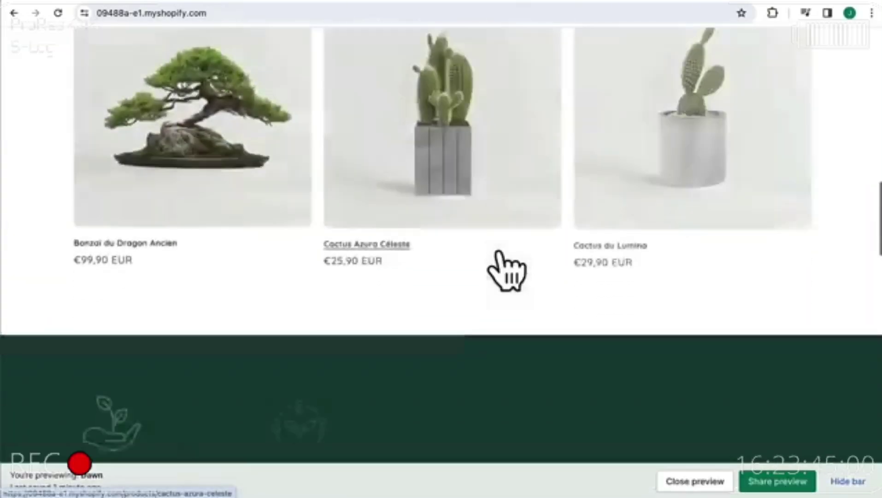
scroll(498, 252, down, 8)
scroll(499, 252, up, 14)
- Reopen the Dawn theme editor with the home page previewed in mobile layout
click(326, 1)
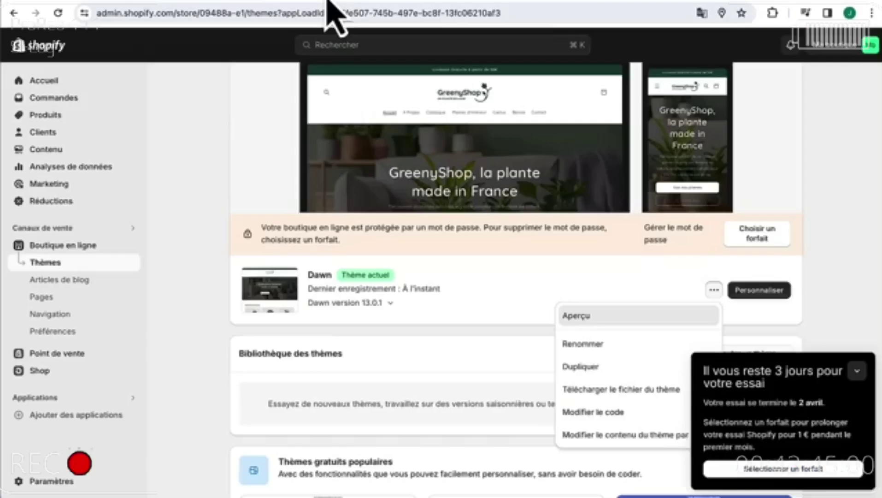
click(779, 291)
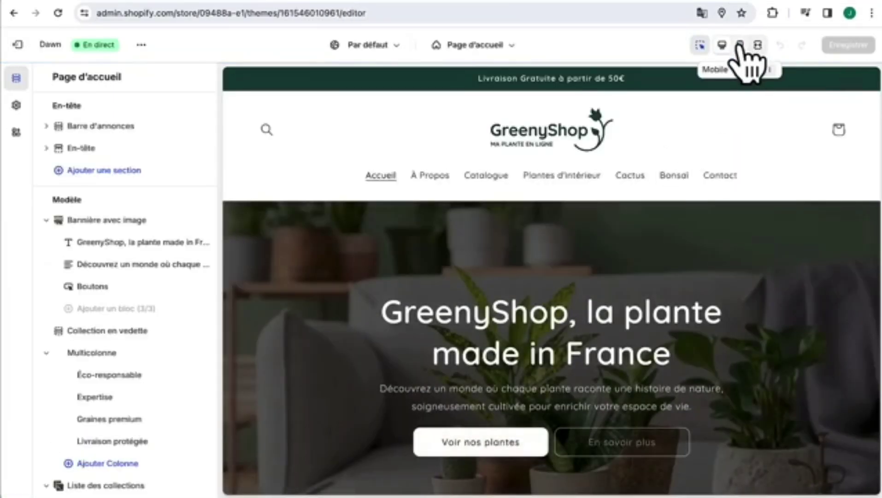
click(740, 45)
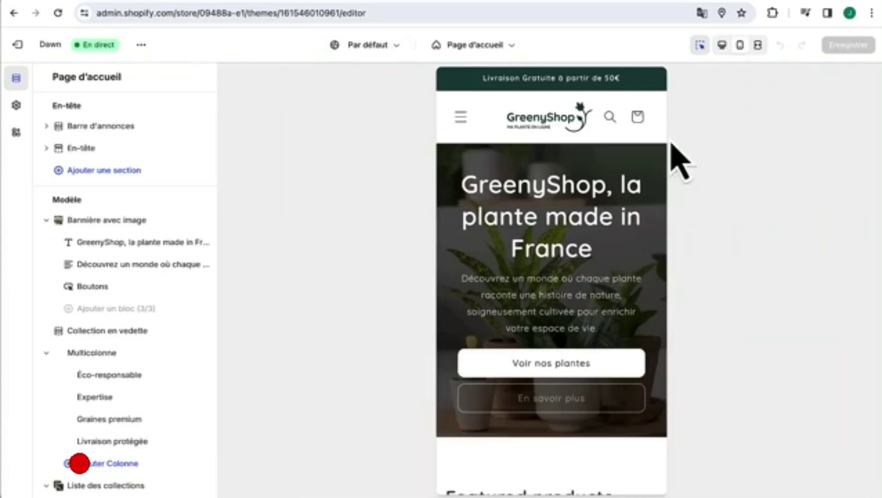
scroll(592, 327, down, 6)
scroll(582, 310, down, 8)
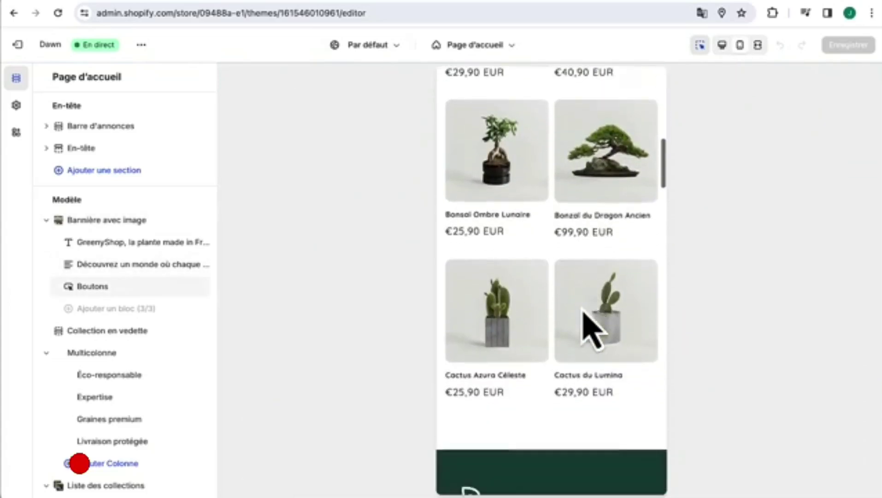
- Set Multicolonne to 2 columns on mobile with 80 px top and bottom margins
click(595, 238)
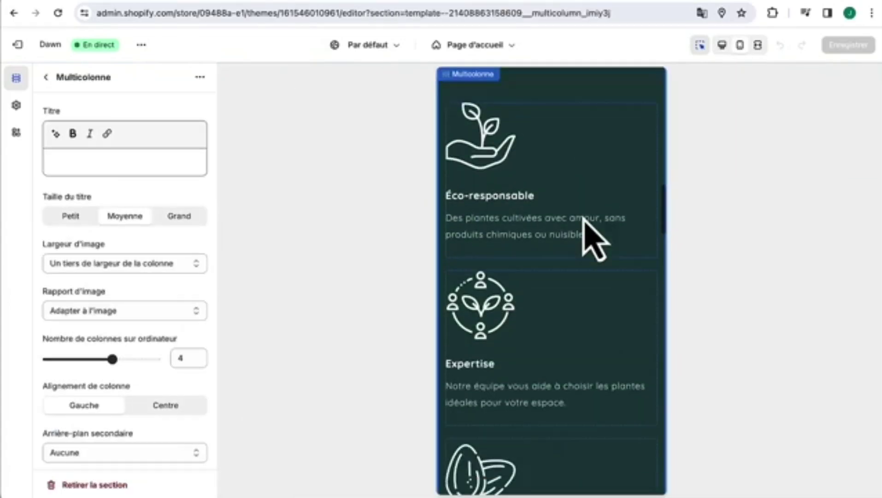
scroll(118, 374, down, 5)
scroll(121, 375, down, 7)
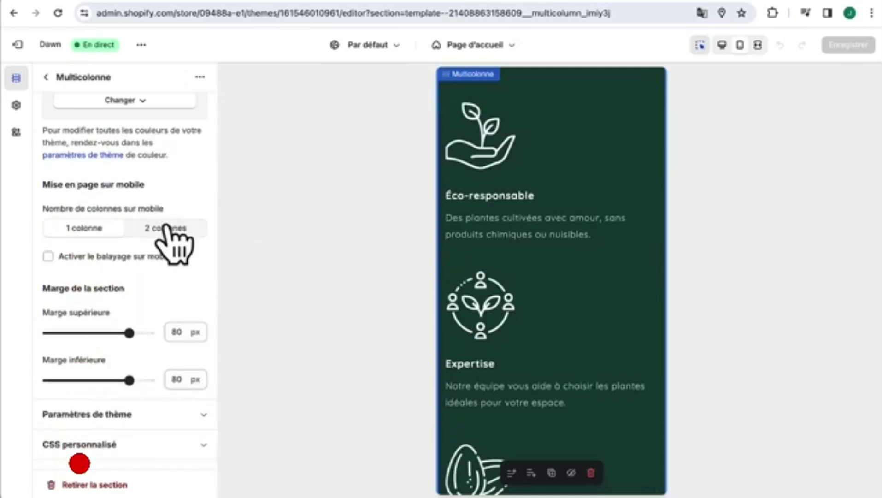
click(165, 228)
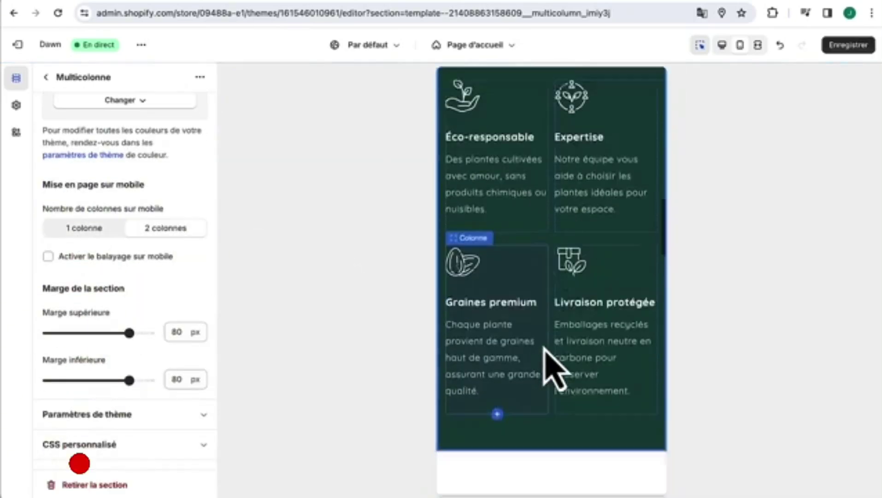
scroll(546, 350, down, 15)
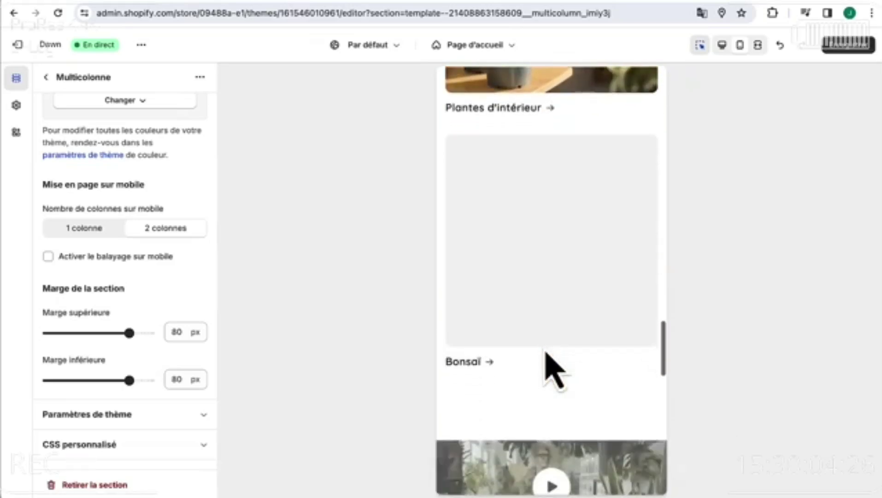
scroll(546, 354, down, 15)
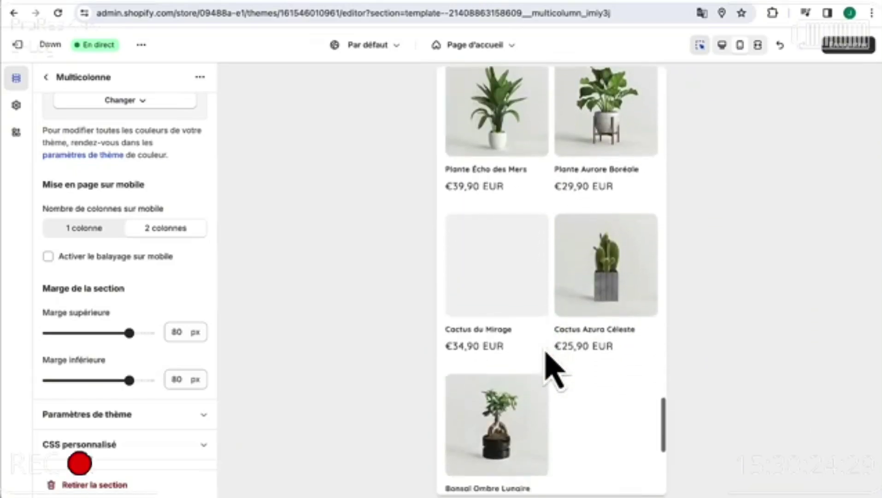
scroll(546, 353, up, 3)
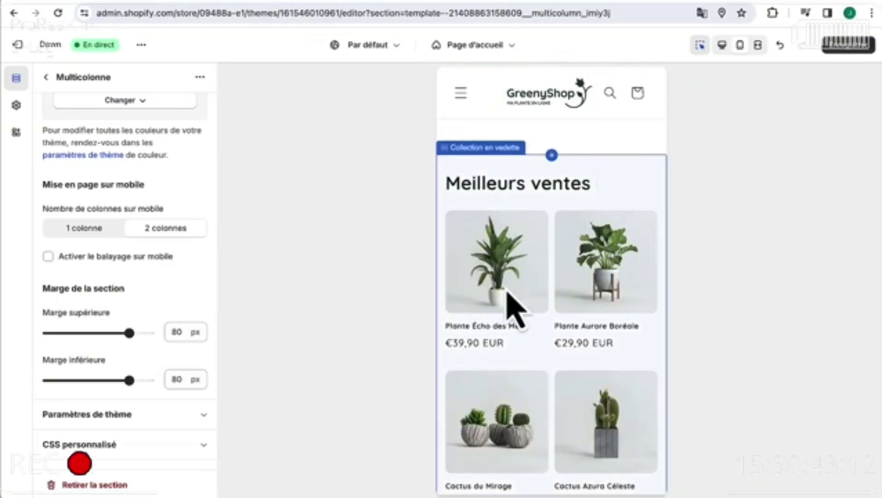
scroll(509, 300, down, 4)
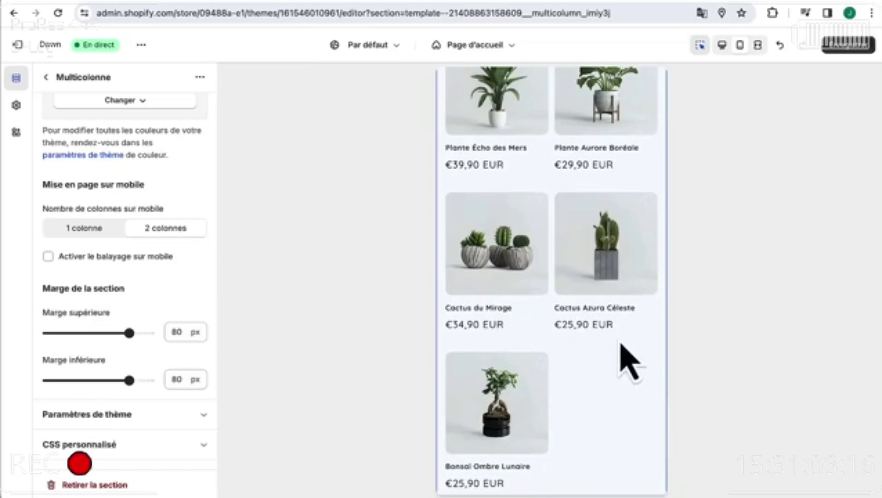
scroll(635, 378, up, 5)
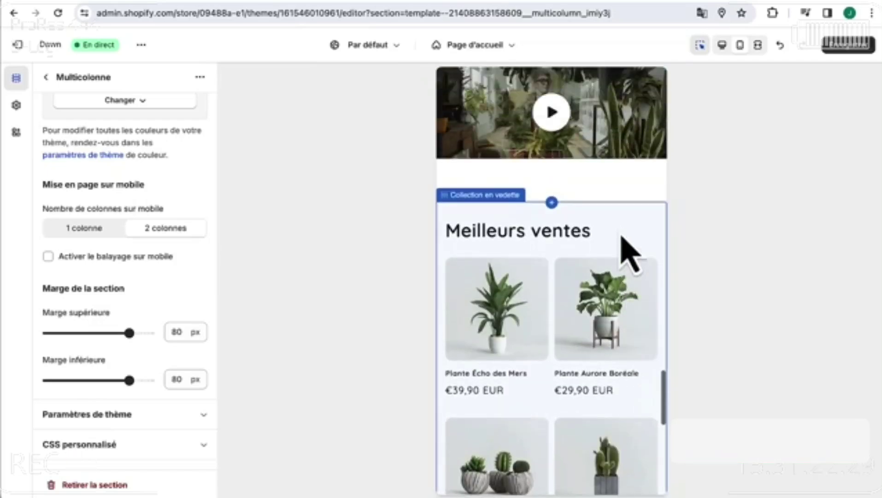
- Turn on Activer le balayage sur mobile for the Meilleurs ventes featured collection
click(622, 226)
scroll(138, 394, down, 8)
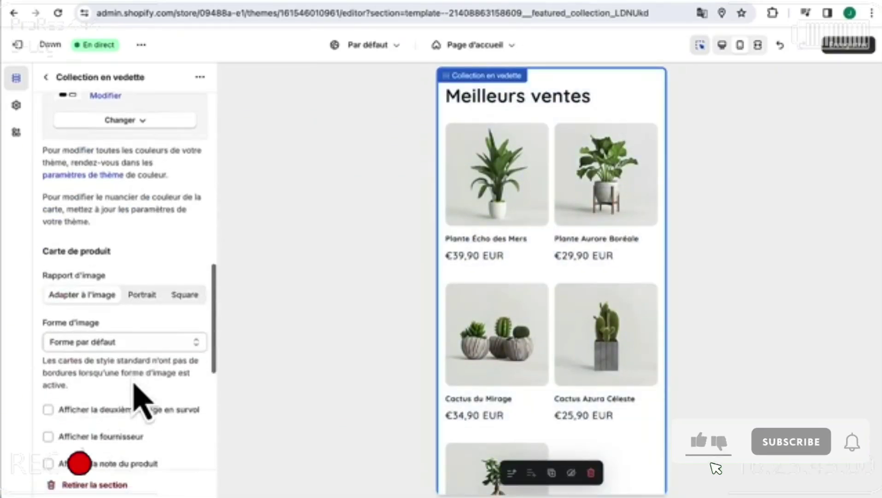
scroll(138, 401, down, 4)
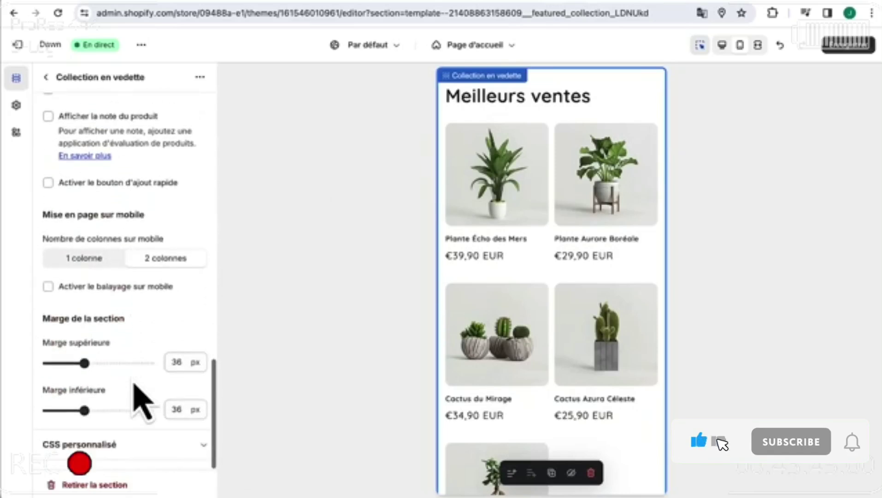
click(48, 287)
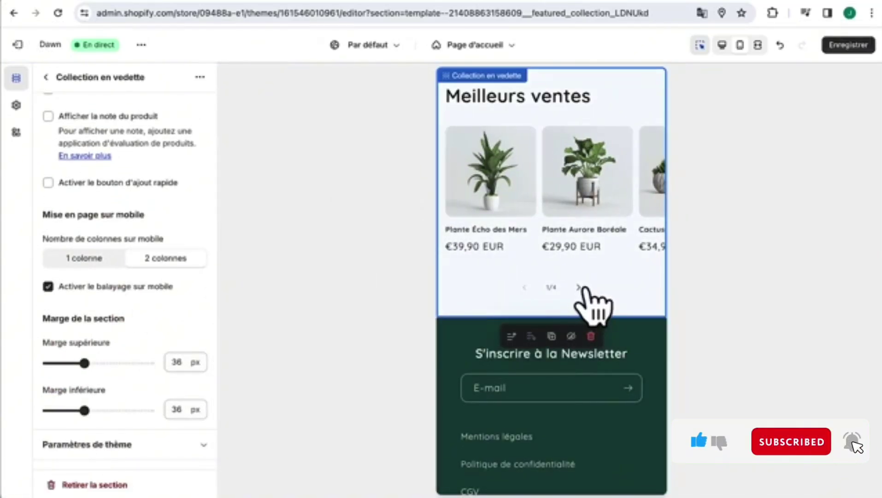
- Step through the carousel to its last page, then save the theme
click(579, 287)
click(578, 287)
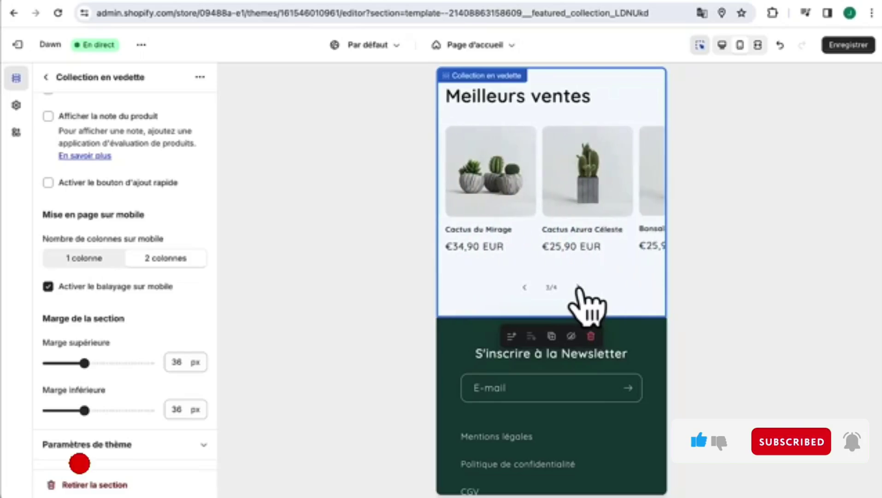
click(579, 287)
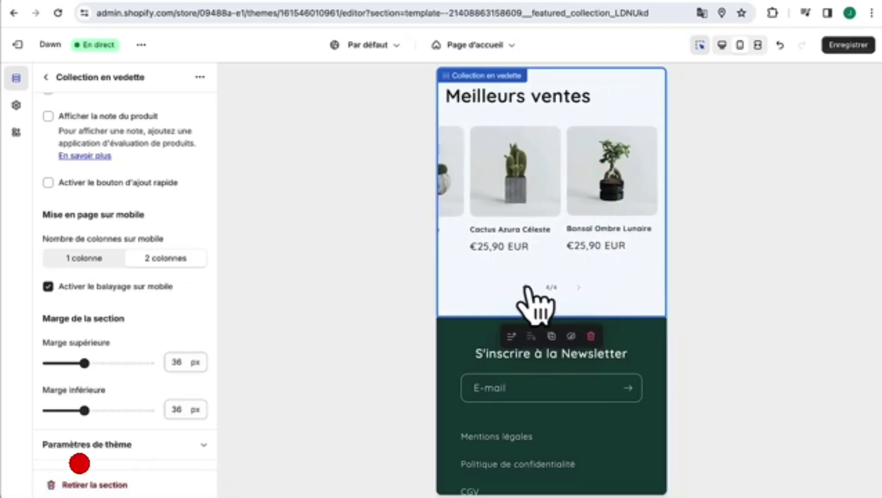
scroll(527, 287, up, 2)
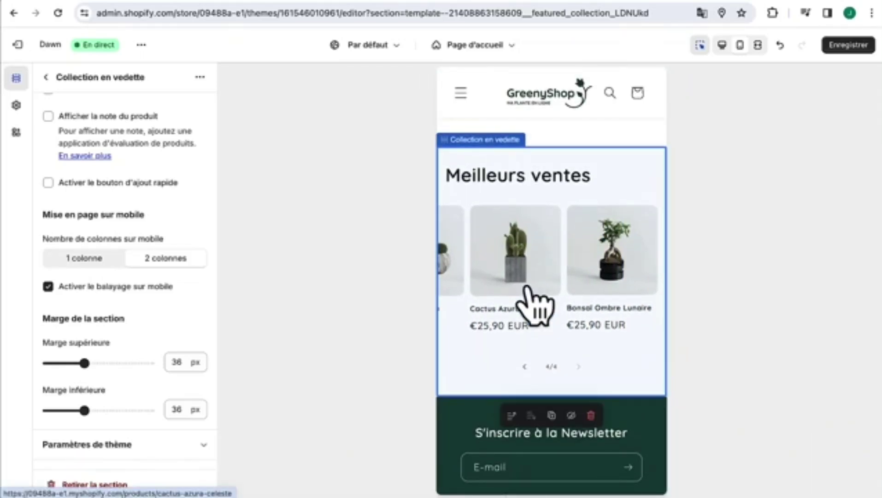
click(850, 46)
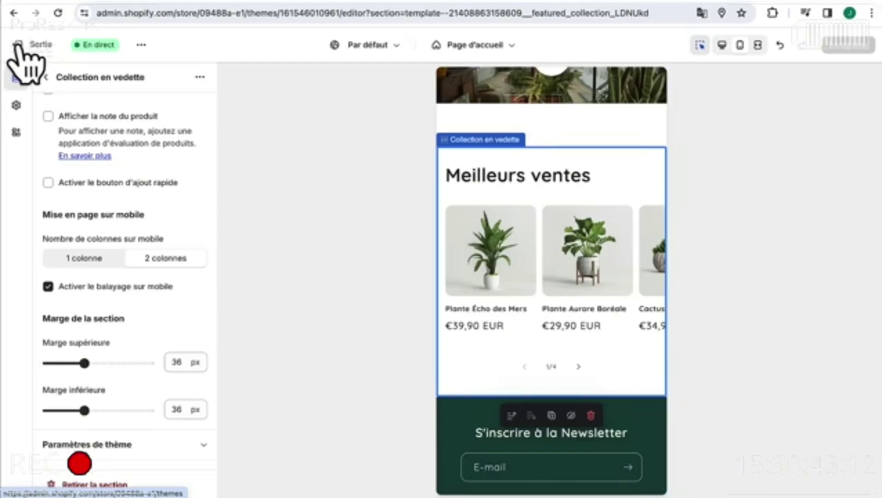
- Exit the theme editor and bring up the Basic, Shopify and Advanced plan comparison
click(29, 46)
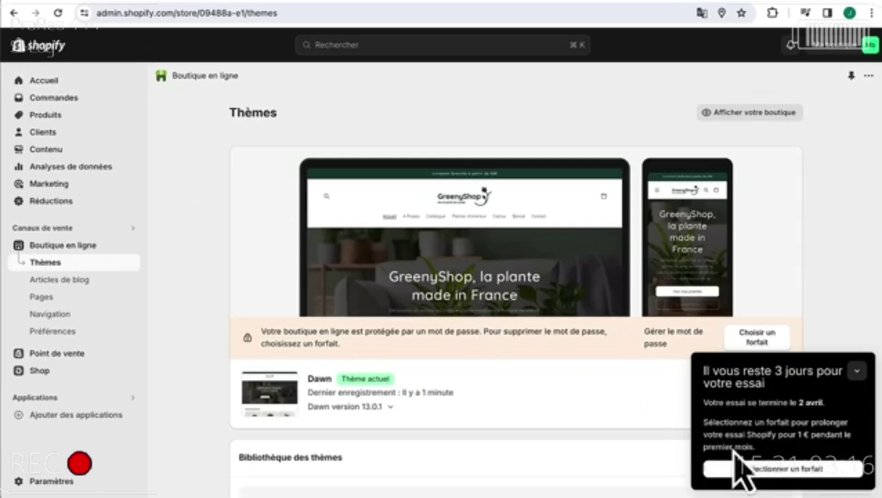
click(791, 471)
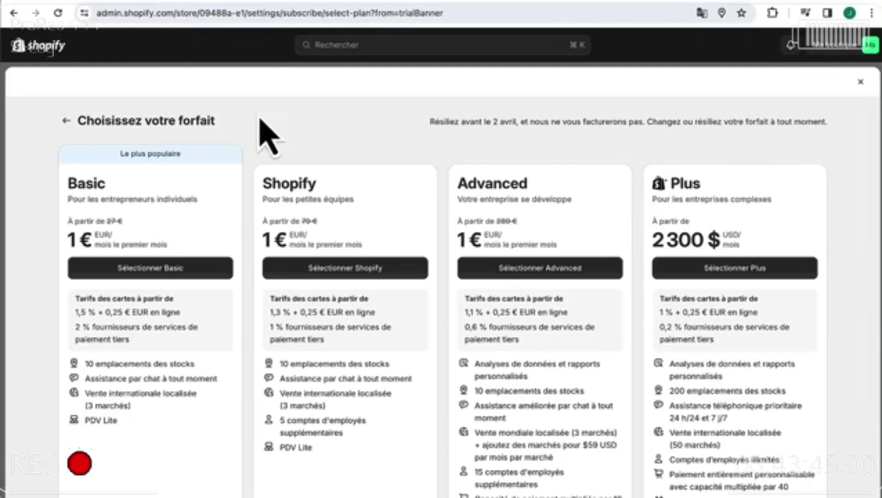
scroll(318, 364, down, 1)
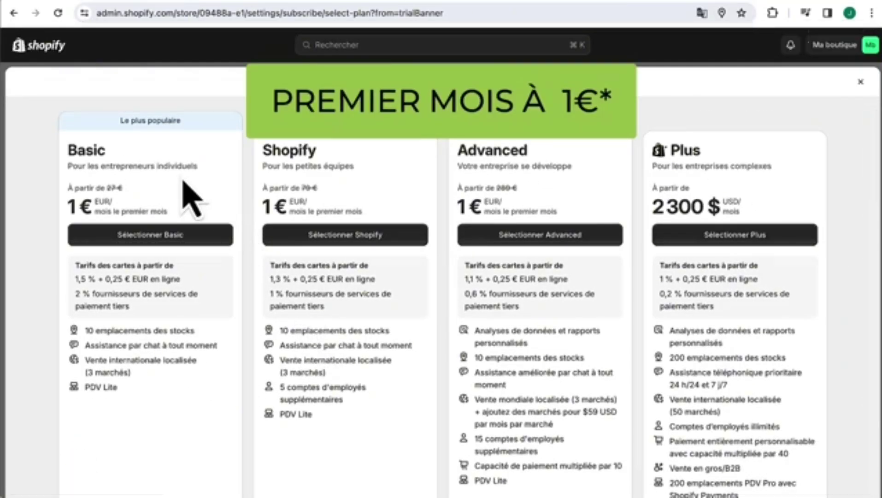
click(108, 185)
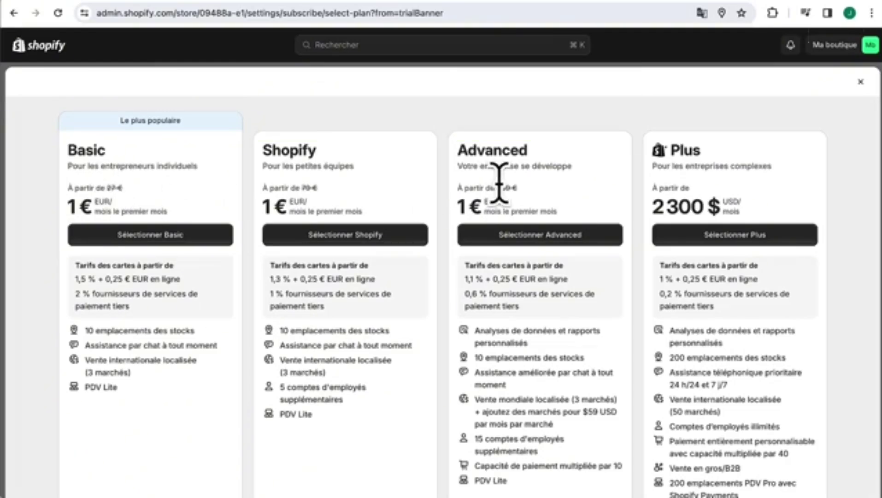
scroll(410, 350, up, 1)
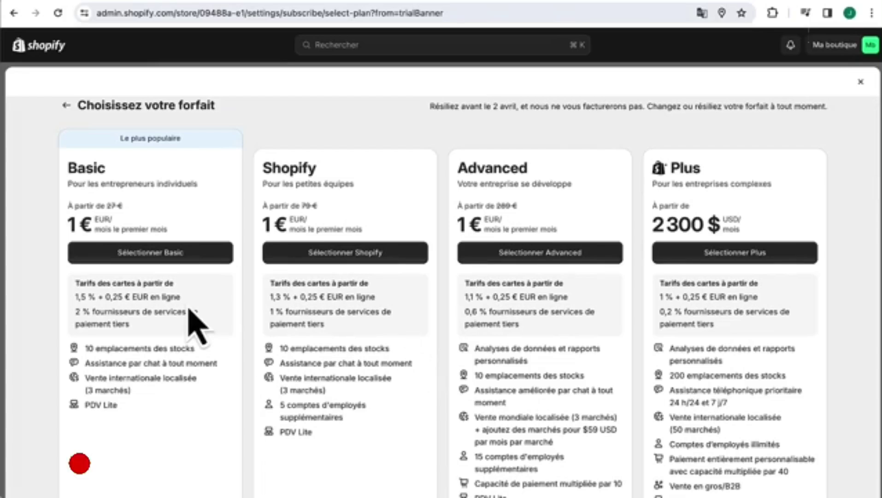
click(188, 262)
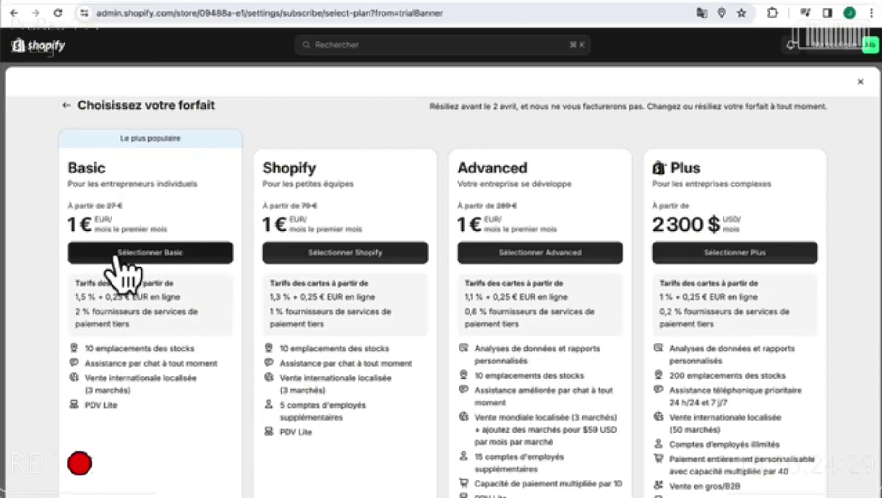
- Select the Basic plan, keeping monthly billing after trying annual
click(116, 257)
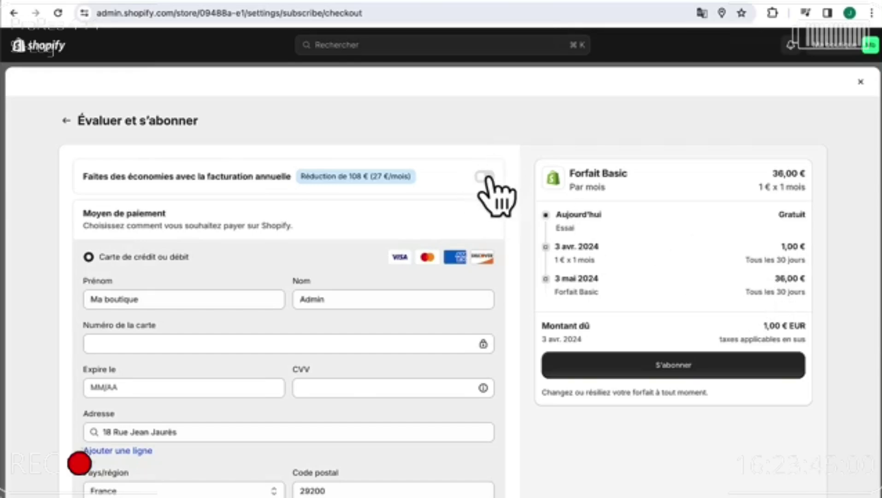
click(484, 177)
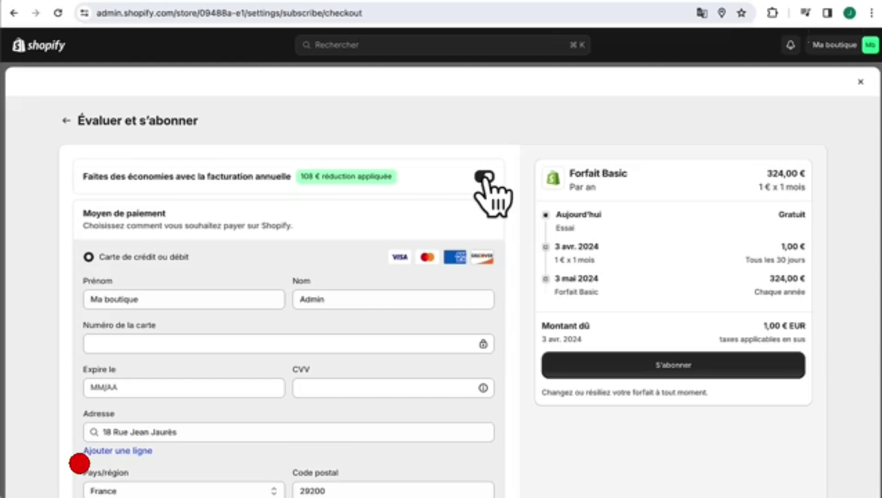
click(485, 177)
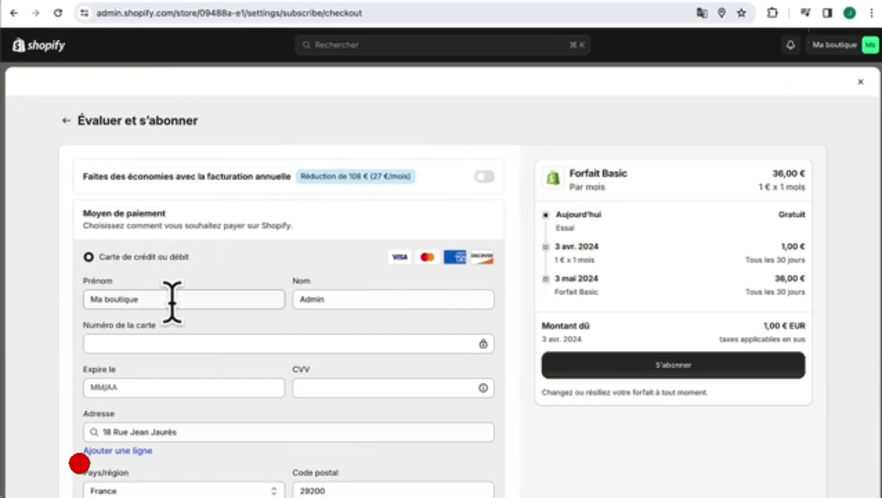
- Enter the cardholder's first and last name and the card number, then subscribe
drag(172, 302, 73, 323)
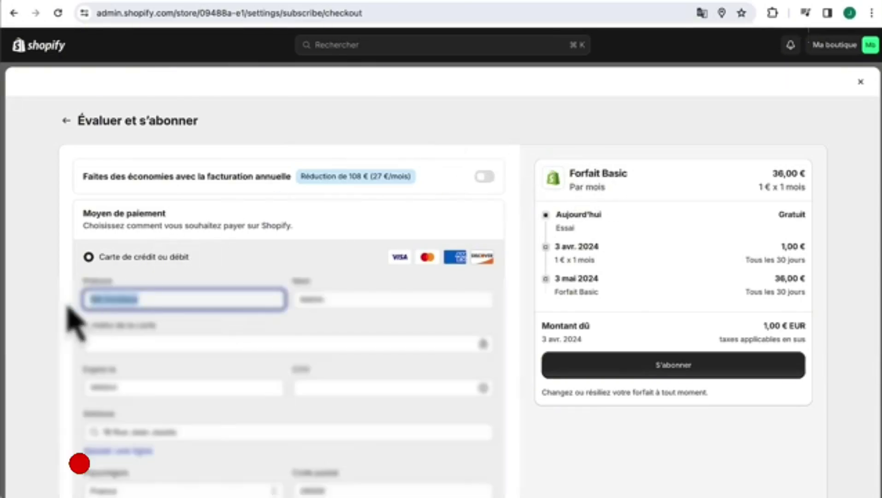
scroll(69, 315, down, 3)
text(Ju)
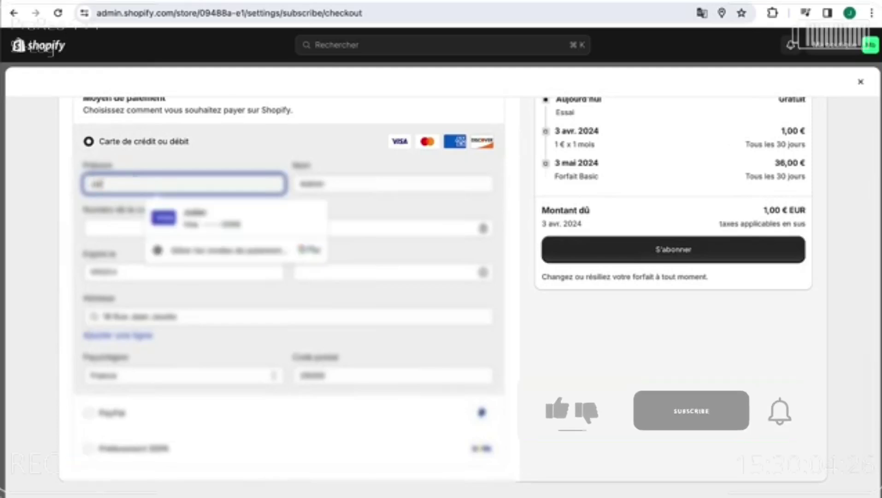
drag(363, 184, 230, 182)
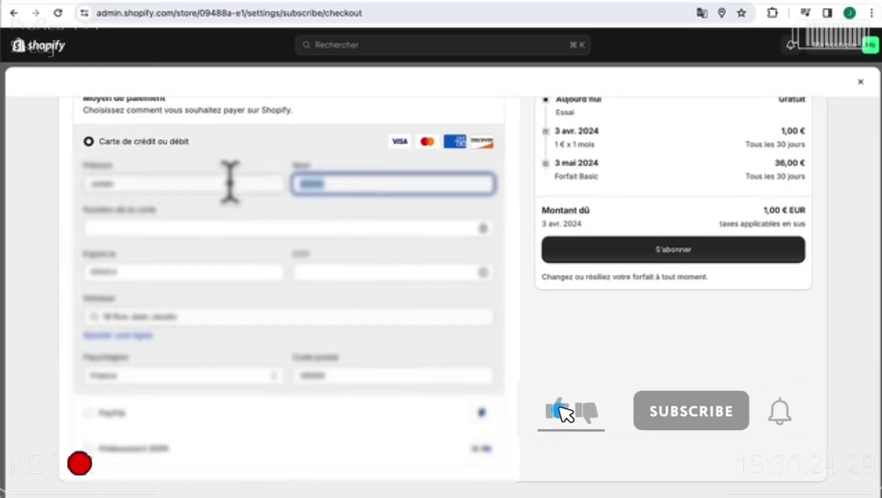
text(Du)
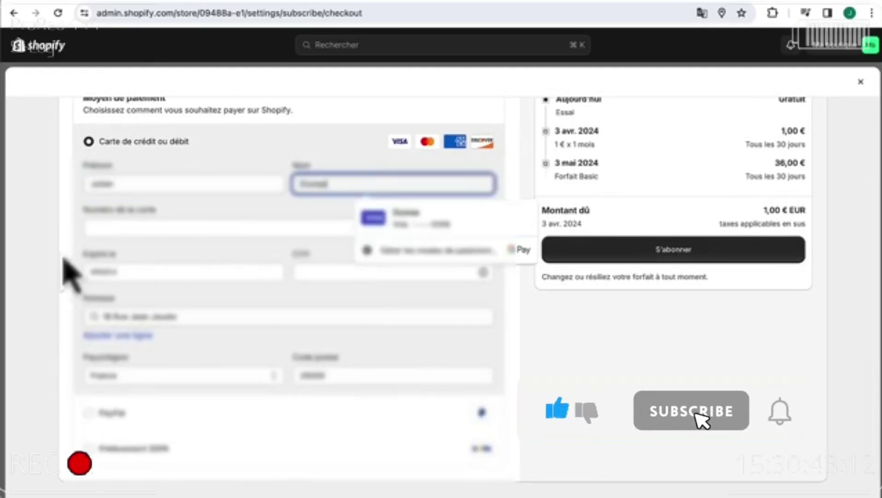
click(102, 227)
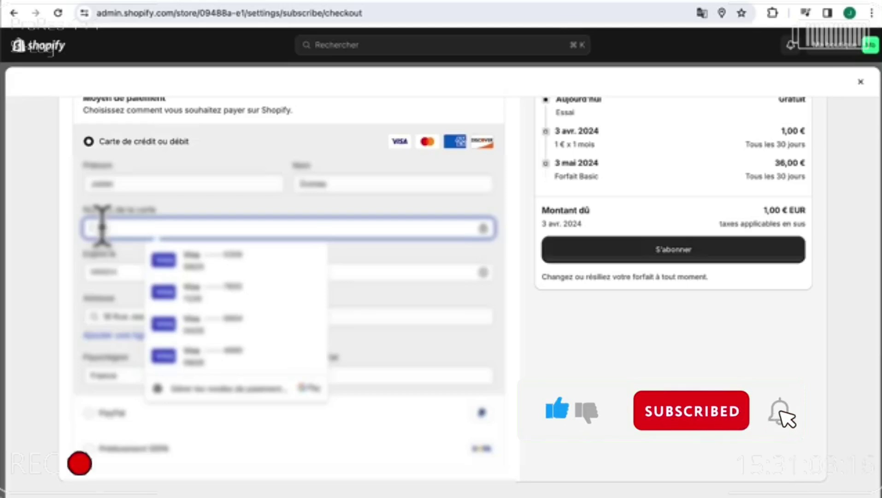
text(000000)
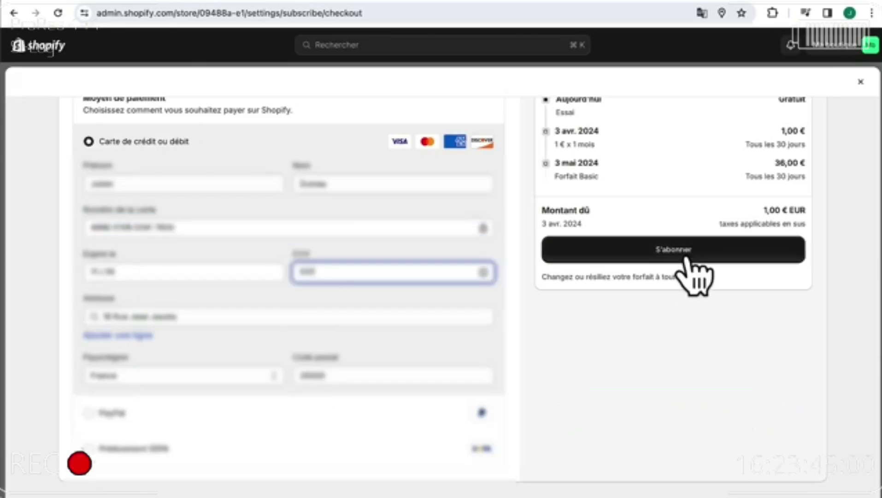
click(673, 257)
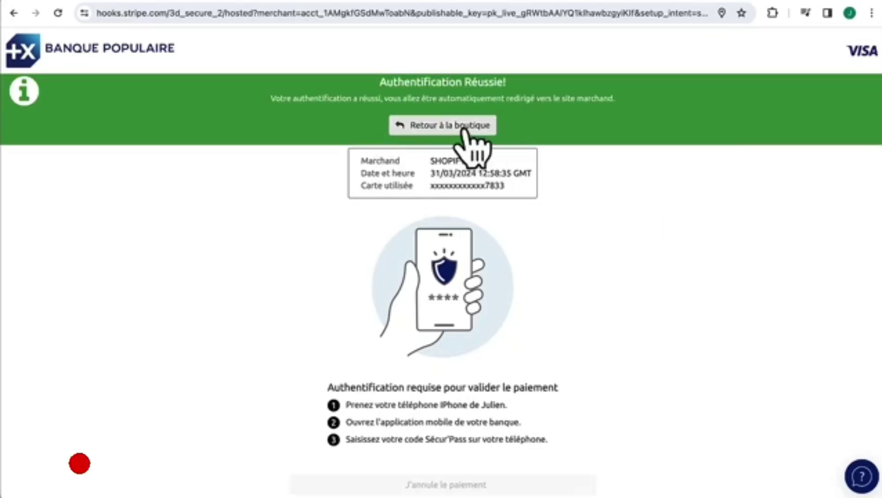
- Return from bank authentication and confirm the Basic subscription on Évaluer et s'abonner
click(438, 131)
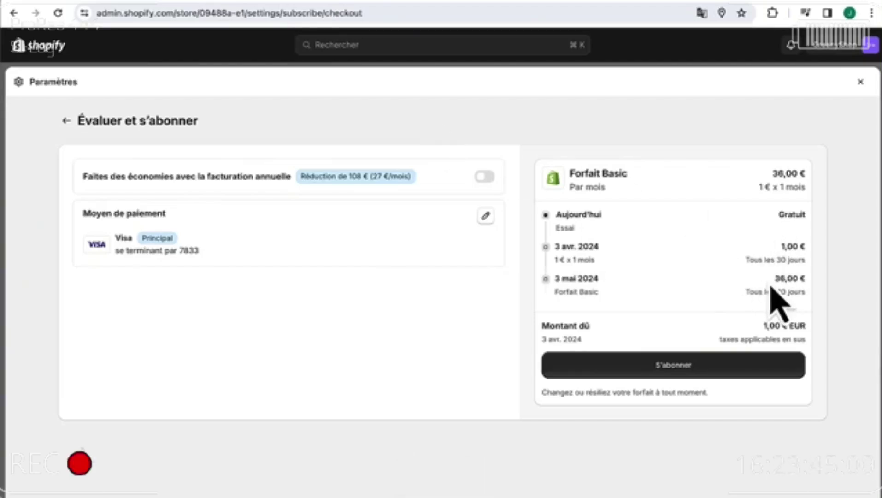
drag(777, 278, 812, 287)
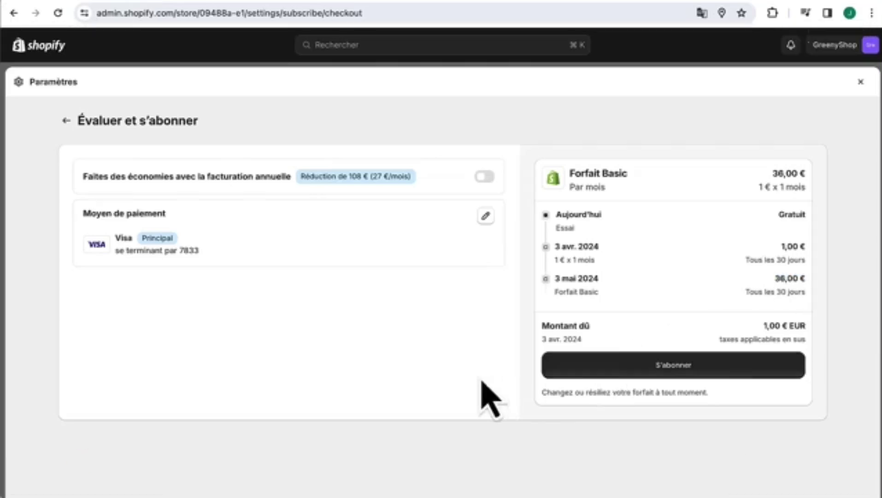
drag(551, 392, 725, 417)
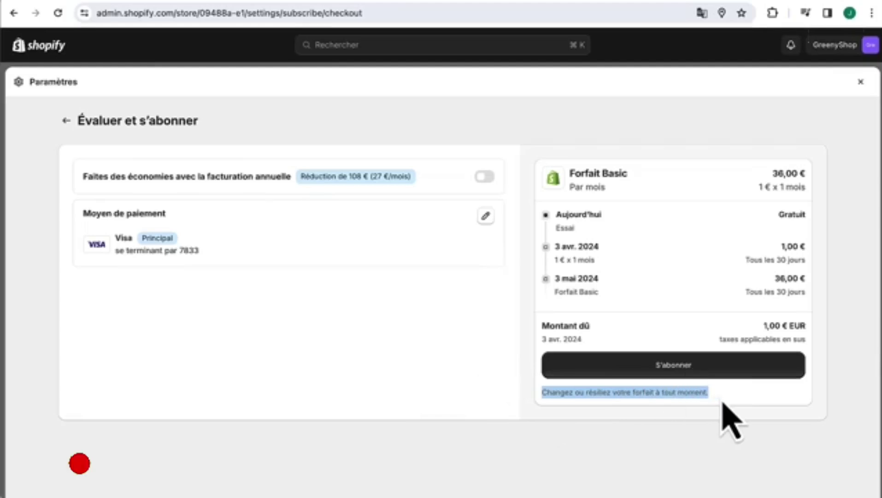
click(729, 418)
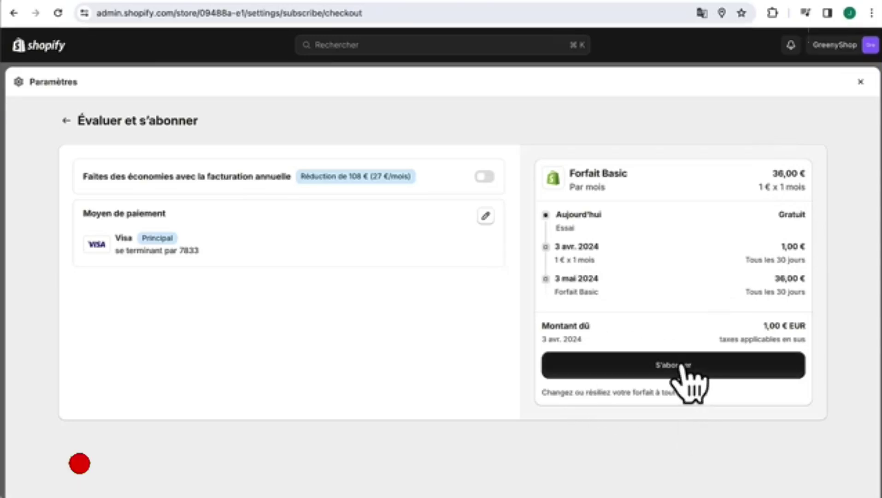
click(663, 366)
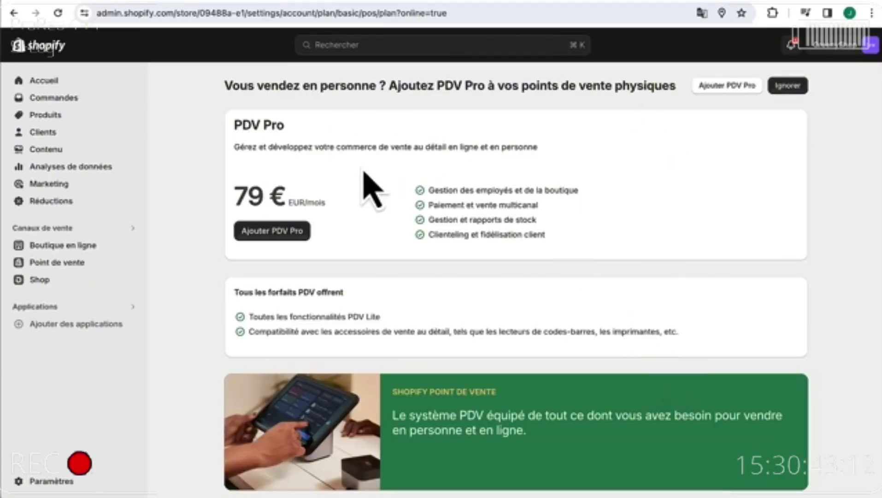
- Skip the PDV Pro offer and search 'greenyshop' under Acheter un nouveau domaine
click(788, 86)
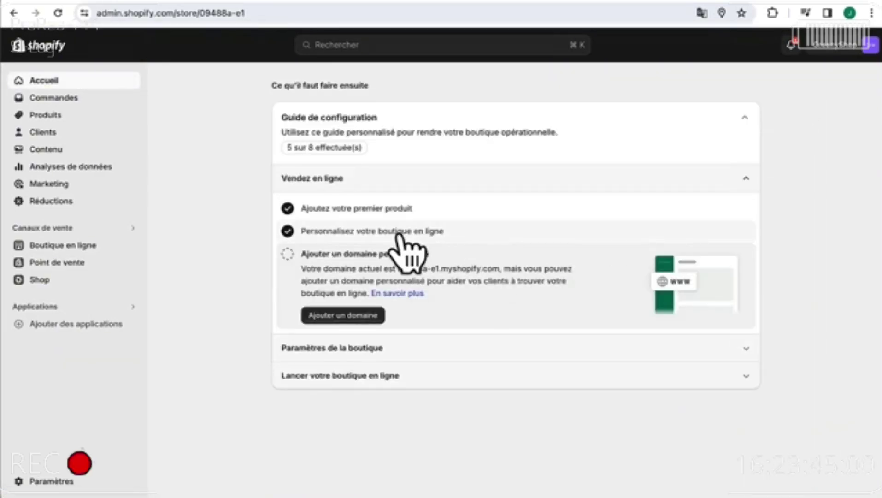
click(362, 316)
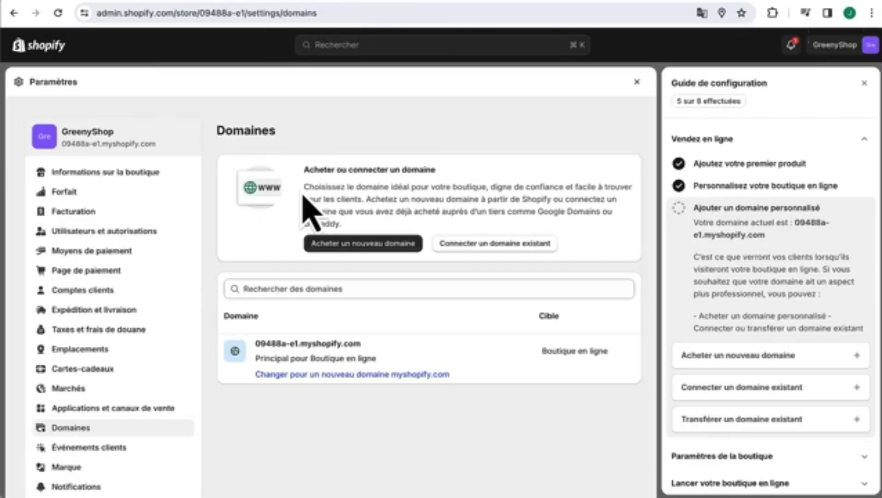
click(364, 244)
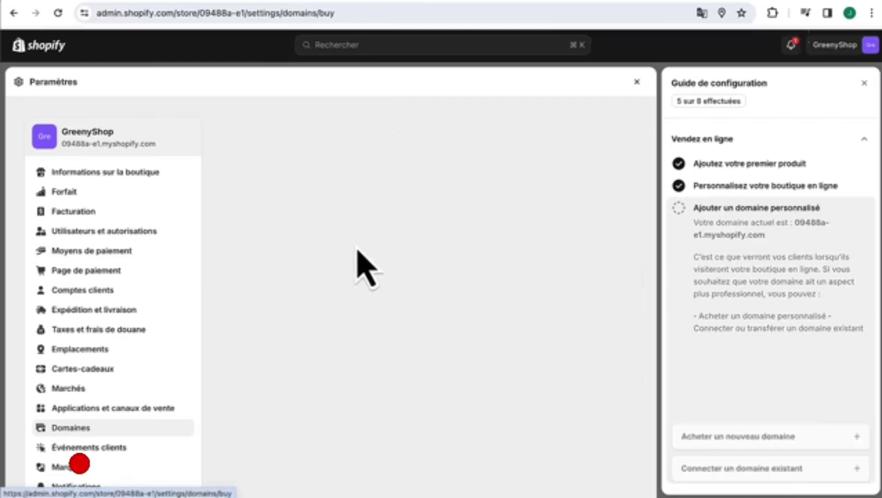
click(350, 212)
text(greenyshop)
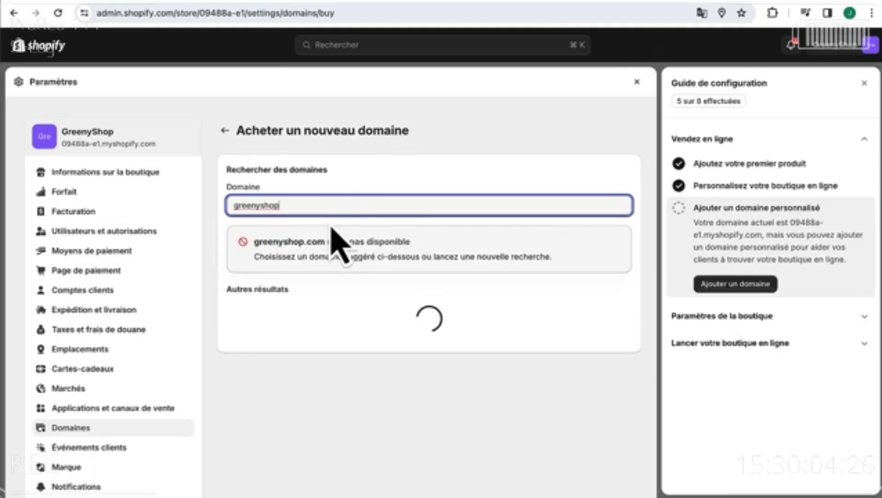
- Pick greenyshop.fr from the domain search results to buy
click(332, 229)
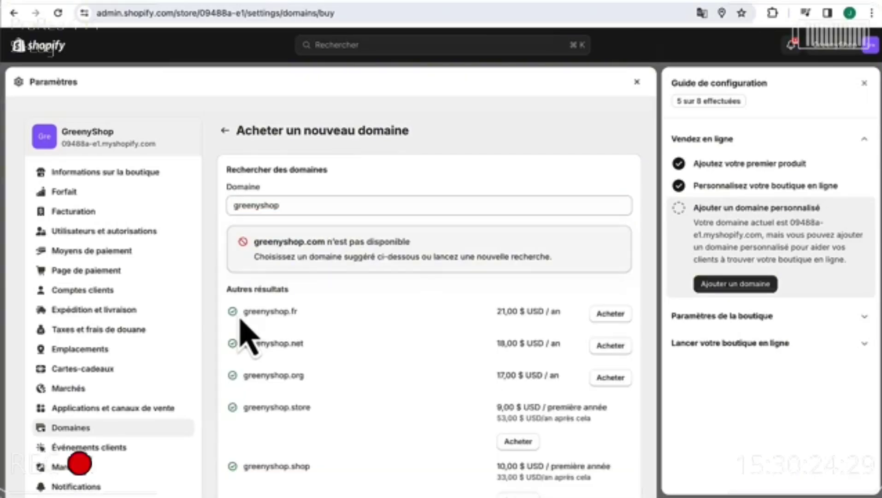
double_click(246, 311)
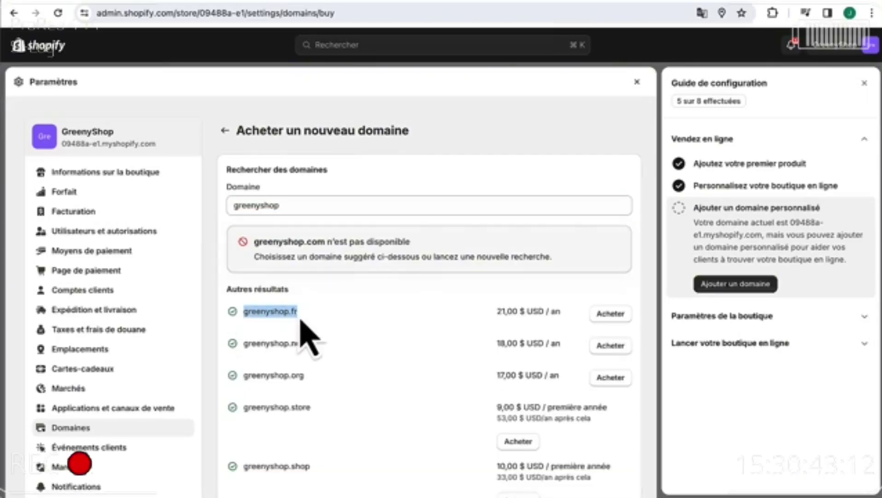
click(304, 325)
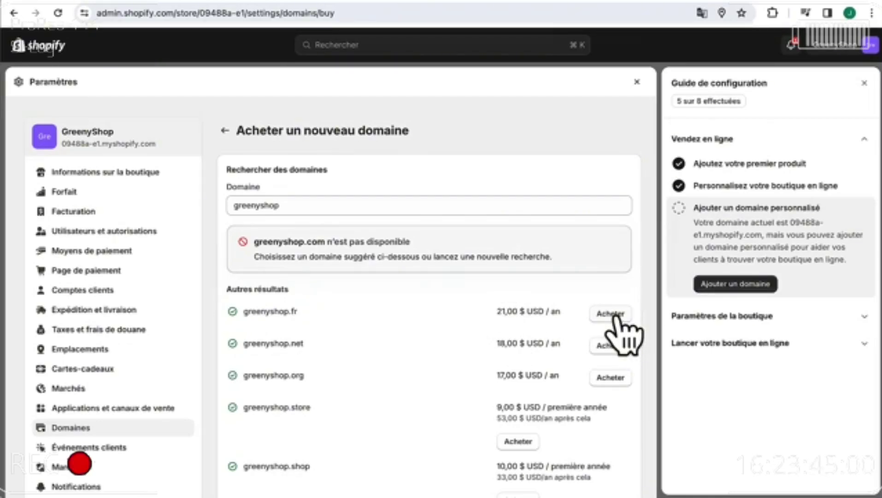
click(617, 318)
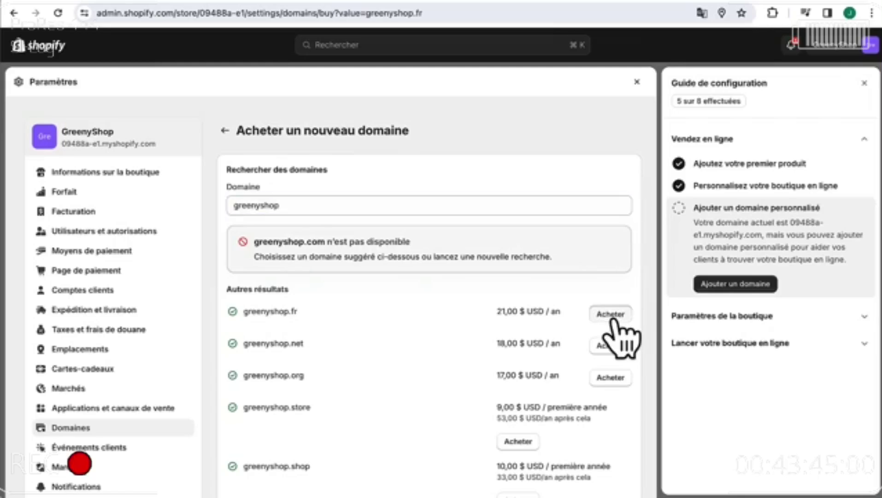
- Fill in the registrant's first and last name and confirm the greenyshop.fr purchase
scroll(344, 321, down, 3)
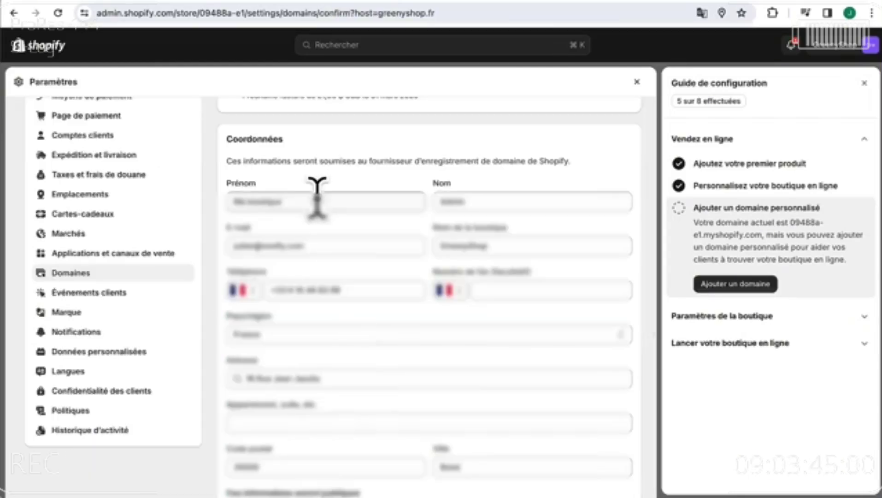
drag(317, 202, 167, 195)
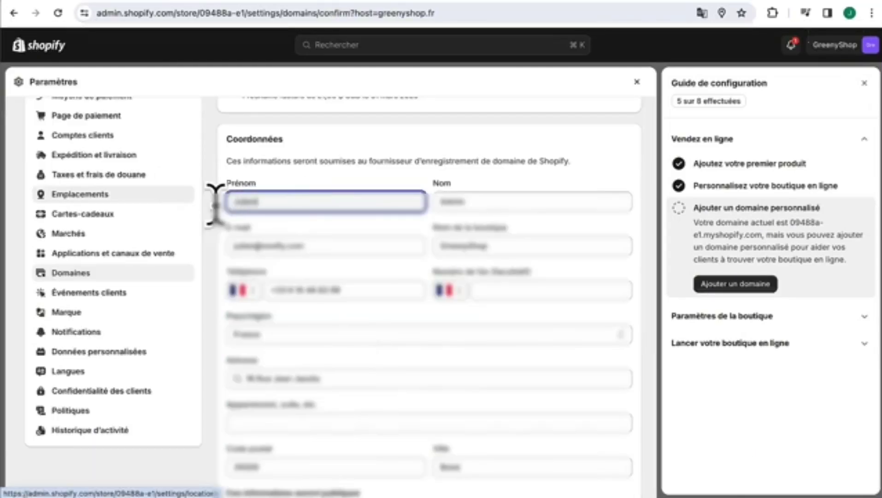
drag(502, 205, 345, 205)
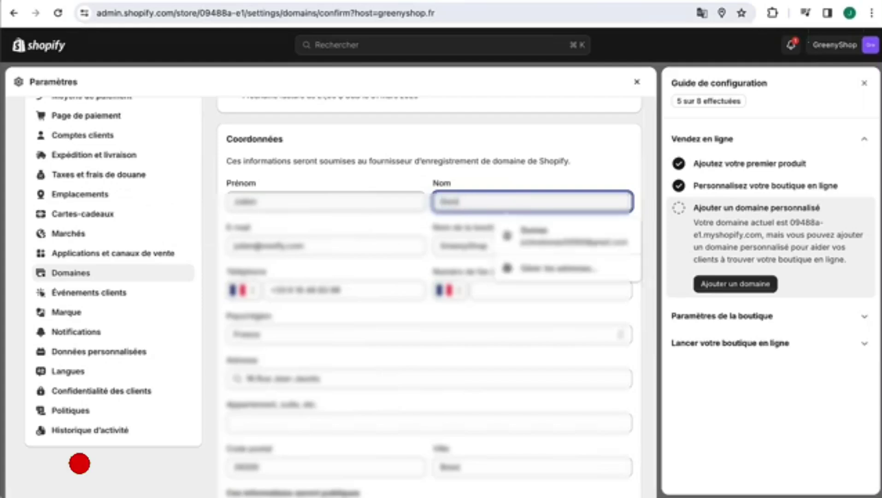
click(369, 229)
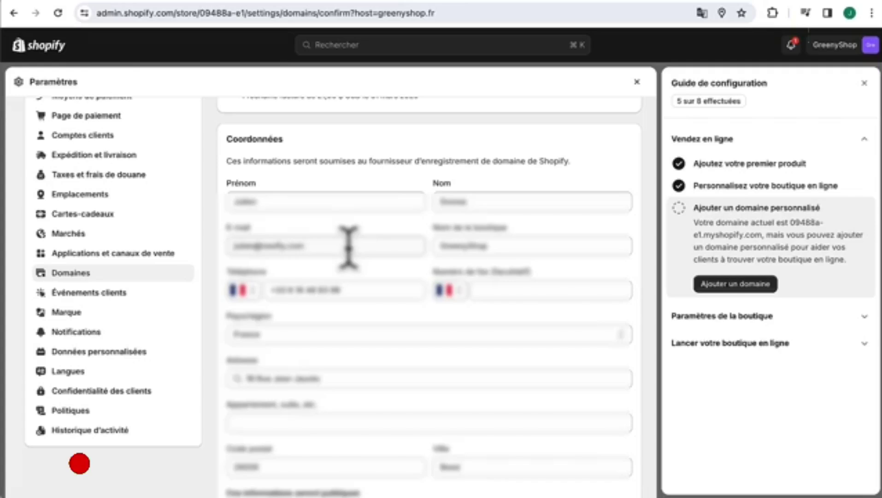
scroll(349, 247, down, 6)
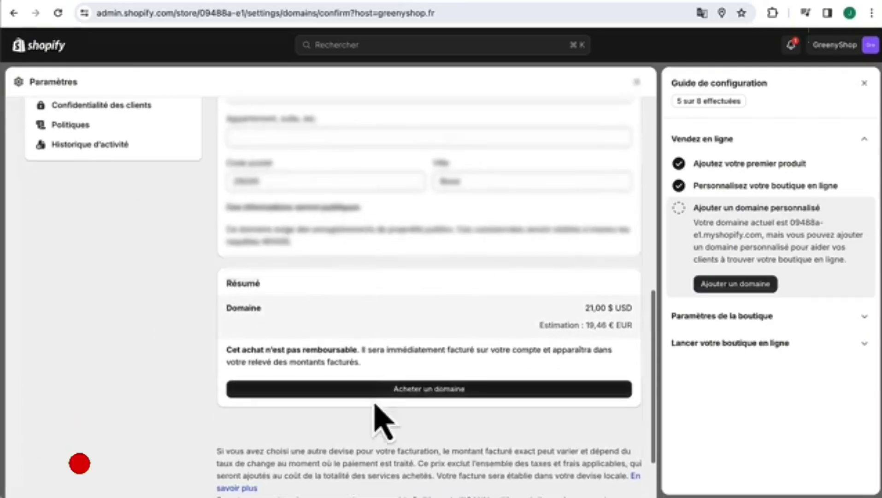
click(398, 389)
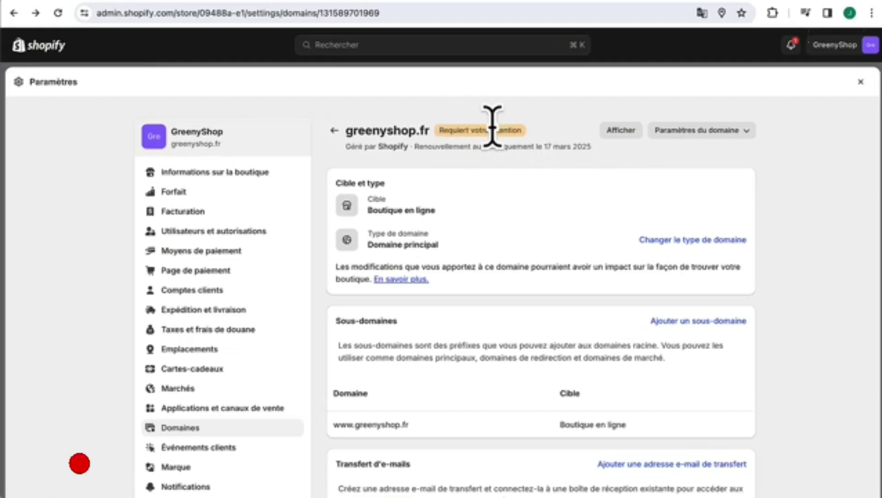
- Change greenyshop.fr's domain type to Domaine principal, then close the settings
click(181, 428)
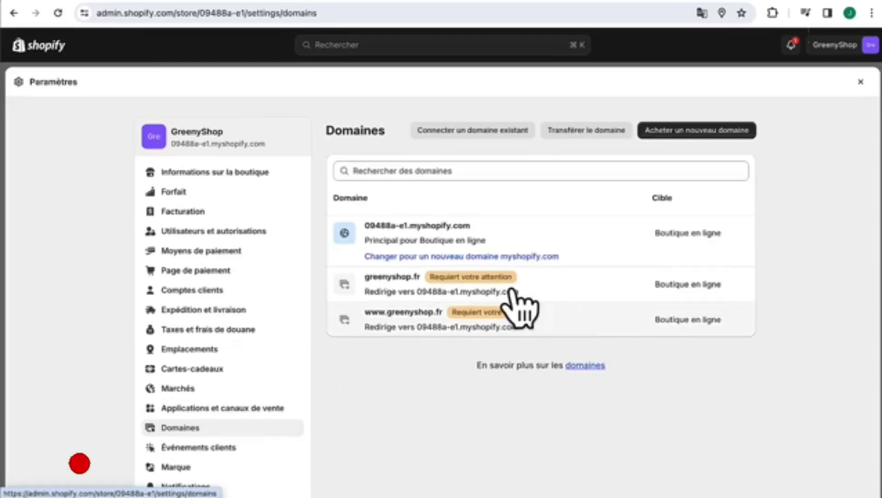
click(387, 281)
scroll(384, 262, down, 6)
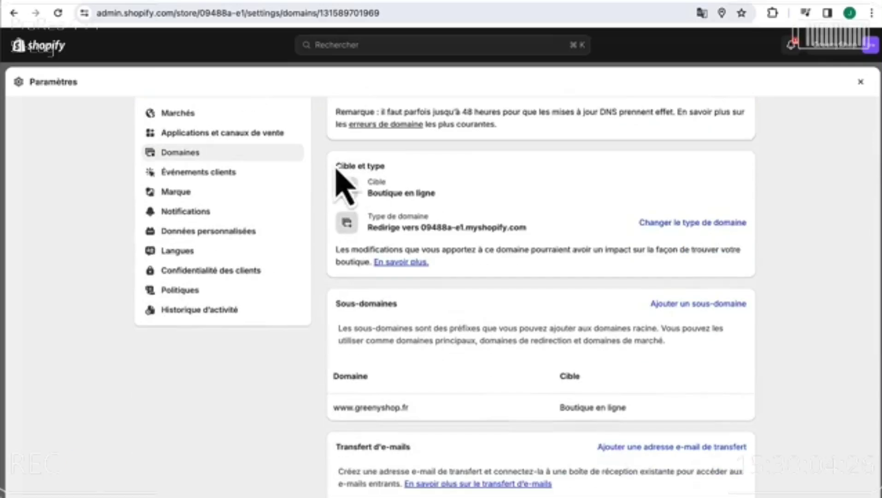
click(674, 224)
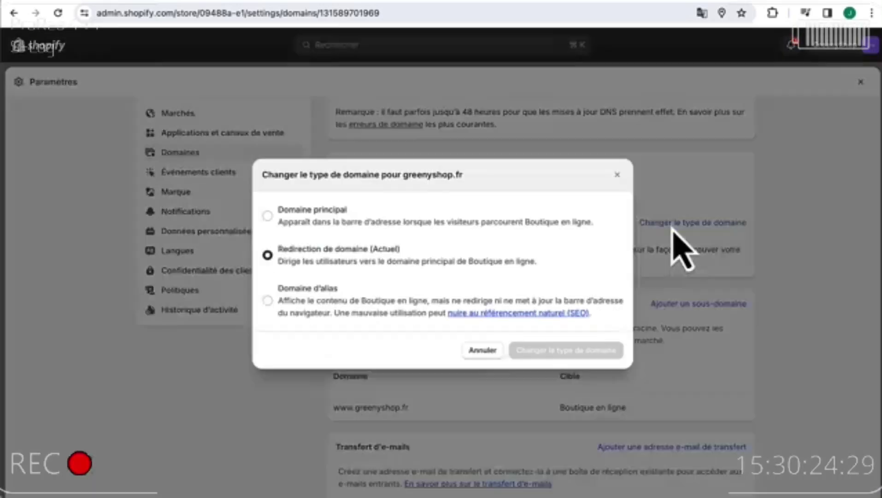
click(268, 215)
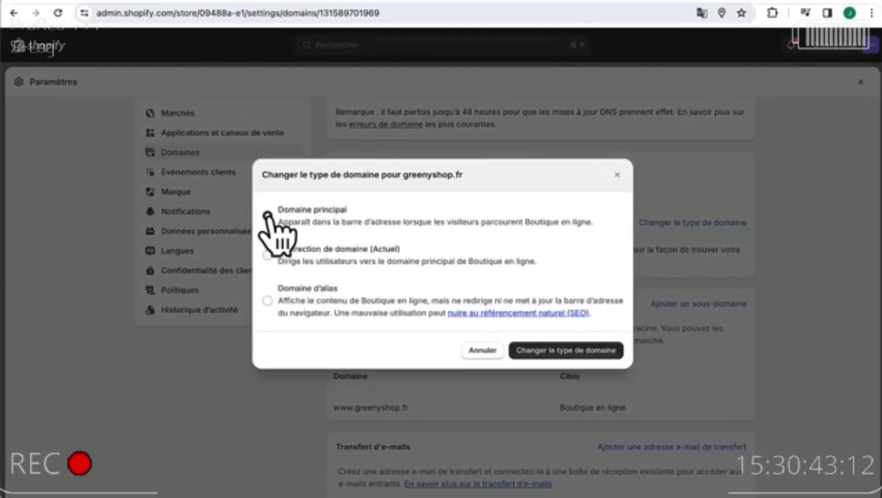
click(572, 353)
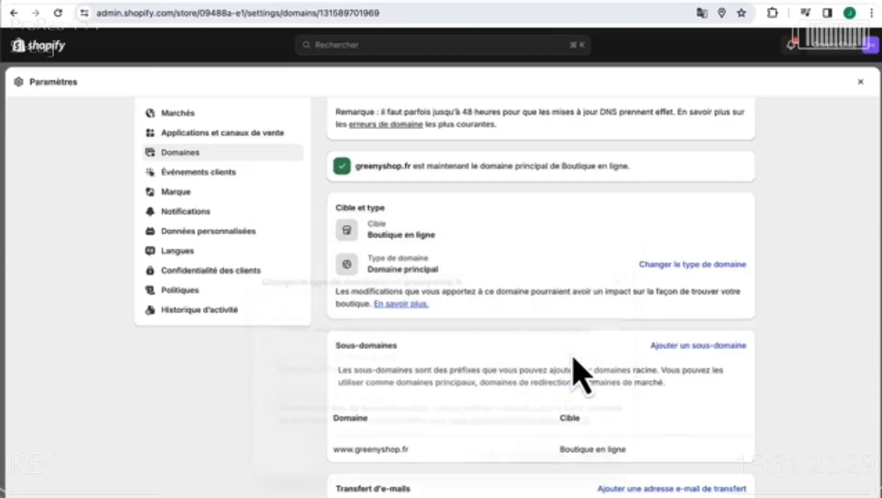
scroll(573, 358, down, 1)
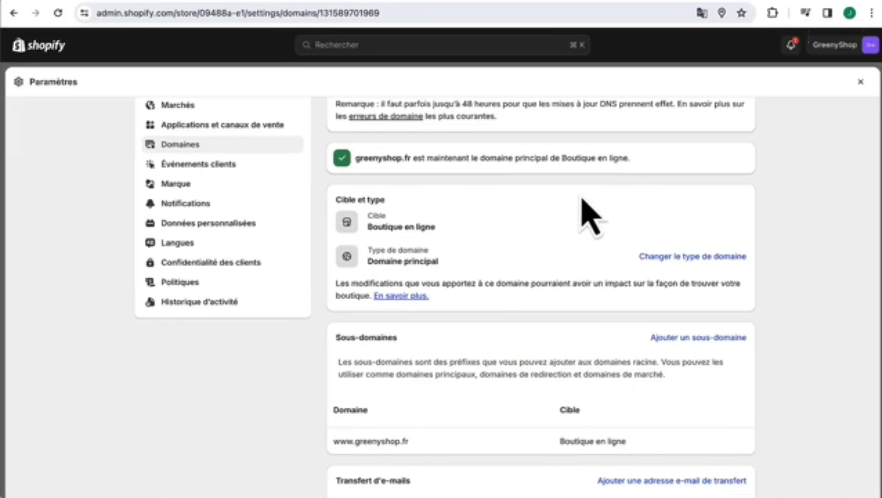
click(861, 82)
- Disable the storefront password on the Thèmes page and open the live store
click(41, 247)
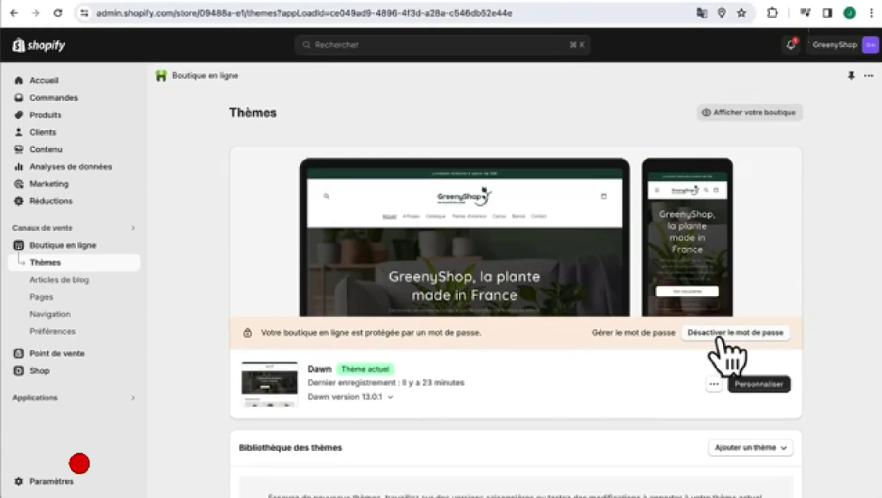
click(719, 335)
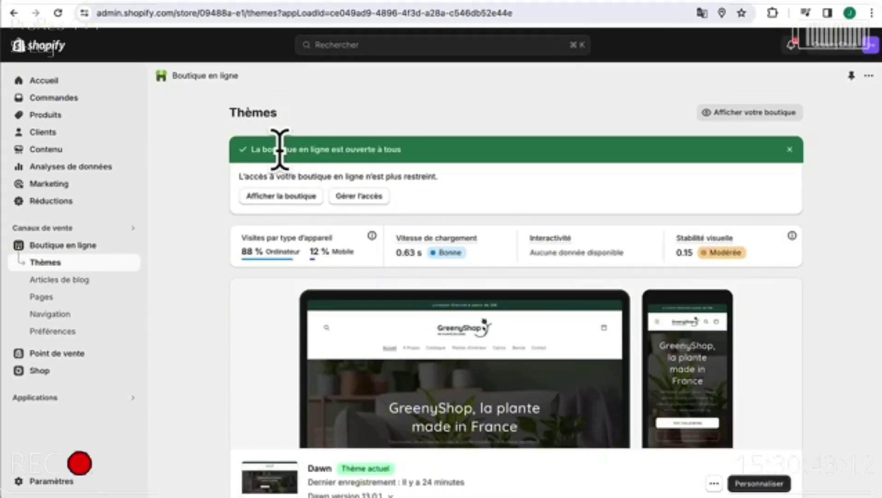
drag(262, 149, 391, 147)
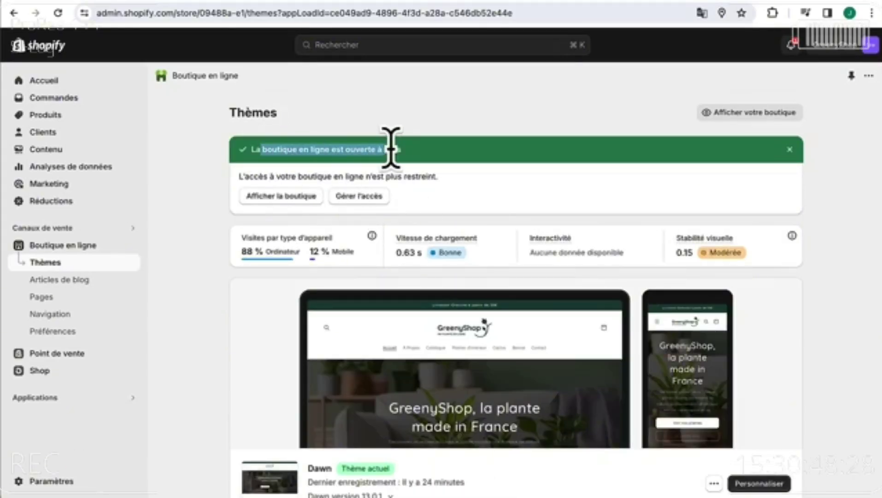
click(295, 199)
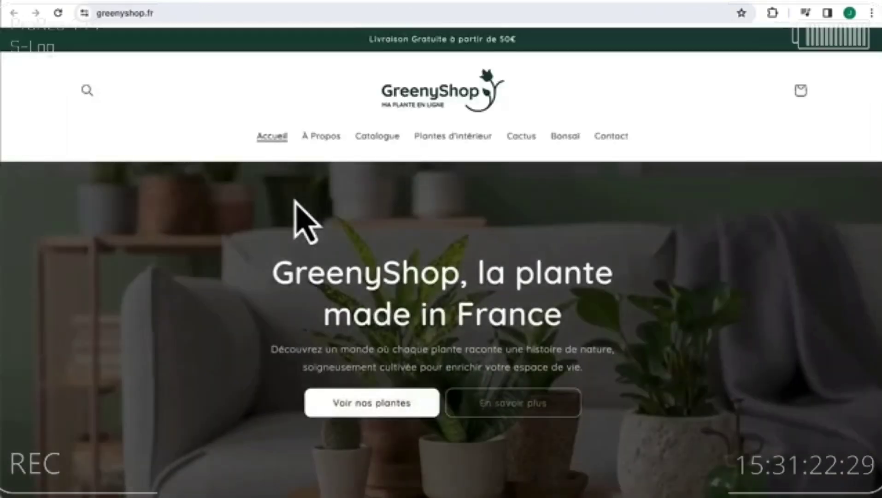
- Check the greenyshop.fr address in the bar and scroll through the live homepage
drag(177, 16, 100, 20)
click(197, 79)
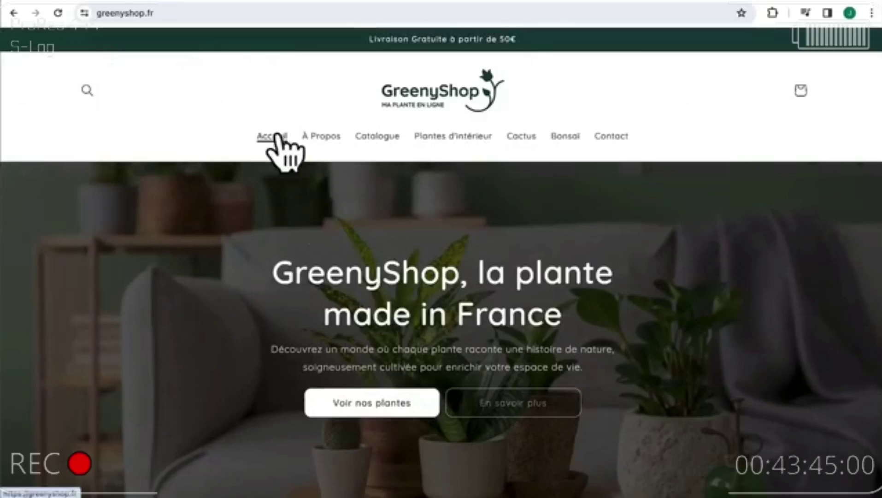
scroll(276, 134, down, 10)
scroll(277, 119, down, 15)
scroll(281, 134, up, 20)
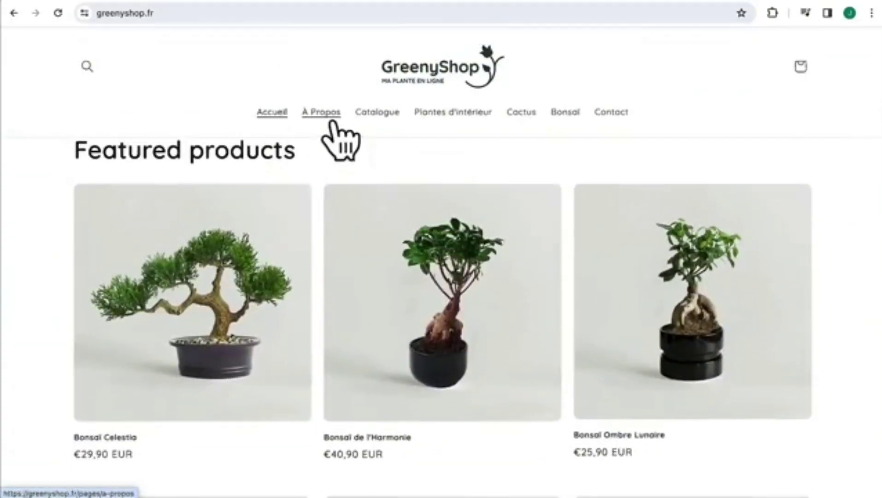
- Visit the À Propos, Catalogue and Contact pages, ending on the Mentions légales footer page
click(330, 121)
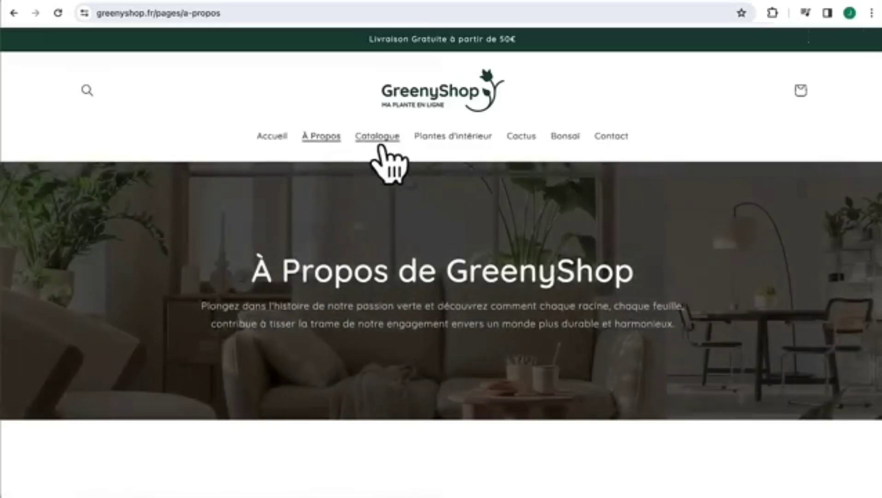
click(377, 139)
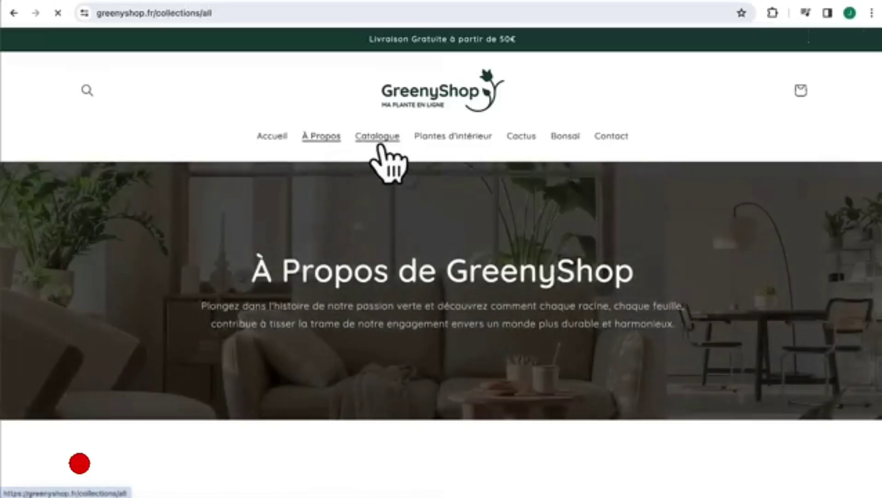
click(611, 137)
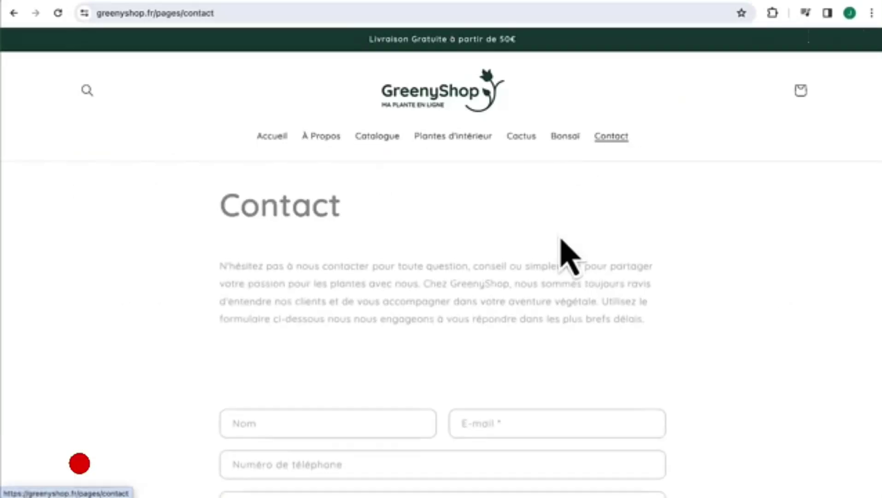
scroll(564, 235, down, 2)
scroll(563, 236, down, 5)
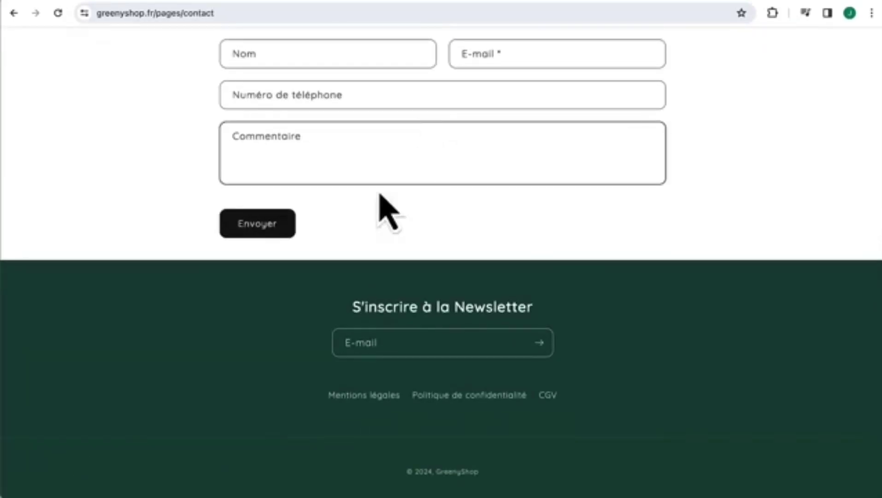
click(351, 396)
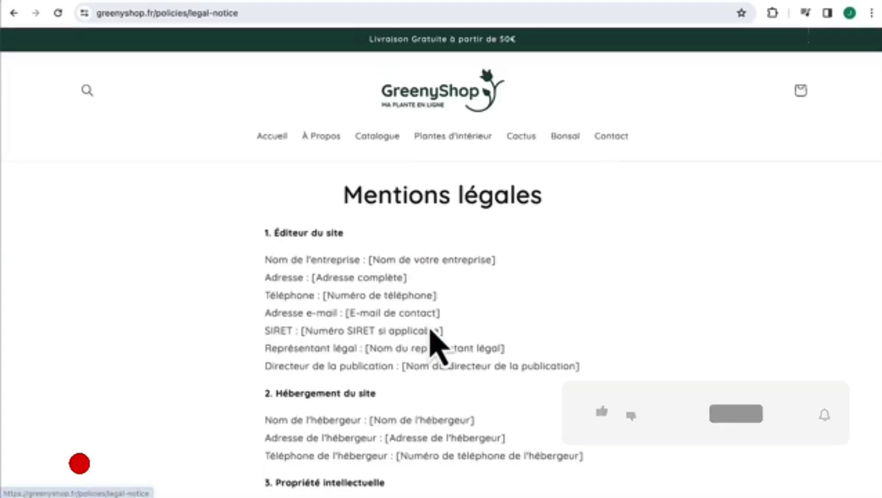